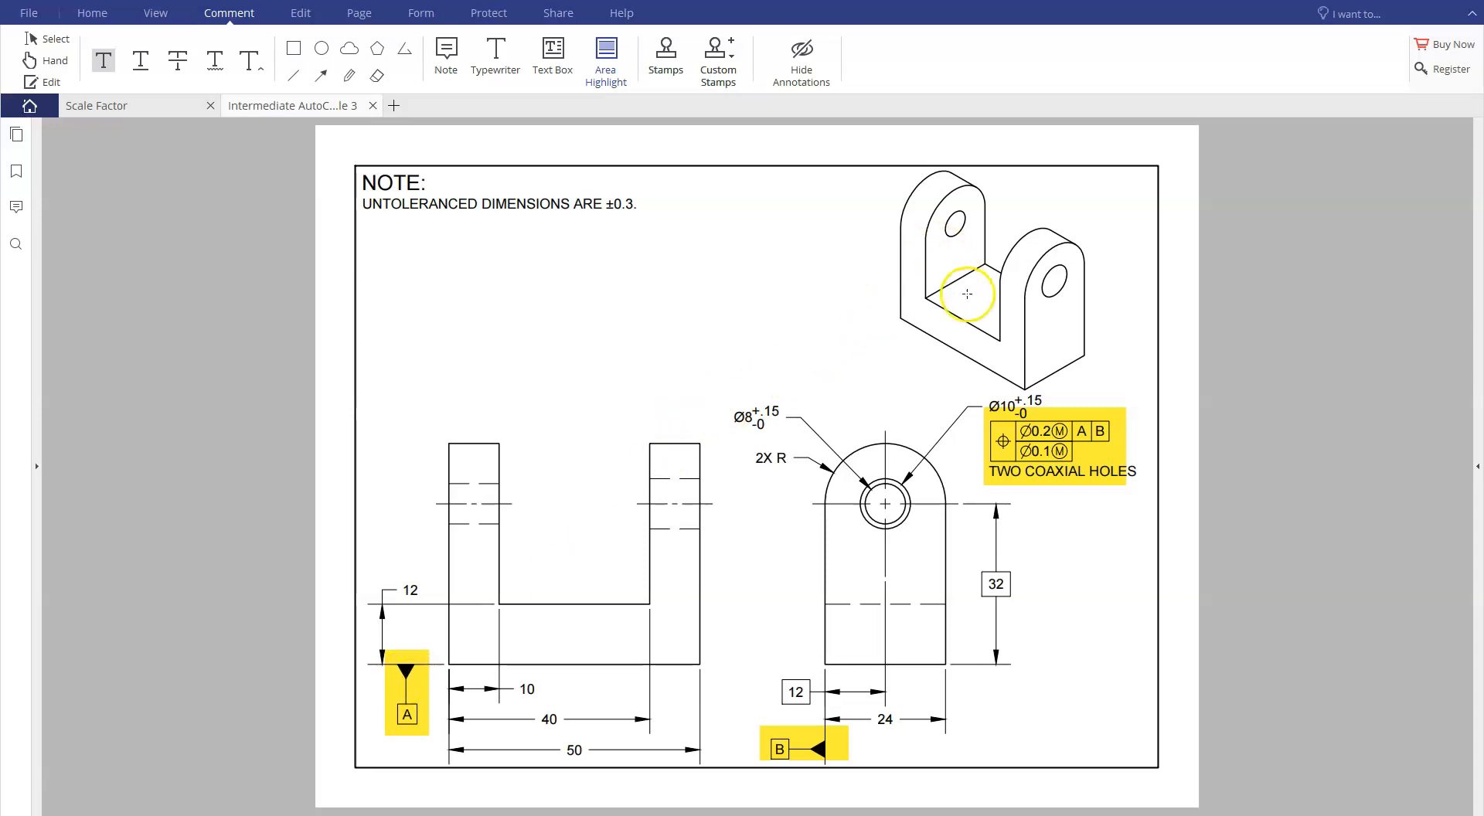
Area-highlight the isometric view of the bracket in the reference drawing.
left_click_drag(860, 157, 1120, 391)
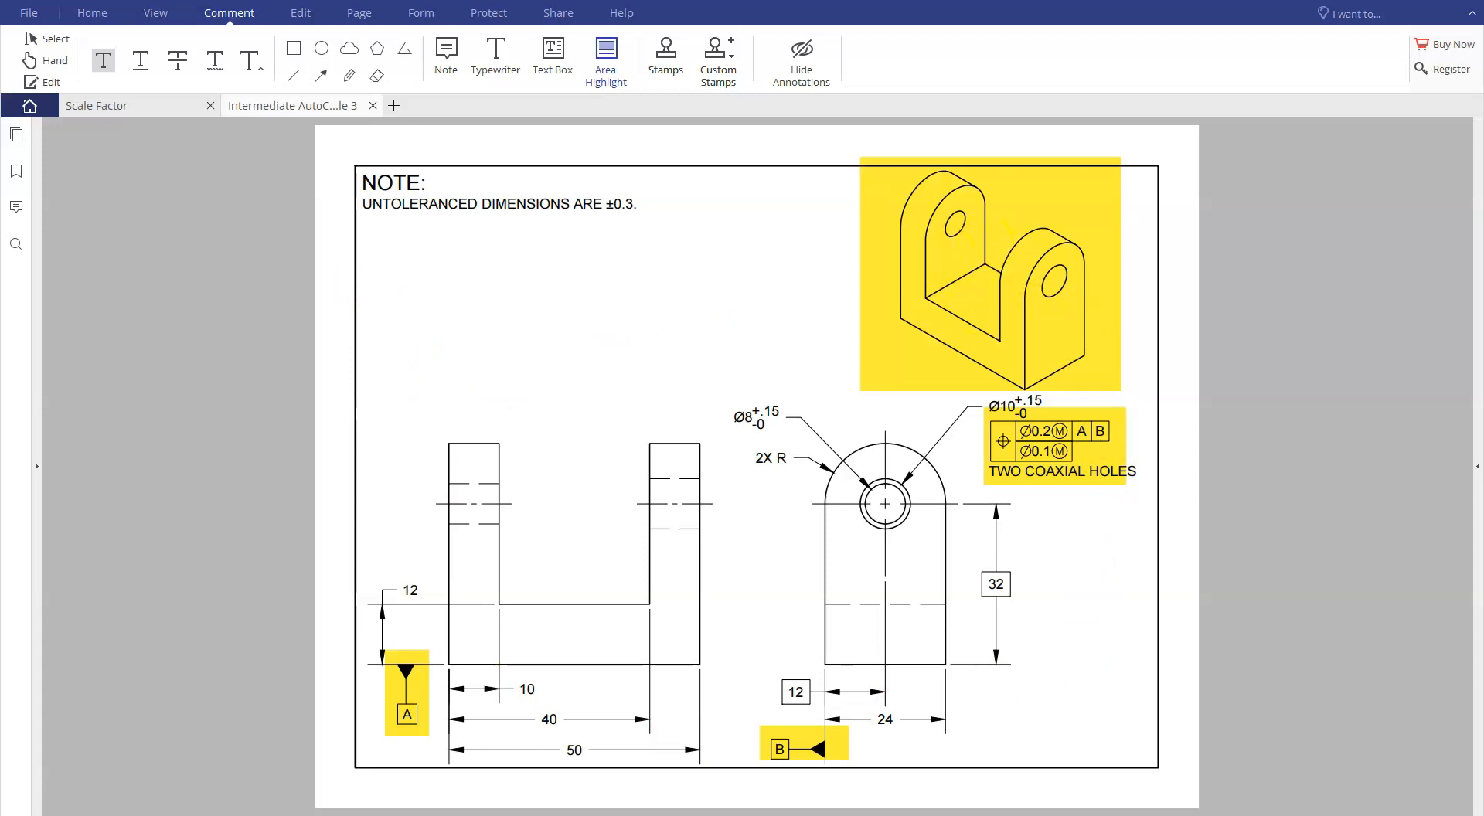
Switch to AutoCAD and close the Properties palette to free up the drawing area.
left_click(31, 770)
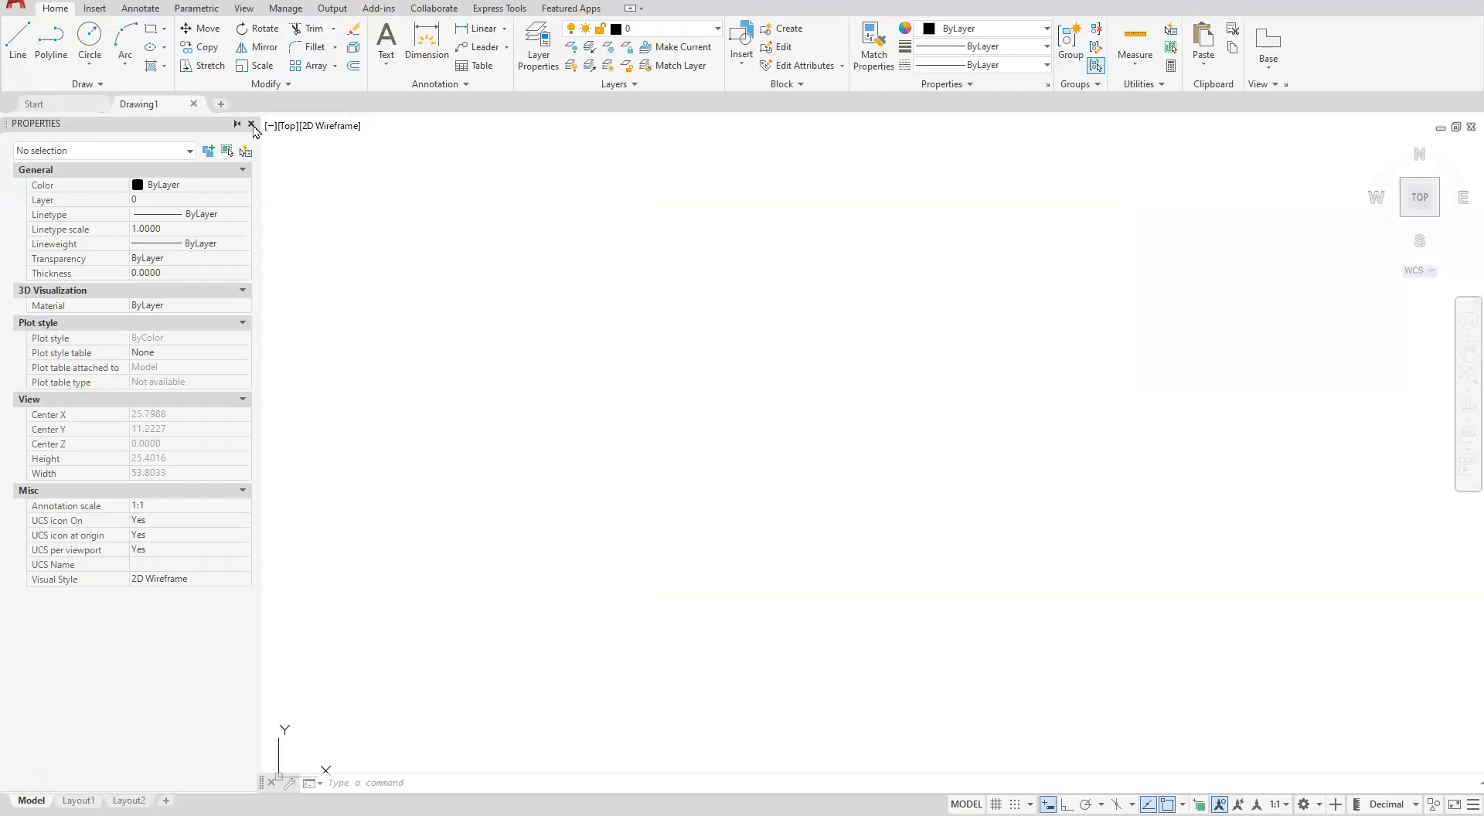
left_click(250, 126)
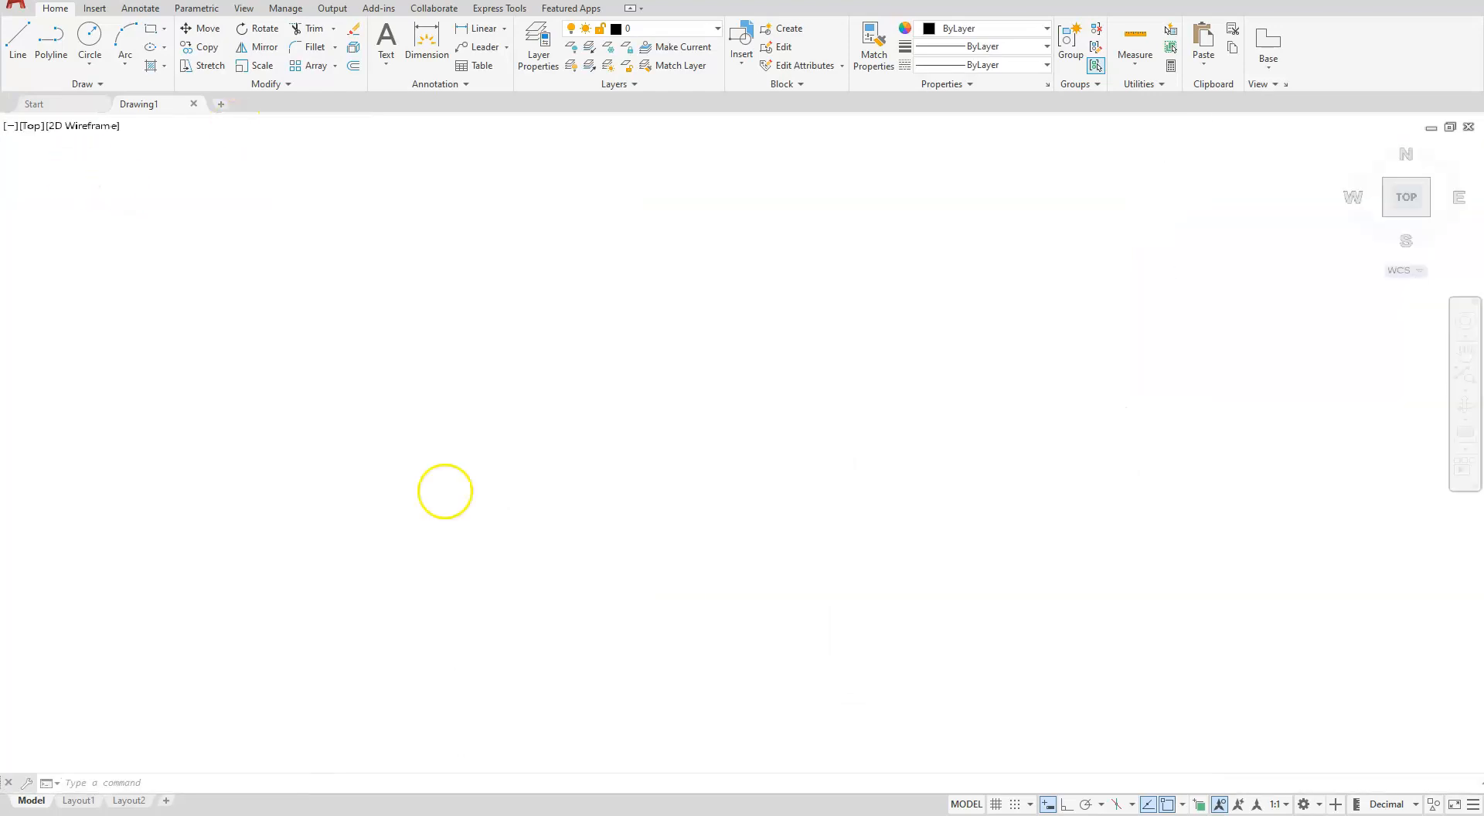
Turn Ortho on and draw the front view's bottom edge as a horizontal line 50 units long, running rightward.
left_click(14, 39)
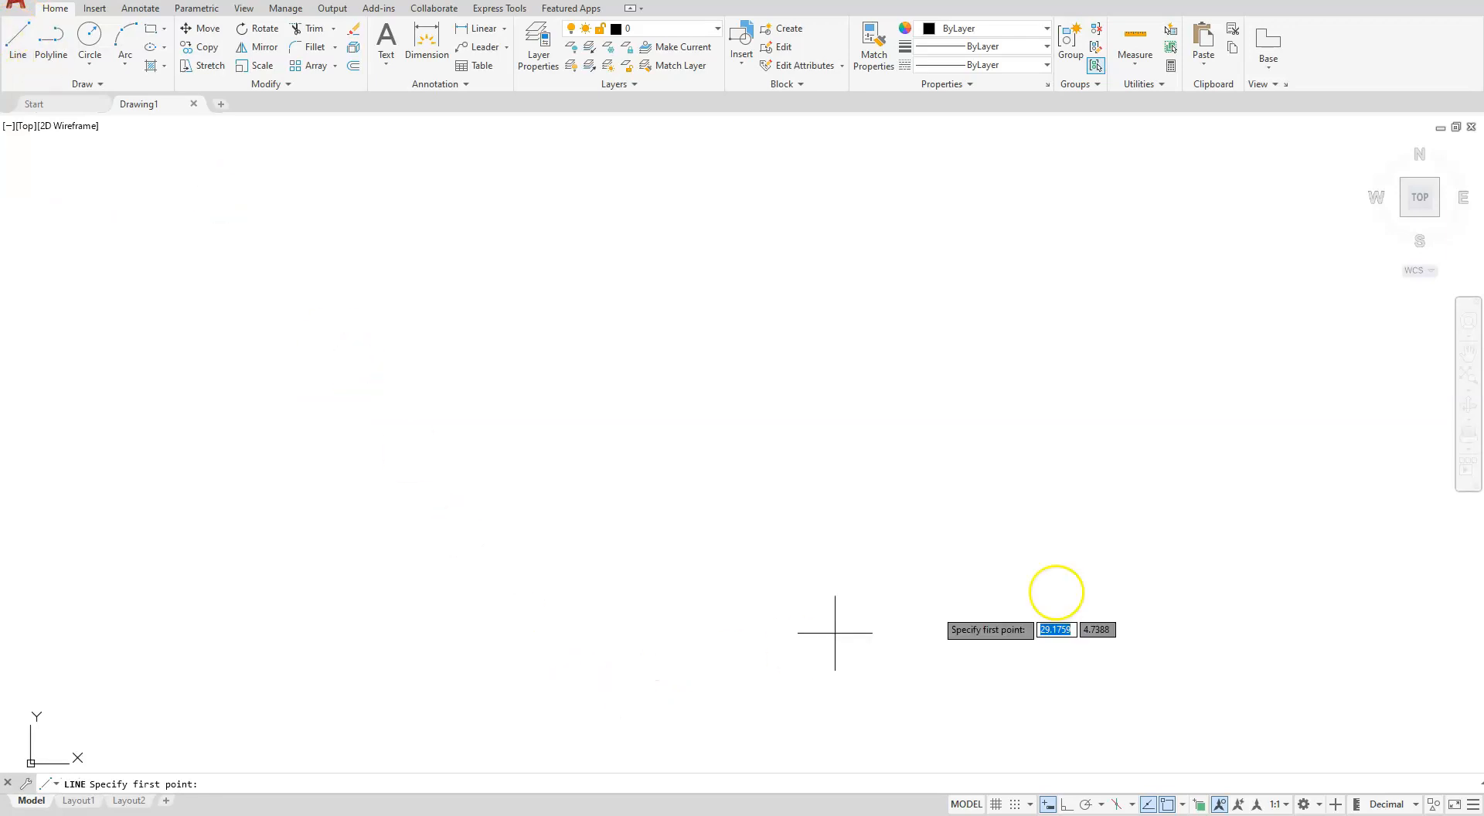
left_click(237, 615)
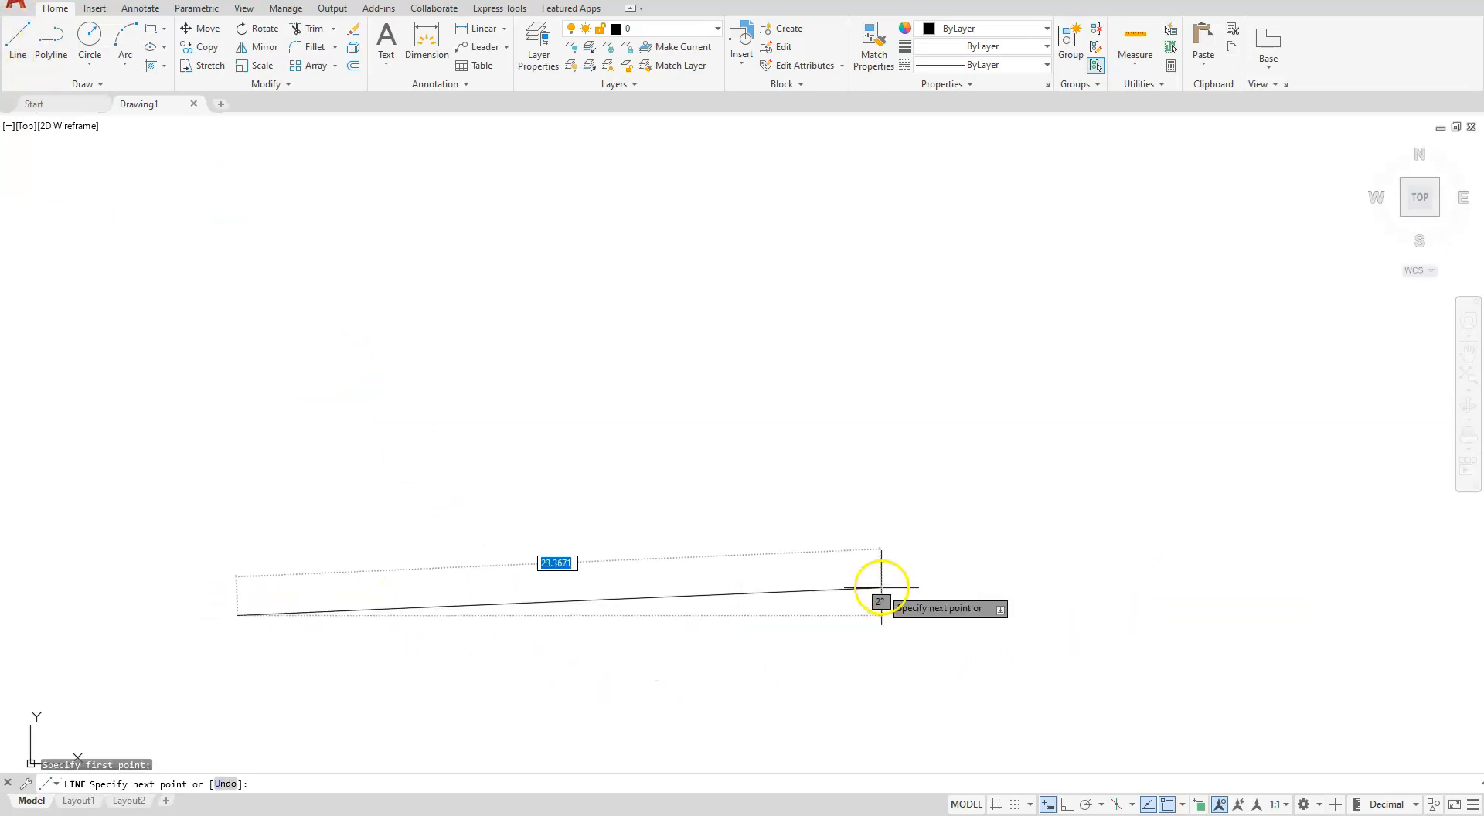
left_click(1067, 805)
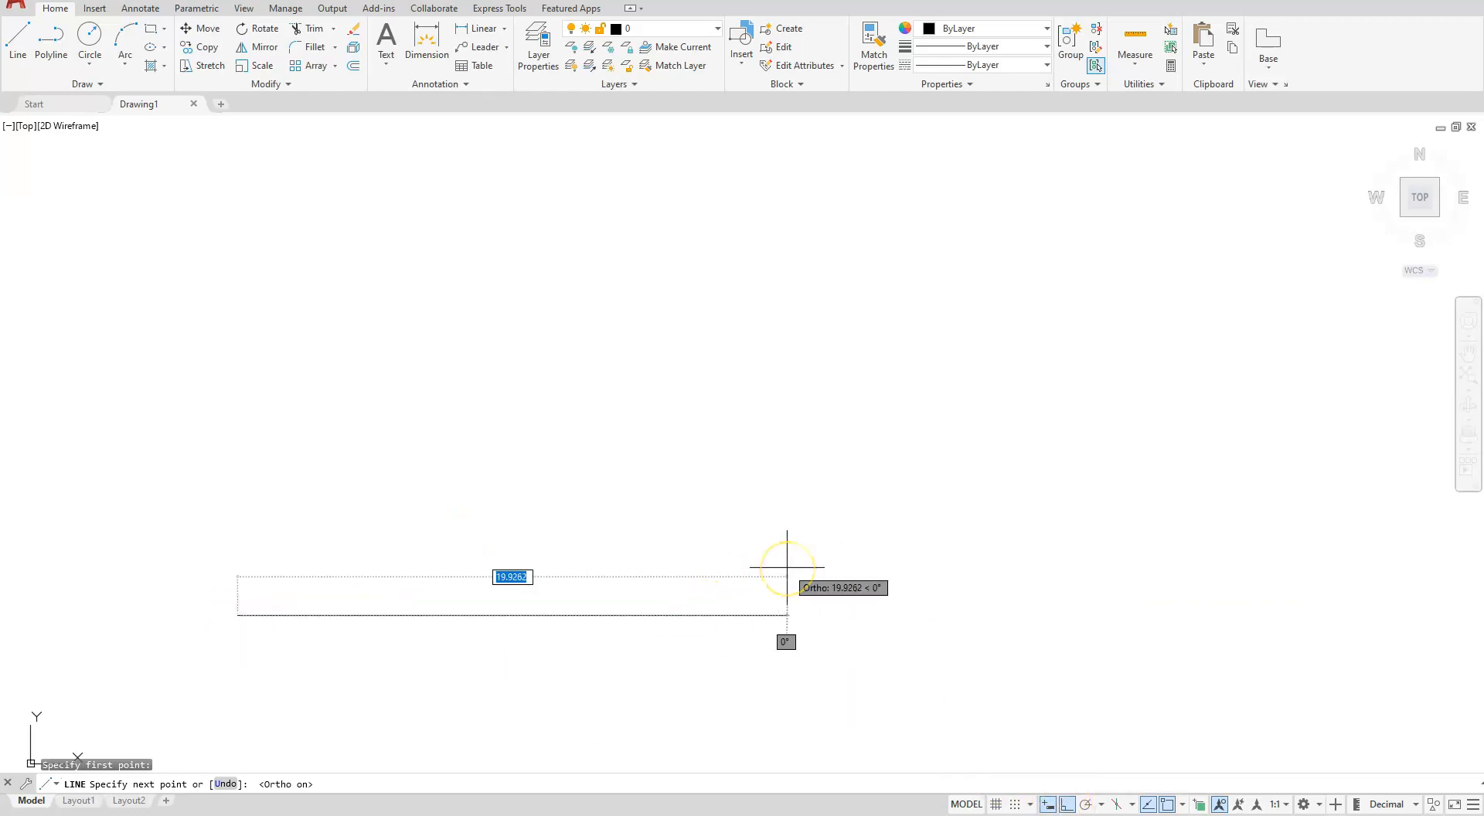
type("50")
key("Return")
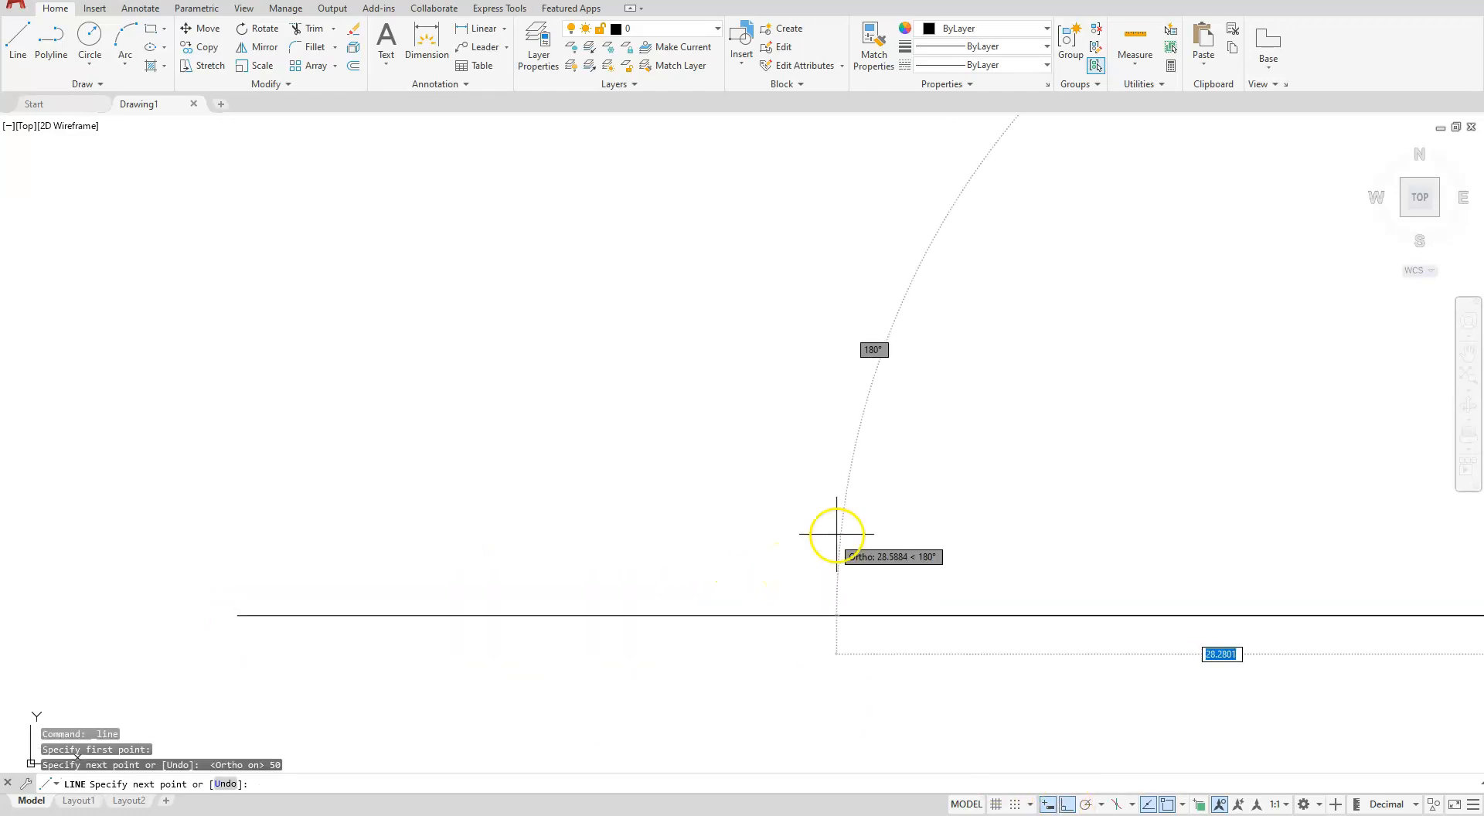
Continue the front view outline 44 units up for the right edge and 10 units leftward for the arm's top.
scroll(530, 406, "down", 5)
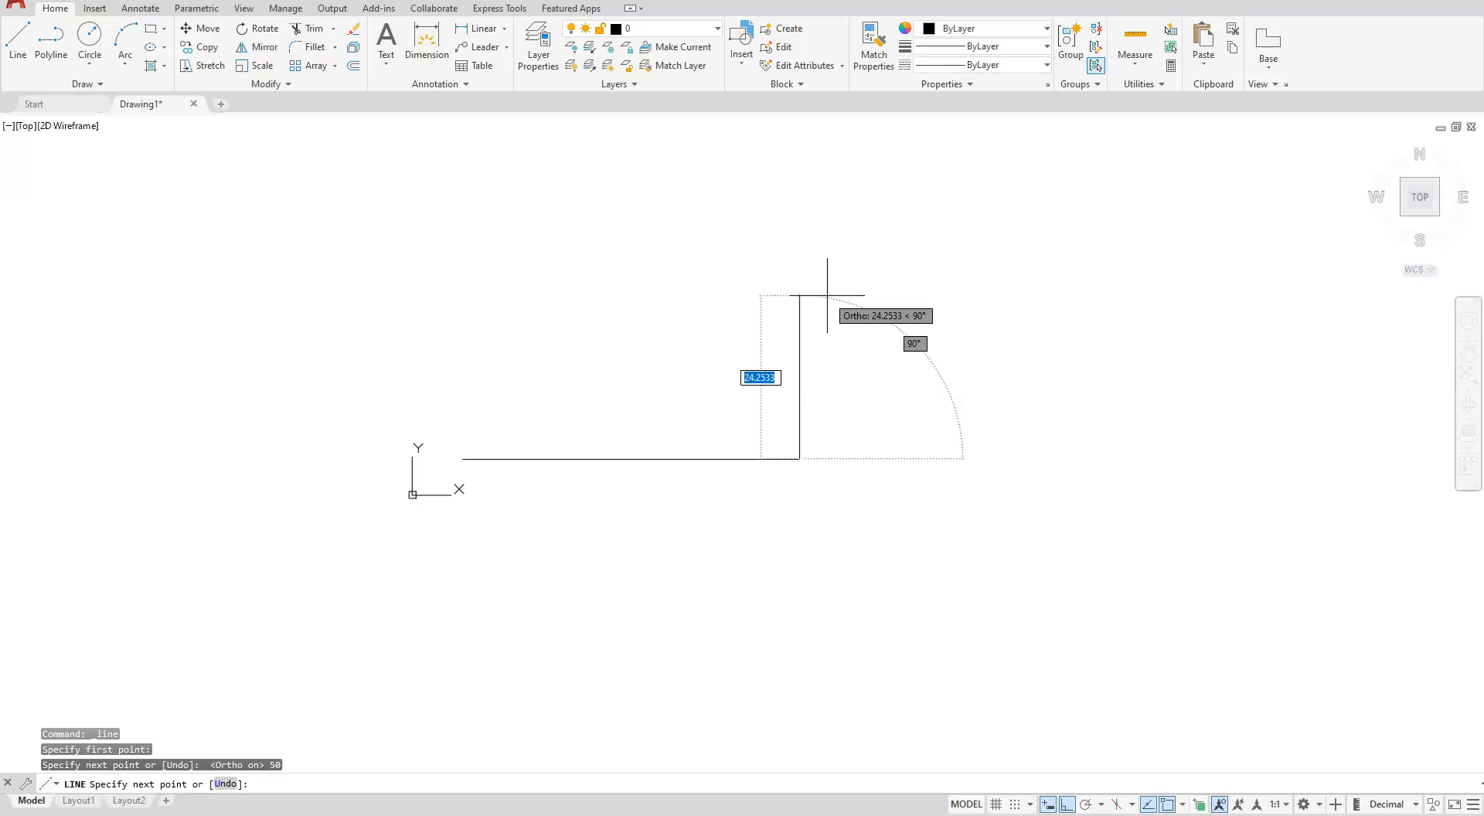
type("4")
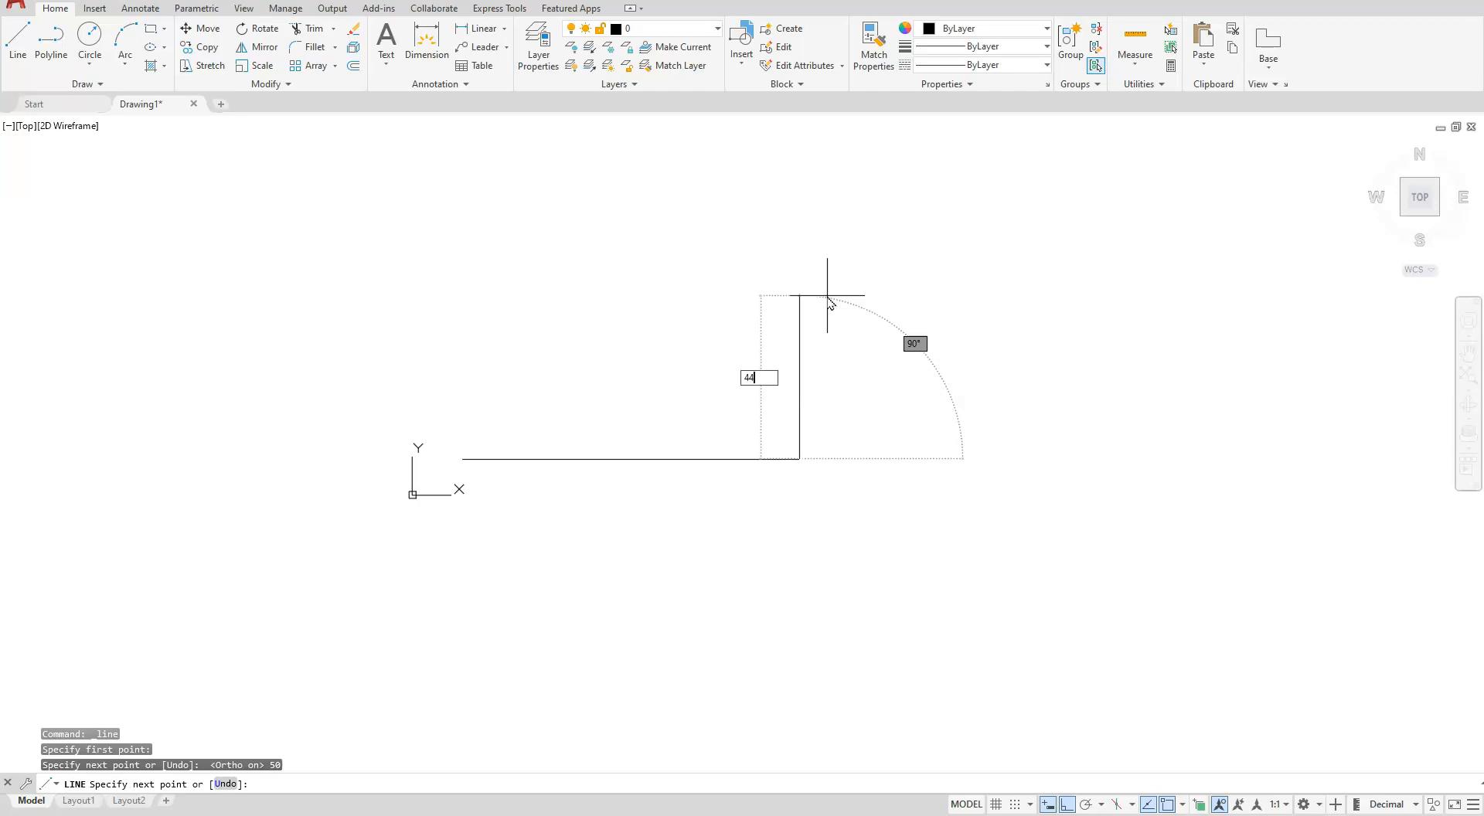
type("4")
key("Return")
middle_click_drag(732, 178, 788, 242)
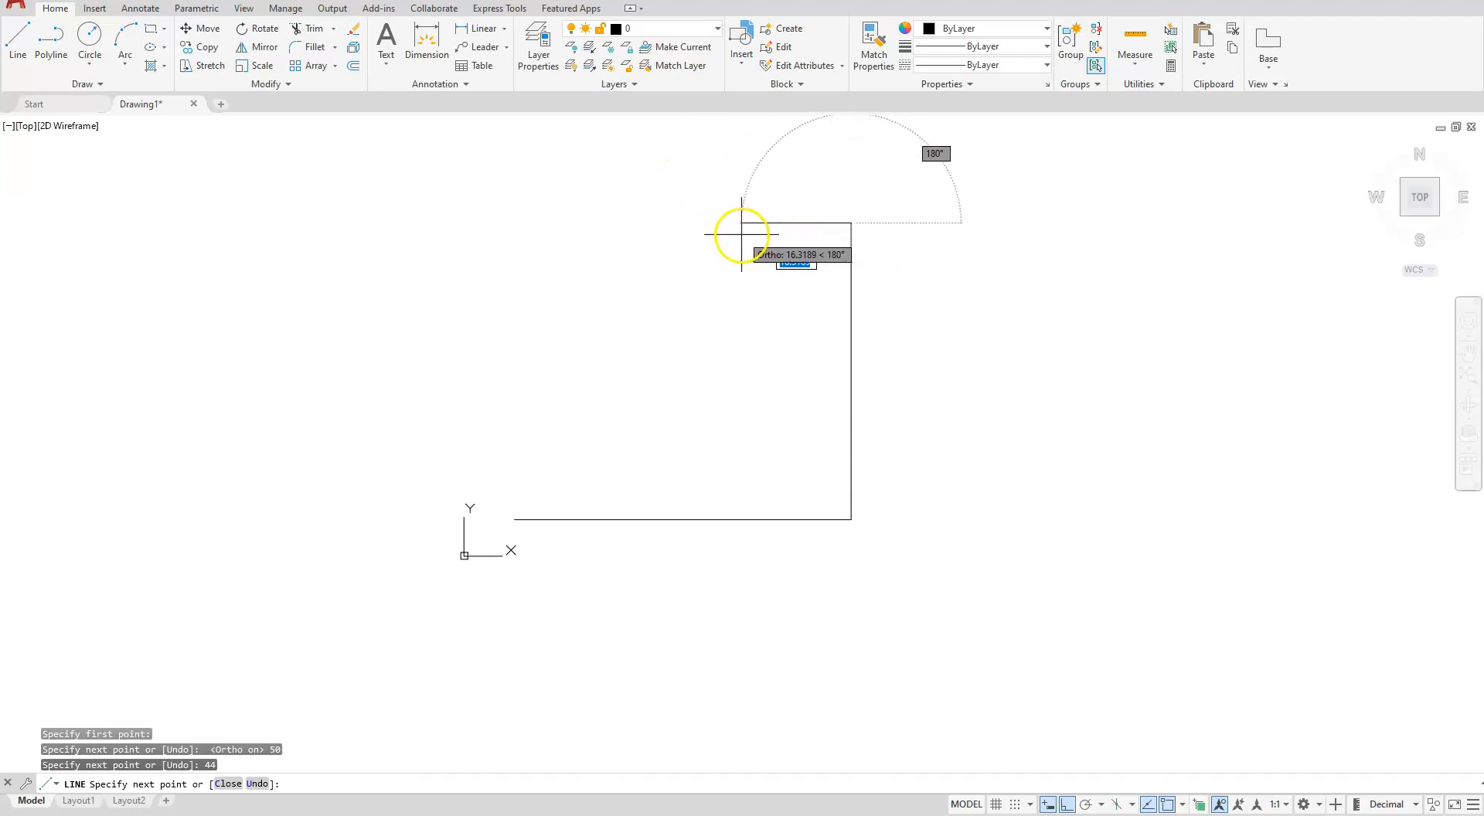
type("1")
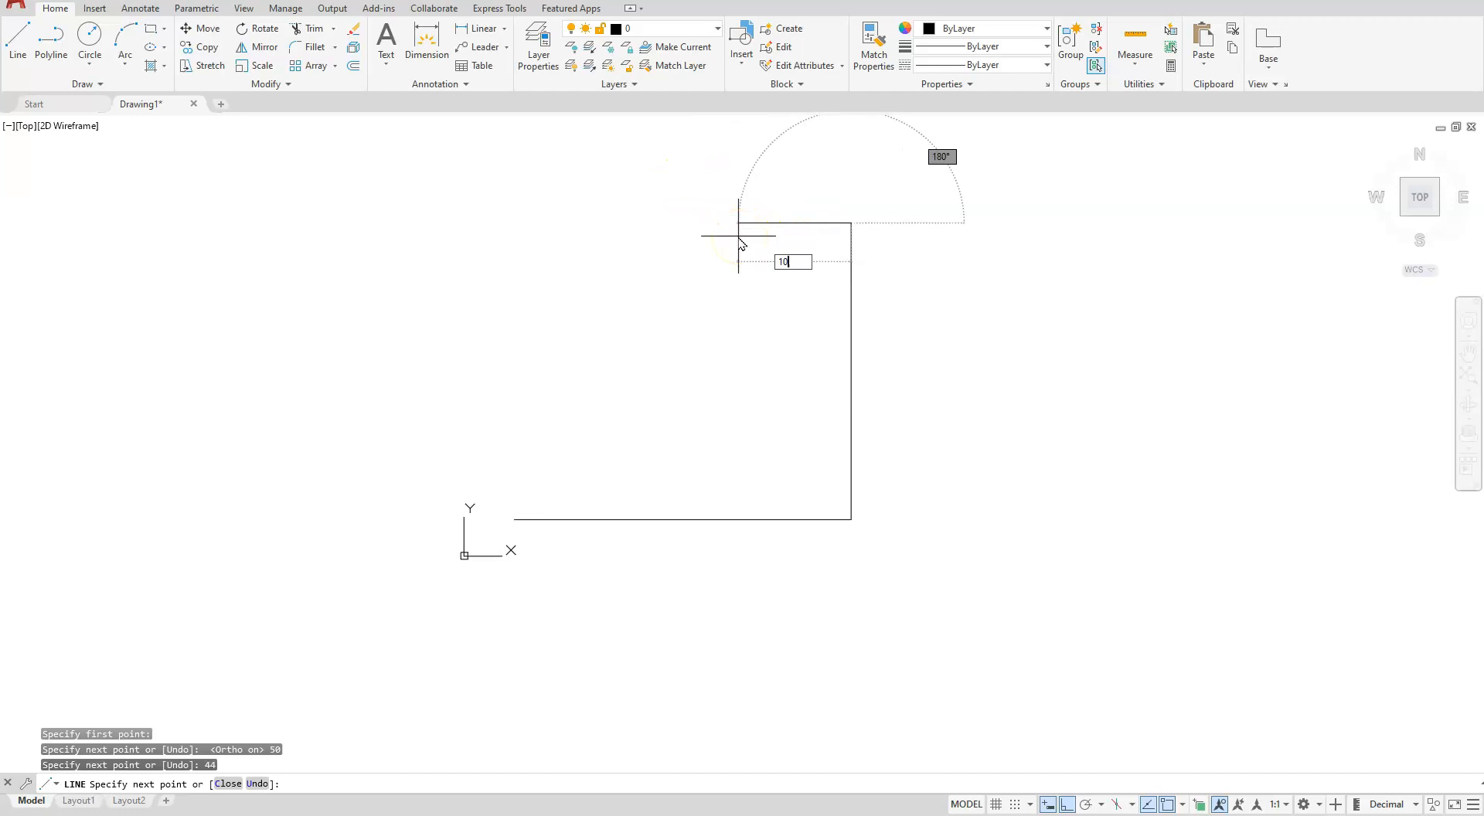
type("0")
key("Return")
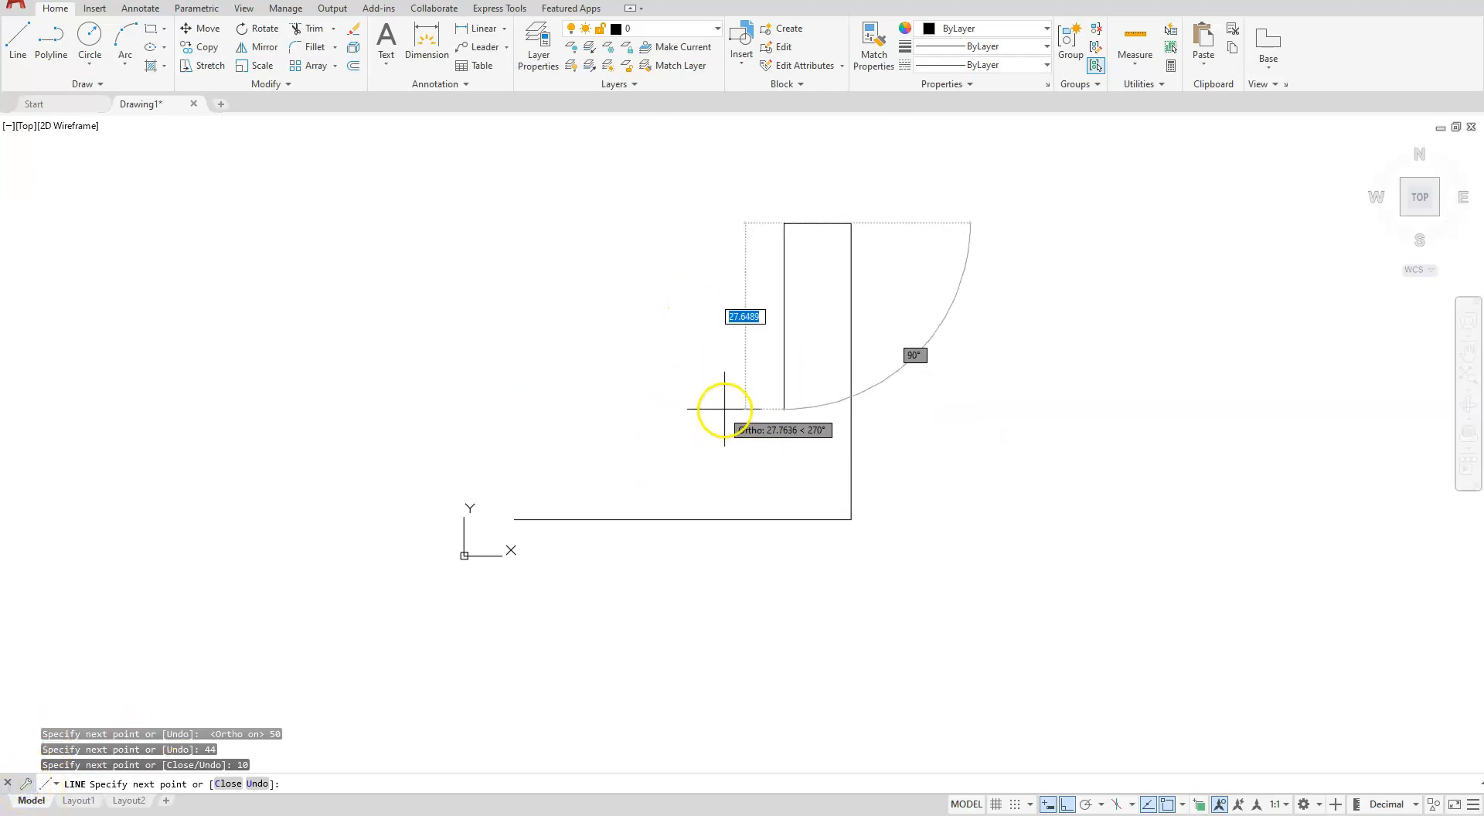
Continue the outline 32 units down the right arm's inner side and 30 units leftward along the slot floor.
type("32")
key("Return")
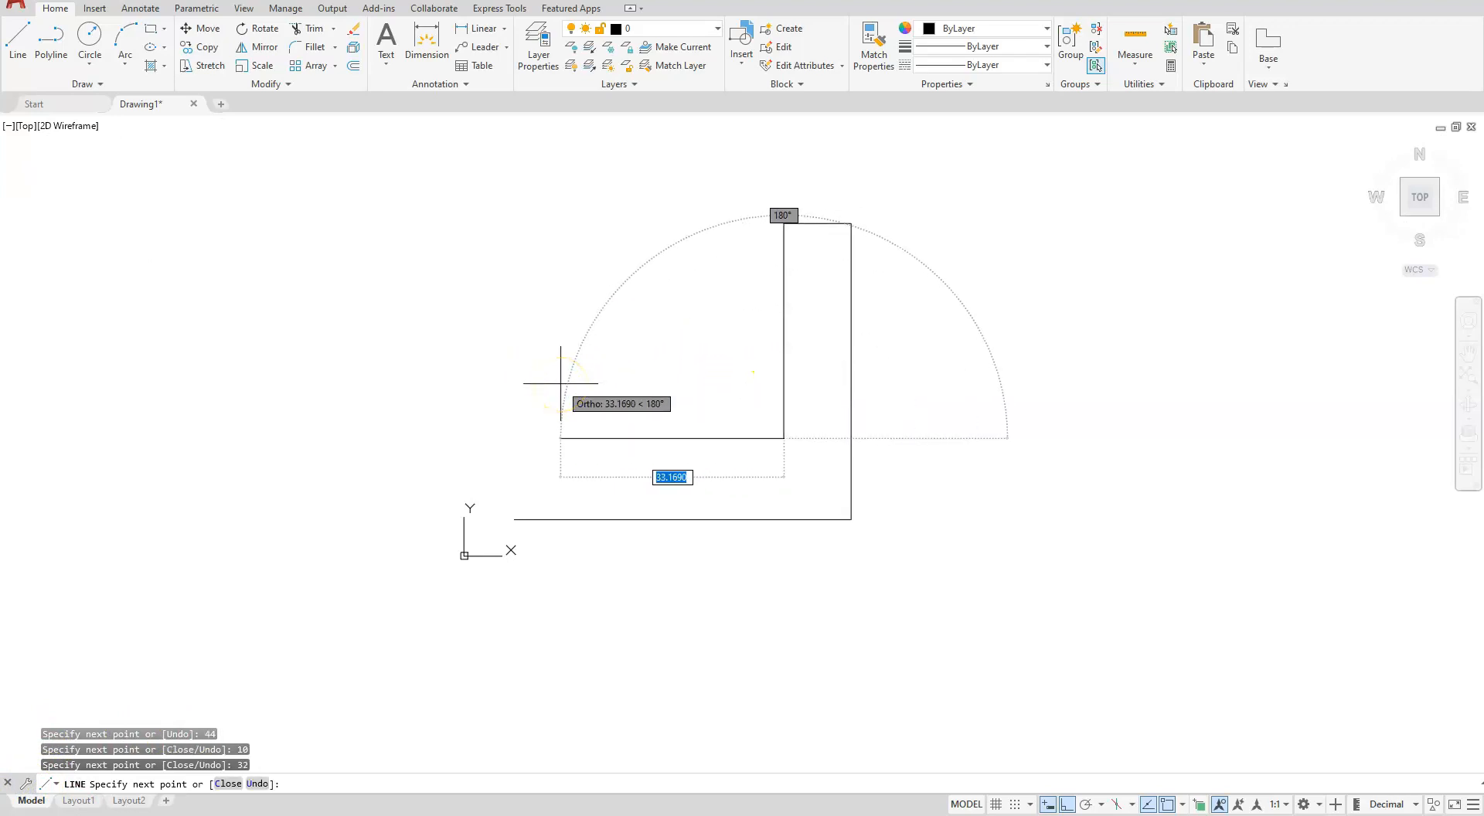
type("3")
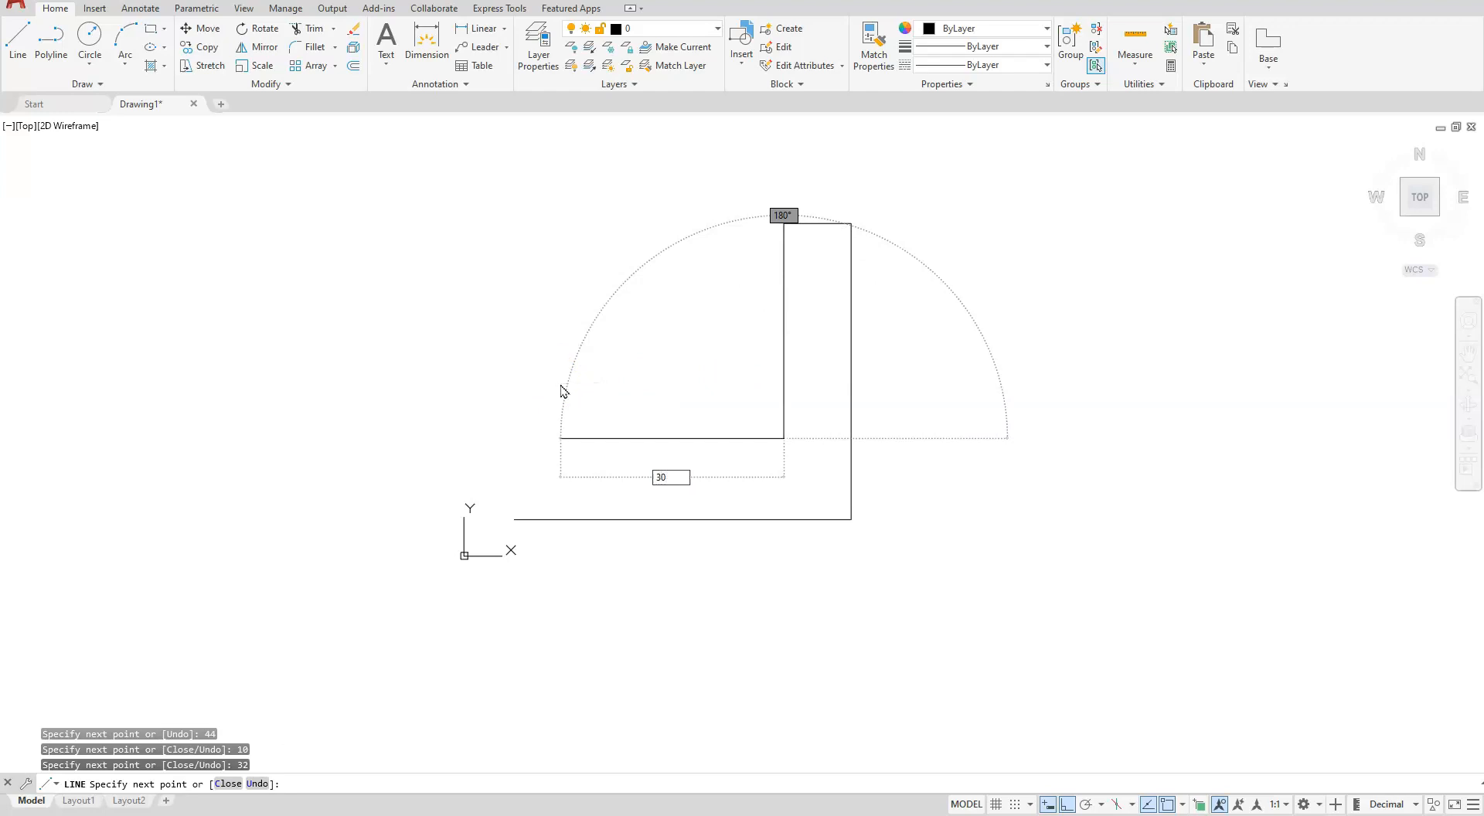
type("0")
key("Return")
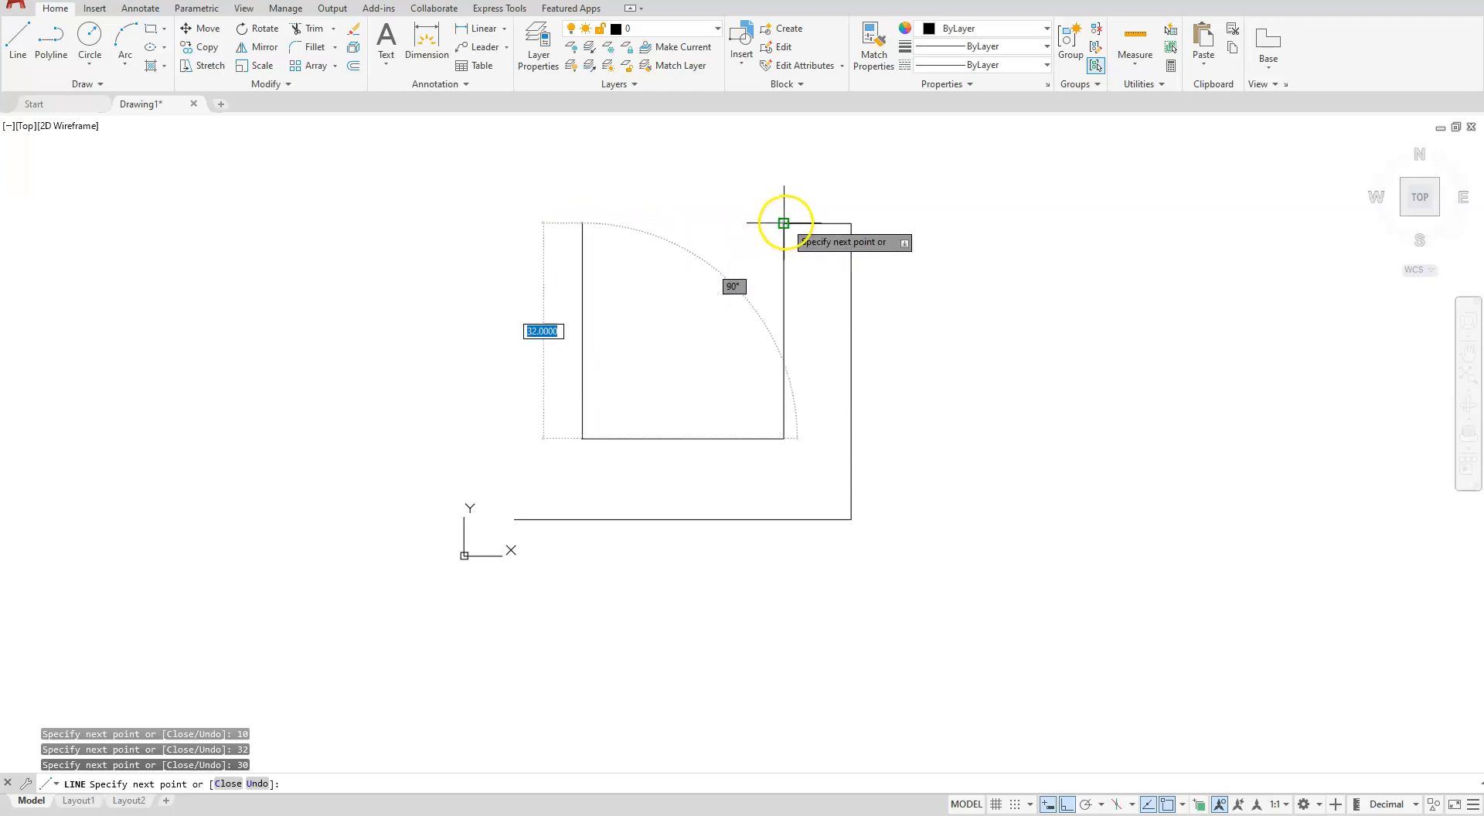
Draw the left arm level with the right arm's top and aligned with the bottom-left corner, and close the outline.
left_click(616, 225)
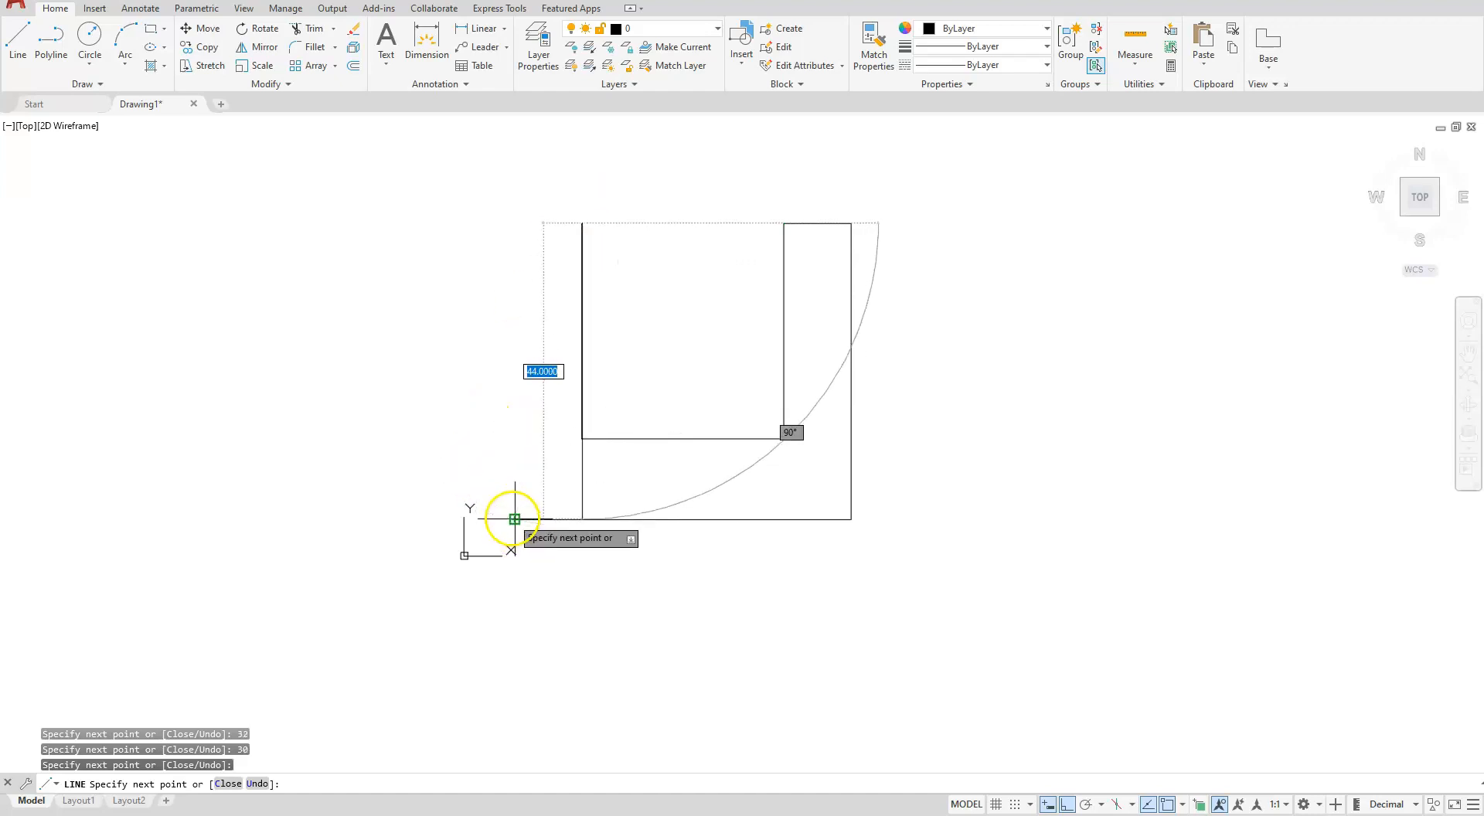
left_click(514, 224)
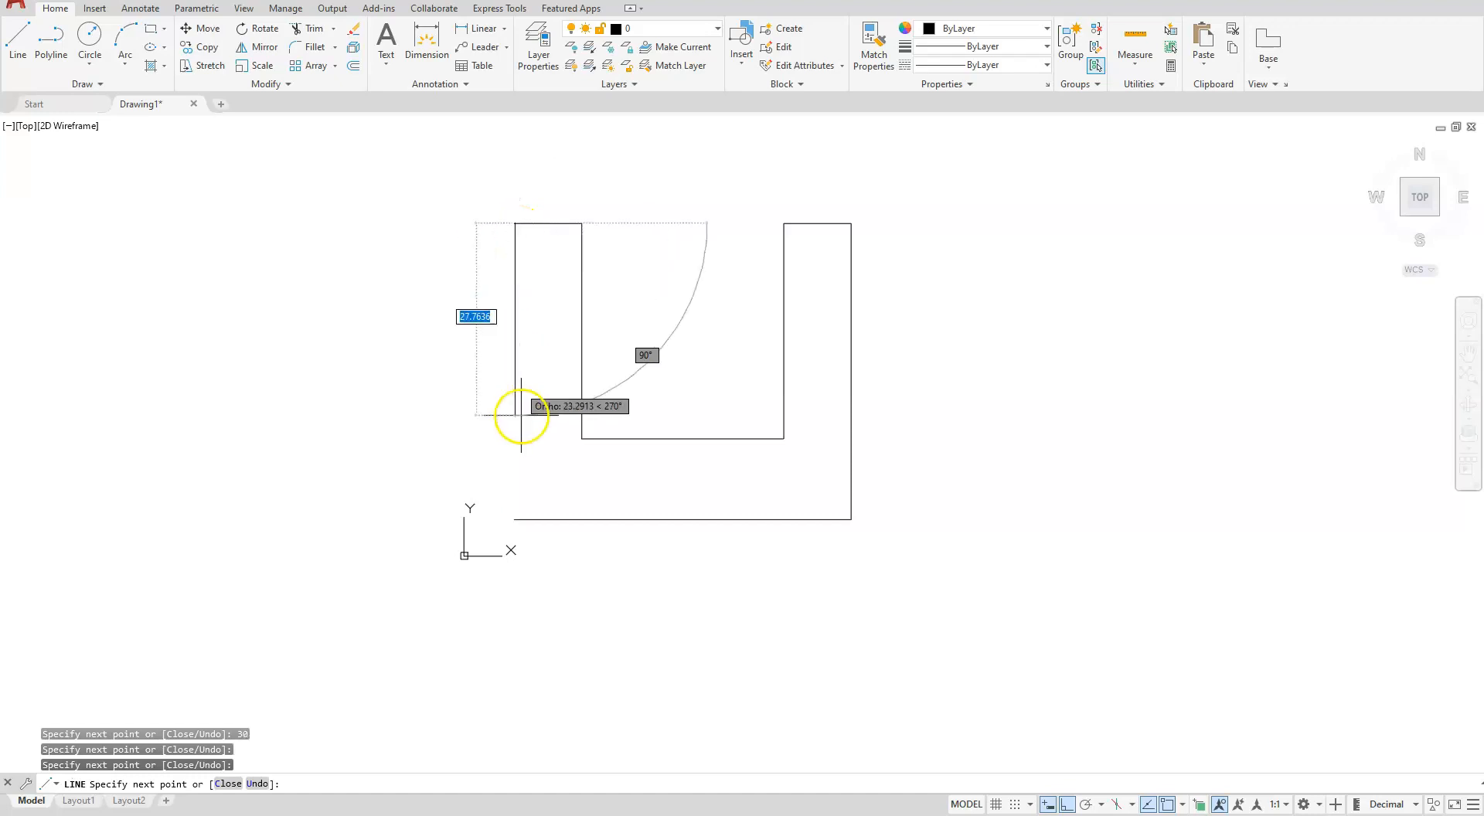
left_click(228, 783)
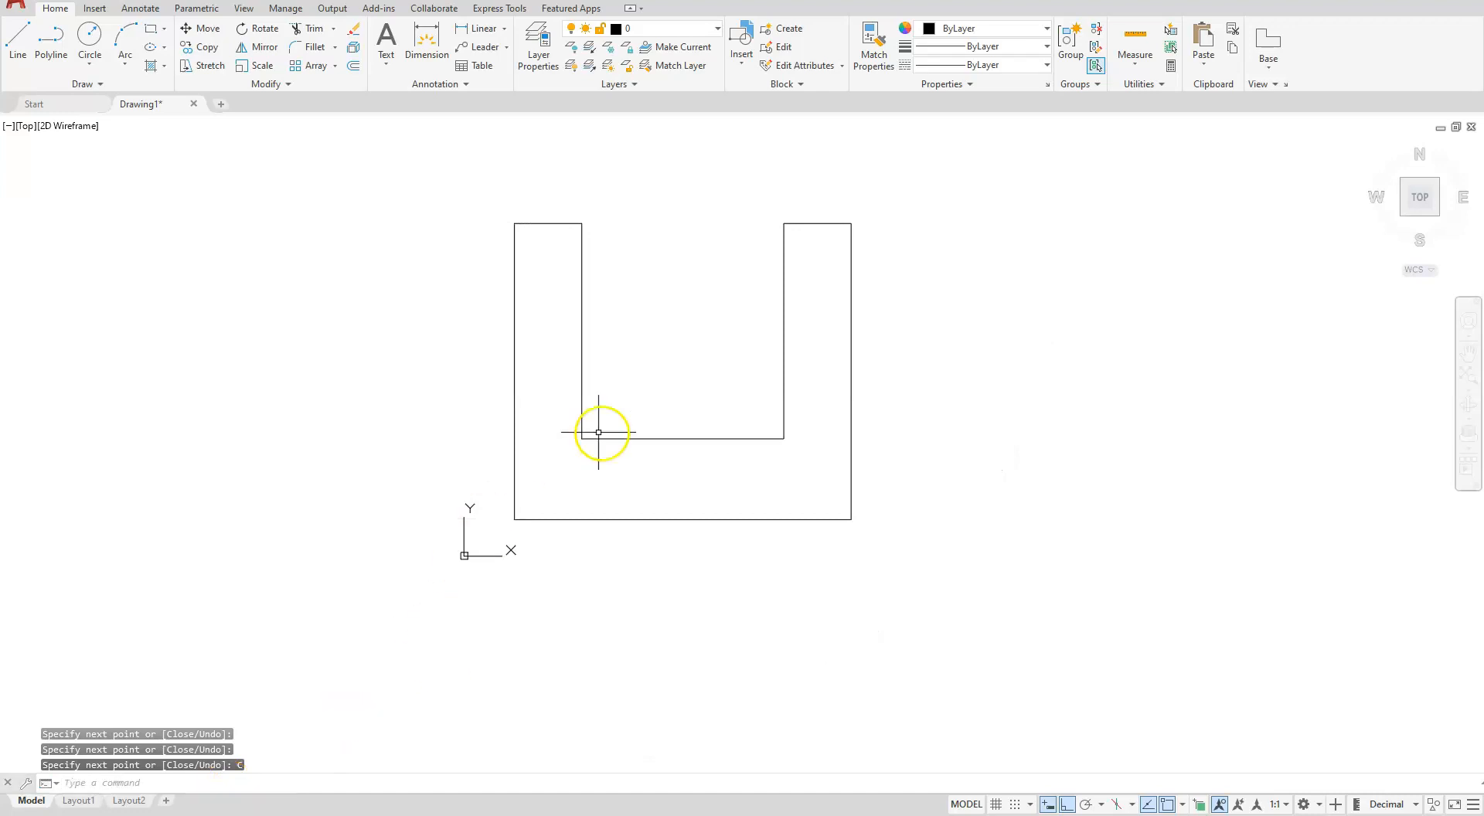
Start the side view polyline 30 units right of the front view's bottom-right corner, running 24 units rightward and 32 units up.
middle_click_drag(901, 334, 626, 454)
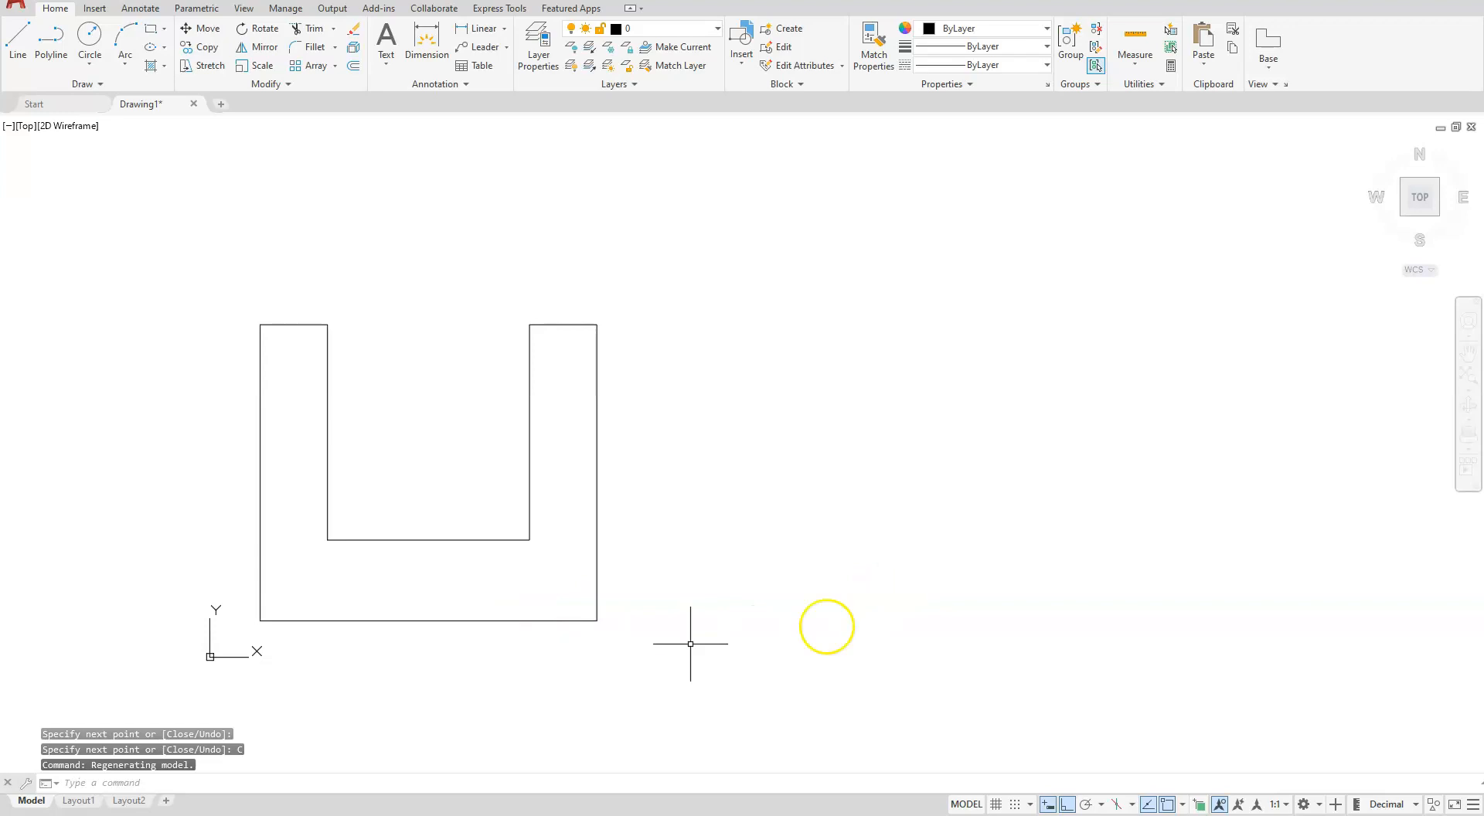
left_click(18, 43)
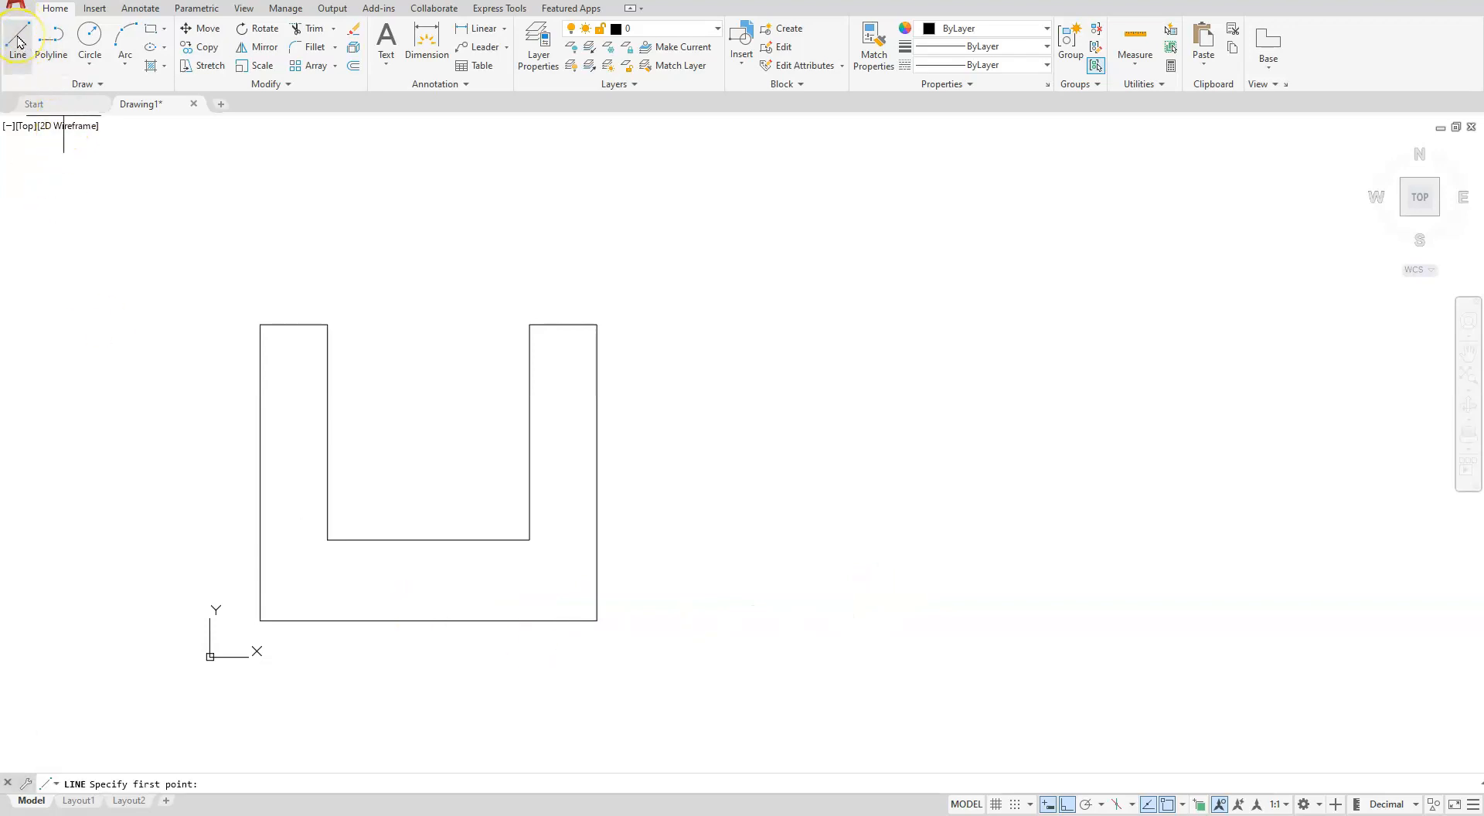
left_click(53, 34)
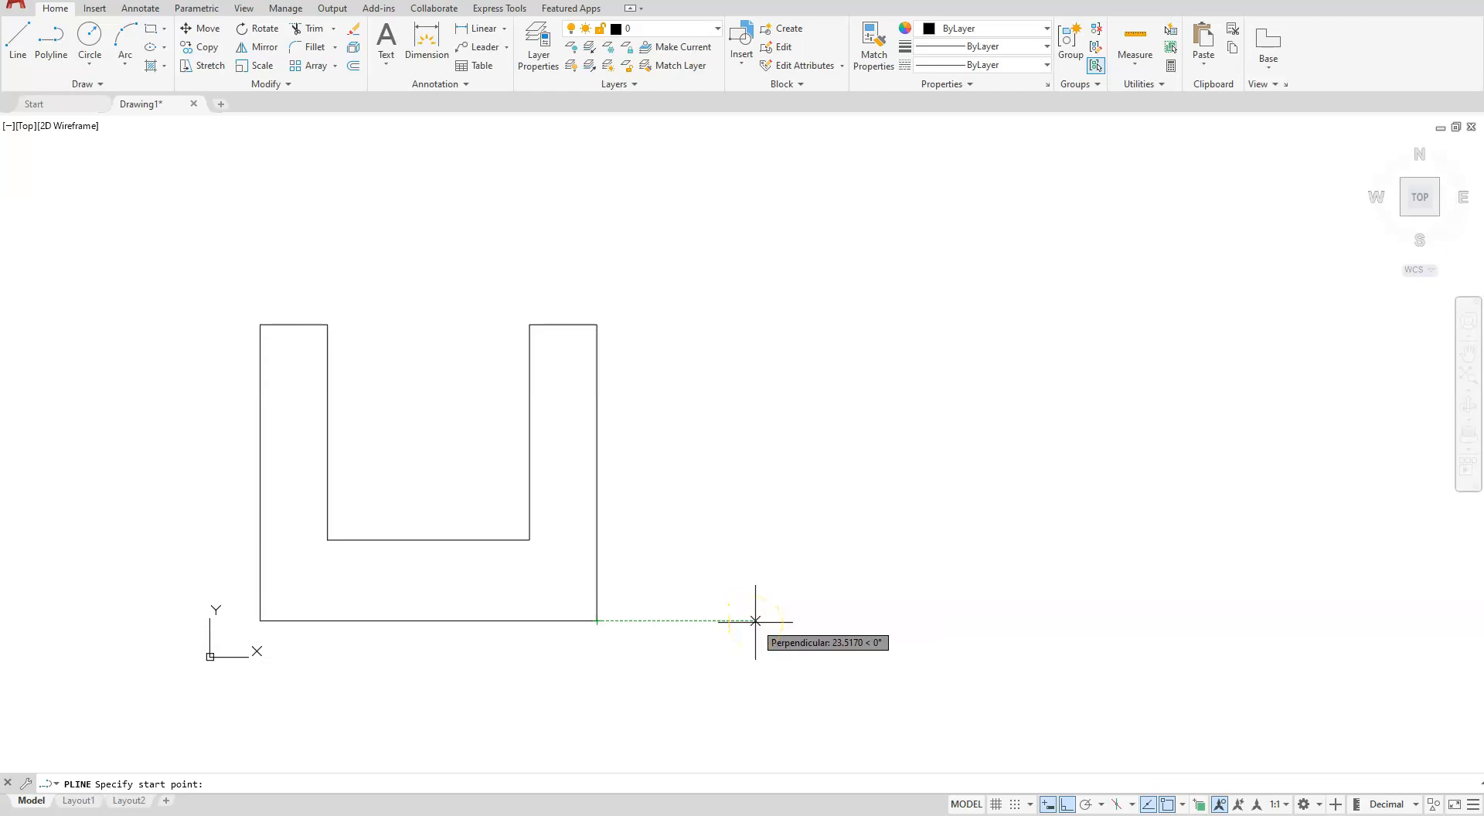
type("30")
key("Return")
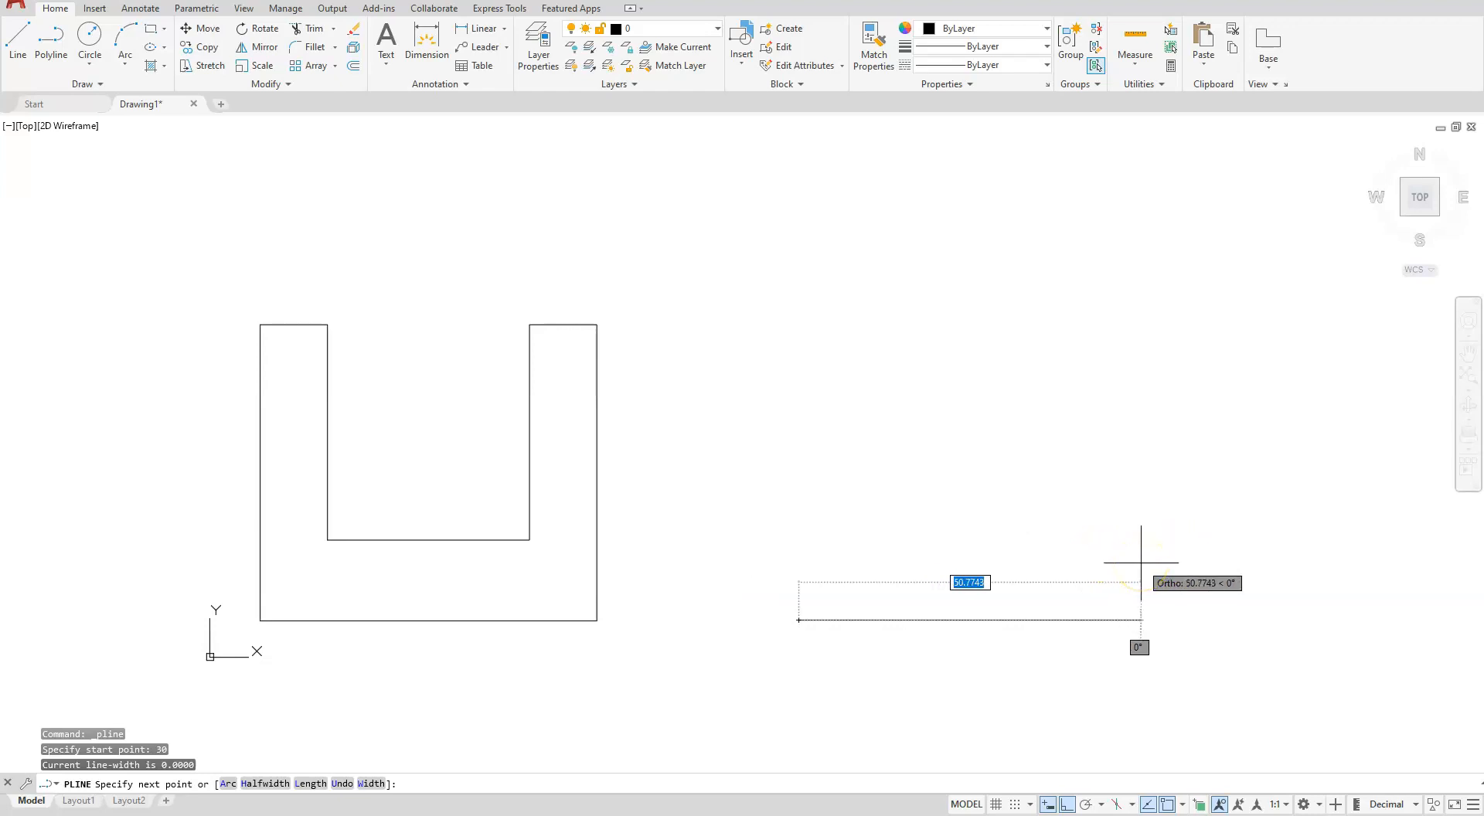
type("24")
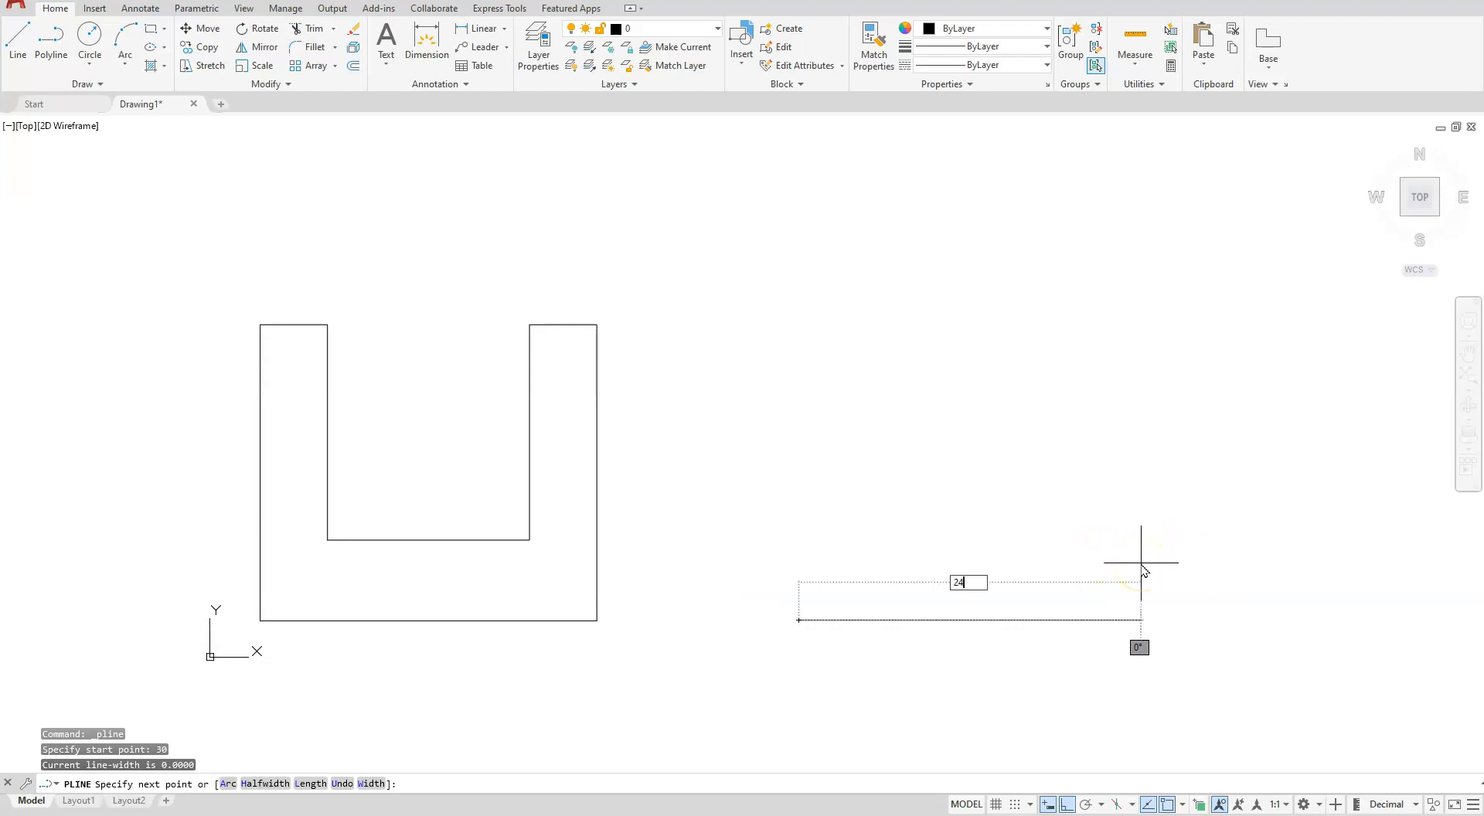
key("Return")
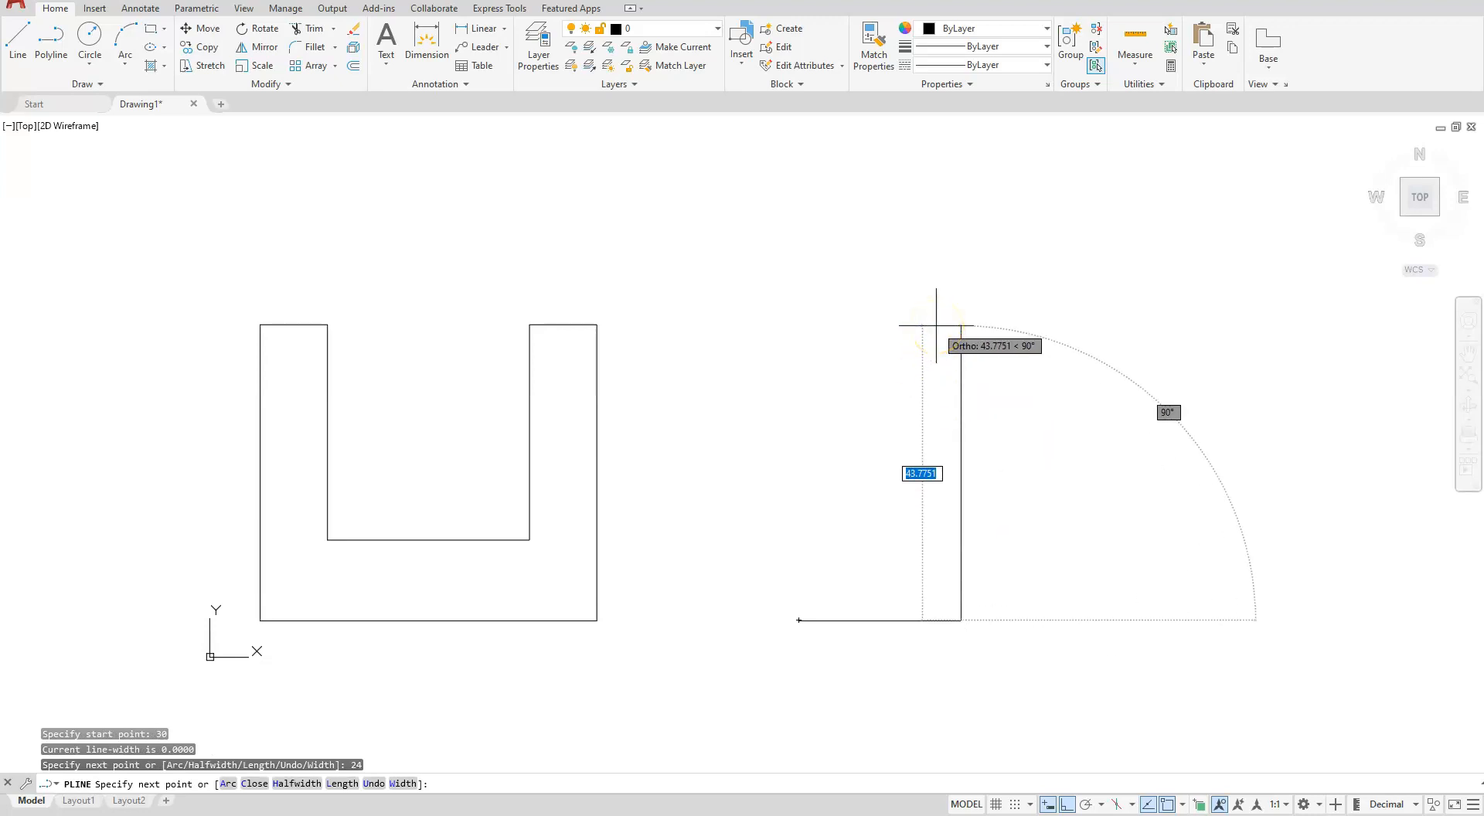
type("32")
key("Return")
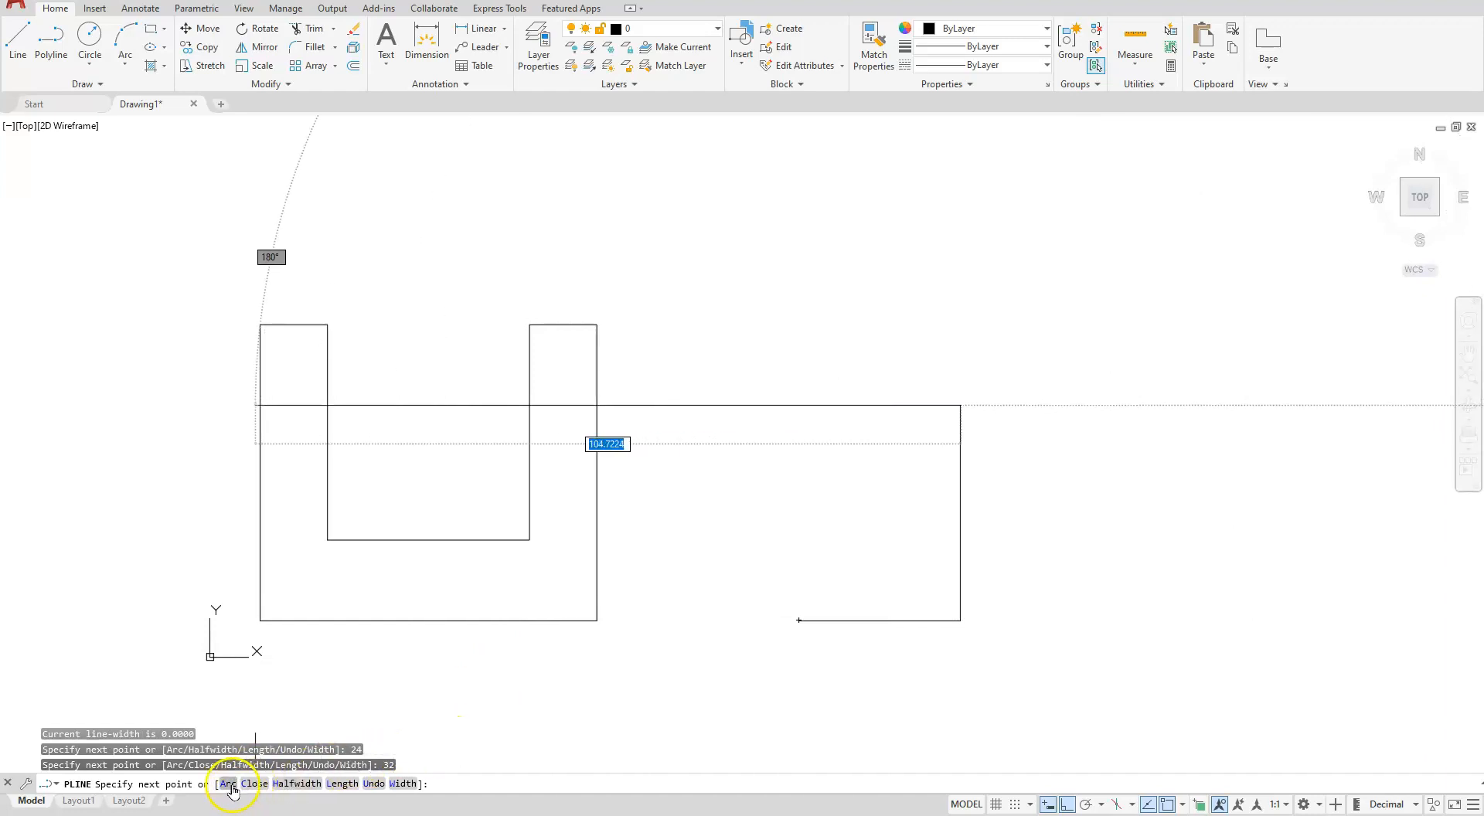
Continue the side view polyline with a semicircular arc ending above its start point, and close it with a straight segment.
left_click(229, 783)
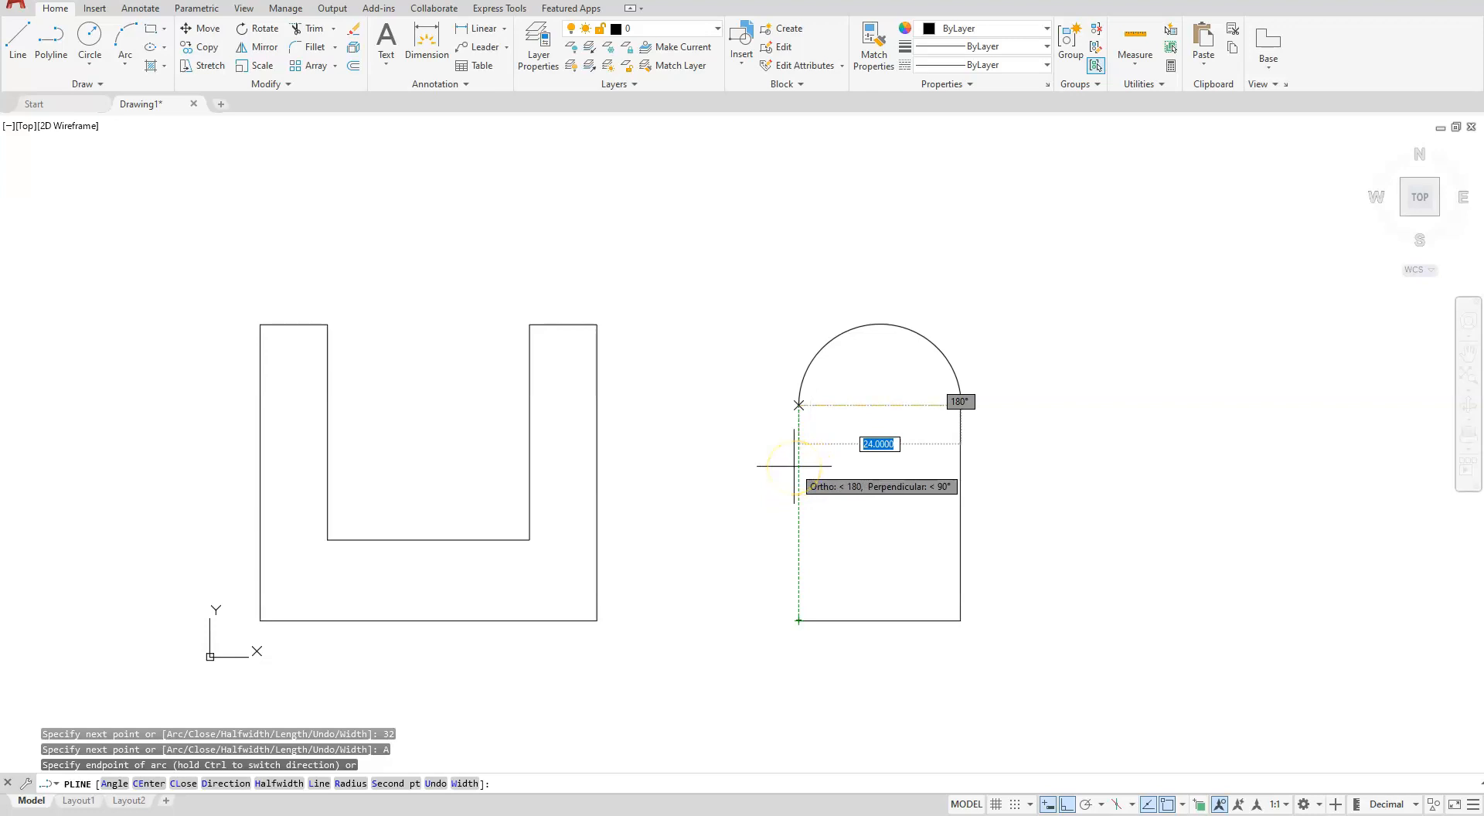
left_click(794, 466)
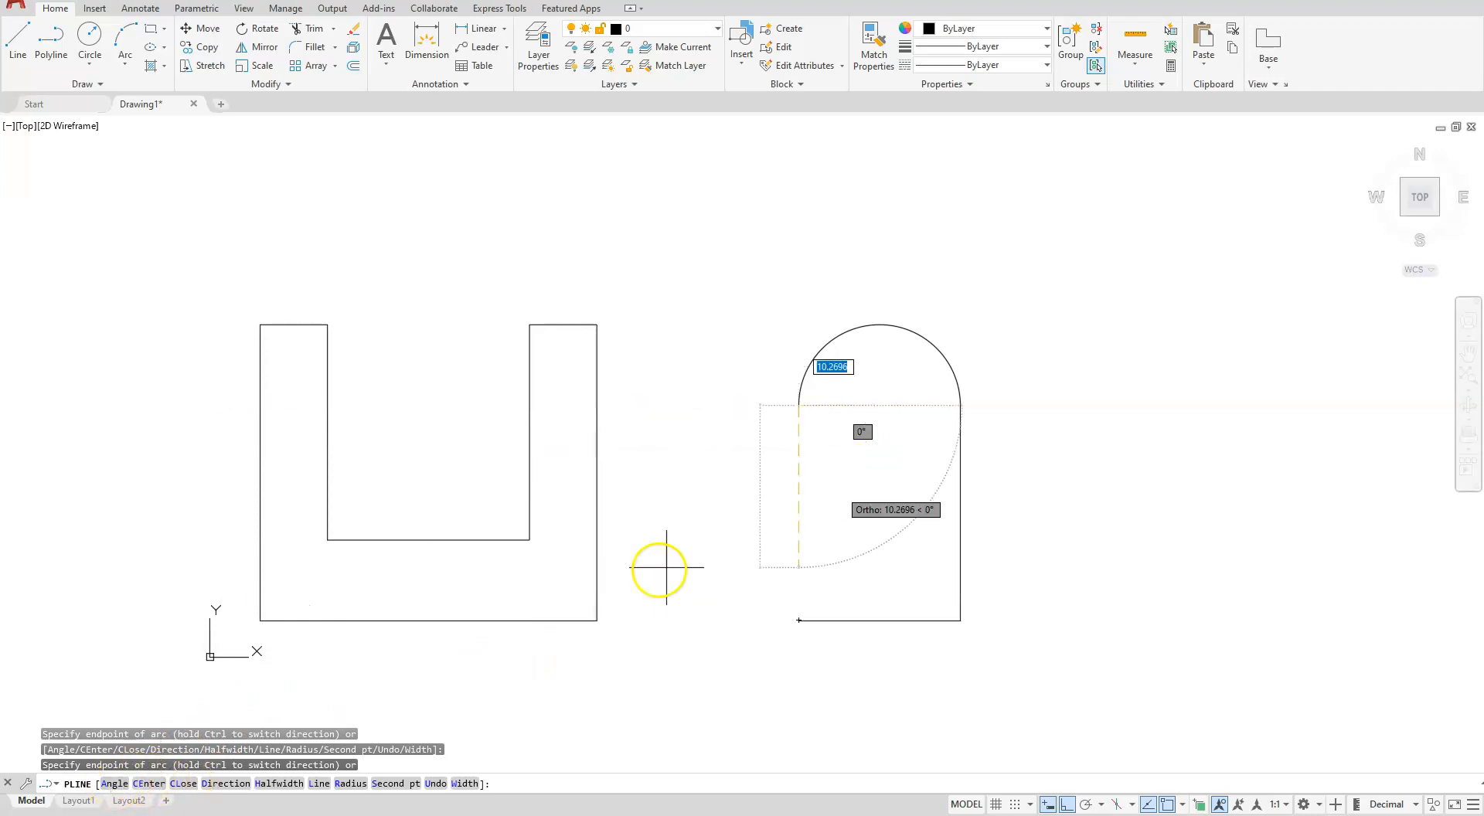
left_click(320, 789)
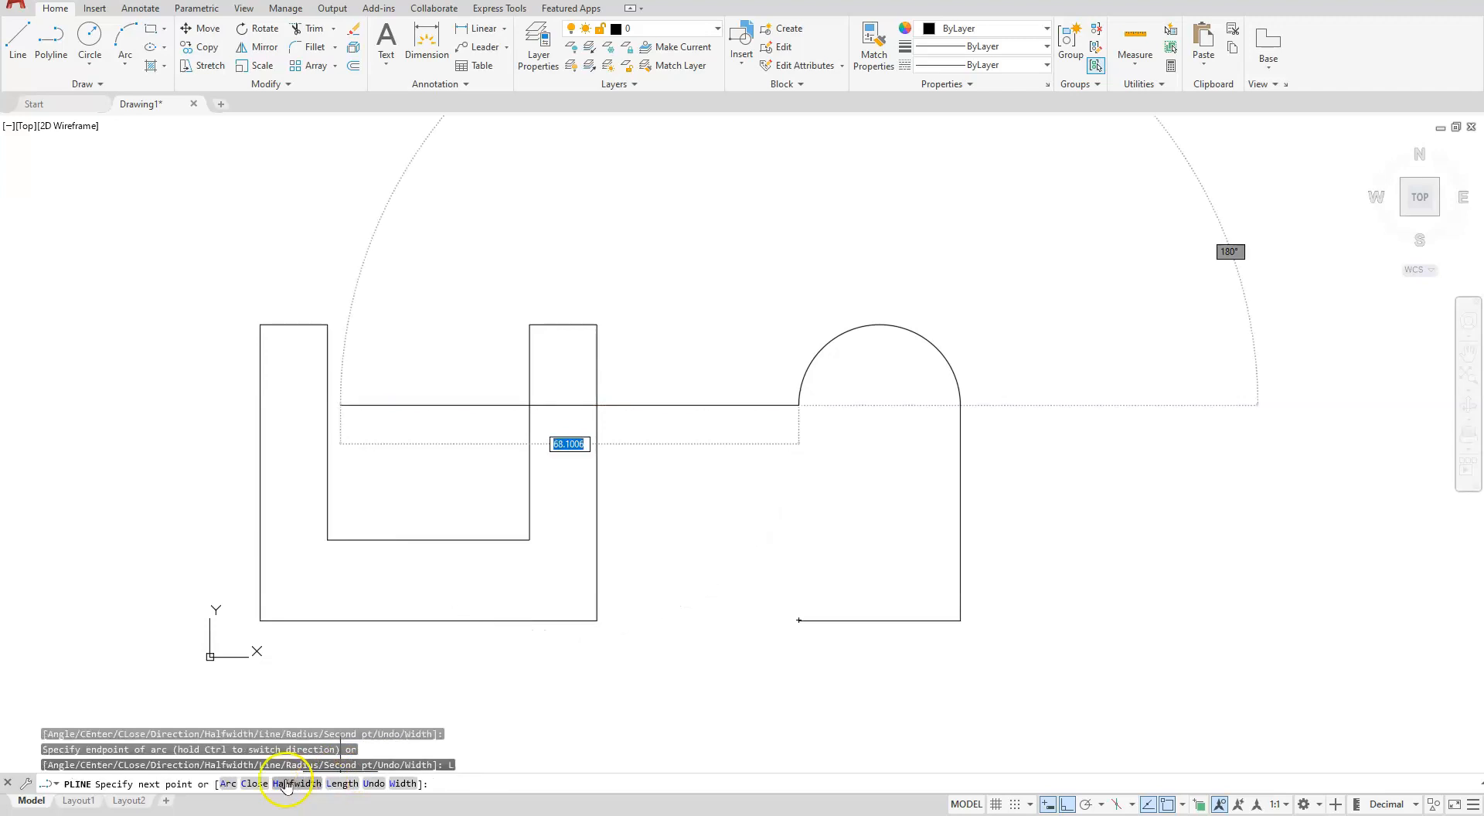
left_click(254, 783)
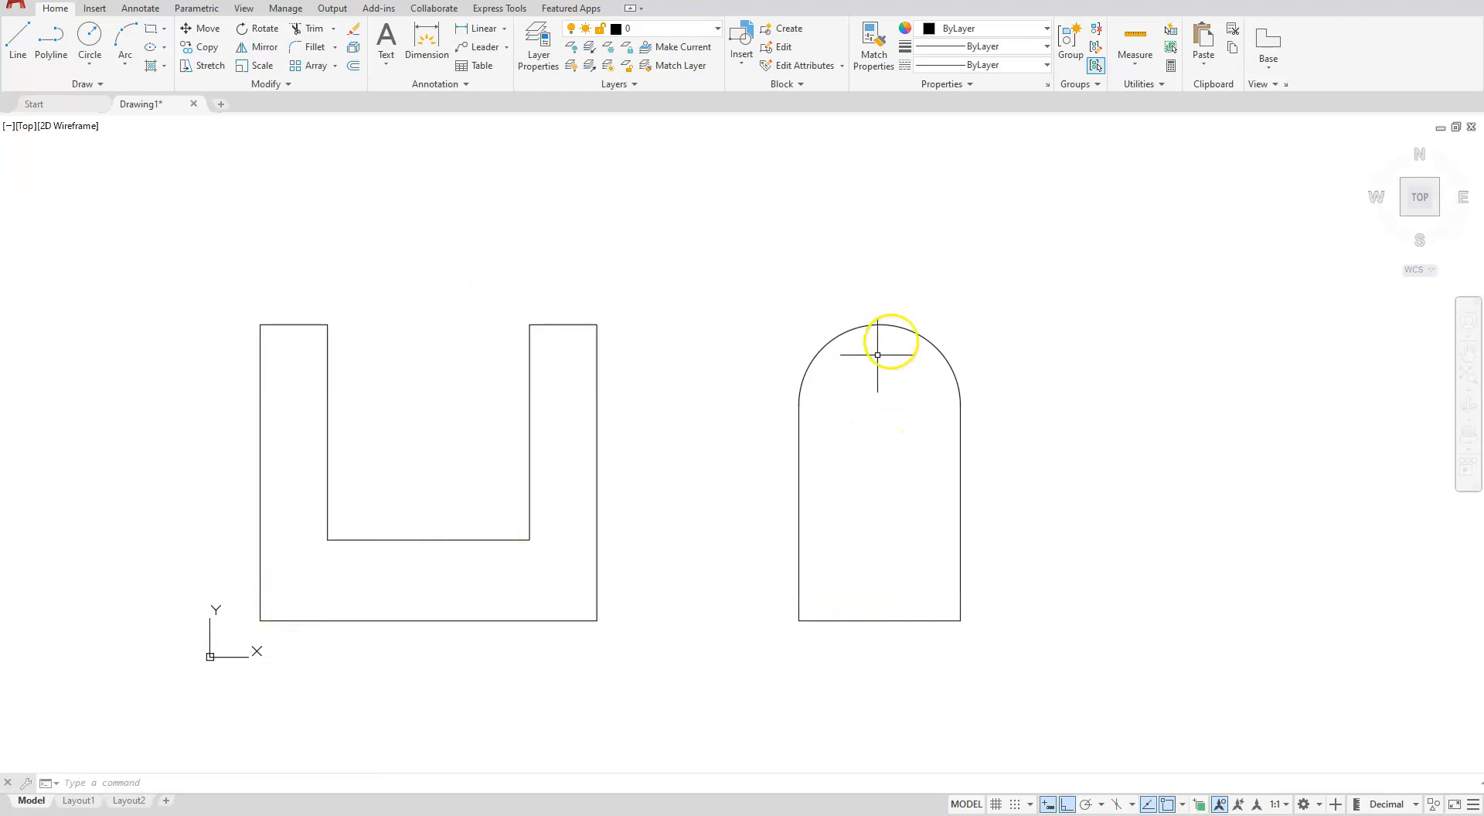
Draw a circle of diameter 8 centred on the side view's rounded top arc.
left_click(103, 67)
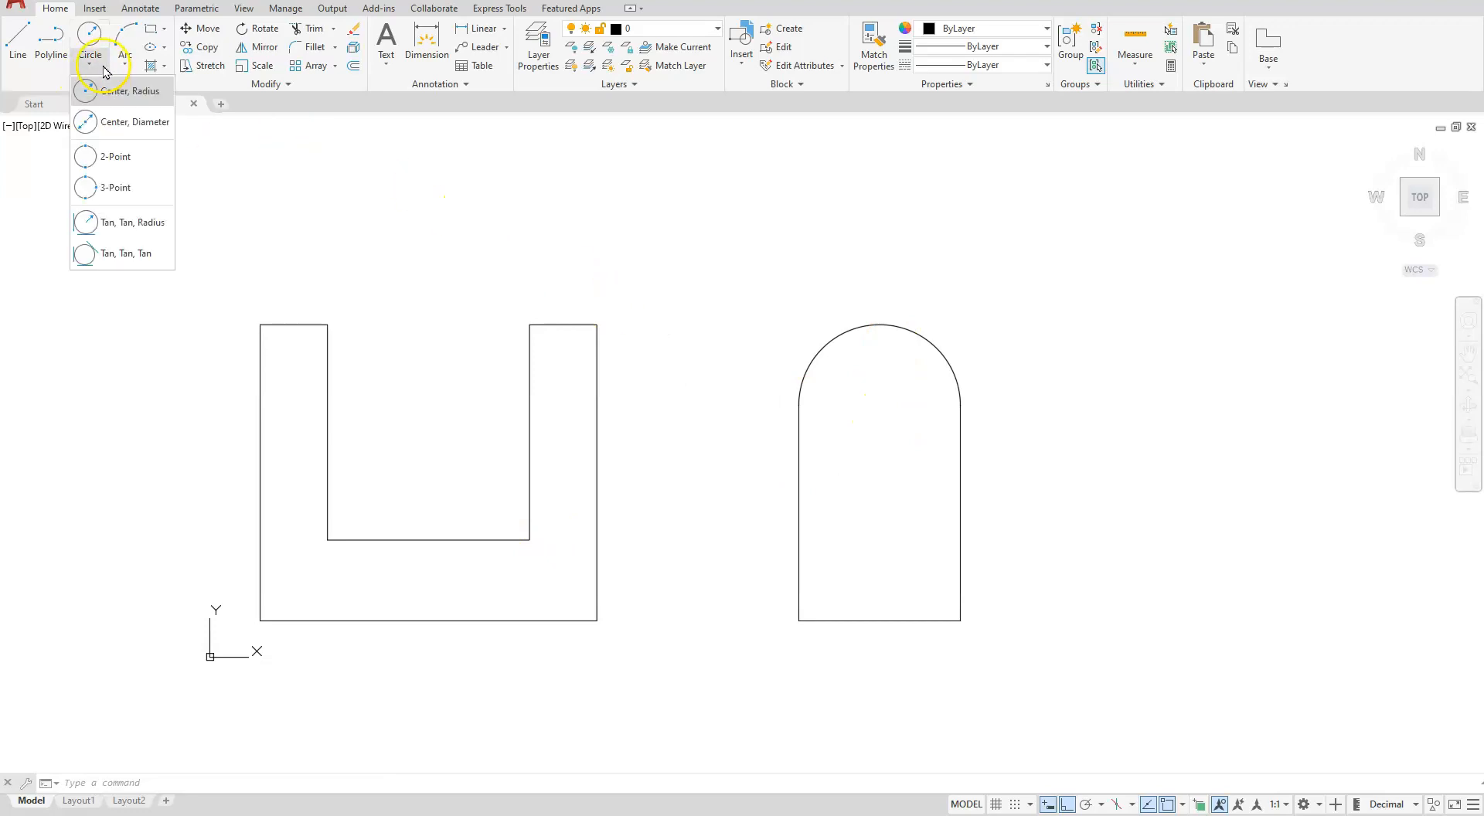
left_click(116, 124)
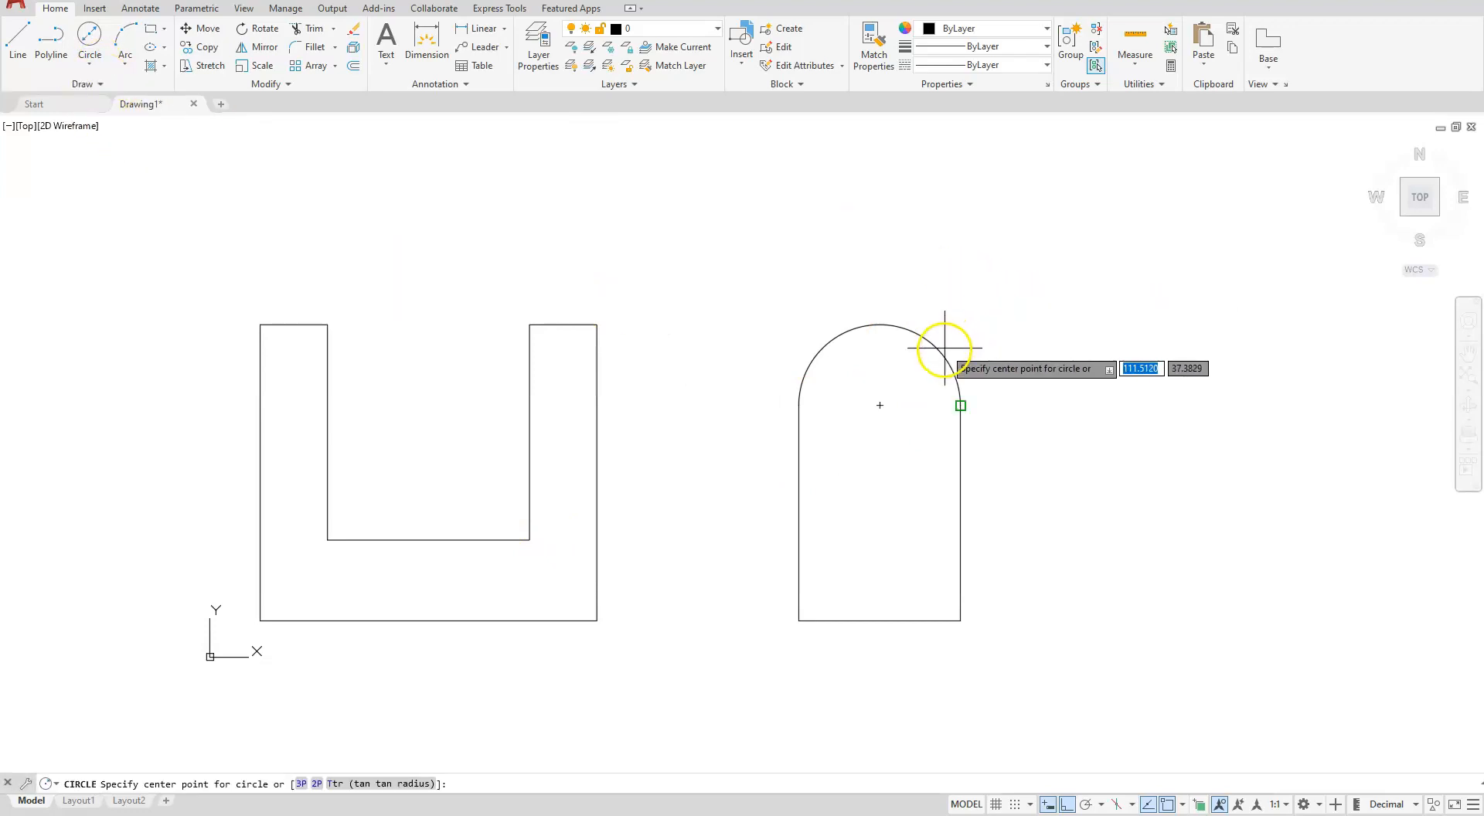
left_click(879, 405)
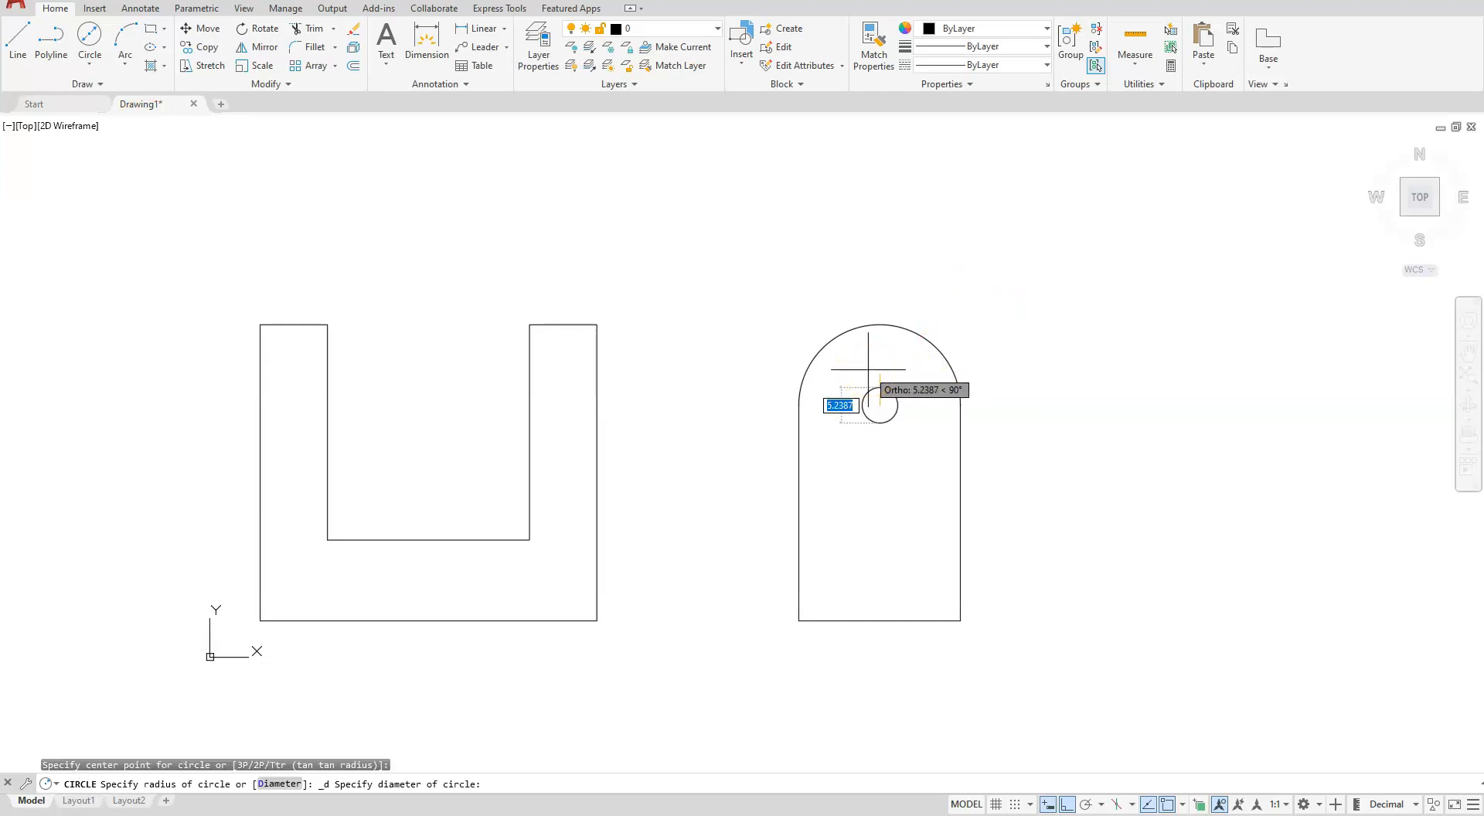
type("8")
key("Return")
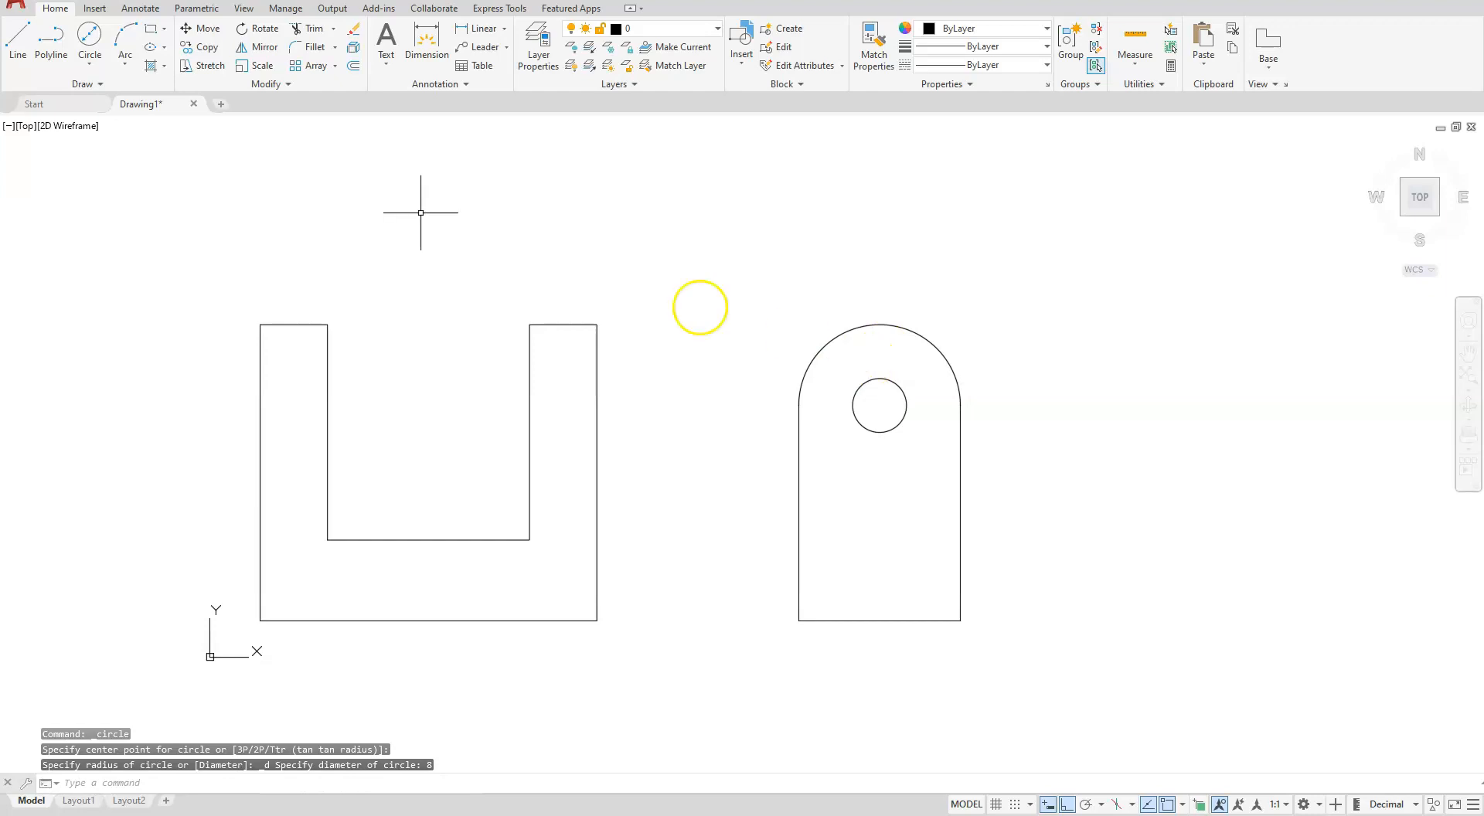
Draw a circle of diameter 10 concentric with the existing hole in the side view.
left_click(90, 35)
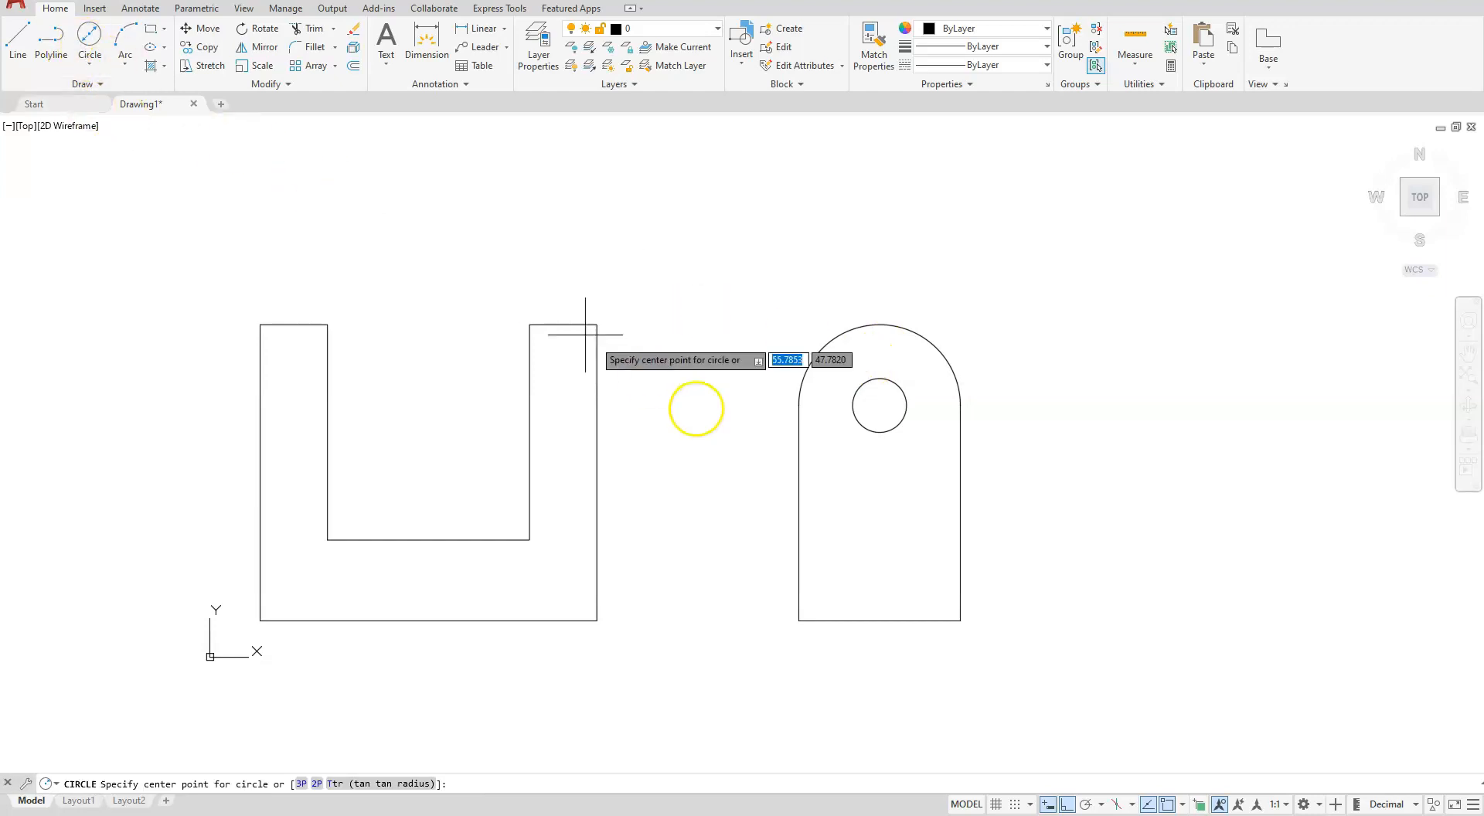
left_click(880, 405)
type("10")
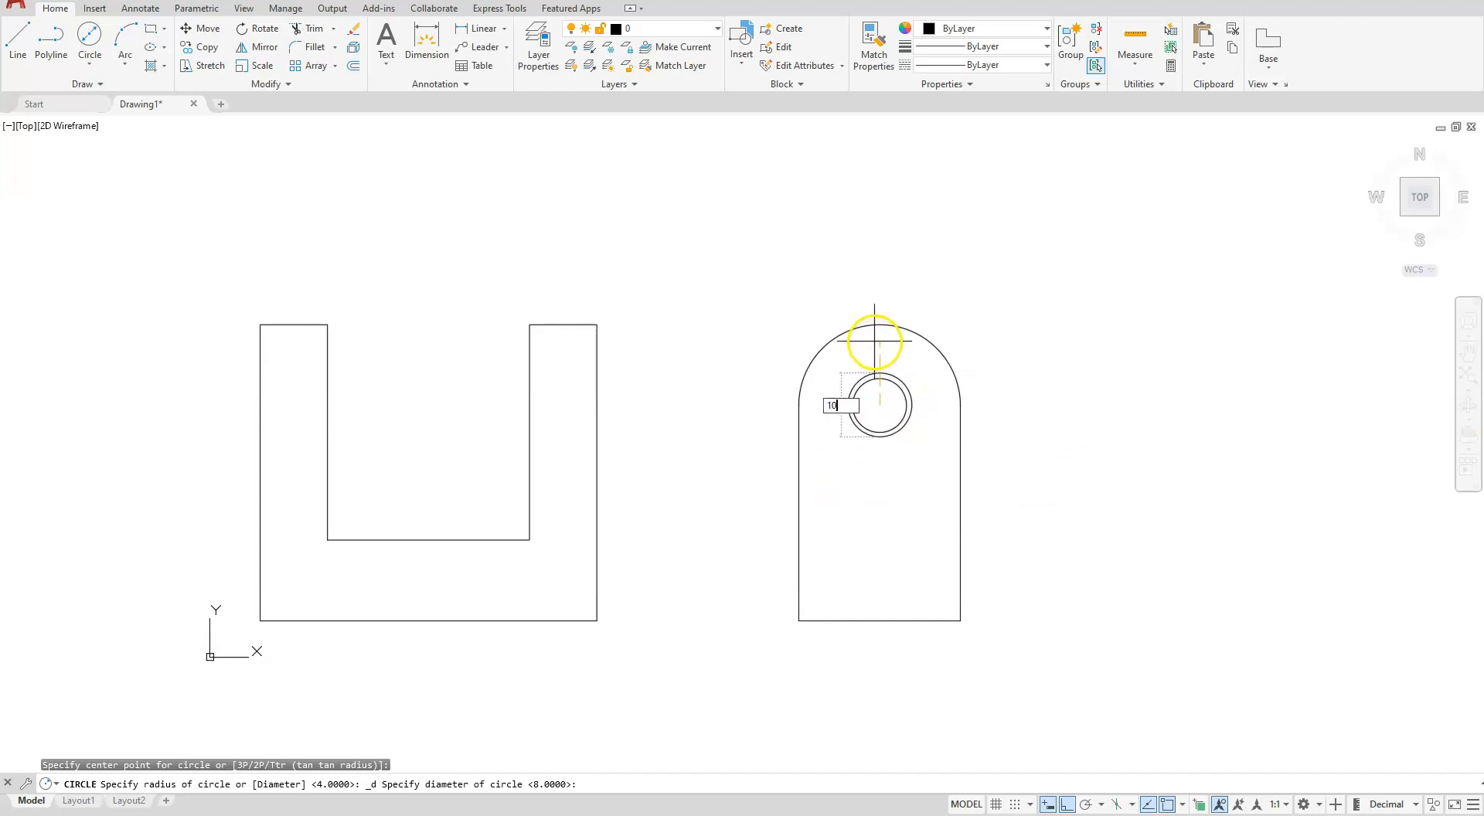
key("Return")
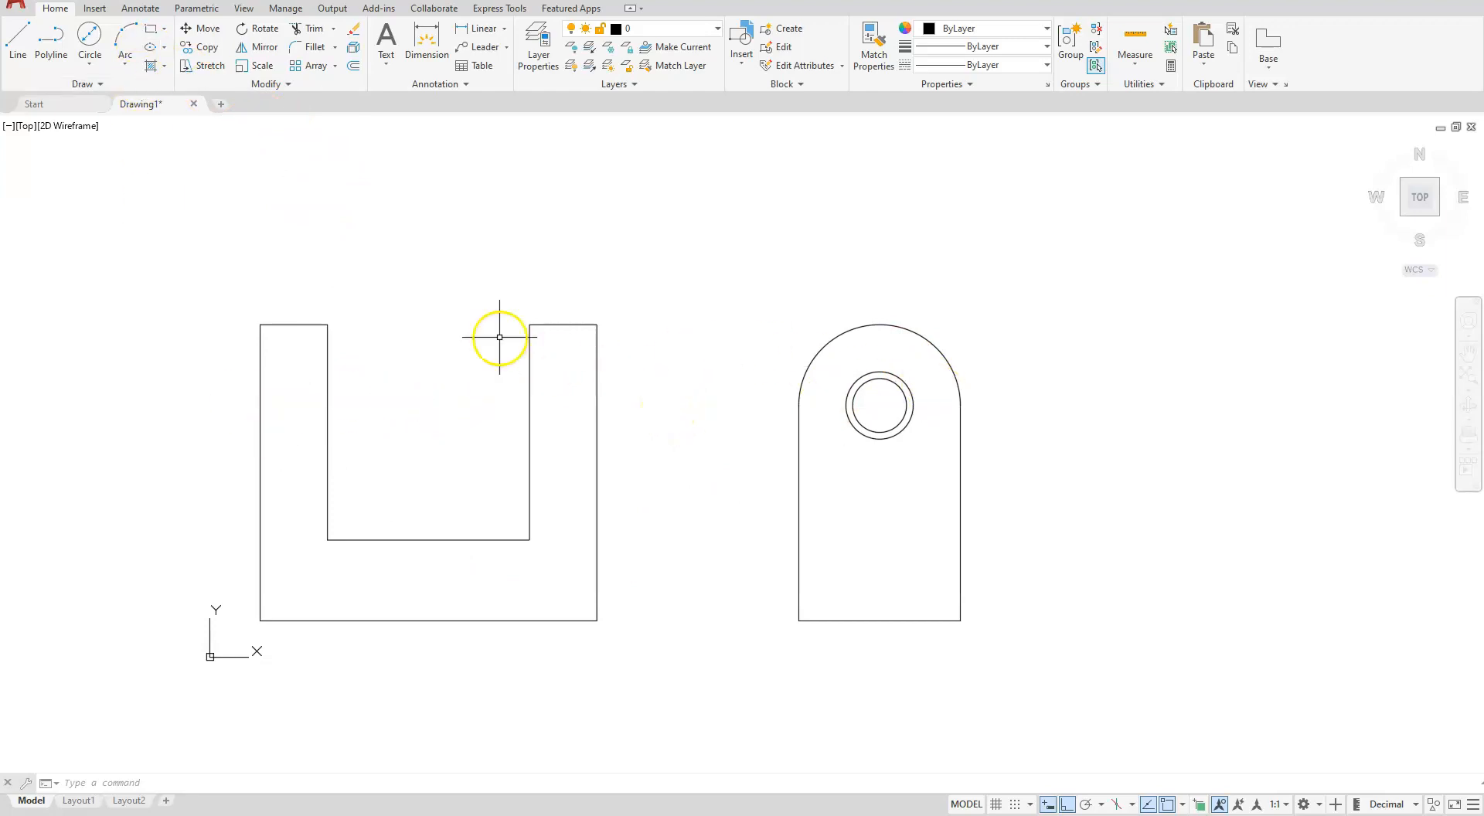
Draw horizontal construction lines through the top and bottom quadrants of both side view circles and through the front view's slot floor.
left_click(84, 84)
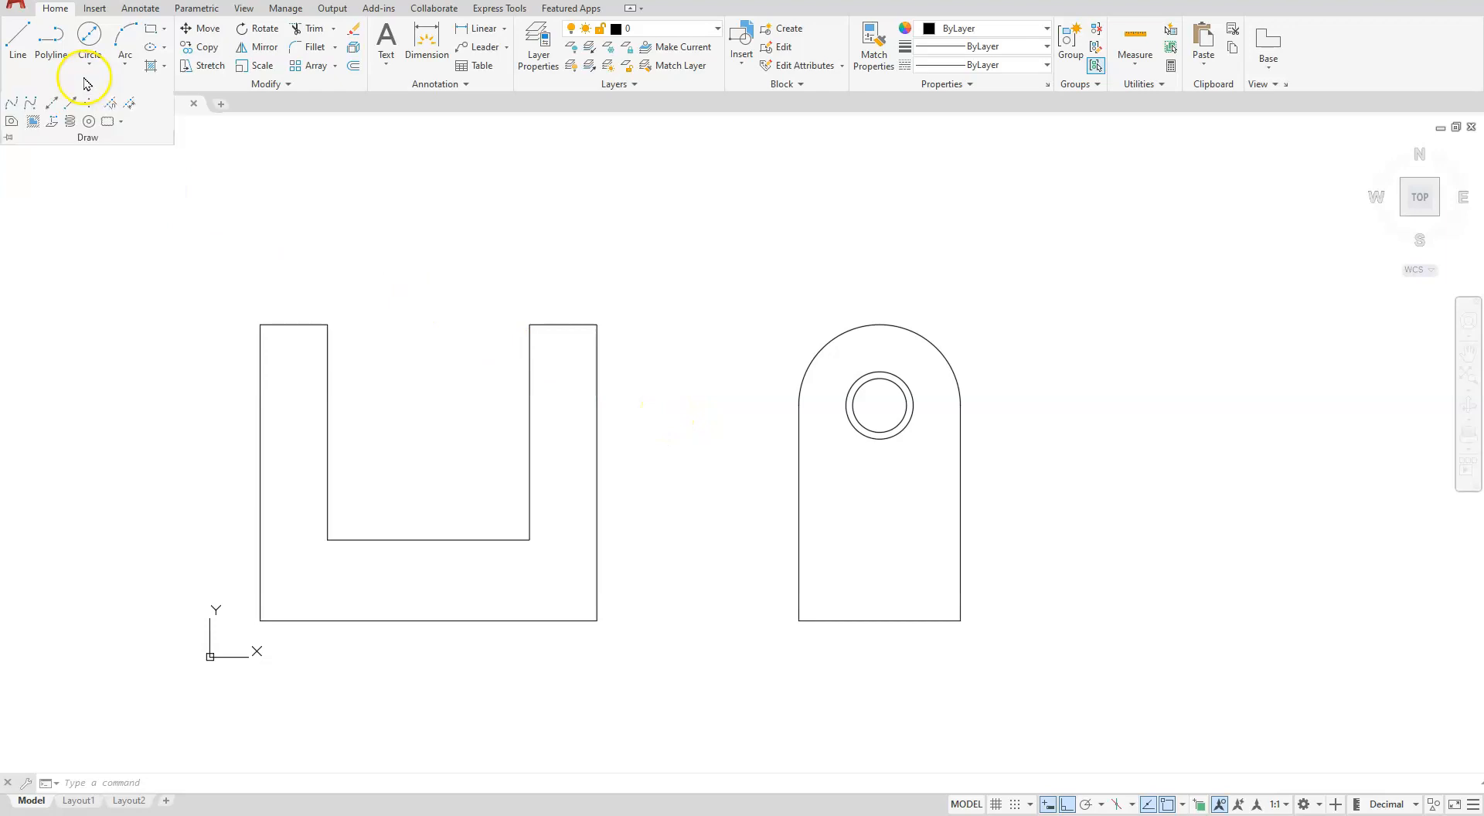
left_click(50, 104)
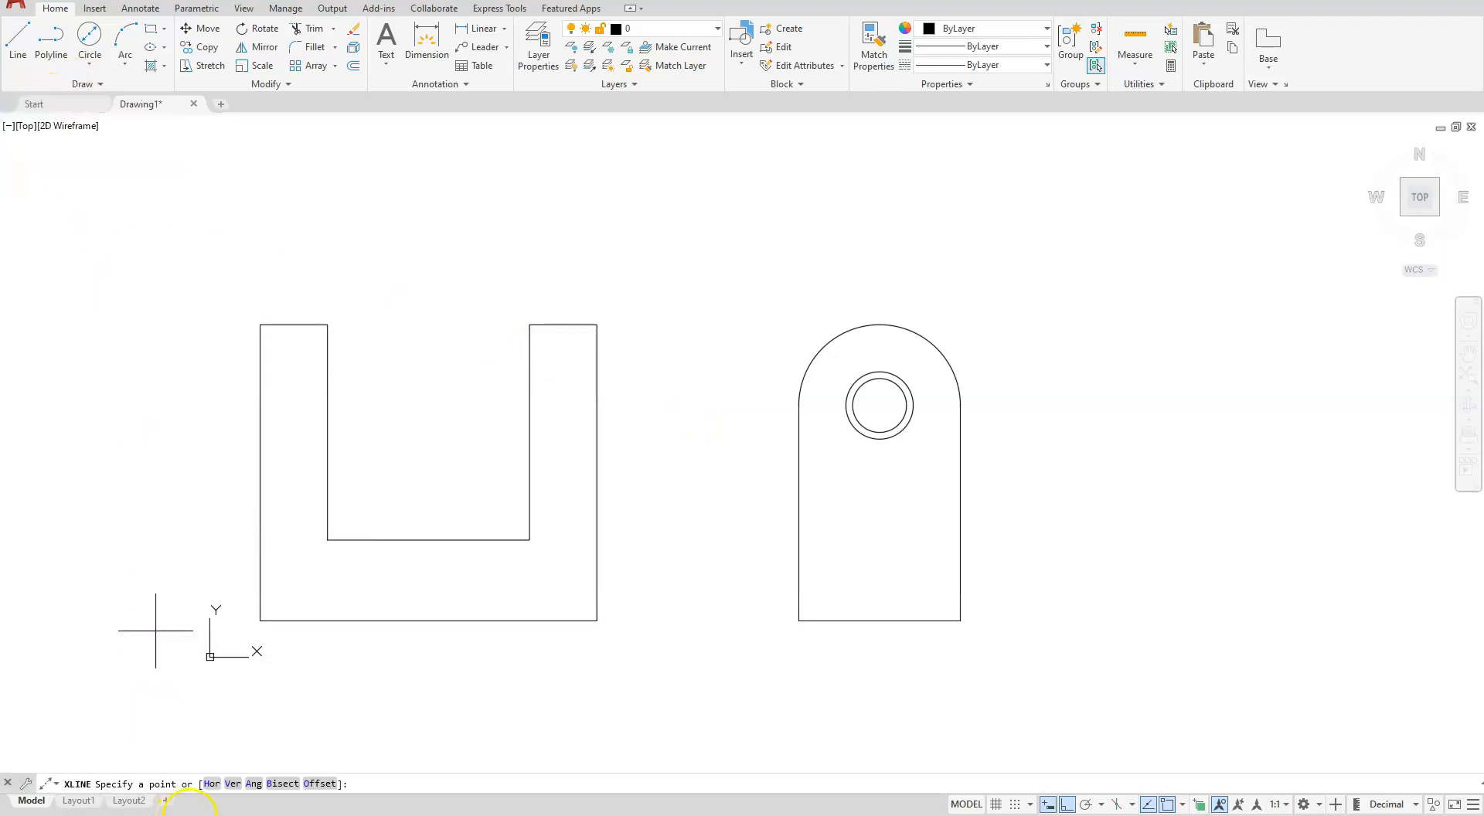
left_click(209, 783)
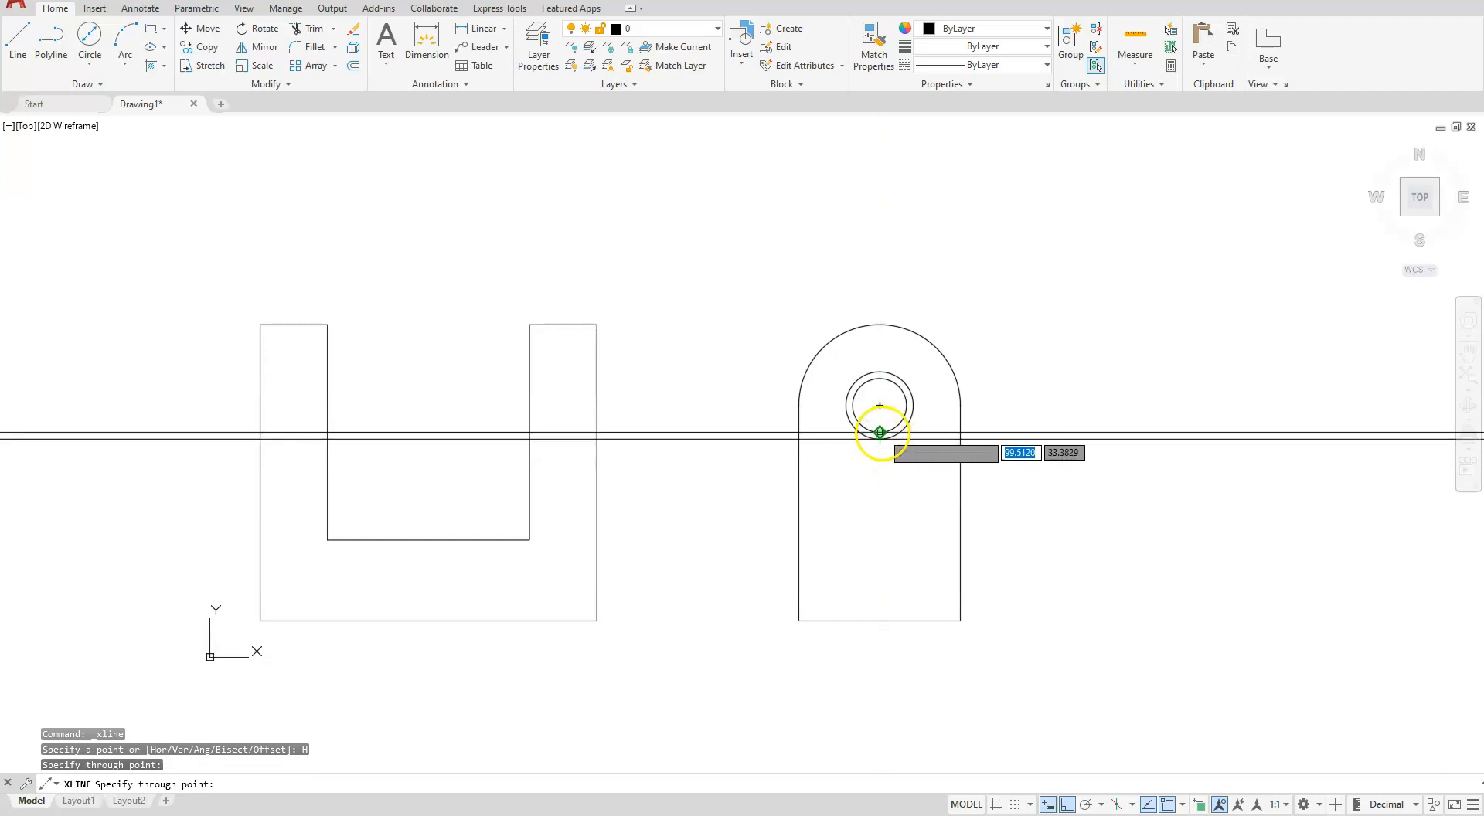
left_click(879, 433)
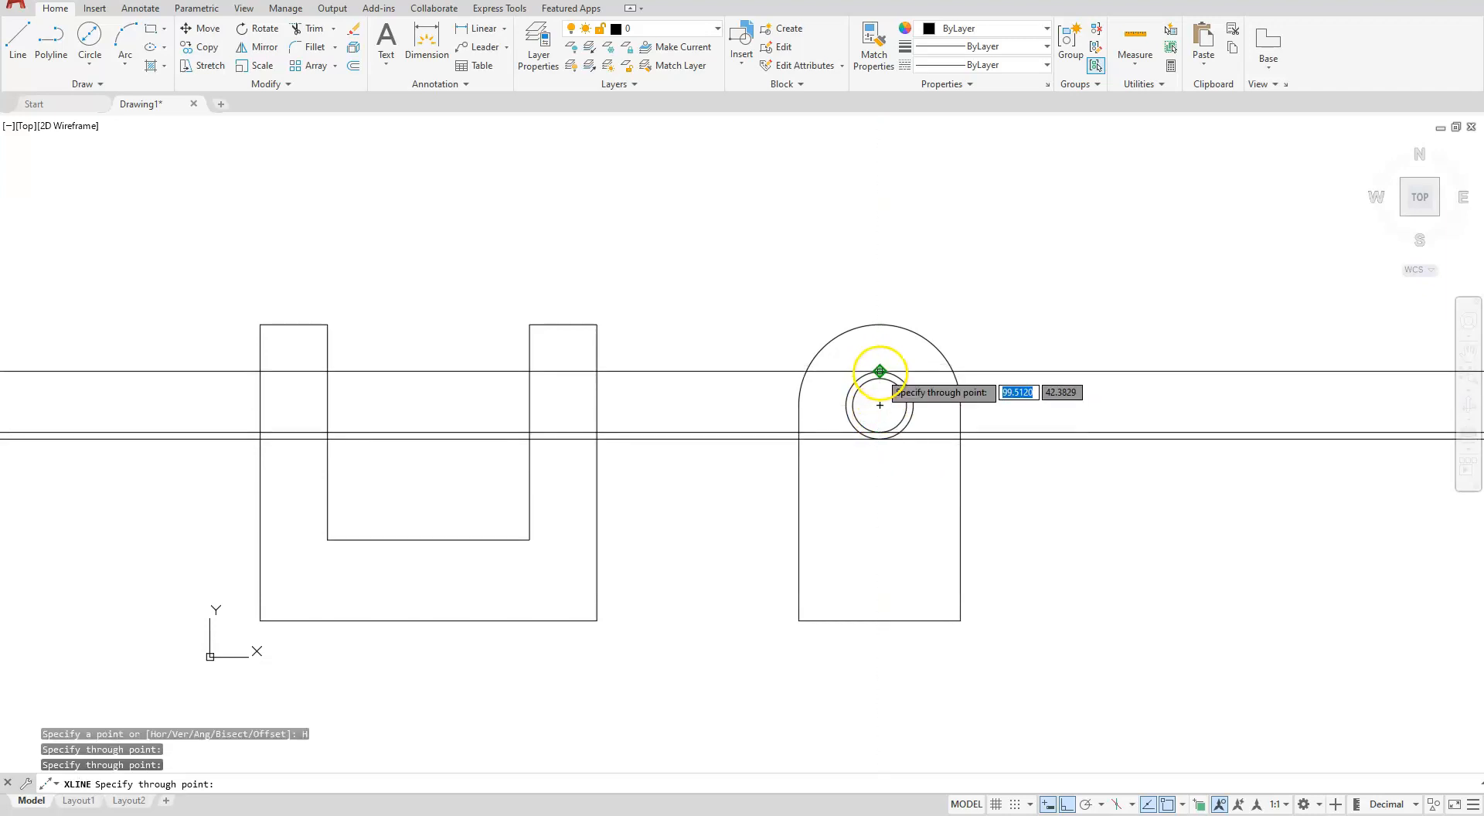
left_click(879, 372)
left_click(880, 378)
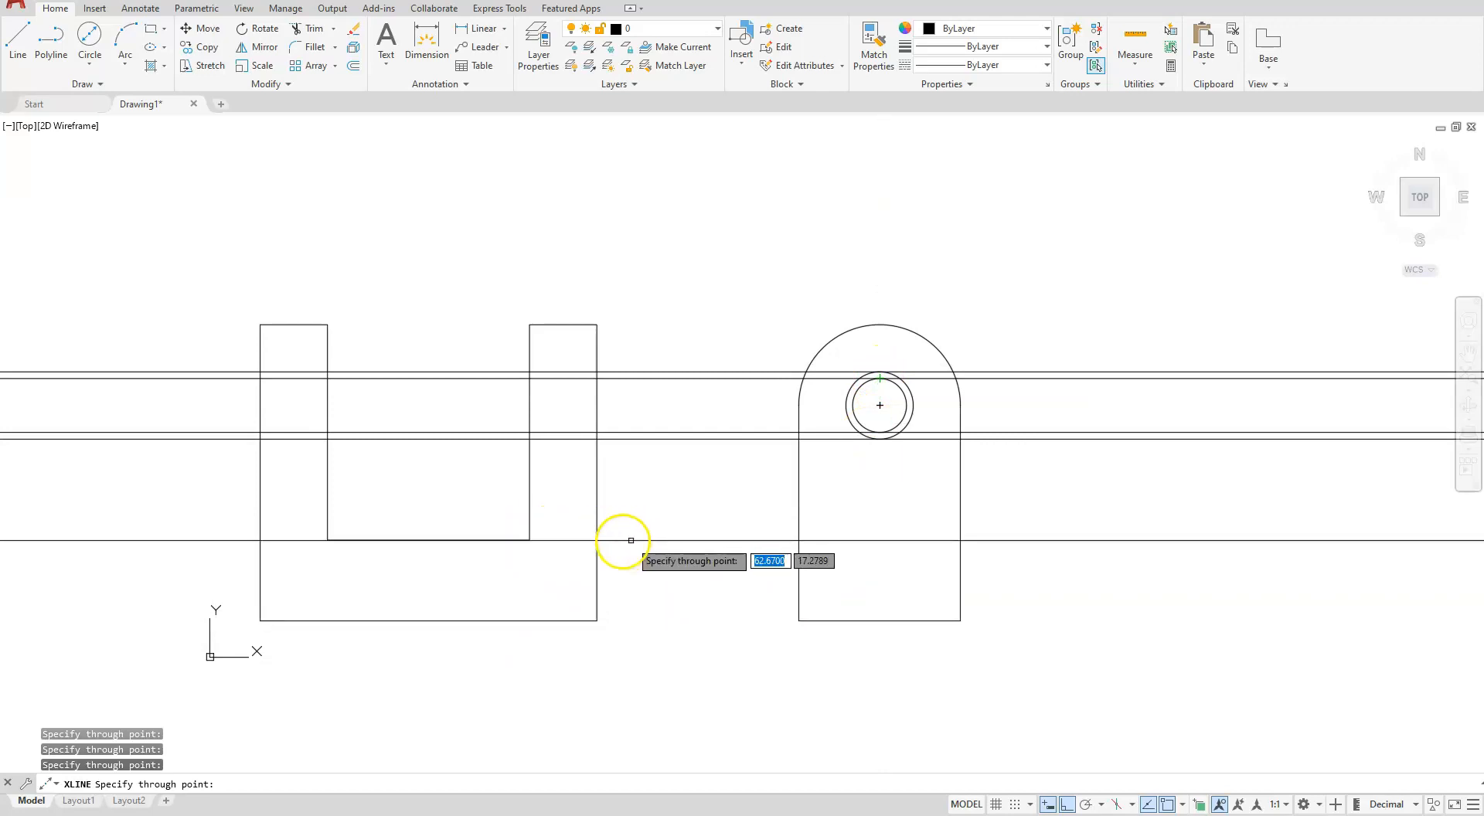
left_click(530, 539)
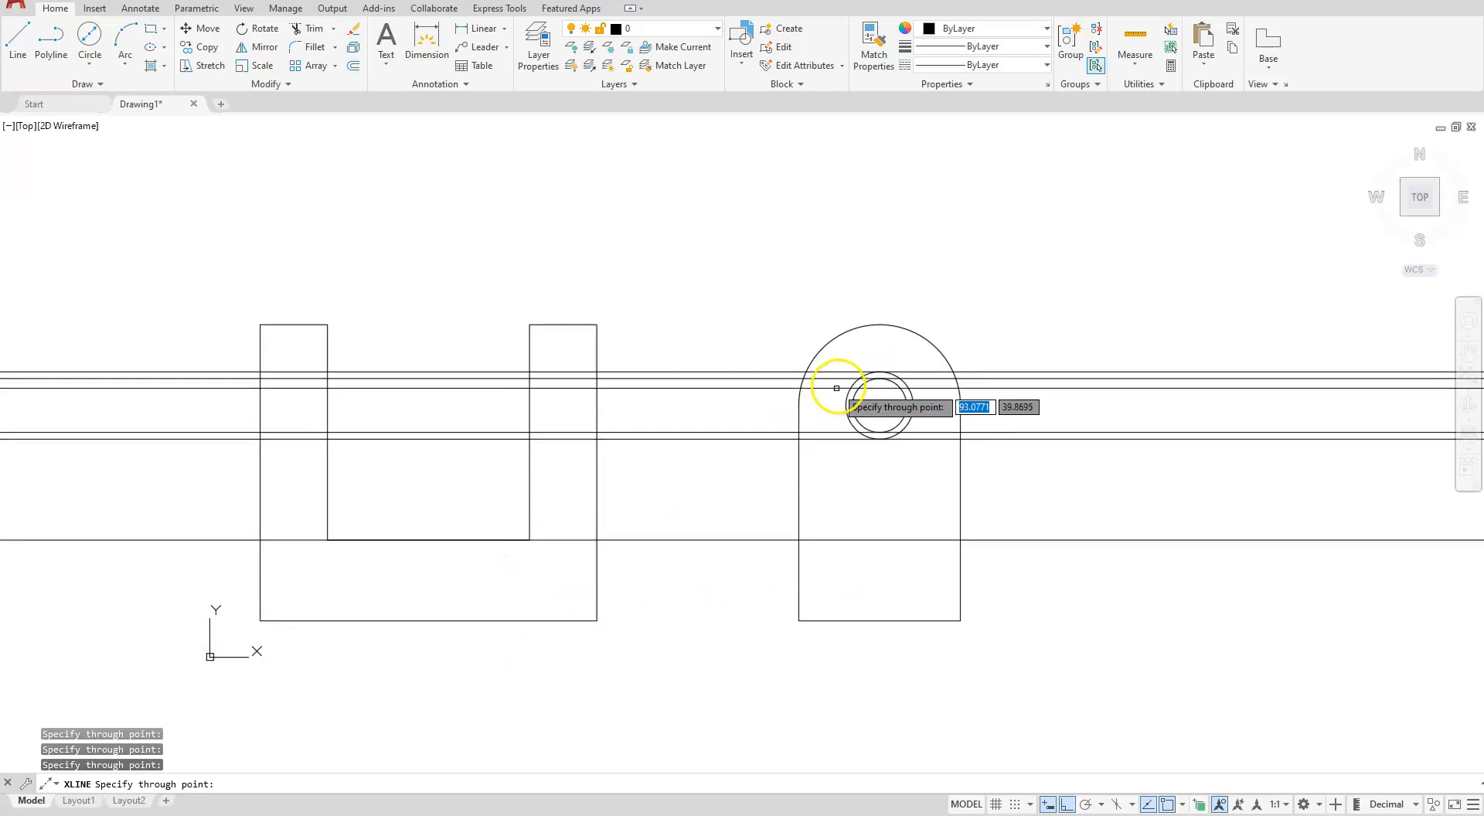
key("Escape")
key("Escape")
key("Escape")
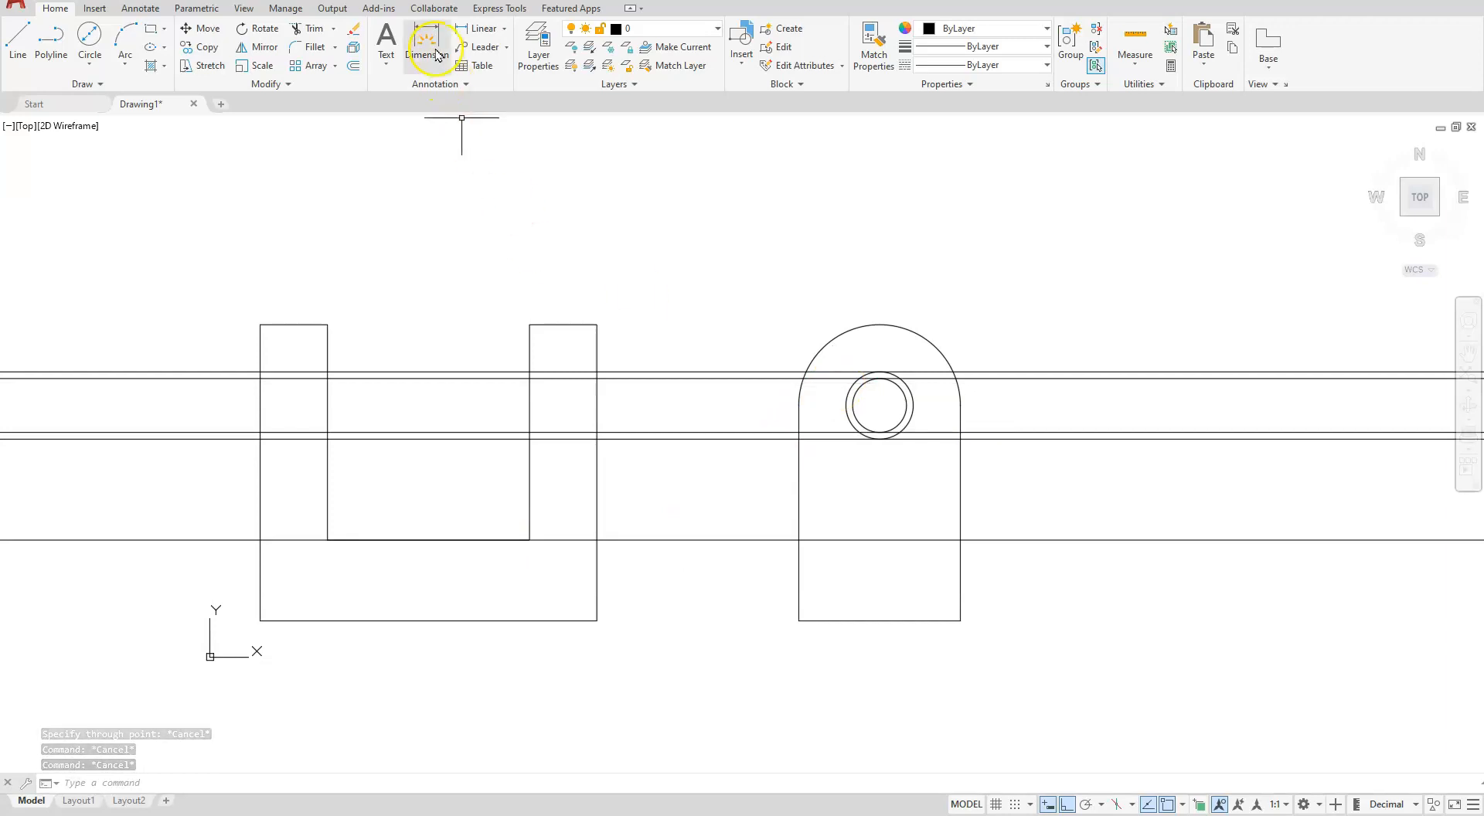
Trim the diameter 10 circle's projection lines between the two views and between the front view's arms.
left_click(306, 31)
scroll(467, 394, "up", 4)
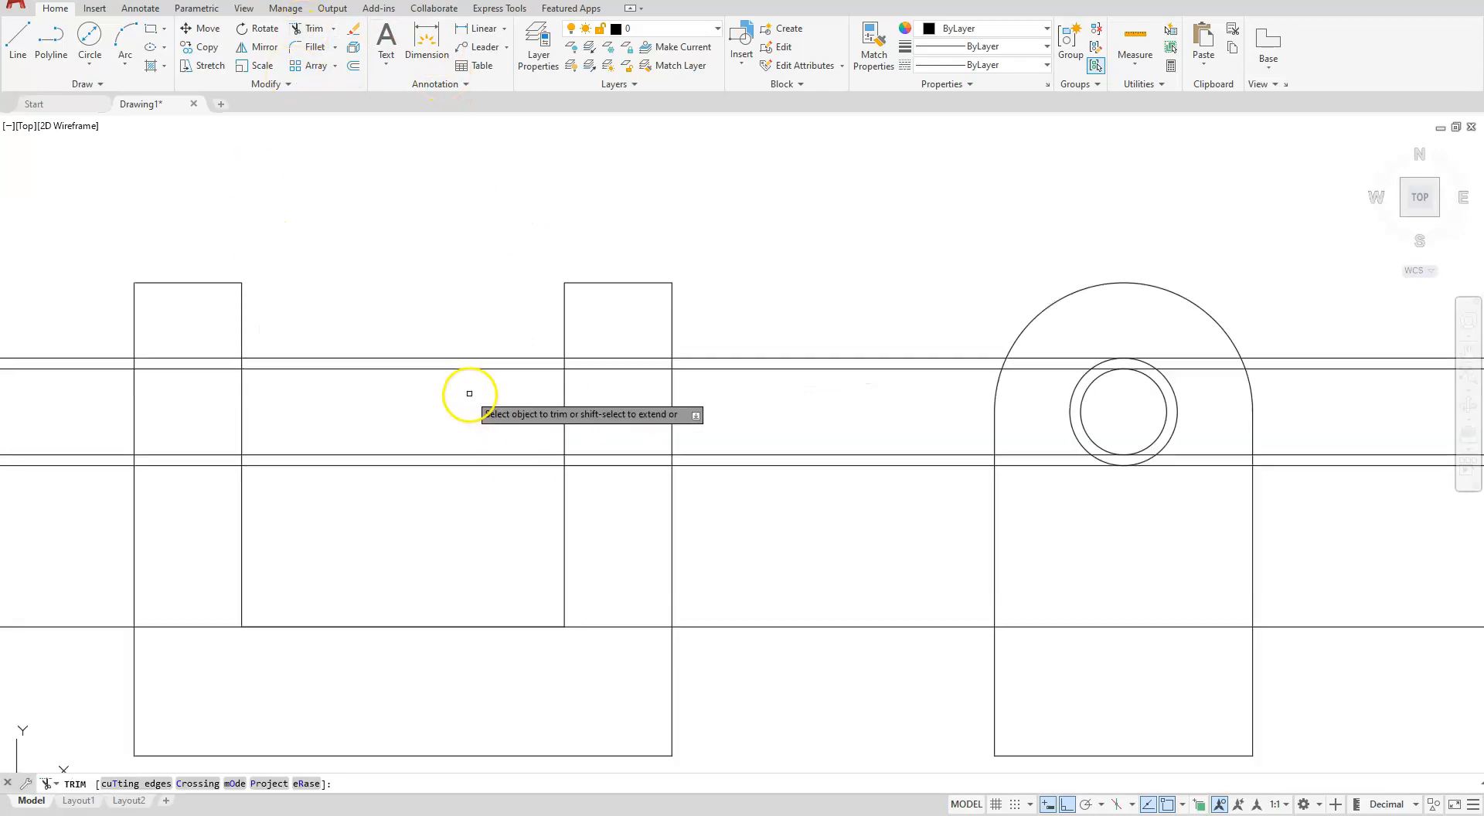
mouse_move(464, 421)
middle_mouse_down()
mouse_move(534, 454)
mouse_move(709, 433)
middle_mouse_up()
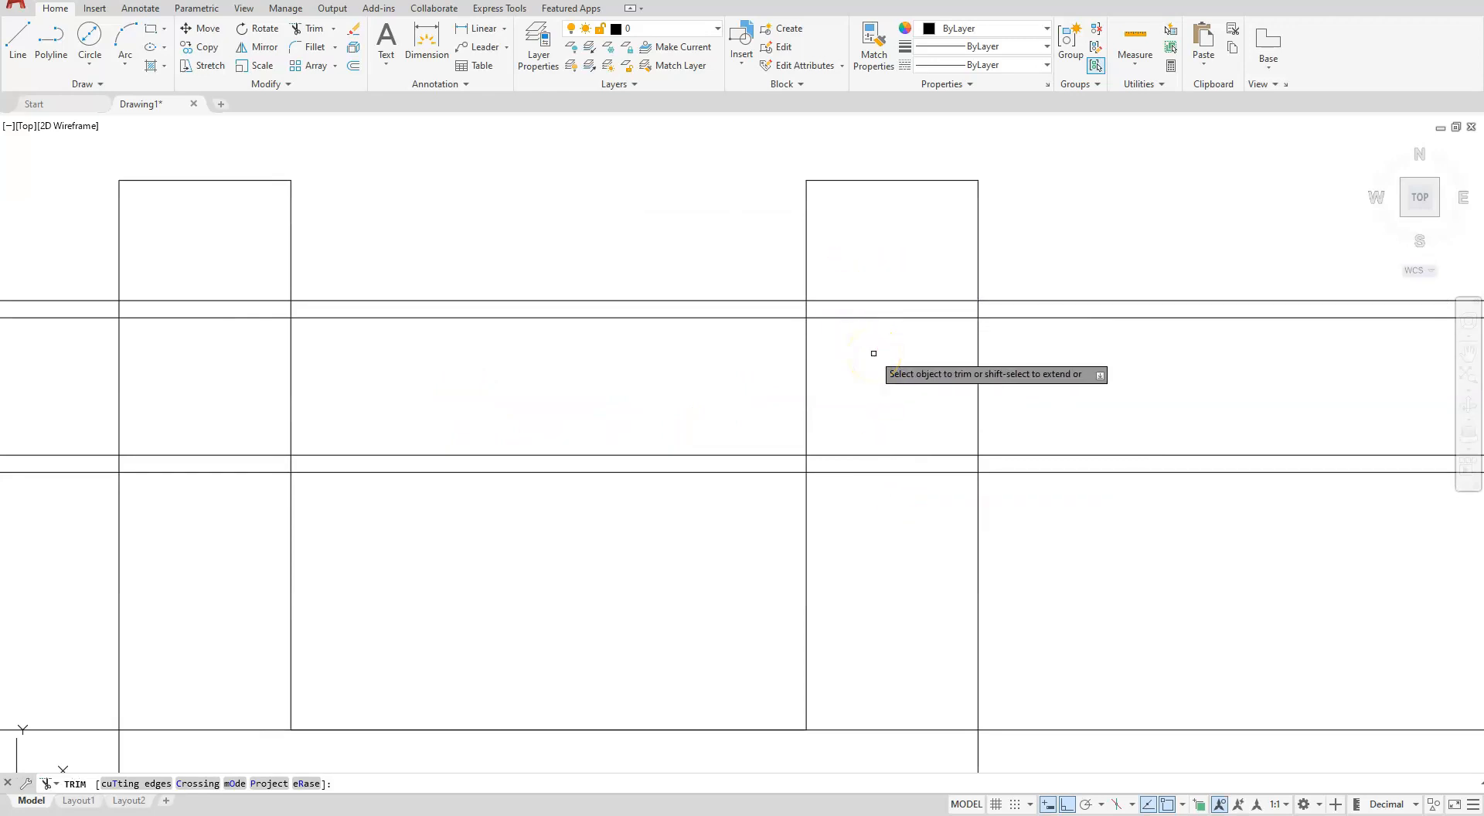
middle_click_drag(883, 371, 433, 353)
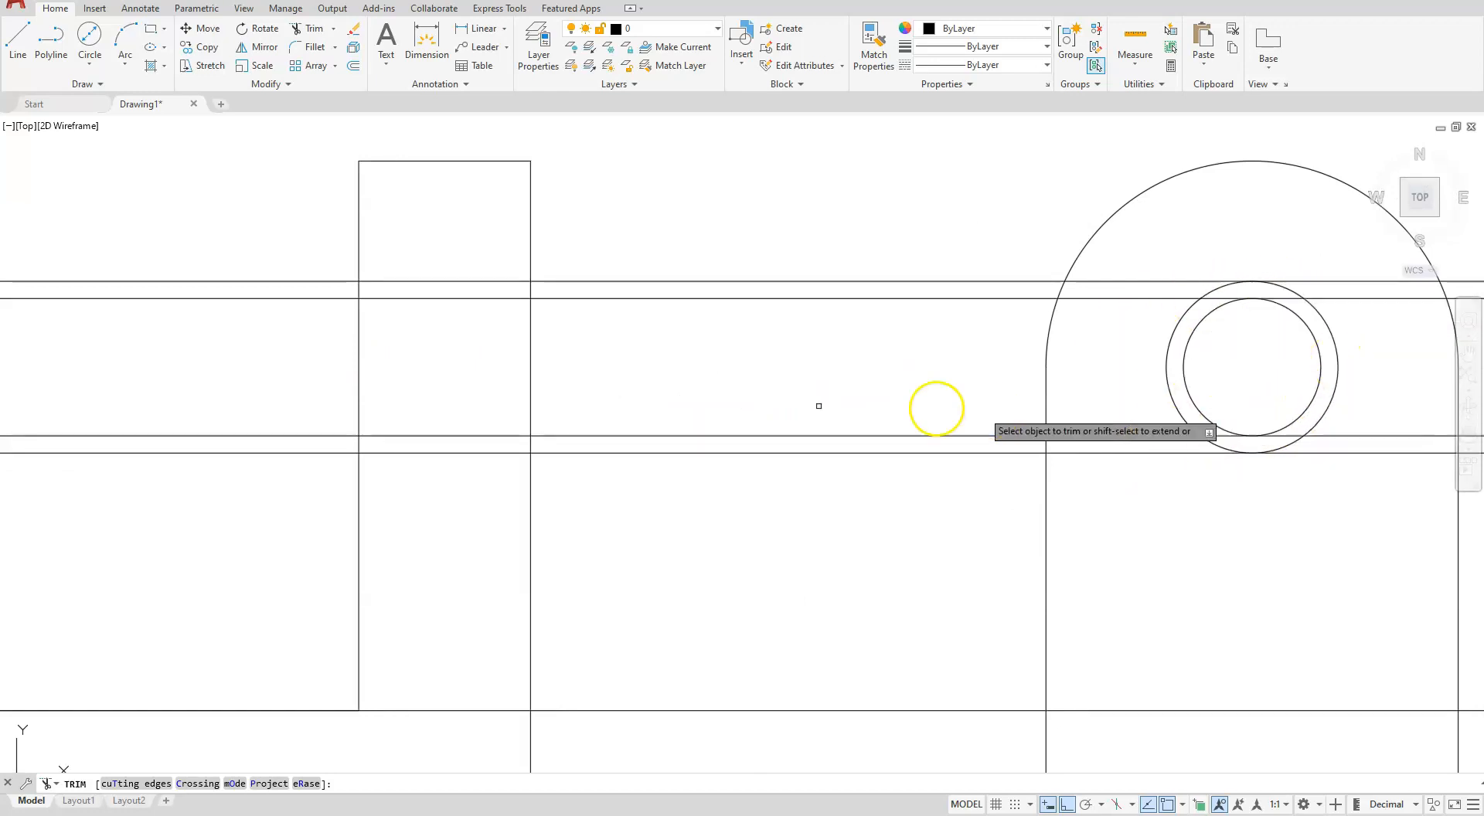
mouse_move(691, 579)
middle_mouse_down()
mouse_move(917, 603)
mouse_move(921, 591)
middle_mouse_up()
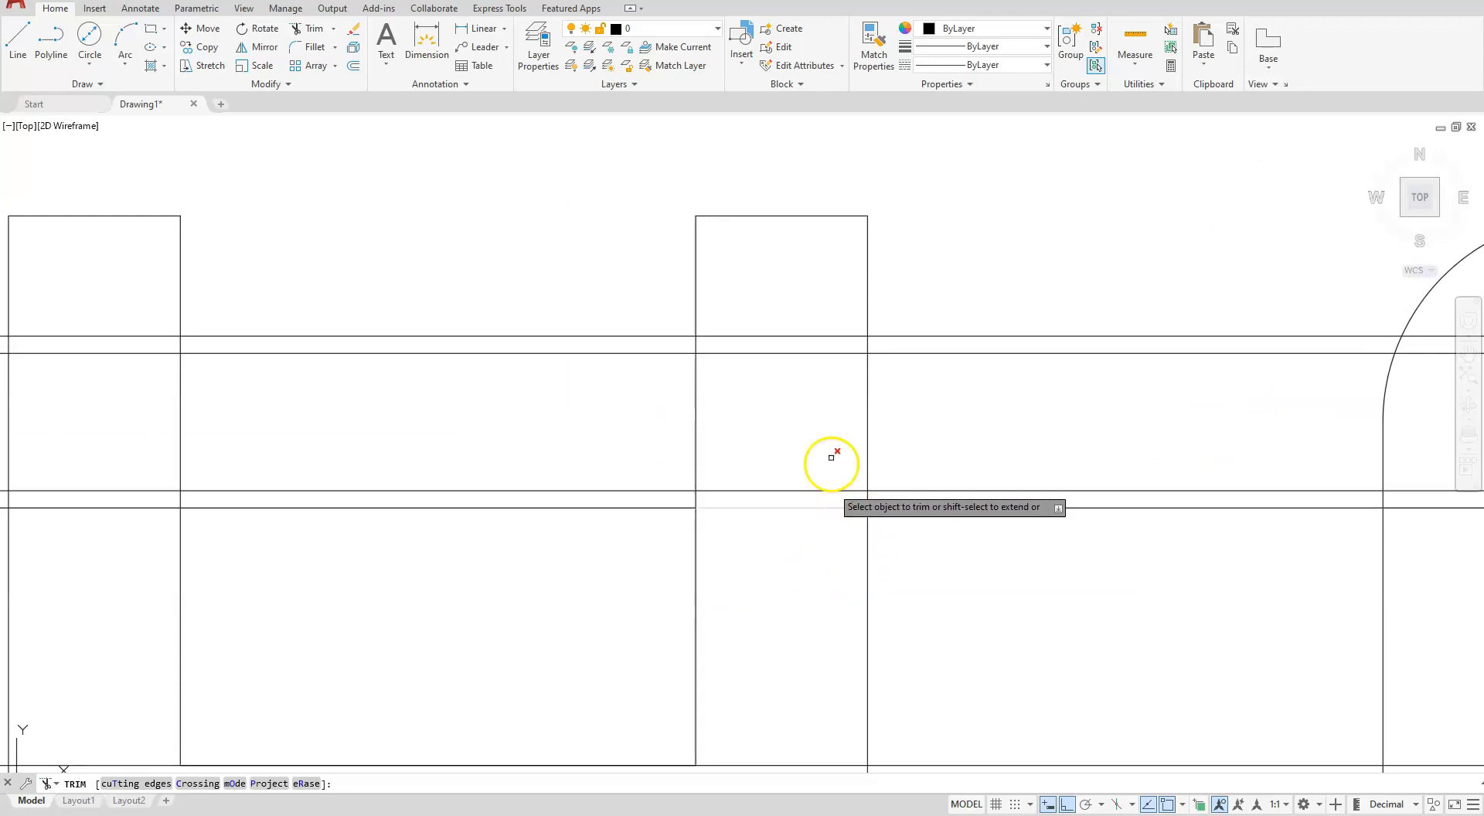
left_click(946, 336)
left_click(924, 507)
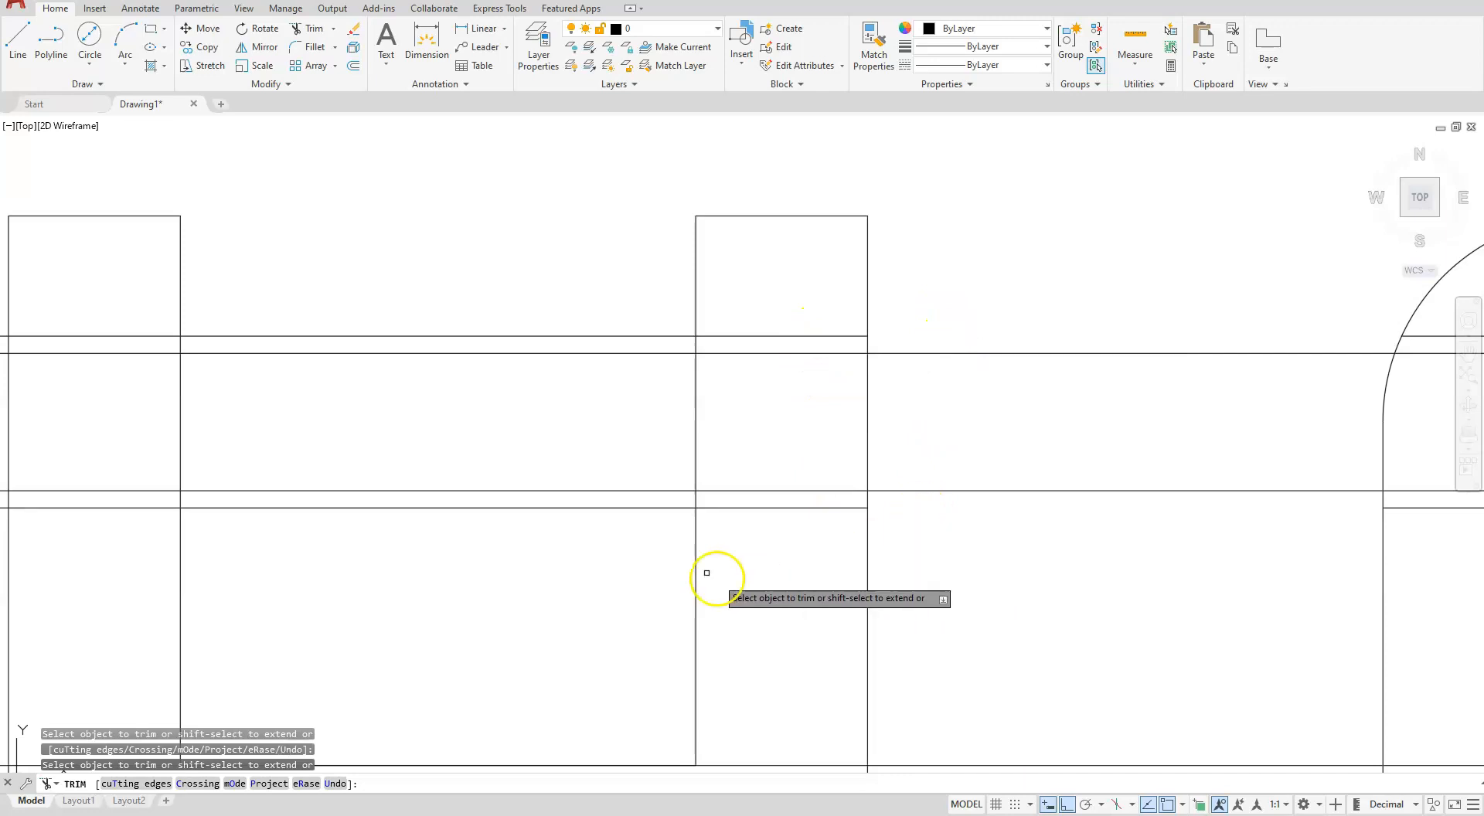
left_click(612, 504)
left_click(622, 338)
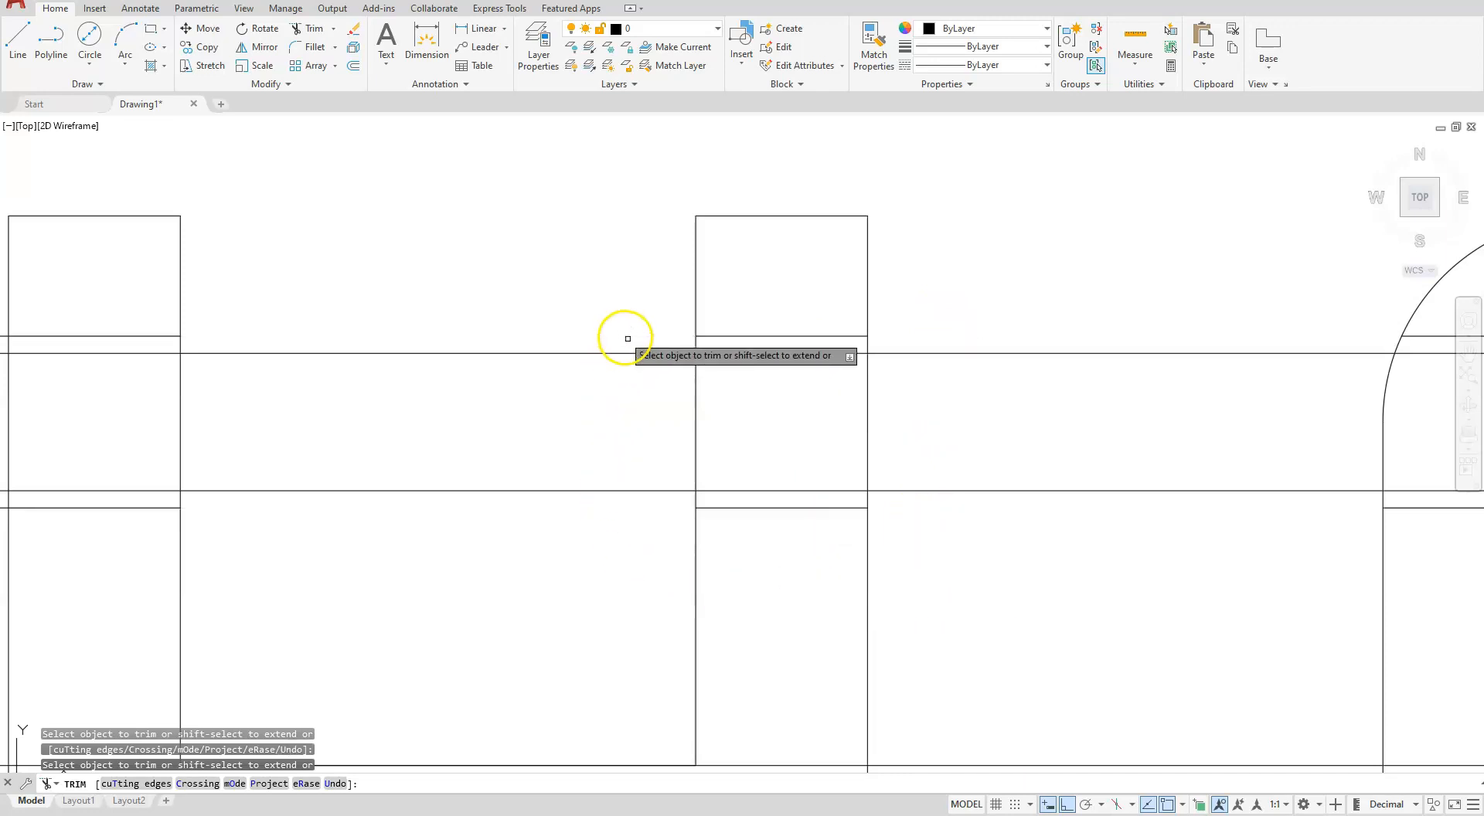
Trim the diameter 8 circle's projection lines to the front view's left arm and remove the diameter 10 lines inside that arm.
mouse_move(638, 530)
middle_mouse_down()
mouse_move(1122, 539)
mouse_move(1293, 493)
middle_mouse_up()
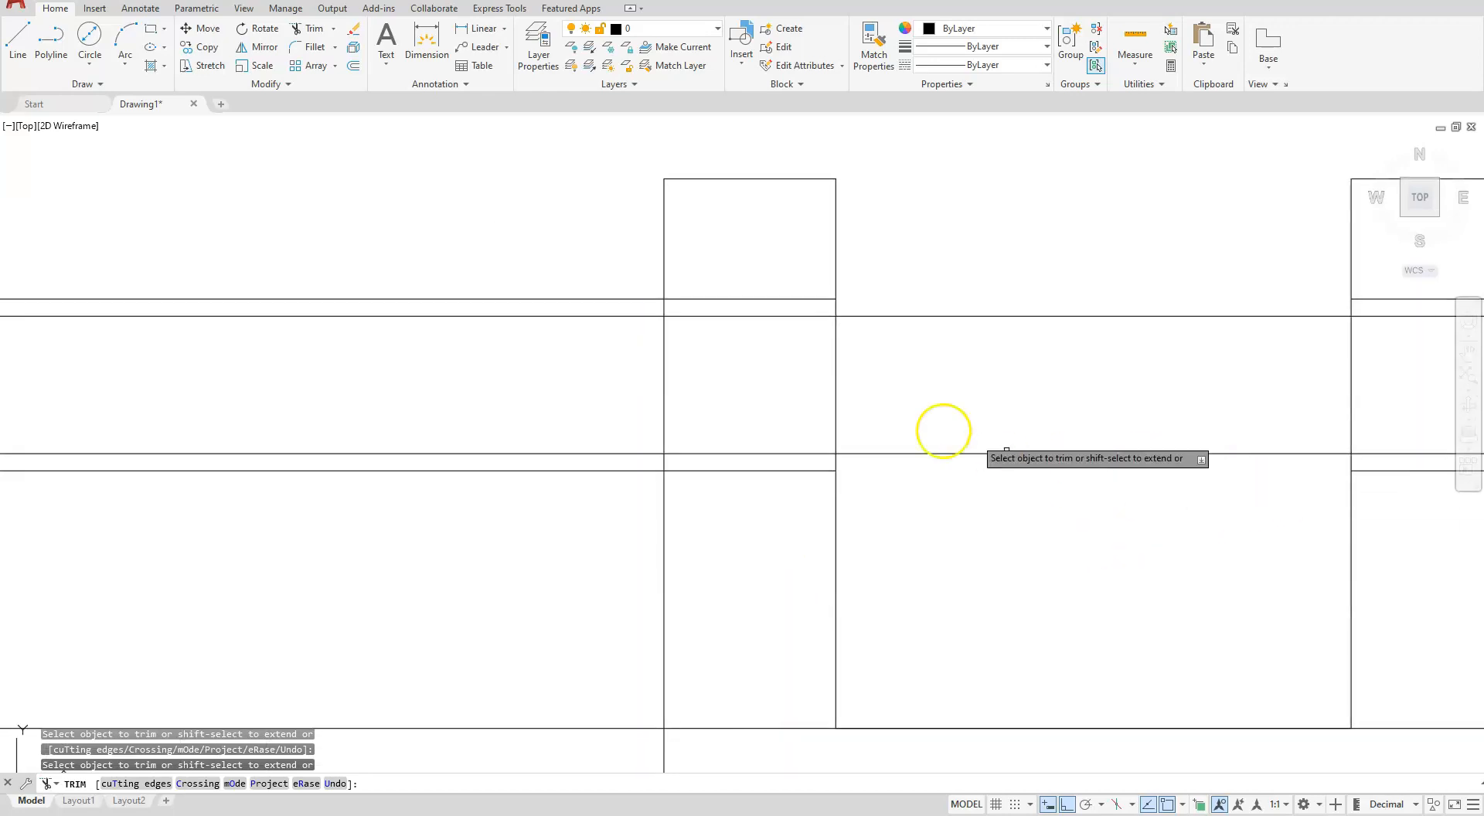
left_click(906, 316)
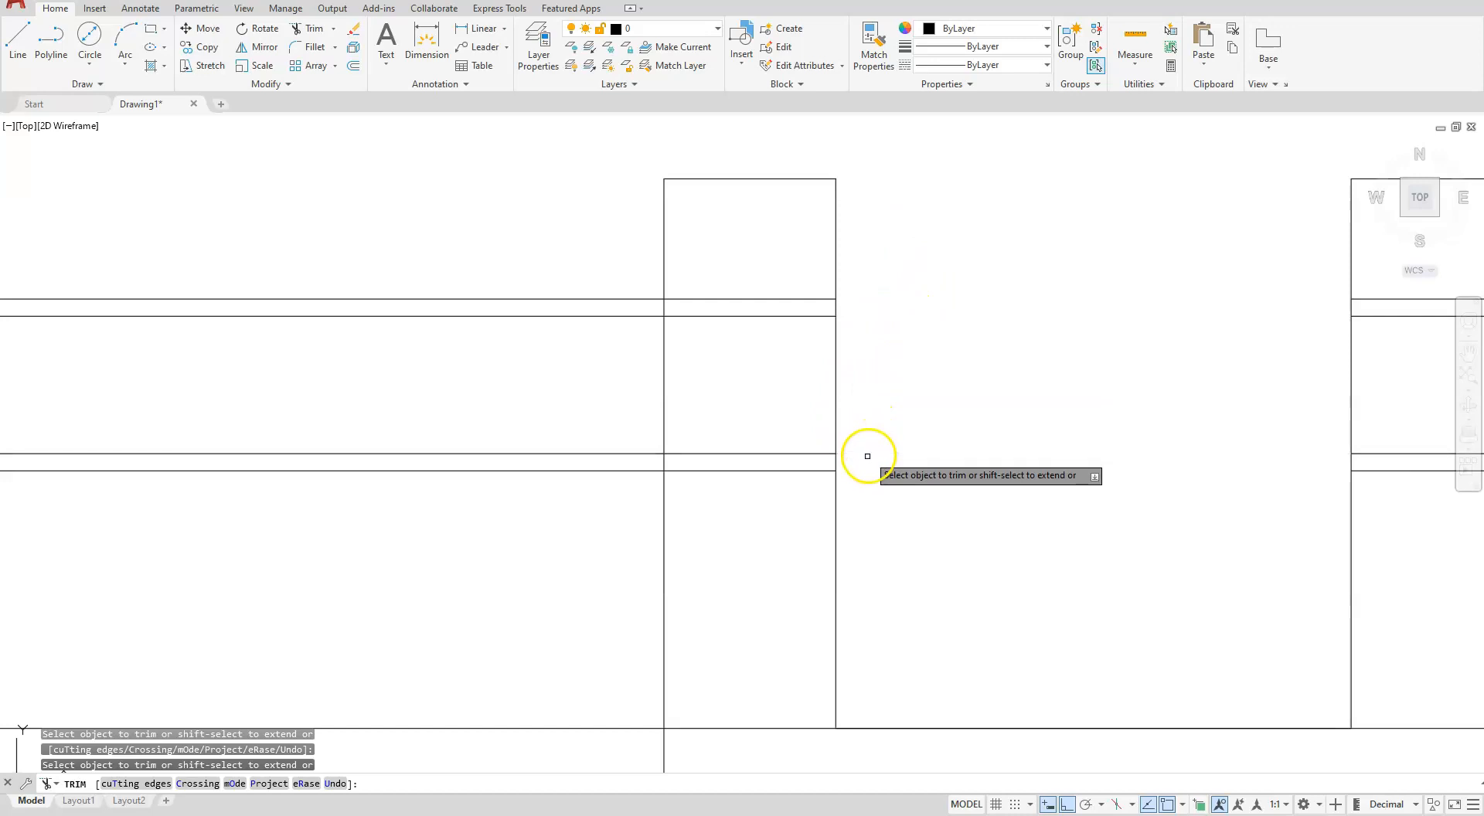
left_click(809, 470)
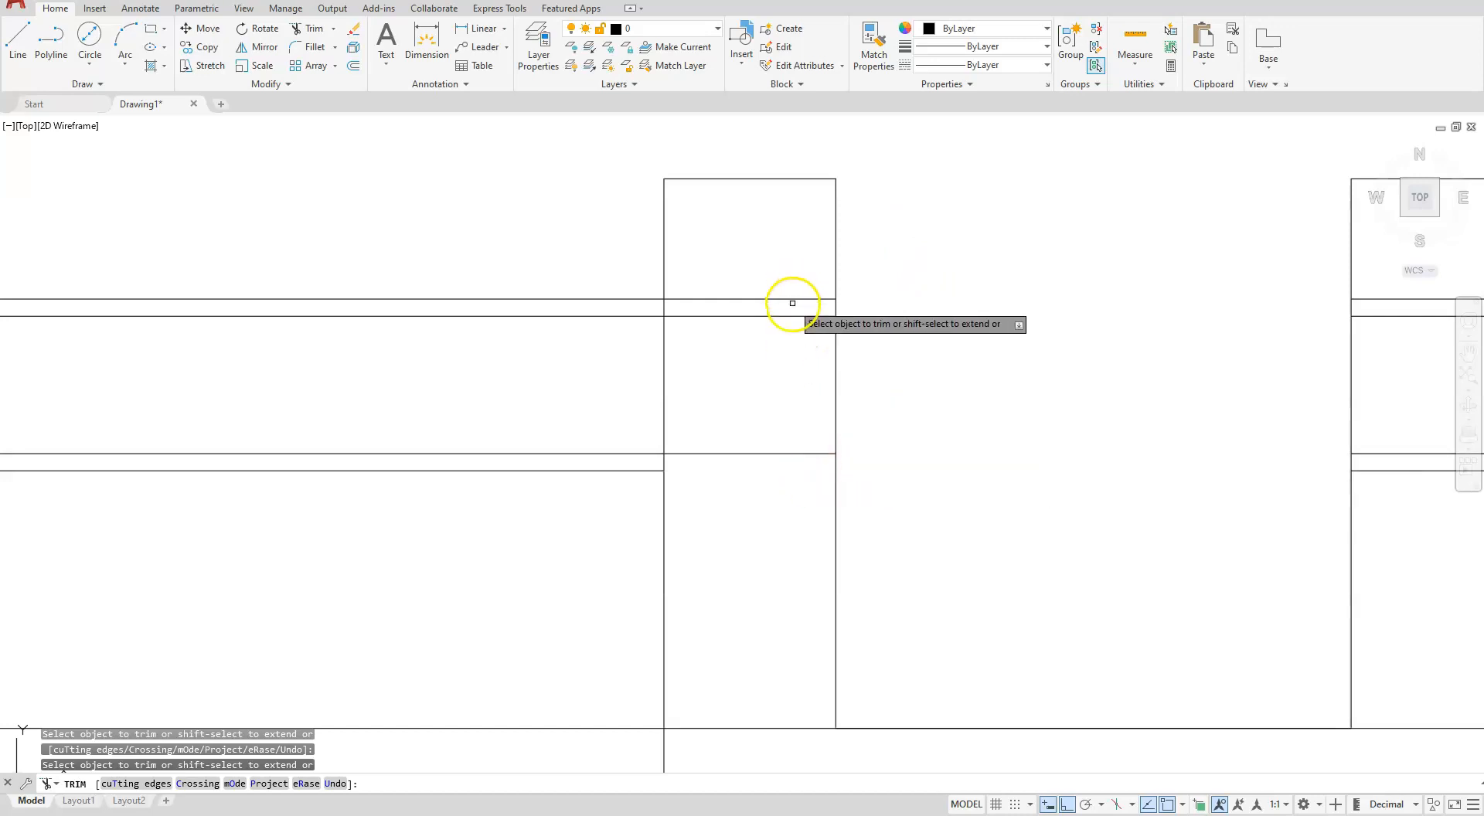
left_click(789, 299)
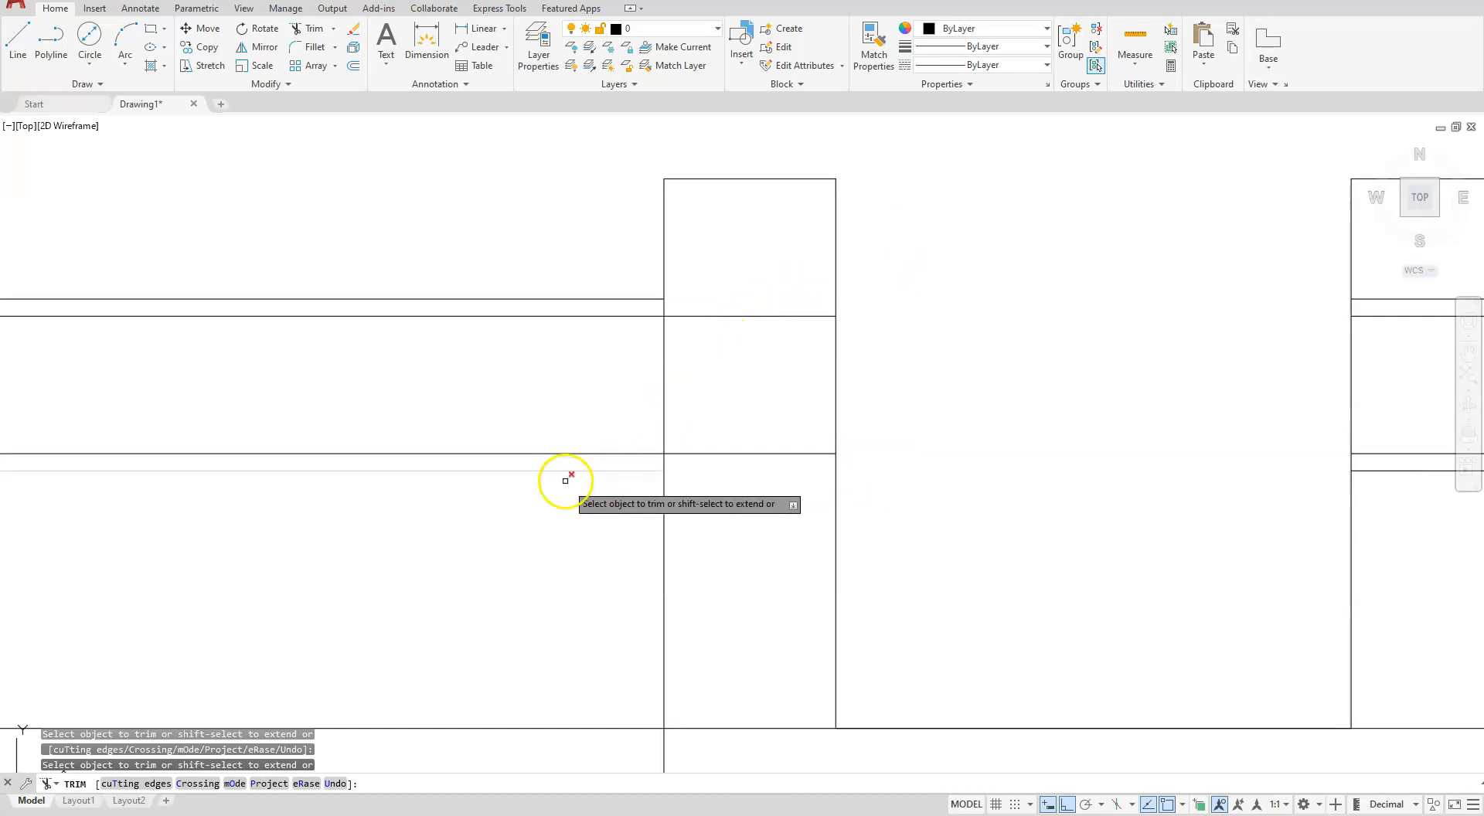
left_click_drag(576, 447, 570, 463)
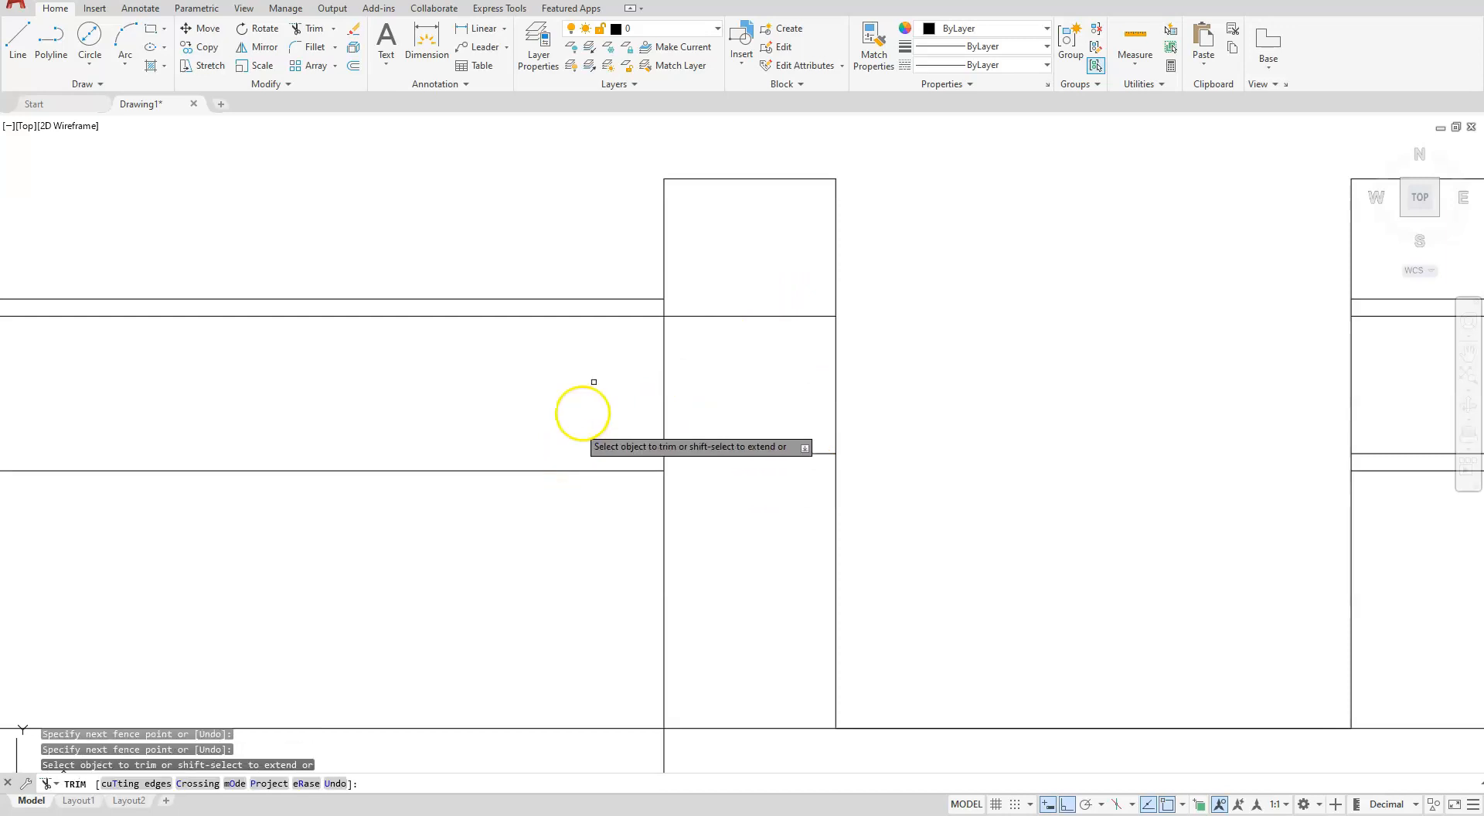
left_click(618, 316)
Trim the slot floor construction line between the two views and beyond the side view's right edge.
scroll(614, 403, "down", 4)
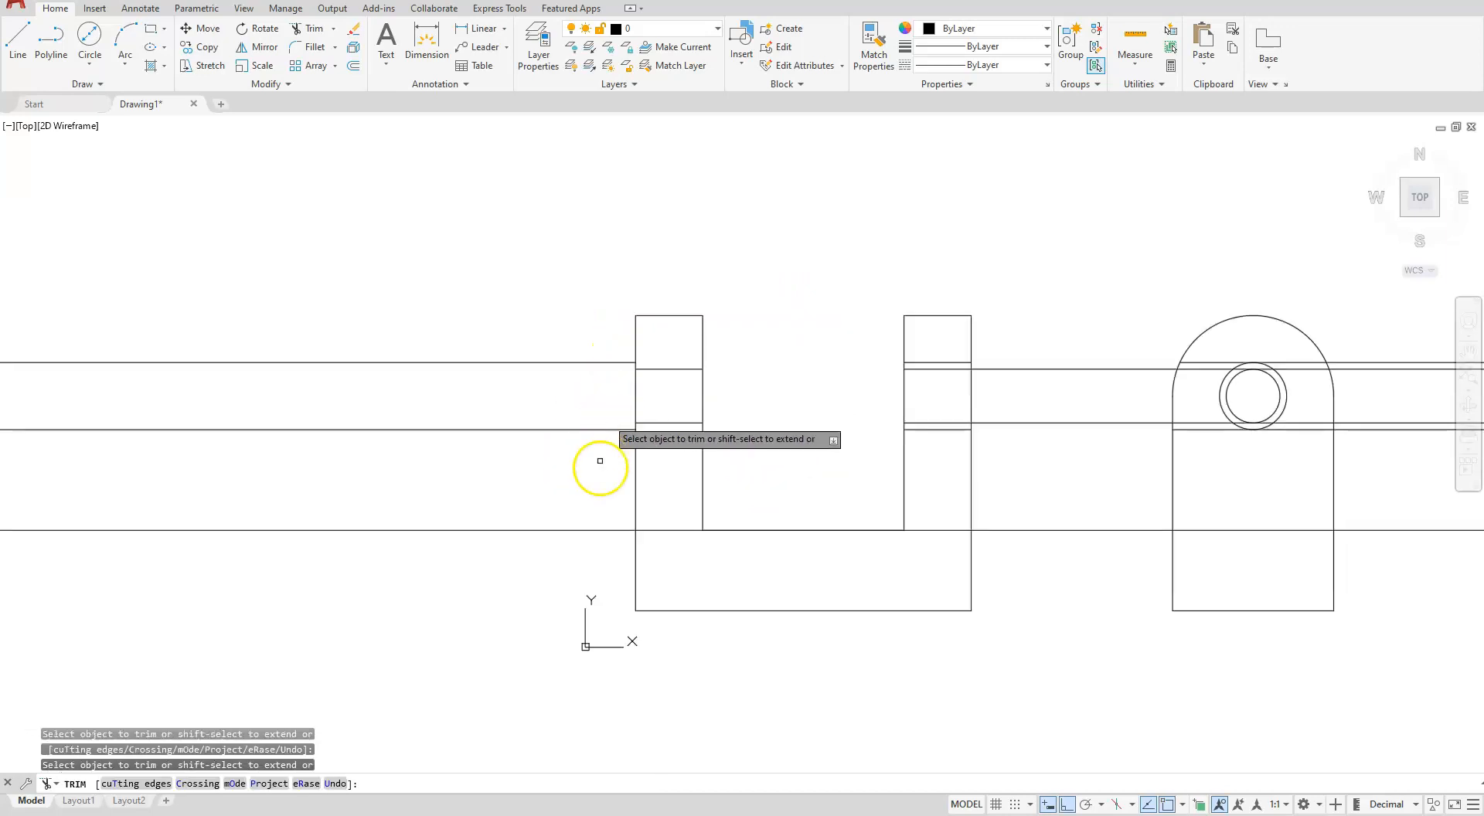
mouse_move(1168, 384)
middle_mouse_down()
mouse_move(1053, 402)
mouse_move(707, 402)
middle_mouse_up()
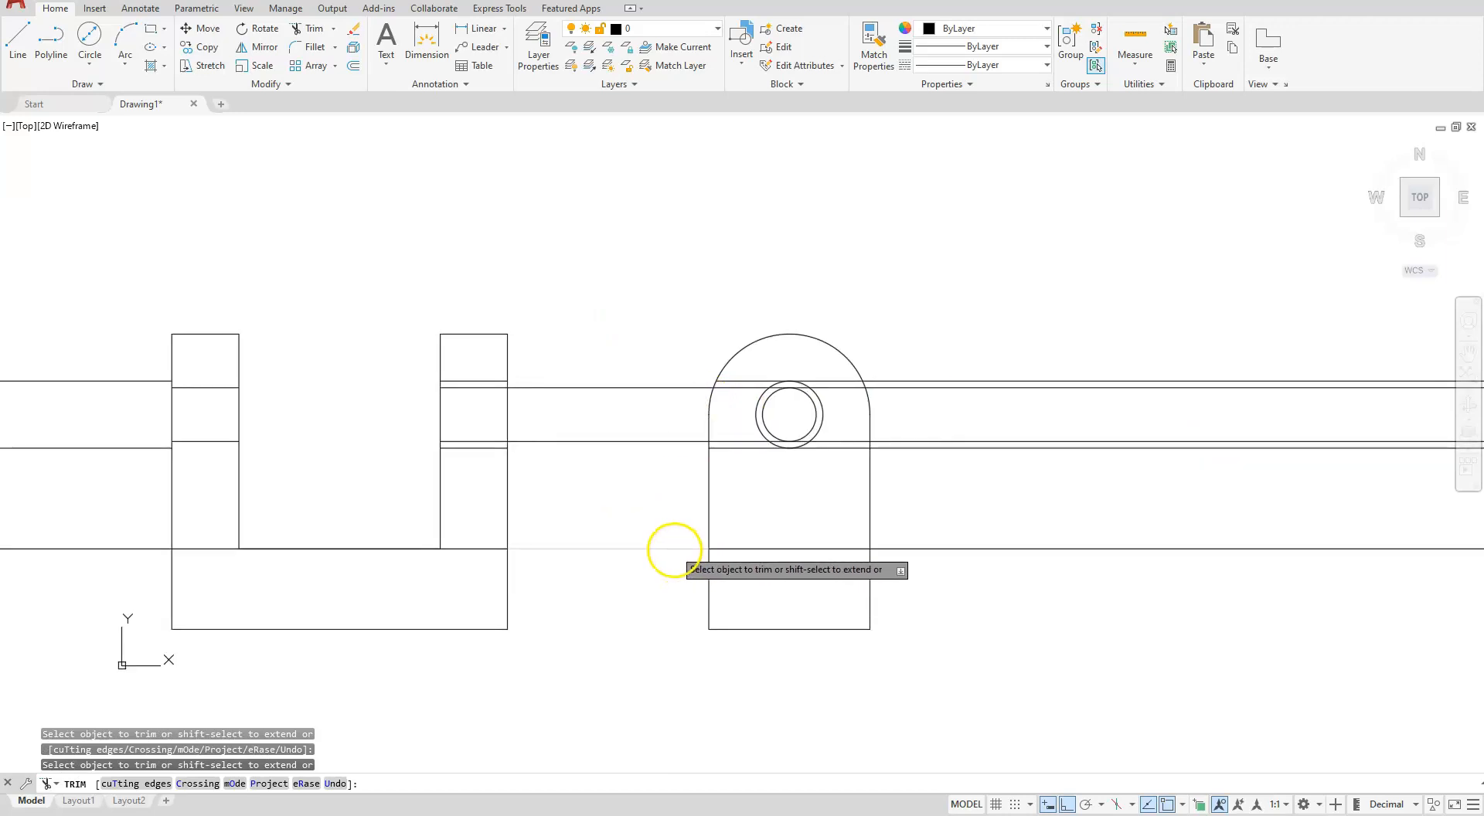
left_click(674, 549)
left_click(901, 548)
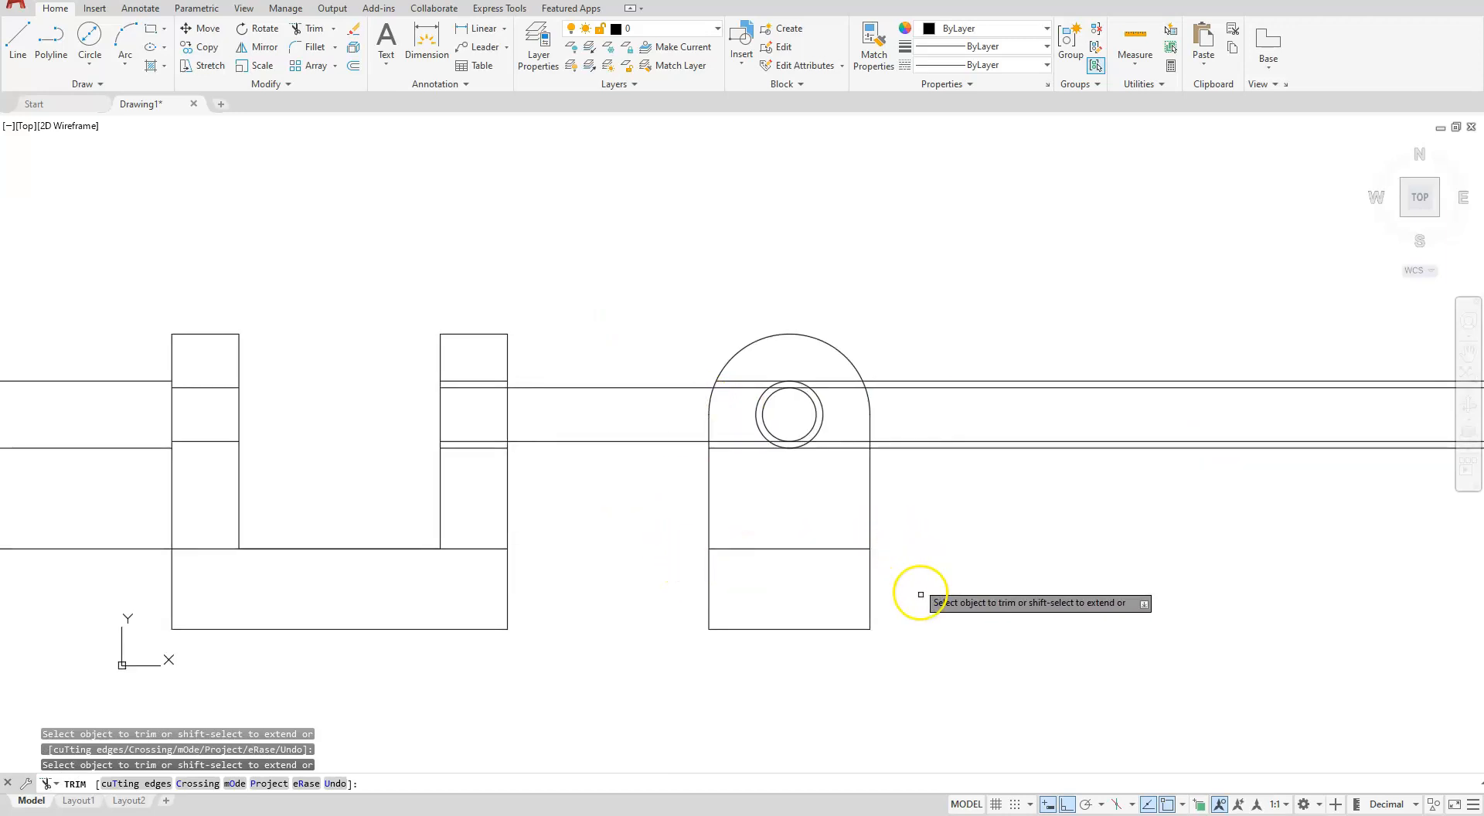
key("Escape")
Erase the leftover construction line pieces extending left of the front view and right across the side view.
scroll(905, 549, "down", 5)
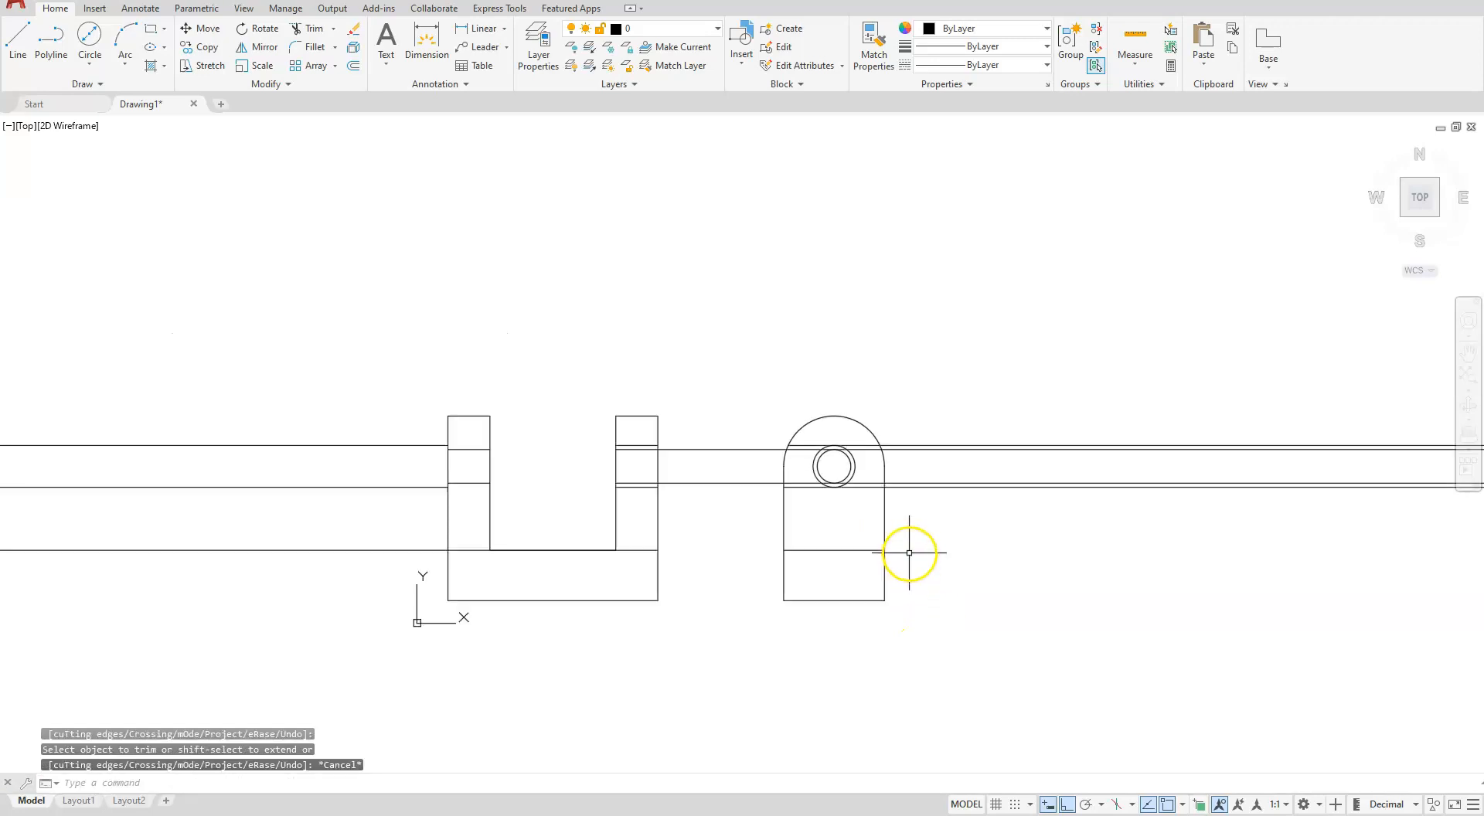
scroll(883, 551, "up", 1)
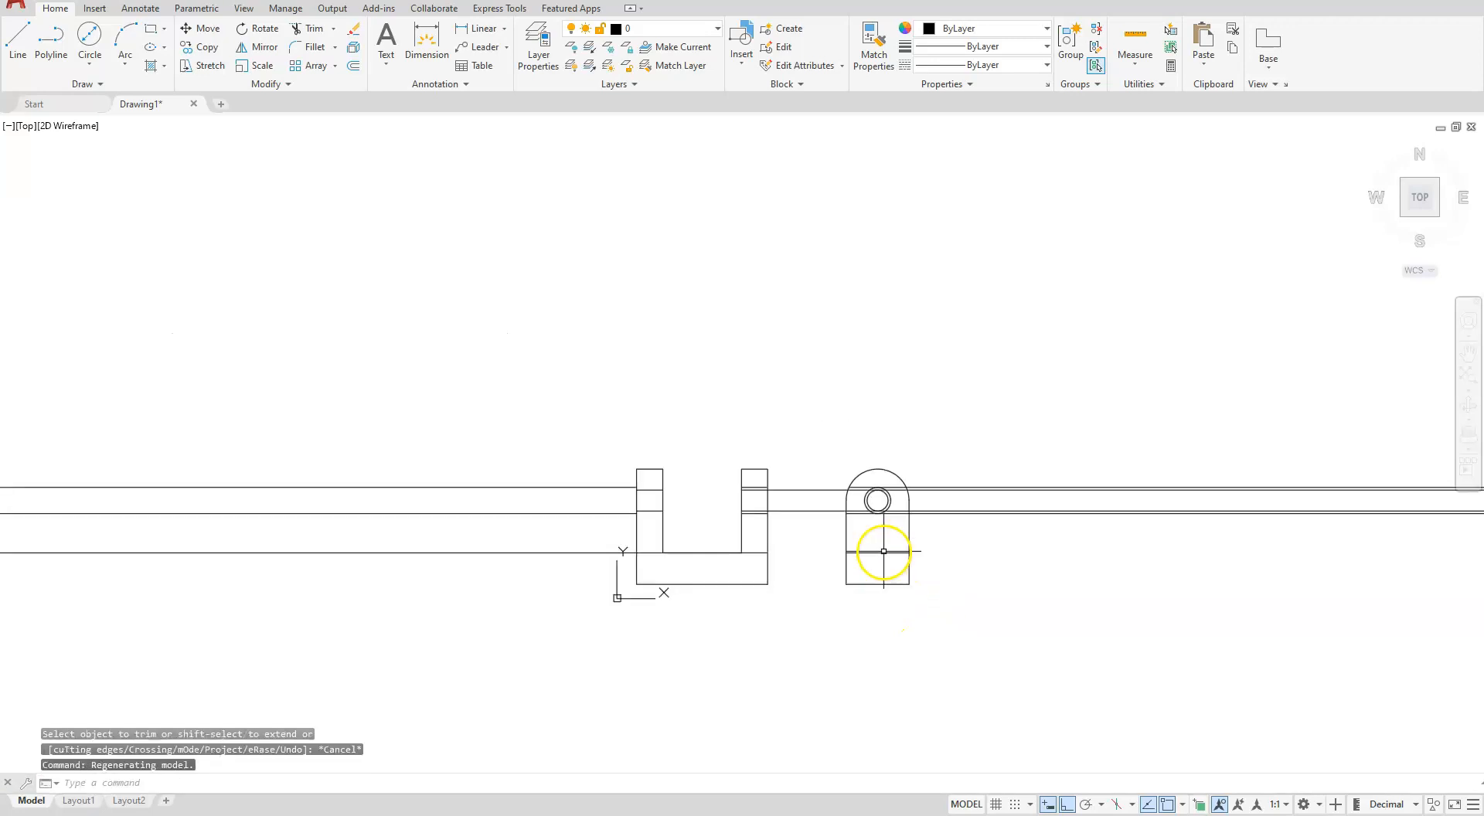
left_click(534, 428)
left_click(437, 618)
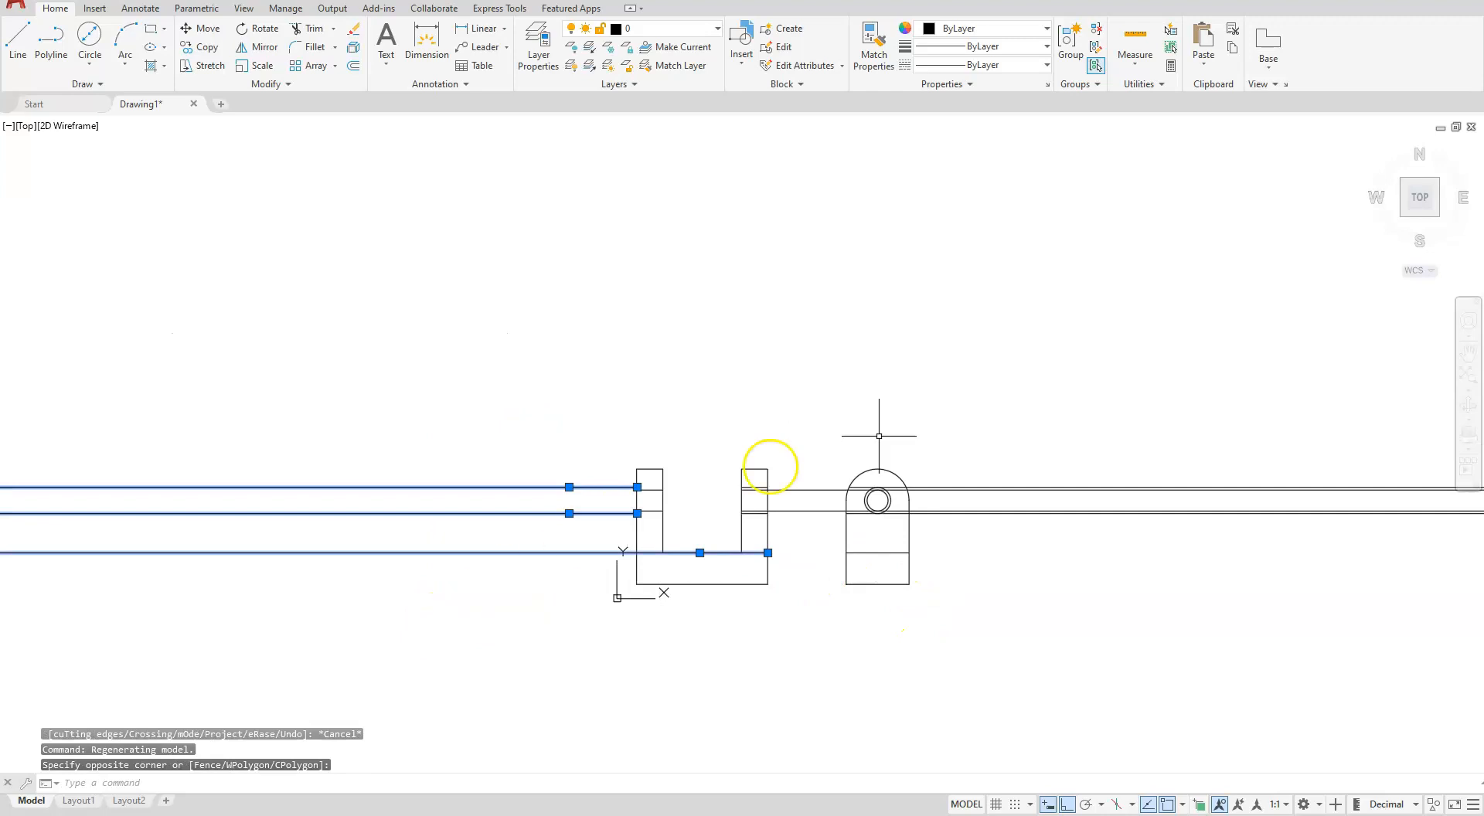
left_click(1133, 379)
left_click(1064, 557)
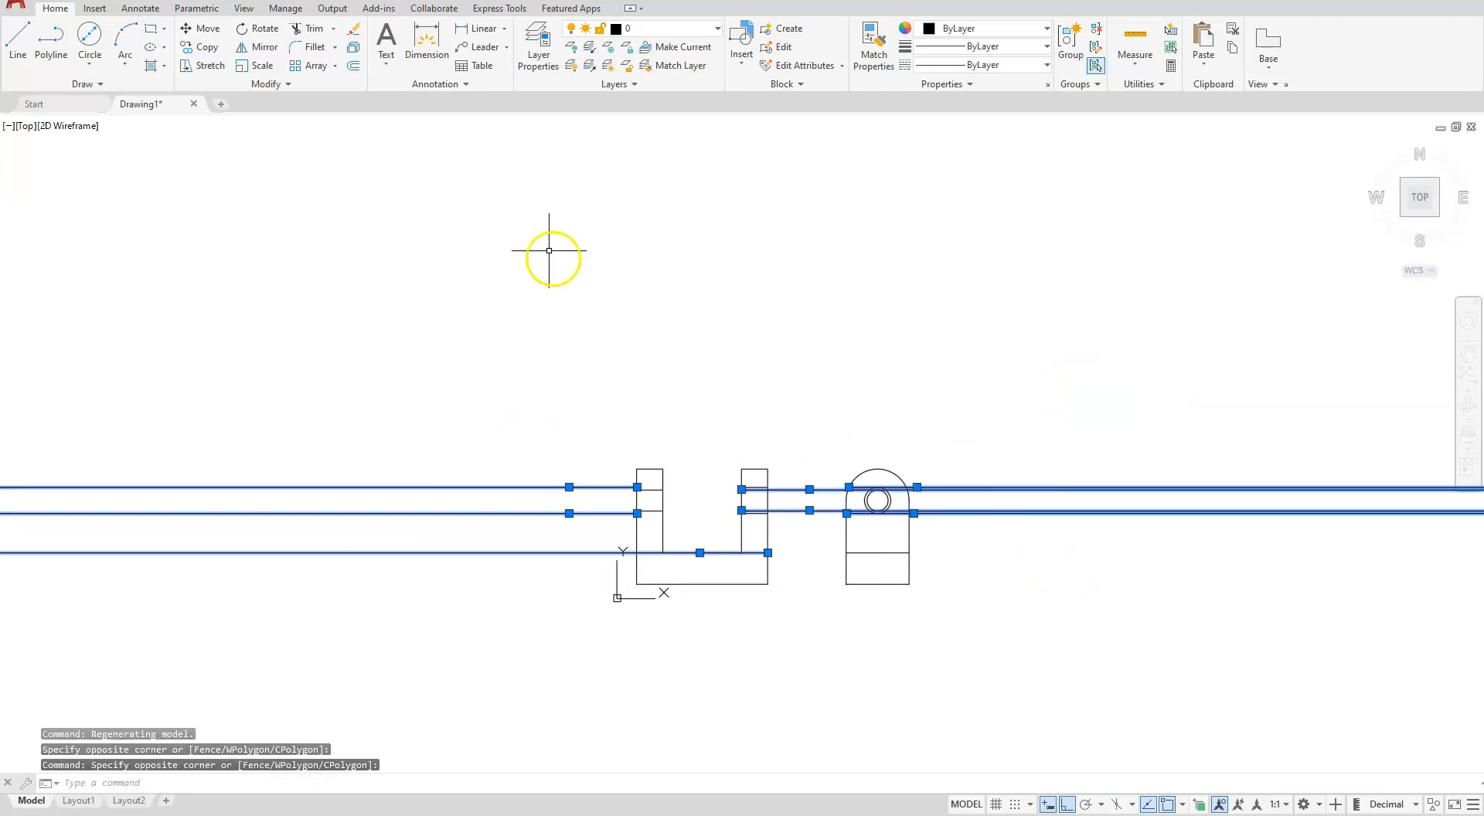
left_click(352, 35)
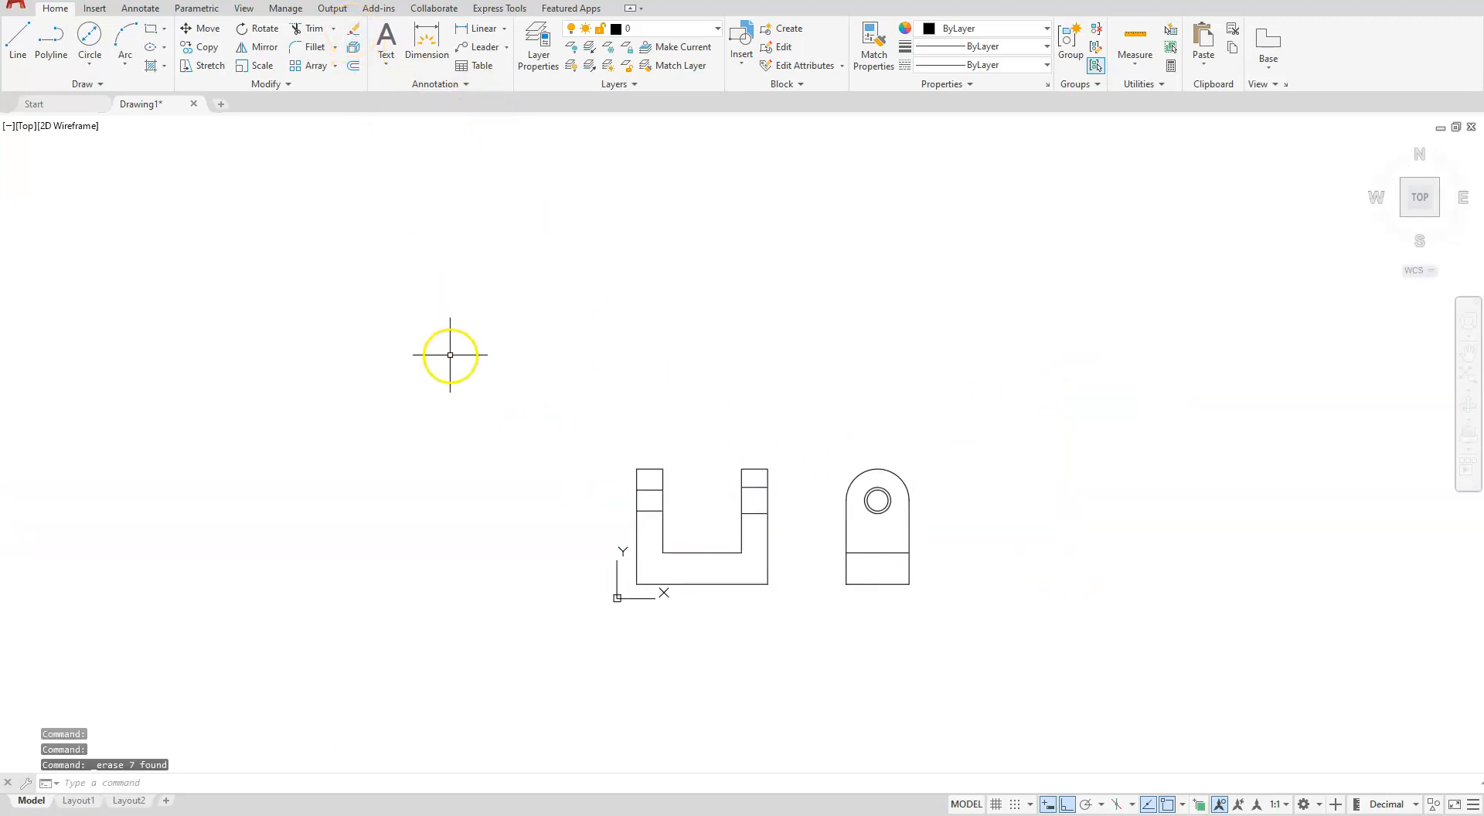
Insert B SIZE.dwg with CLASSICINSERT at the origin, with scale 1 on all axes and rotation 0.
scroll(826, 567, "up", 4)
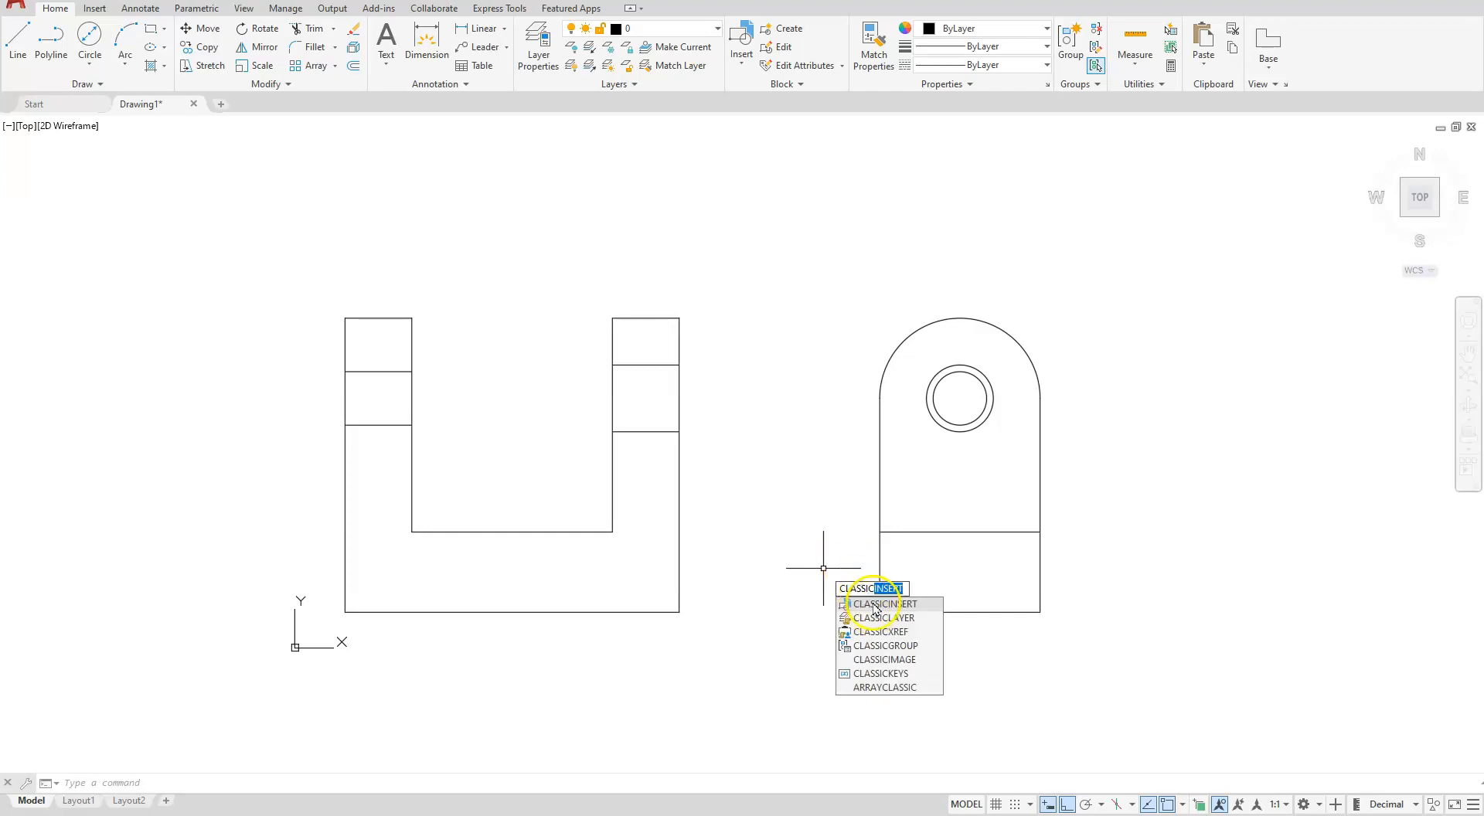
left_click(876, 605)
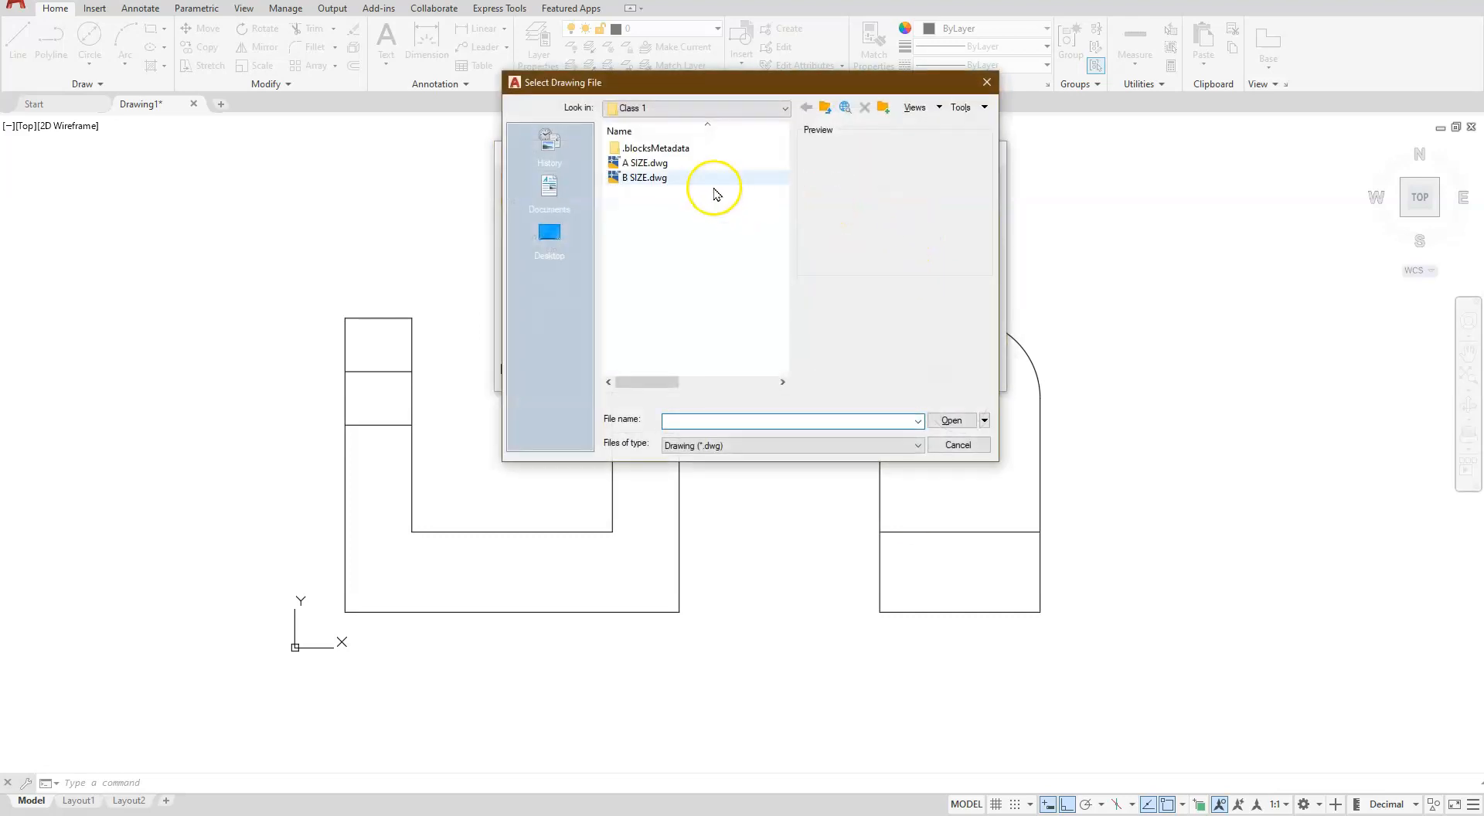
left_click(627, 179)
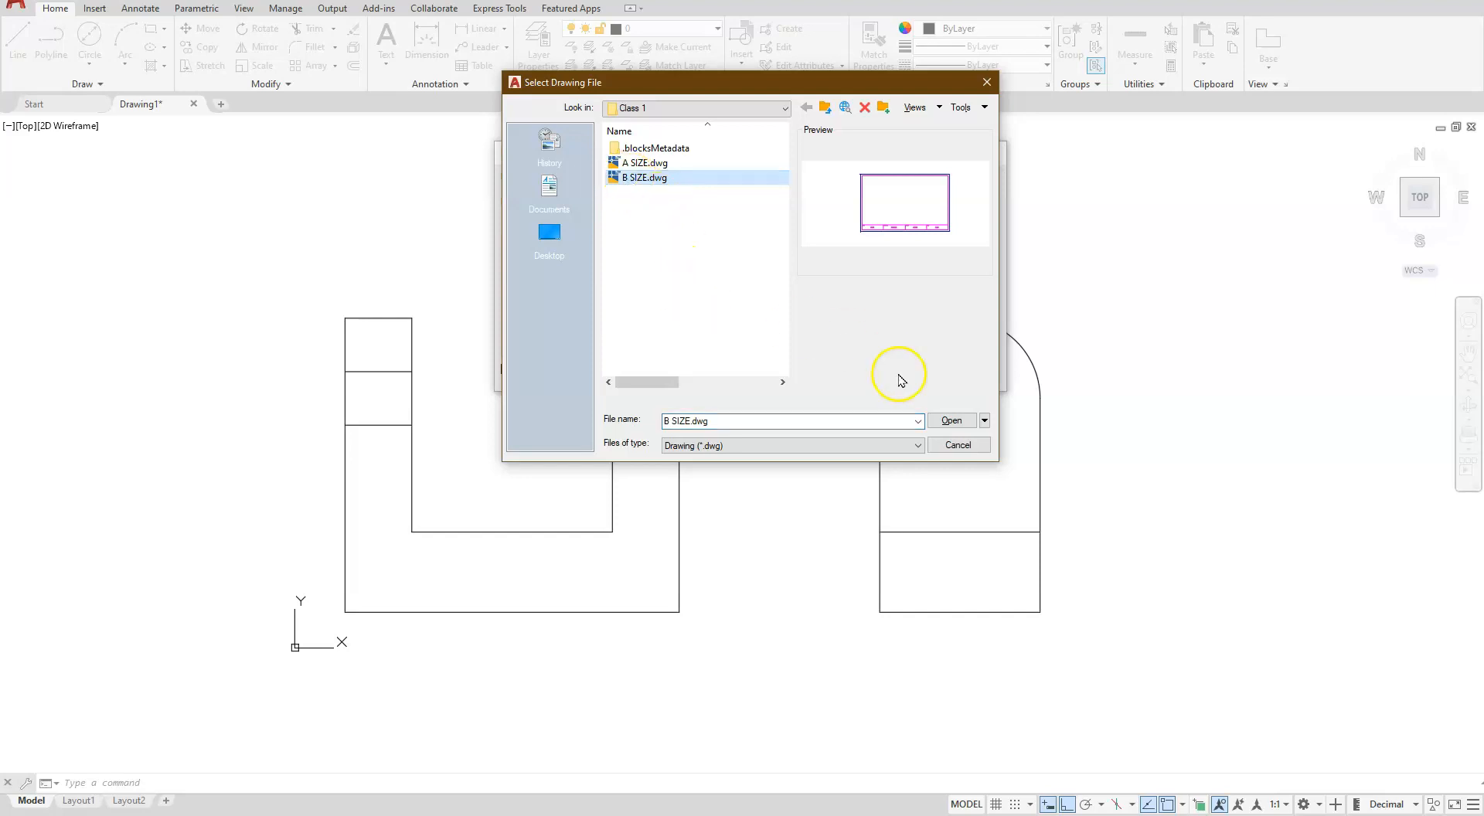
left_click(945, 421)
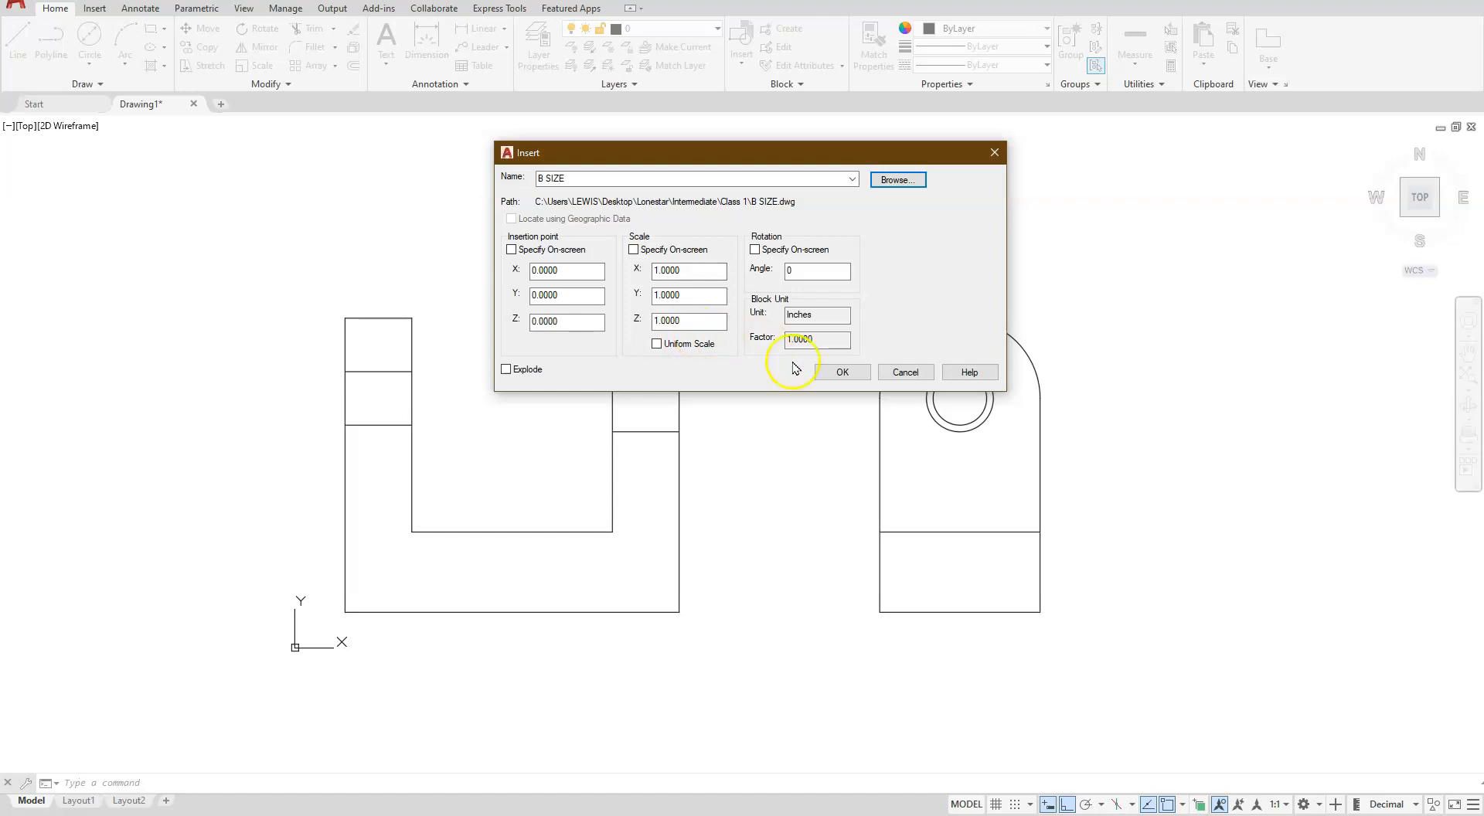
left_click(841, 373)
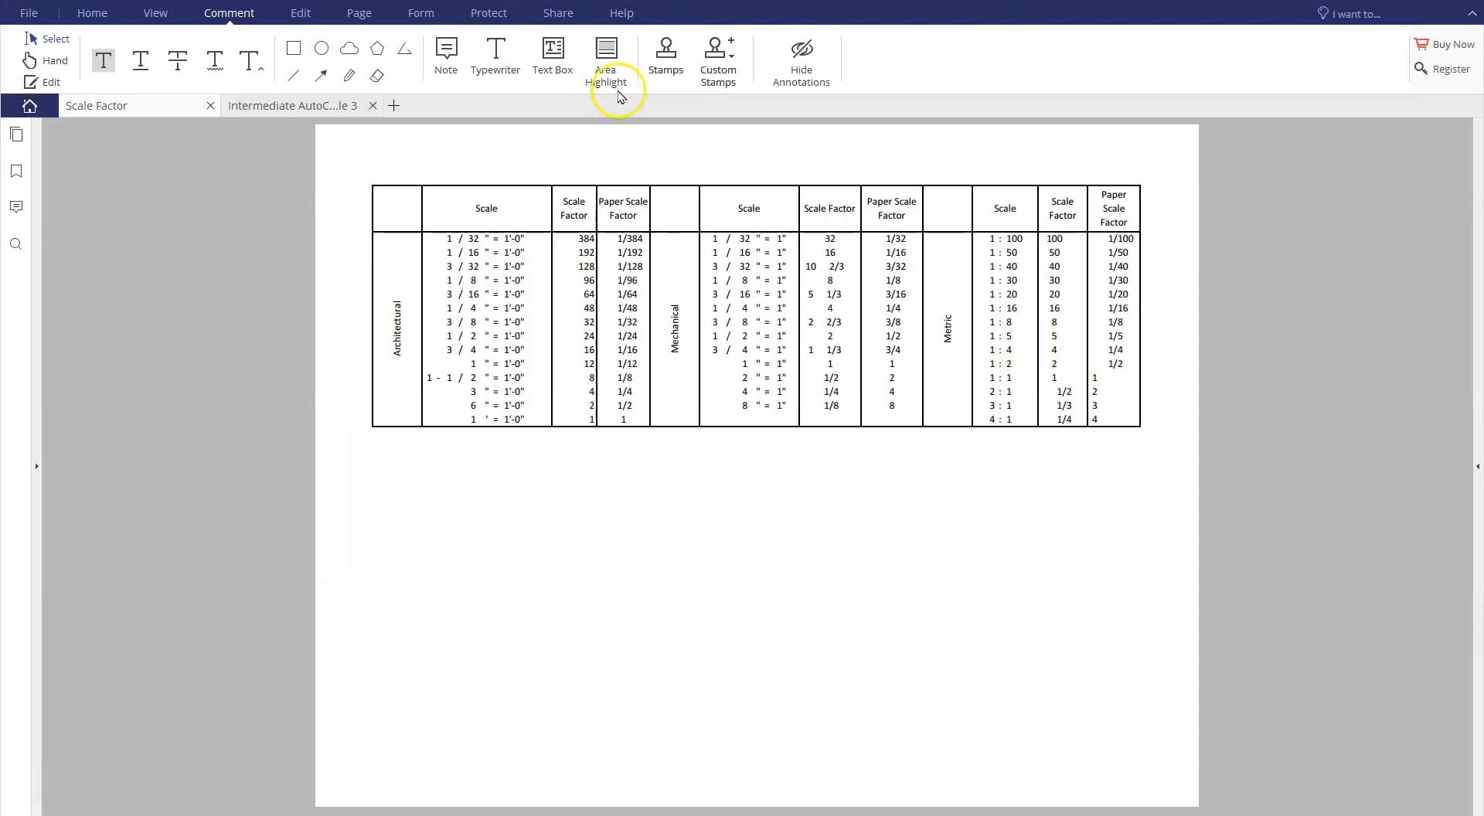
Switch to the Scale Factor PDF and area-highlight the Scale Factor column of the metric table.
left_click(604, 54)
left_click_drag(1036, 441, 1080, 175)
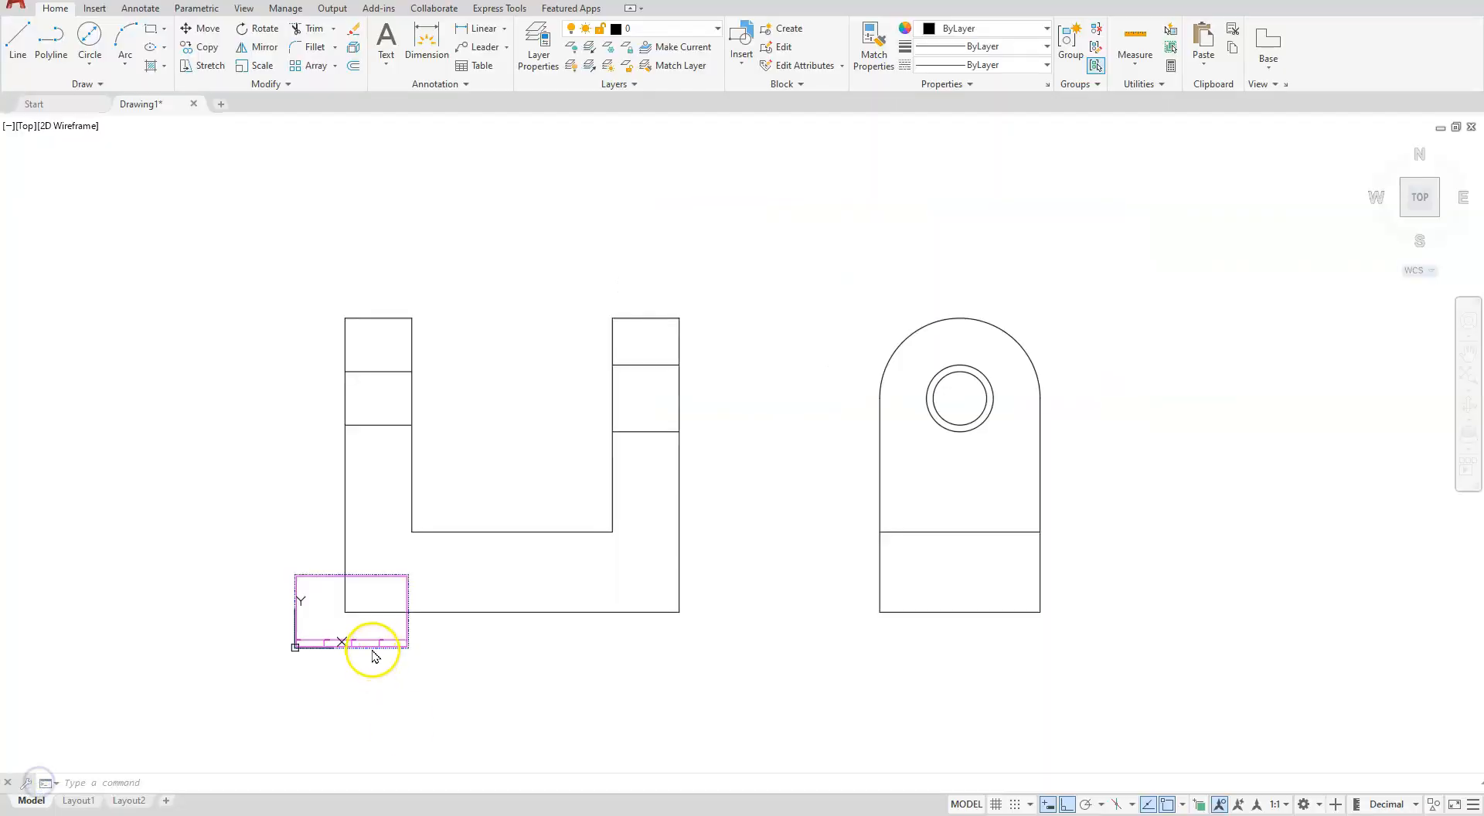
Select the inserted B SIZE title block and display its properties.
left_click(371, 642)
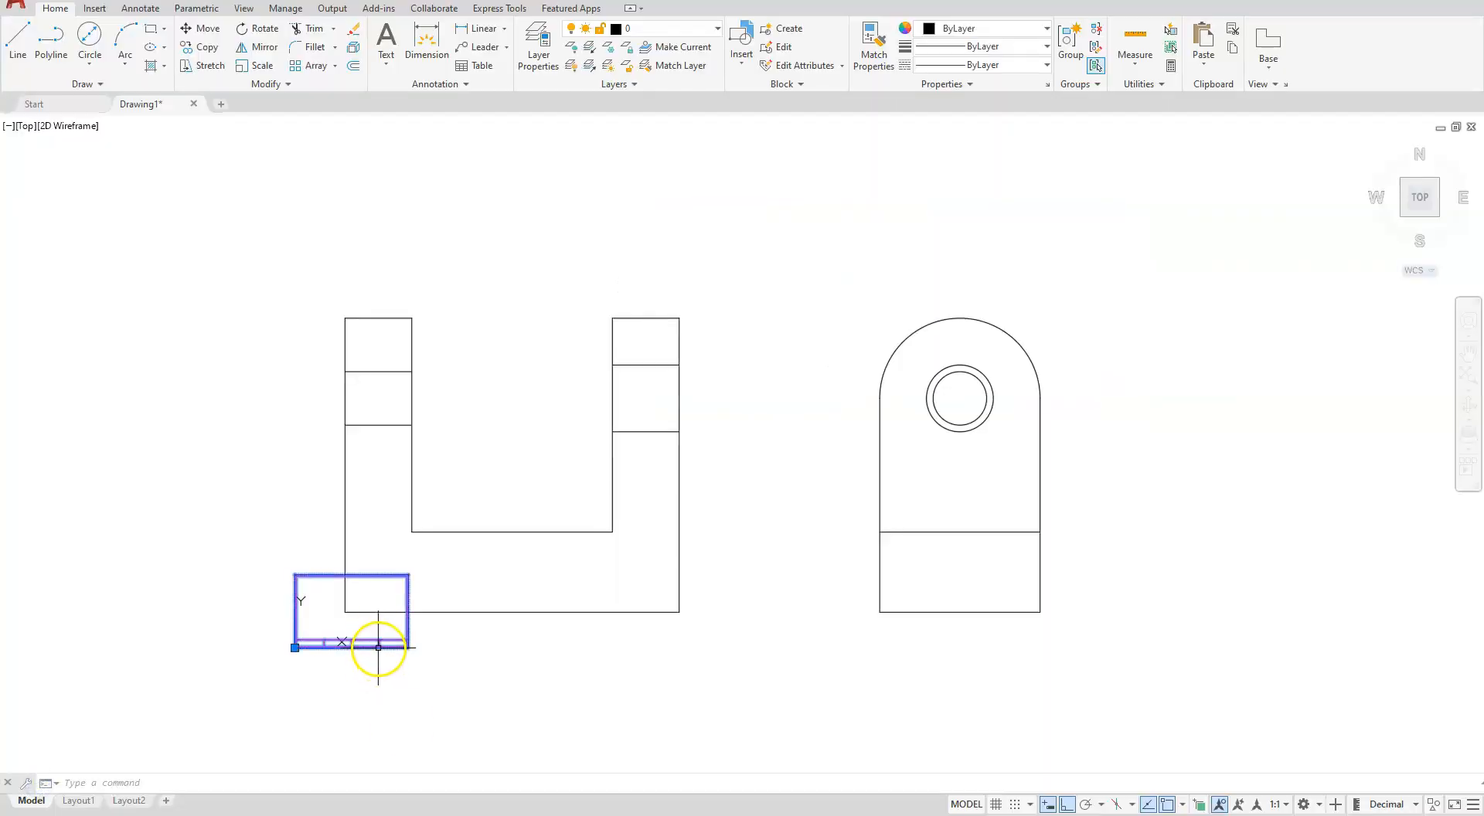
right_click(381, 661)
left_click(453, 626)
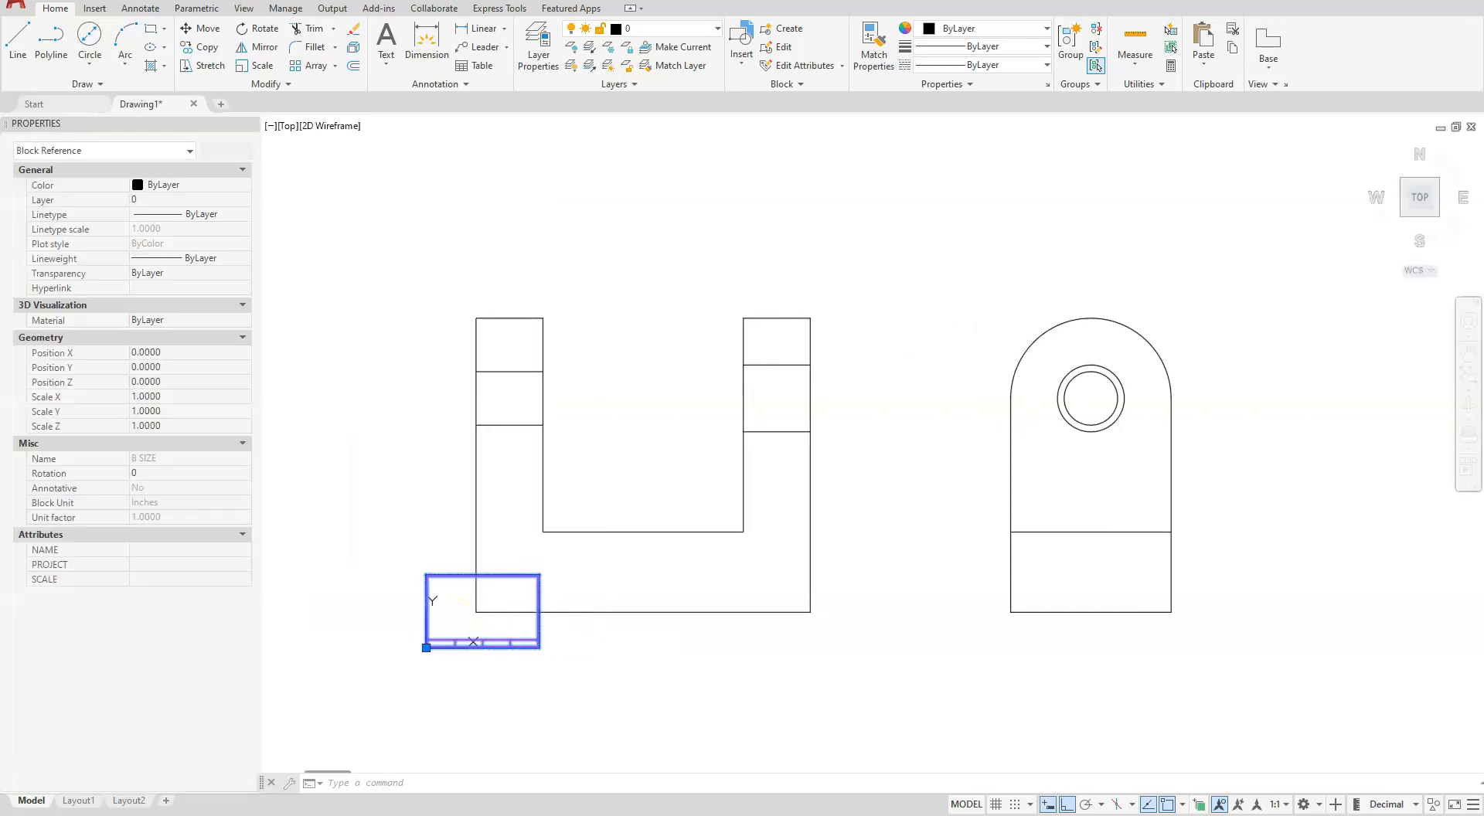
Try a scale of 4 in X and Y for the title block.
left_click(147, 384)
left_click(147, 392)
type("4")
left_click(158, 411)
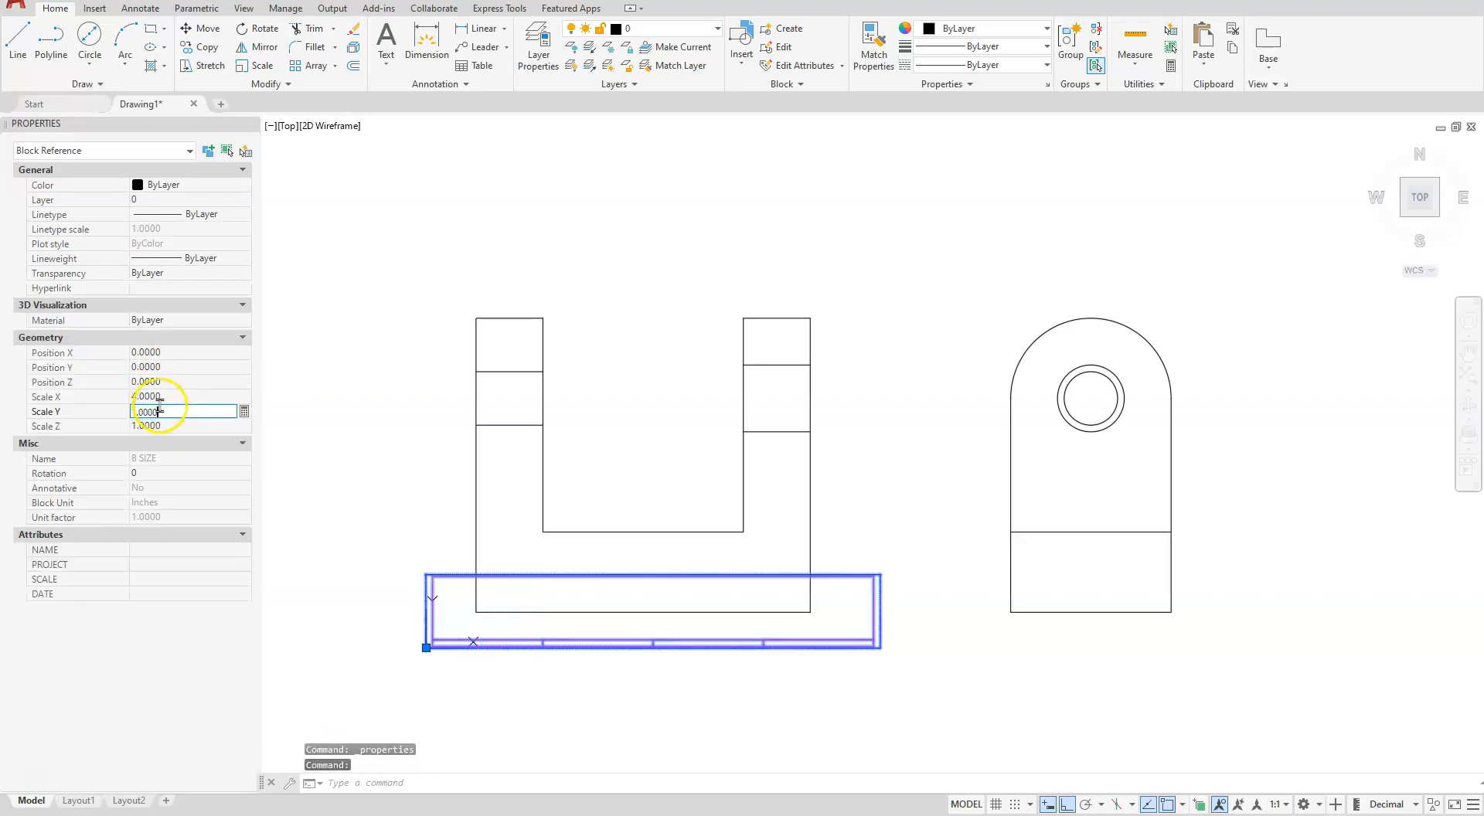
key("Tab")
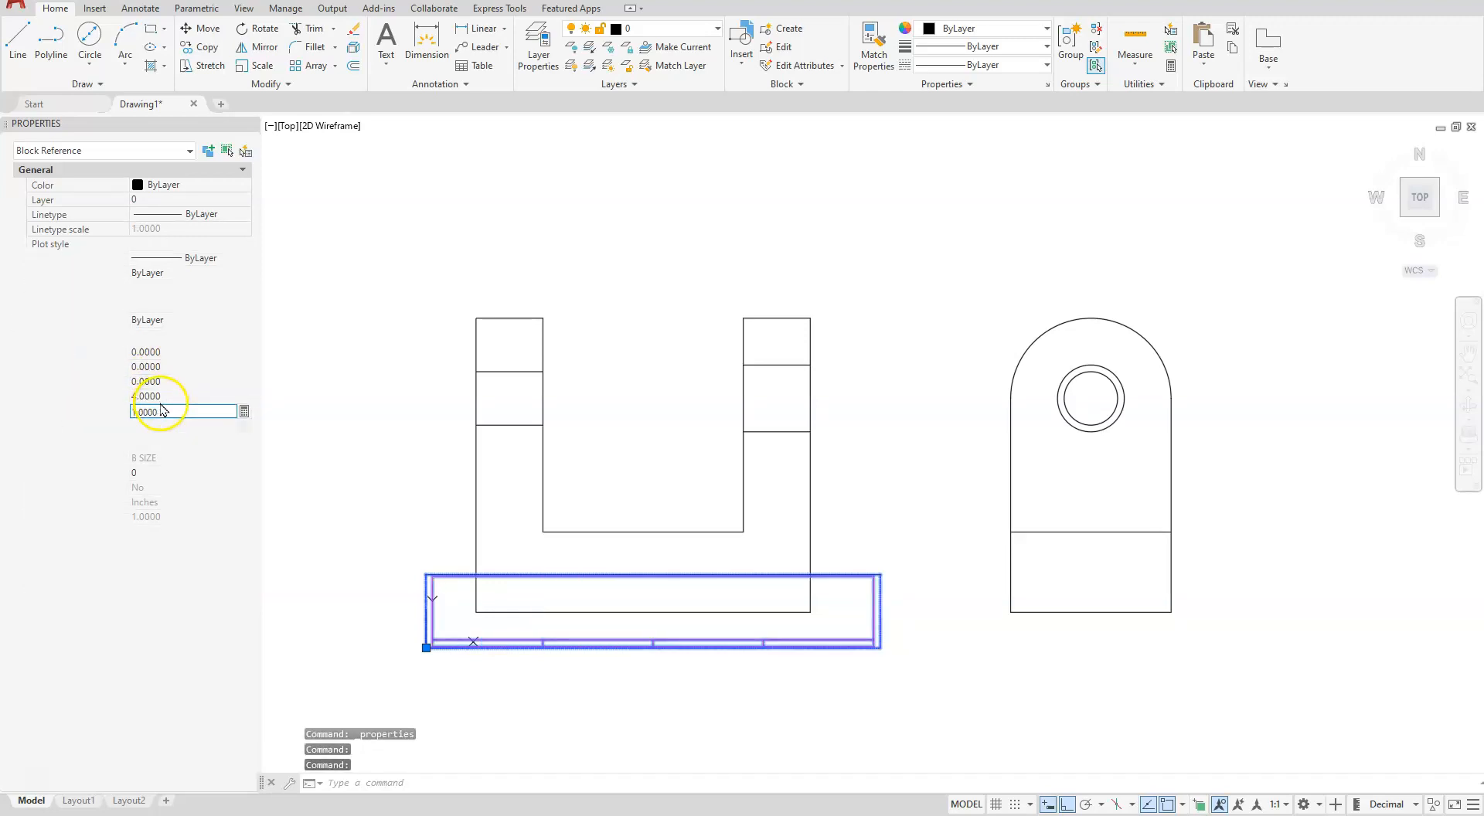
left_click(160, 410)
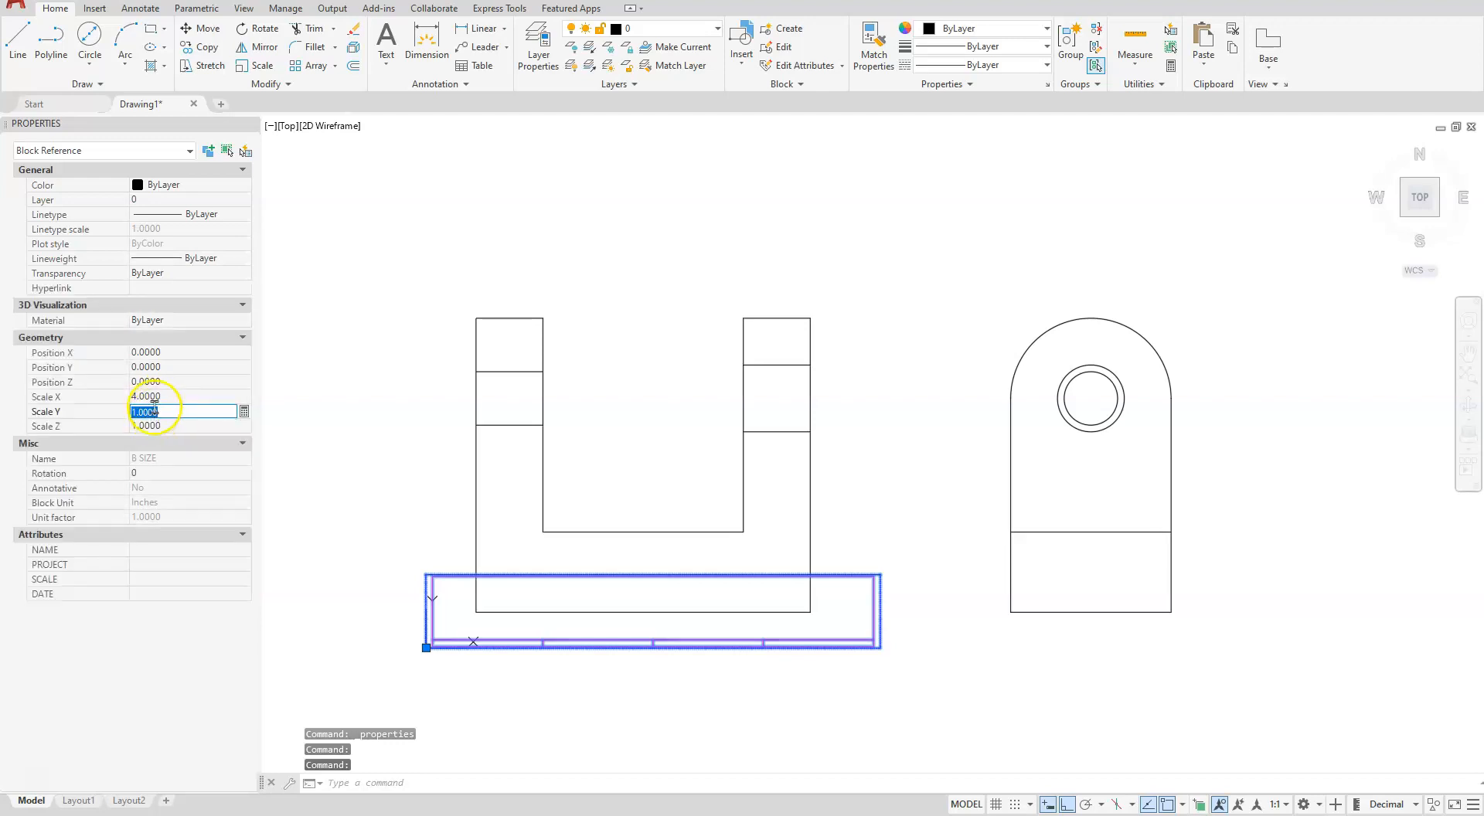
type("4.0000")
key("Tab")
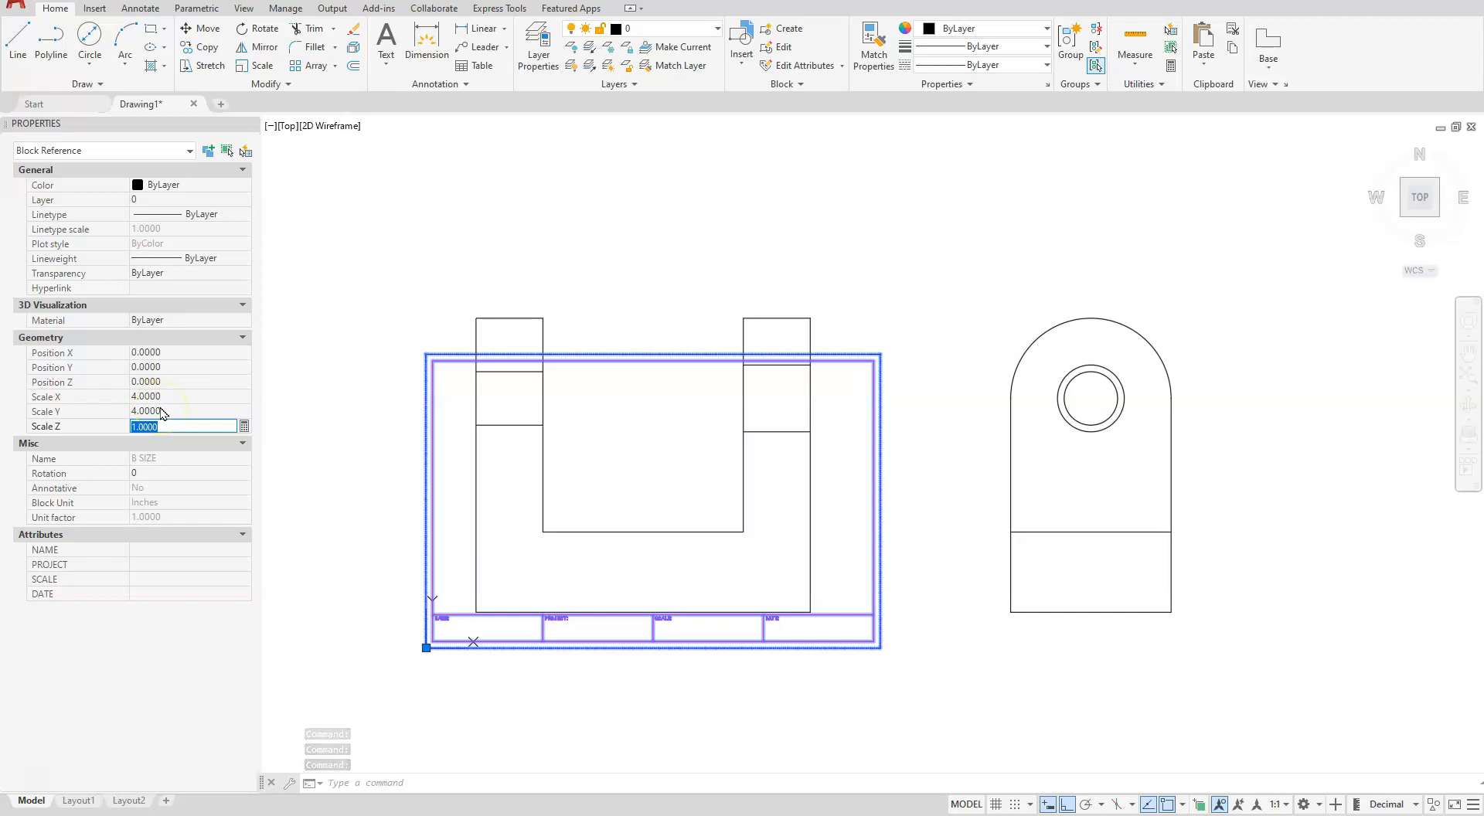
Try a scale of 8 in X and Y for the title block and check how the views fit.
left_click(153, 397)
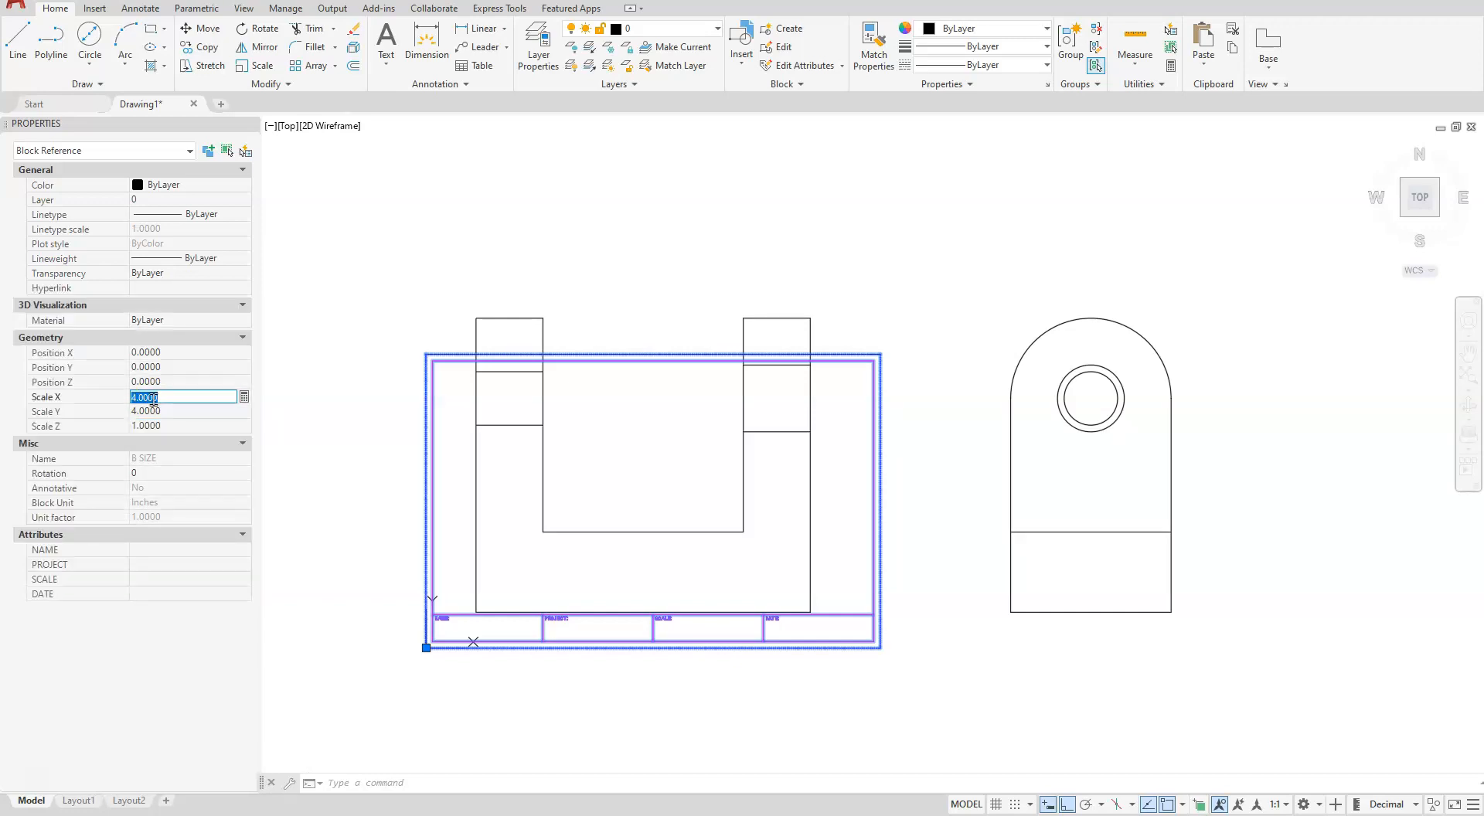
left_click(160, 411)
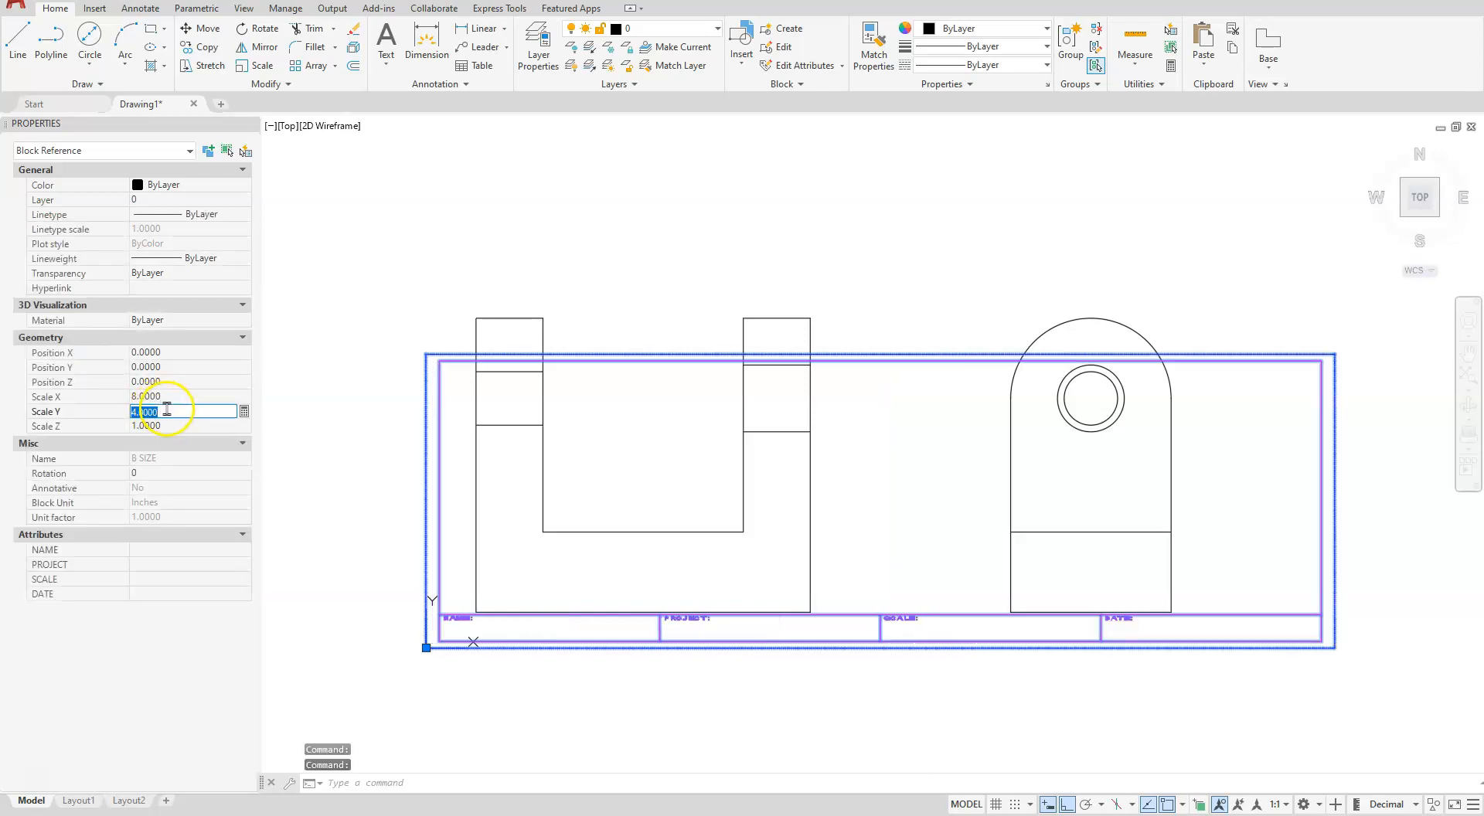
type("8")
key("Tab")
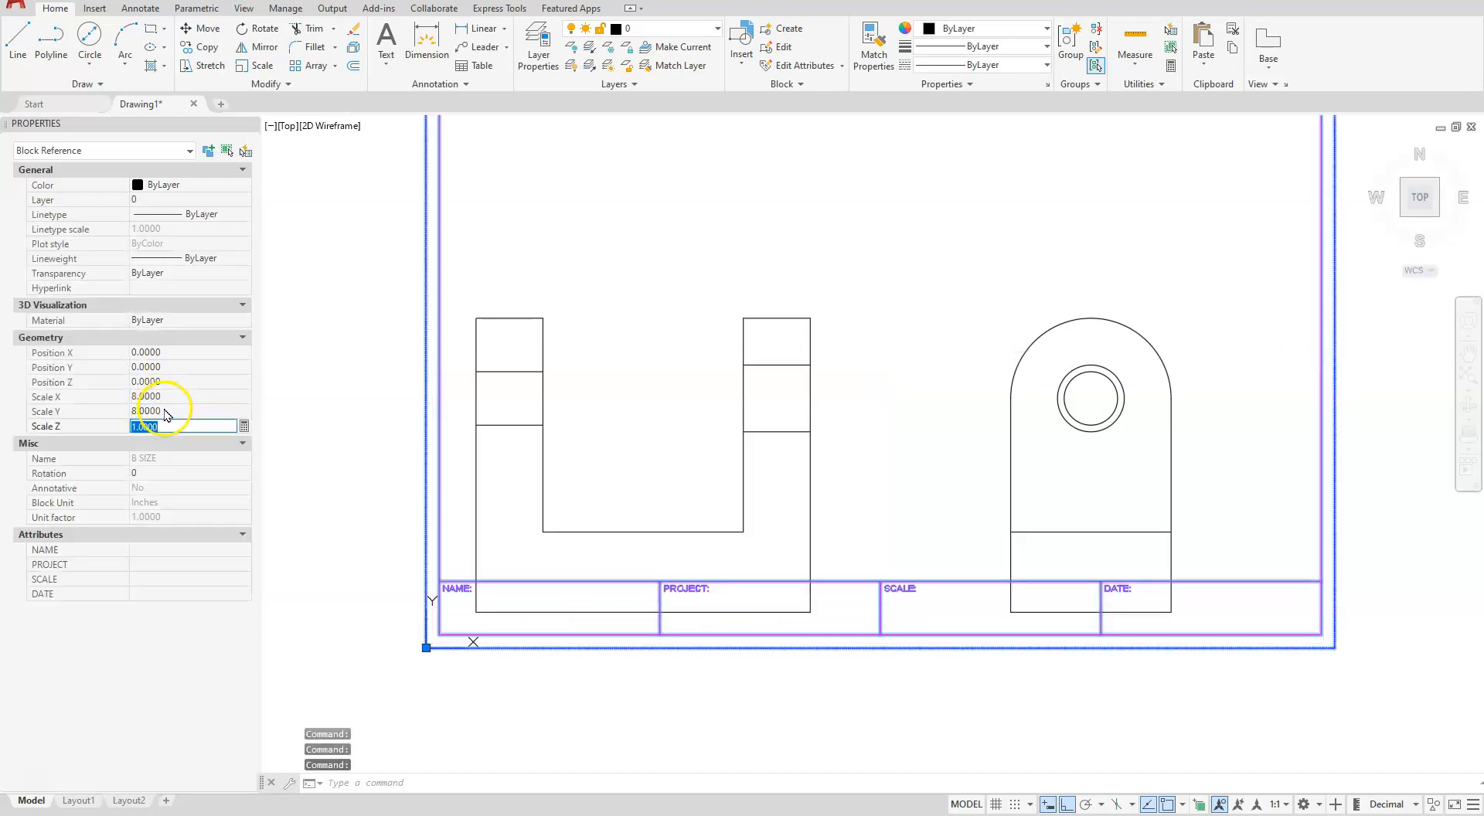
scroll(449, 406, "down", 2)
middle_click_drag(575, 441, 537, 571)
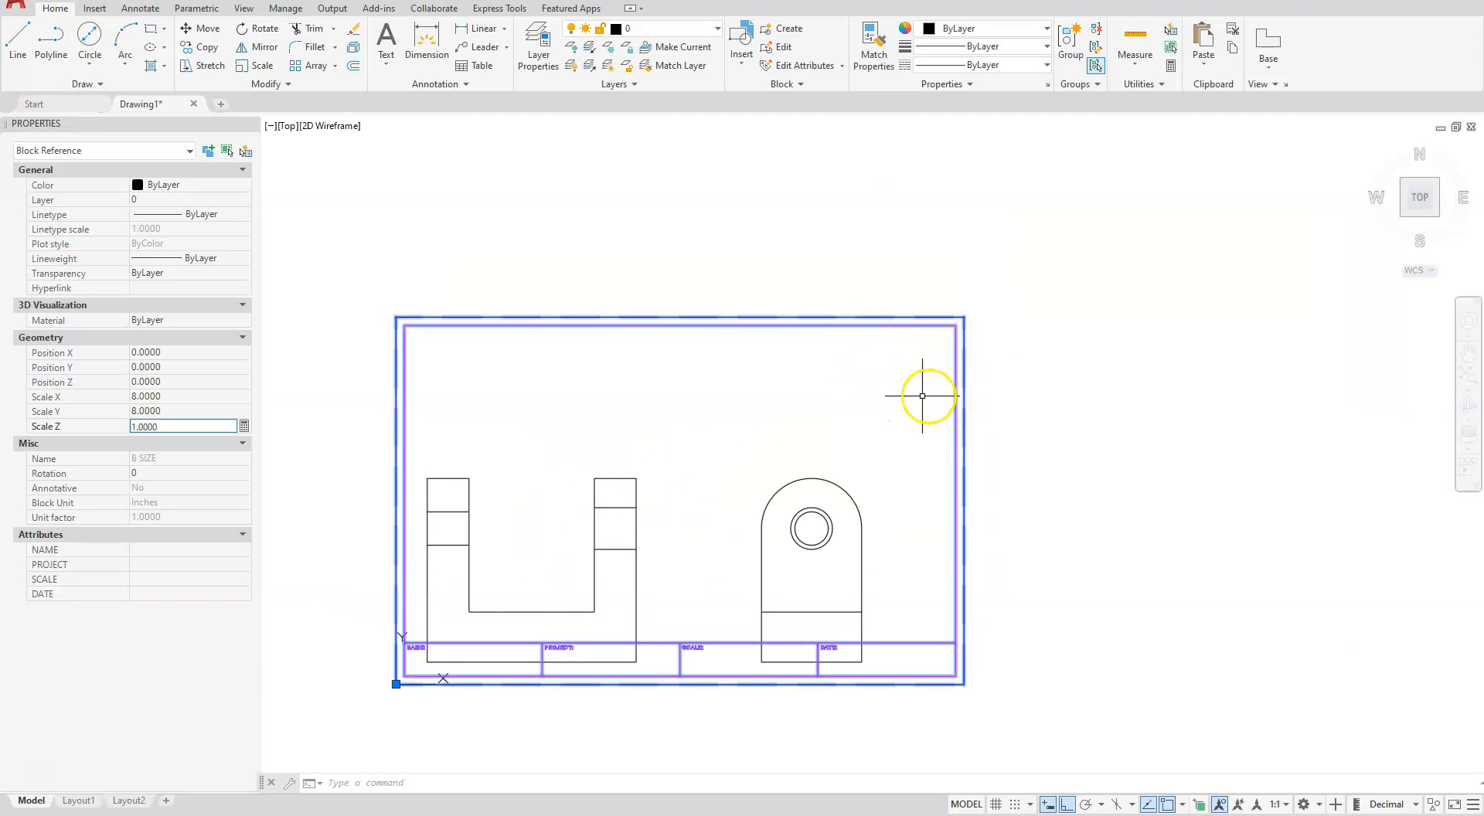
Set the title block's X, Y and Z scale to 10.
left_click(157, 397)
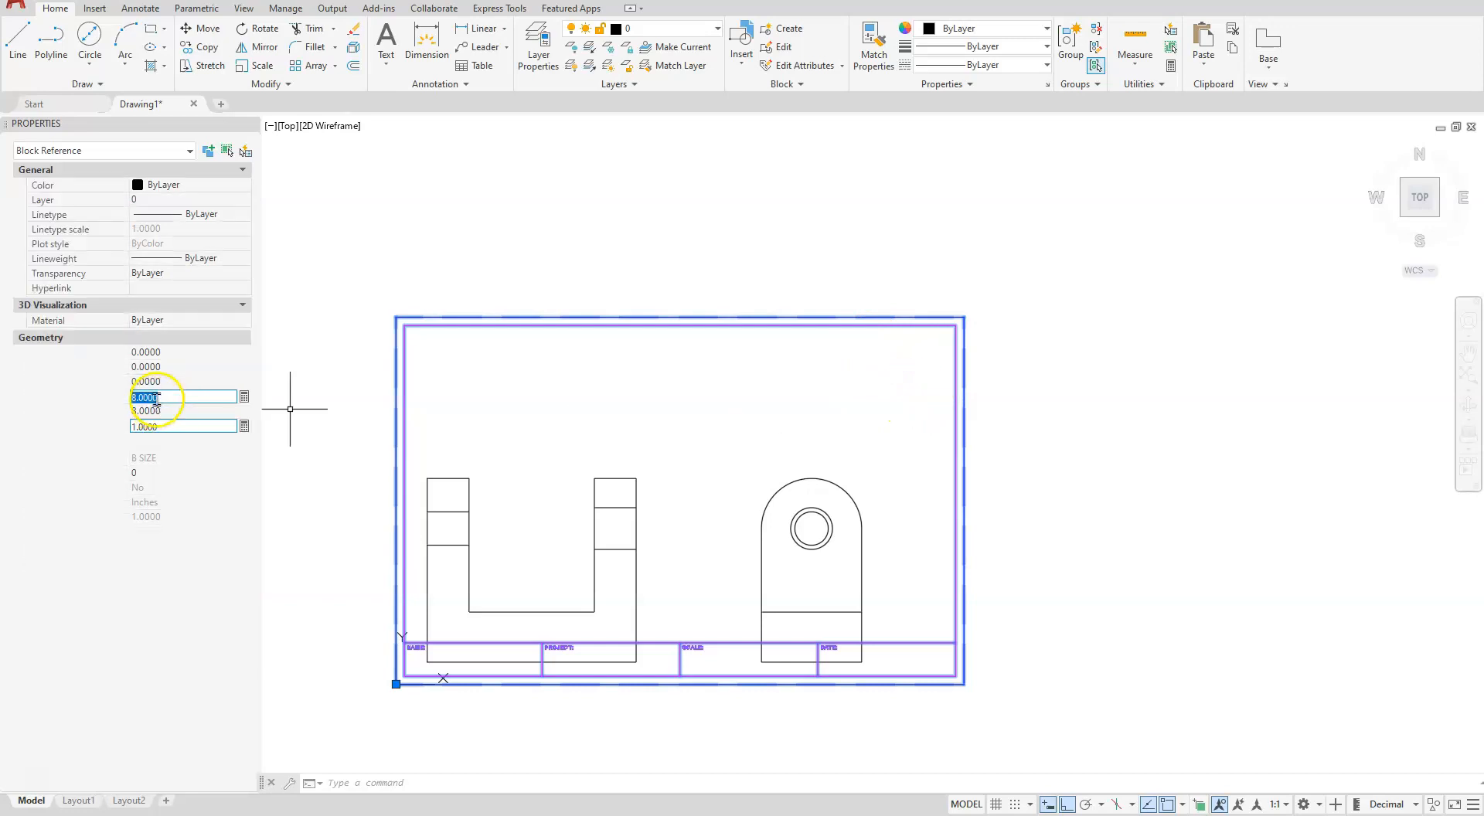
type("10")
left_click(167, 411)
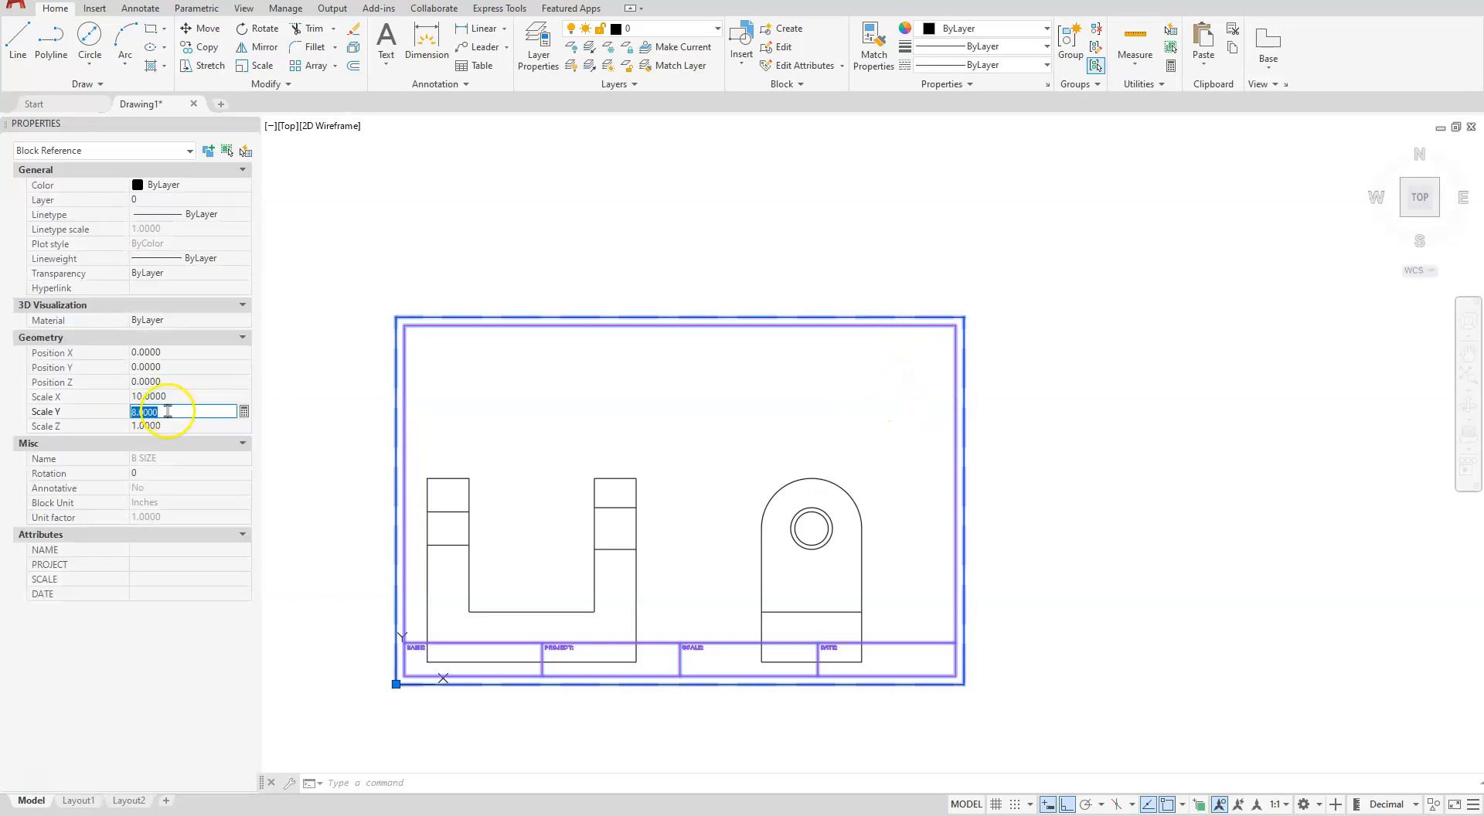
type("10")
key("Tab")
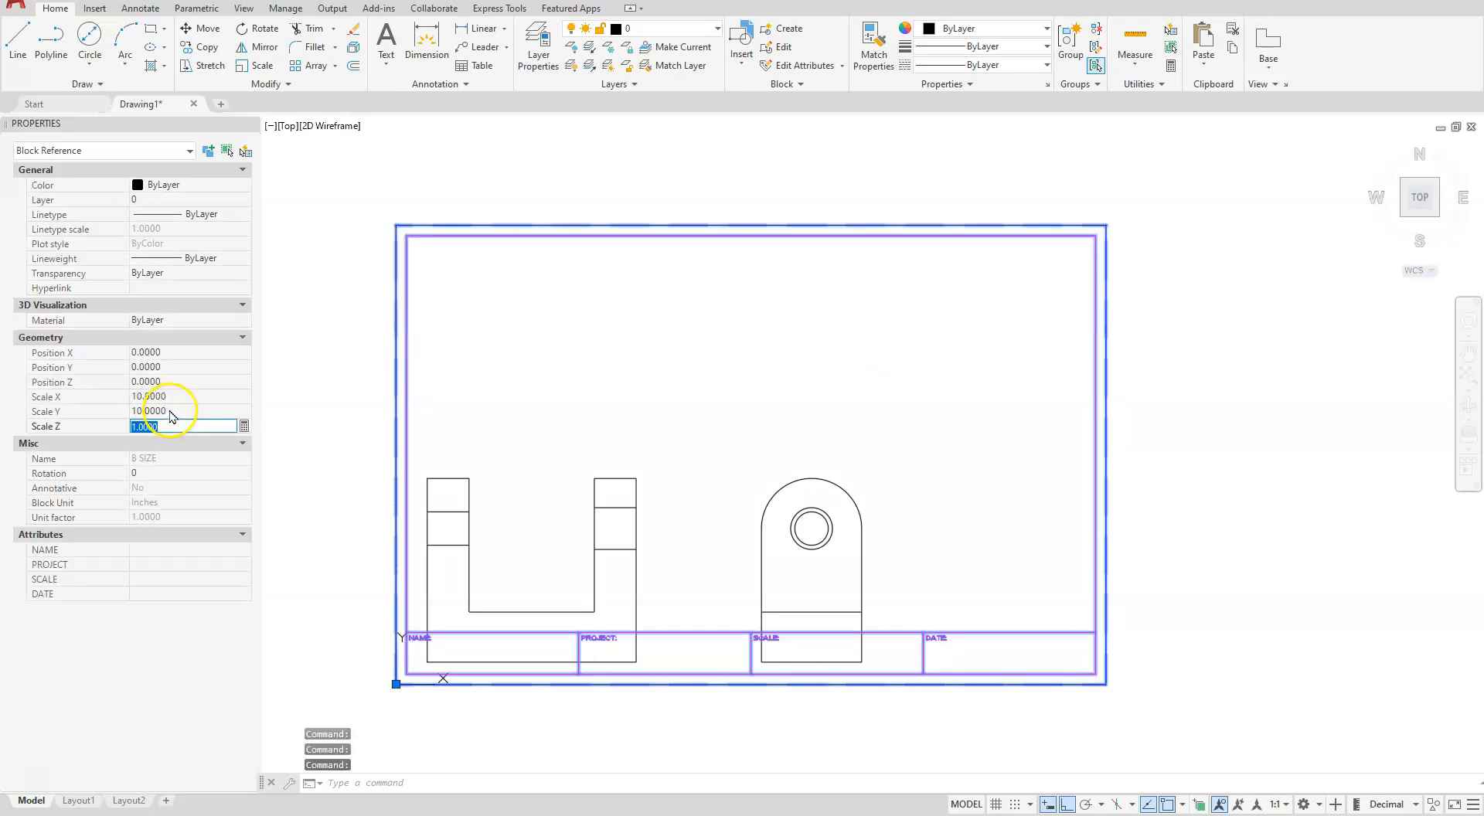
key("Return")
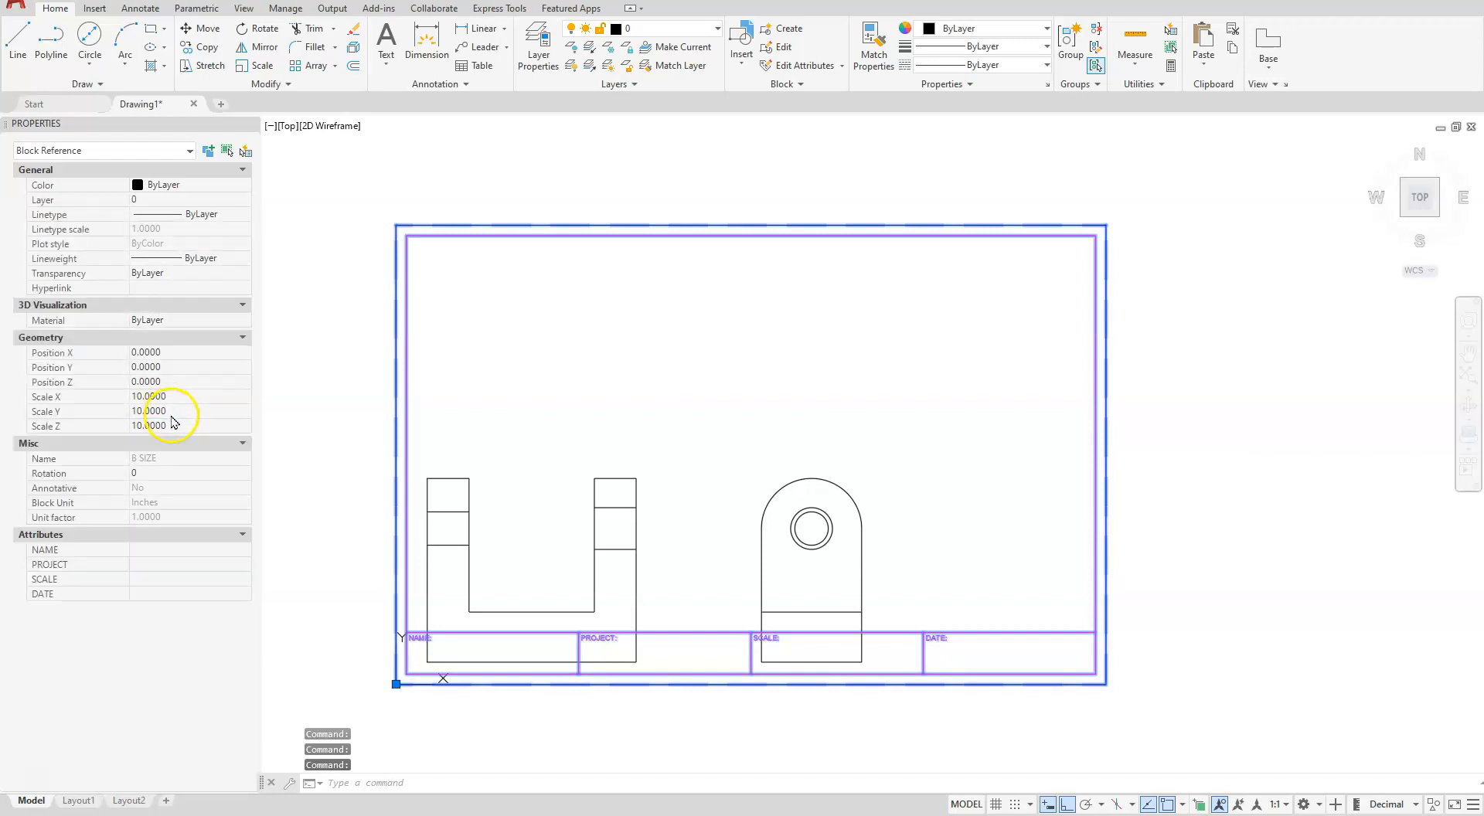
left_click(752, 381)
key("Escape")
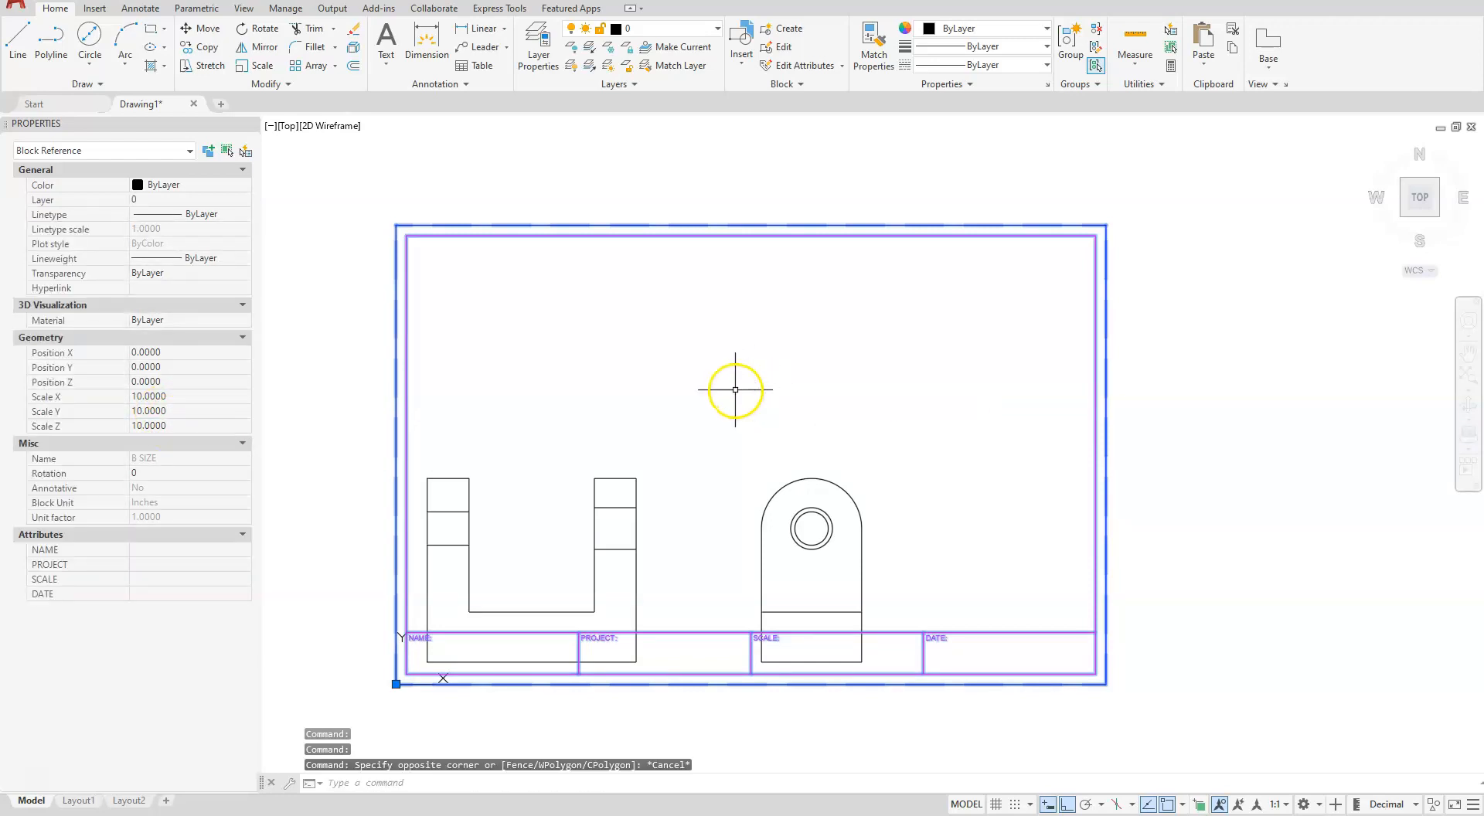
Fill in the title block's SCALE attribute with 1 : 10.
left_click(390, 423)
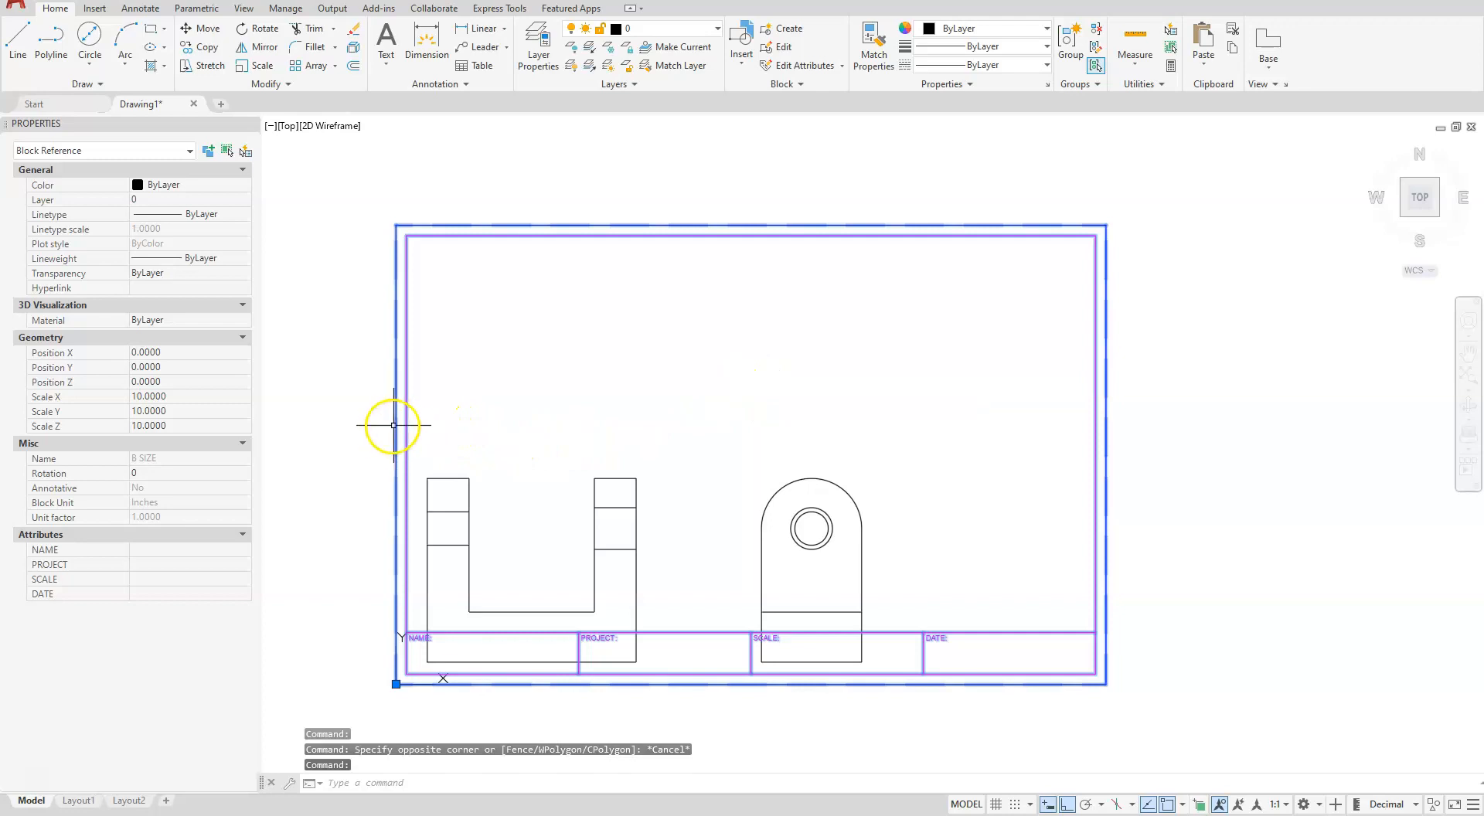
left_click(392, 426)
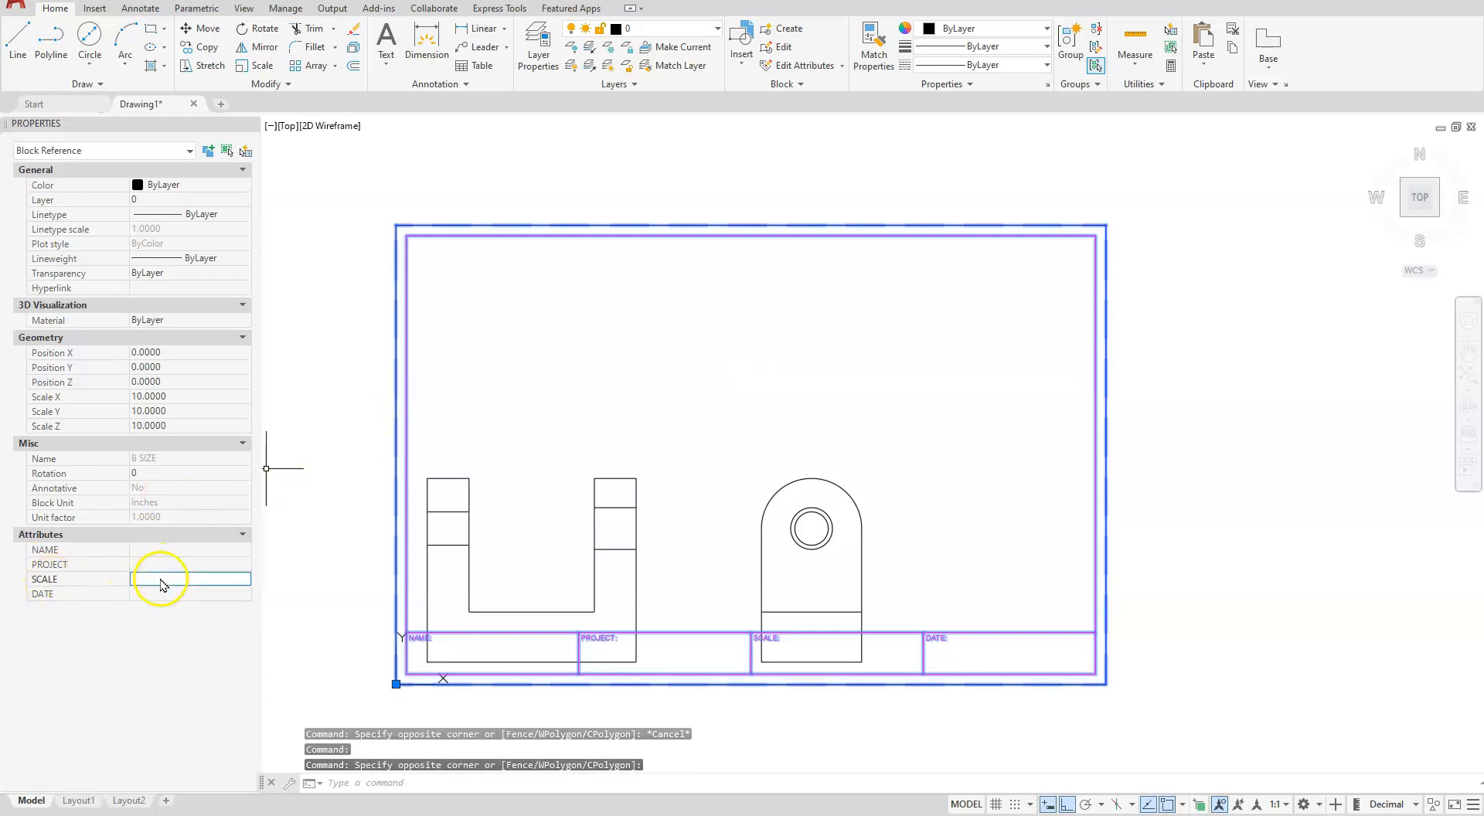
type("1")
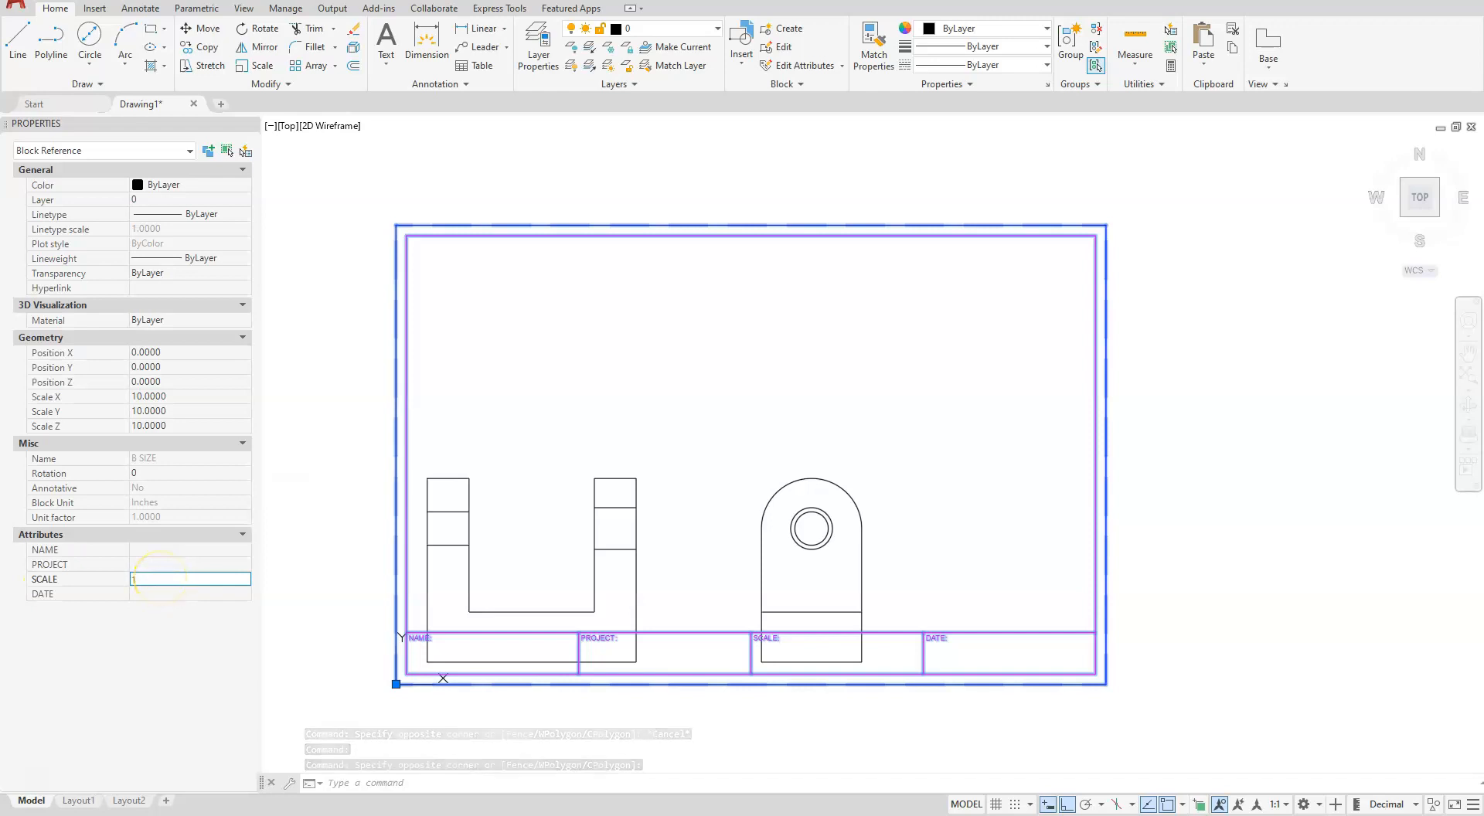
type(": 10")
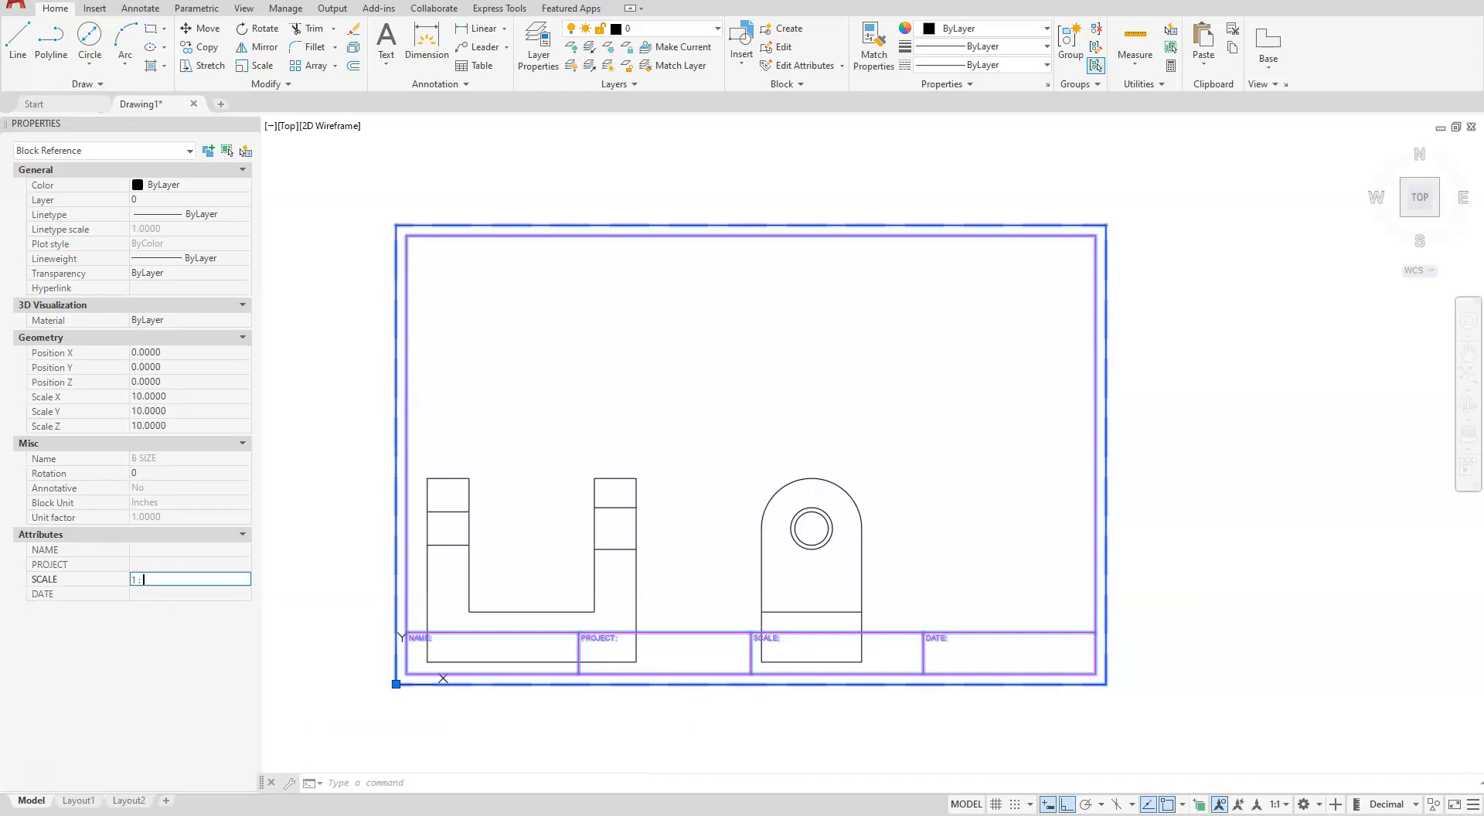
Fill in the title block's PROJECT attribute with BRACKET and deselect the block.
left_click(178, 564)
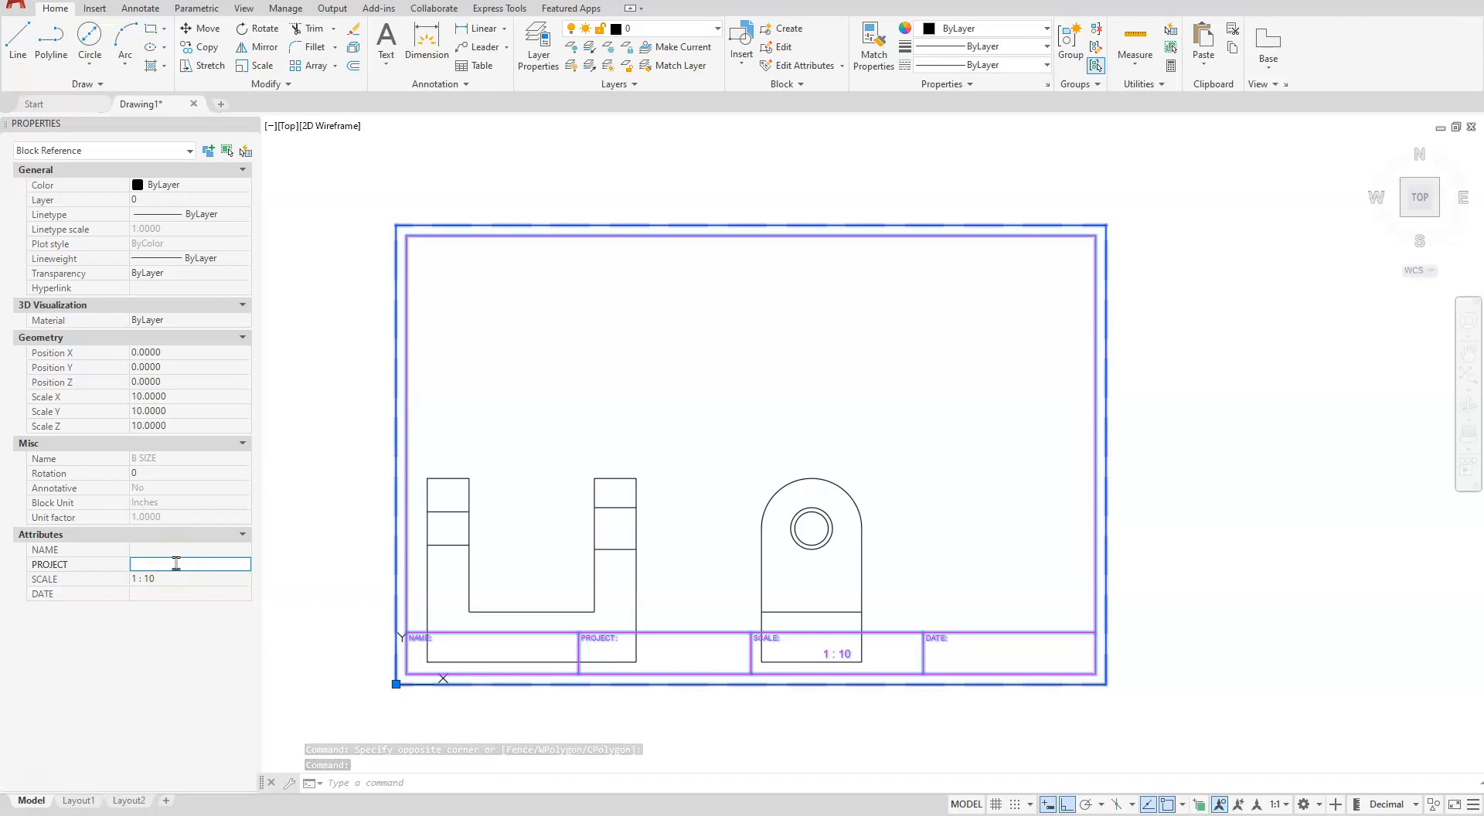
type("b")
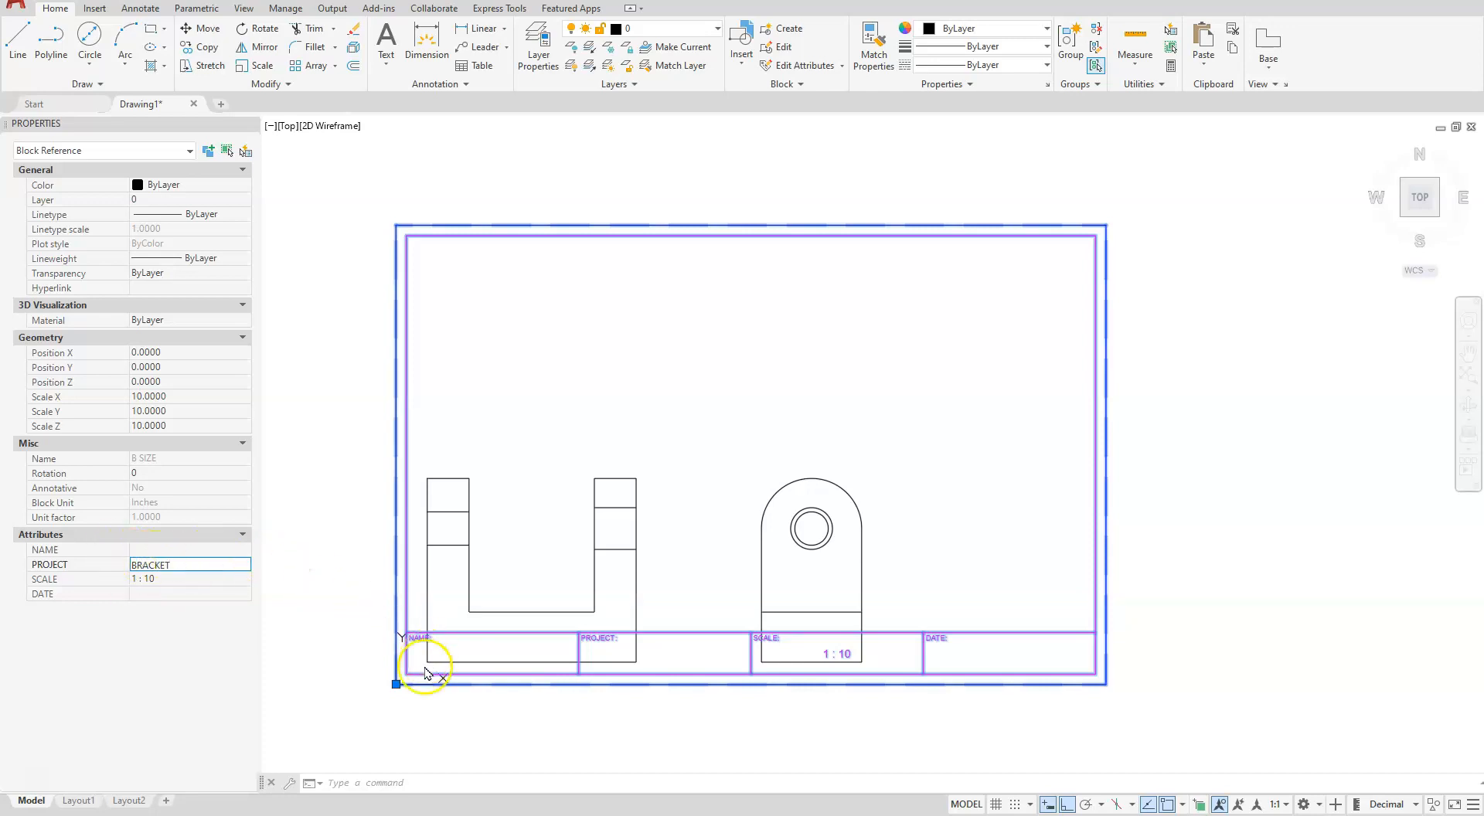
left_click(293, 569)
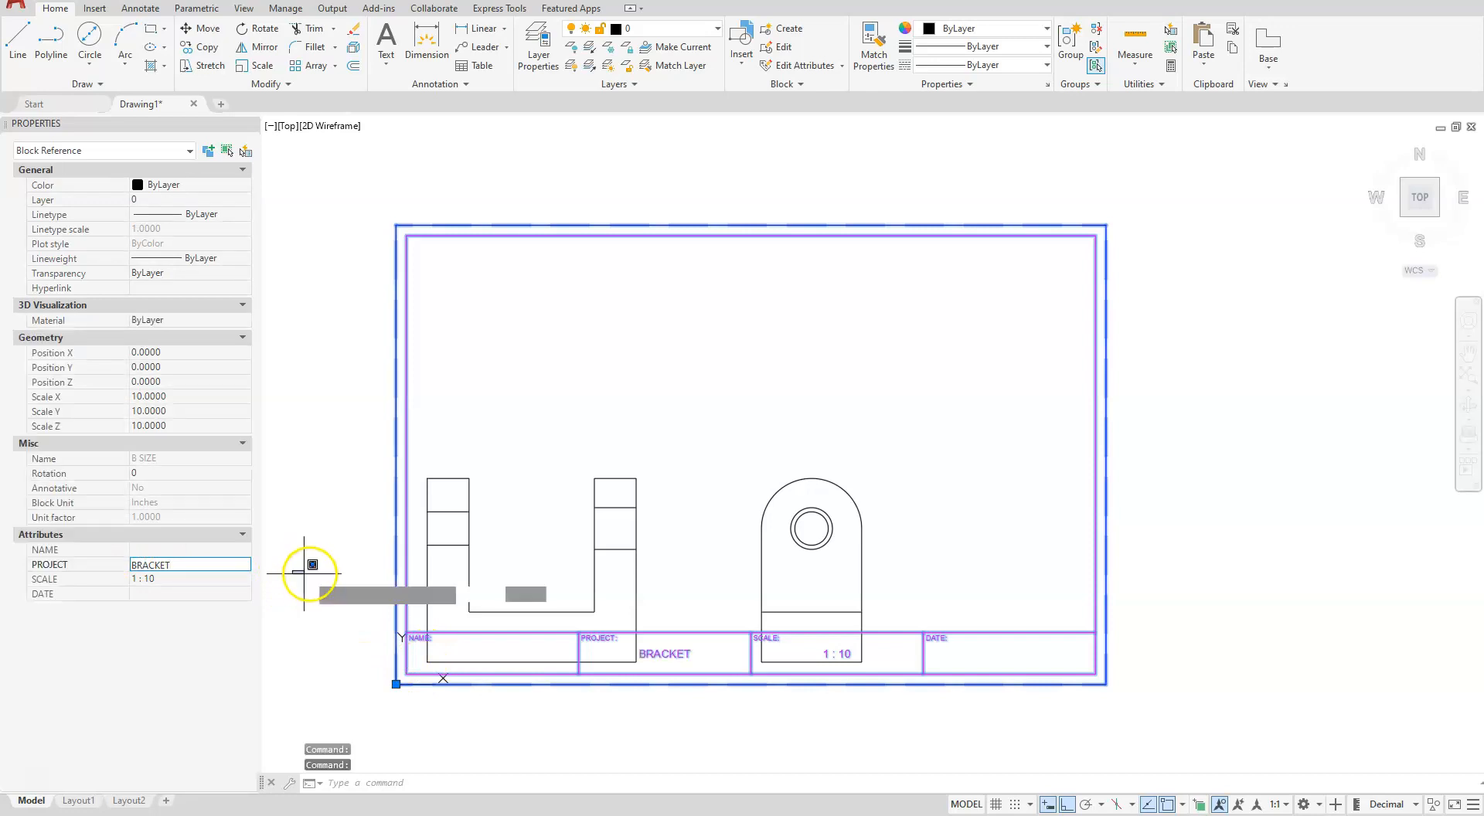
left_click(298, 571)
key("Escape")
key("Escape")
key("Escape")
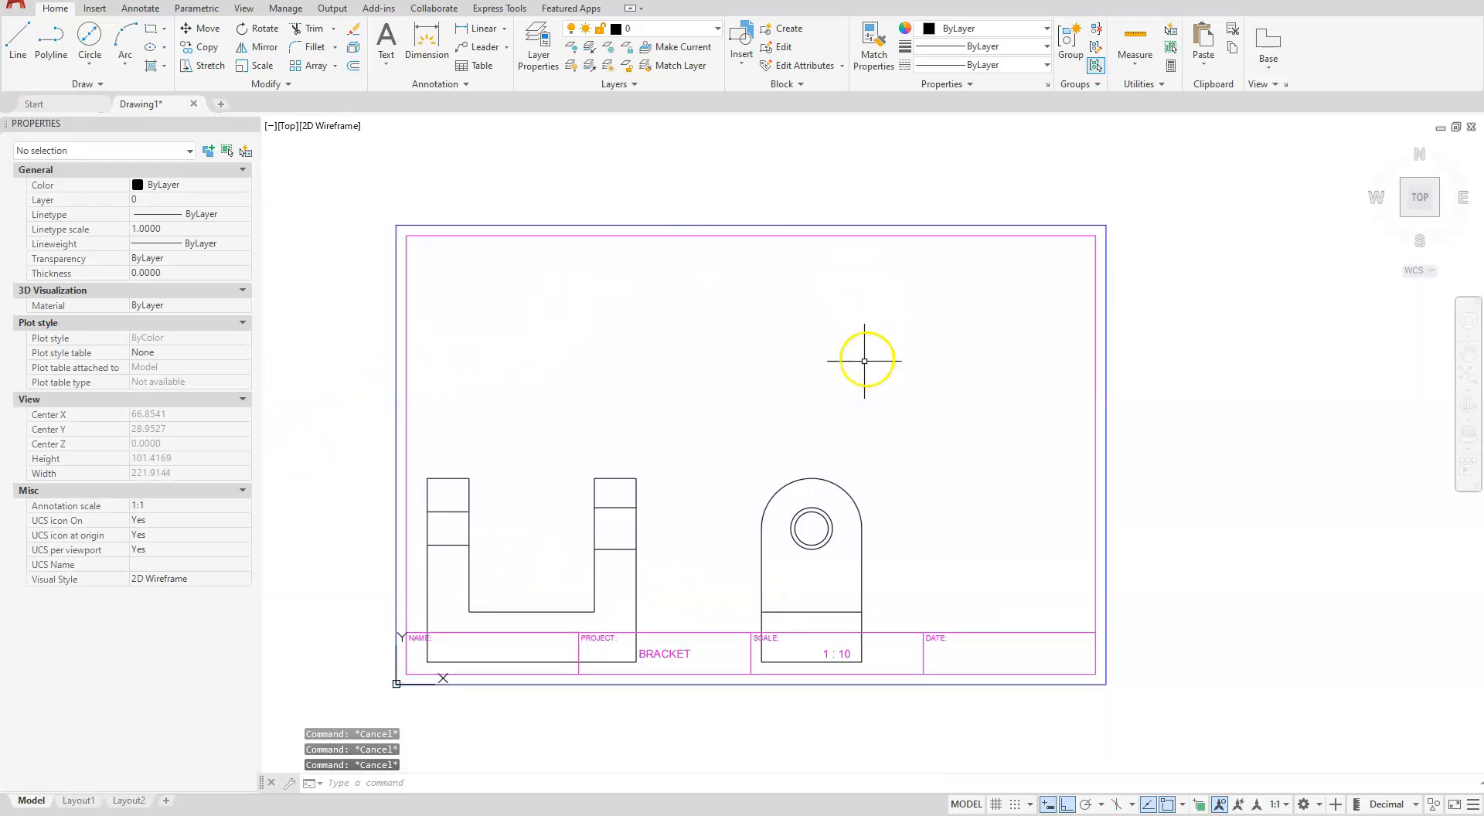
Set the global linetype scale to 10 with LTSCALE.
type("LTS")
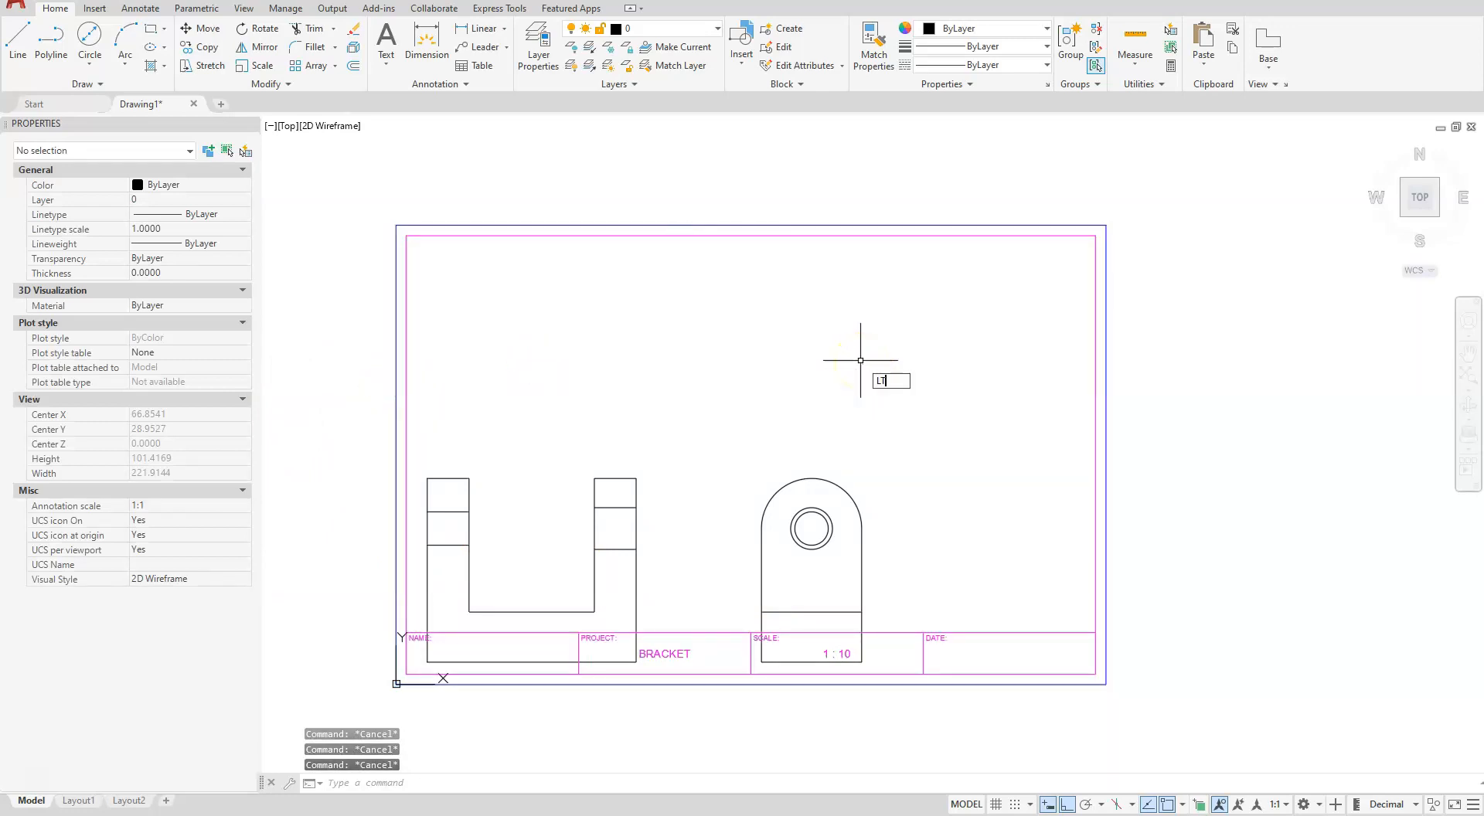
key("Return")
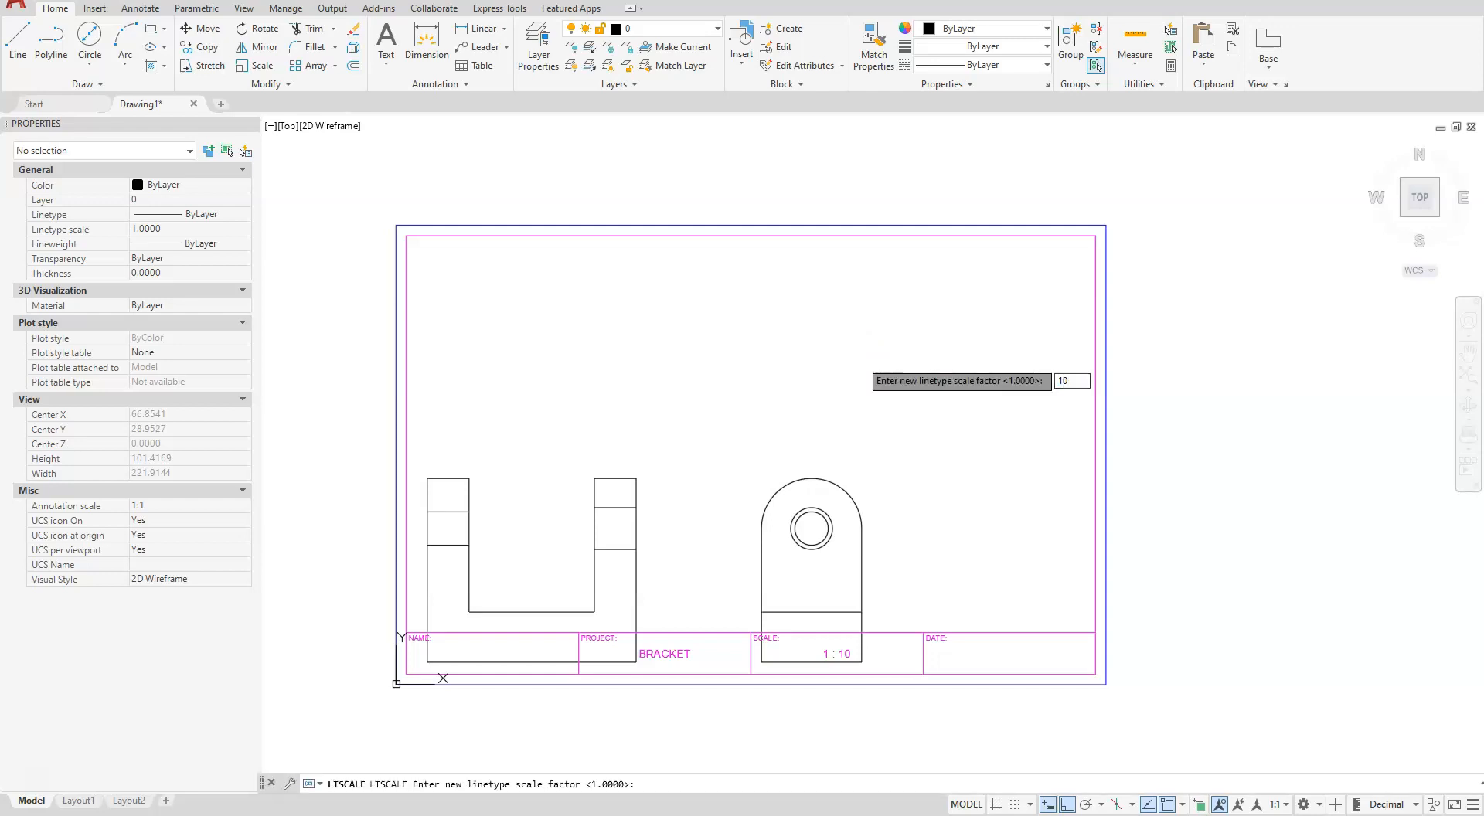
key("Return")
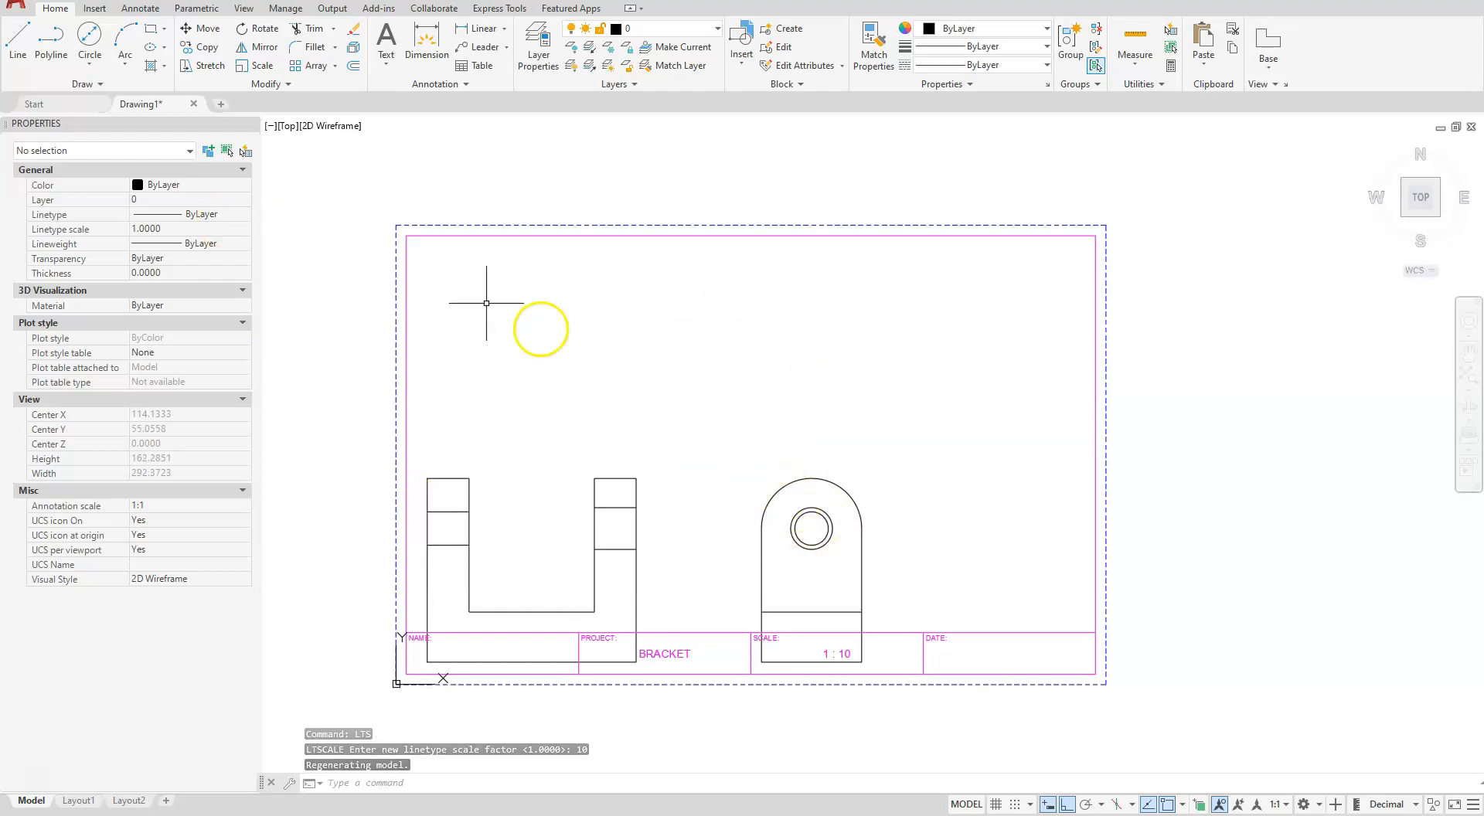
Move the front and side views together, with Ortho off, up and right into the border, clear of the title strip.
left_click(199, 31)
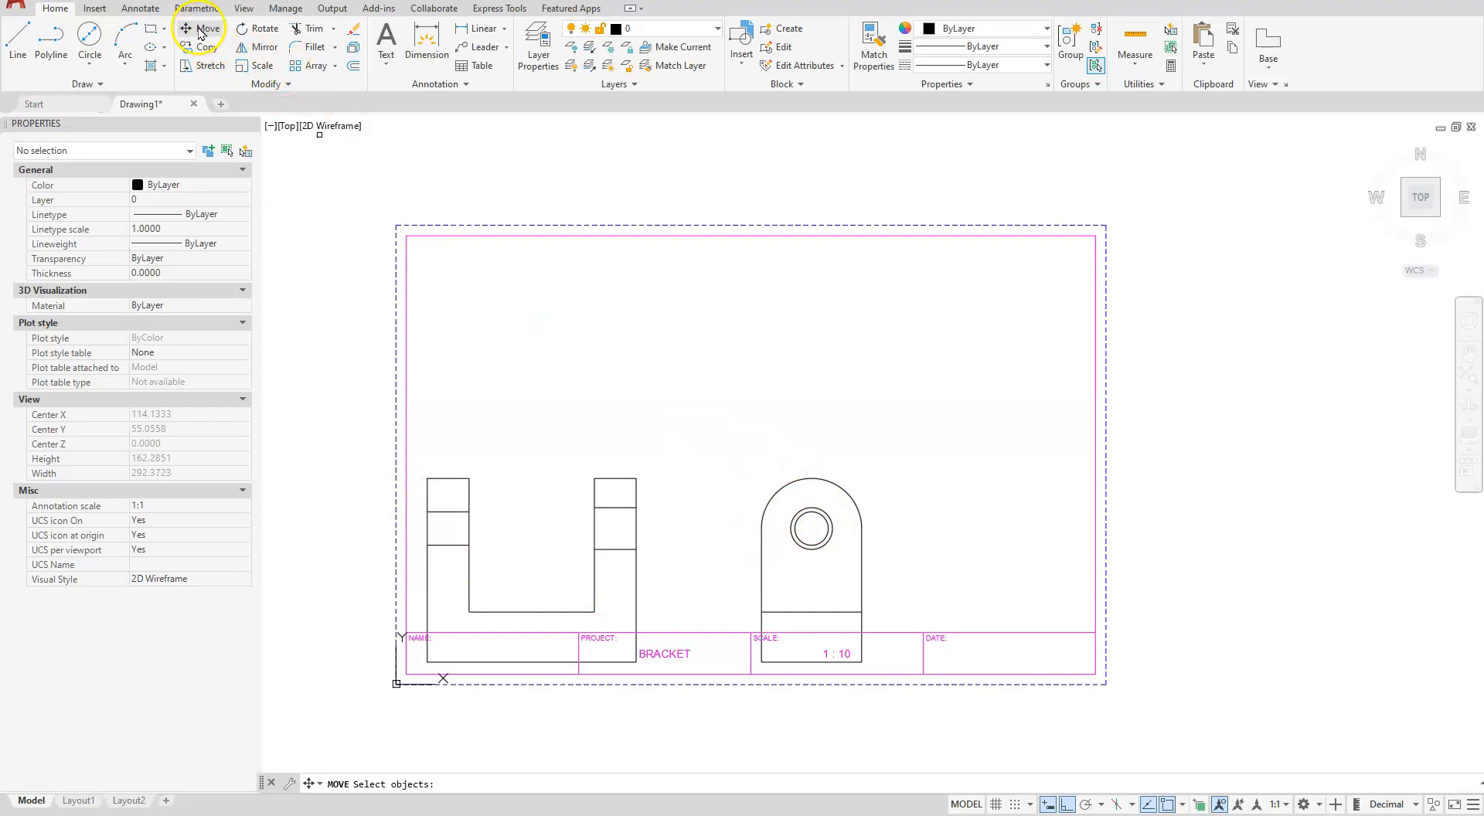
left_click(307, 378)
left_click(1070, 741)
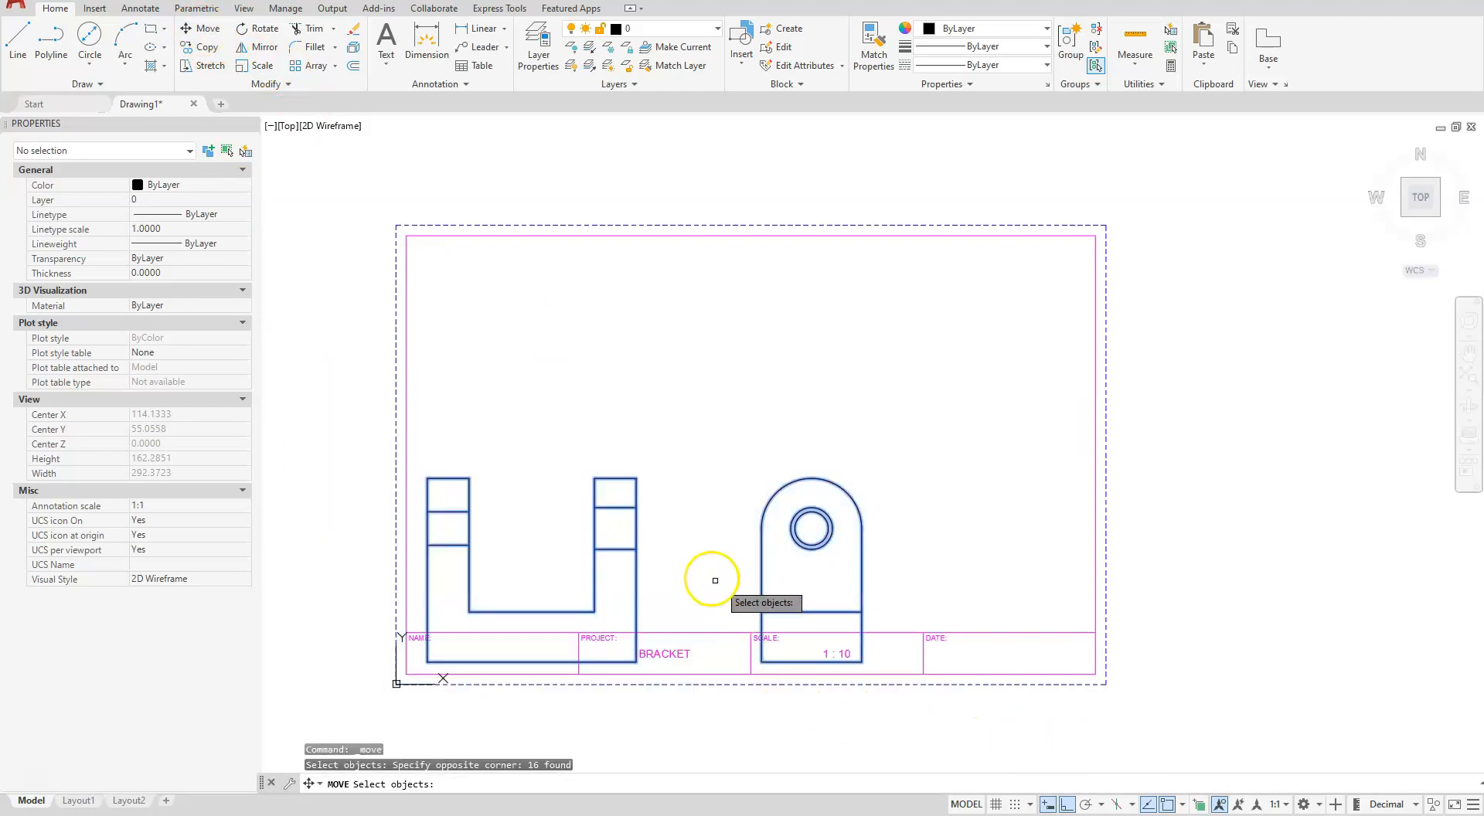
key("Return")
left_click(698, 551)
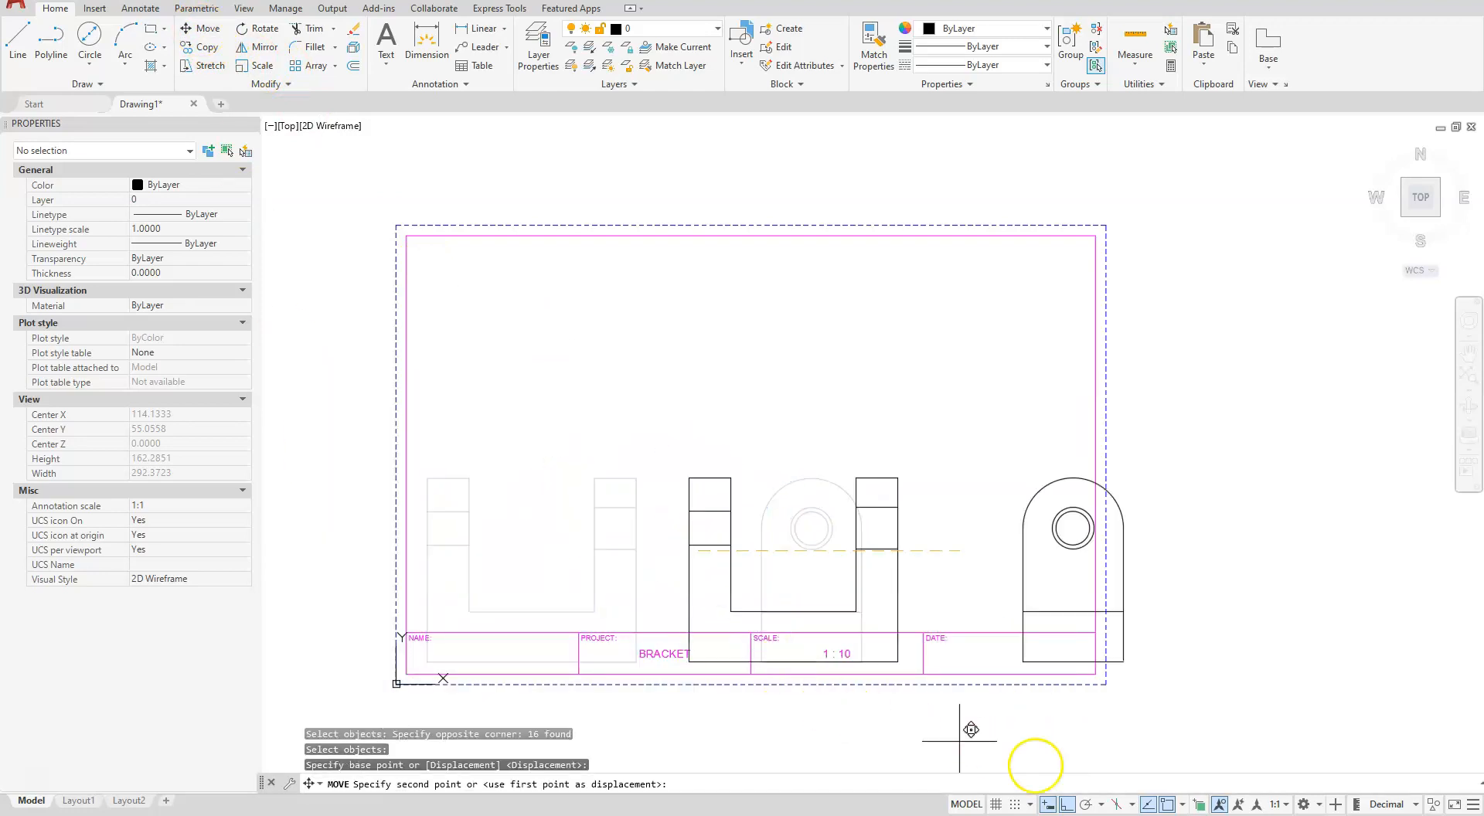
left_click(1066, 804)
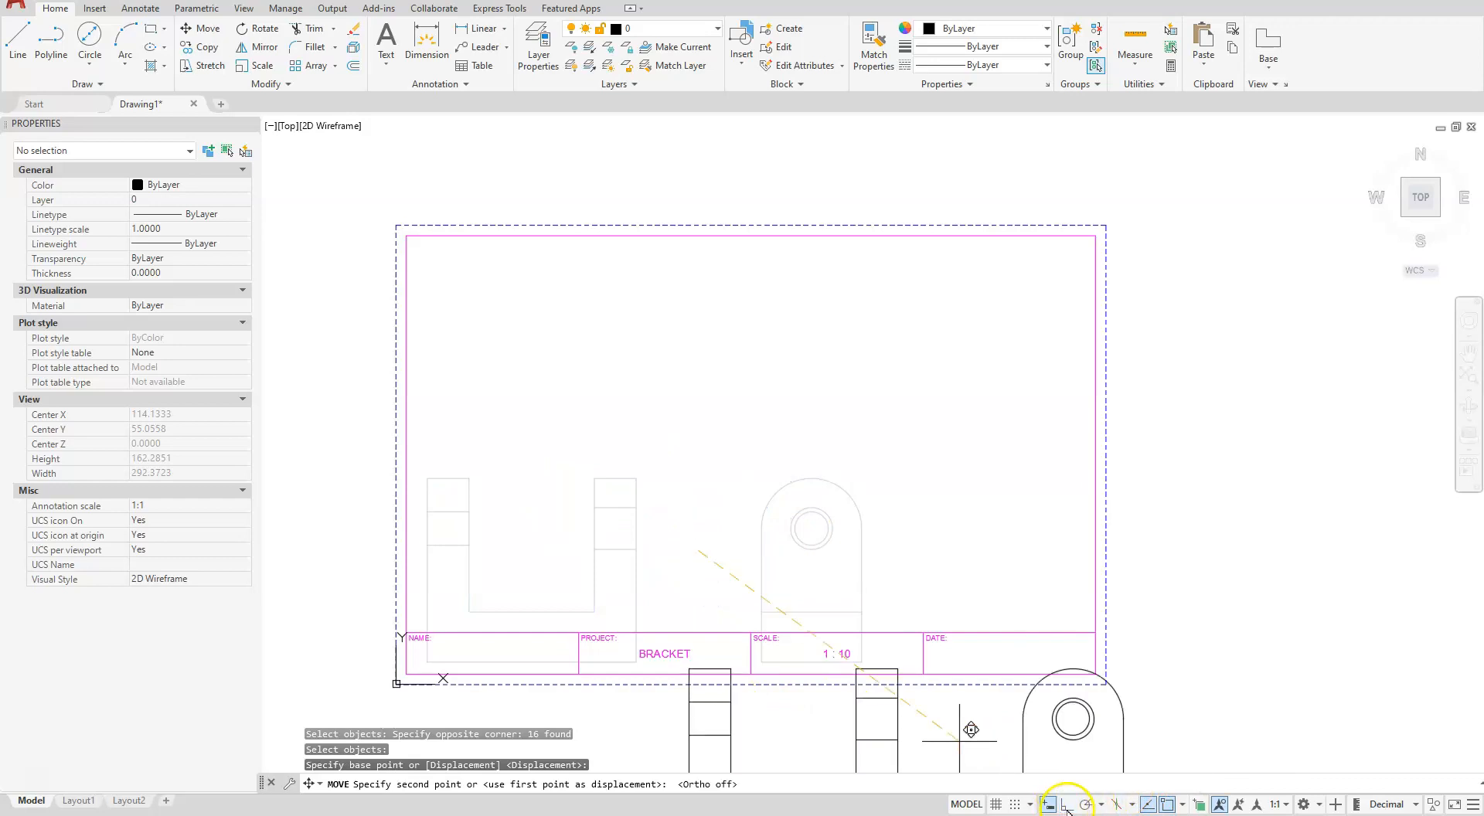
left_click(767, 471)
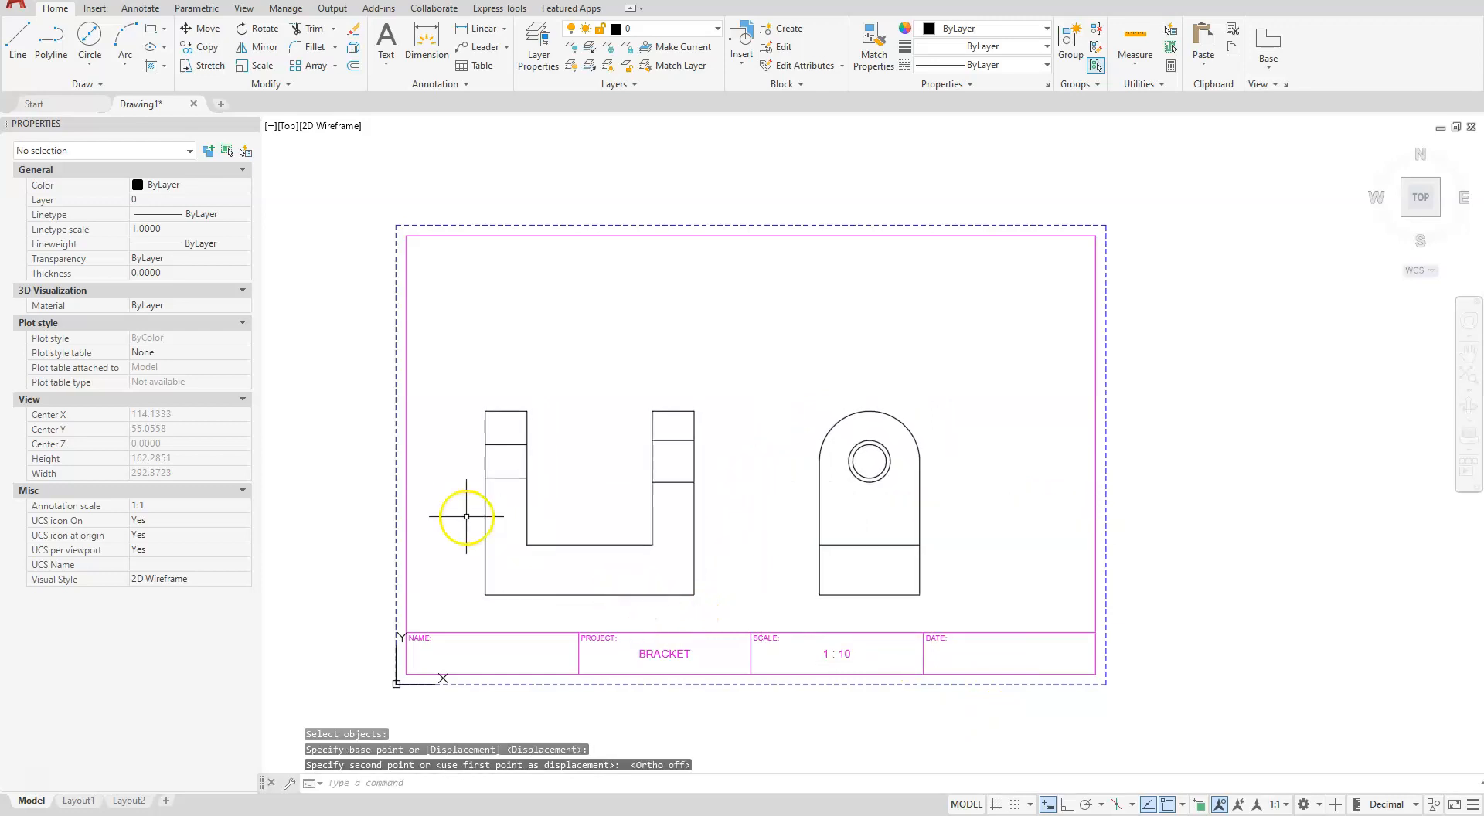
Assign the four hole edge lines in the front view and the side view's inner horizontal line to the Hidden layer, and deselect them.
left_click(504, 478)
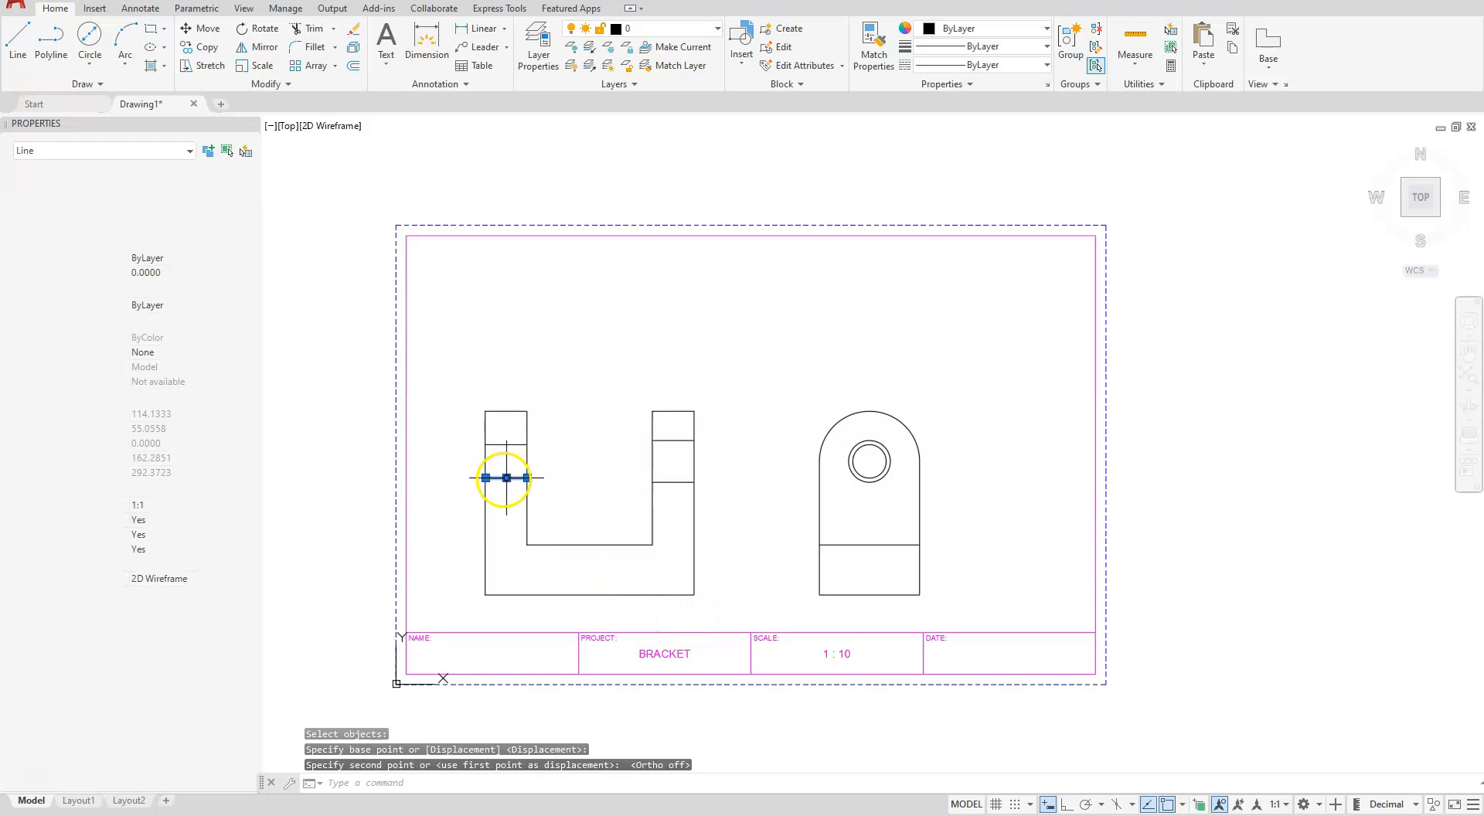
left_click(499, 429)
left_click(499, 491)
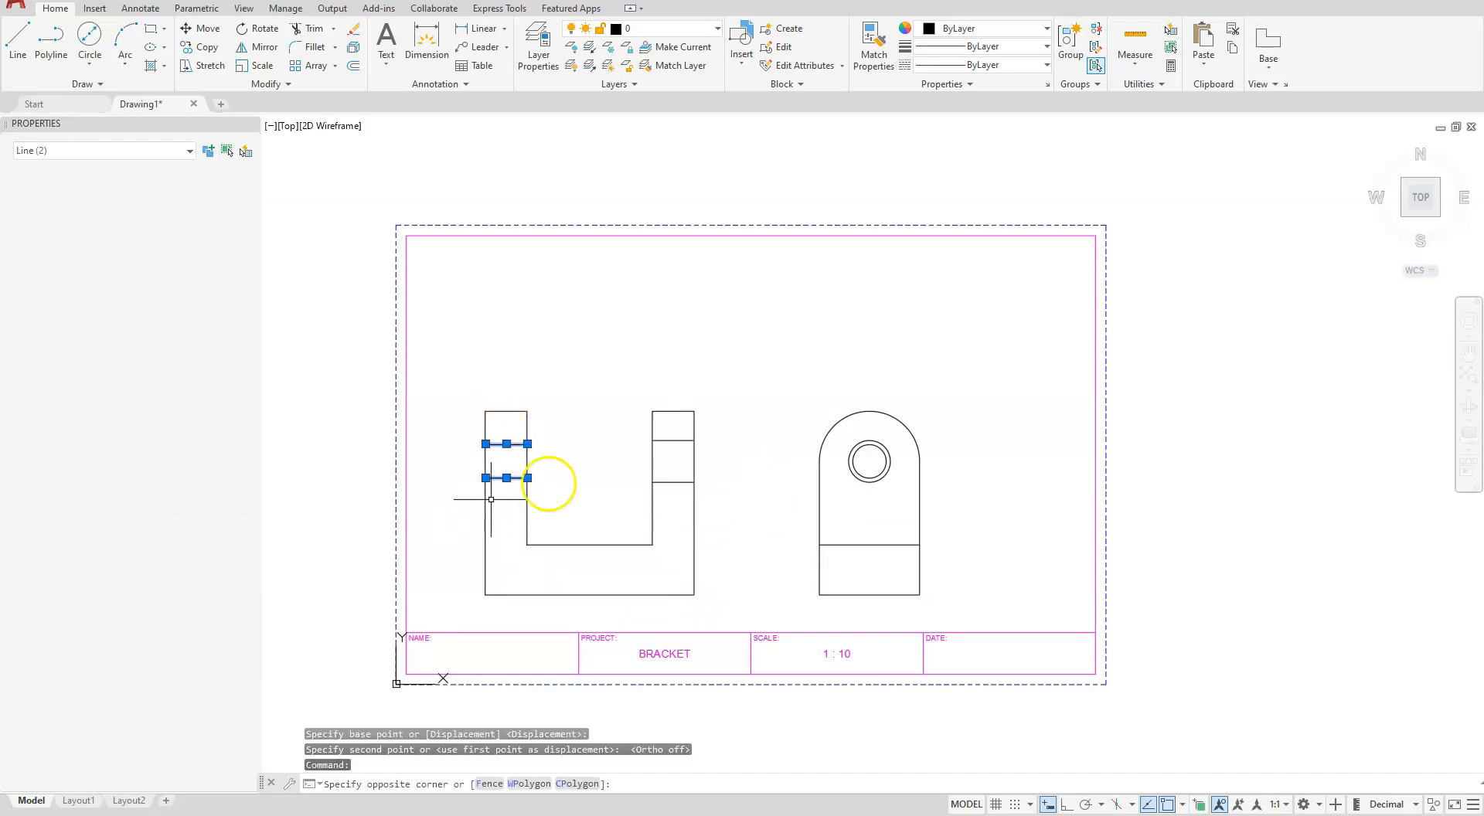
left_click(683, 431)
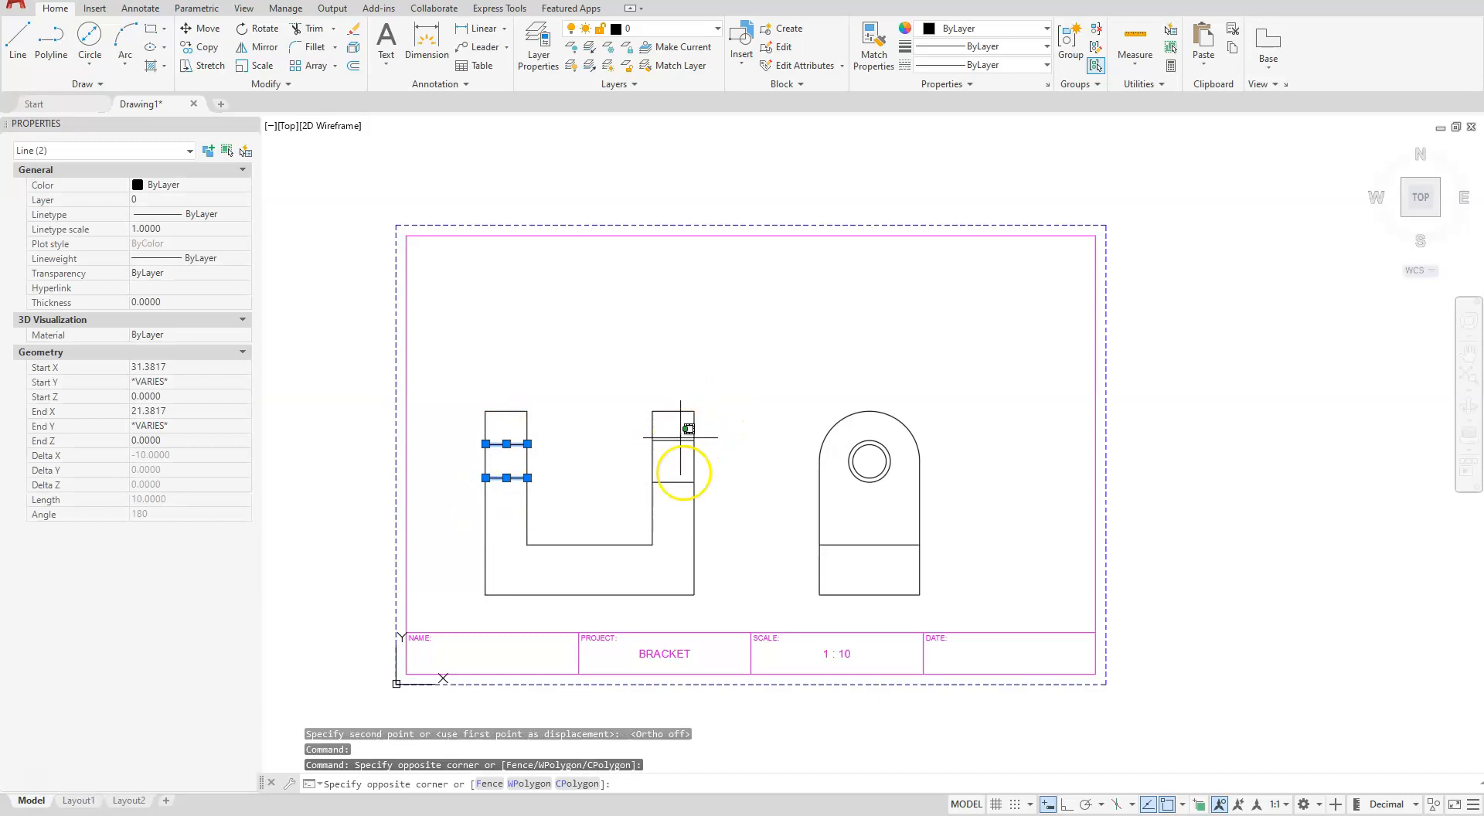
left_click(676, 498)
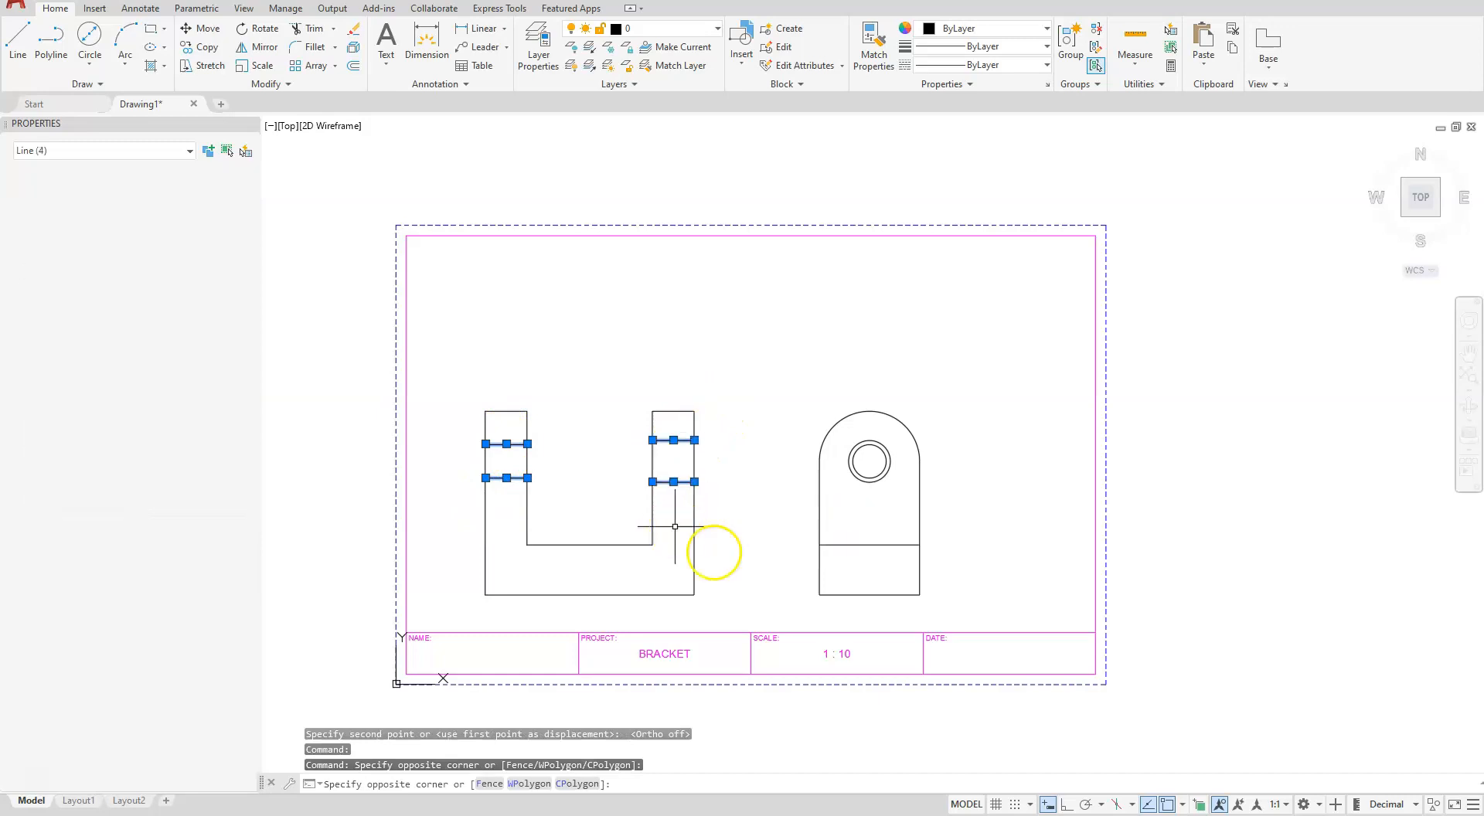
left_click(855, 545)
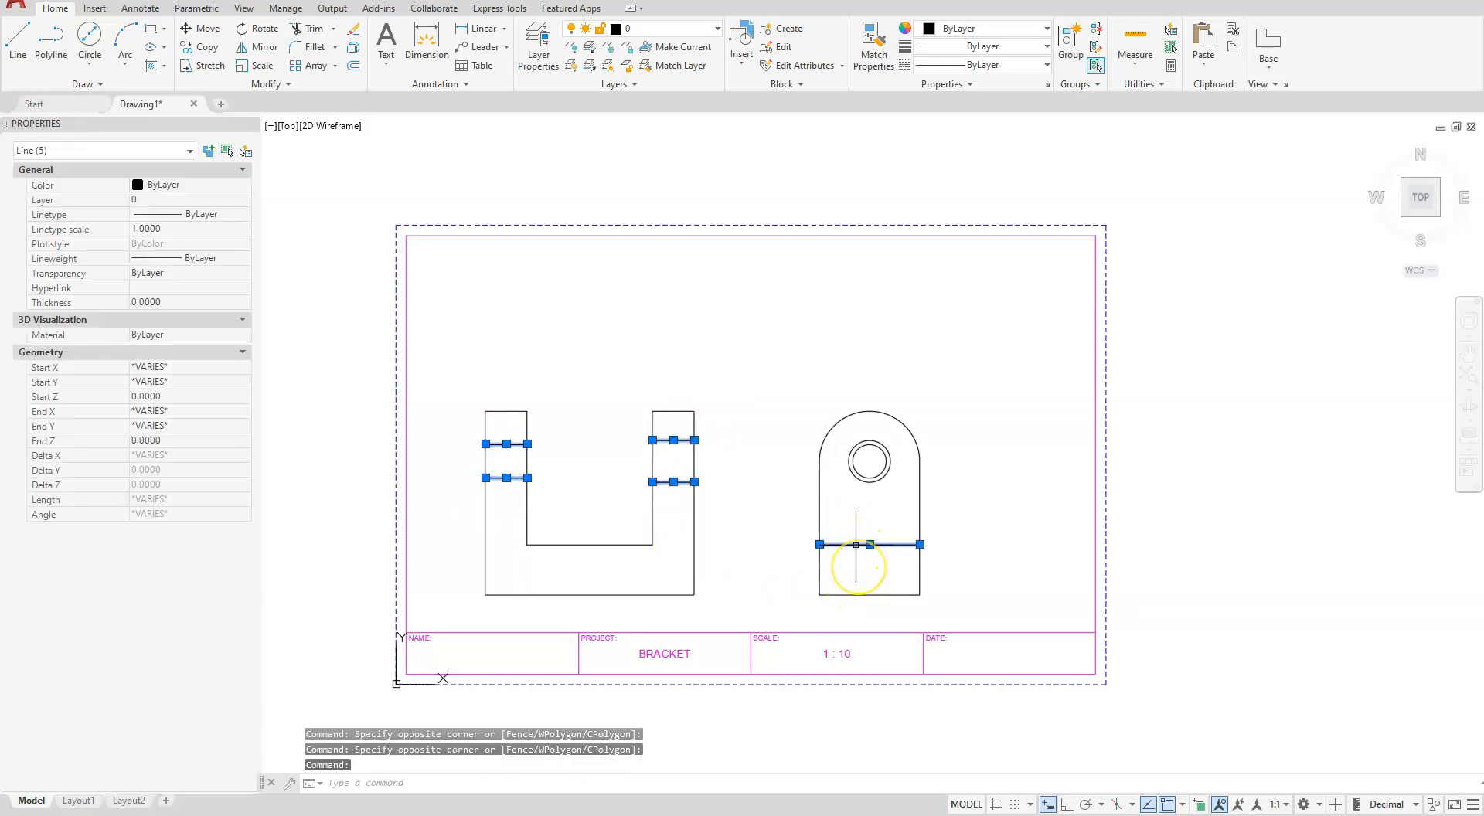
left_click(162, 202)
left_click(162, 207)
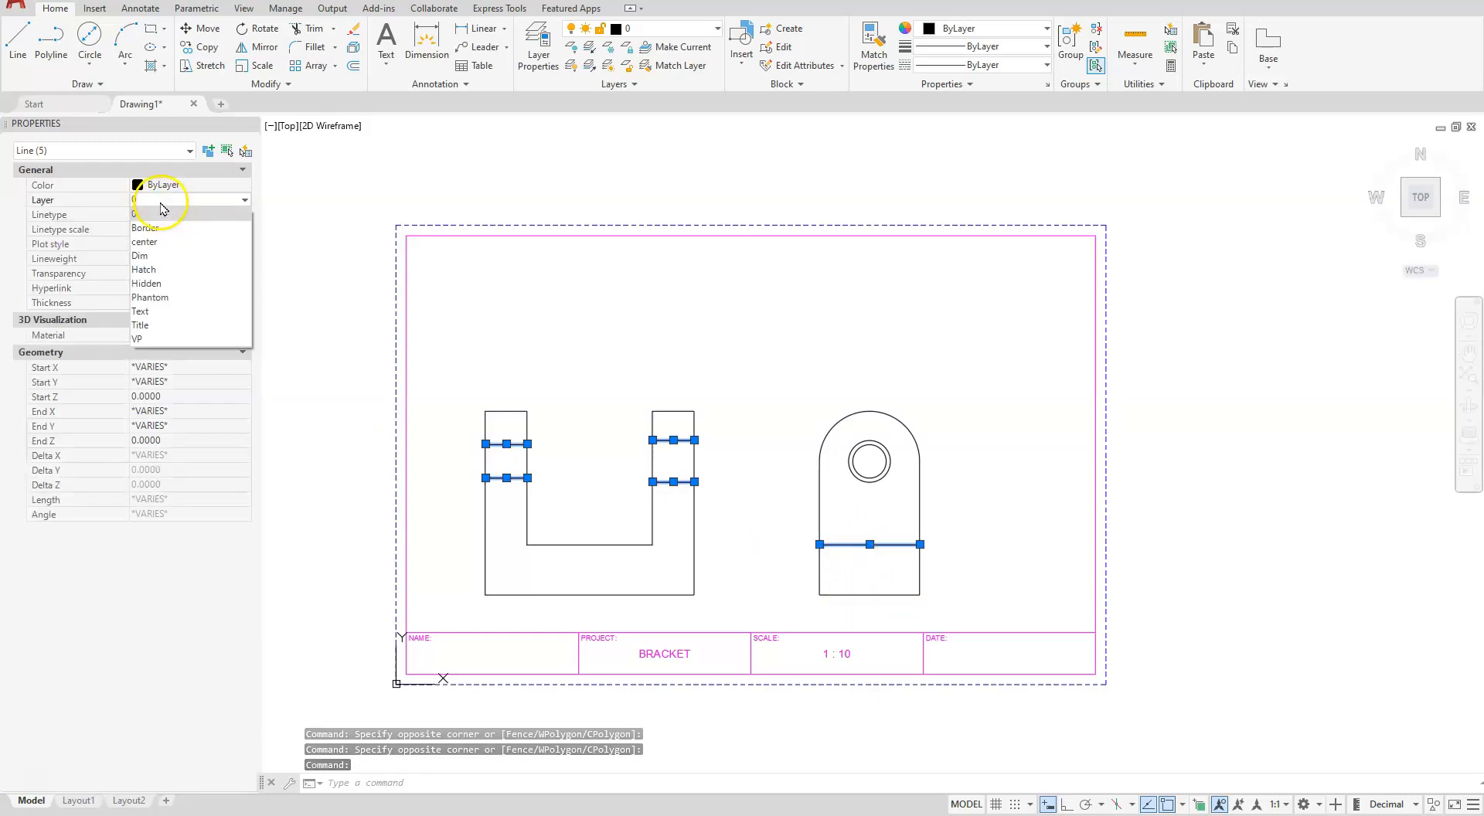
left_click(146, 284)
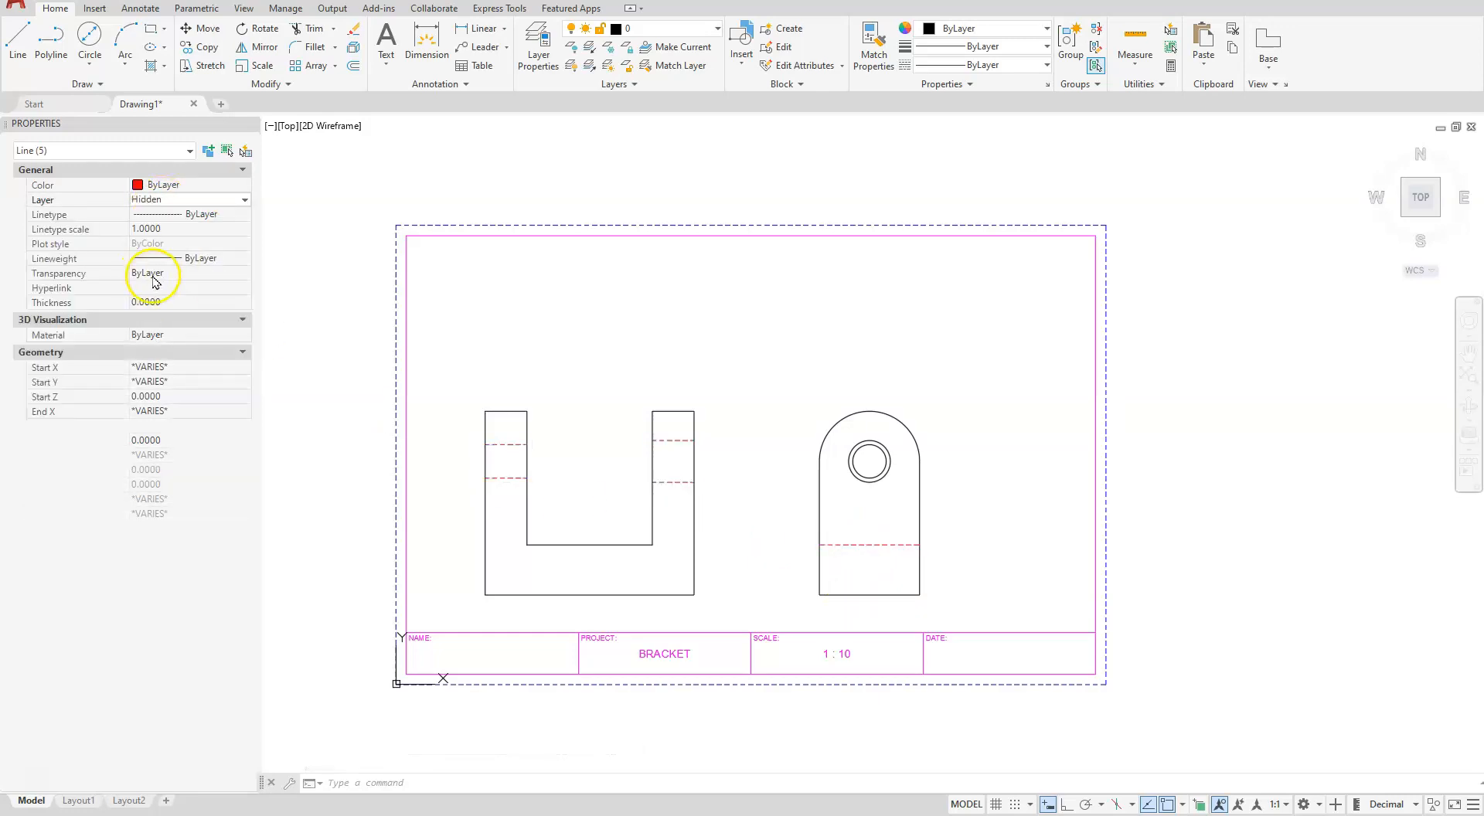
key("Escape")
key("Escape")
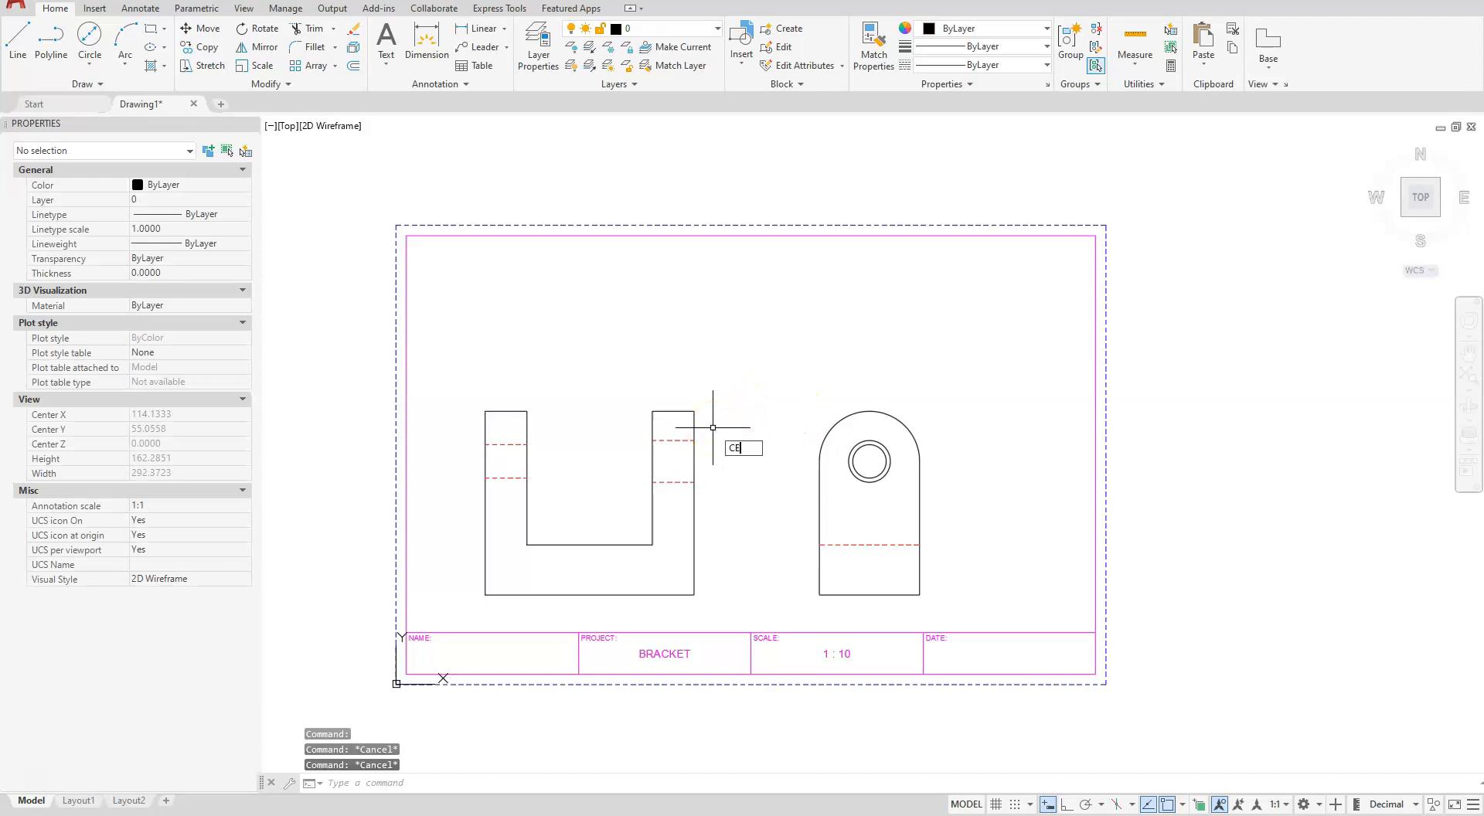
Set the CENTERLAYER system variable to CENTER for new center marks and centerlines.
type("A")
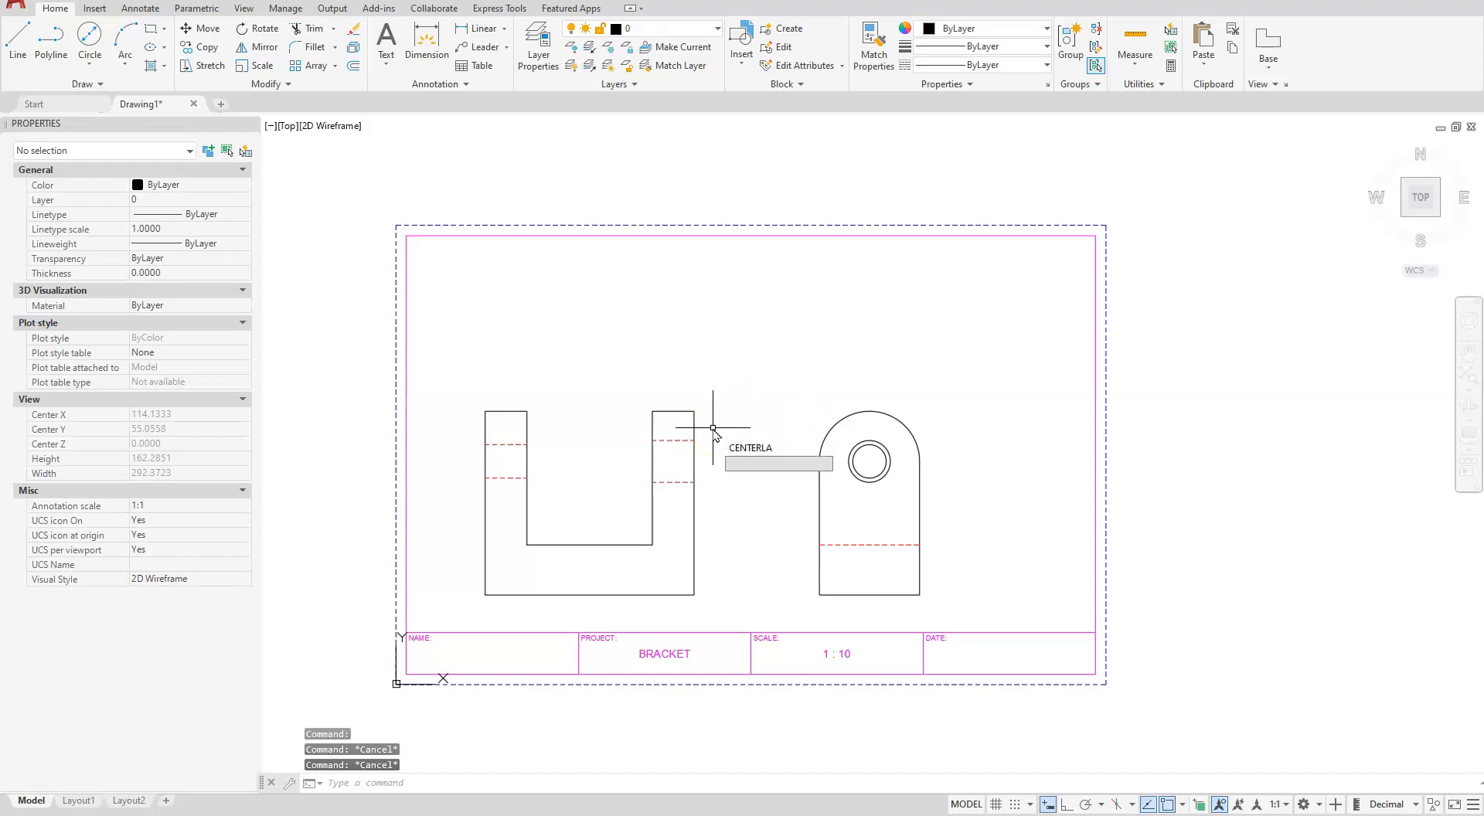
type("YER")
key("Return")
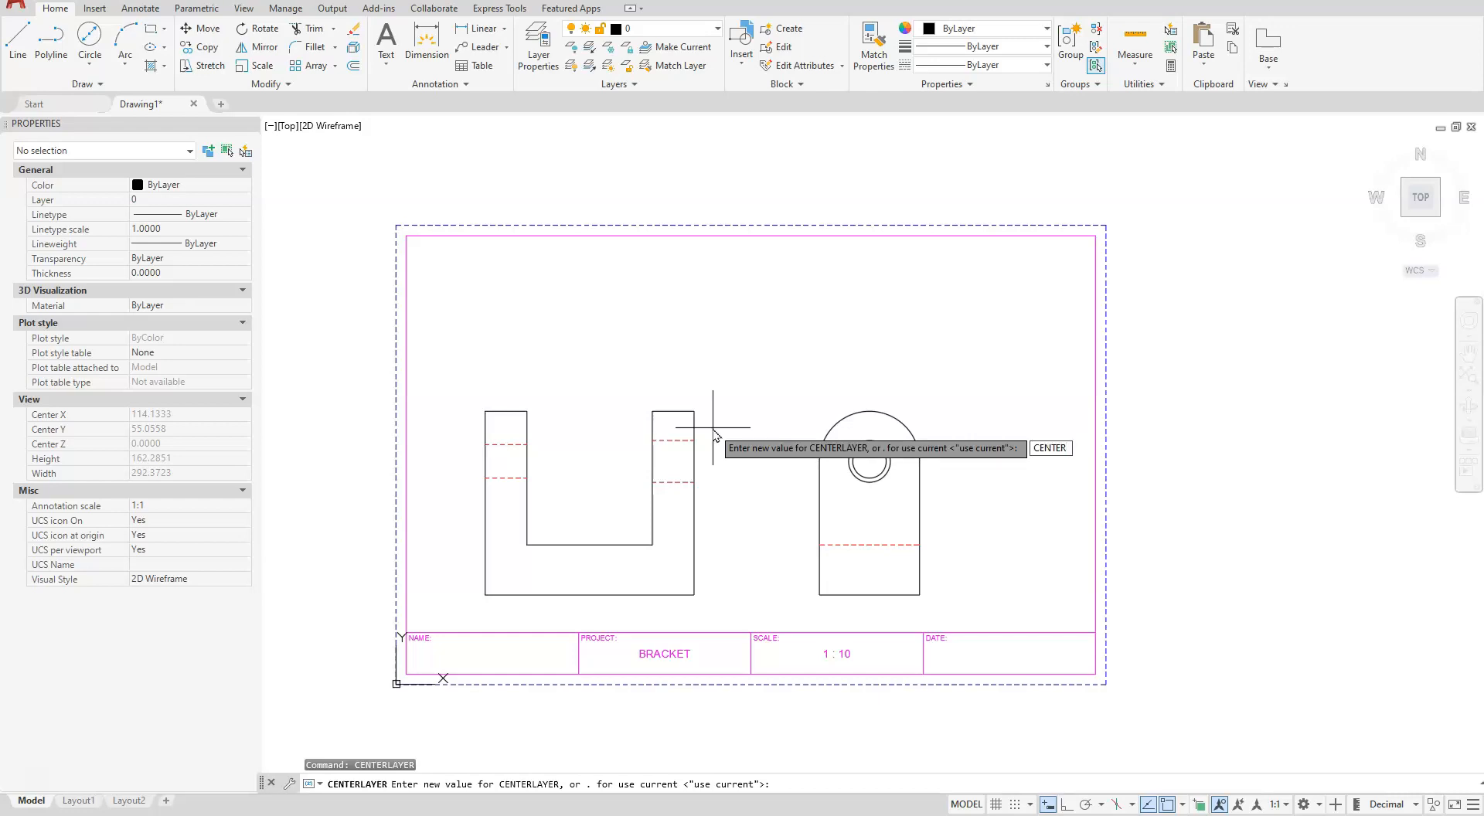
key("Return")
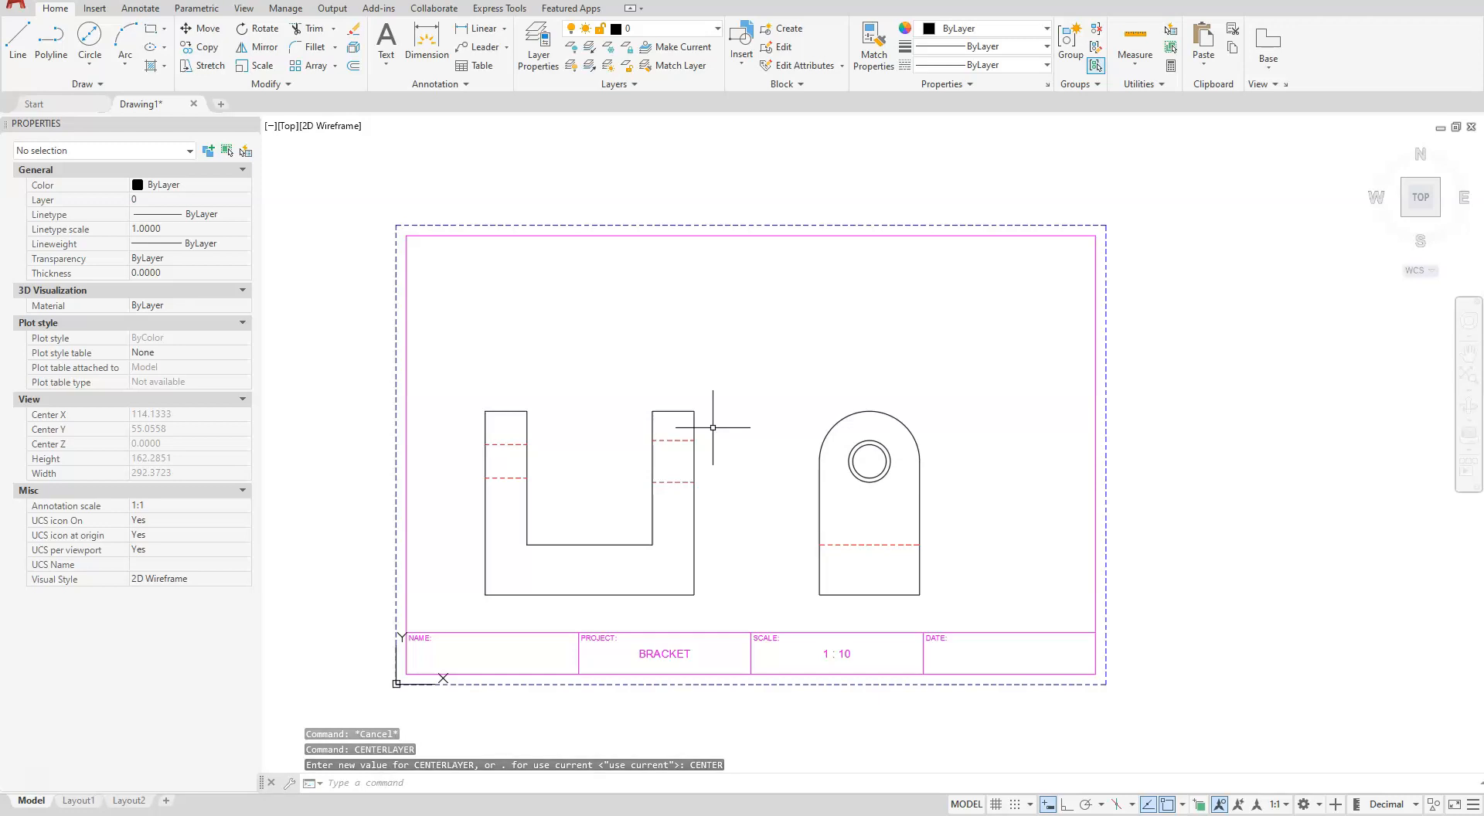
Set the centerline extension length to 5 with the CENTEREXE system variable.
type("CENTER")
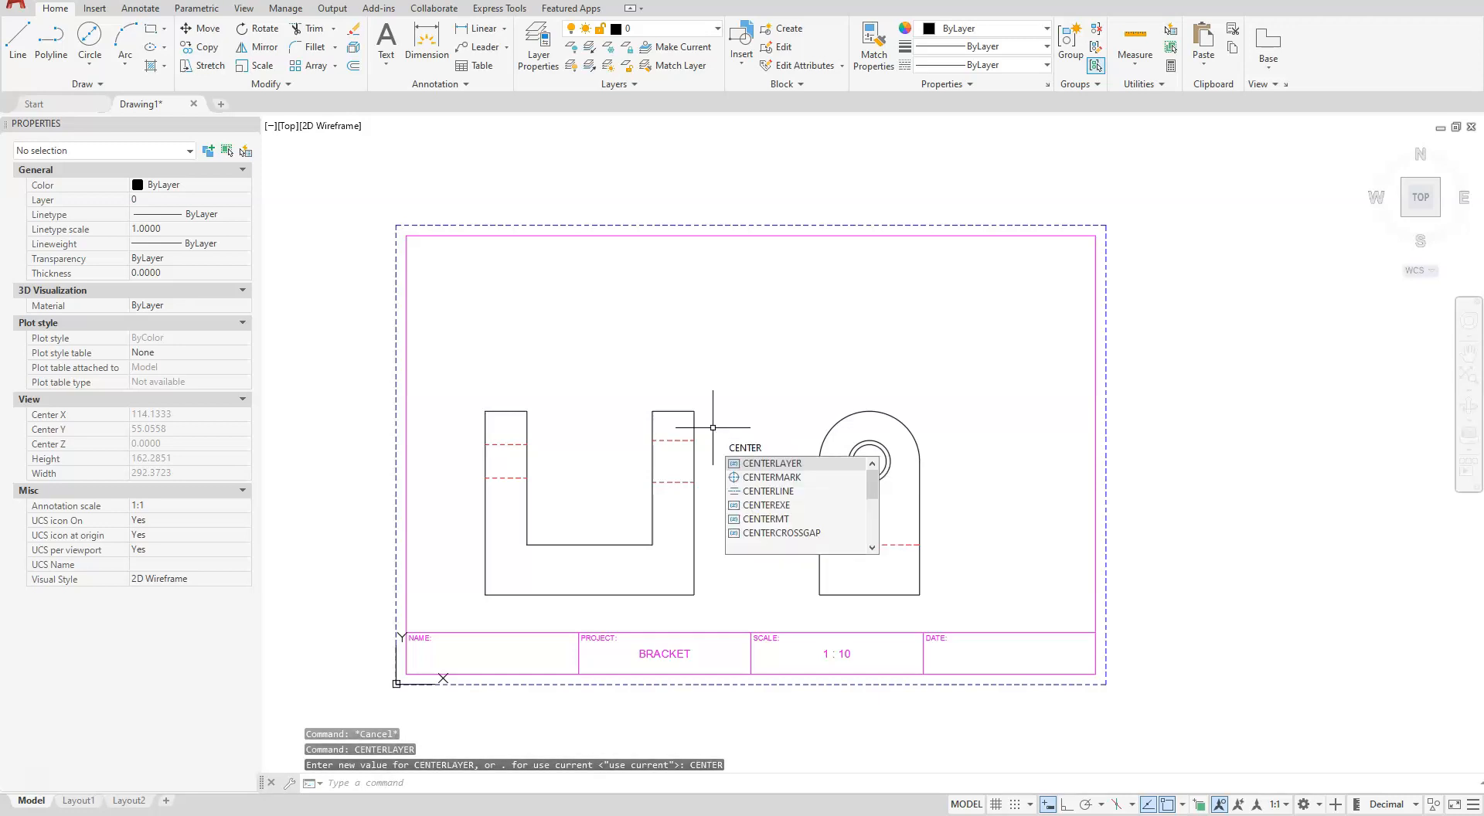
type("EXE")
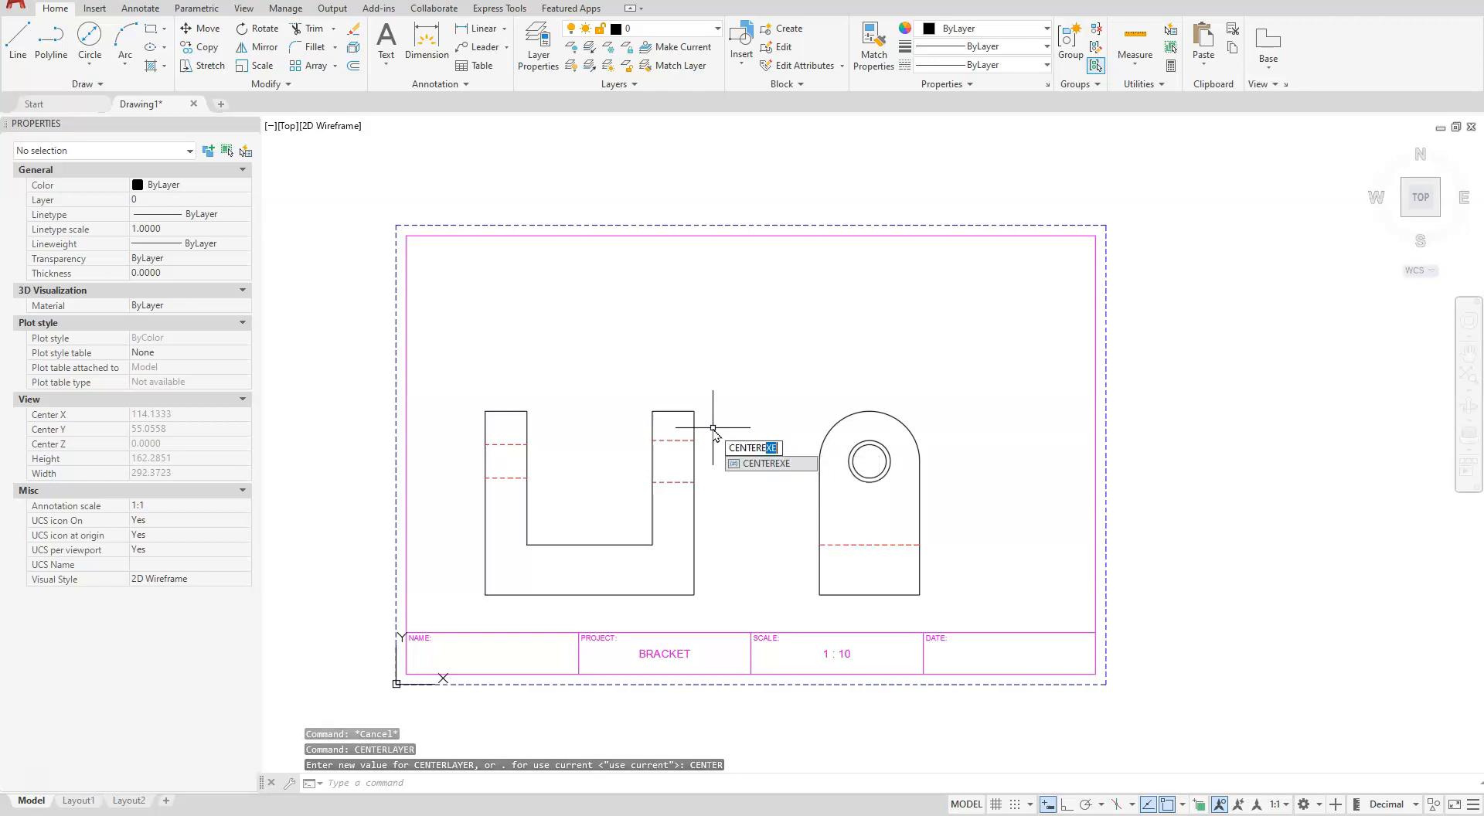
key("Return")
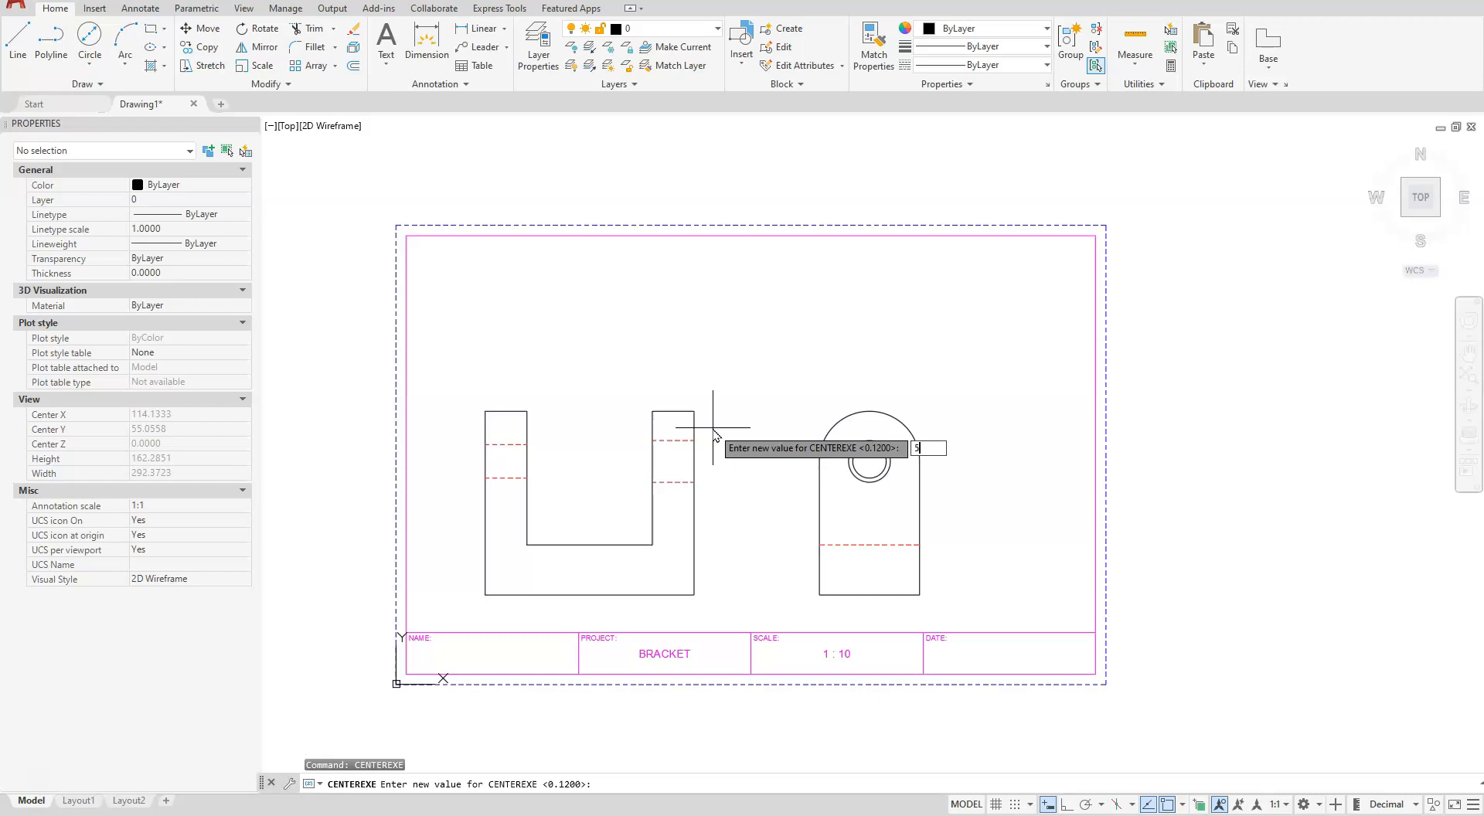
key("Return")
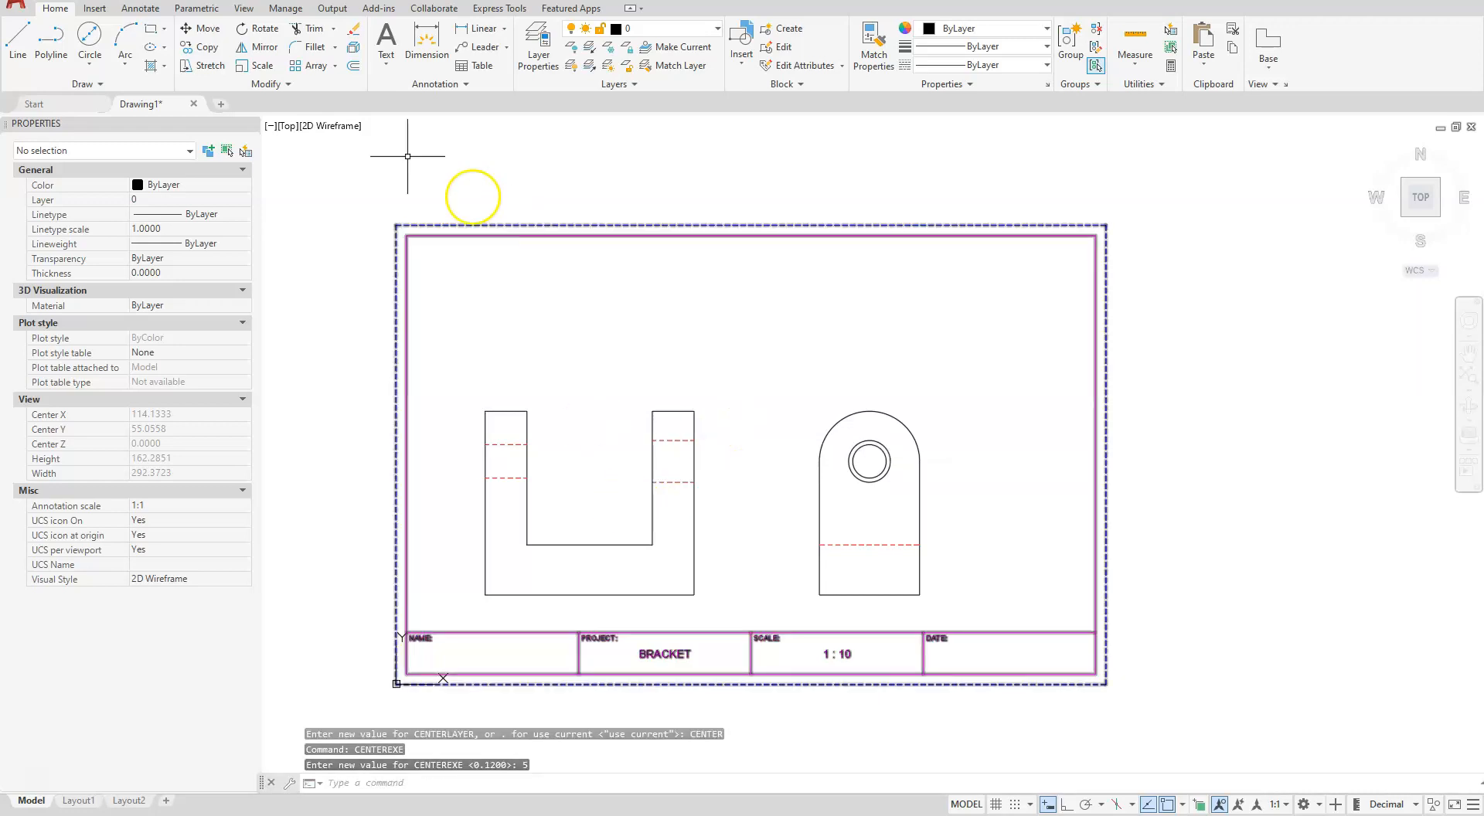
Try a center mark on the side view's hole circle and leave the Center Mark command.
left_click(139, 9)
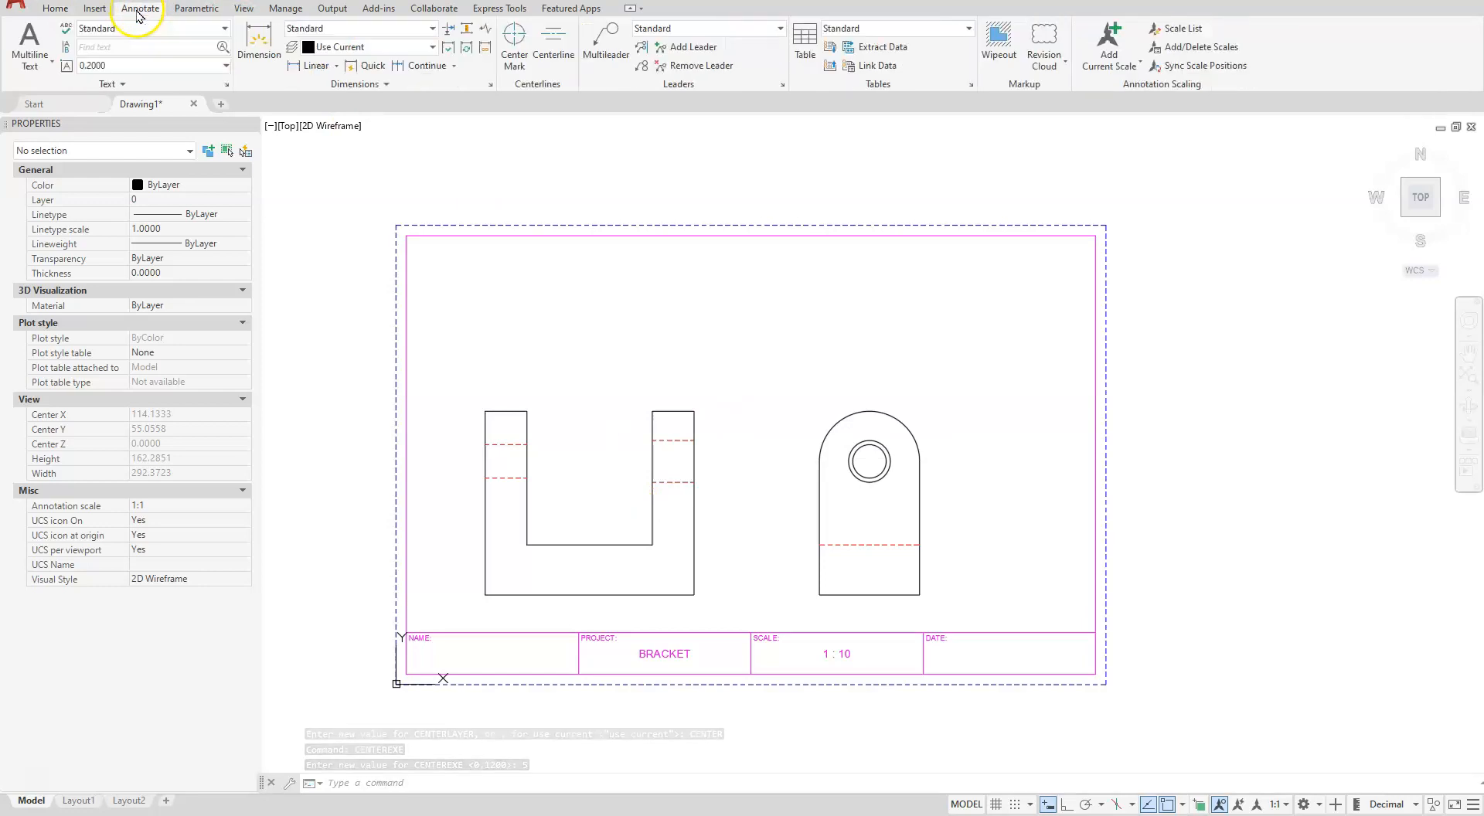
left_click(514, 48)
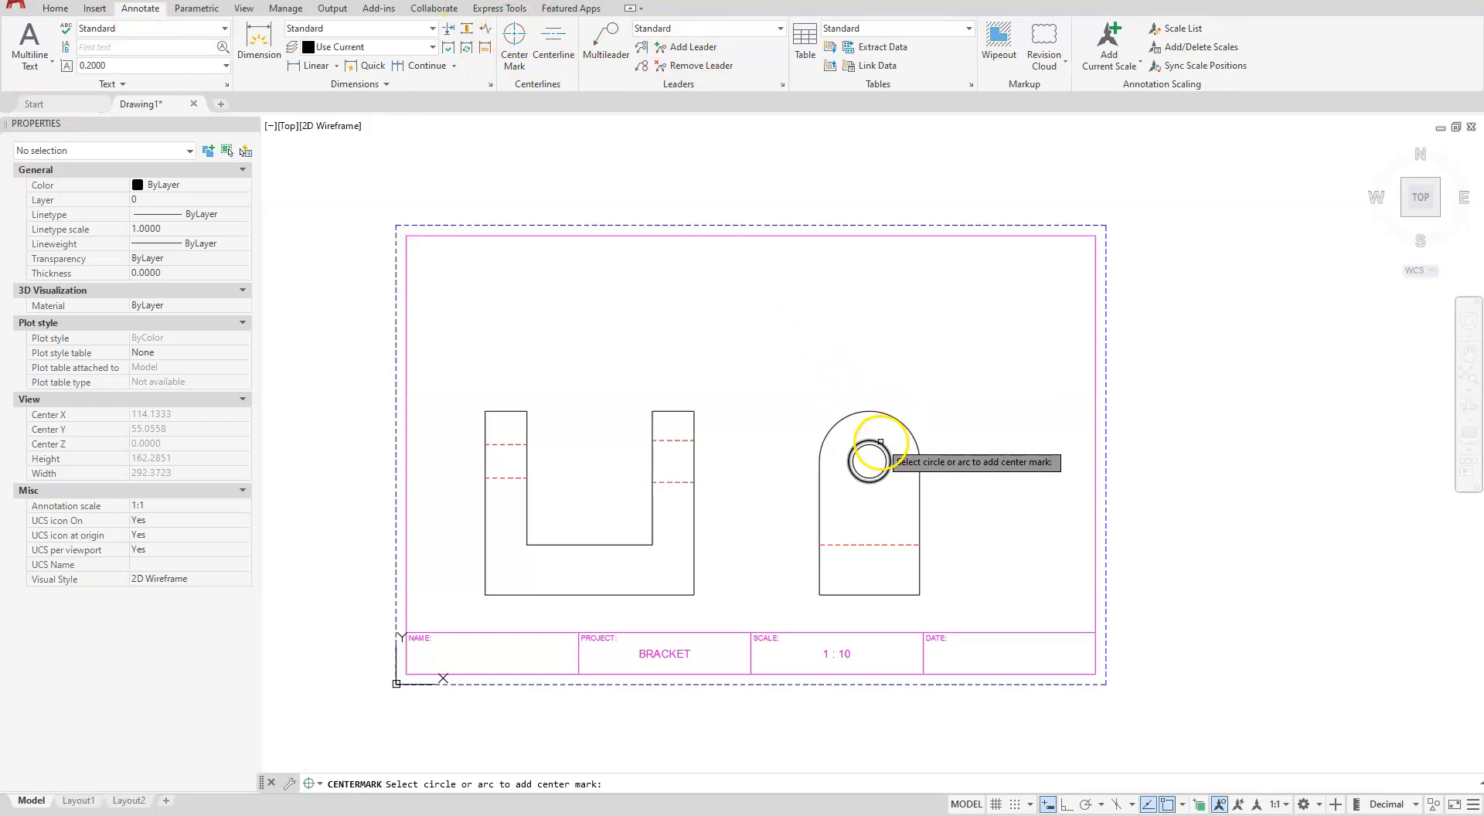
left_click(868, 461)
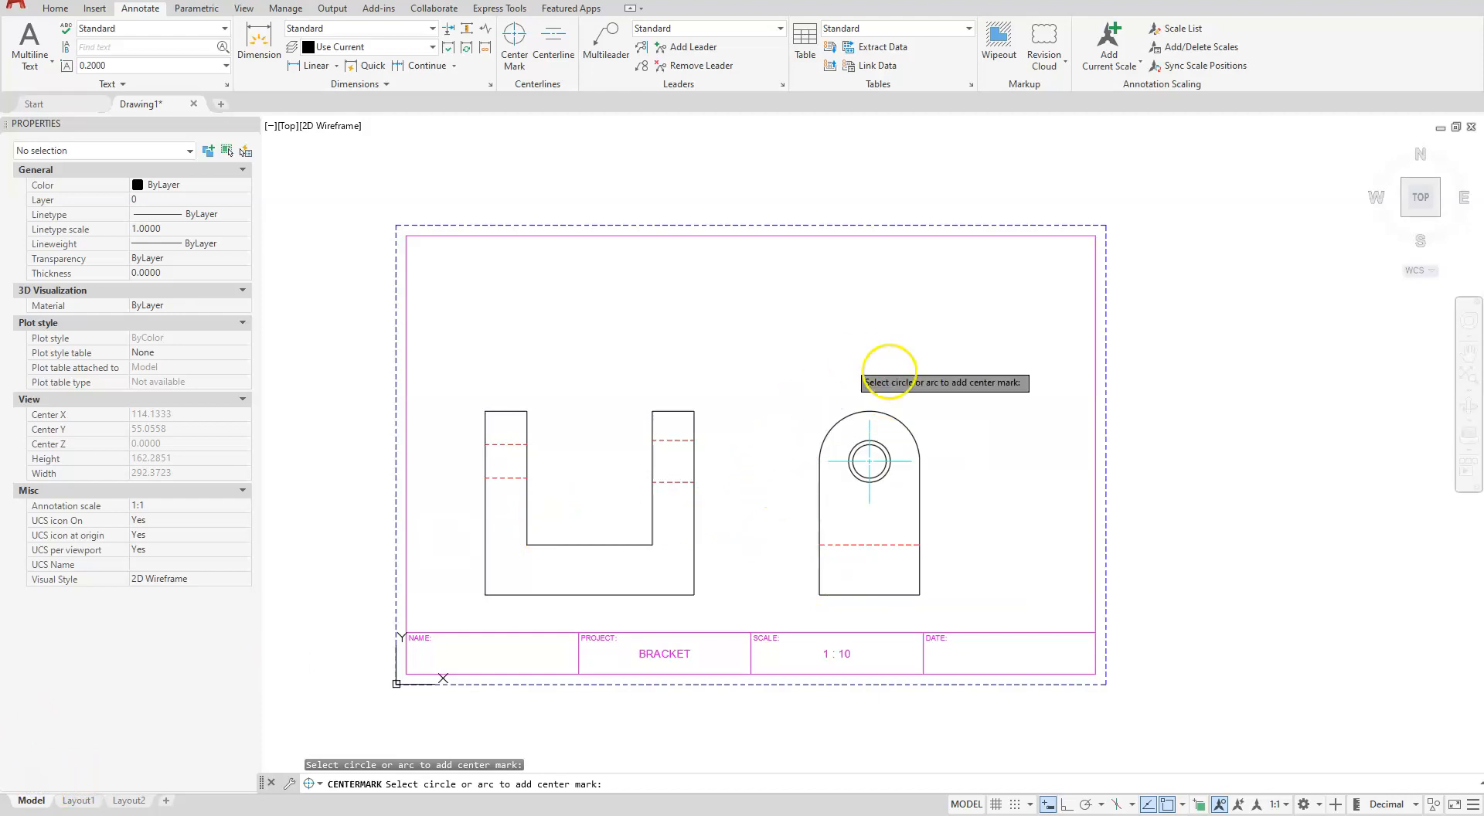
key("Escape")
key("Escape")
key("Escape")
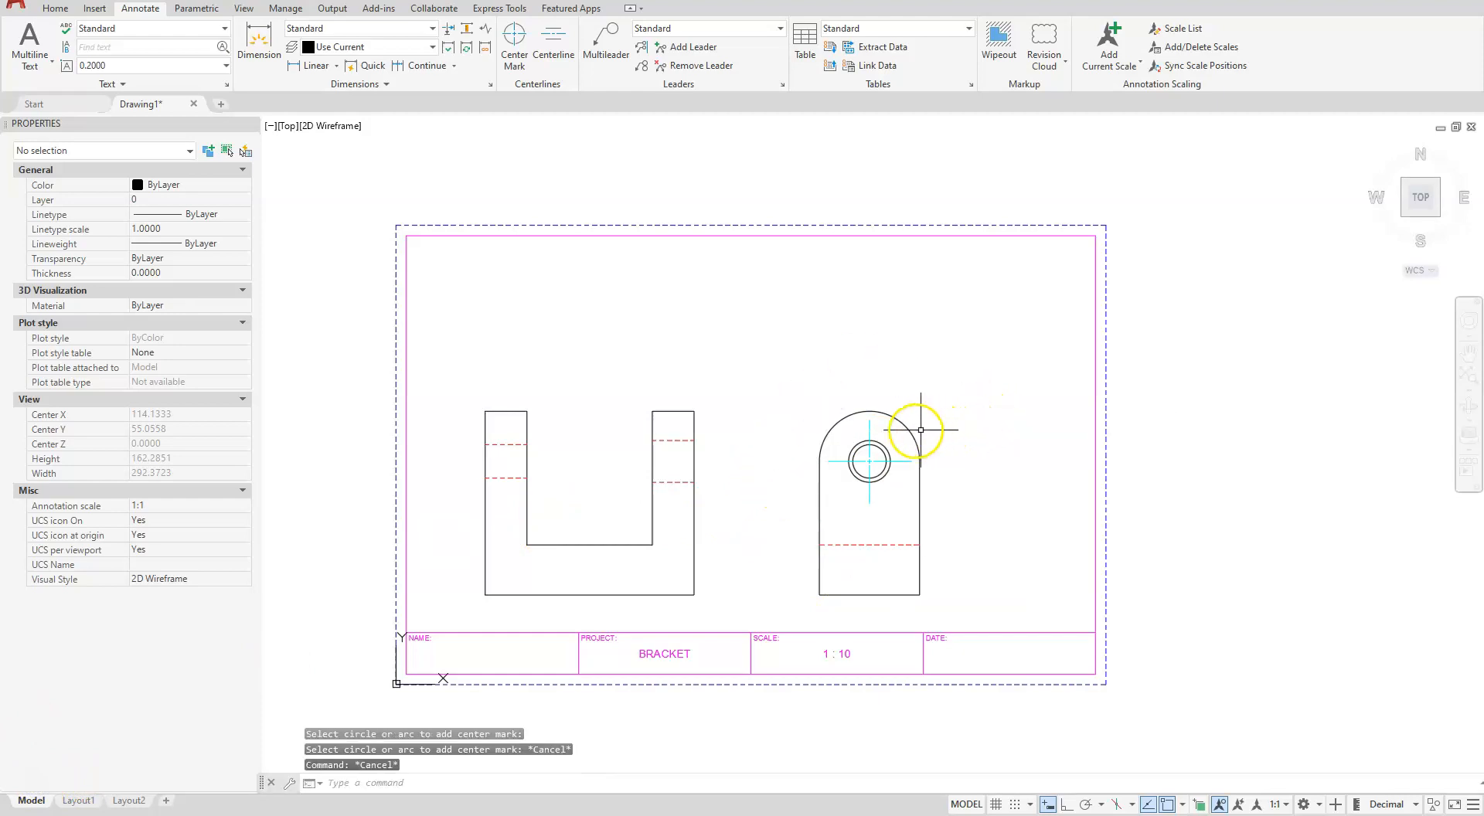
Erase the hole circle's center mark and add one based on the side view's rounded outer arc.
left_click(870, 429)
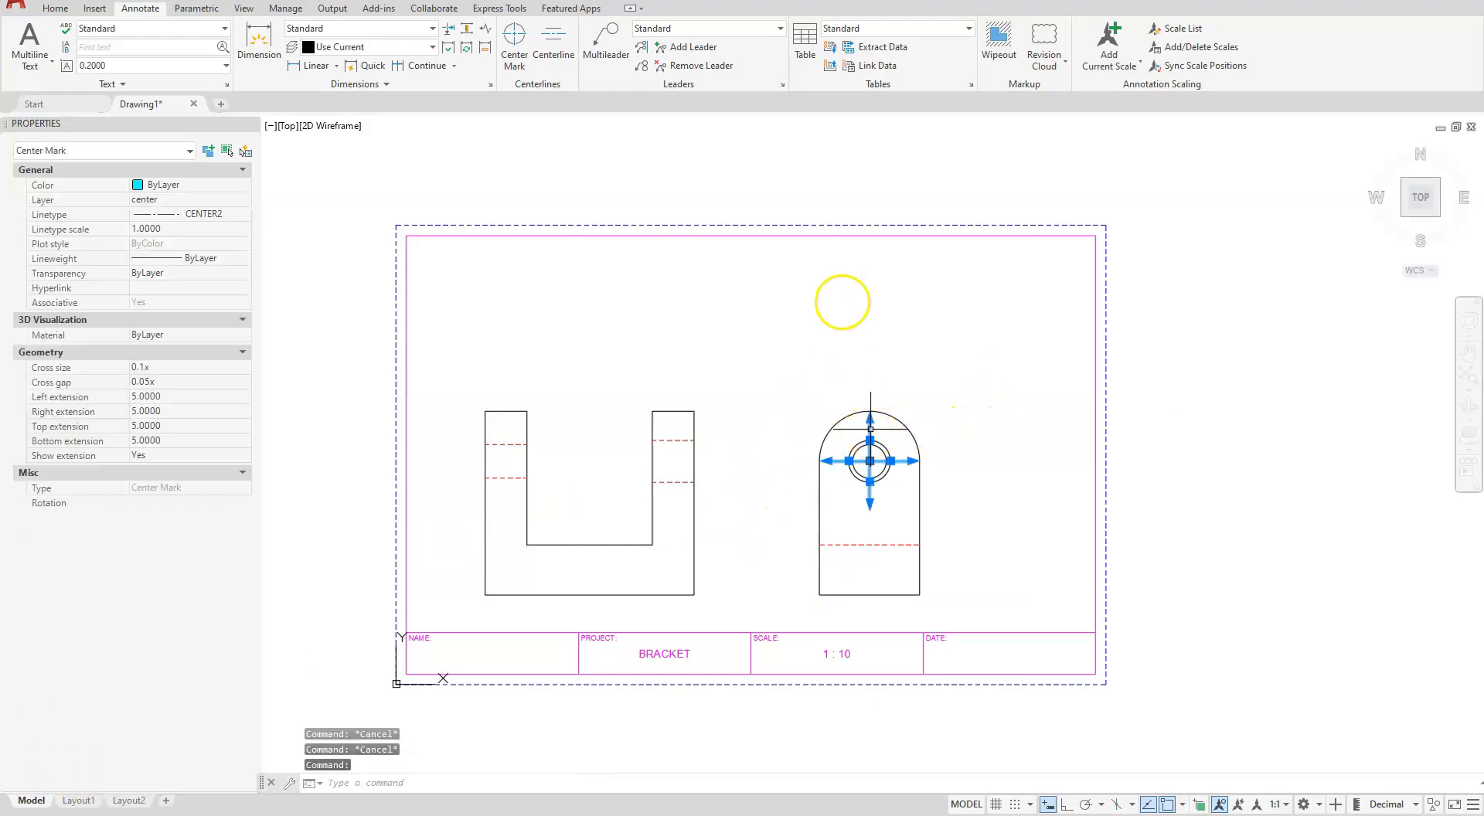
key("Delete")
left_click(514, 47)
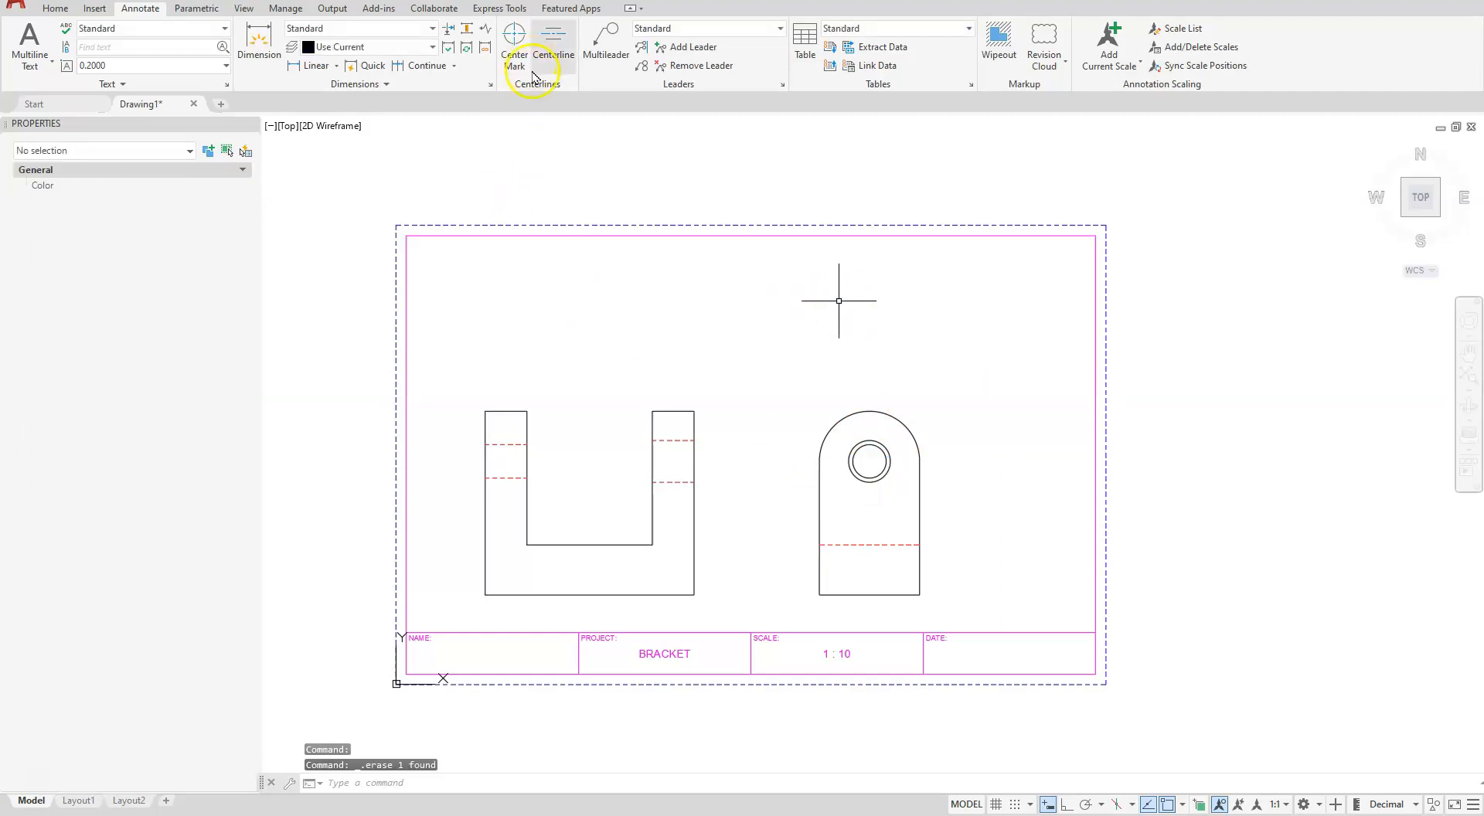
left_click(877, 414)
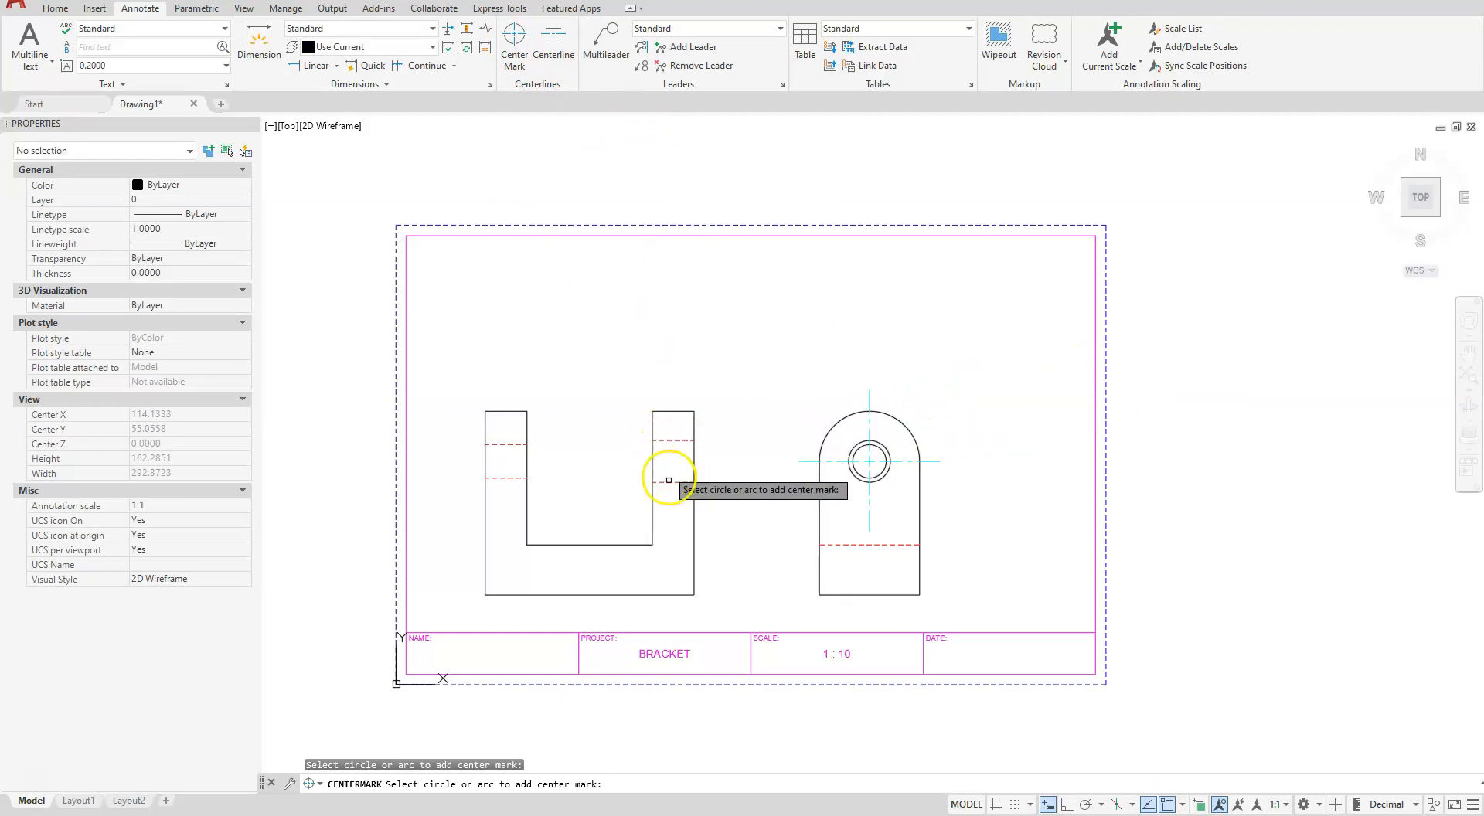
Add centerlines between the hidden hole edges in both uprights of the front view, the right one first.
left_click(553, 40)
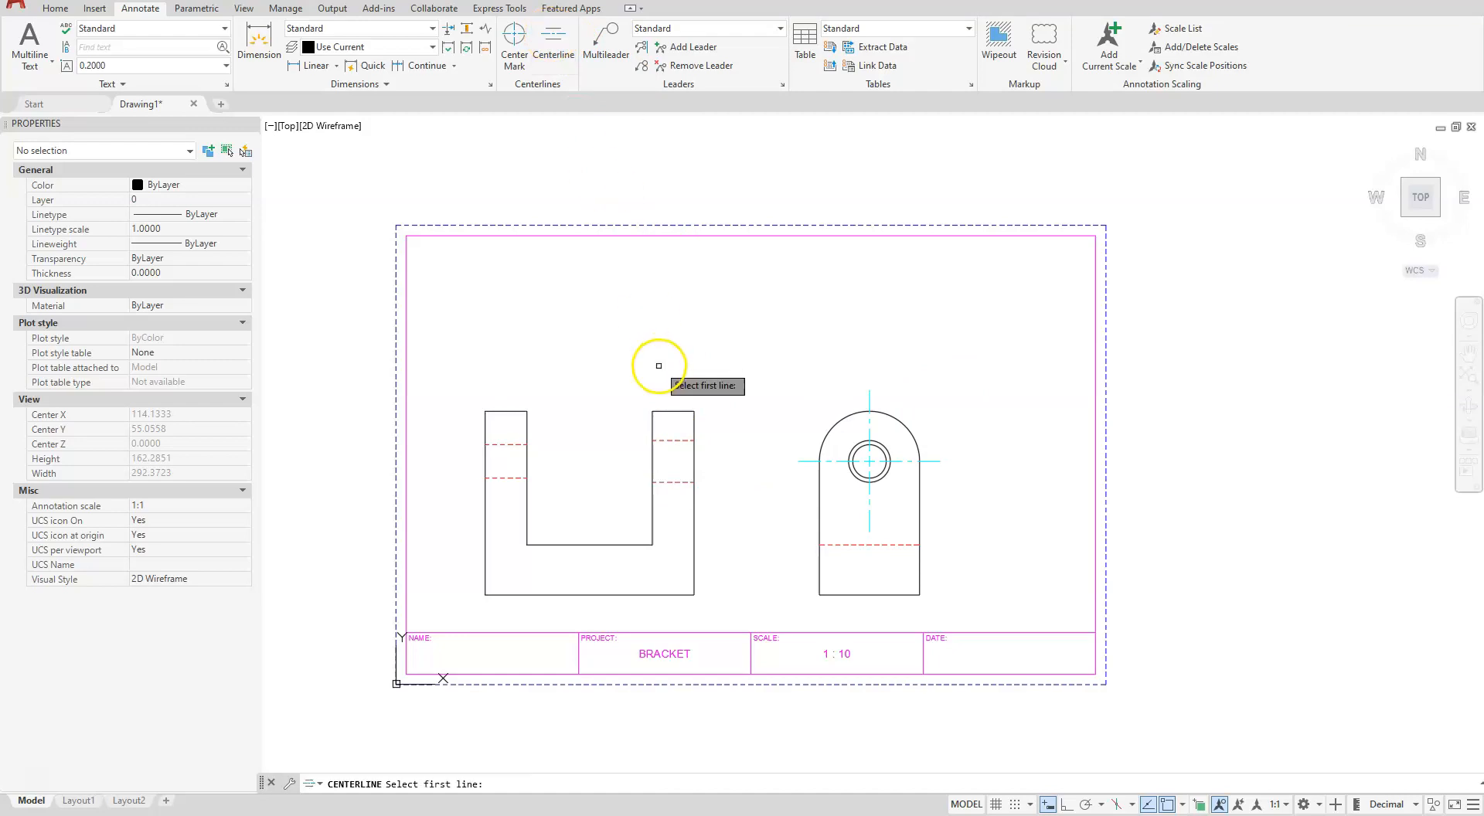
left_click(676, 441)
left_click(664, 483)
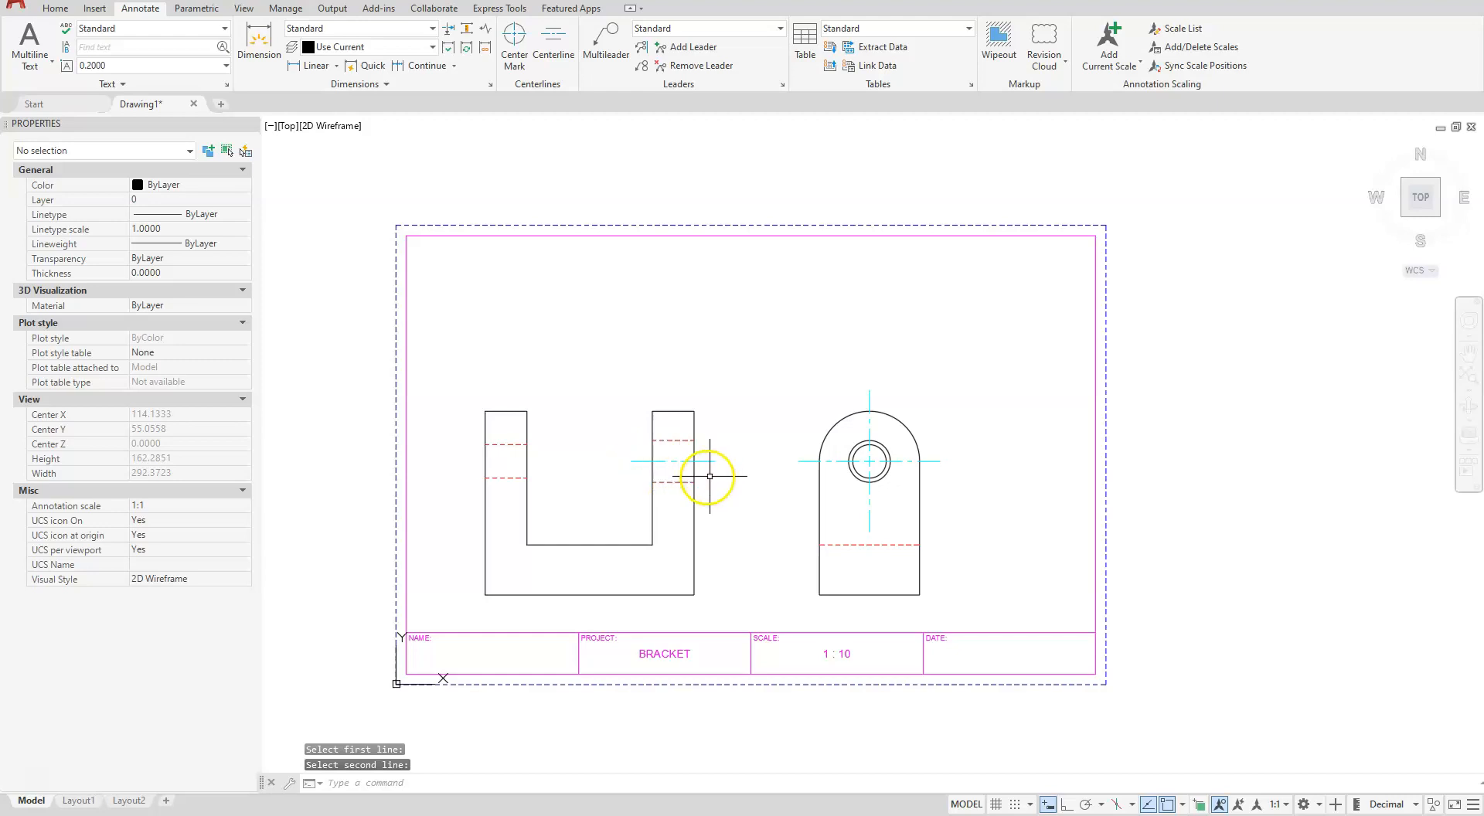
left_click(550, 43)
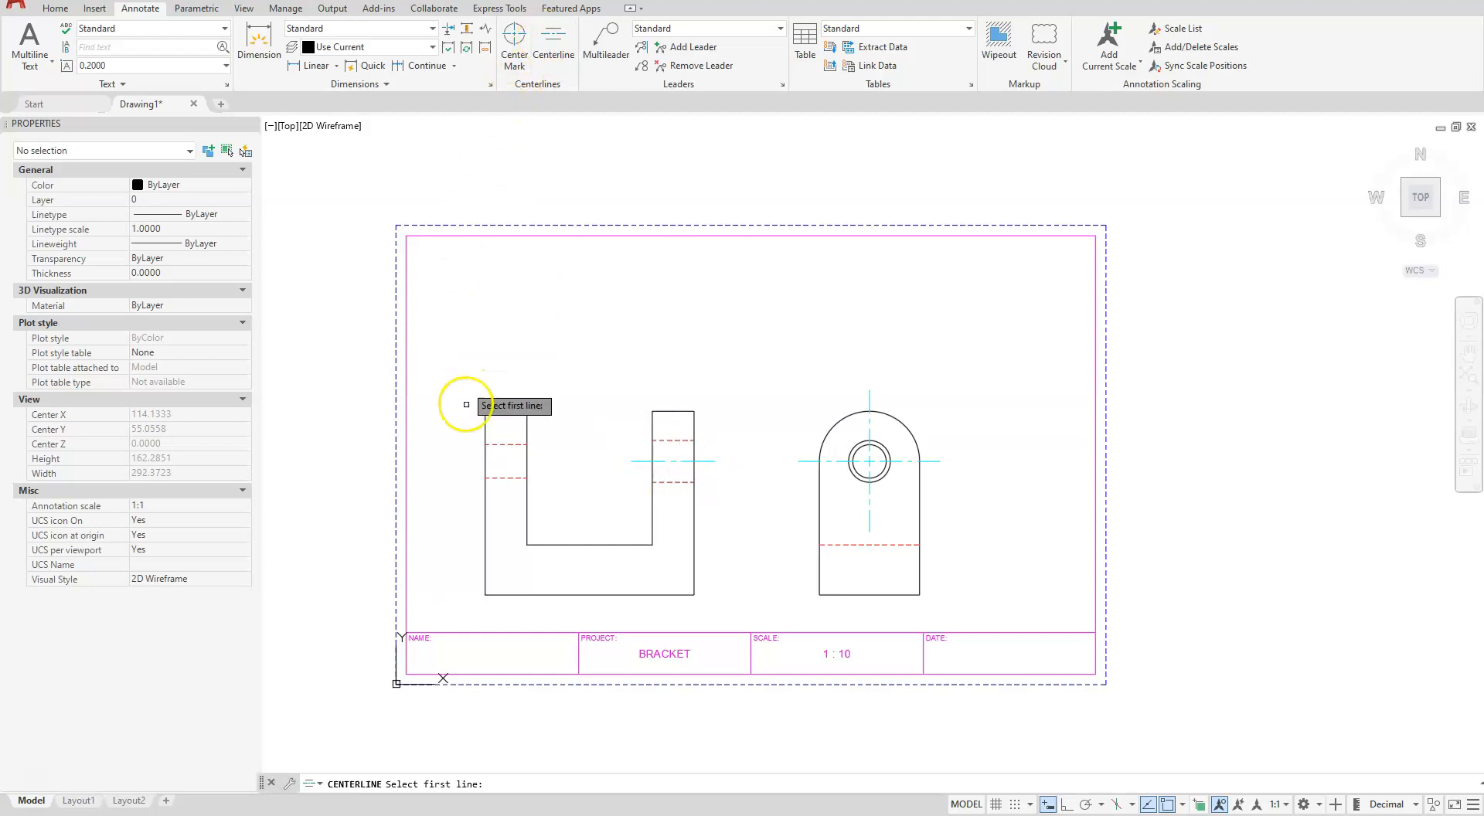
left_click(501, 444)
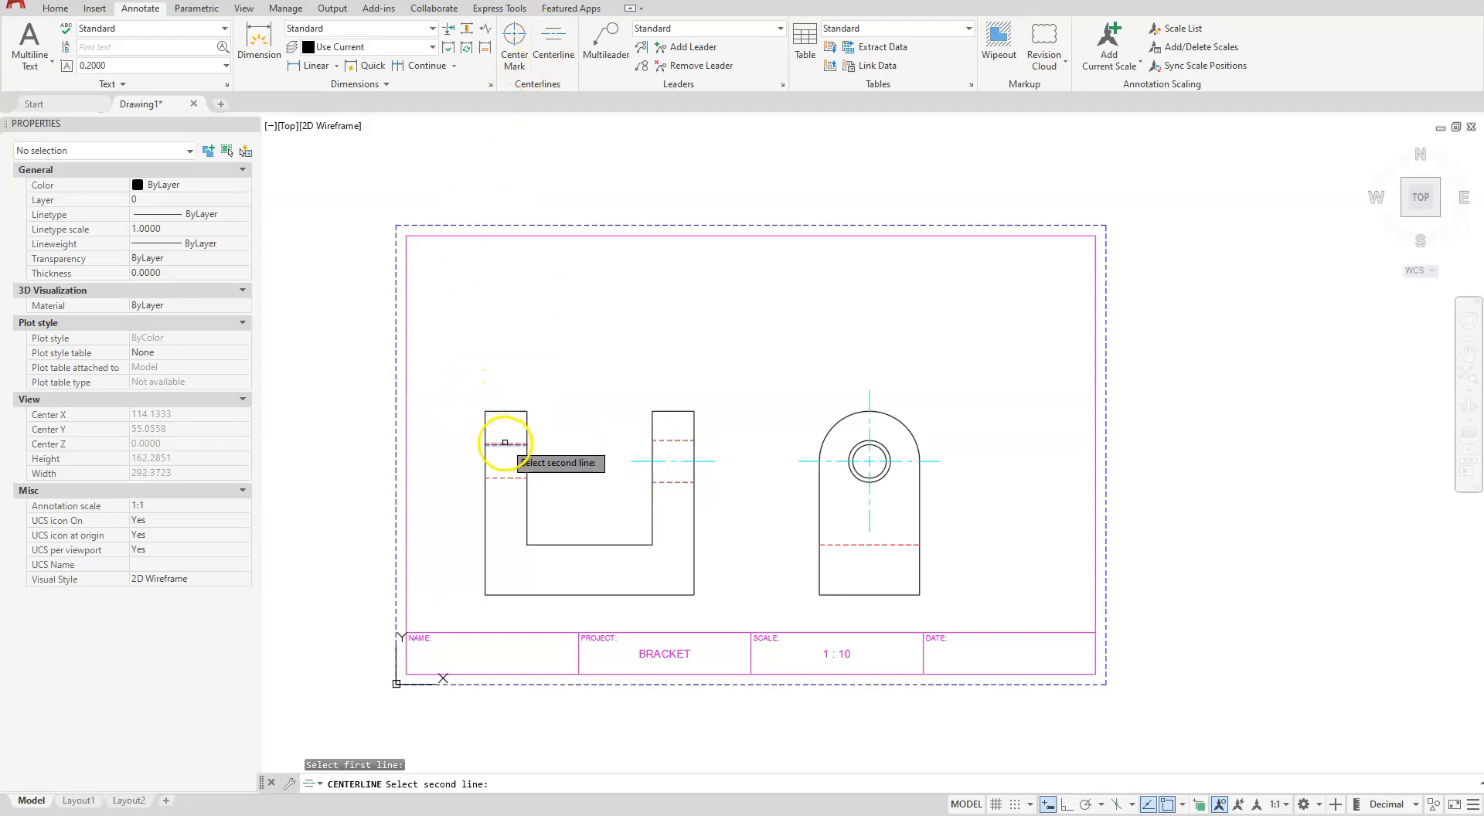
left_click(500, 478)
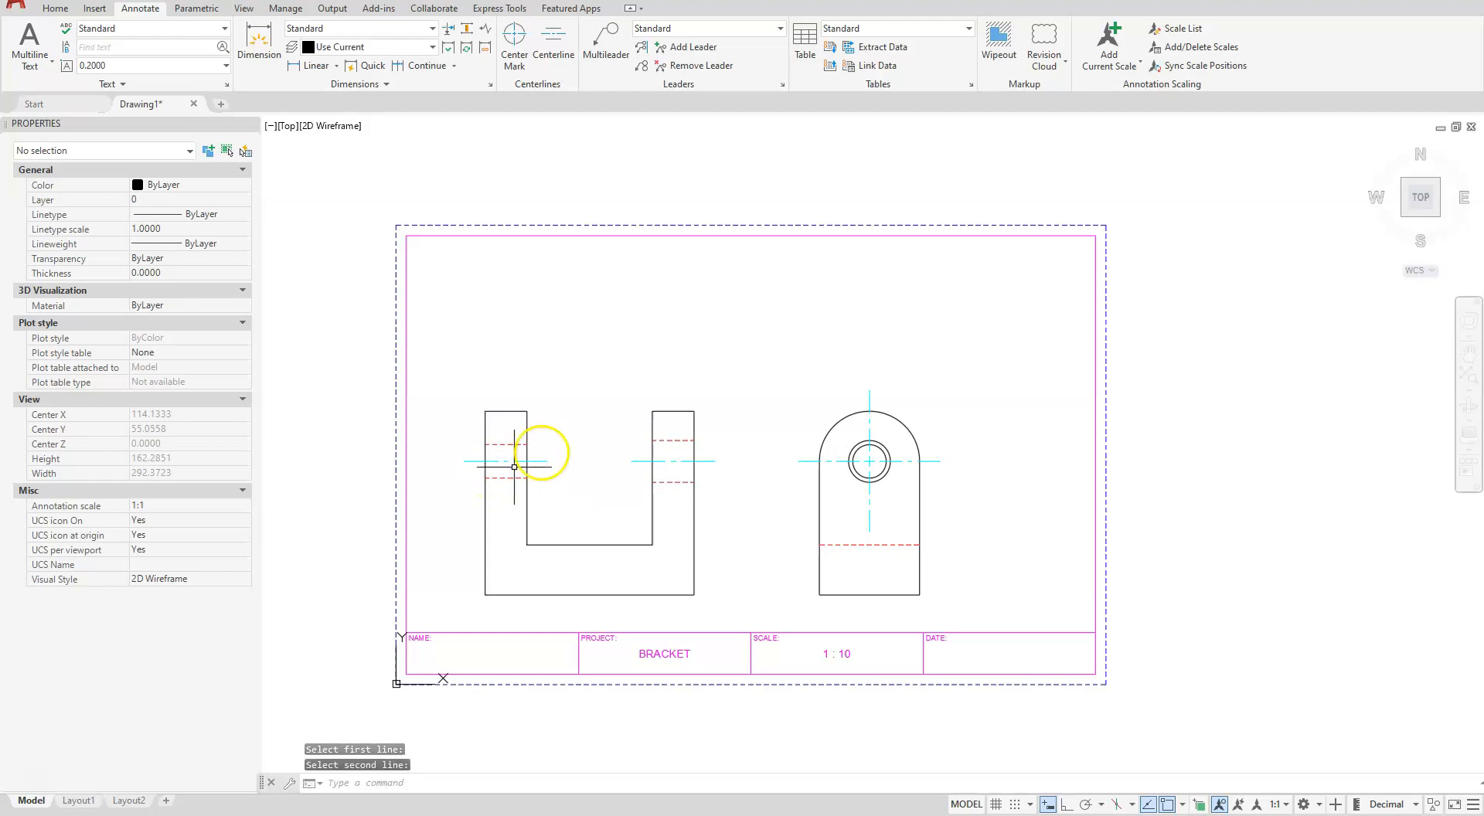
key("Escape")
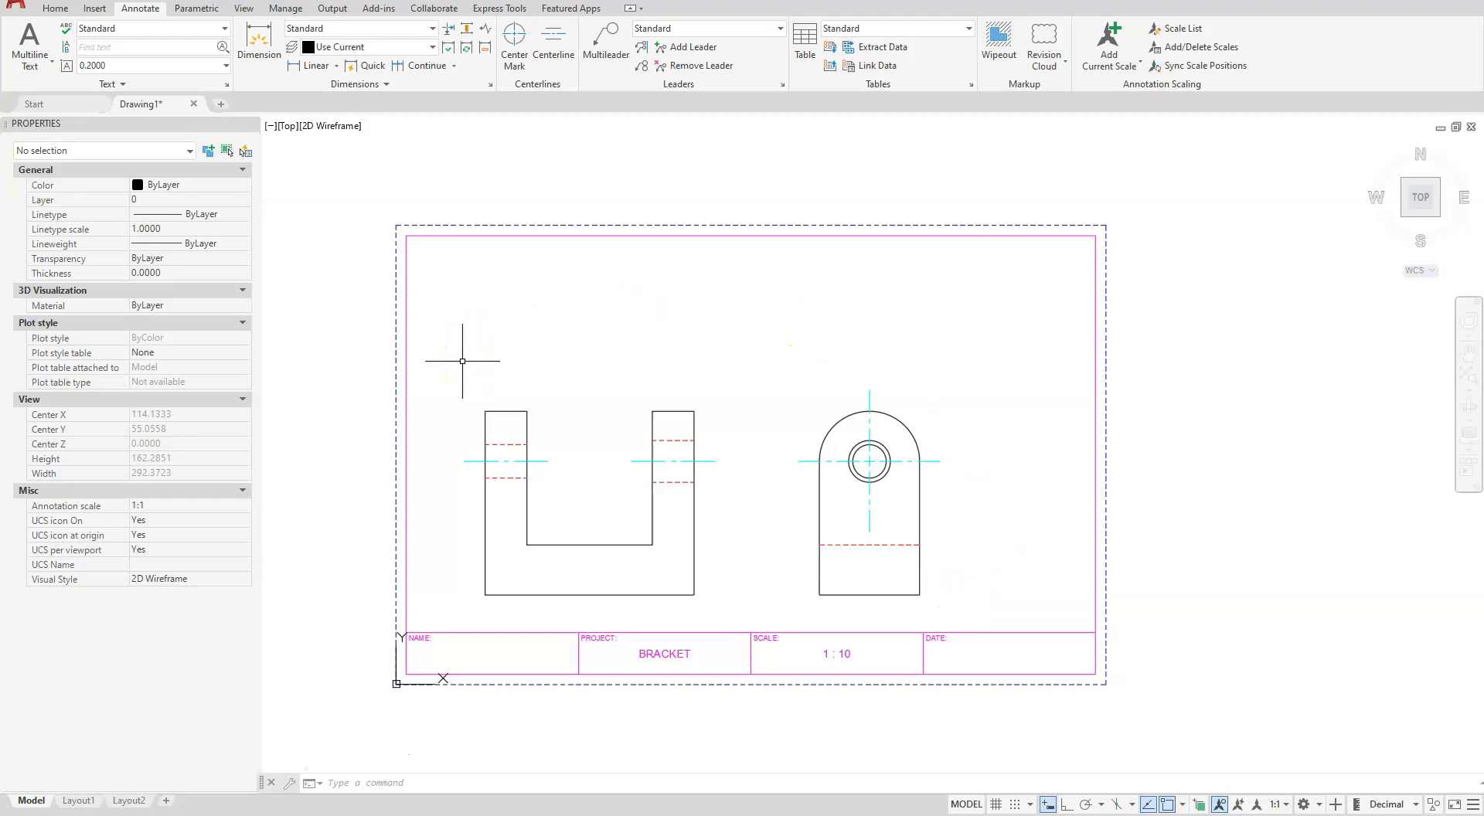
Set the layer for new dimensions to Dim.
left_click(432, 48)
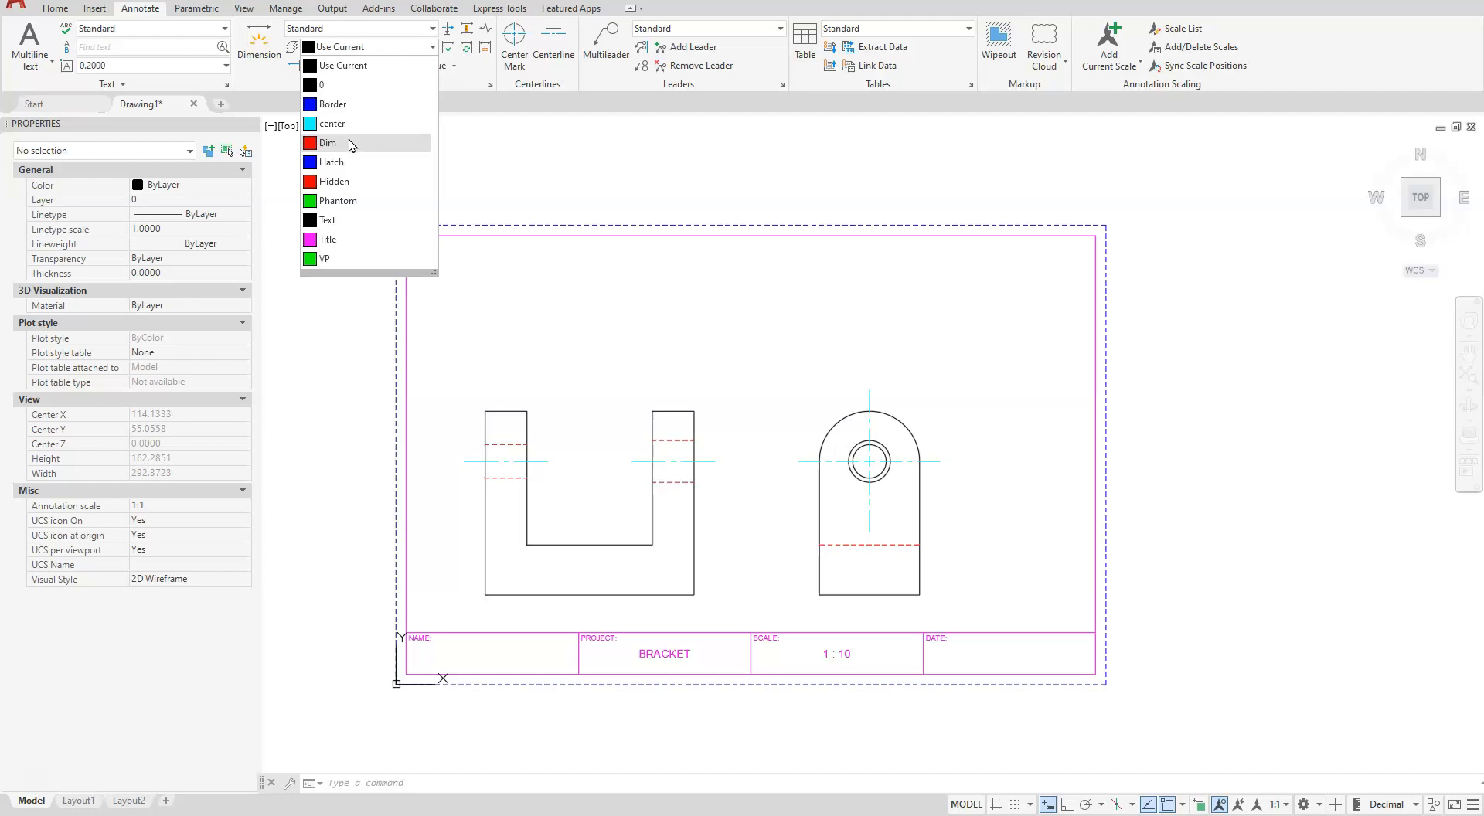
left_click(351, 143)
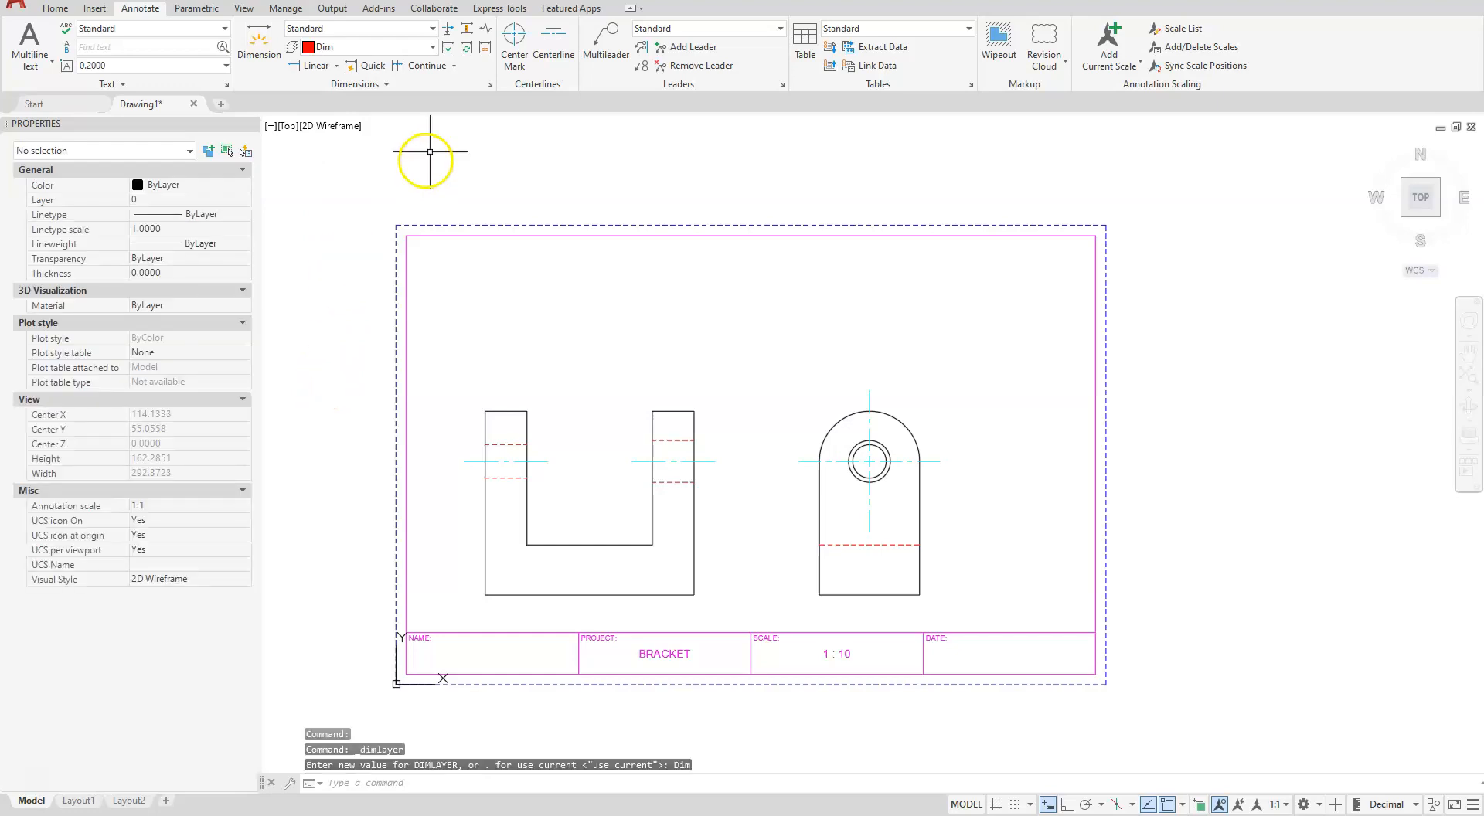
Modify the Standard dimension style to use a baseline spacing of 0.8 and no center marks.
left_click(492, 93)
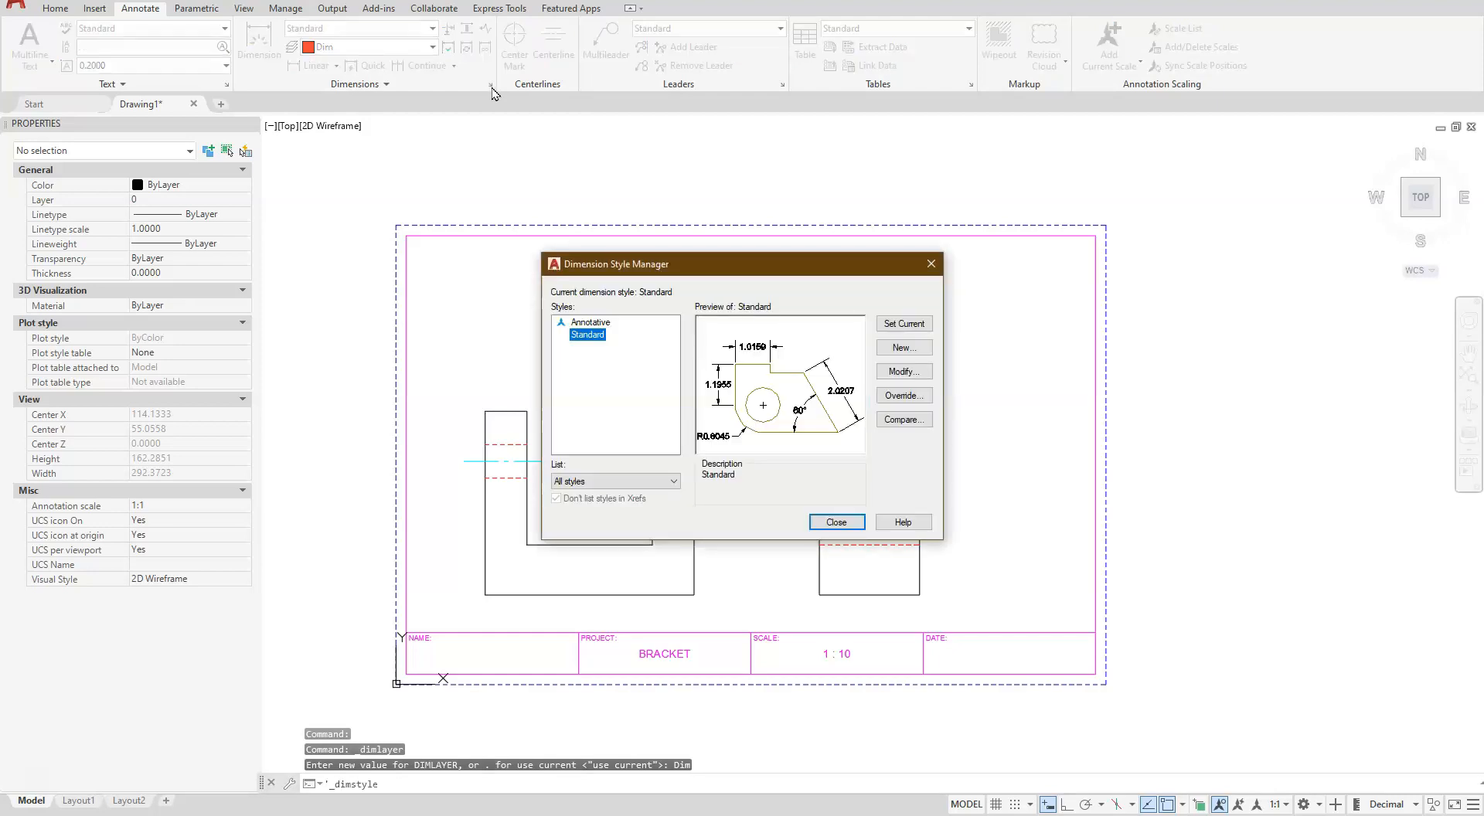
left_click(902, 372)
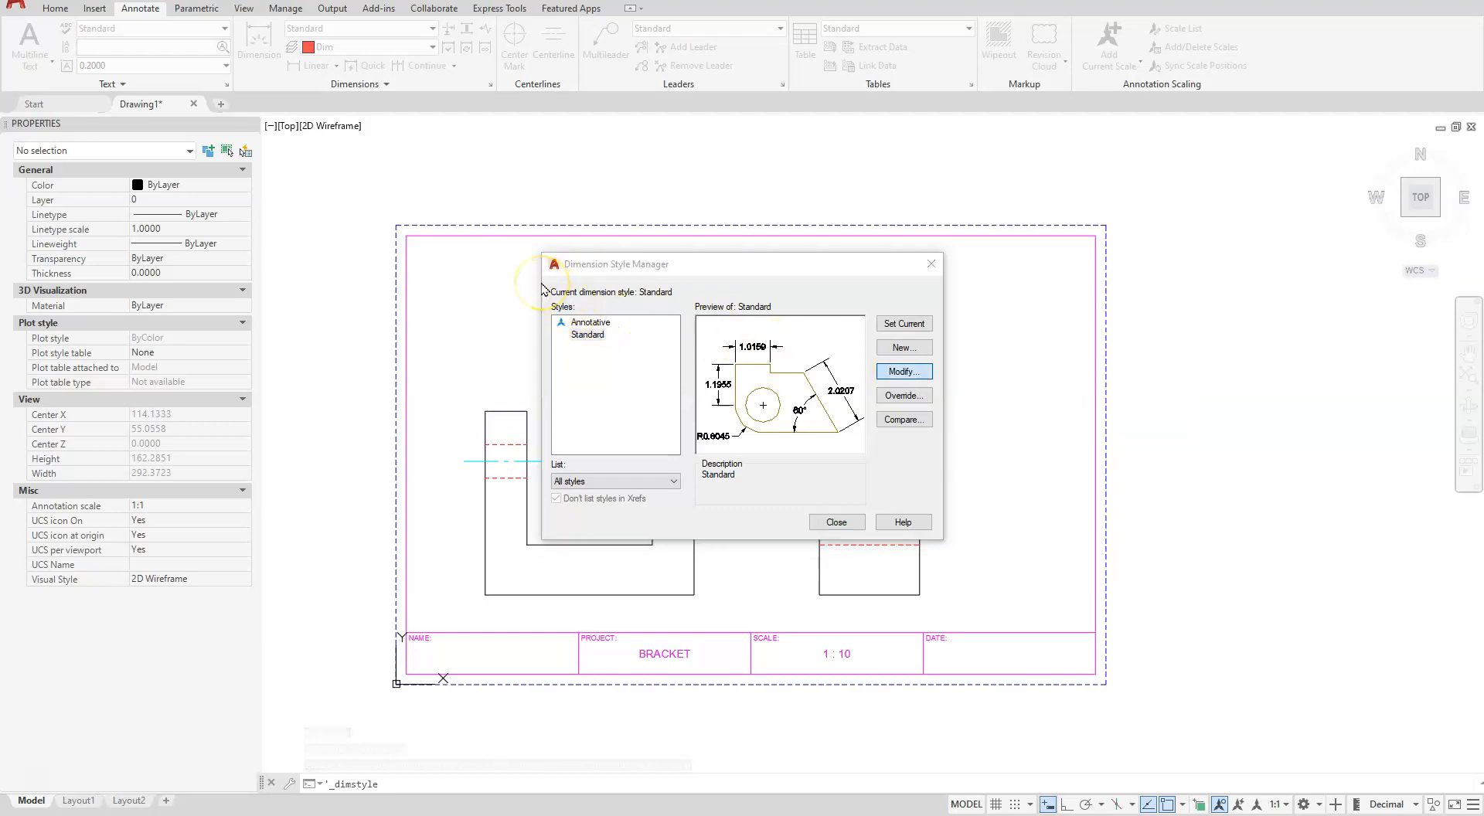
left_click(850, 215)
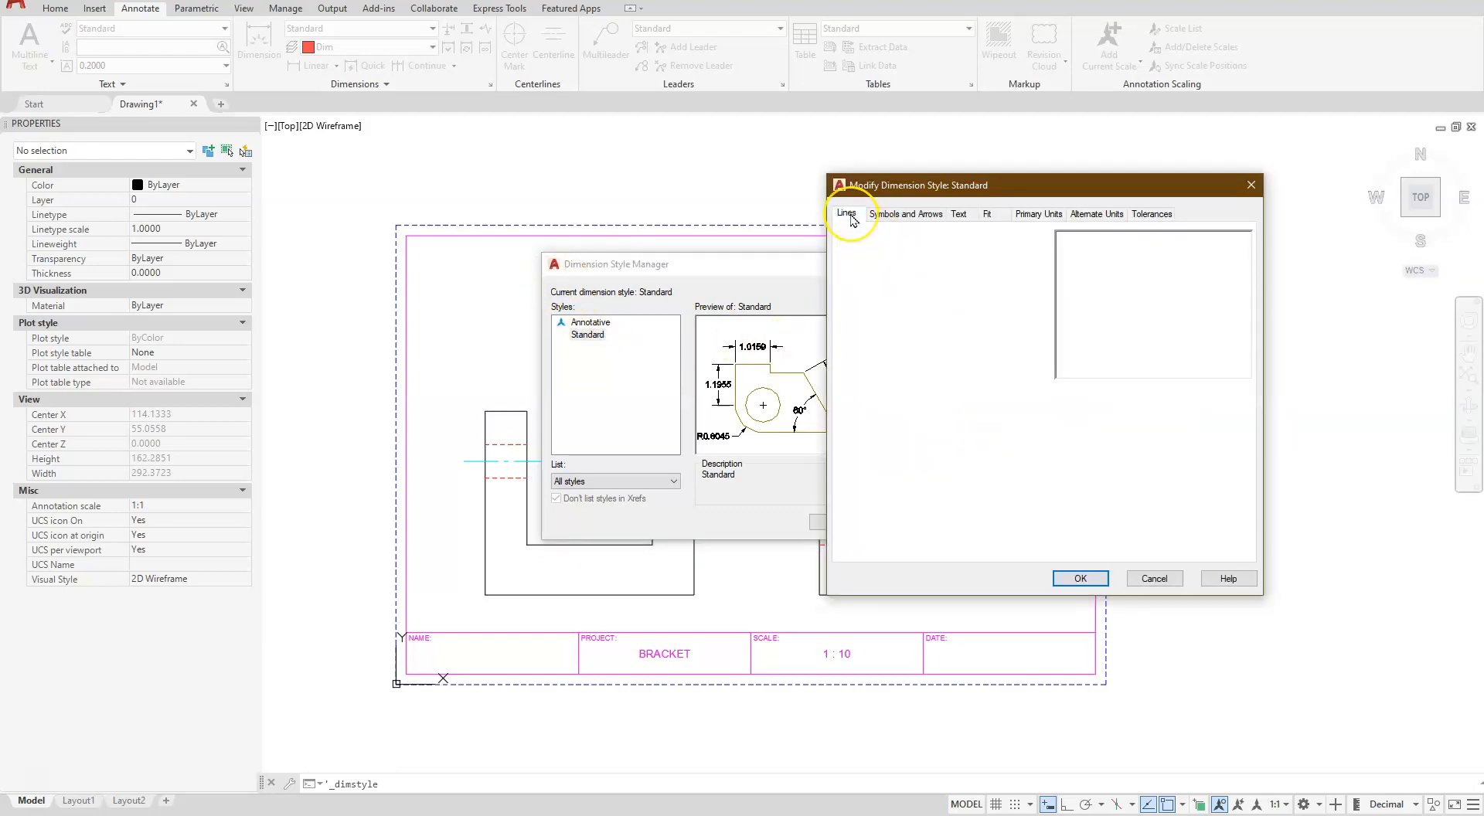
left_click_drag(1020, 339, 983, 351)
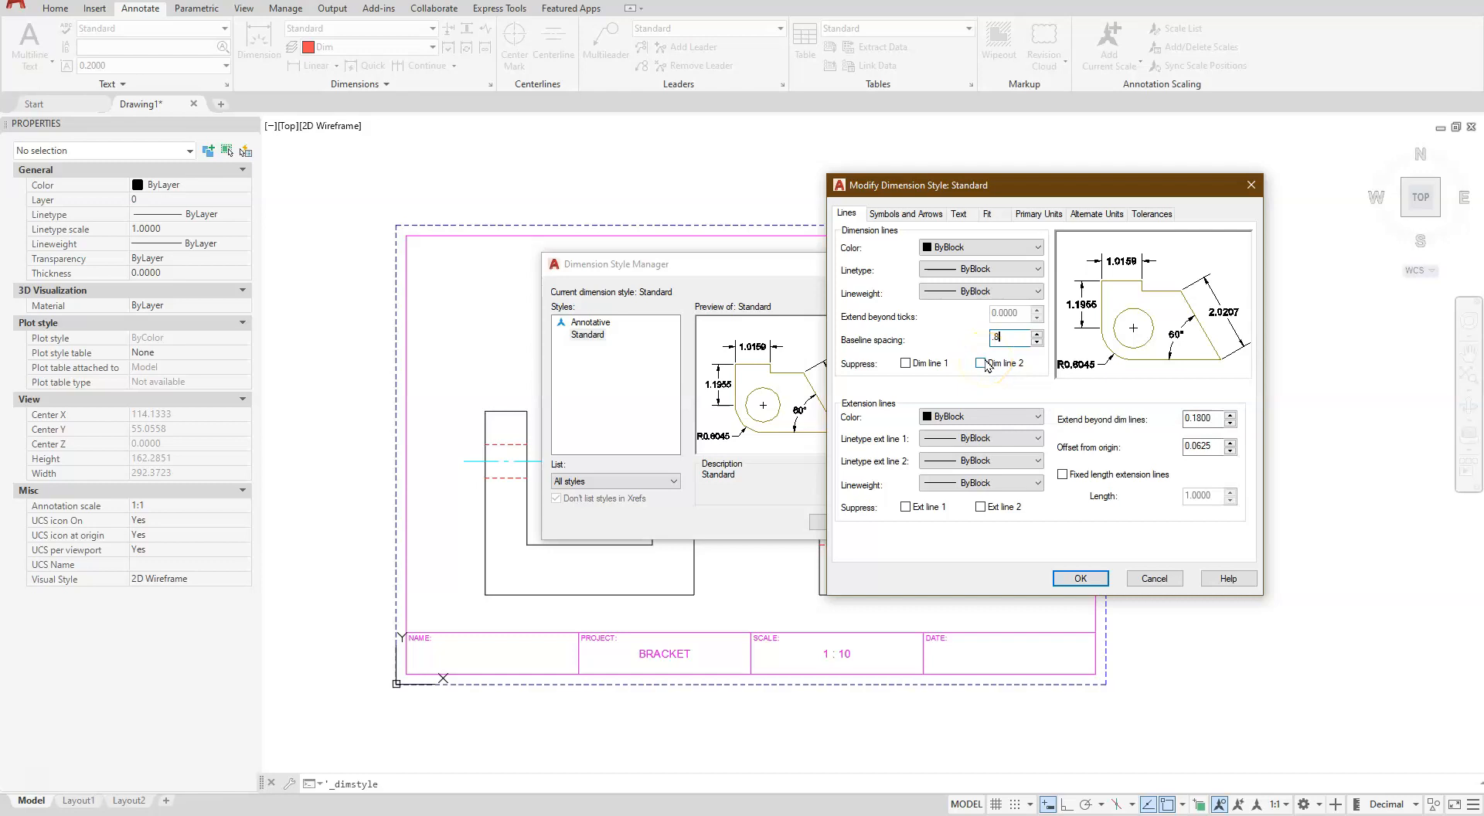
left_click(897, 215)
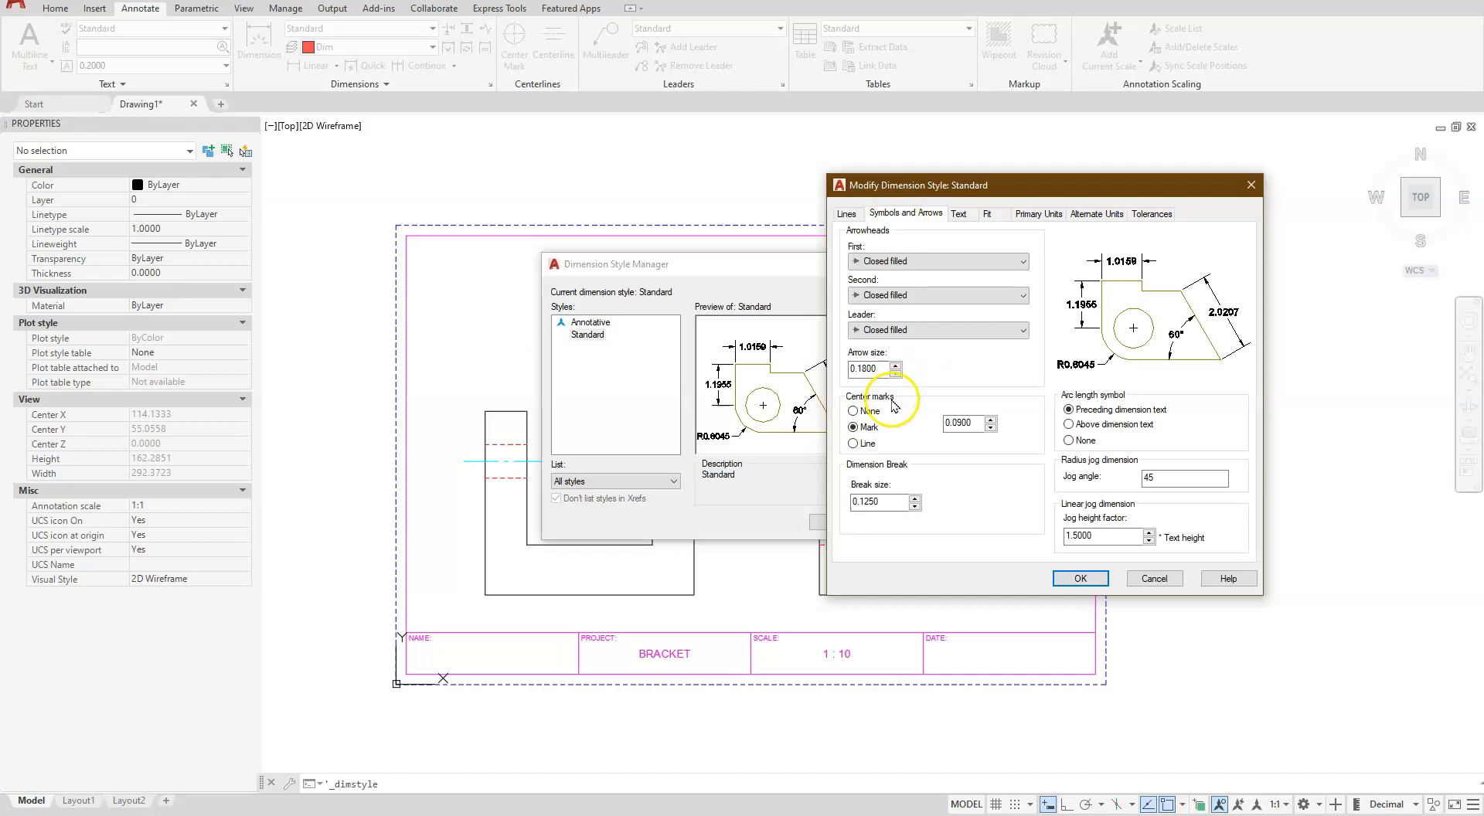
left_click(853, 412)
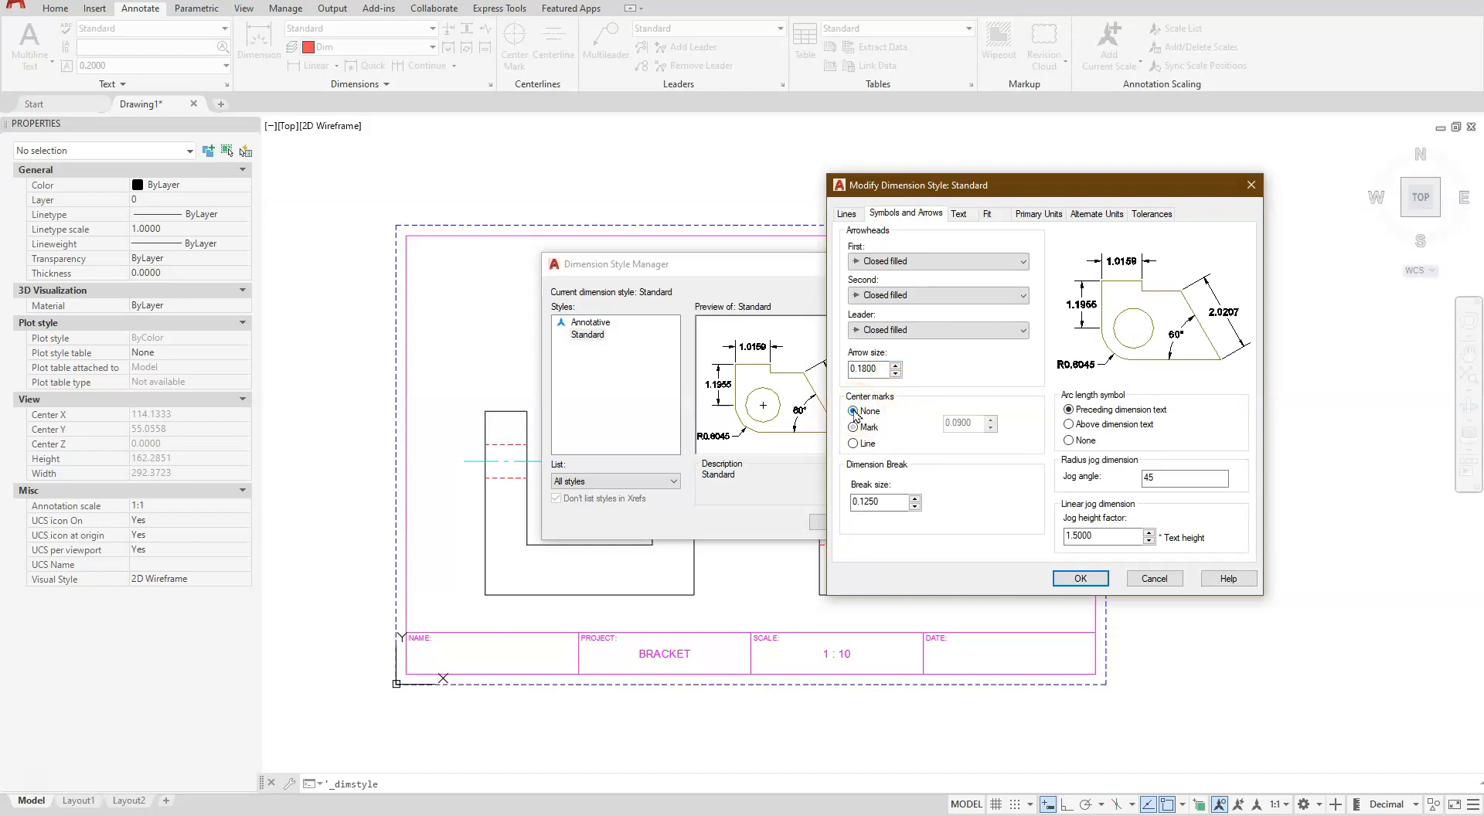
Set the dimension style's text height to 0.13 and its overall scale to 10.
left_click(958, 215)
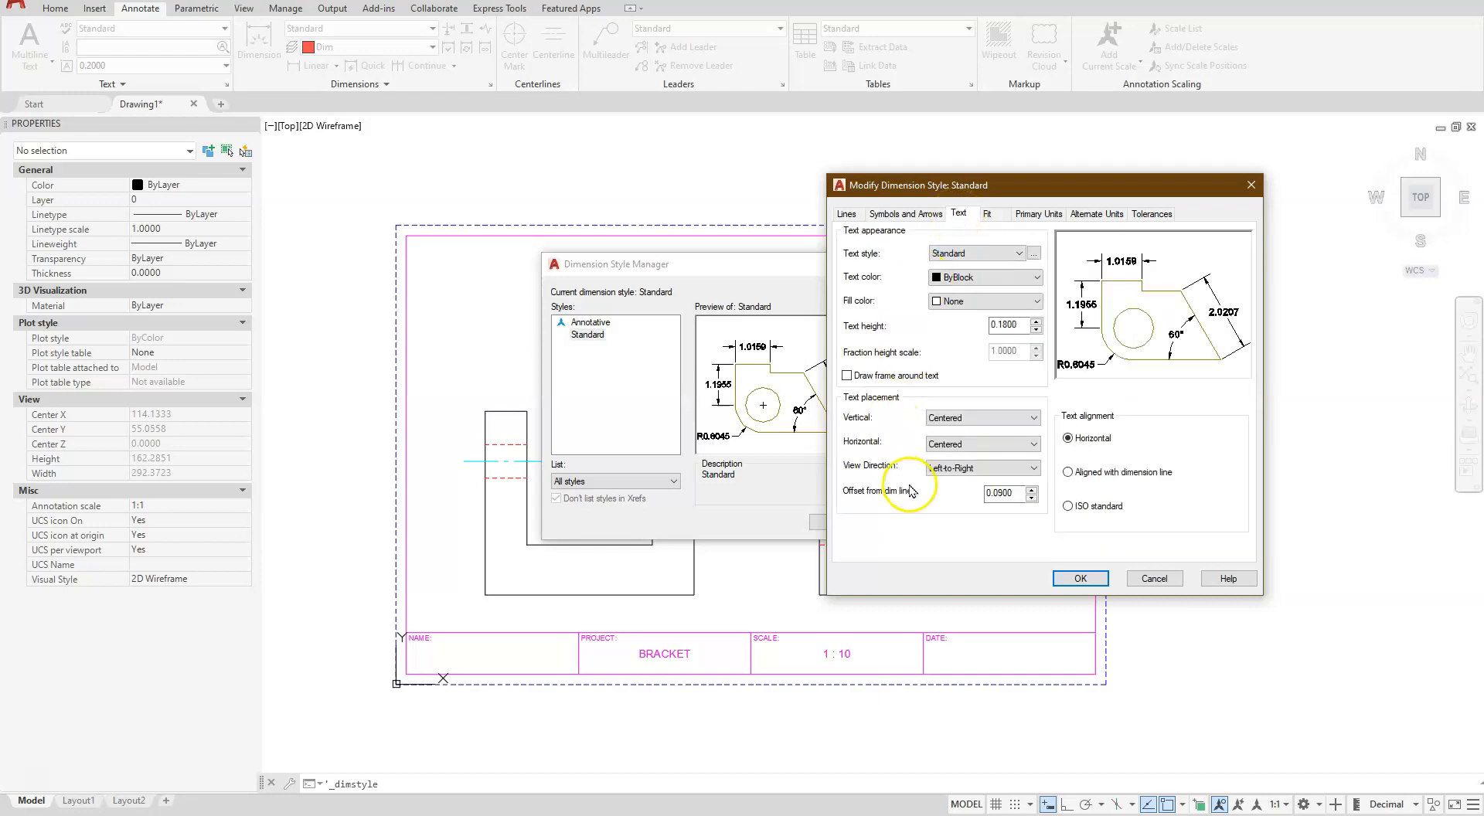
left_click_drag(1018, 323, 947, 326)
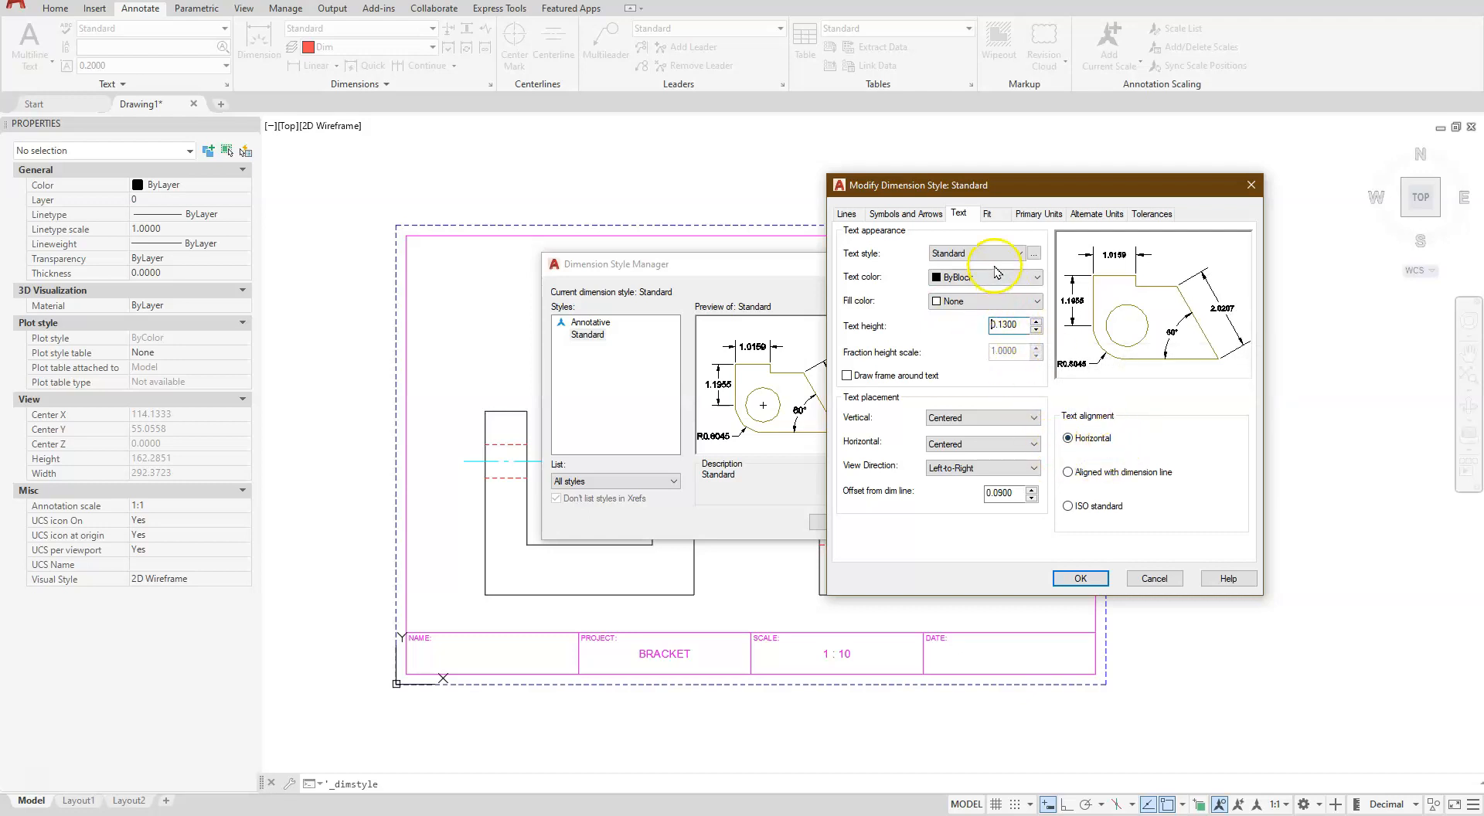
left_click(988, 216)
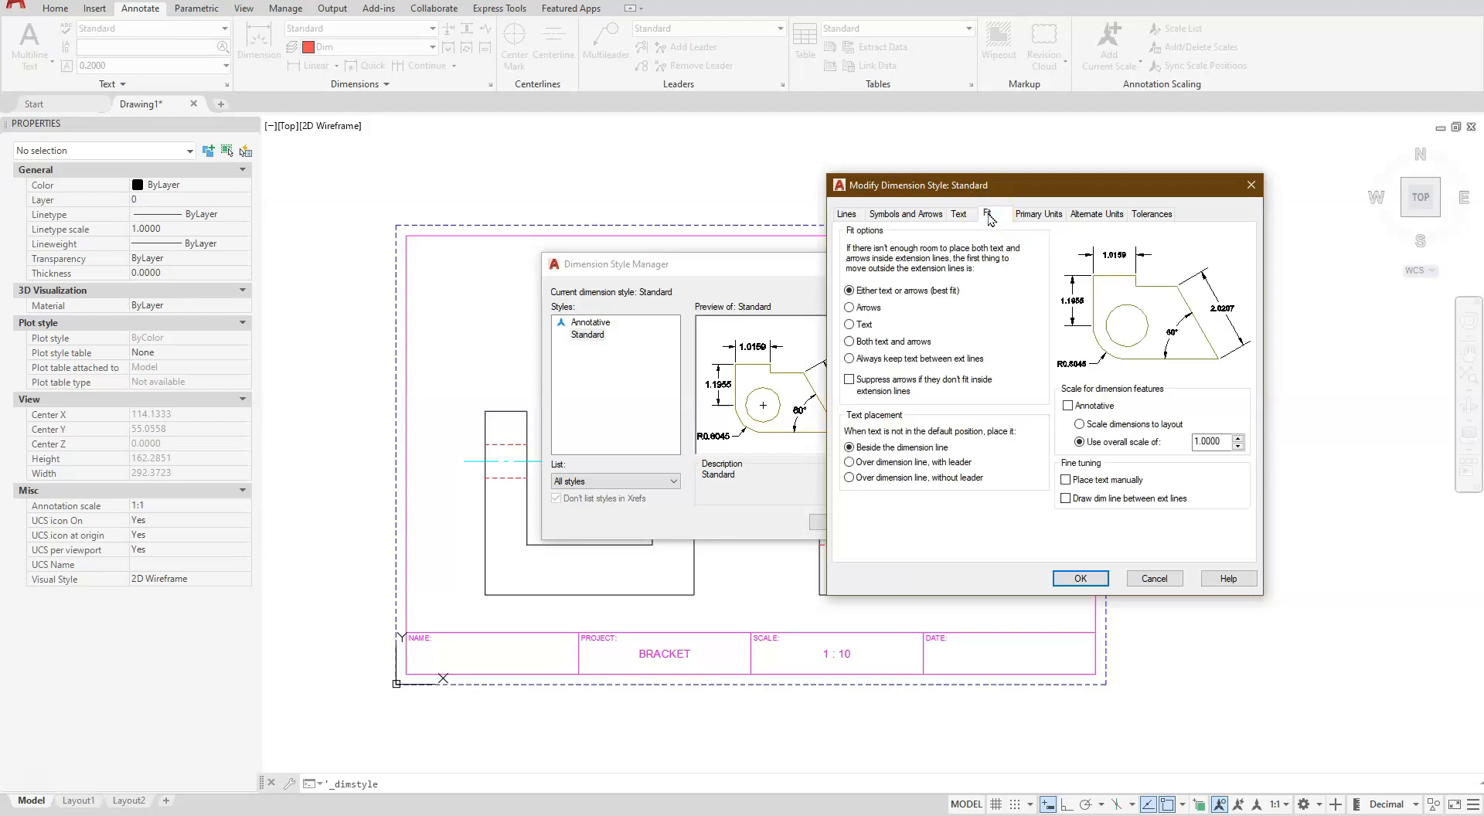
double_click(1211, 441)
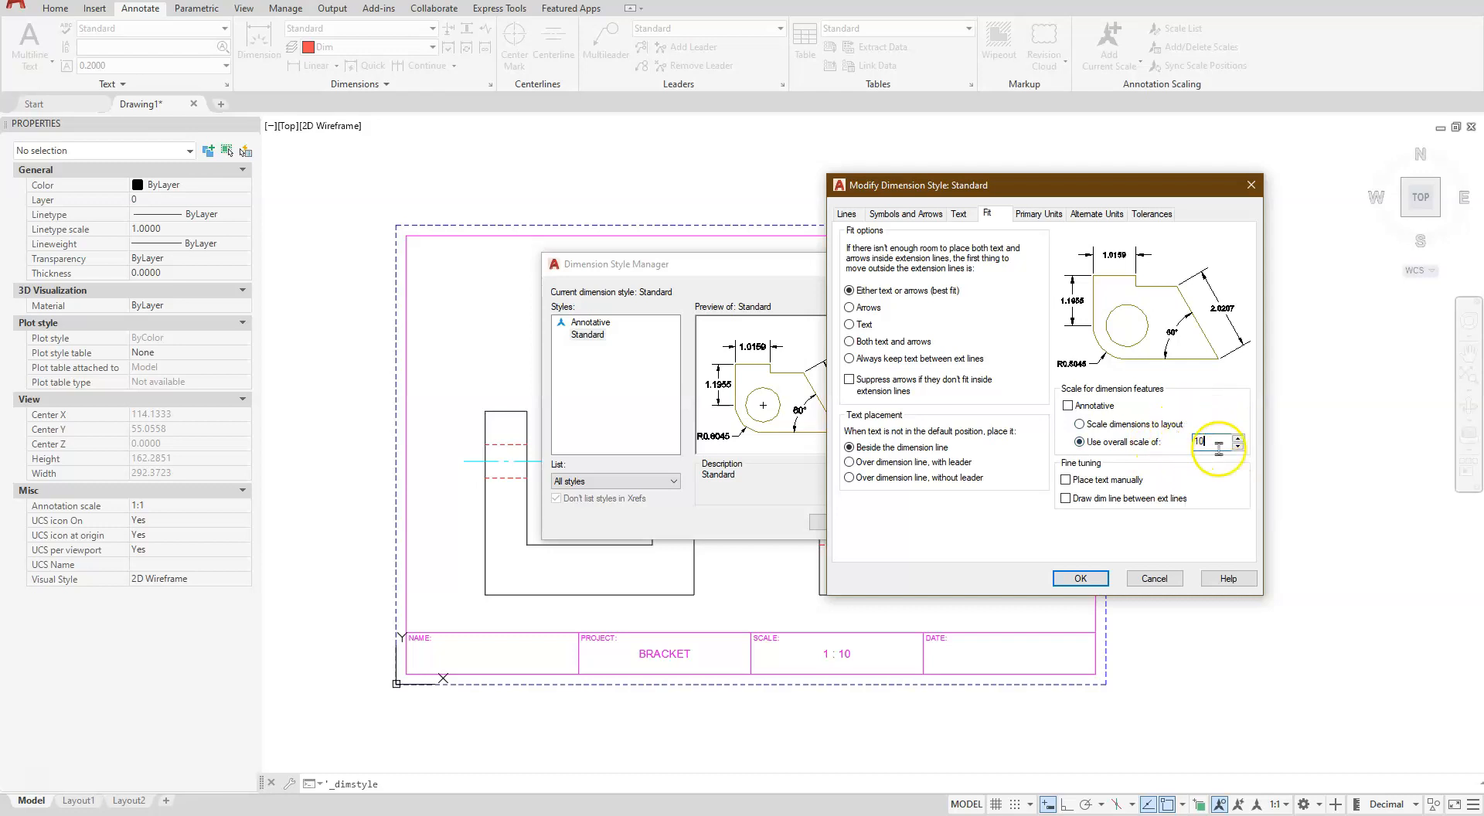
Set the style's linear dimensions to Decimal format with precision 0, and save the dimension style changes.
left_click(1044, 215)
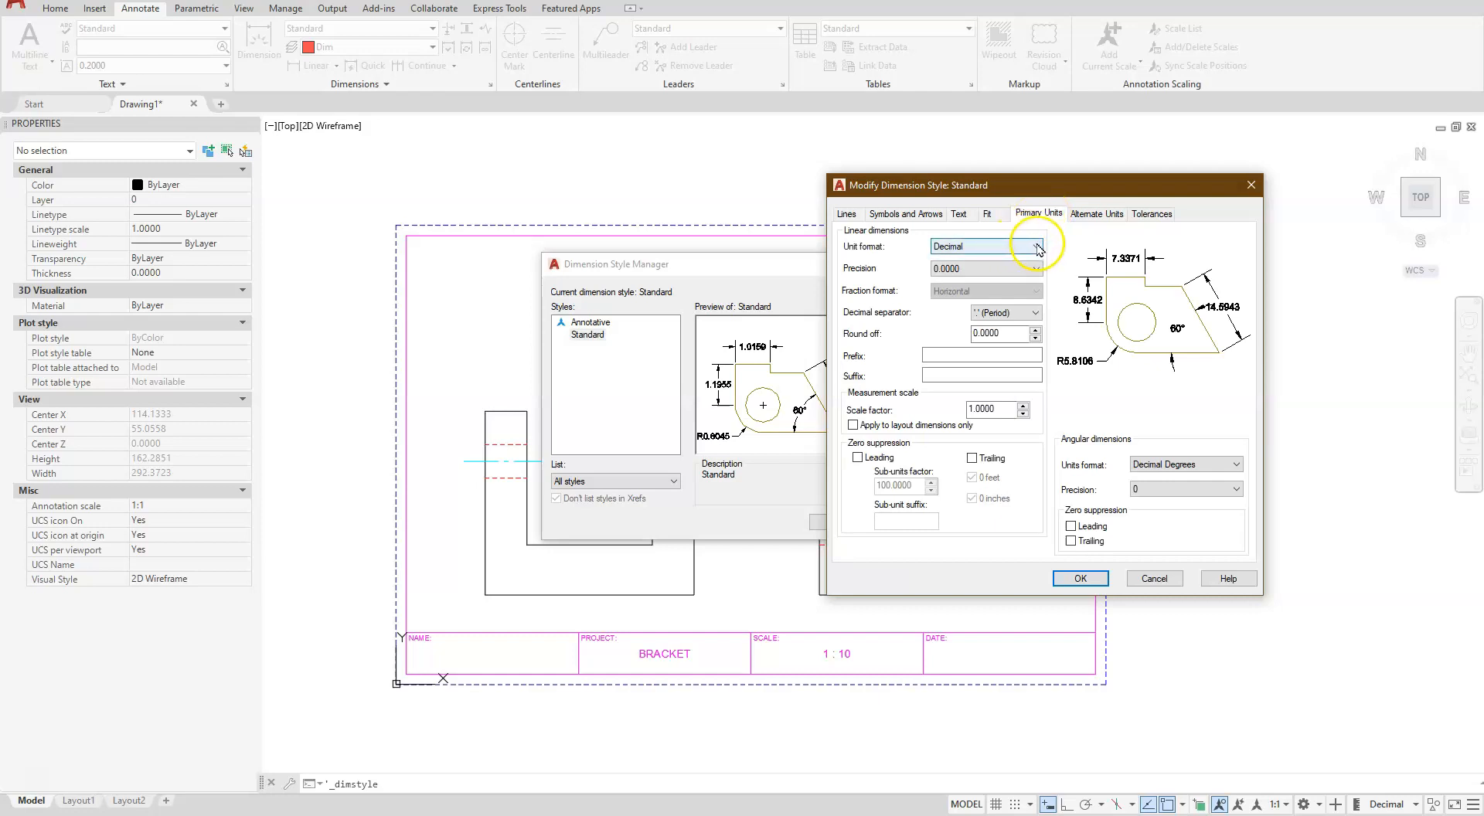
left_click(1038, 247)
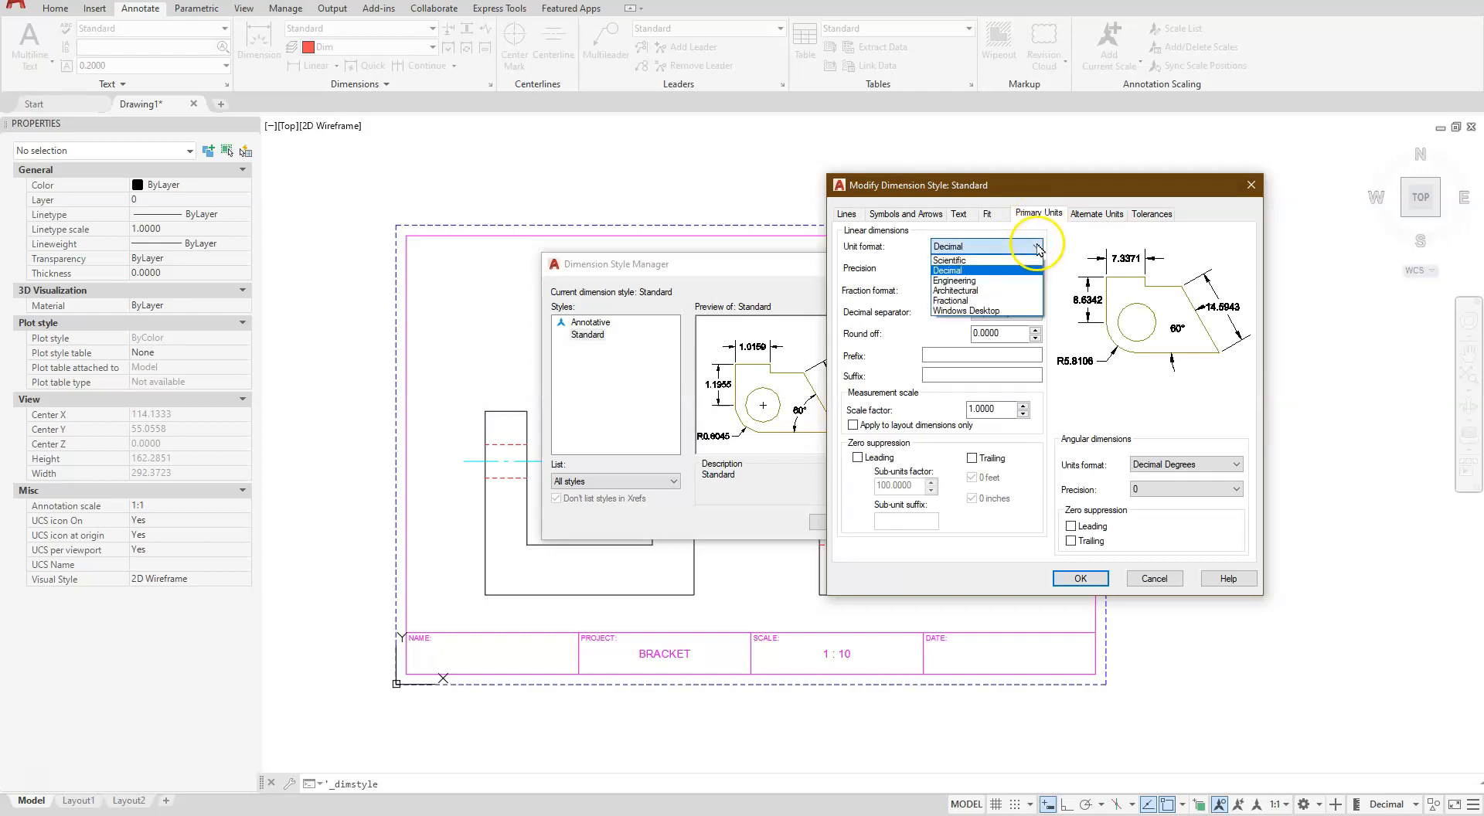
left_click(997, 272)
left_click(984, 272)
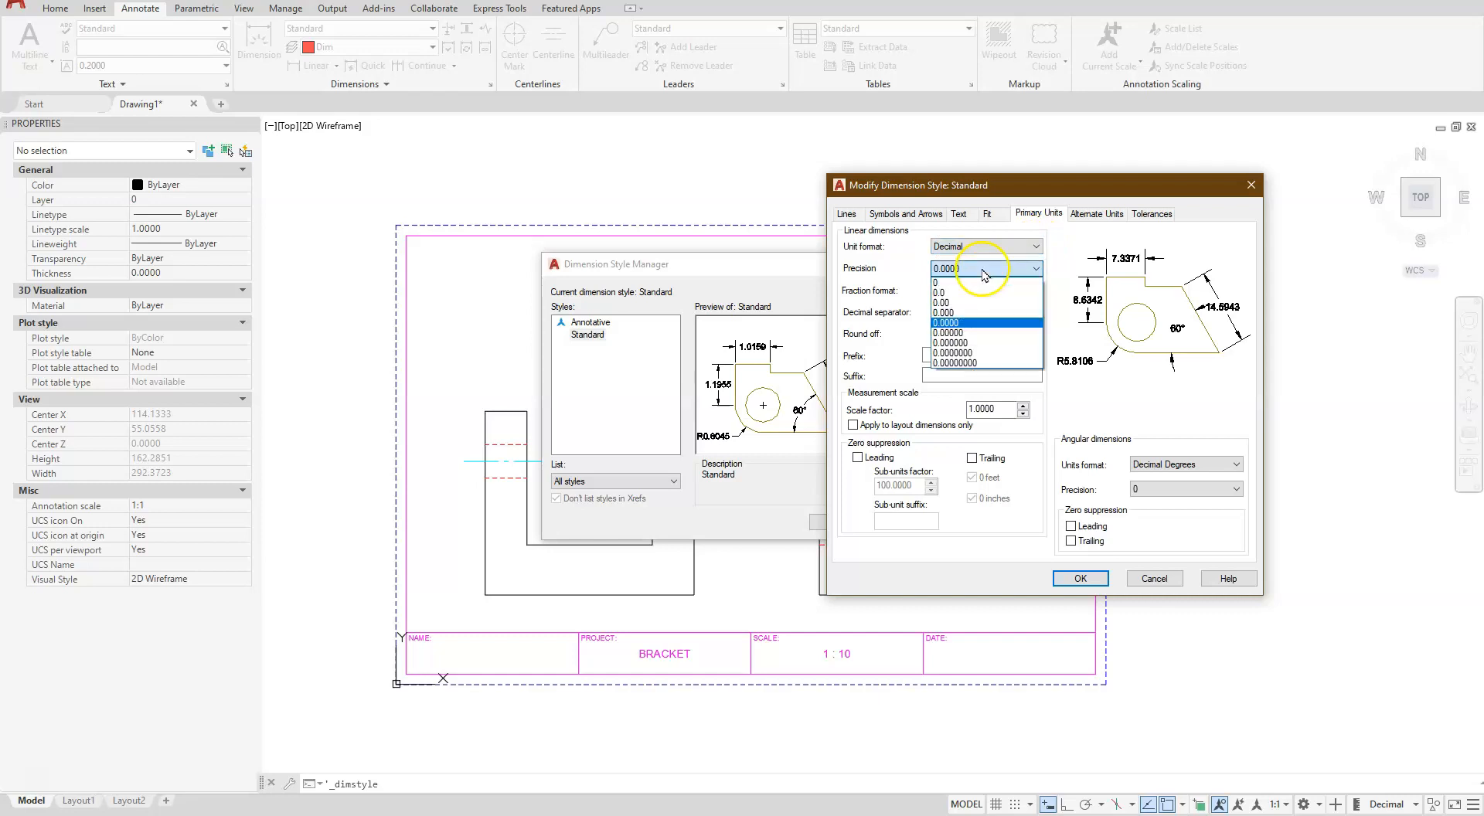
left_click(956, 280)
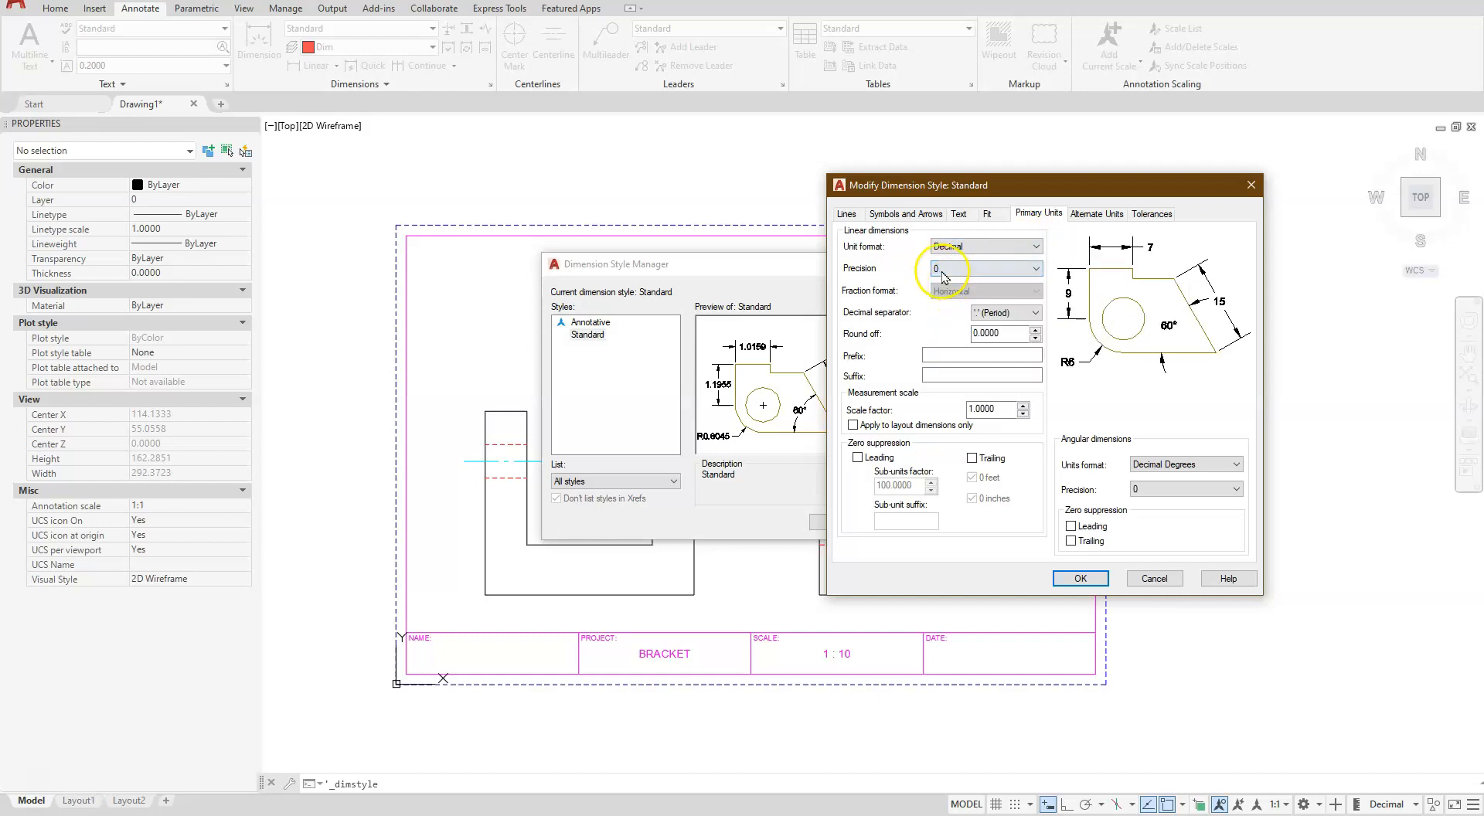
left_click(1060, 580)
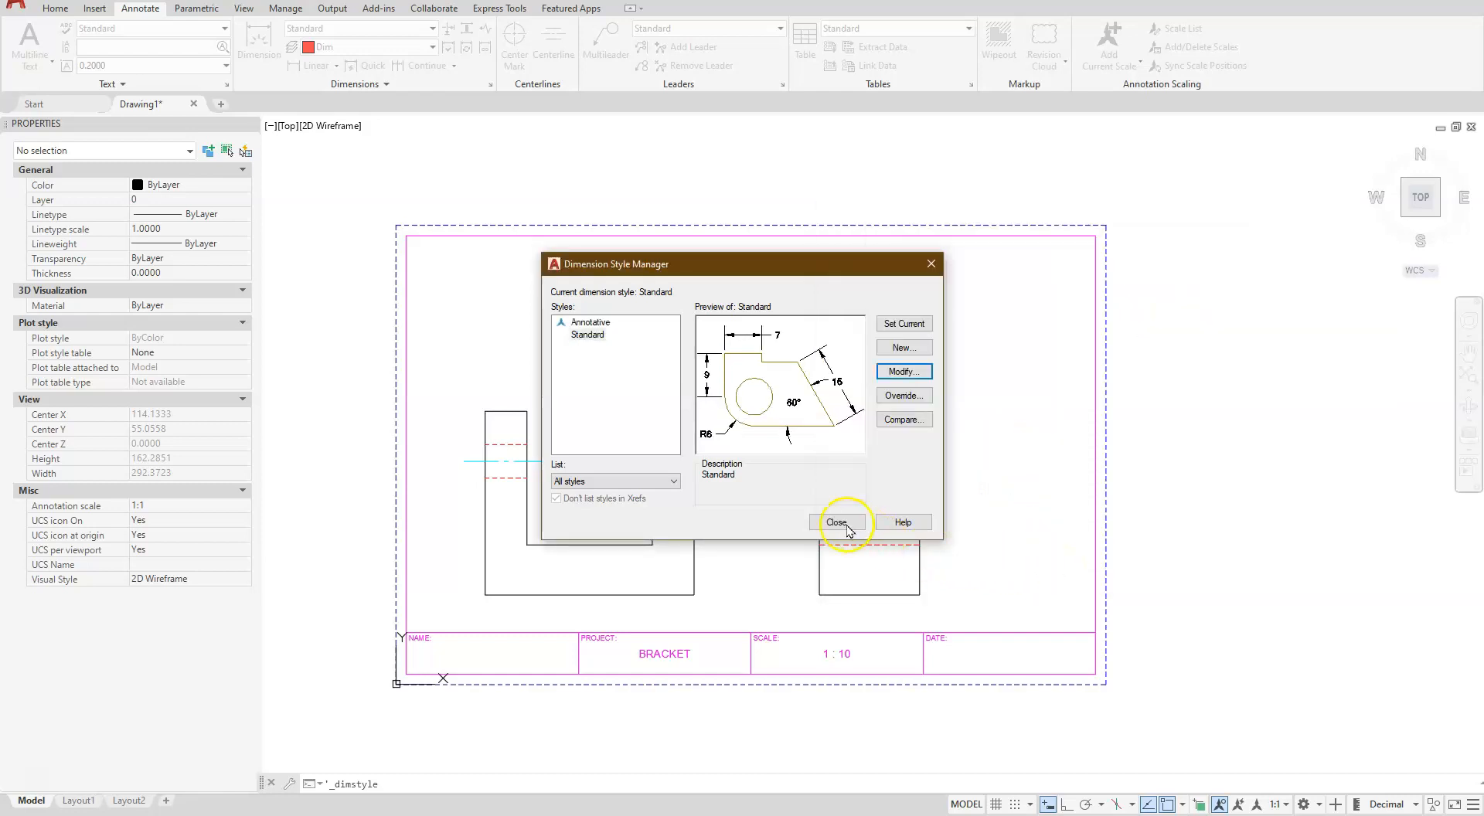
left_click(832, 522)
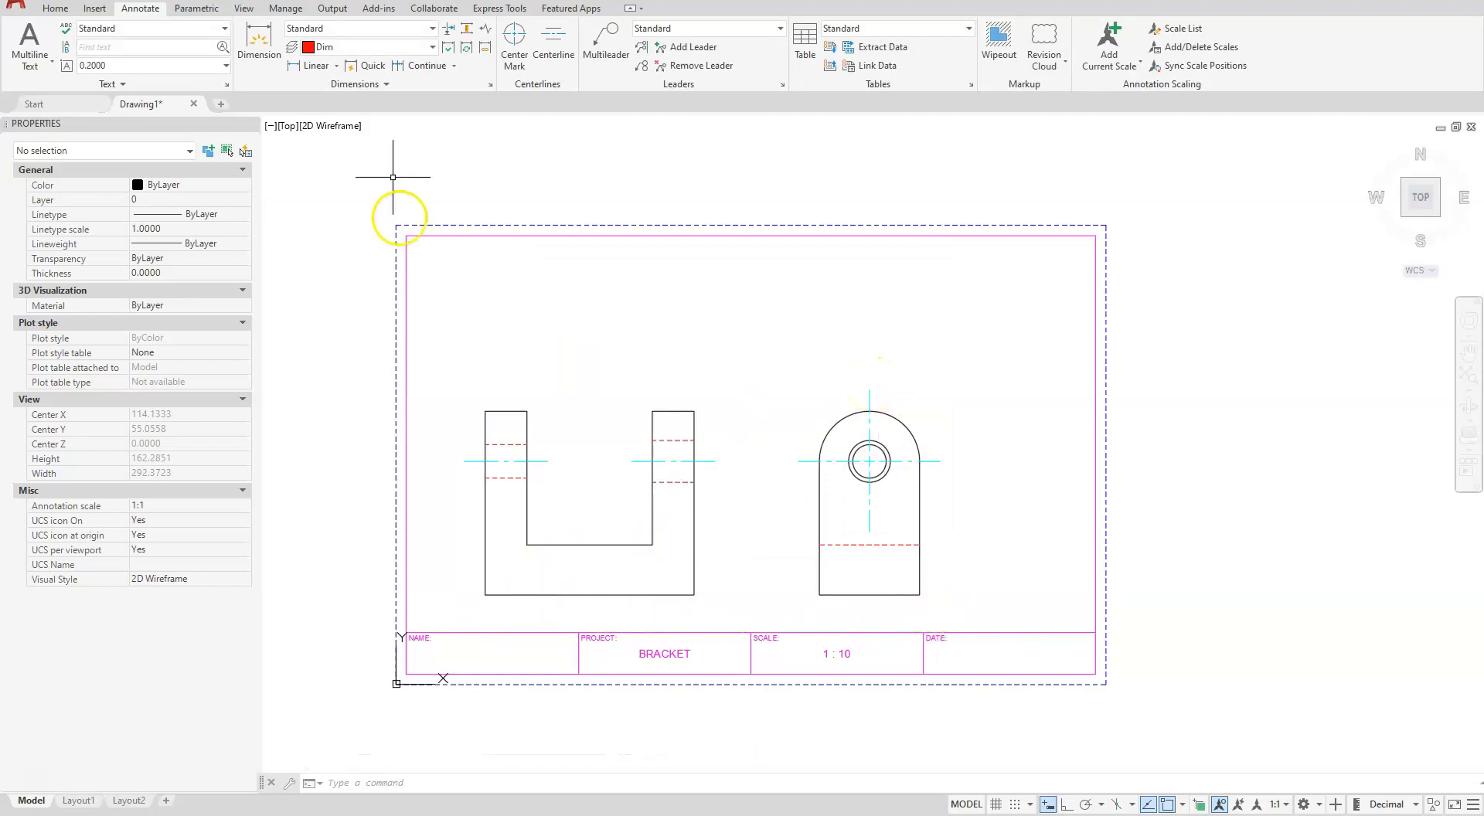
Move the front and side views together upward about 9.3 units within the title block border.
left_click(55, 11)
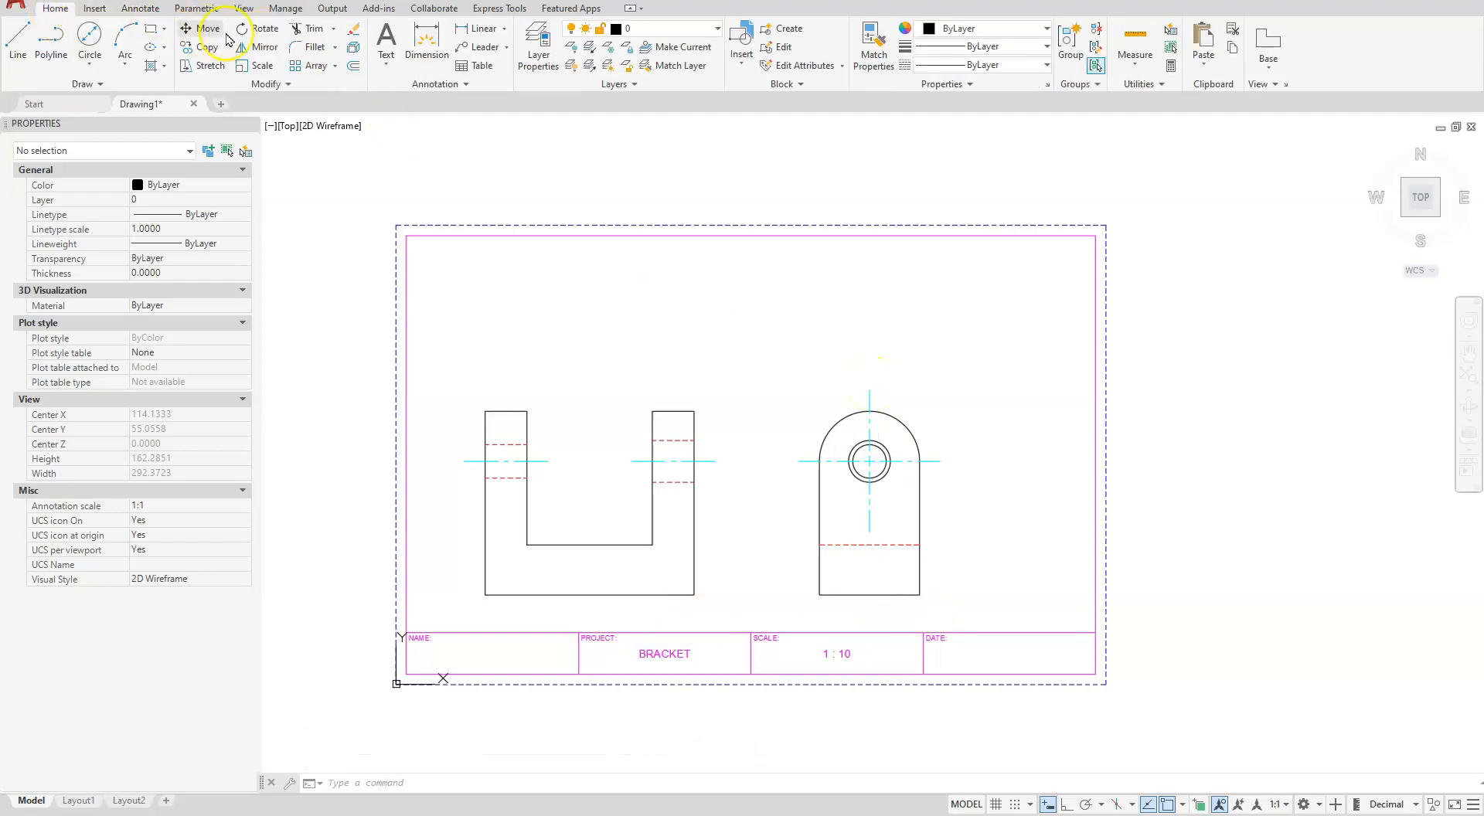
type("m")
key("Return")
left_click(452, 332)
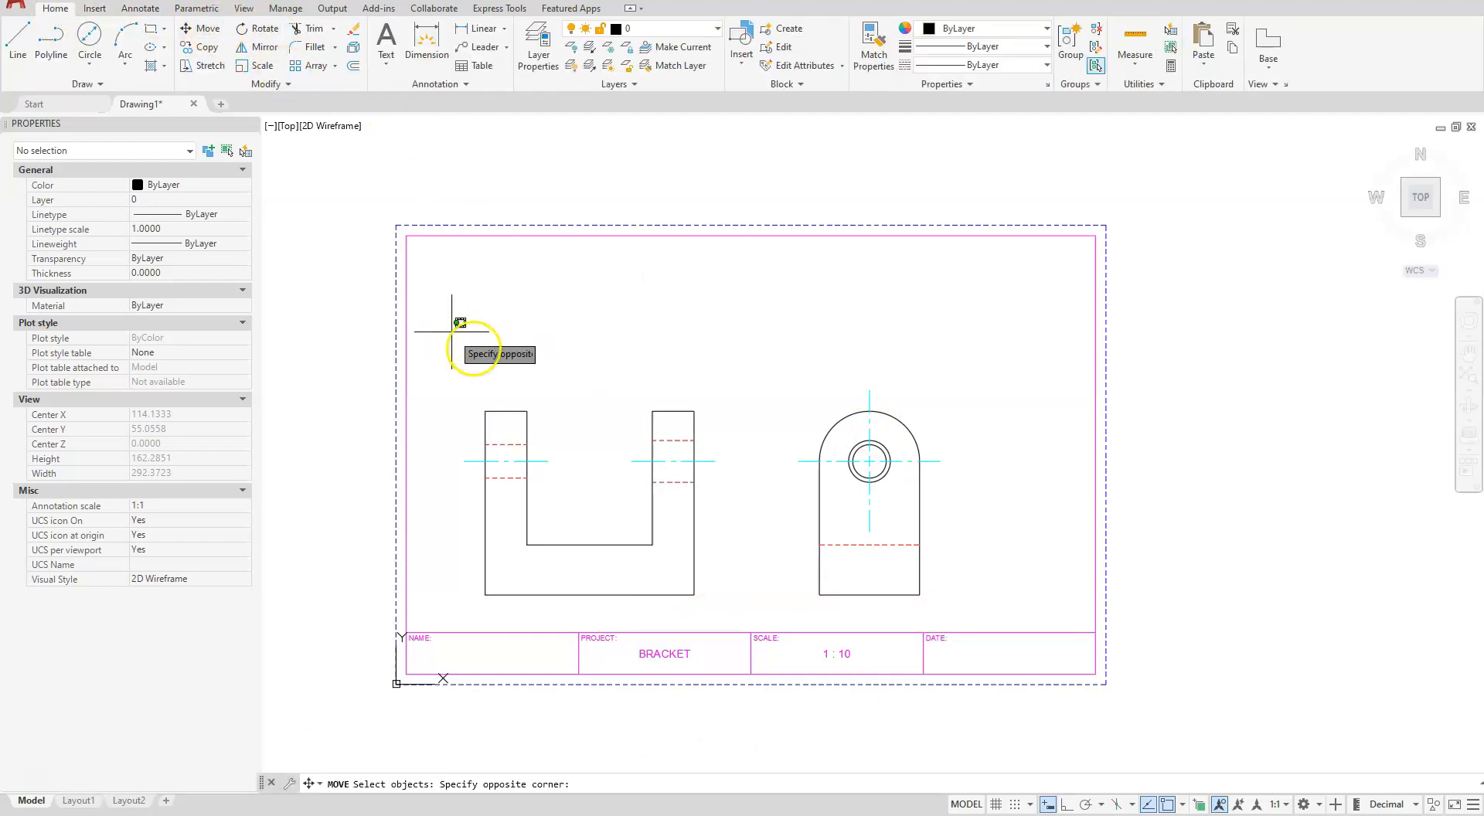
left_click(983, 611)
key("Return")
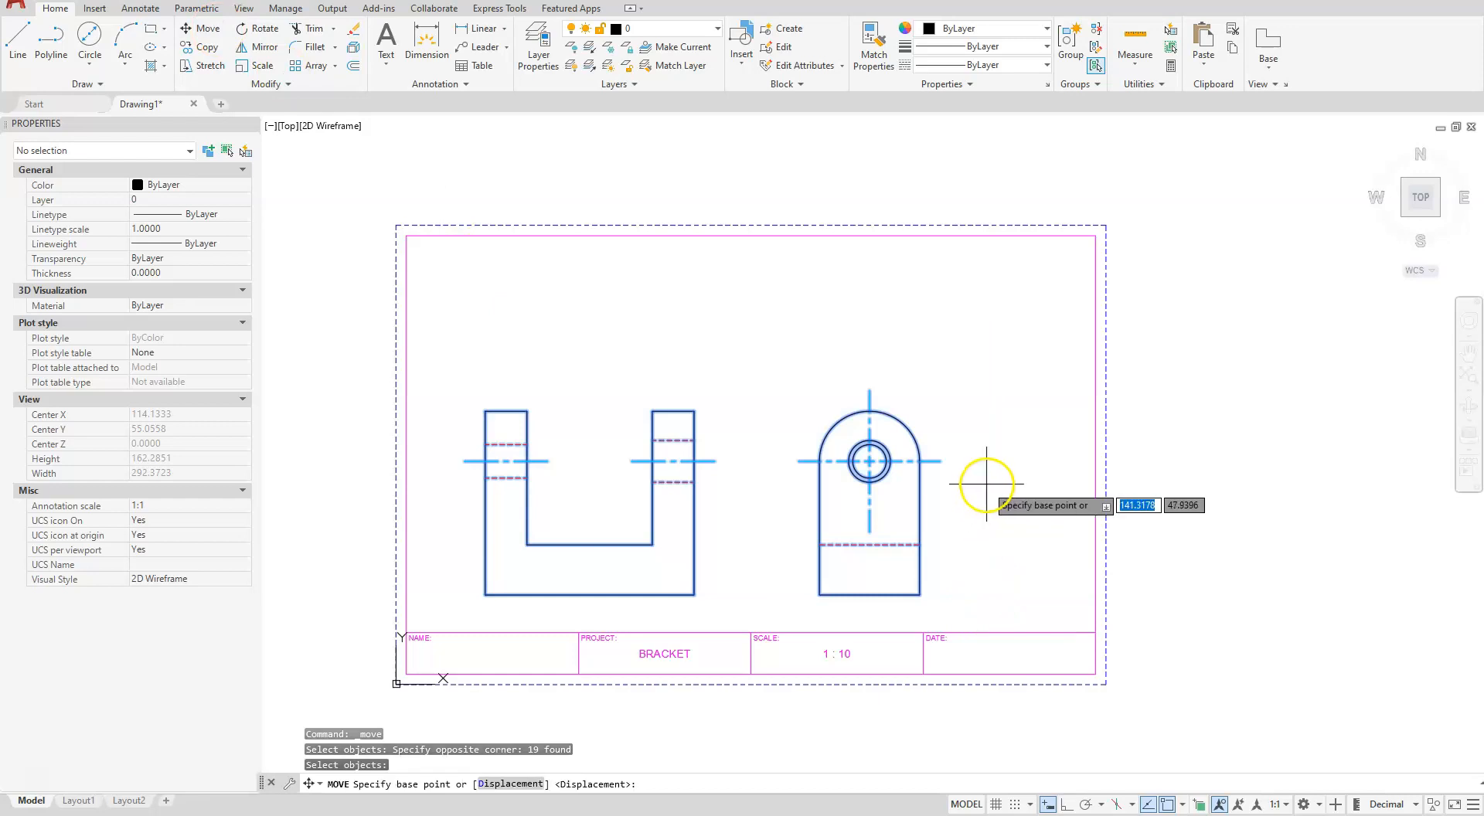
left_click(985, 484)
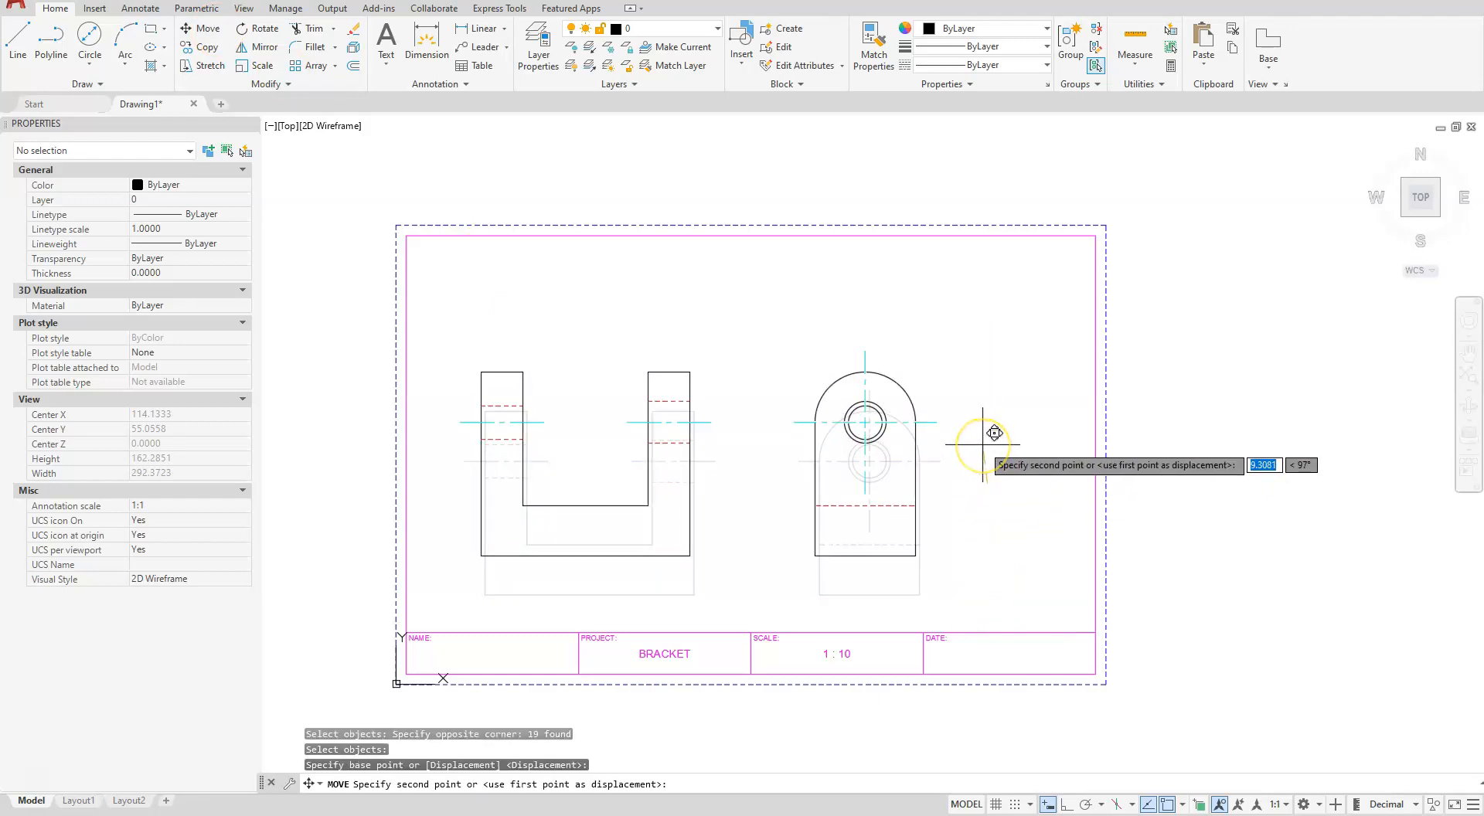
left_click(983, 445)
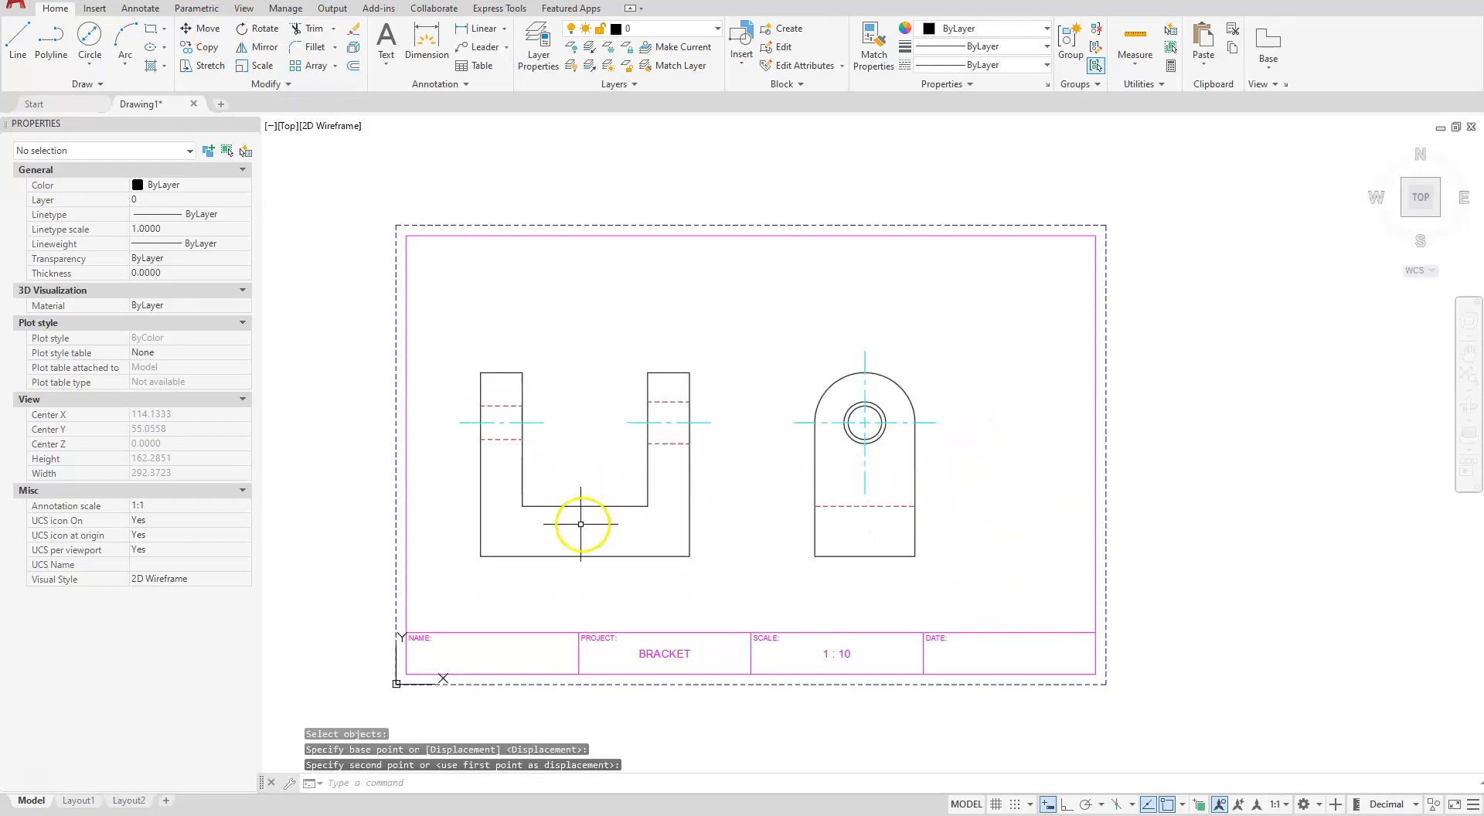
Add a linear dimension for the left upright's width just below the front view.
scroll(475, 576, "up", 4)
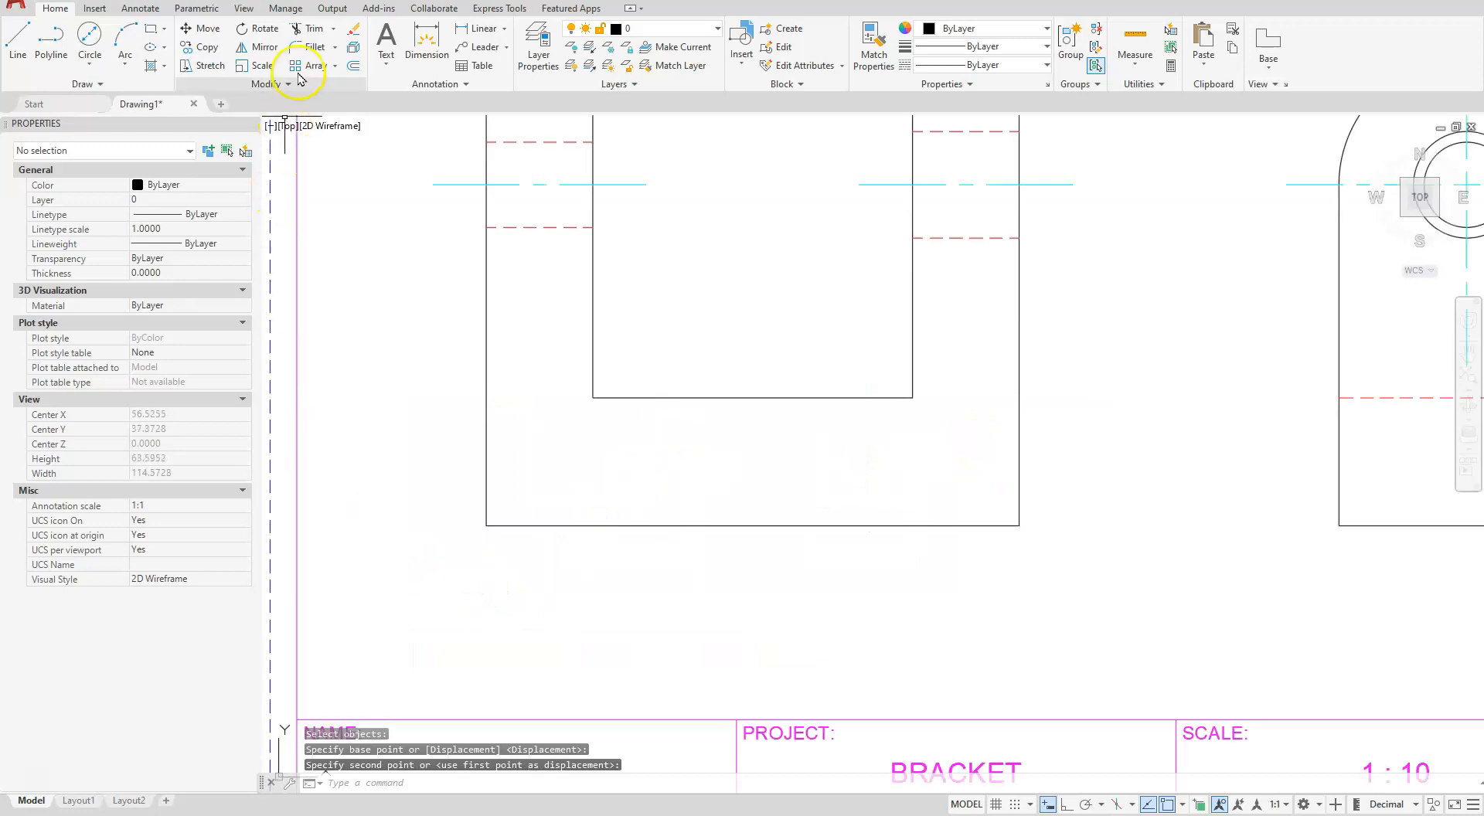
left_click(479, 27)
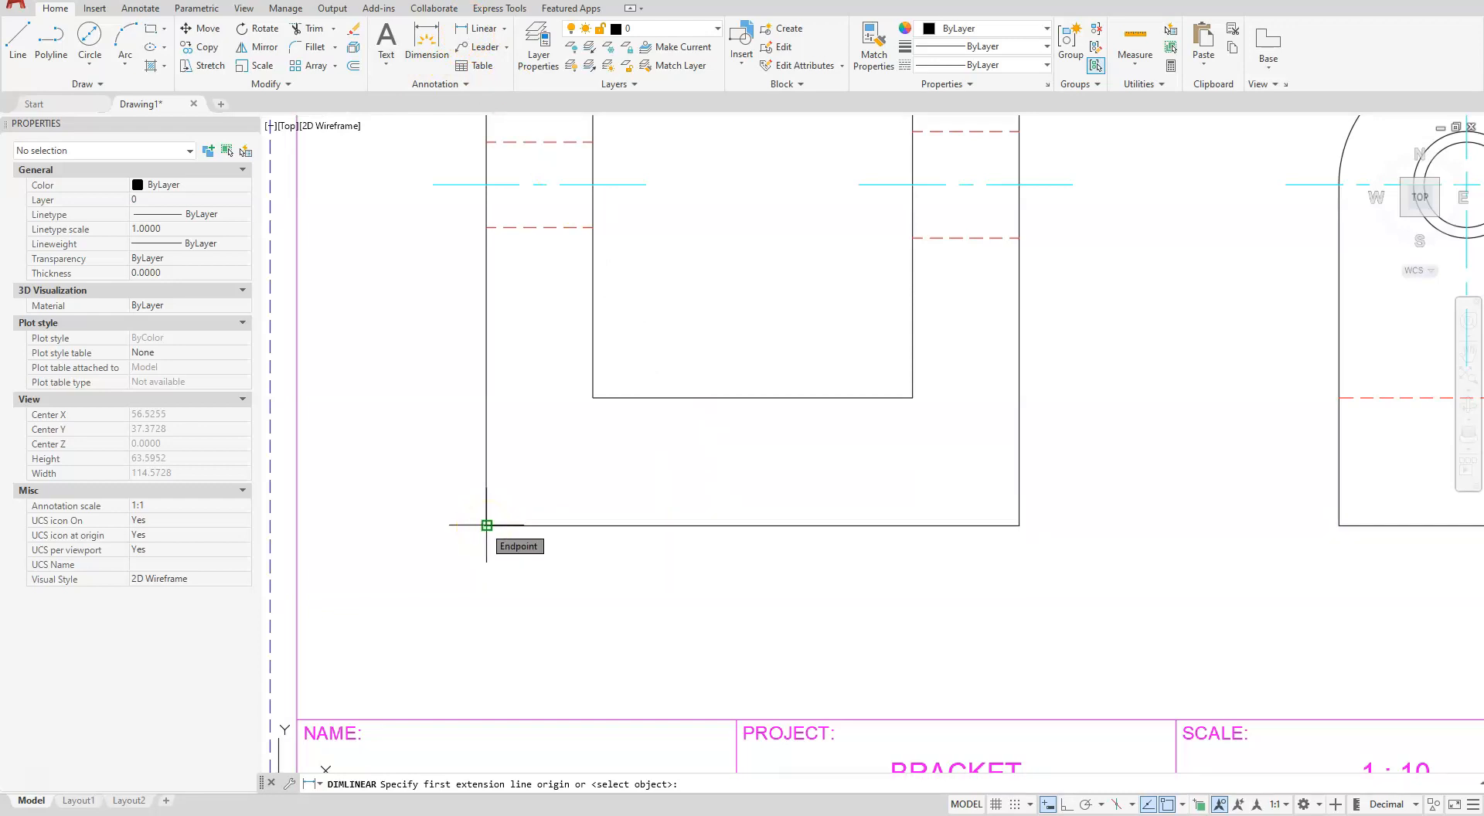
left_click(486, 524)
left_click(592, 397)
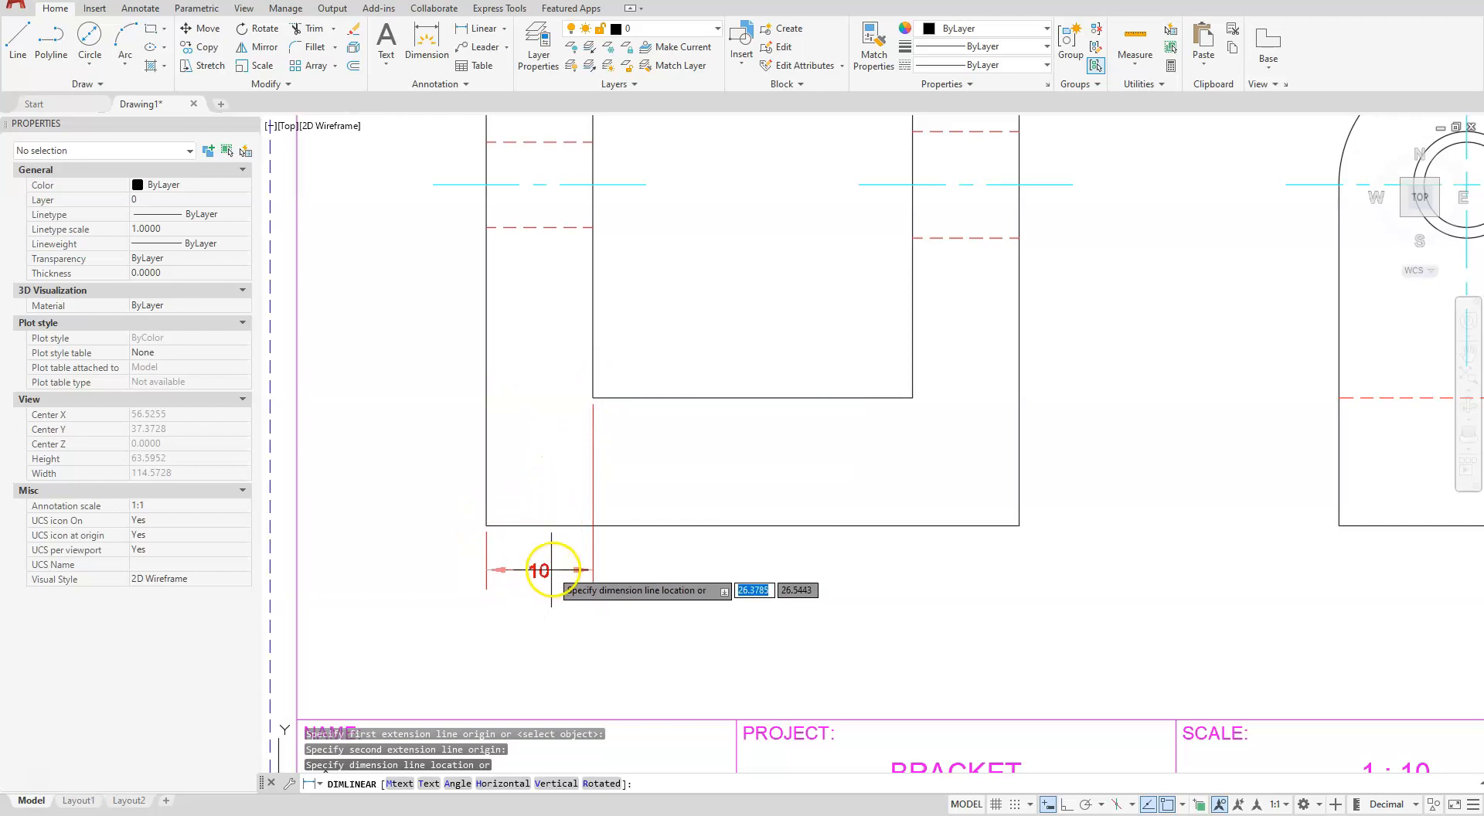
left_click(550, 566)
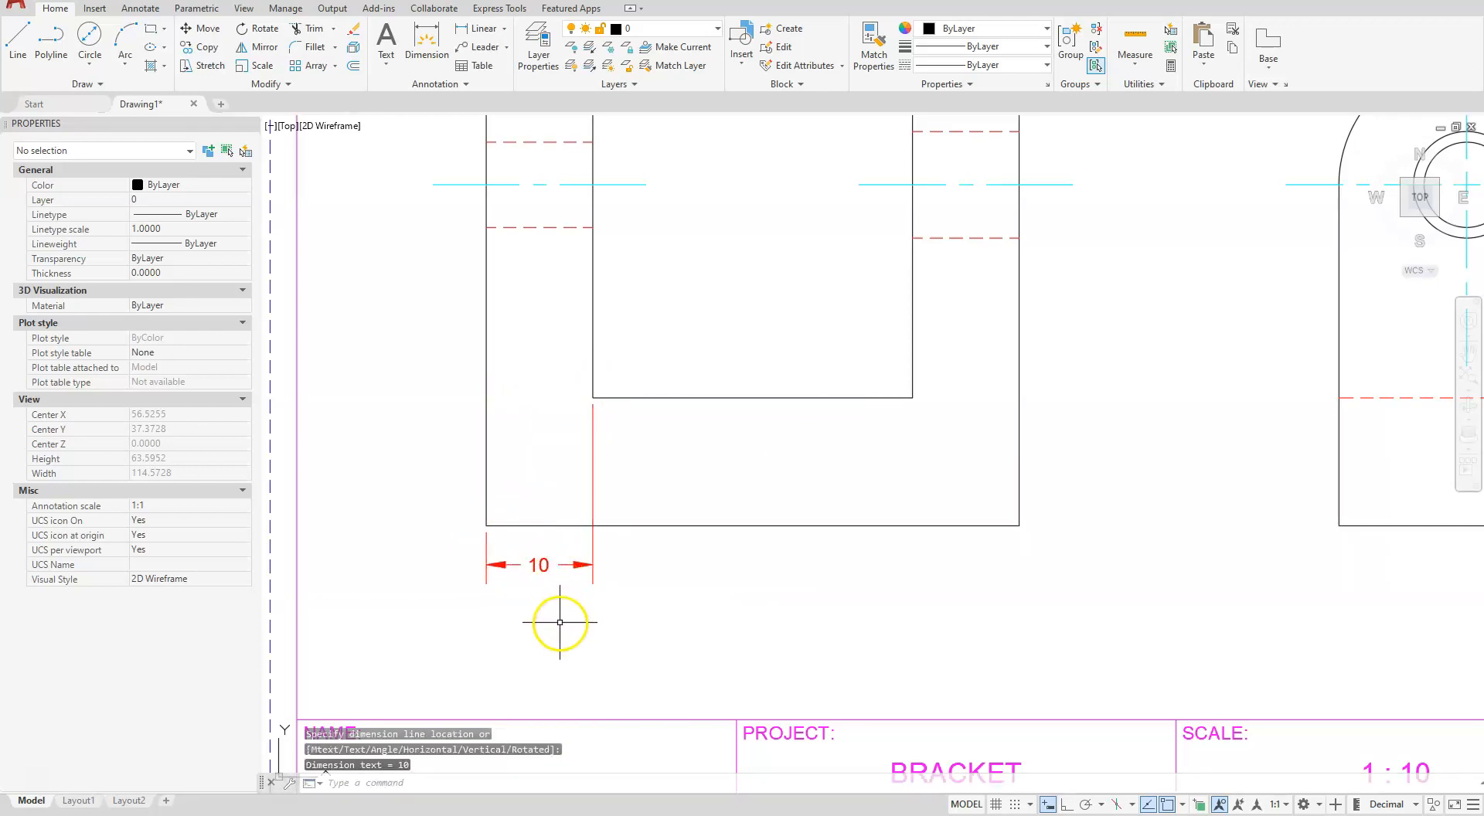
Add baseline dimensions from the front view's left edge to the right upright's inner corner and to the lower-right outer corner.
left_click(138, 9)
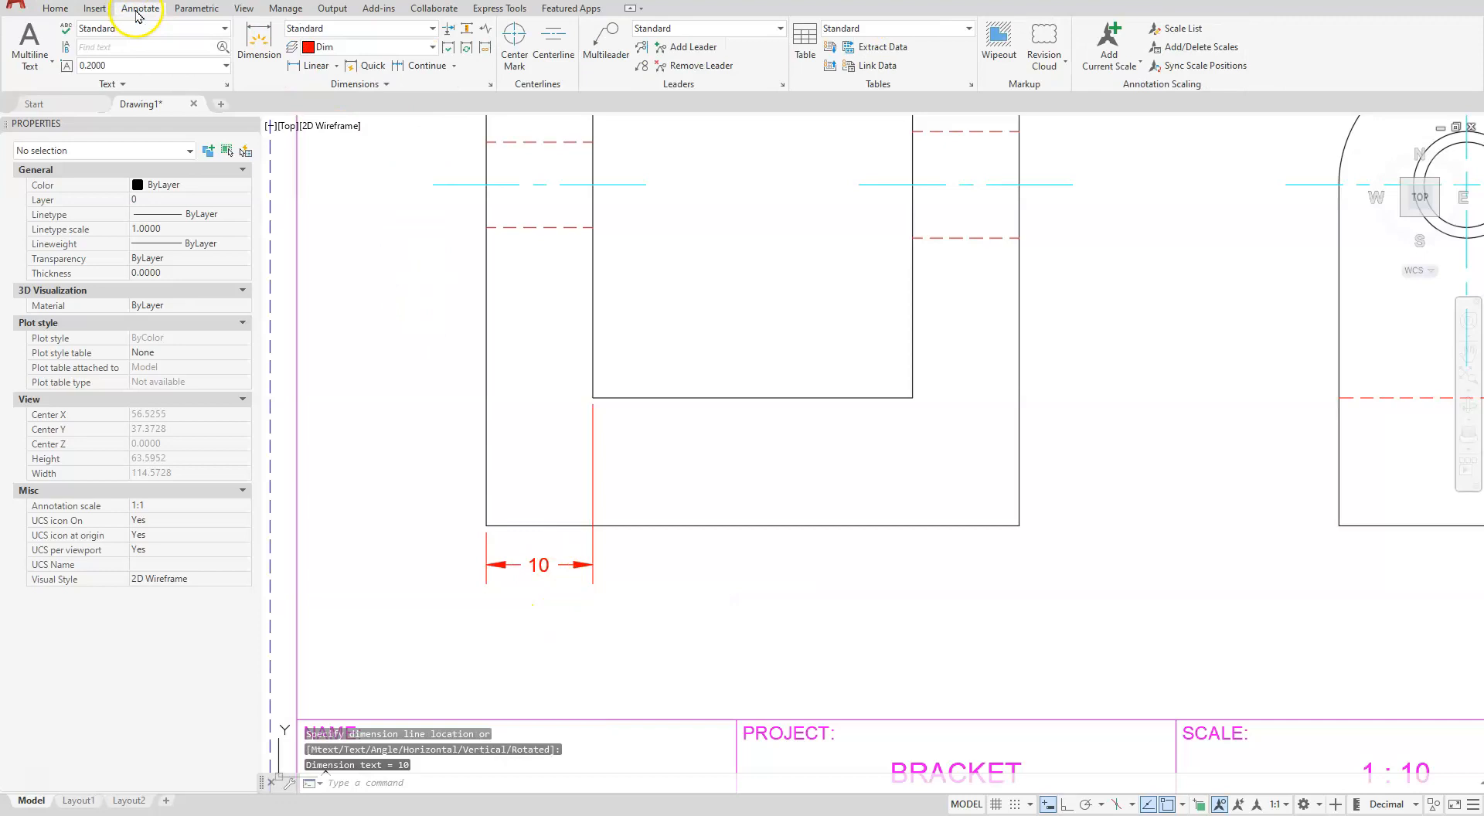
left_click(454, 67)
left_click(432, 124)
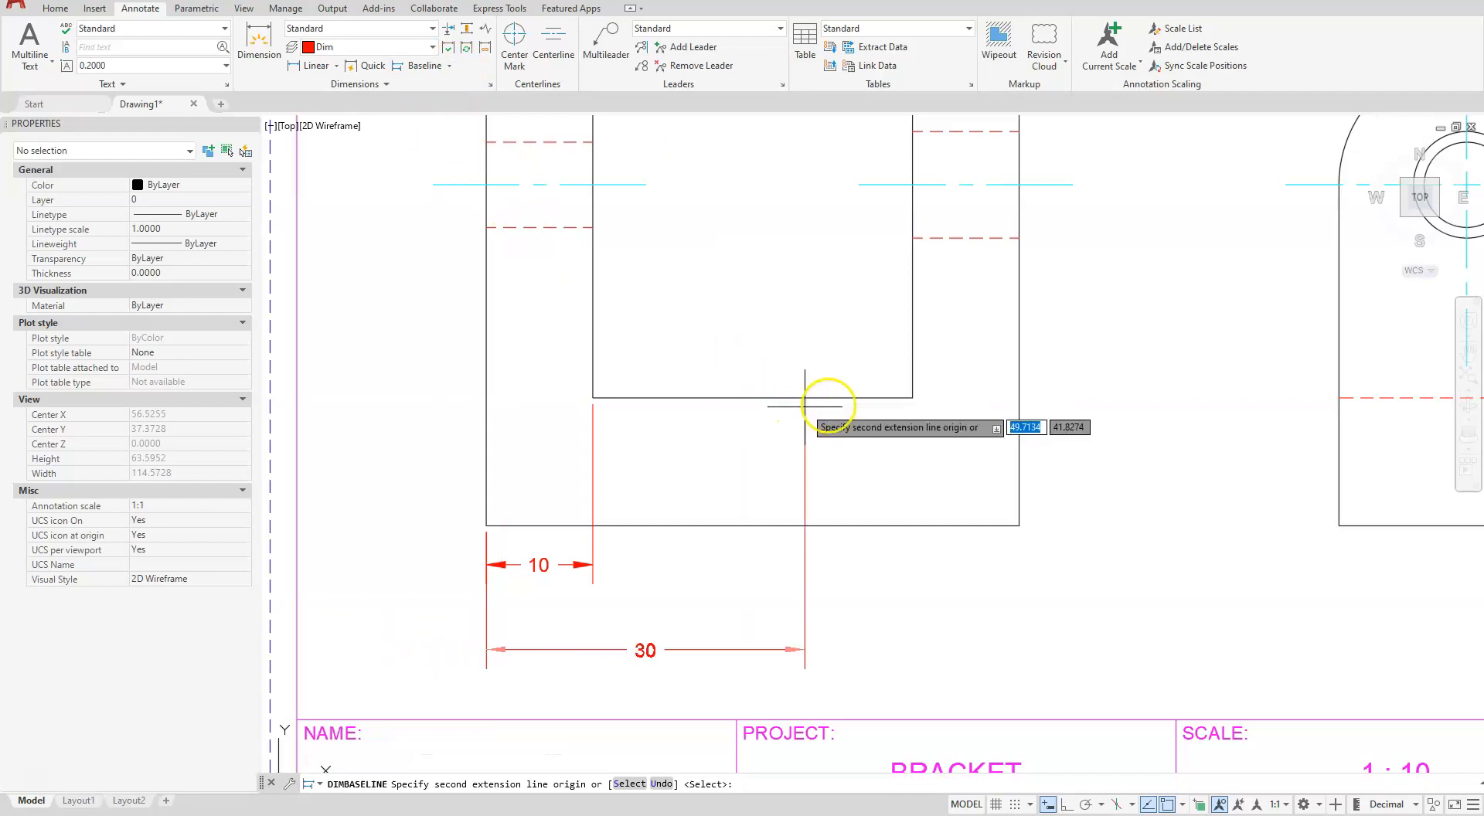
left_click(913, 397)
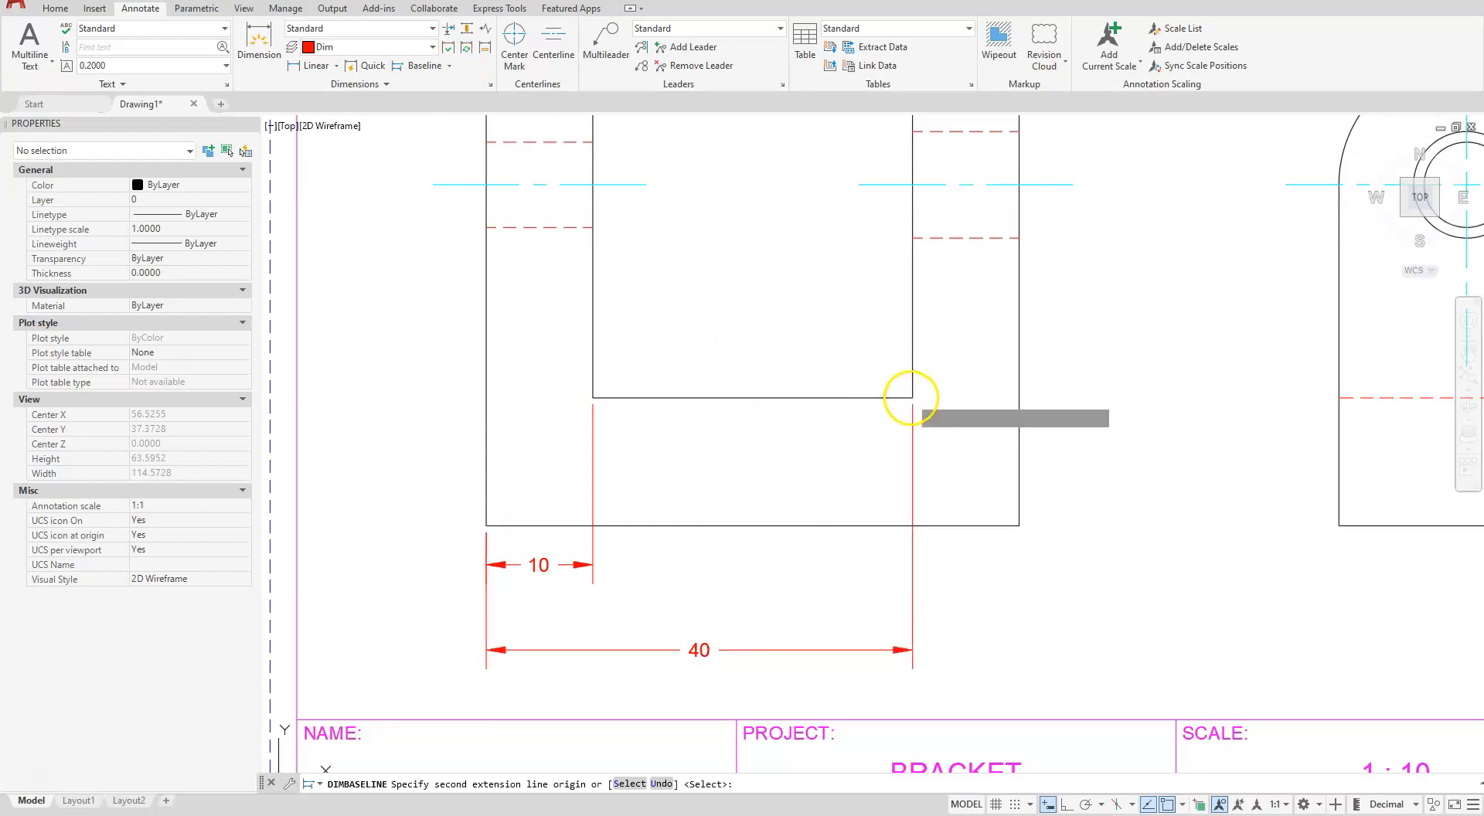
left_click(1018, 529)
key("Escape")
key("Escape")
key("Escape")
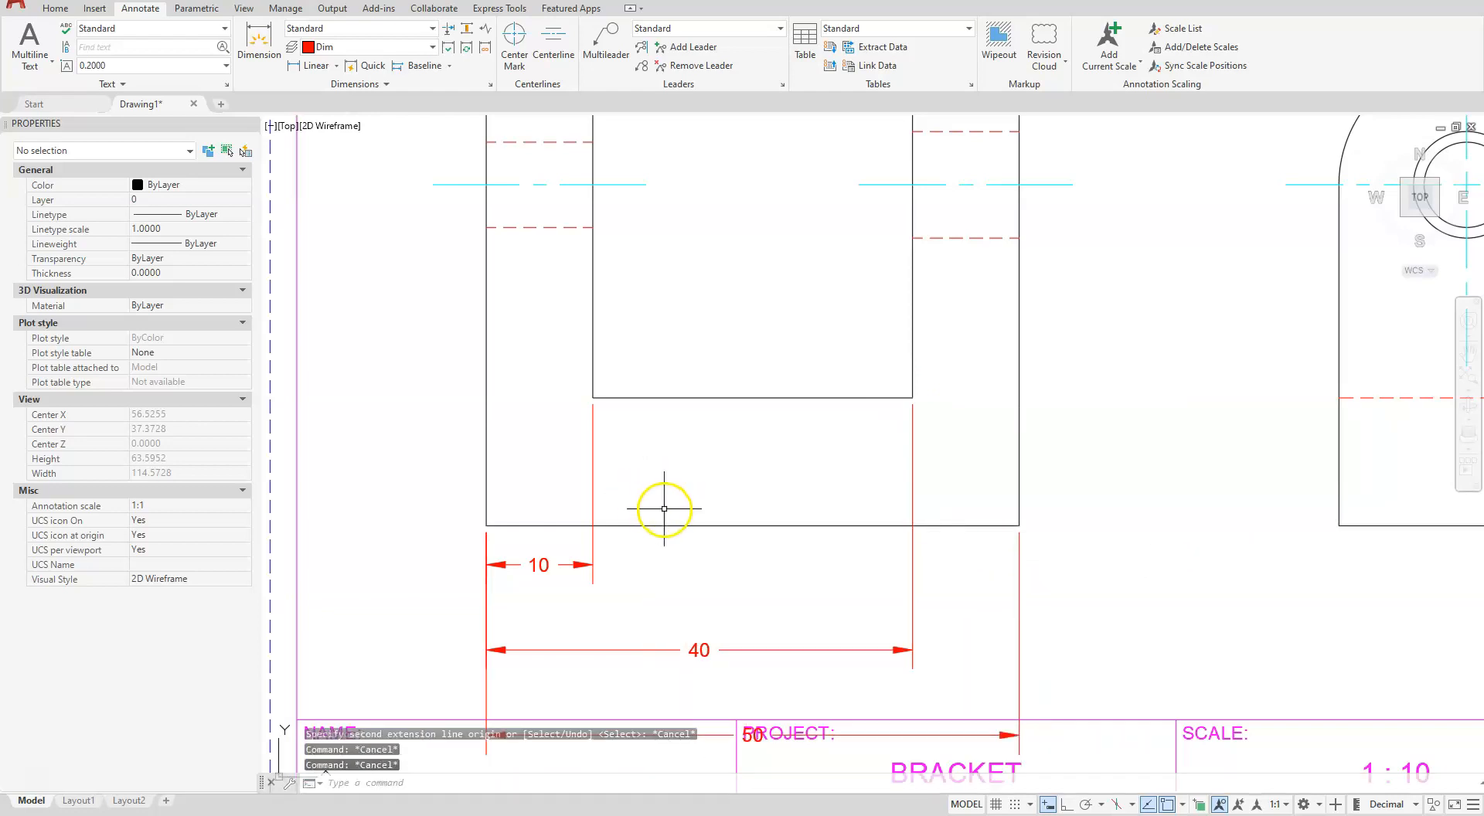
Space the two baseline dimensions 5 units apart below the left upright's width dimension using Adjust Space.
scroll(633, 503, "down", 2)
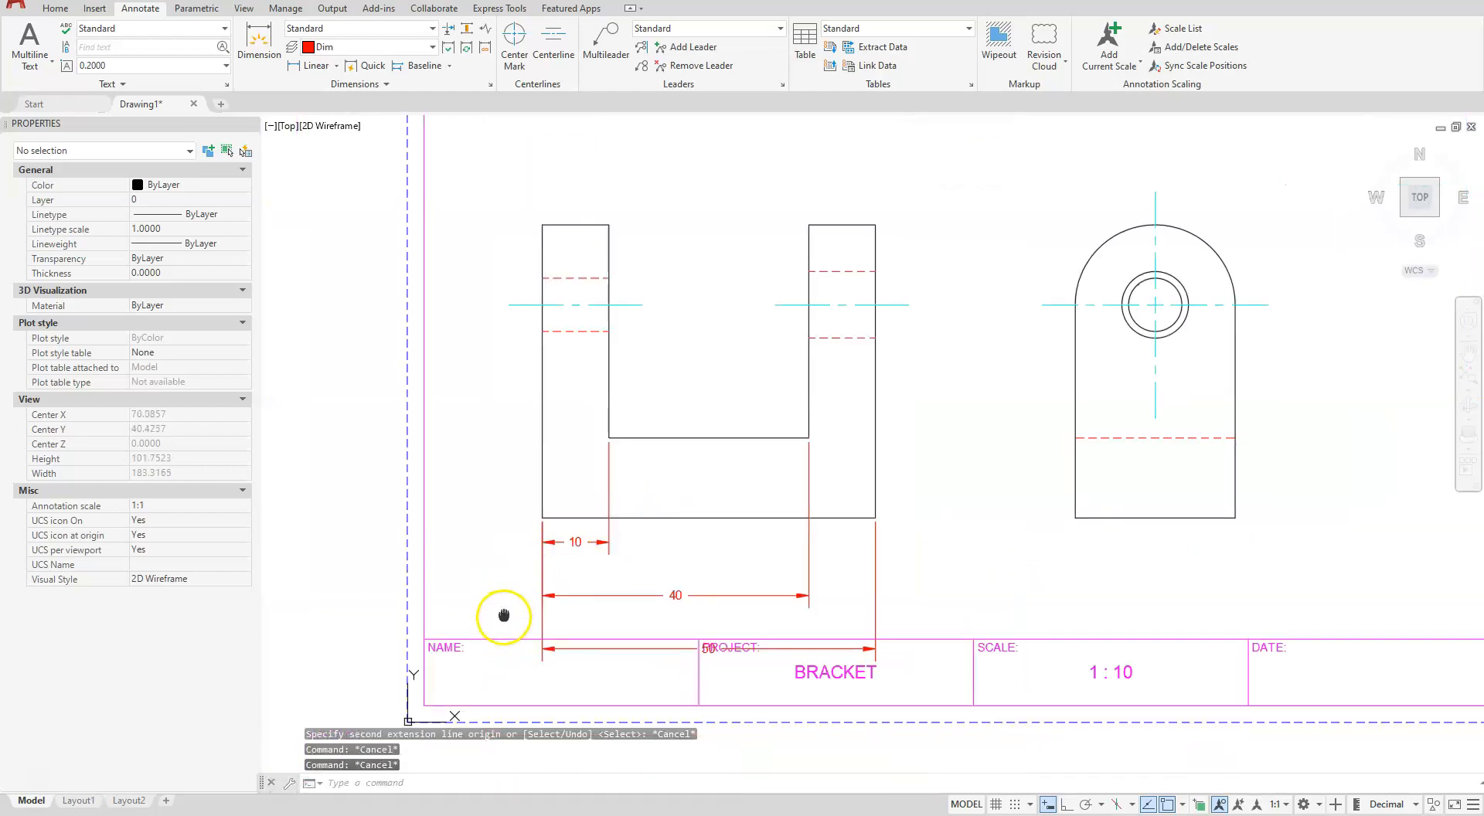
middle_click_drag(500, 616, 626, 606)
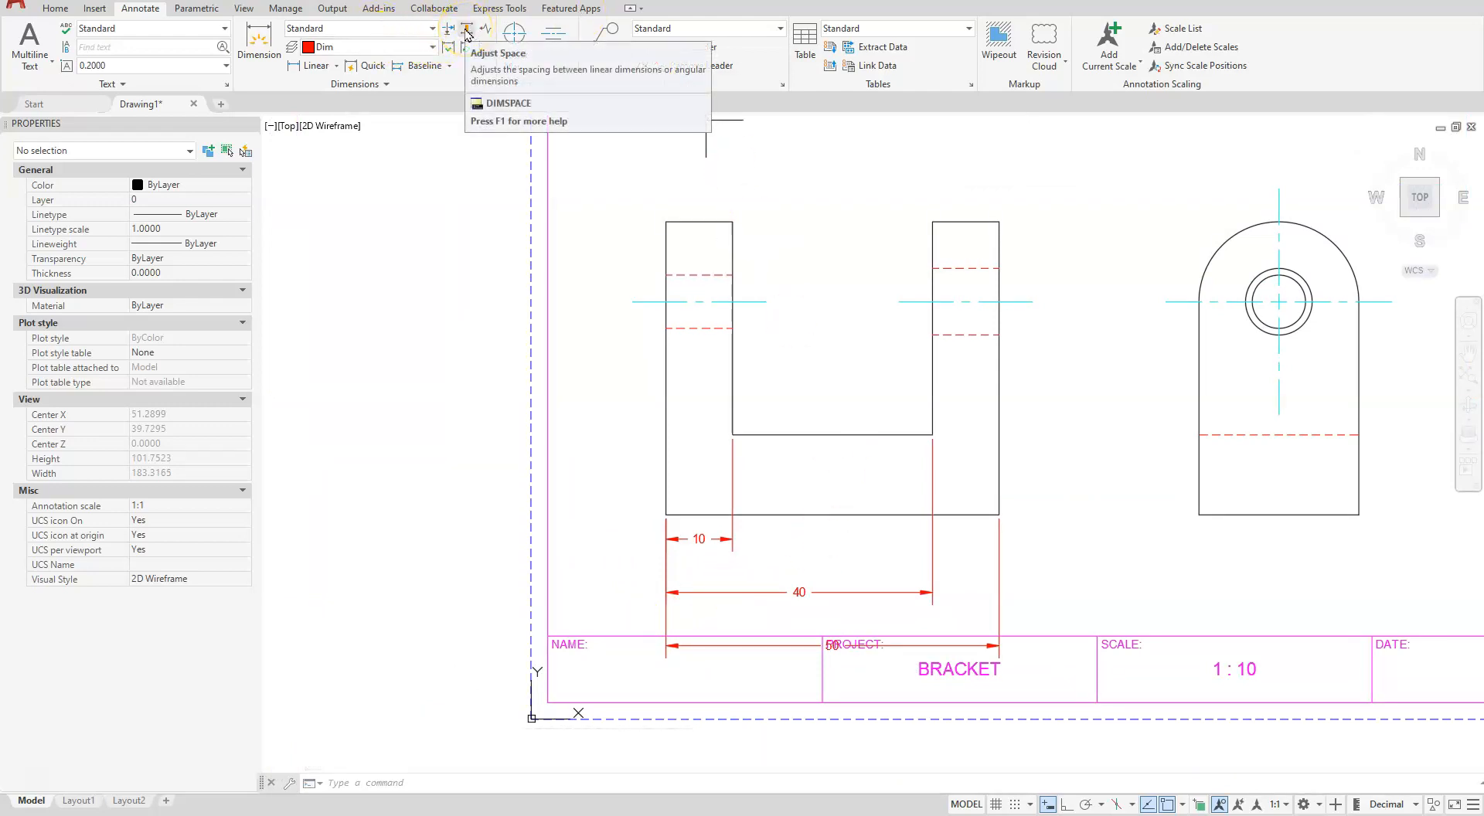
left_click(703, 539)
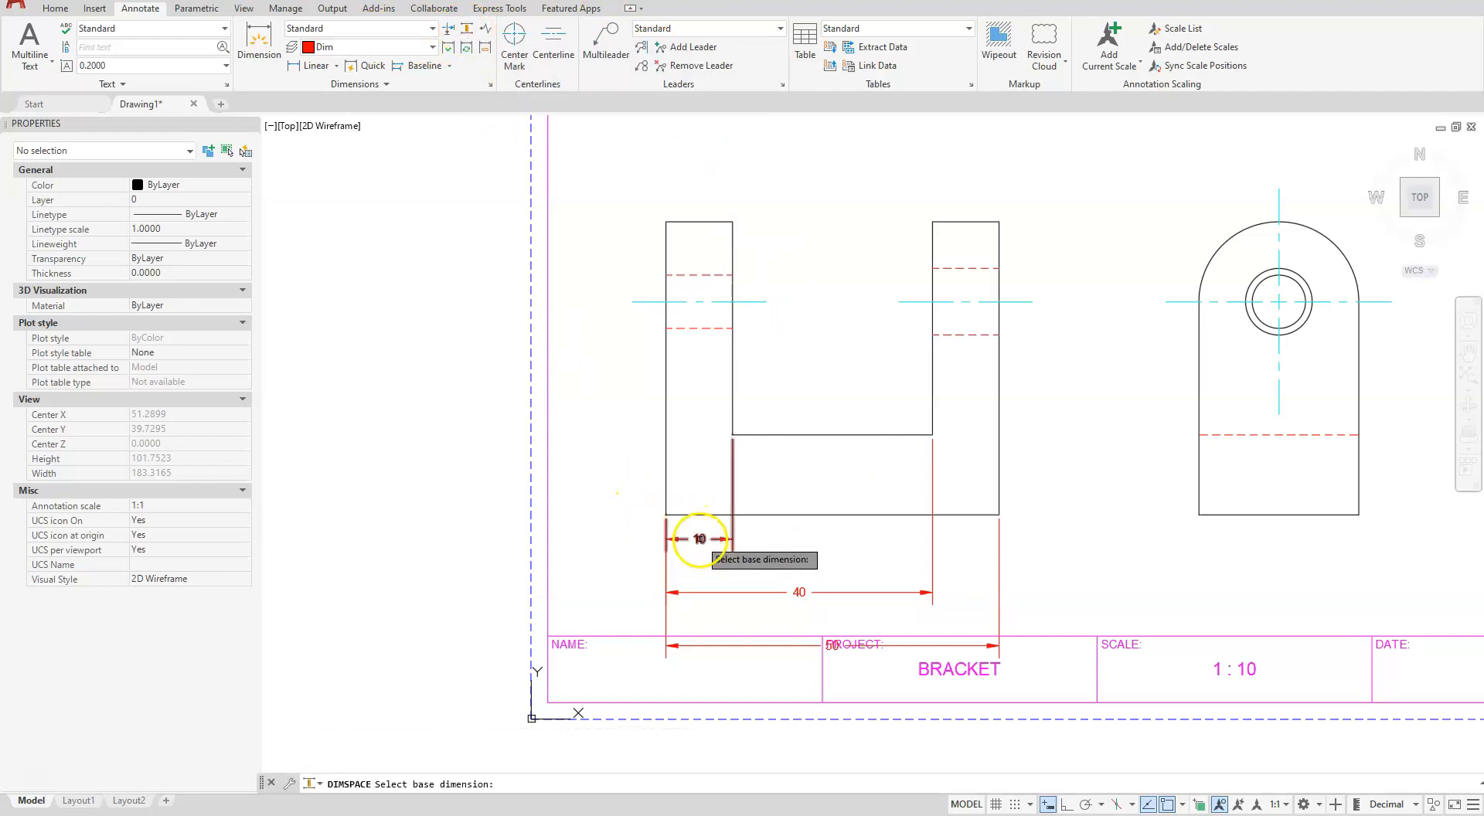
left_click(772, 592)
left_click(782, 651)
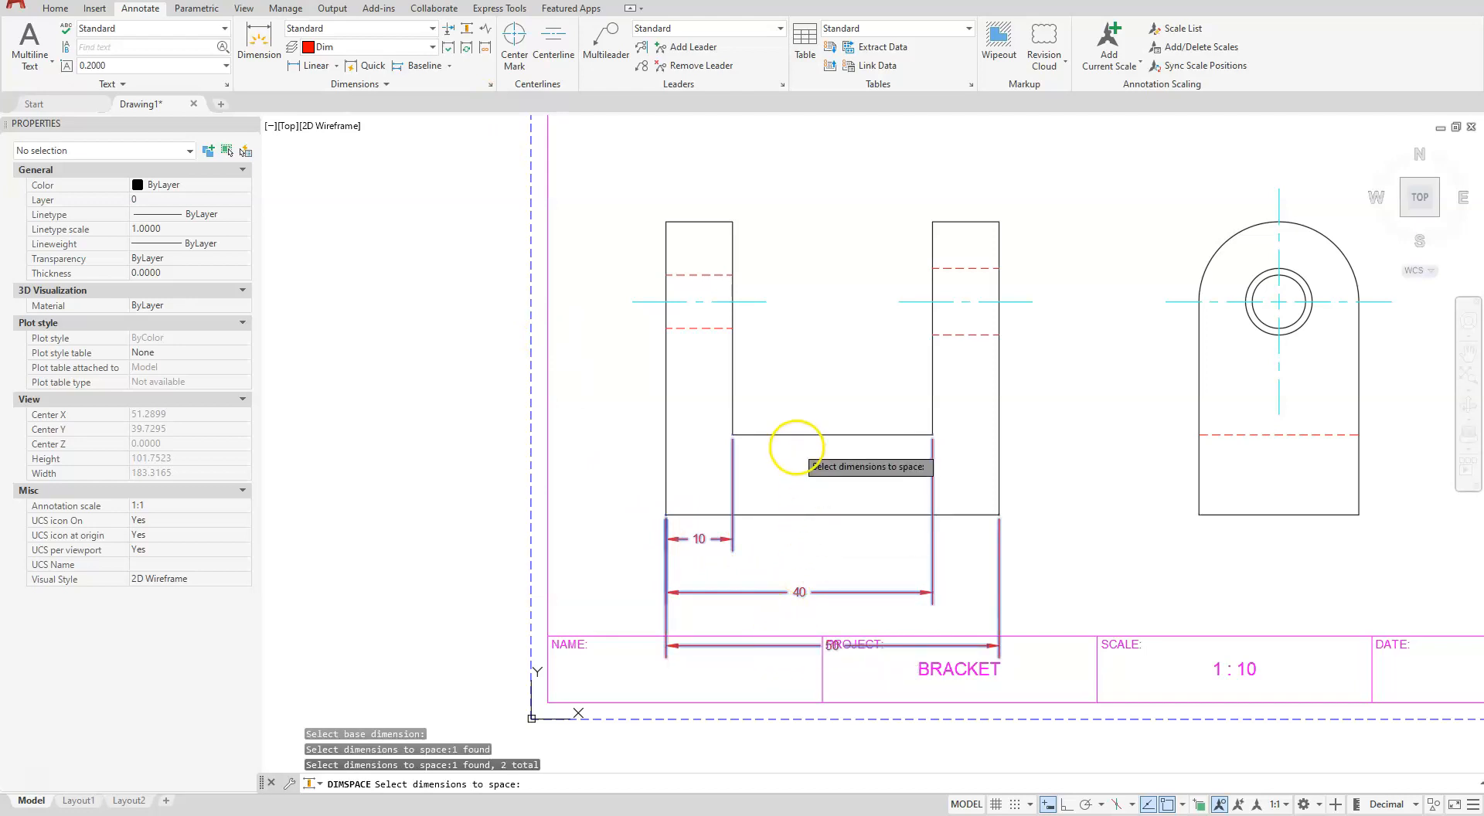
key("Return")
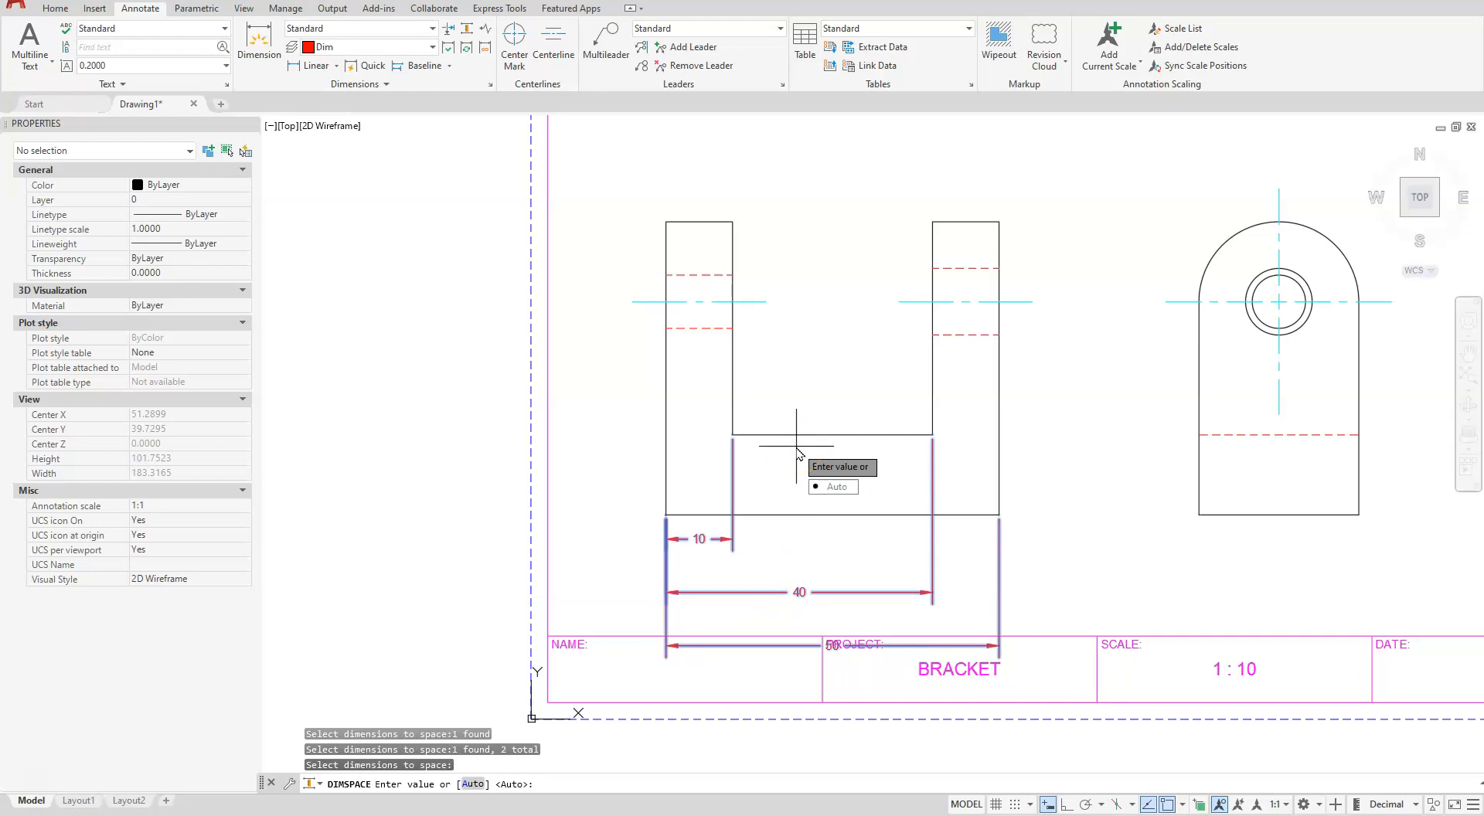
type("5")
key("Return")
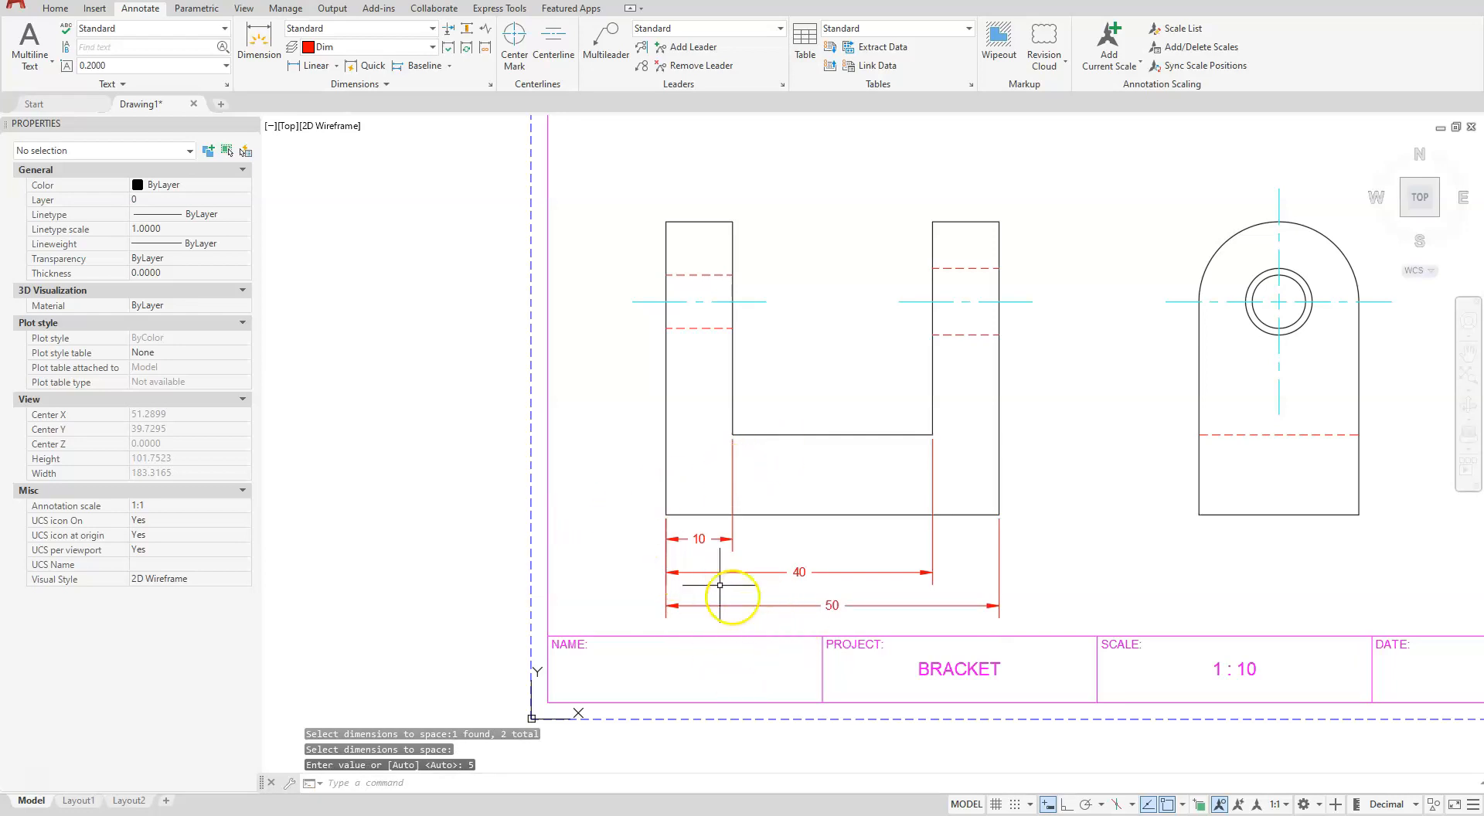
Add a linear dimension below the side view from its lower-left corner to the vertical centerline, level with the front view's first dimension.
mouse_move(1082, 556)
middle_mouse_down()
mouse_move(958, 589)
mouse_move(782, 598)
middle_mouse_up()
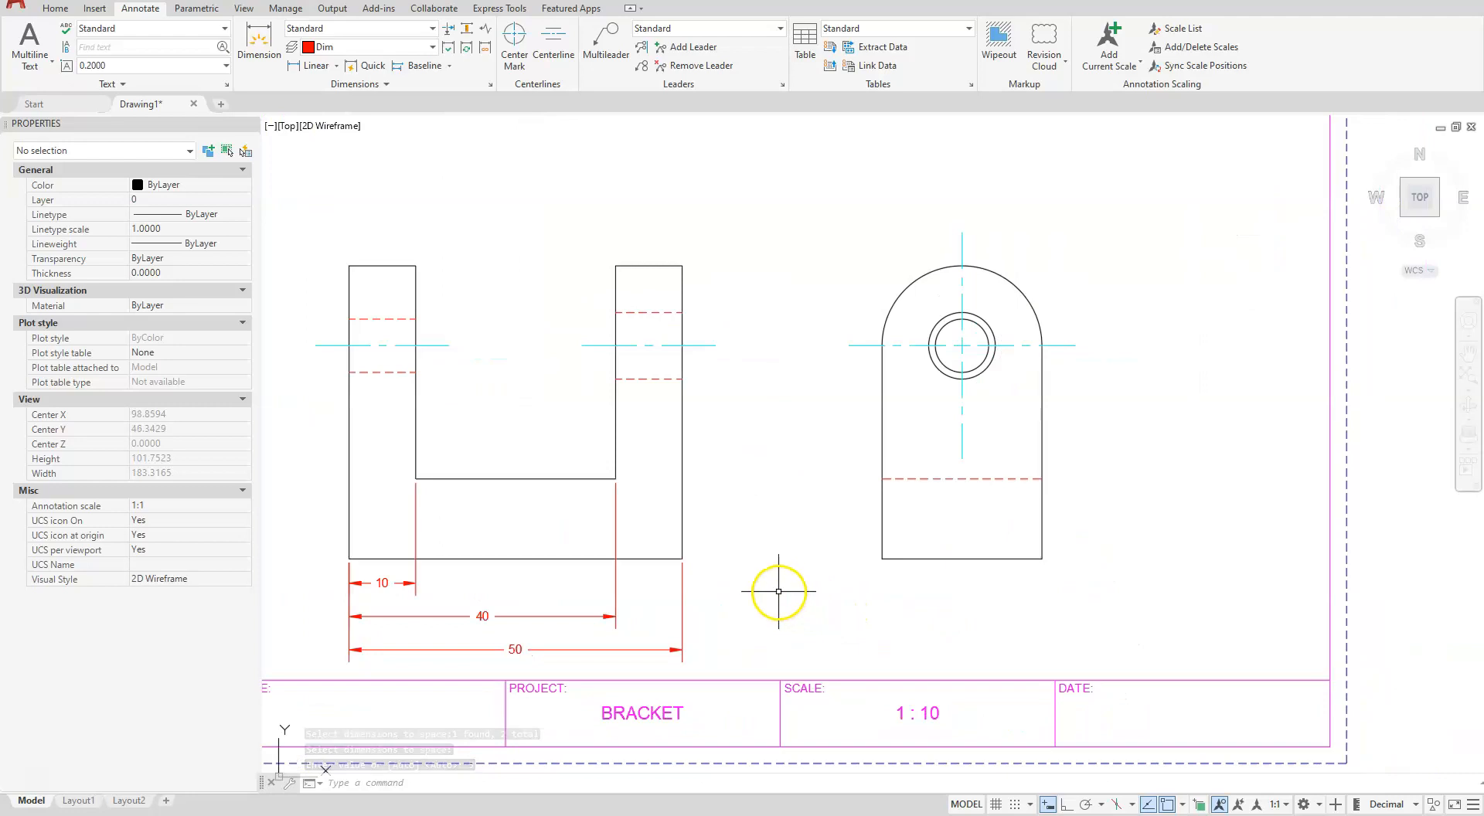
left_click(301, 68)
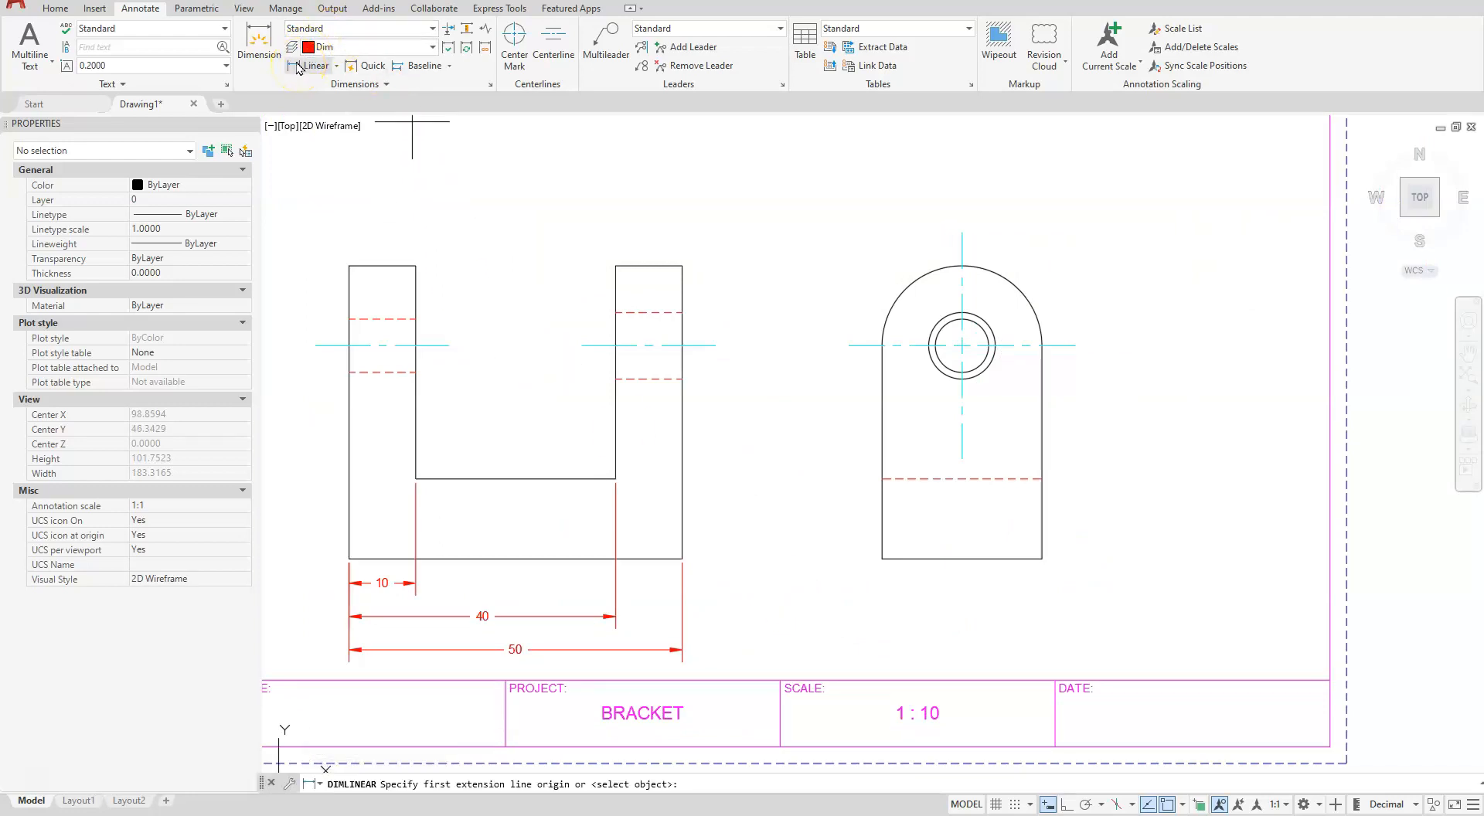
left_click(881, 557)
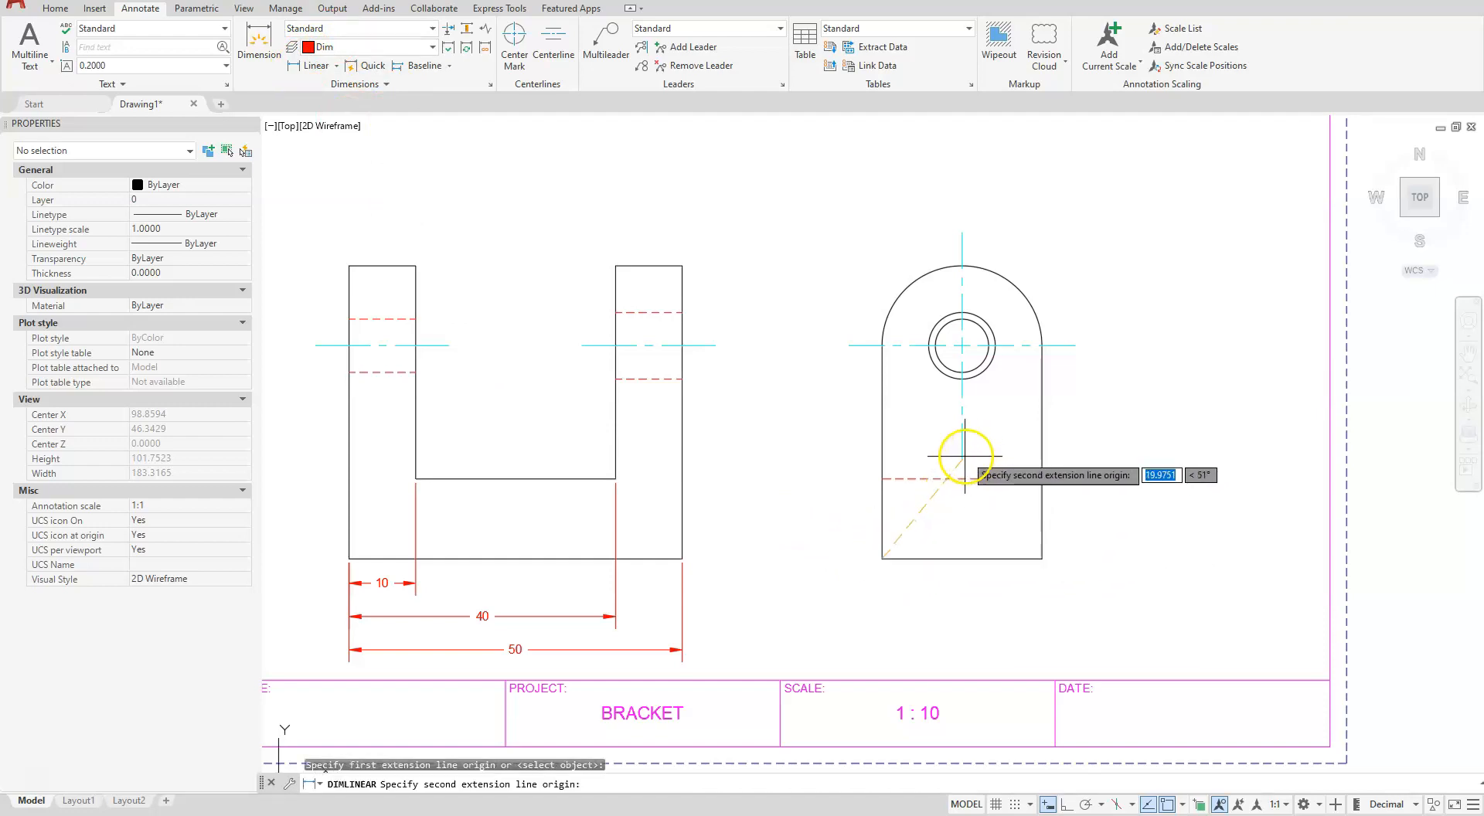
left_click(963, 457)
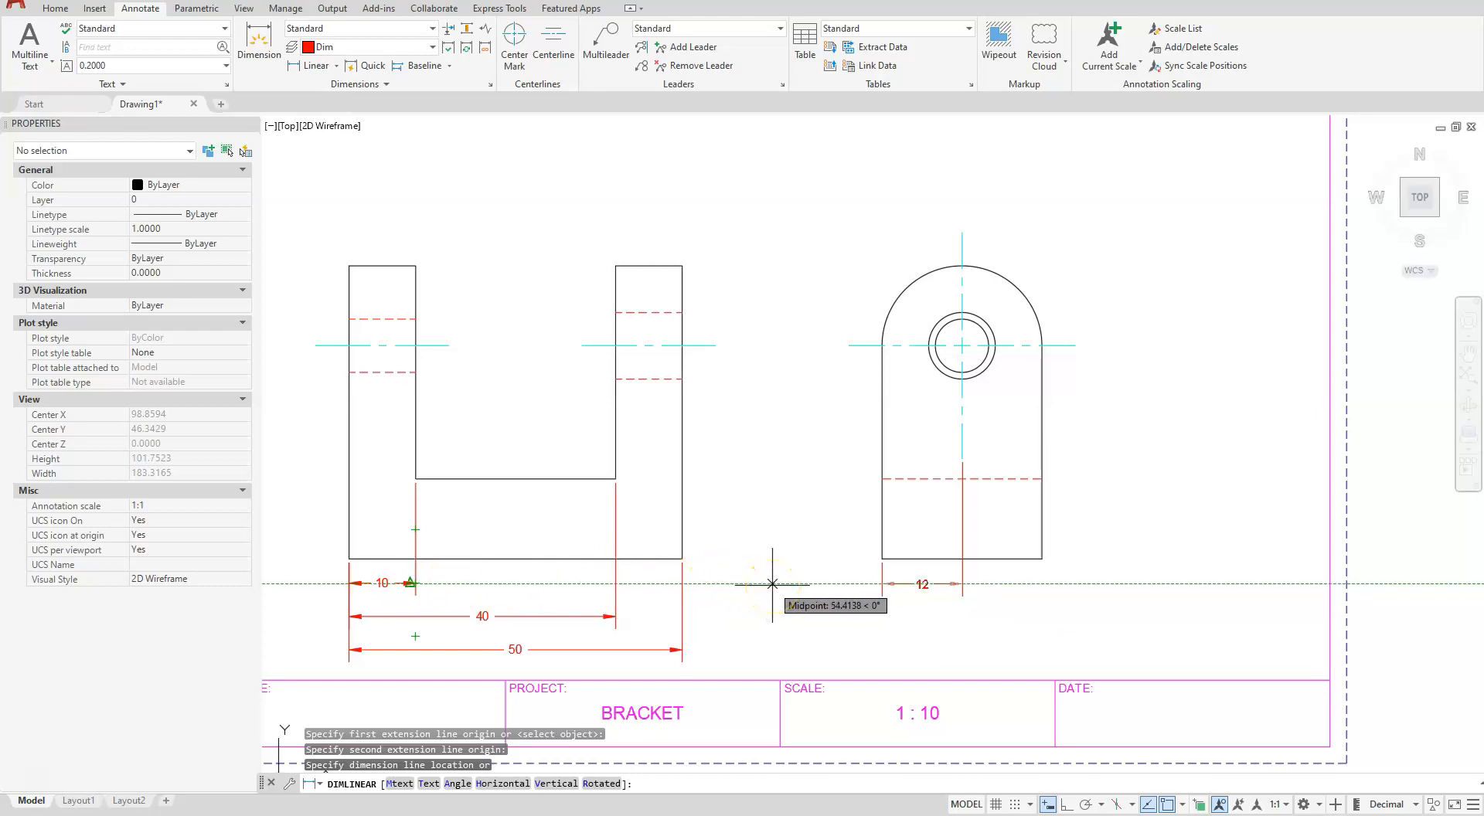
left_click(768, 588)
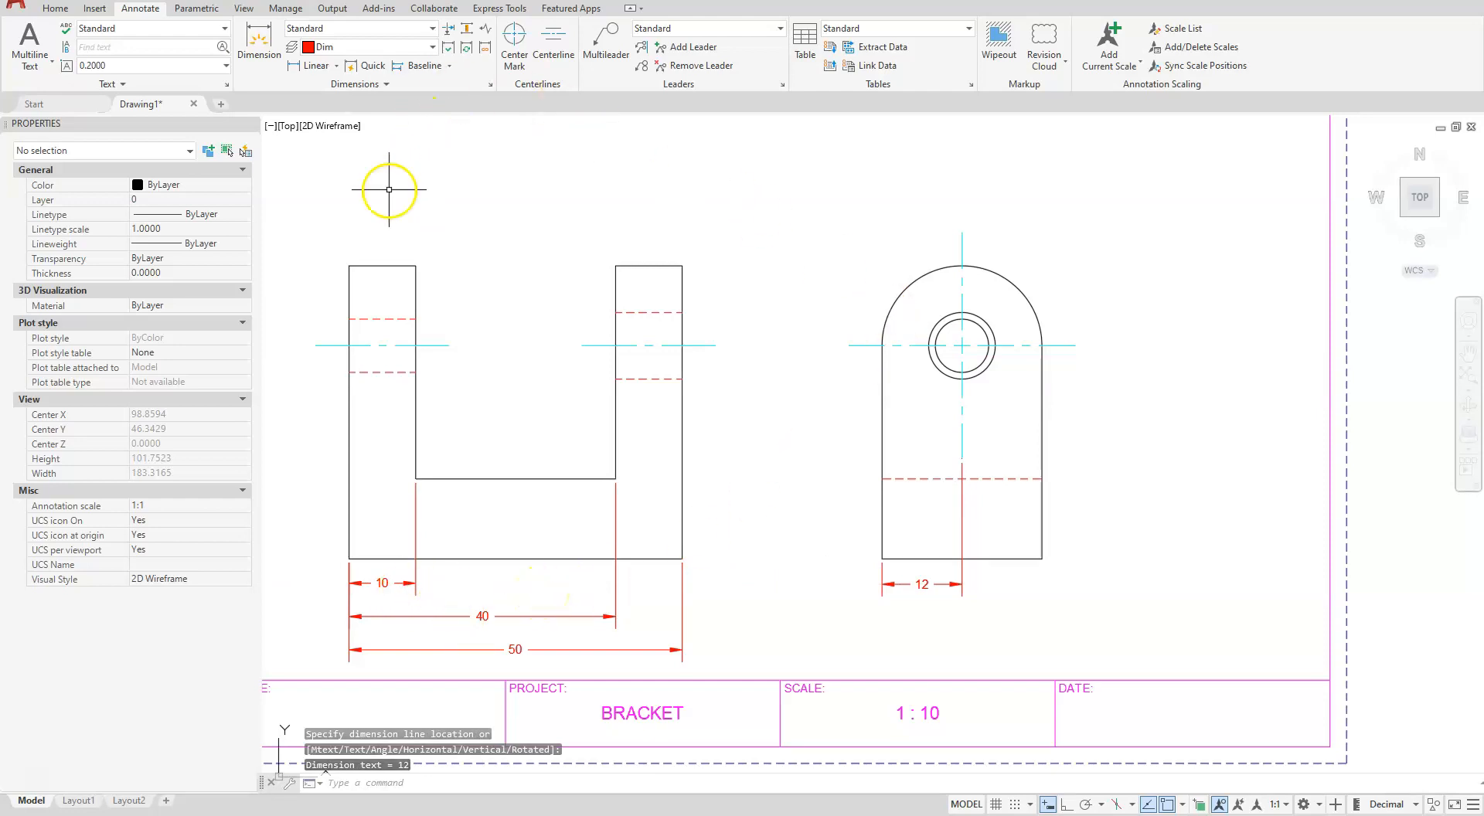
Add a linear dimension for the side view's overall width, level with the front view's second dimension row.
left_click(312, 65)
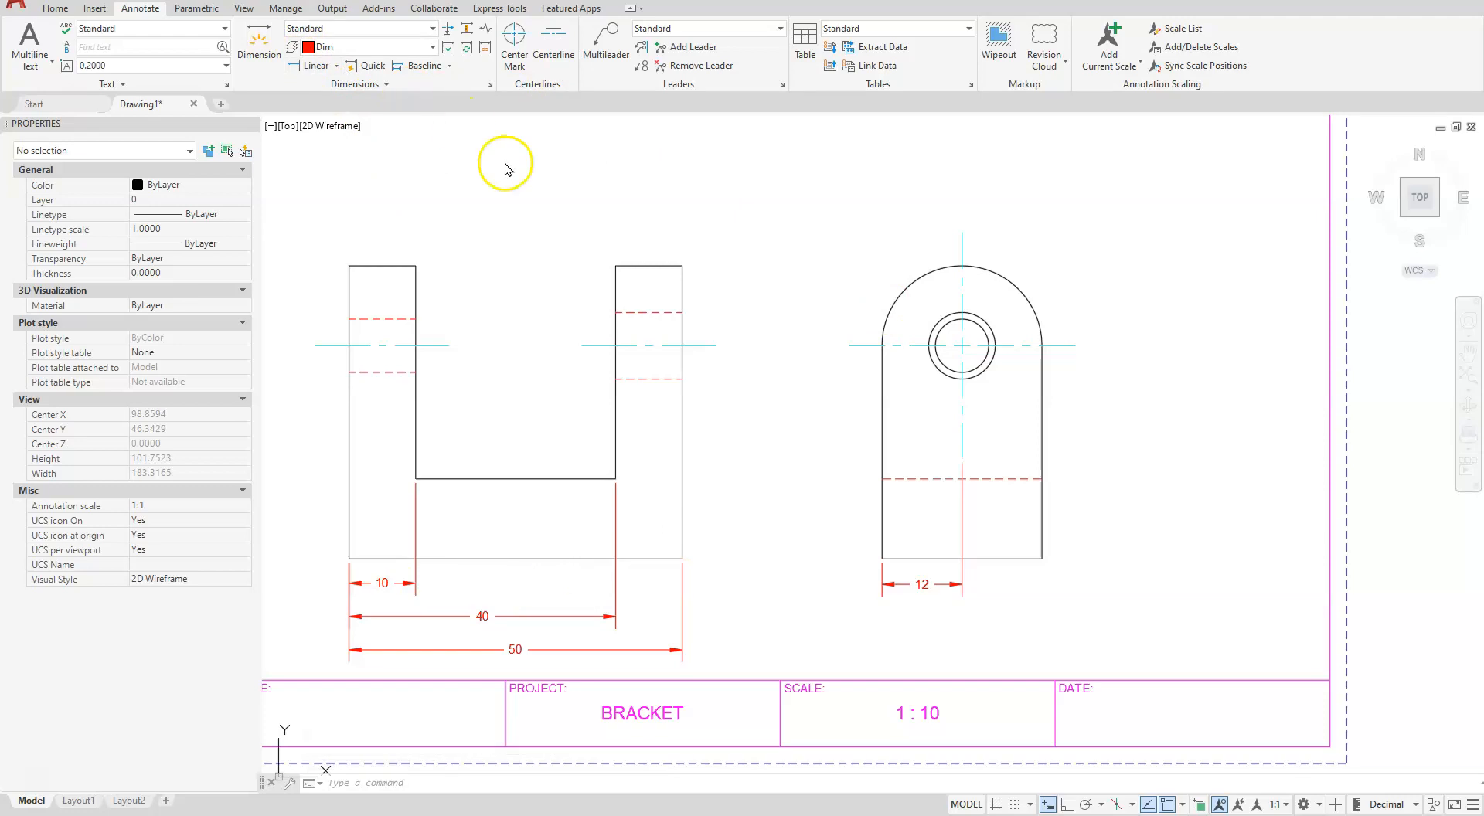
left_click(881, 557)
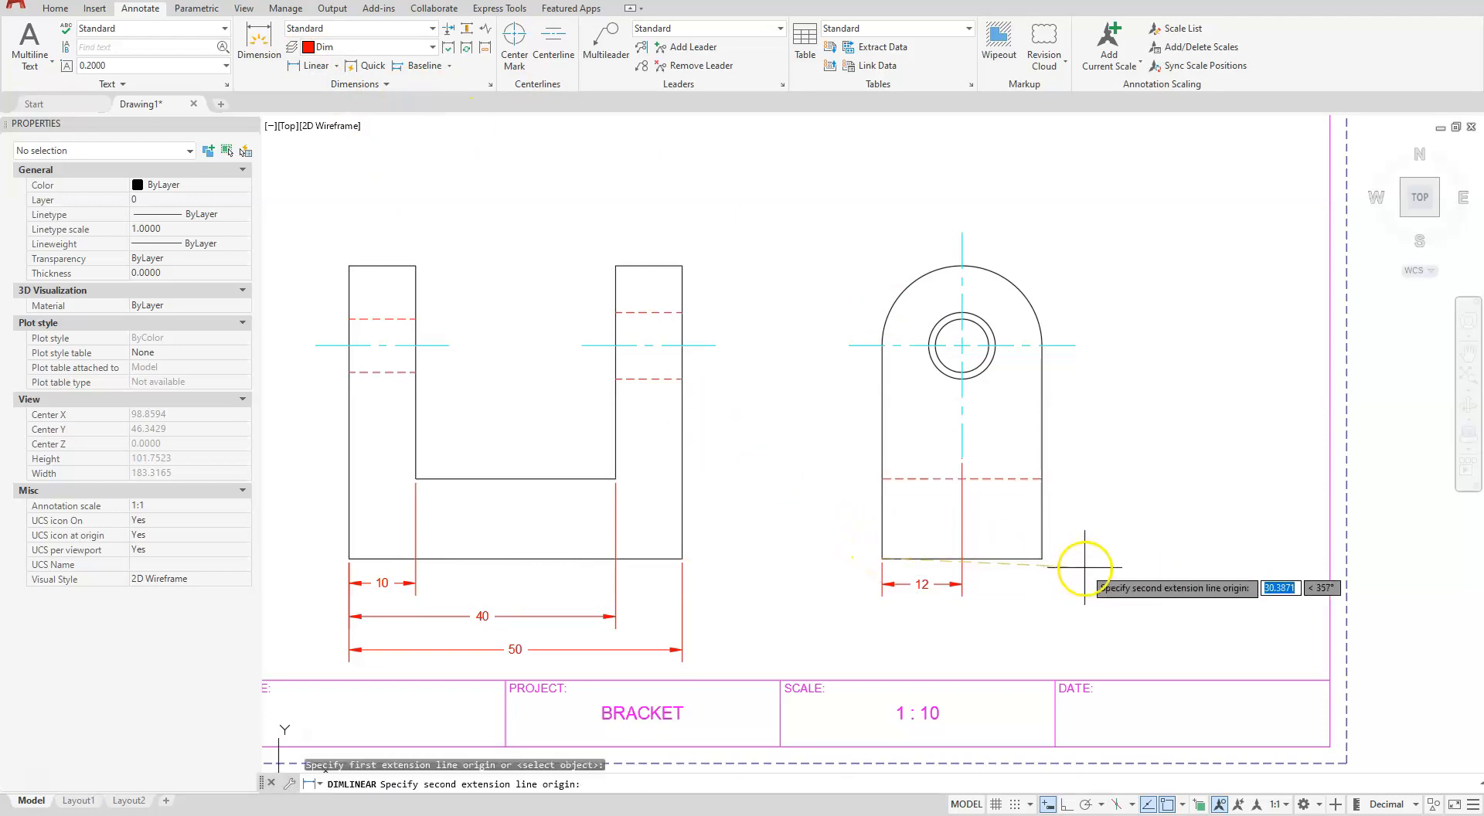
left_click(1041, 558)
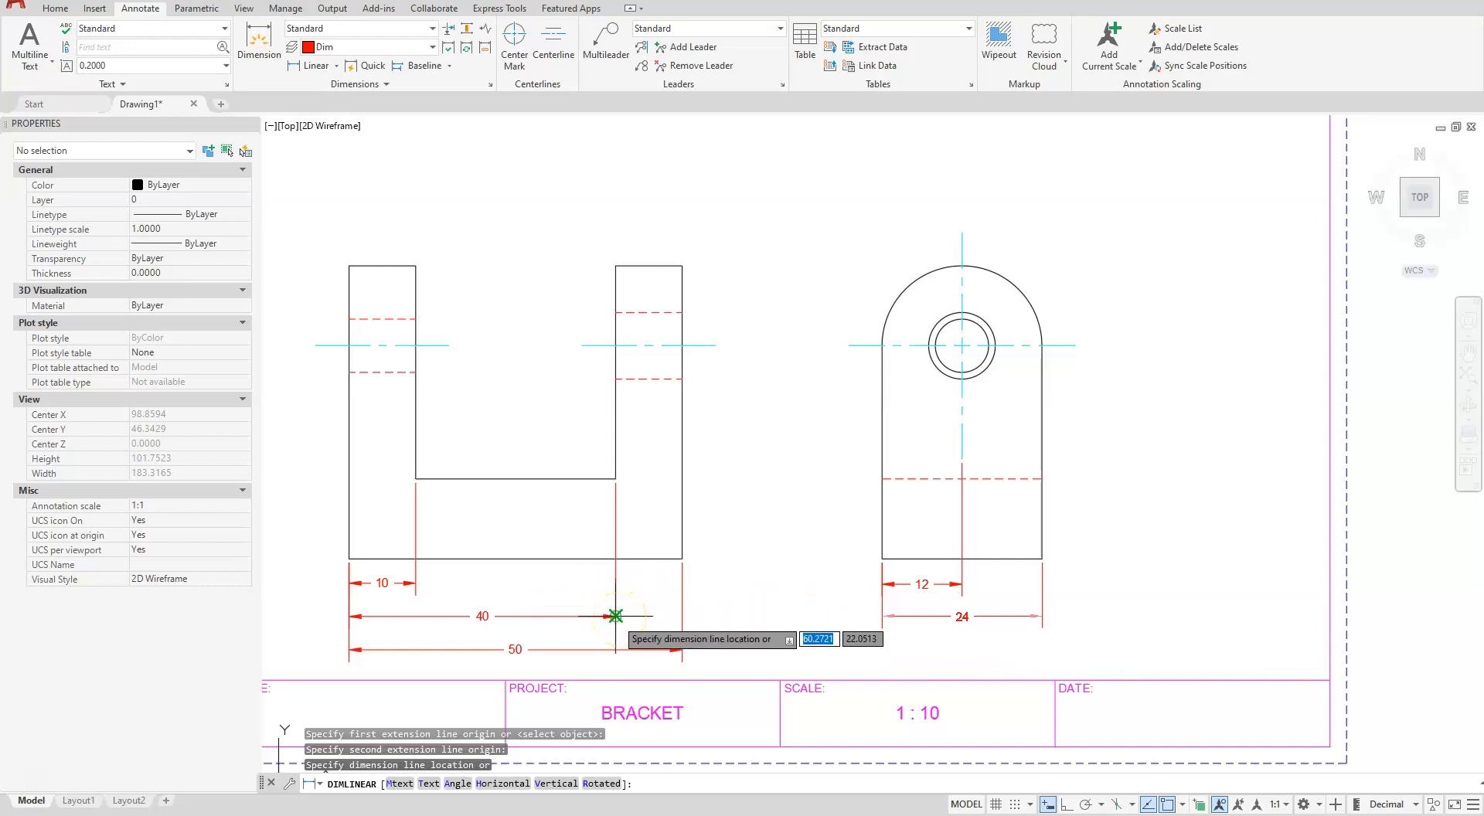
left_click(787, 615)
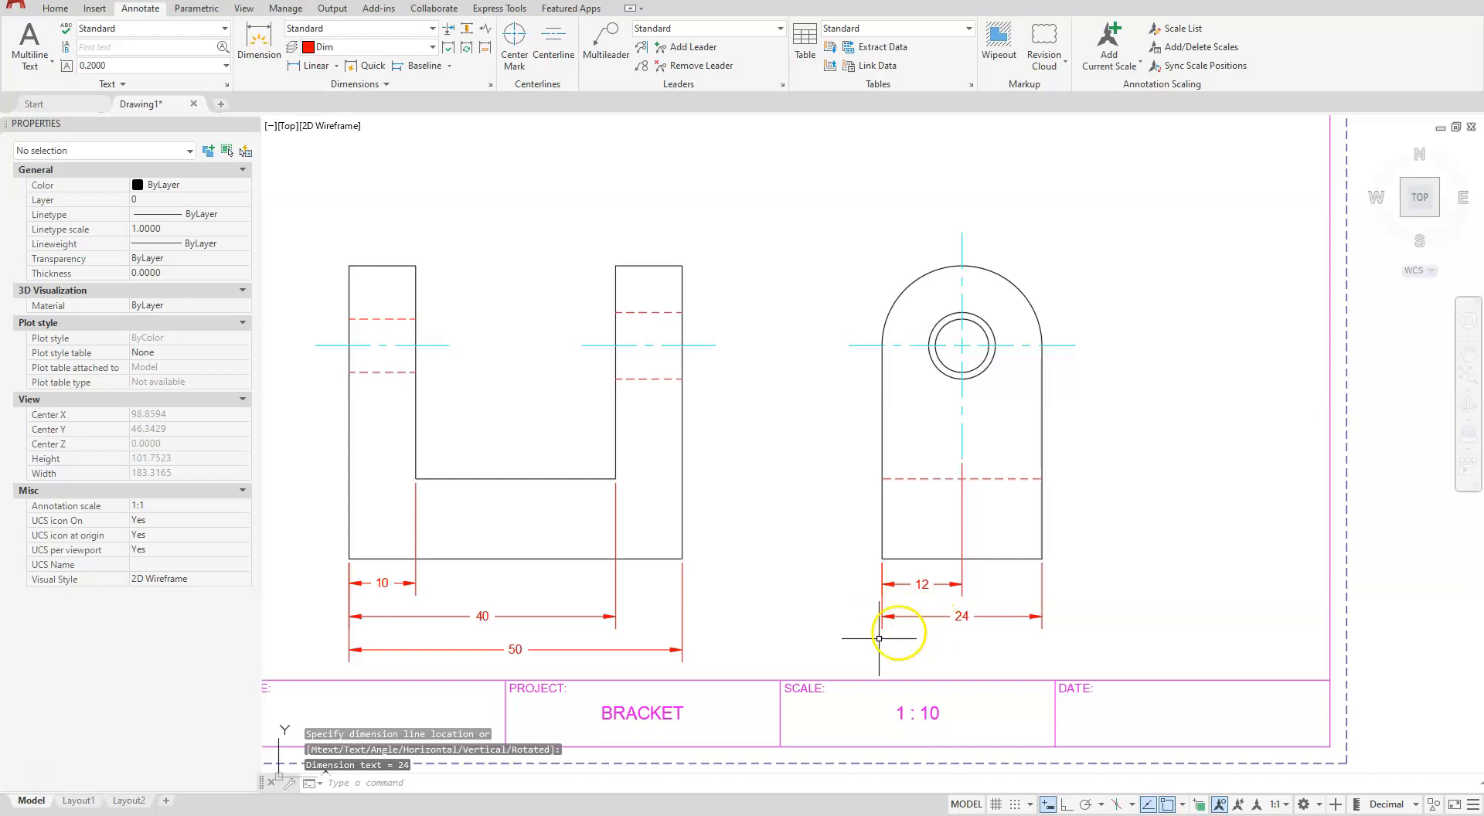
Add a vertical linear dimension for the base thickness to the left of the front view.
mouse_move(602, 603)
middle_mouse_down()
mouse_move(848, 599)
mouse_move(951, 630)
middle_mouse_up()
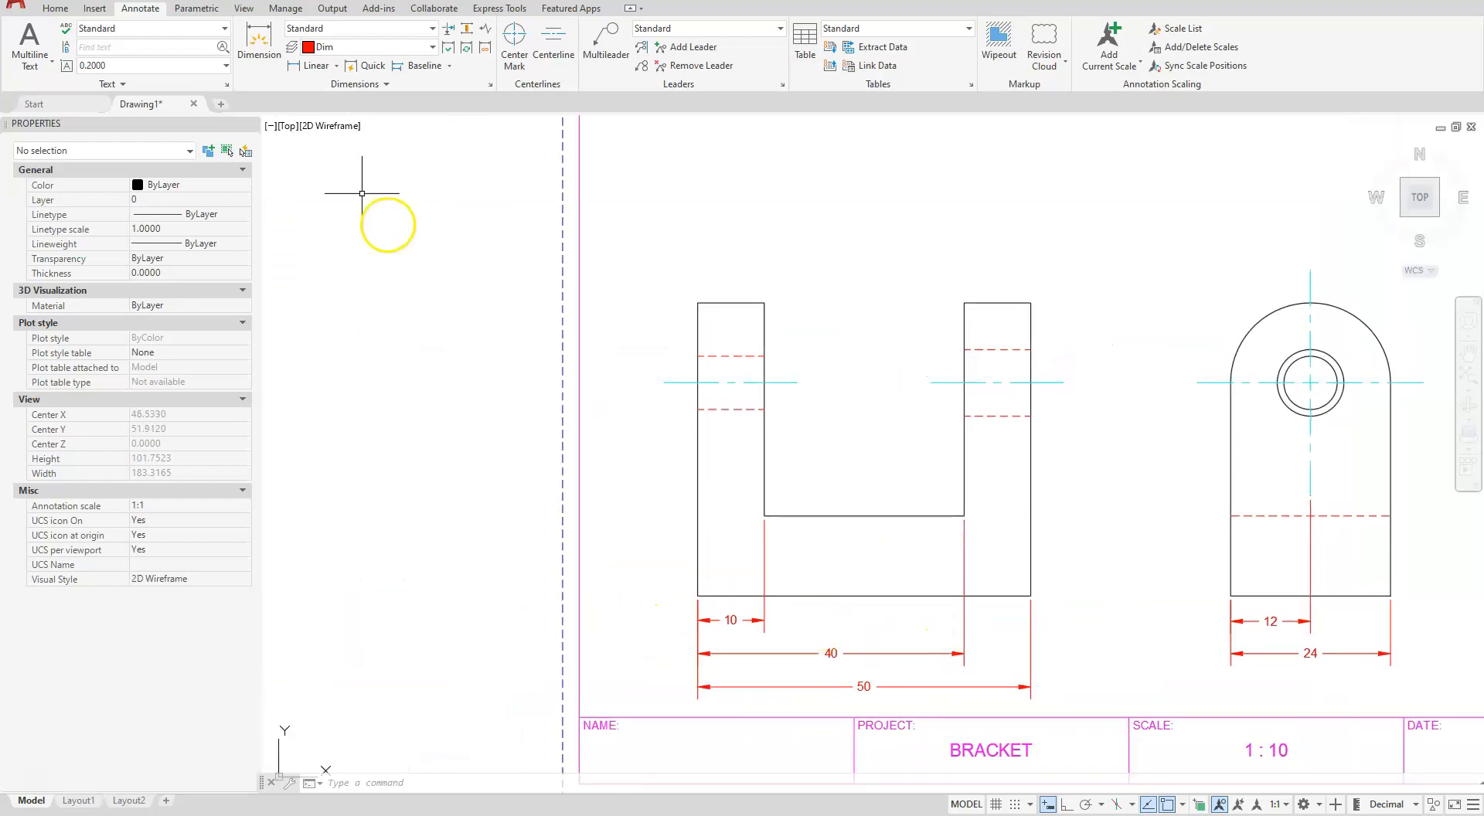
left_click(301, 65)
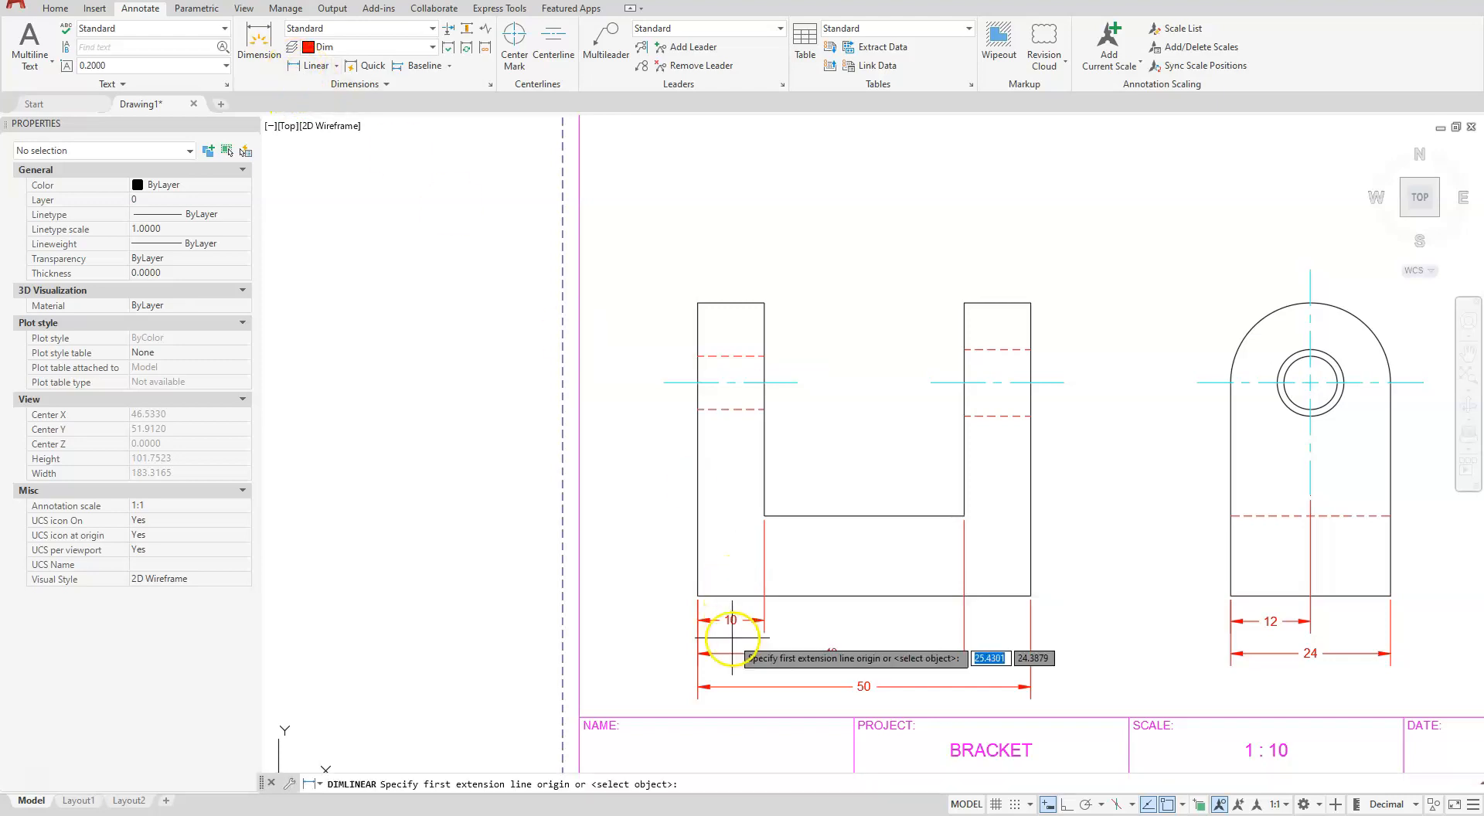
left_click(698, 595)
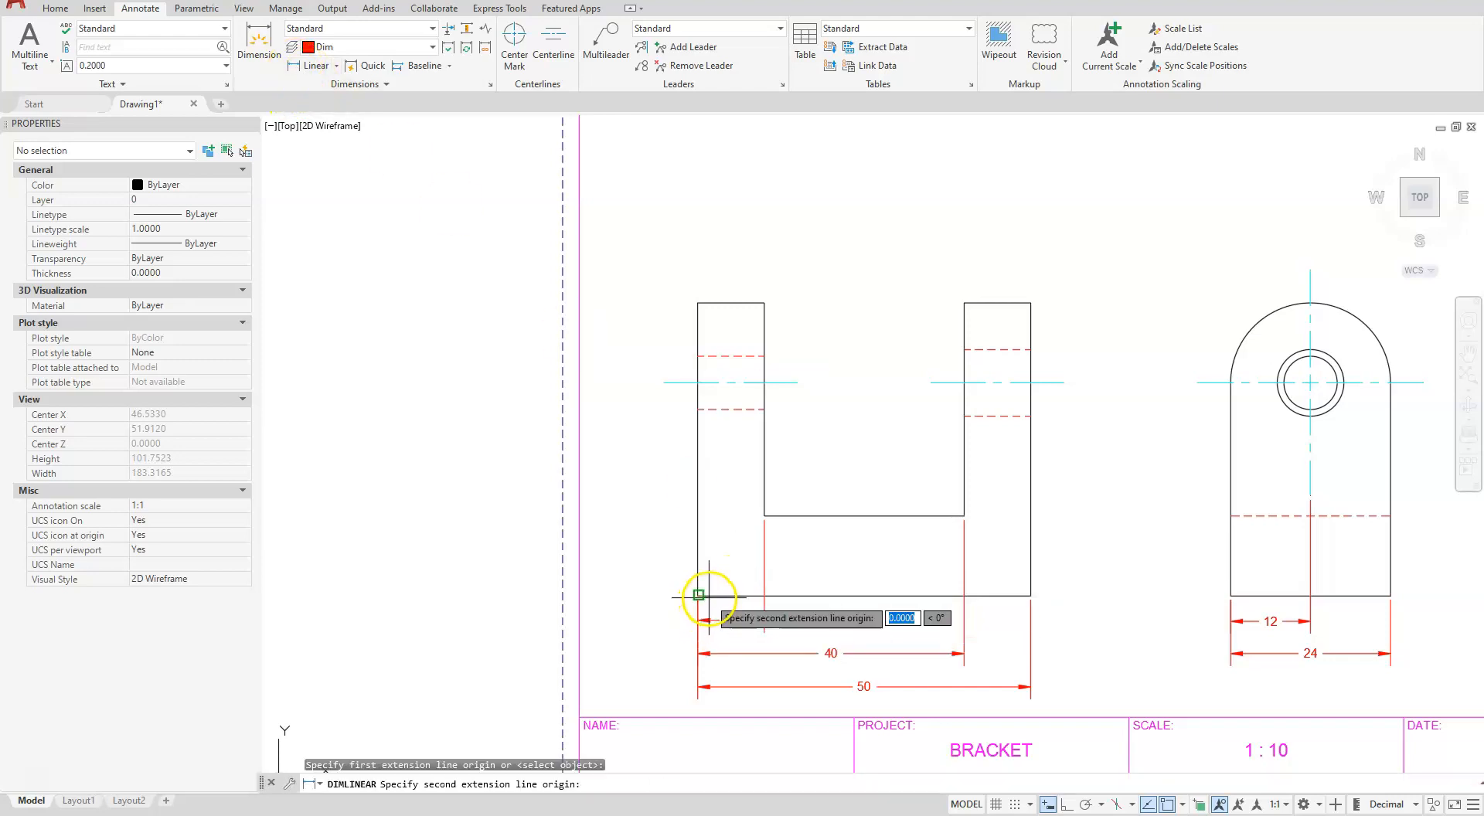
left_click(757, 507)
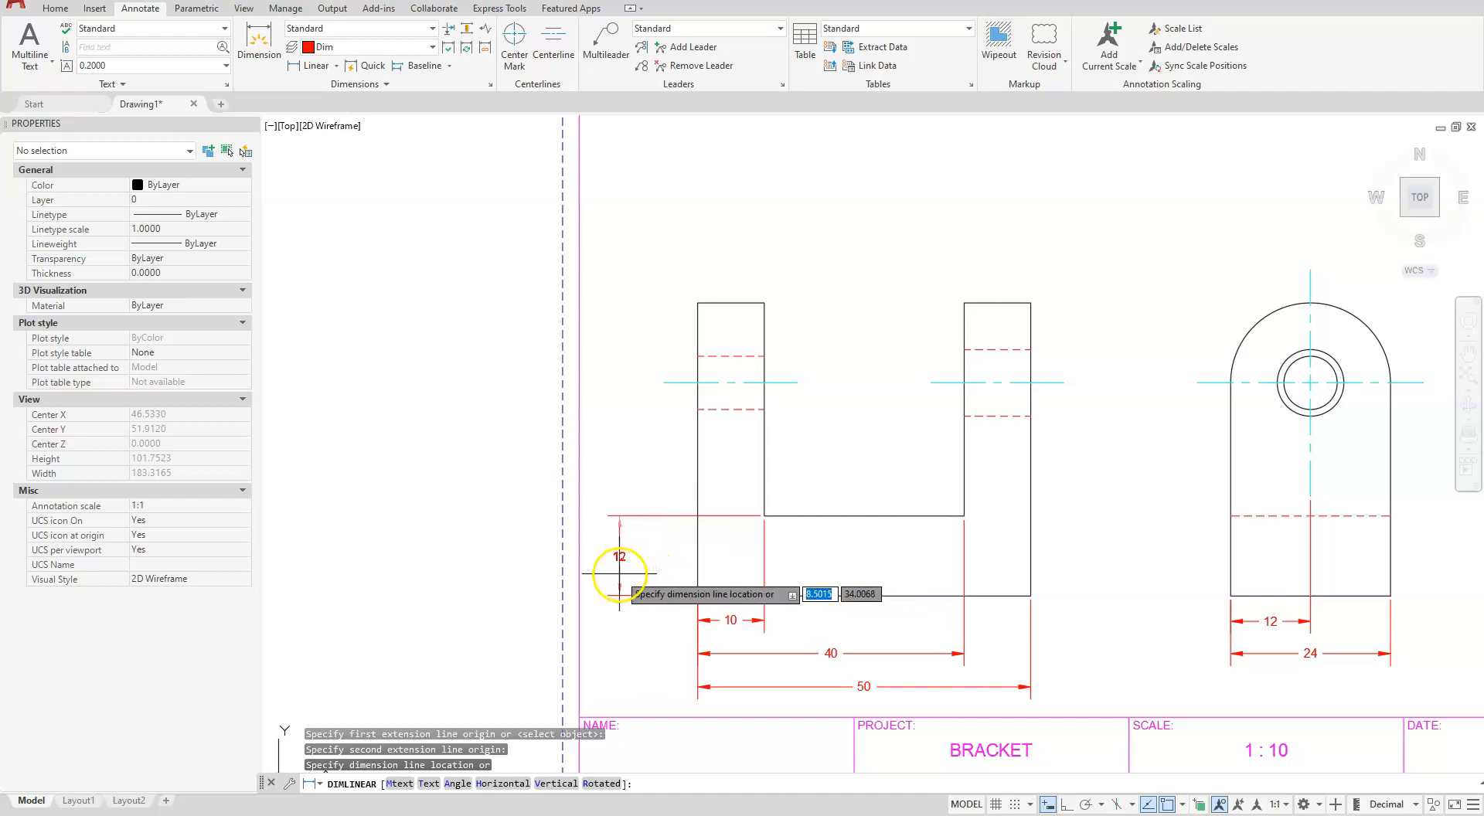
left_click(619, 574)
Add diameter dimensions to the side view's two hole circles, placing the outer circle's at upper right and the inner circle's at upper left.
mouse_move(1053, 523)
middle_mouse_down()
mouse_move(989, 635)
mouse_move(858, 641)
middle_mouse_up()
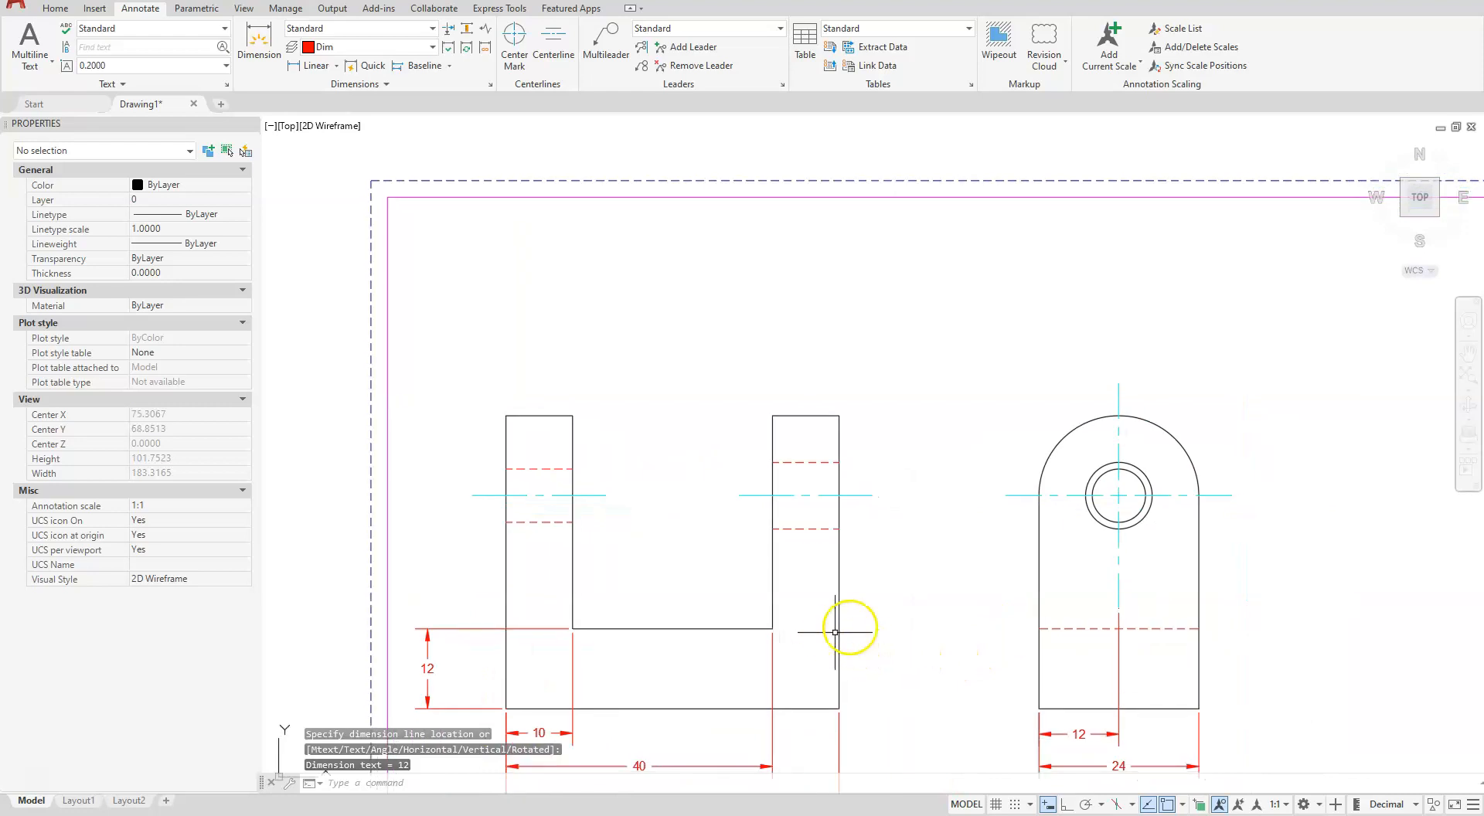
left_click(338, 68)
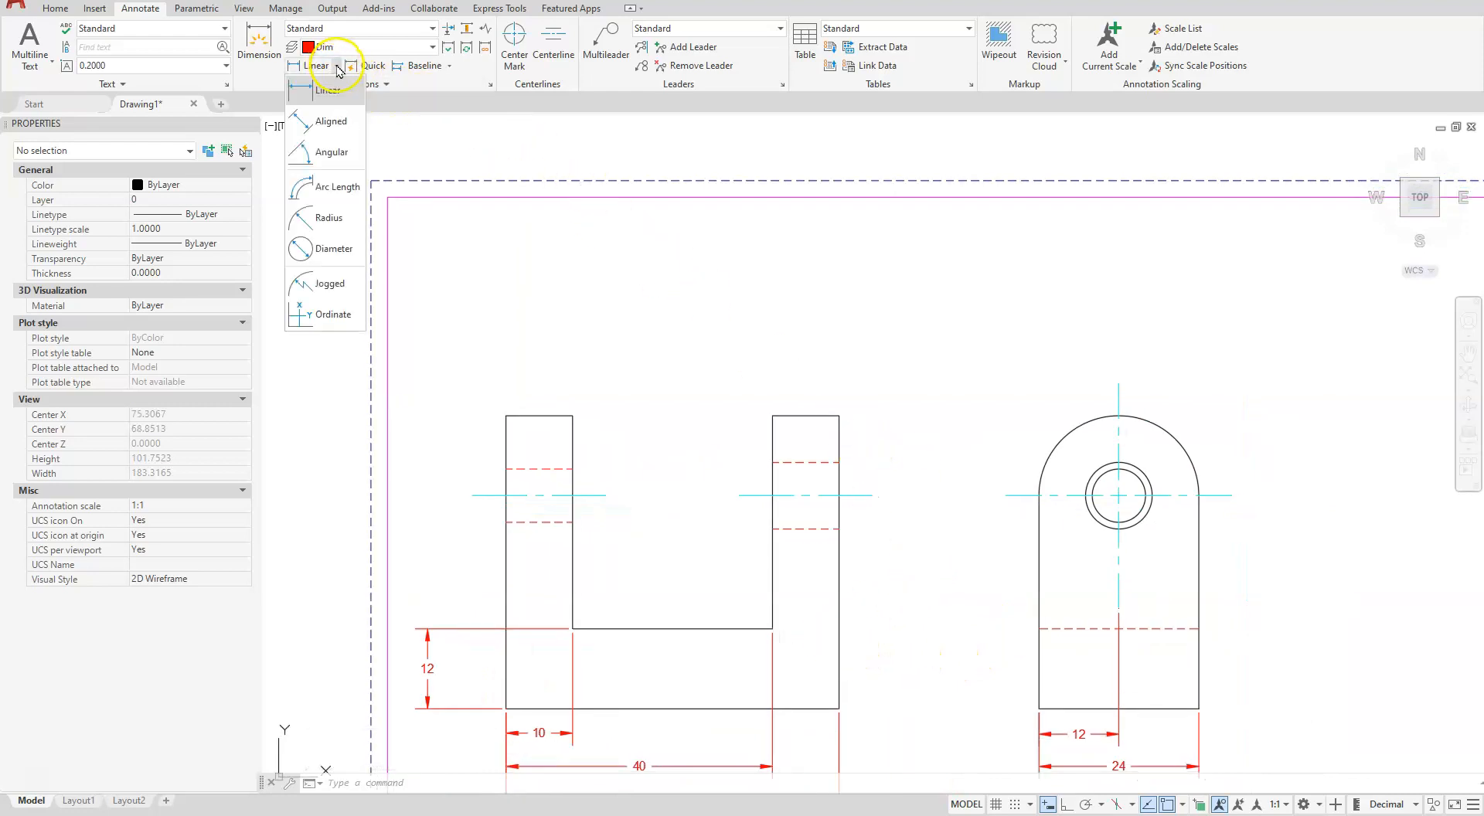
left_click(317, 251)
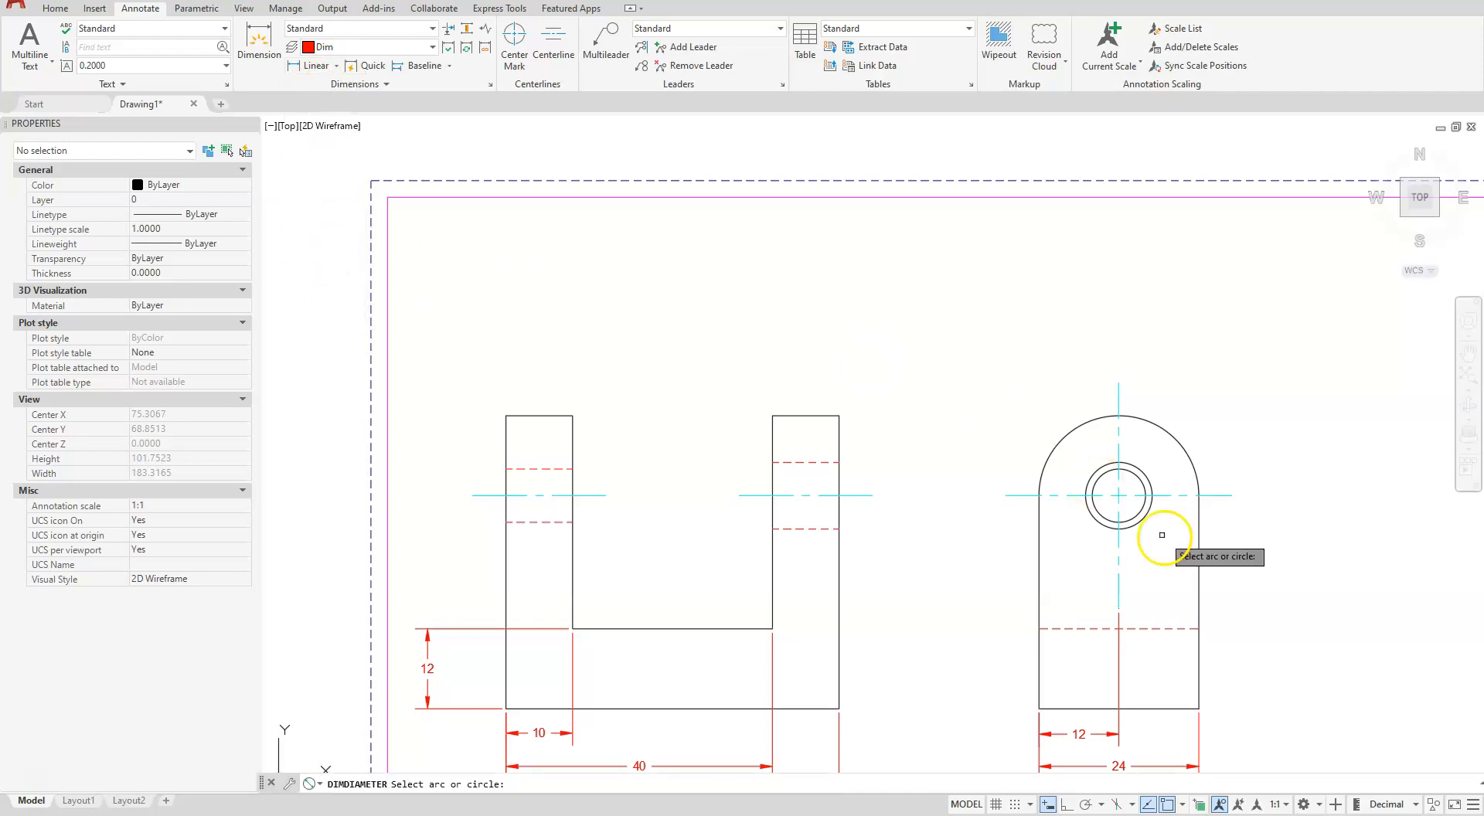
left_click(1102, 465)
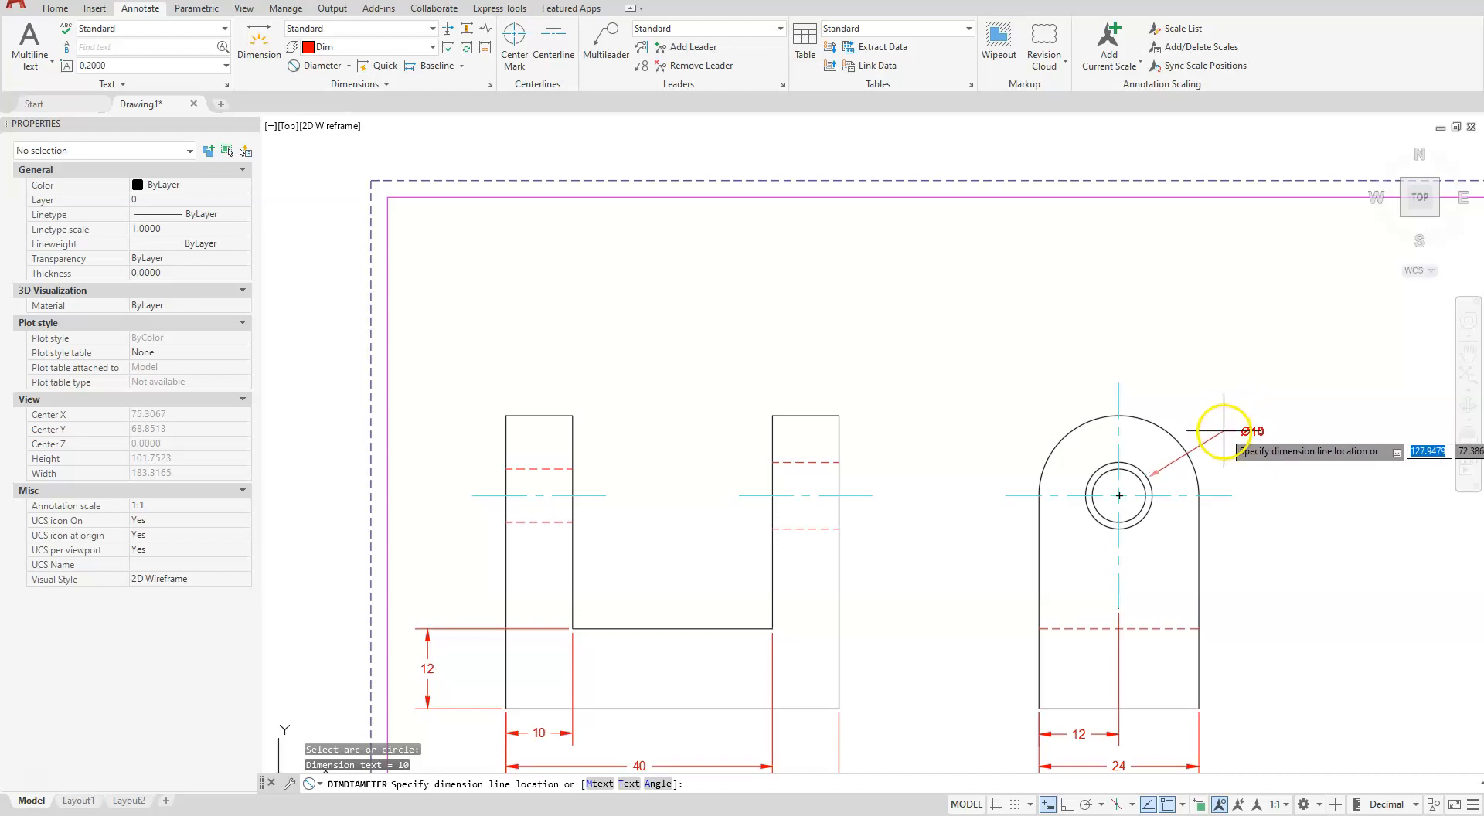
left_click(1223, 431)
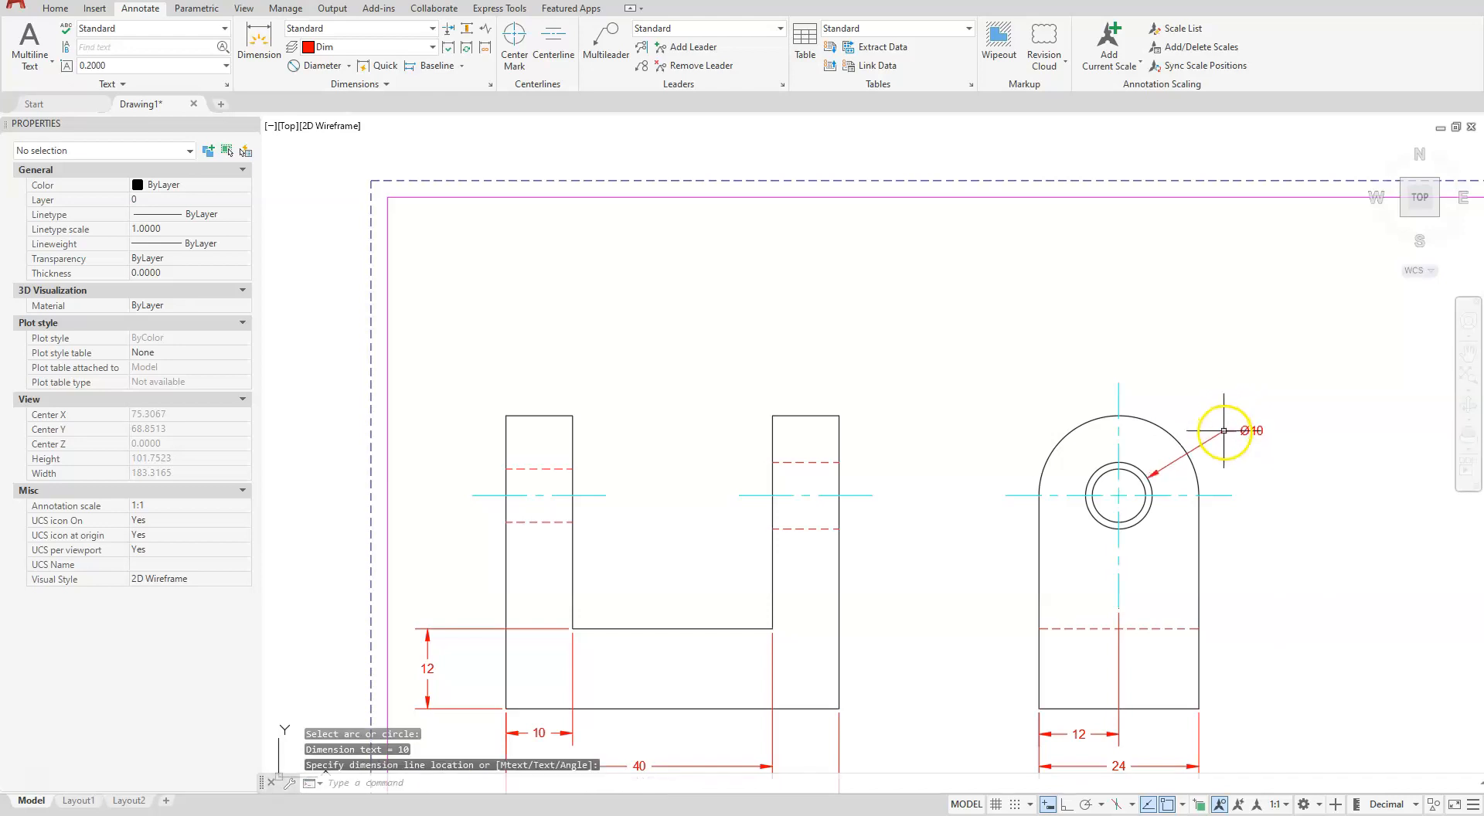
left_click(318, 68)
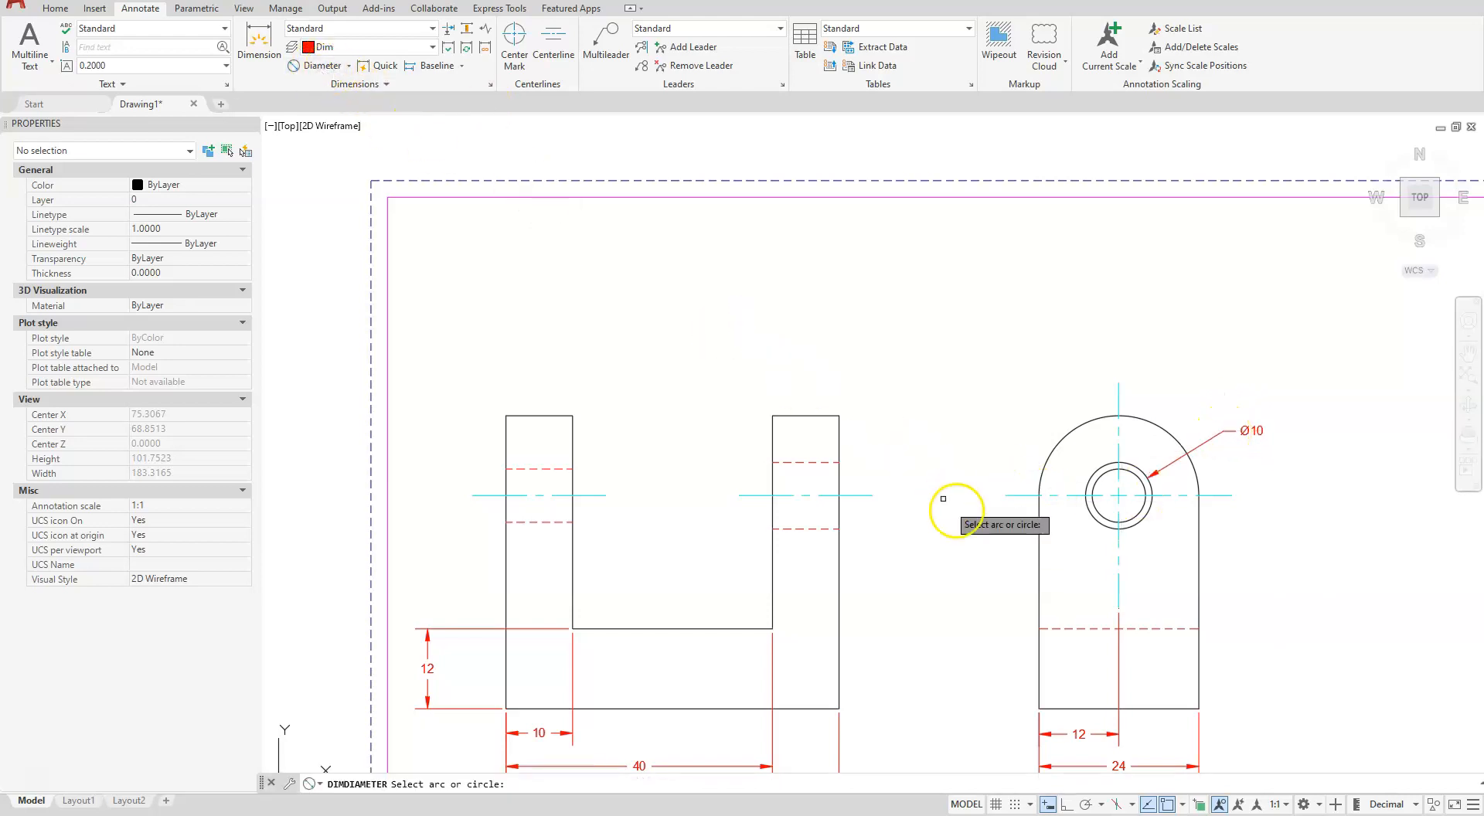
left_click(1100, 479)
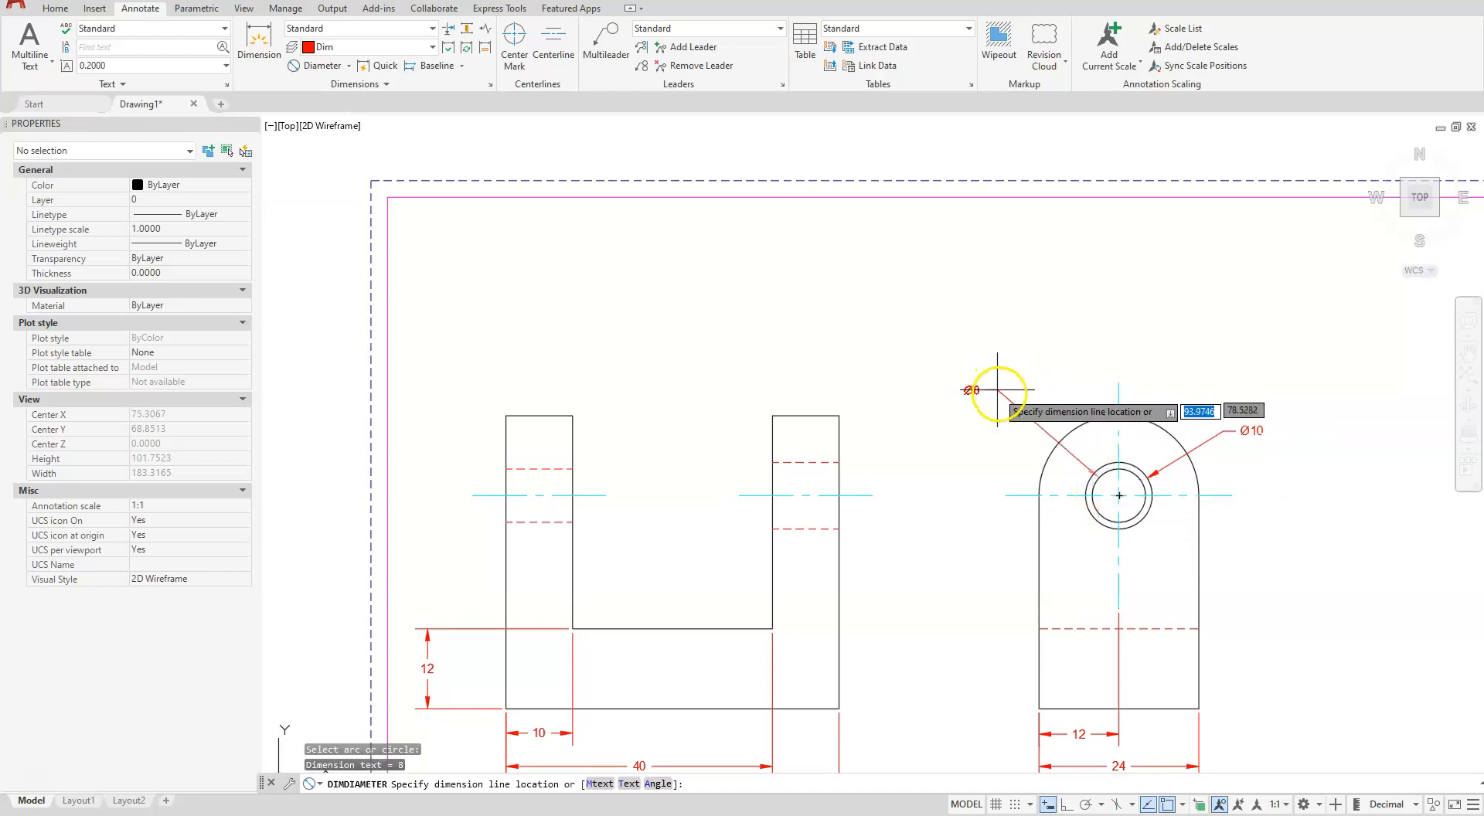
left_click(1015, 419)
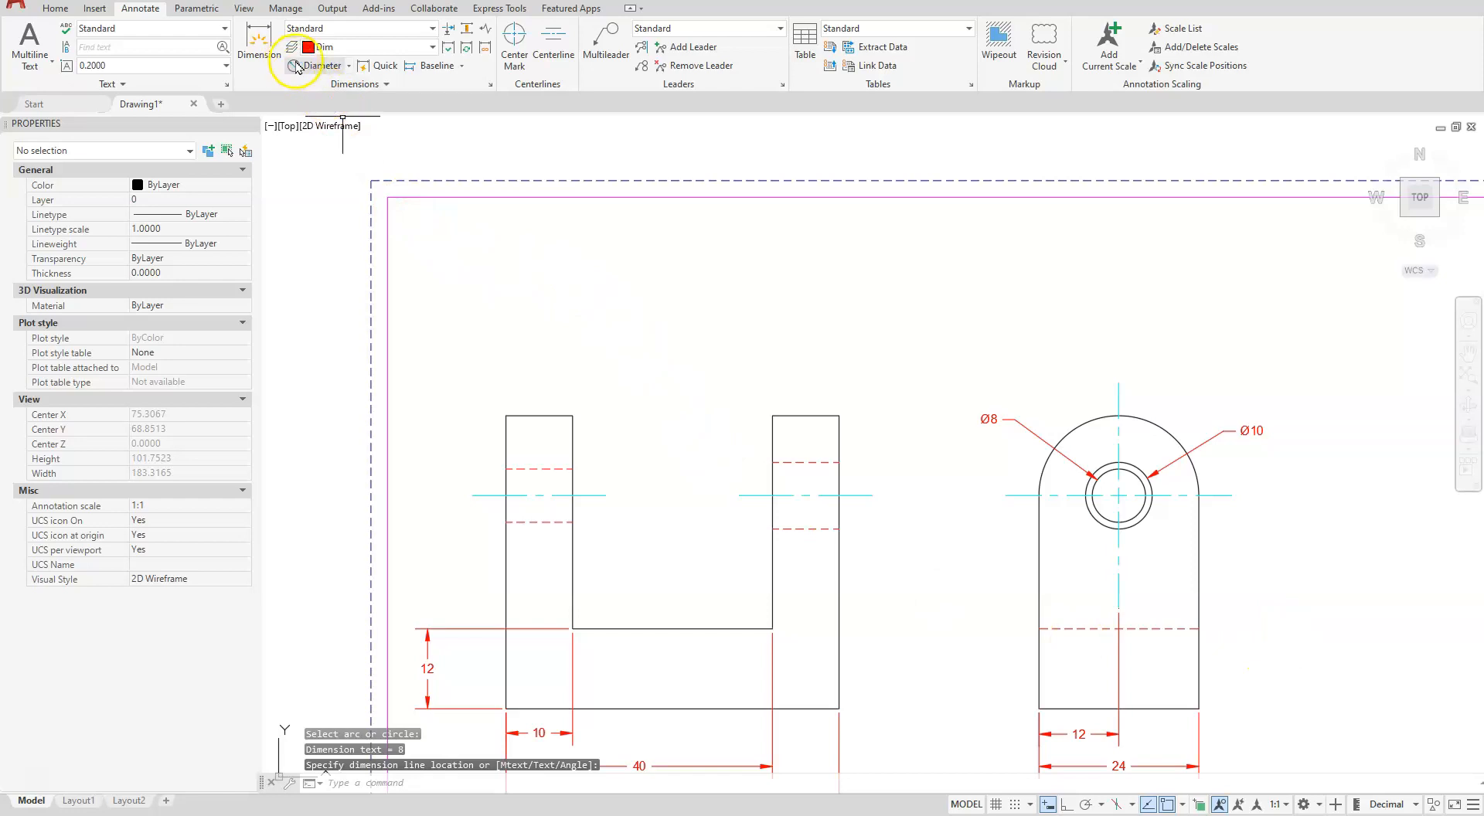
Add a vertical linear dimension right of the side view, from its lower-right corner to the hole's horizontal centerline.
left_click(351, 71)
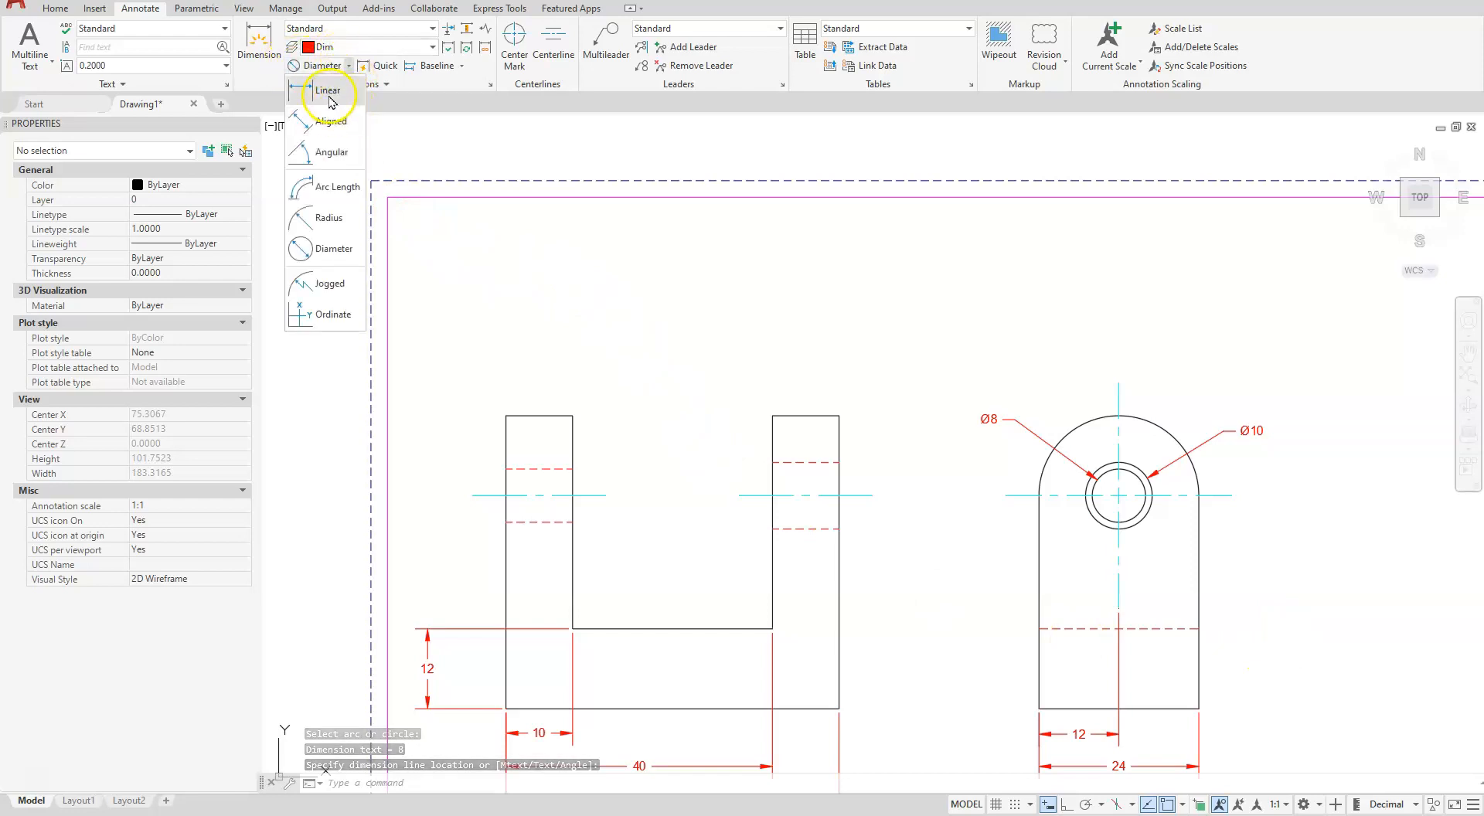
left_click(345, 100)
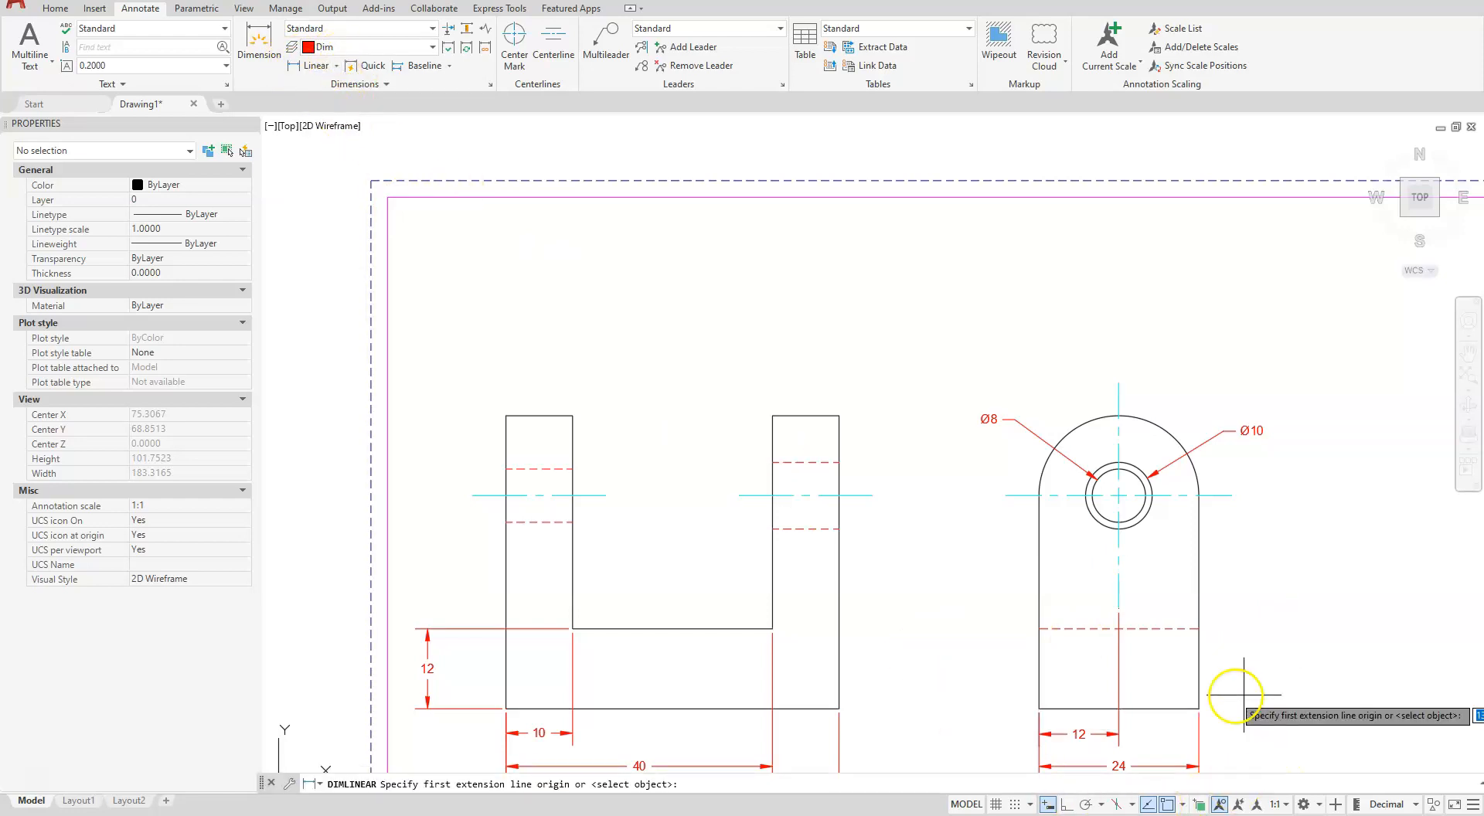
left_click(1200, 700)
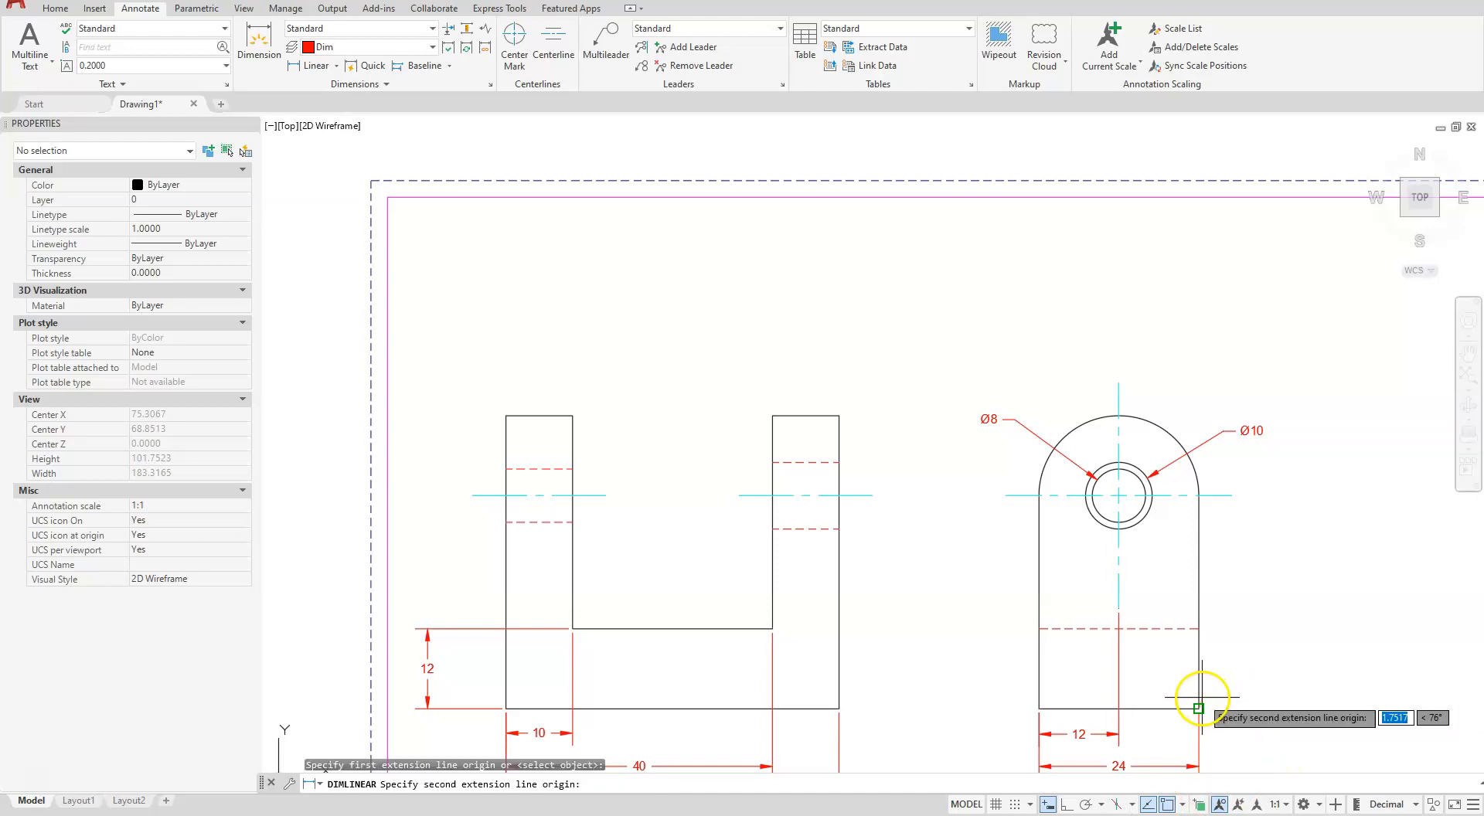
left_click(1232, 495)
left_click(1268, 607)
Set the tolerance display to Basic for the side view's two hole-location dimensions, horizontal and vertical.
middle_click_drag(1113, 532, 1128, 383)
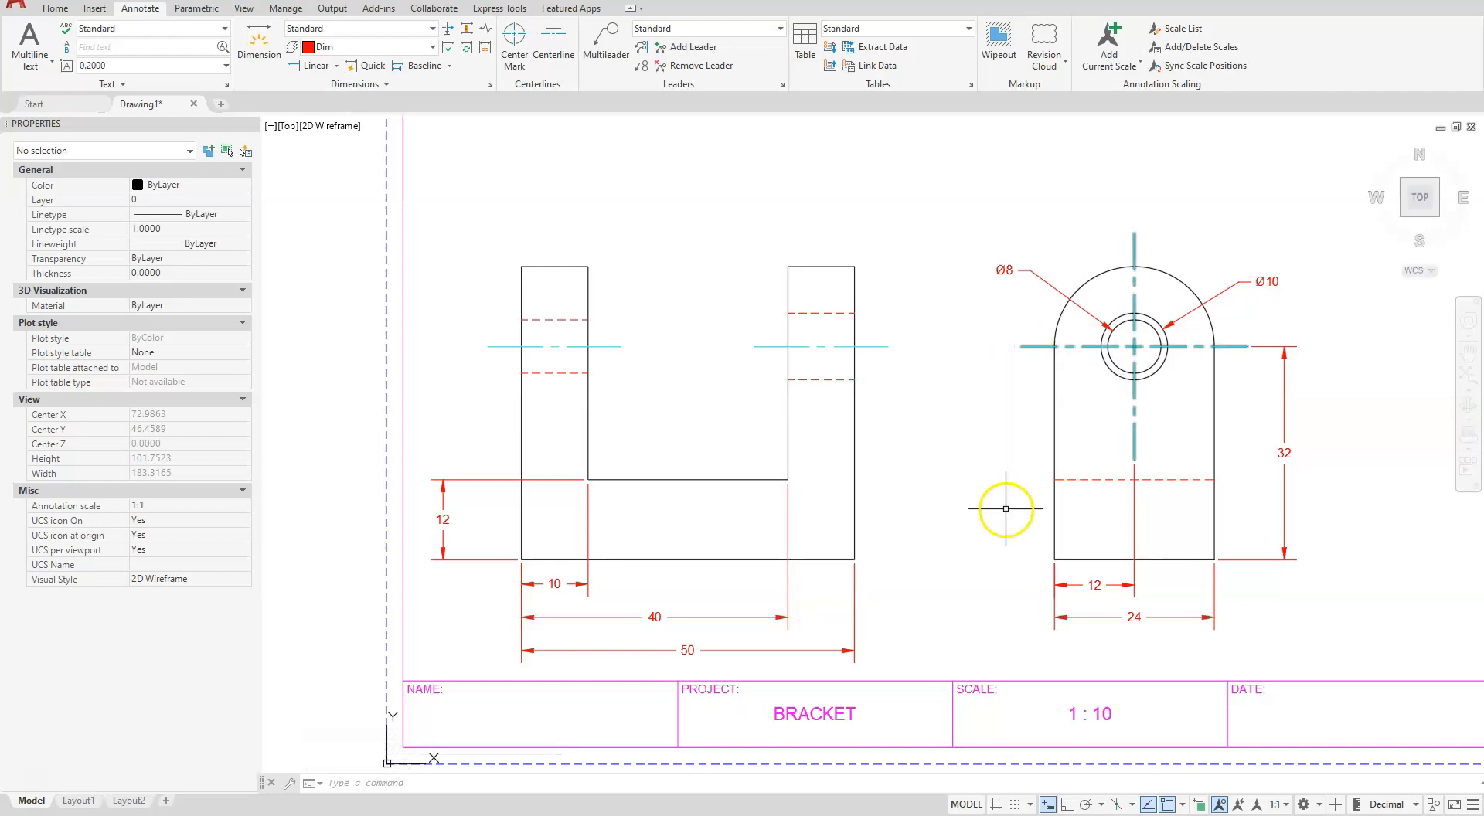
left_click(1091, 585)
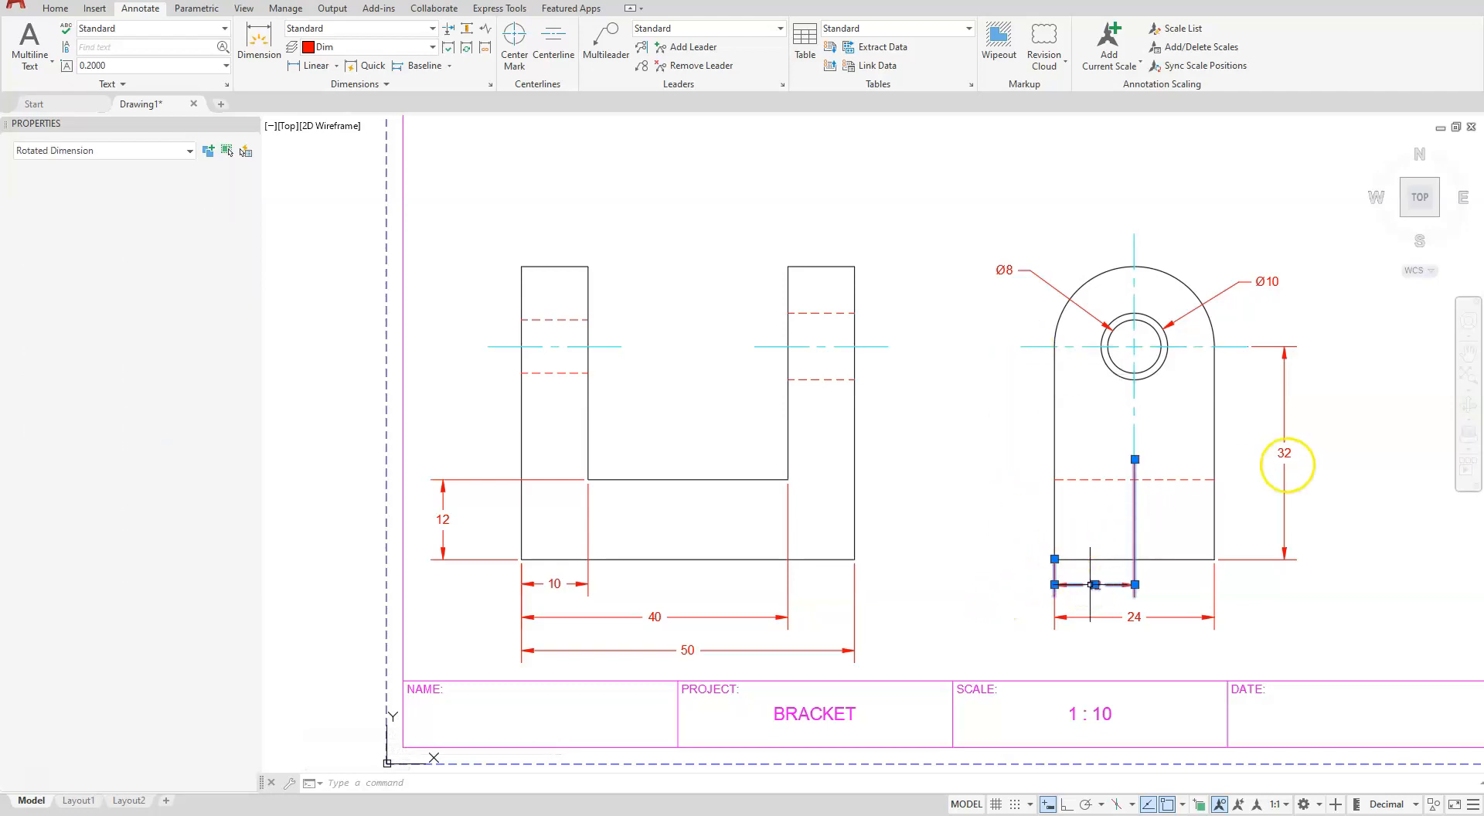
left_click(1284, 457)
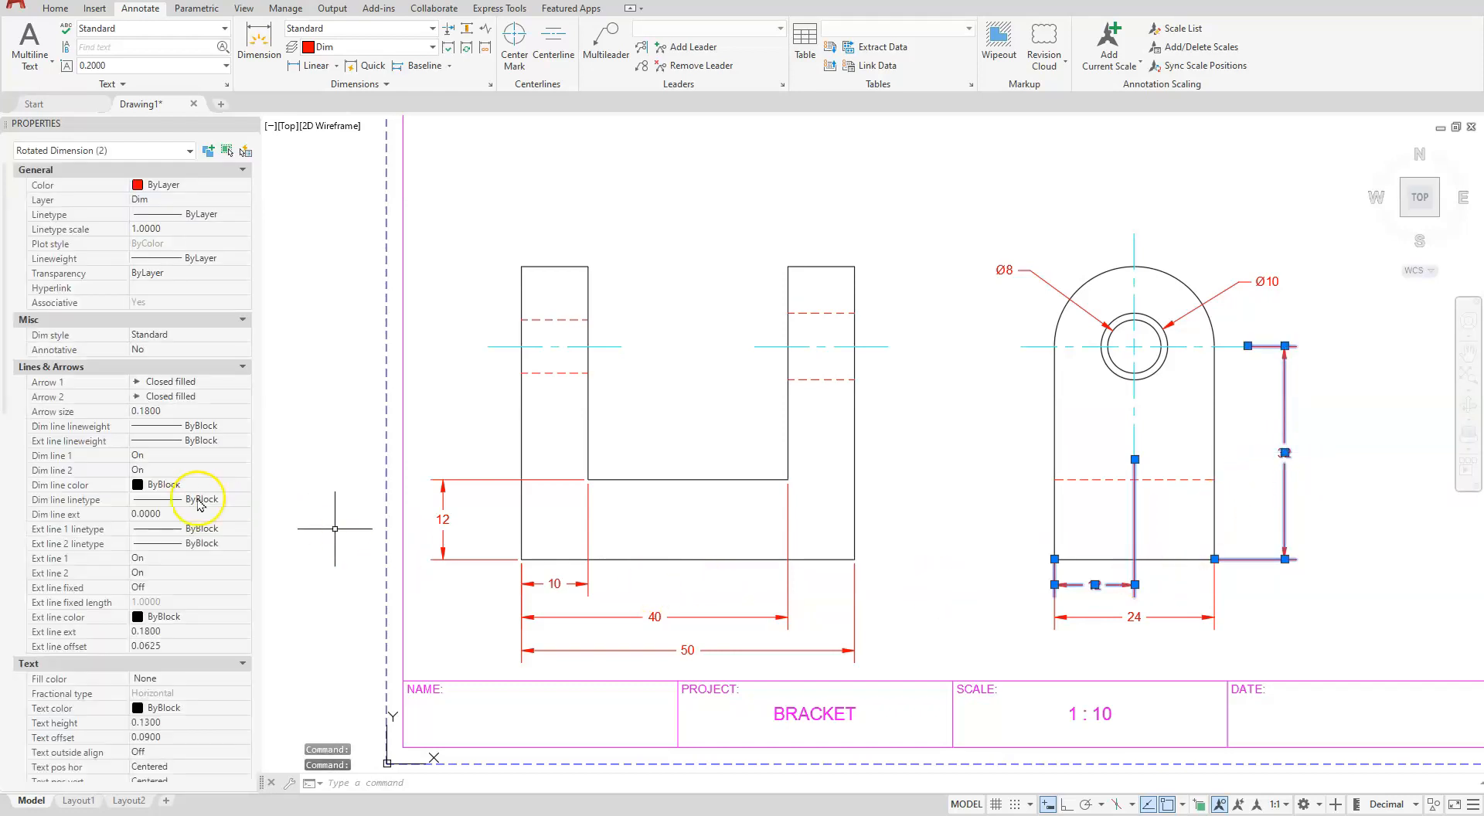
scroll(46, 495, "down", 15)
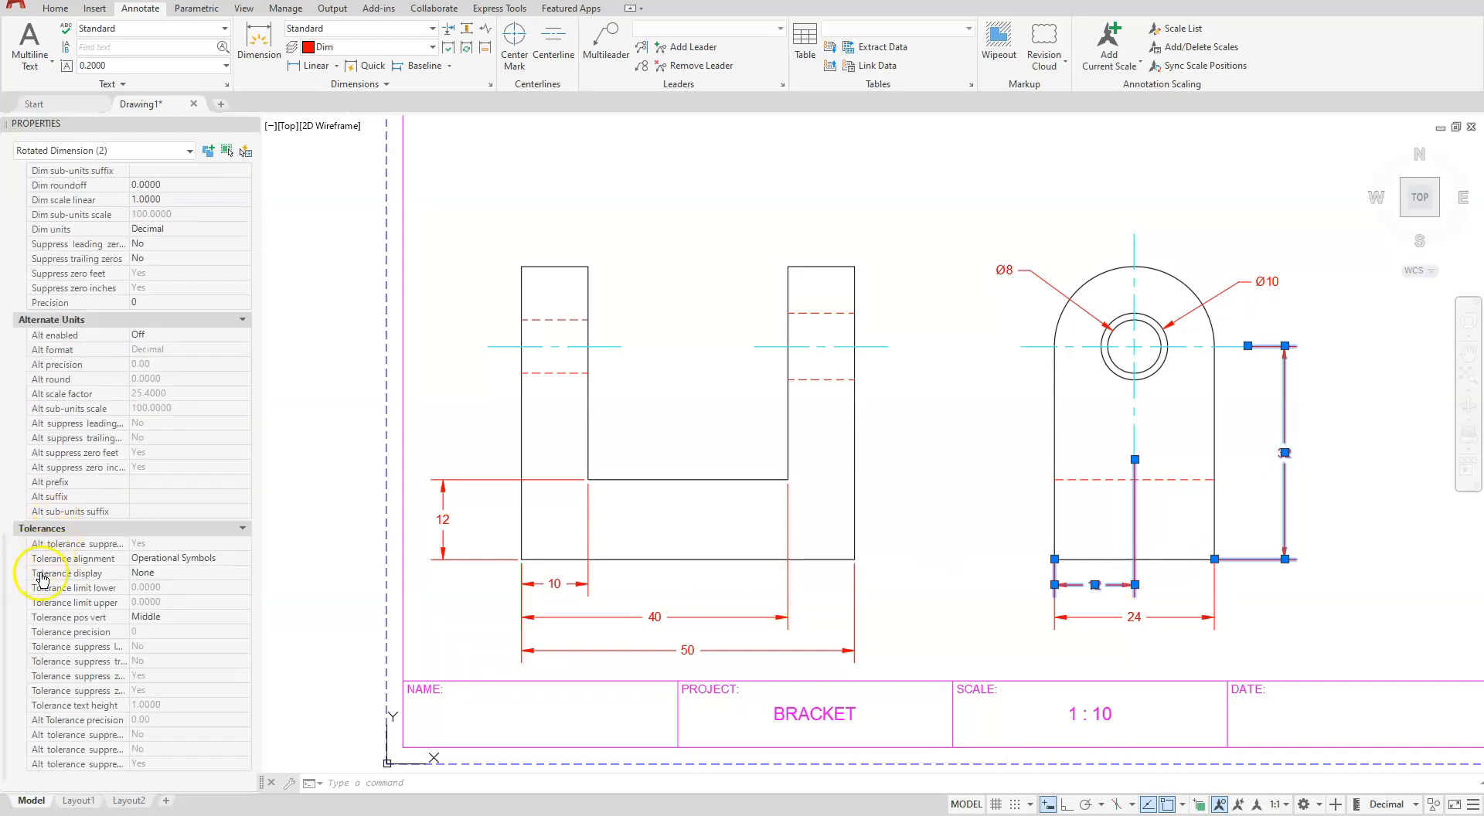
left_click(143, 578)
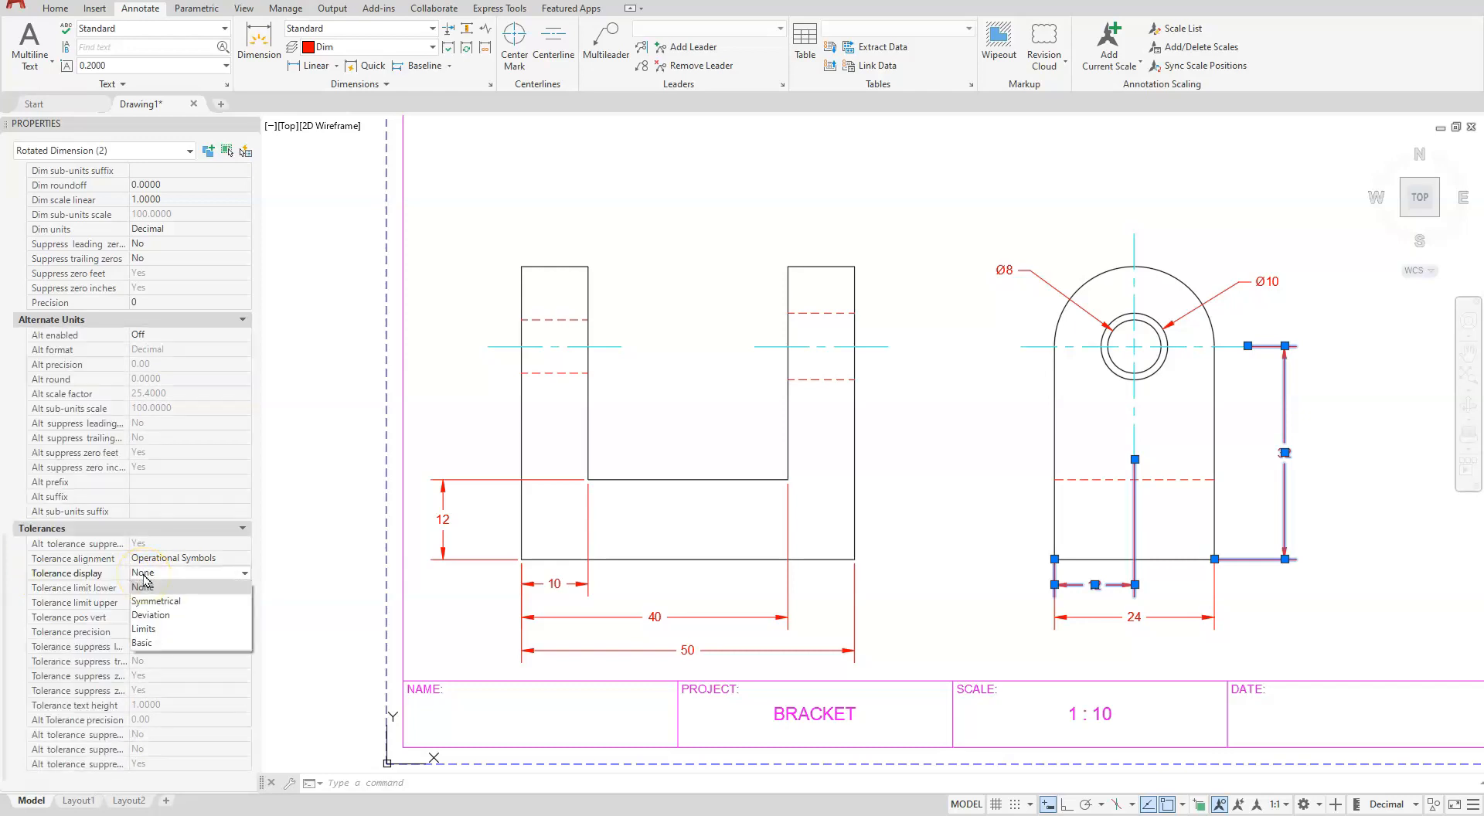
left_click(144, 645)
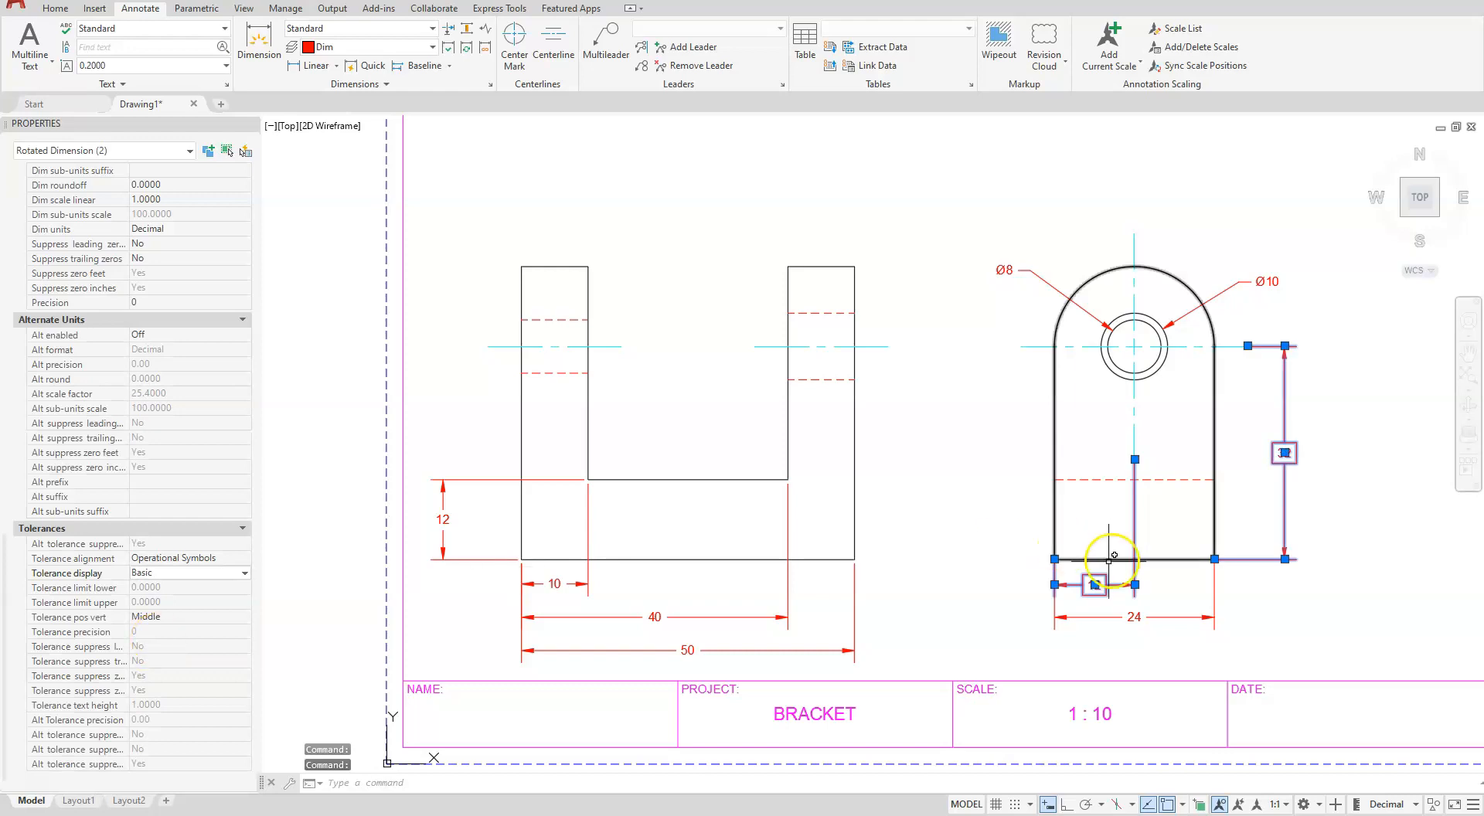
key("Escape")
key("Escape")
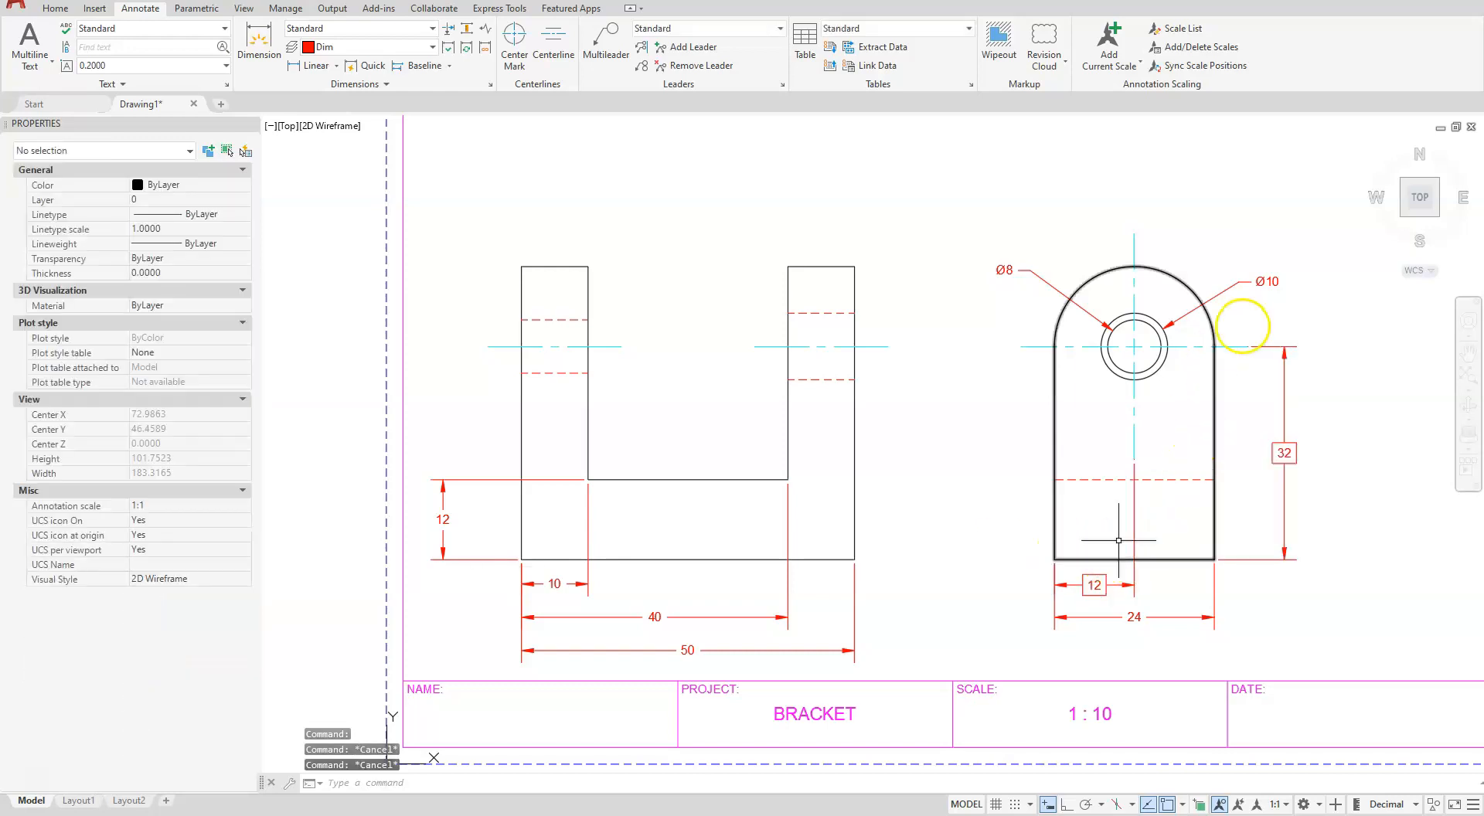
Set the tolerance display to Deviation for both hole diameter dimensions in the side view.
left_click(1259, 278)
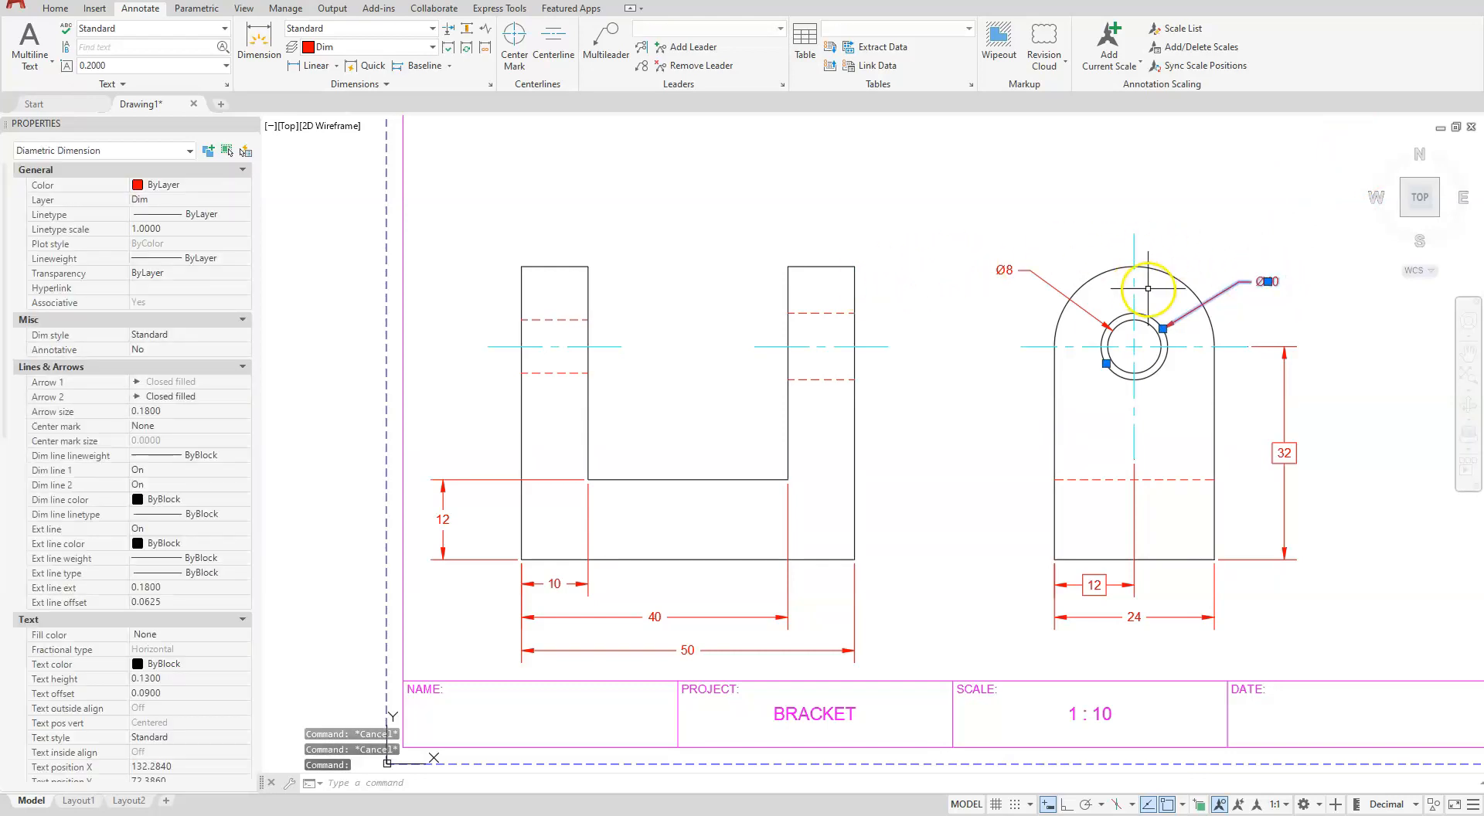
left_click(1029, 268)
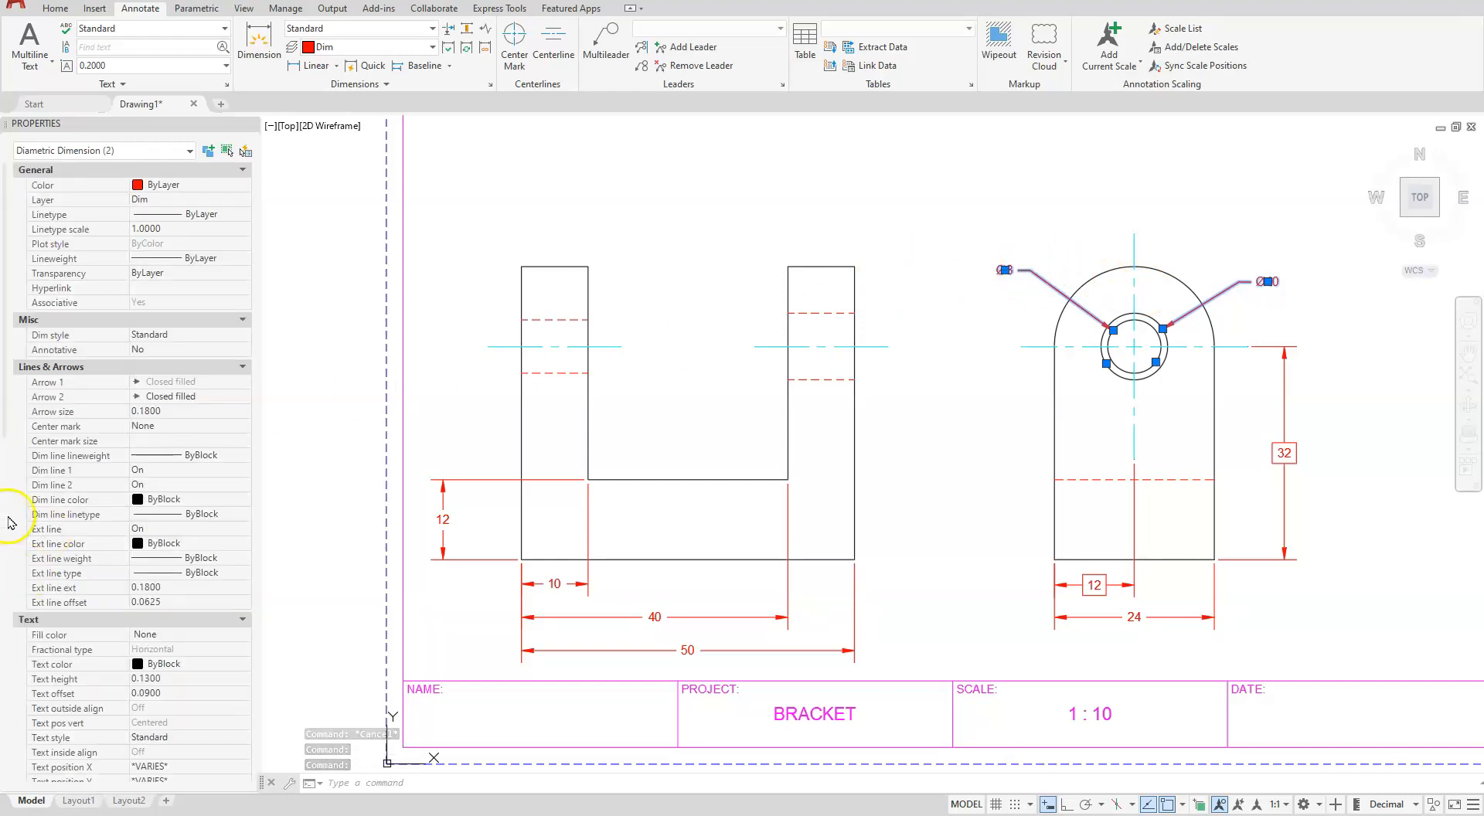
scroll(9, 524, "down", 10)
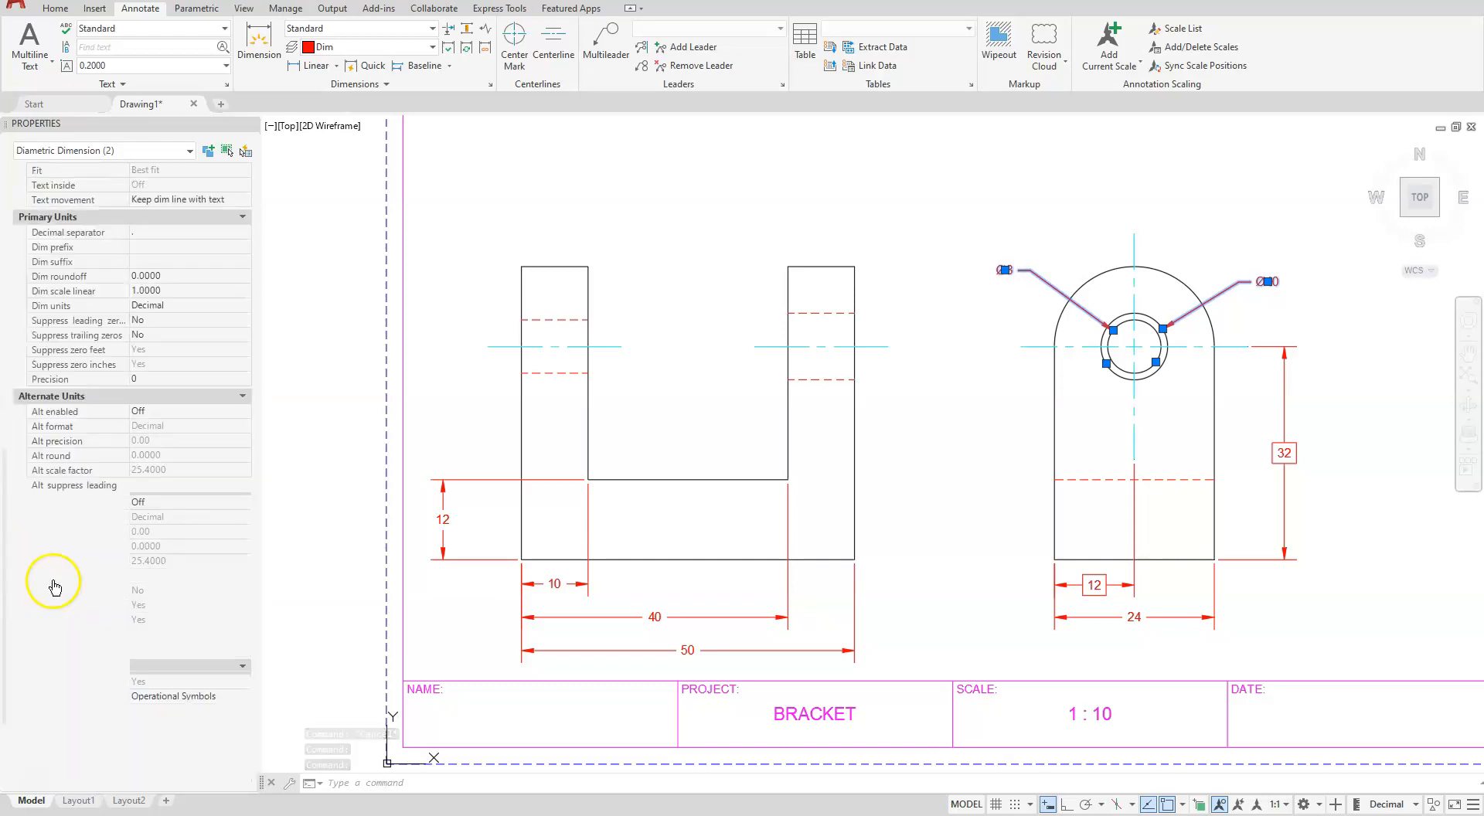
scroll(54, 585, "down", 3)
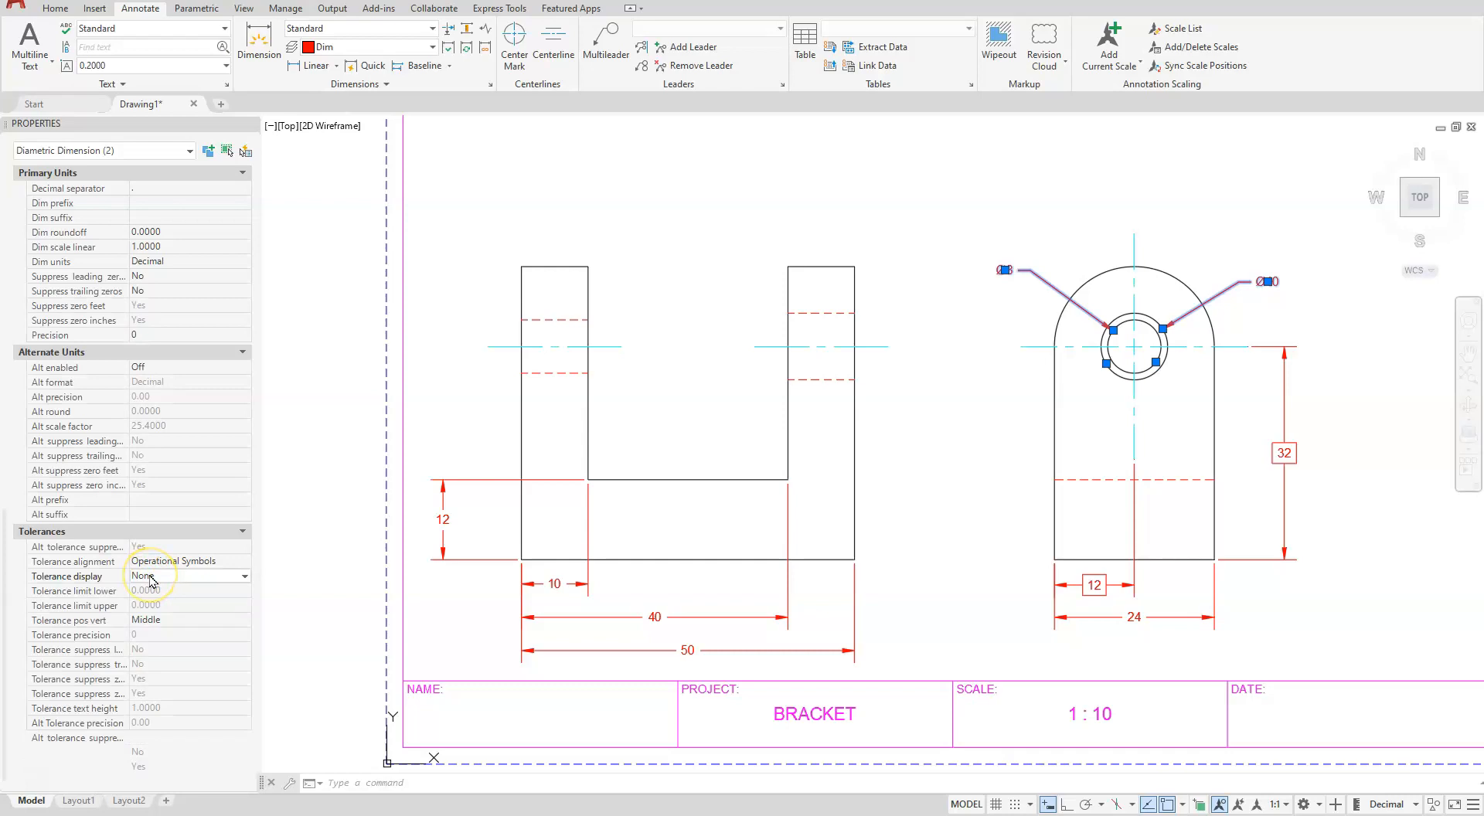
left_click(151, 577)
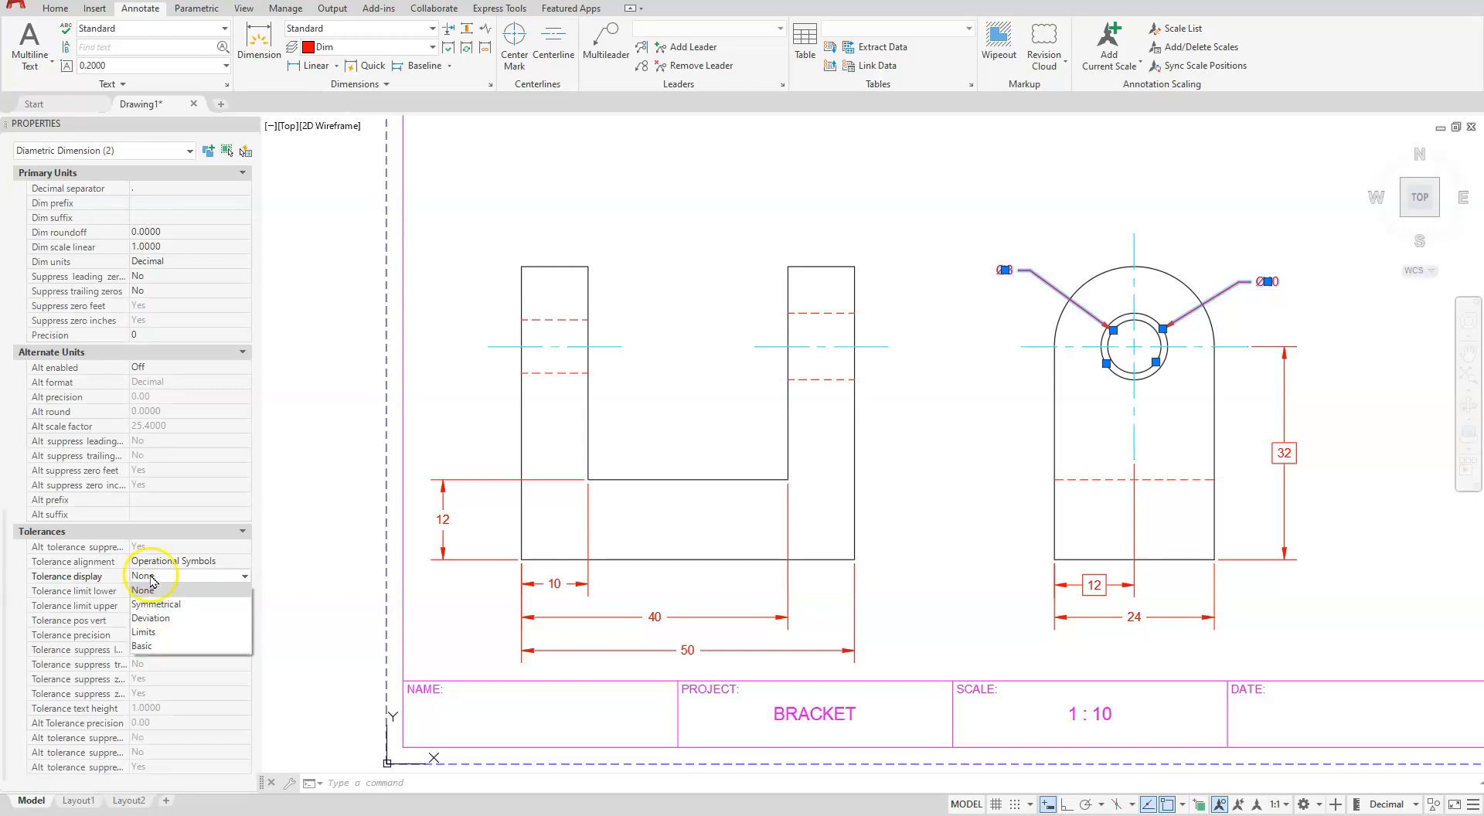
left_click(150, 618)
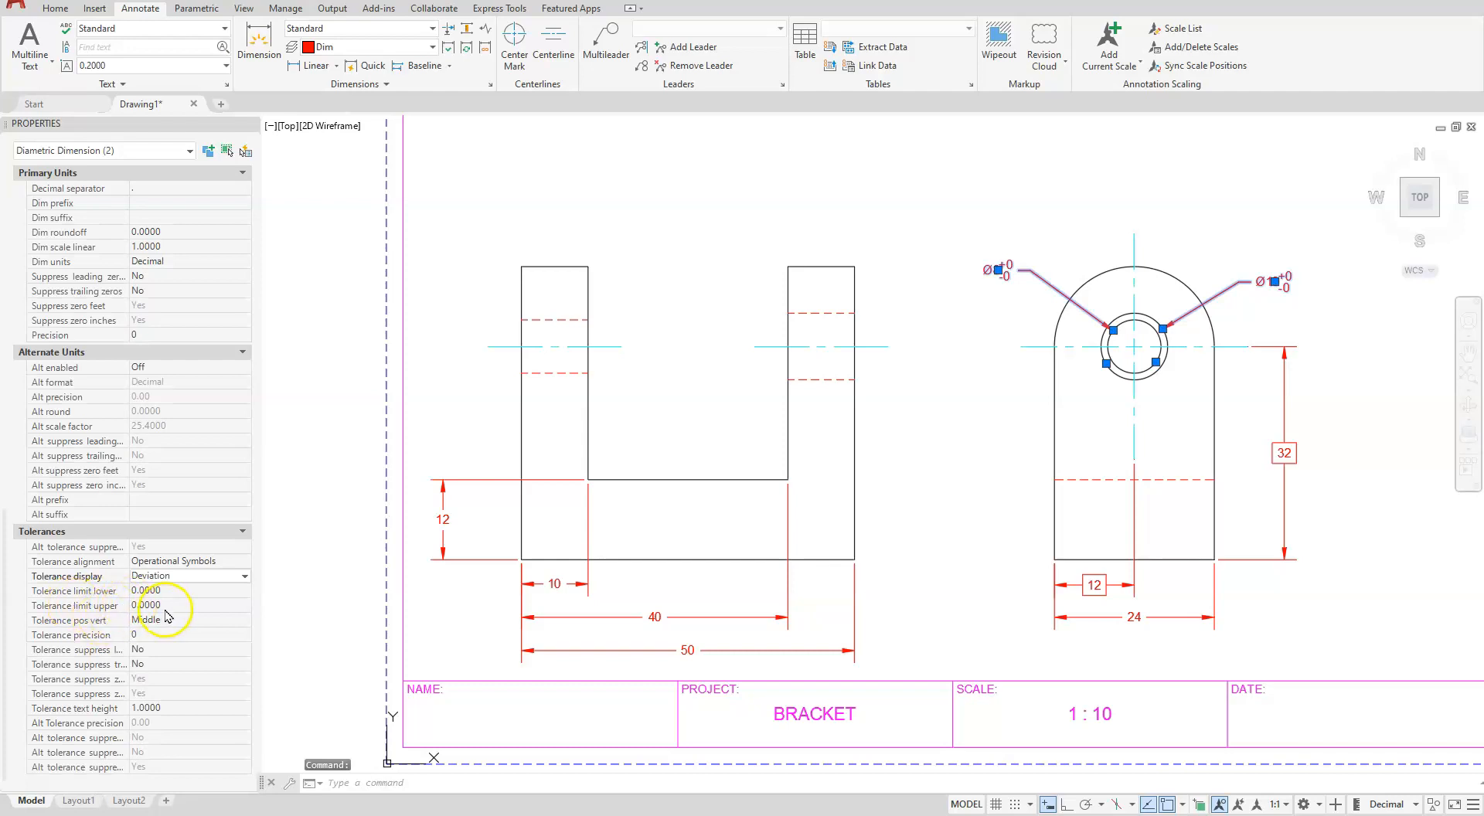
Give the two diameter dimensions an upper tolerance limit of .15 and a tolerance precision of 0.00.
left_click(163, 606)
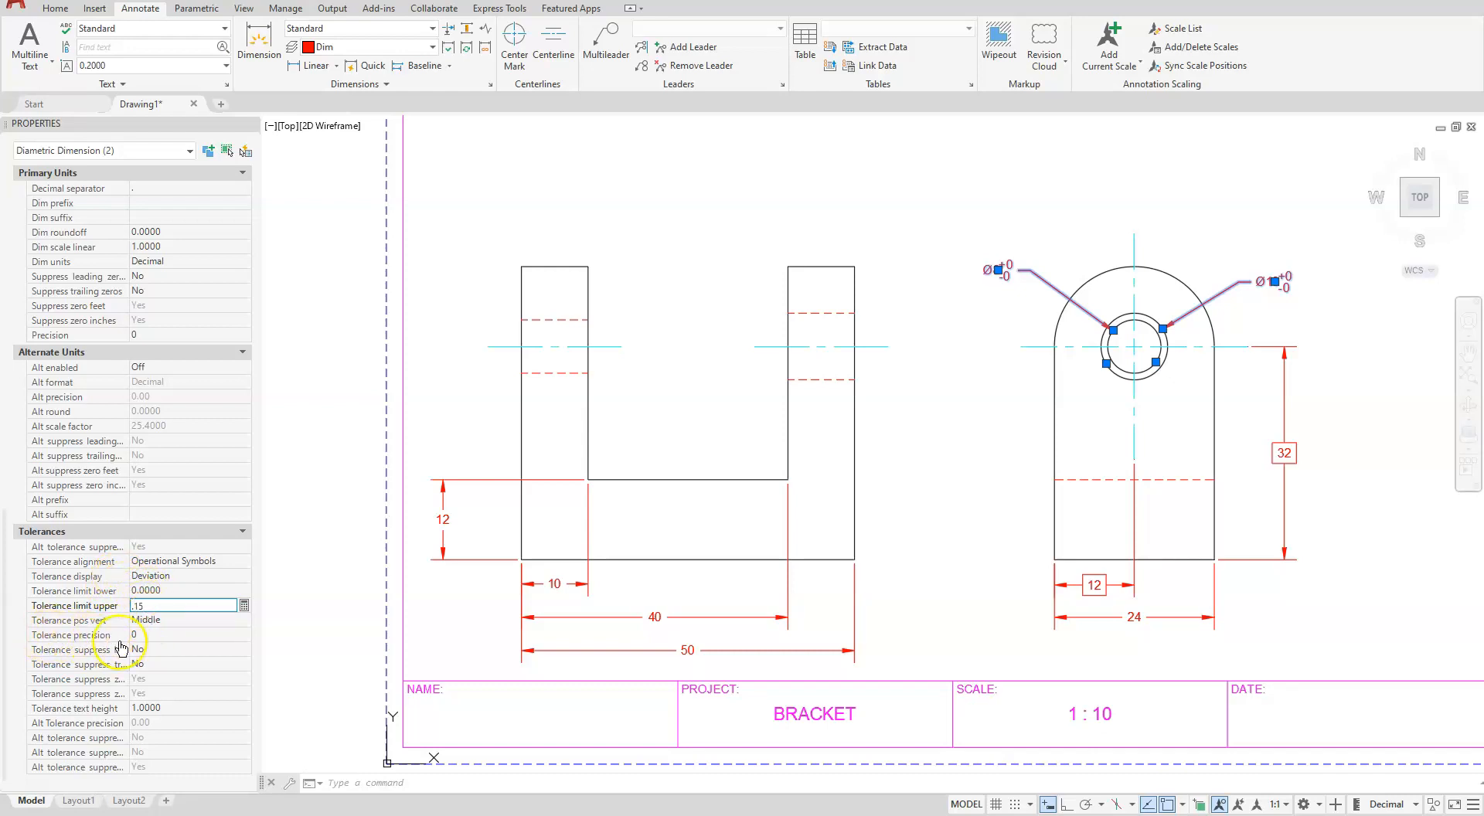
key("Return")
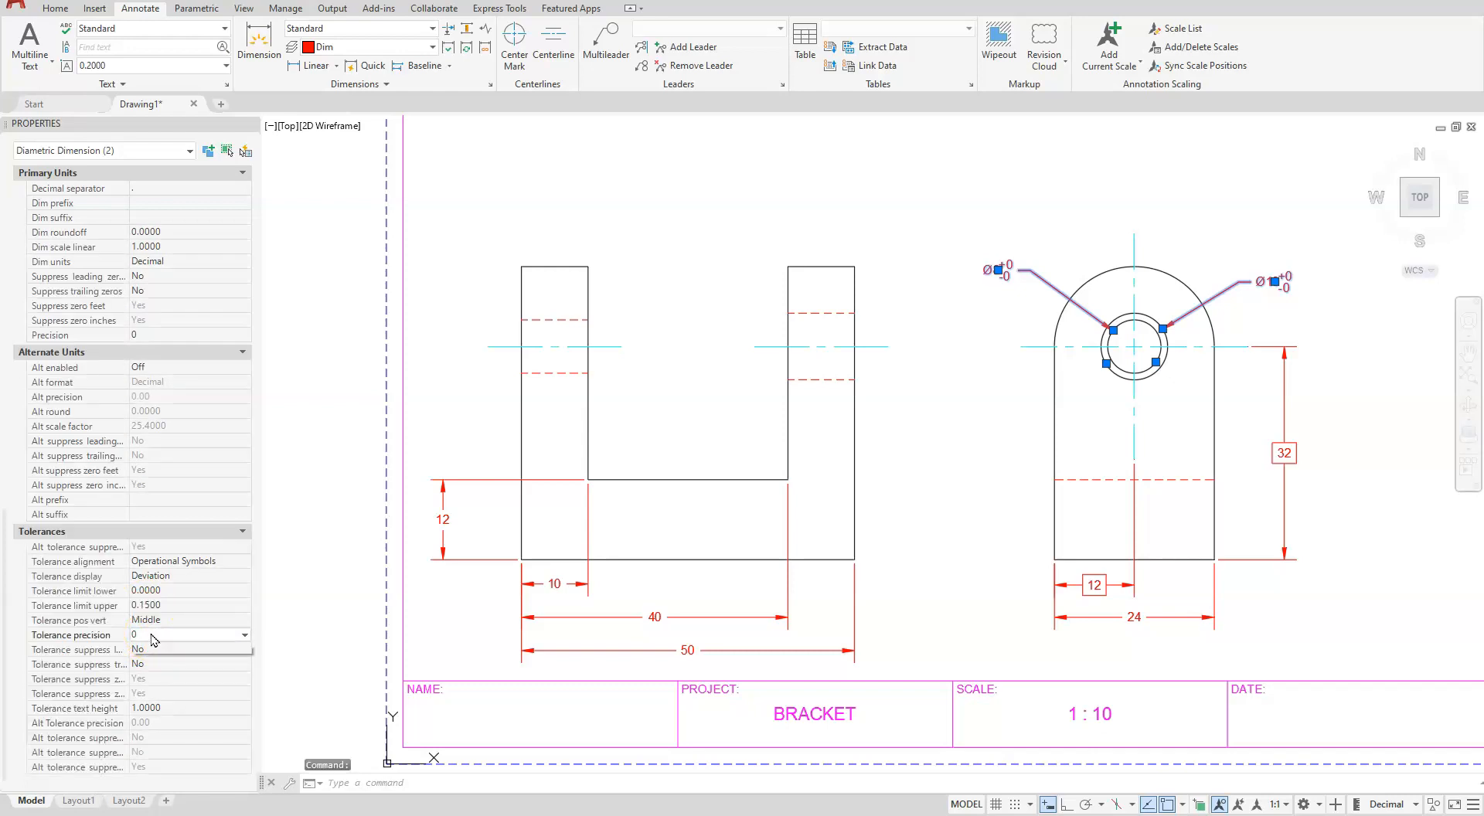
left_click(153, 635)
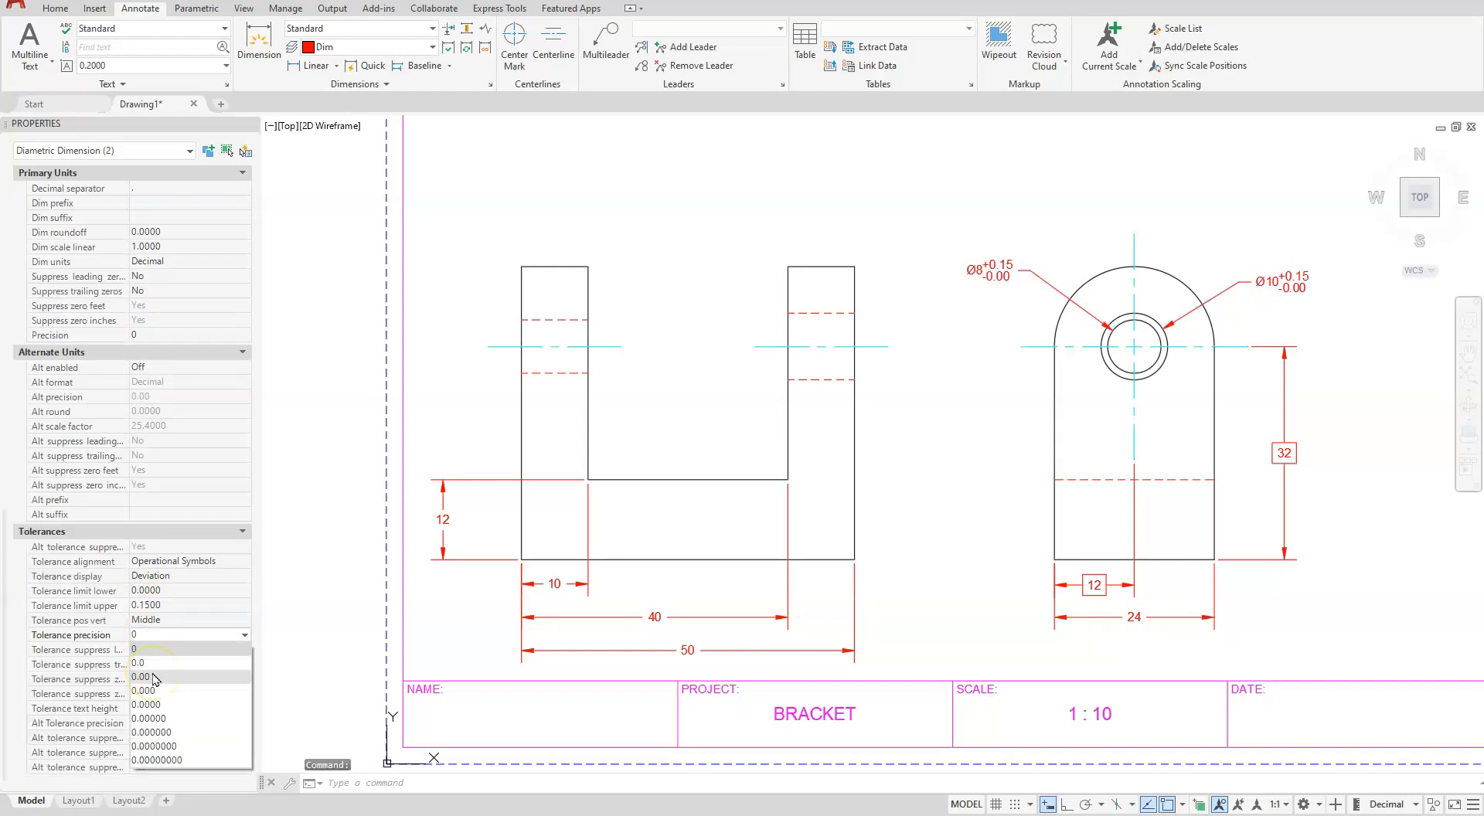
left_click(153, 677)
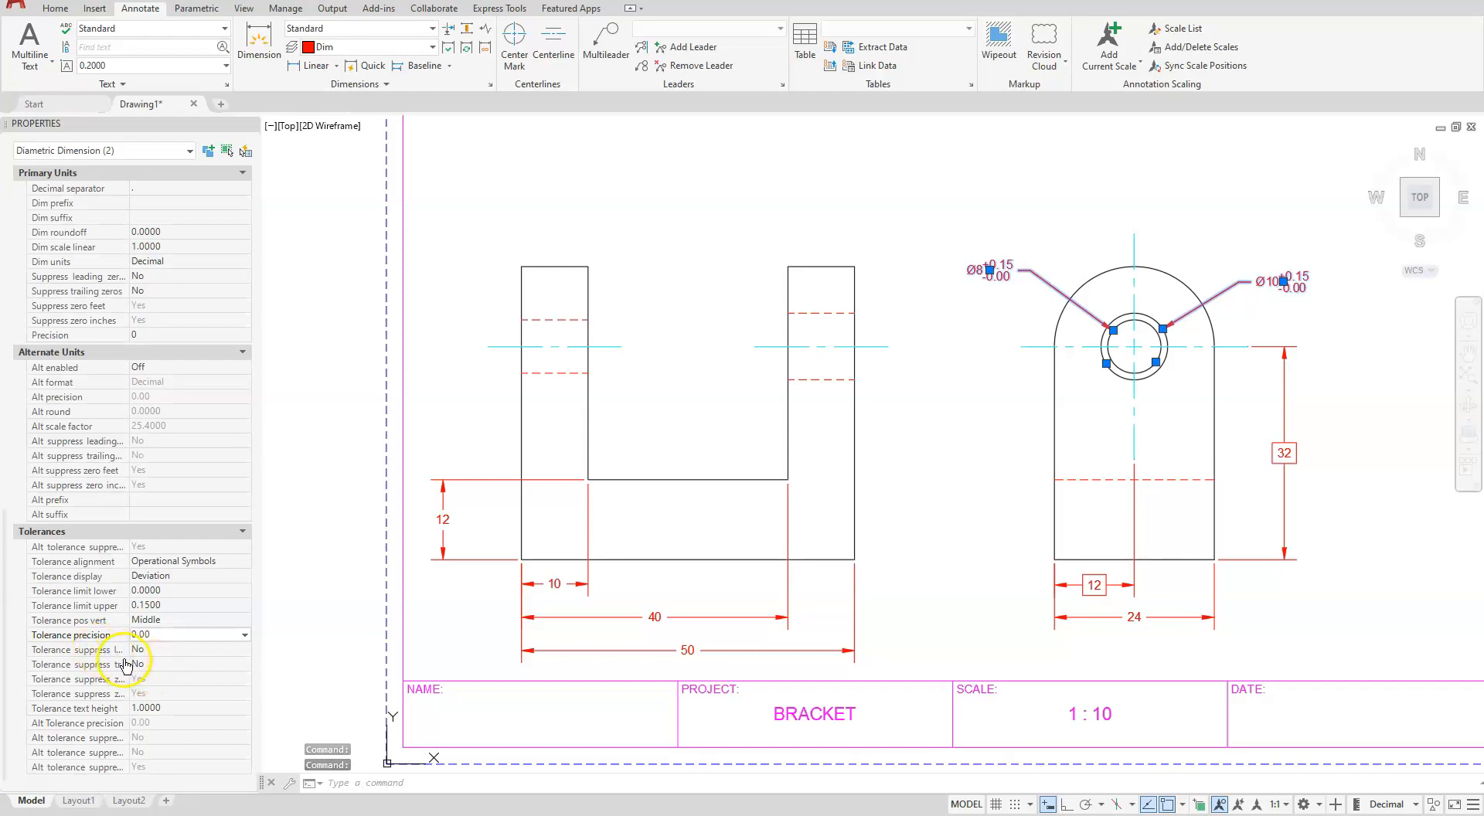
Suppress both leading and trailing zeros in the tolerances of the two diameter dimensions.
left_click_drag(130, 547, 137, 556)
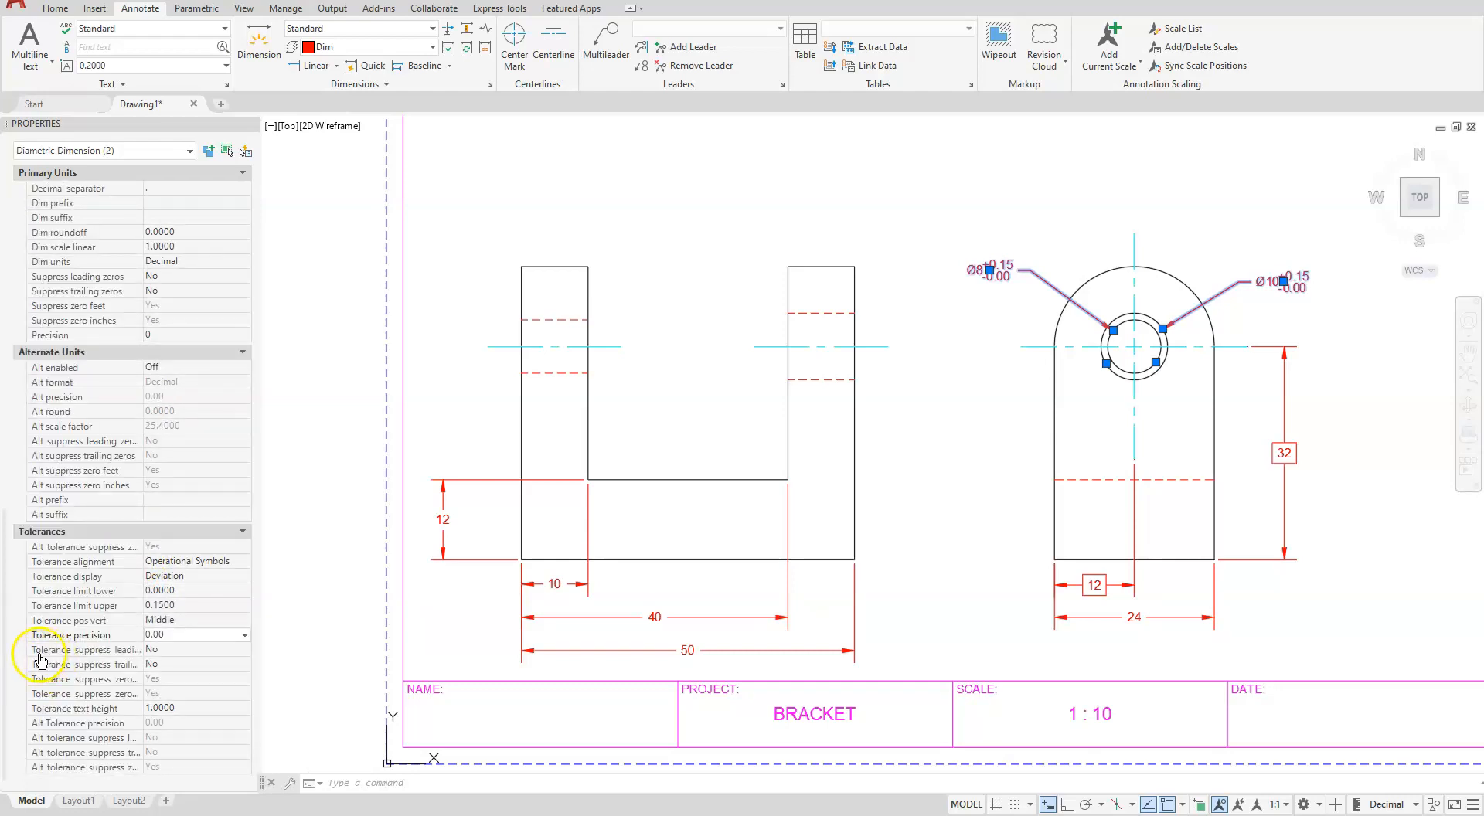
left_click(166, 650)
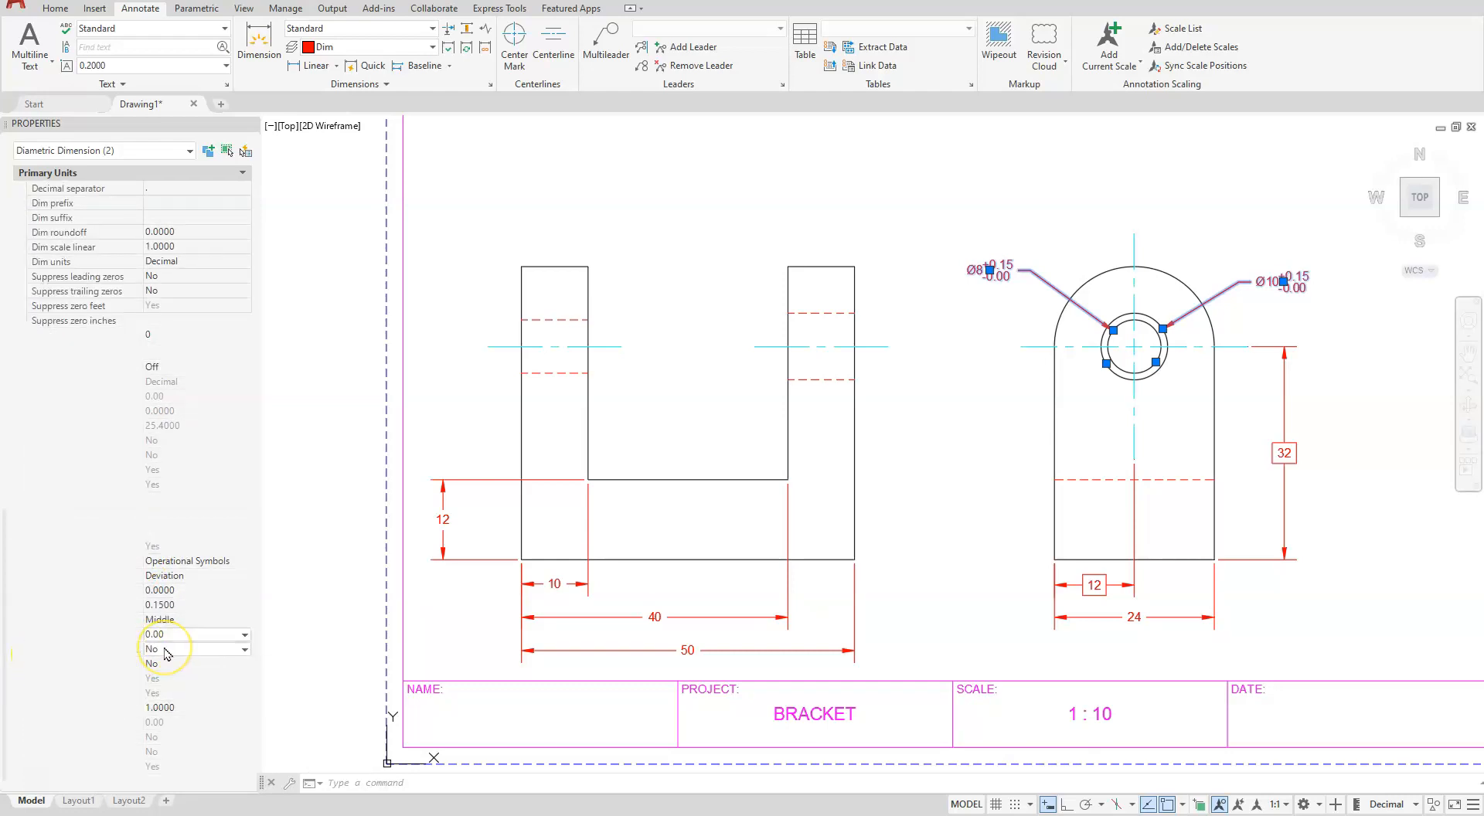
left_click(167, 650)
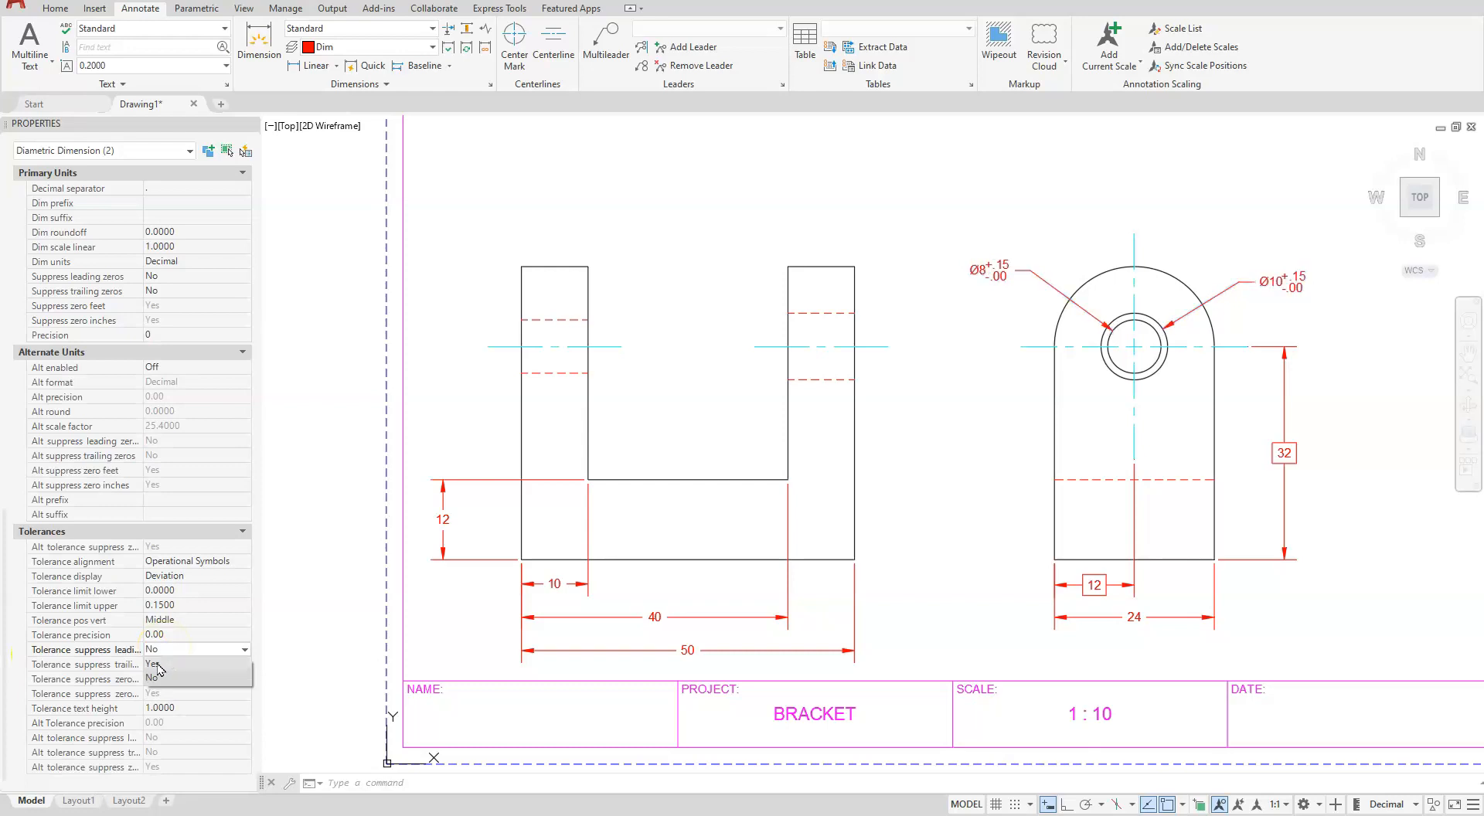
left_click(157, 665)
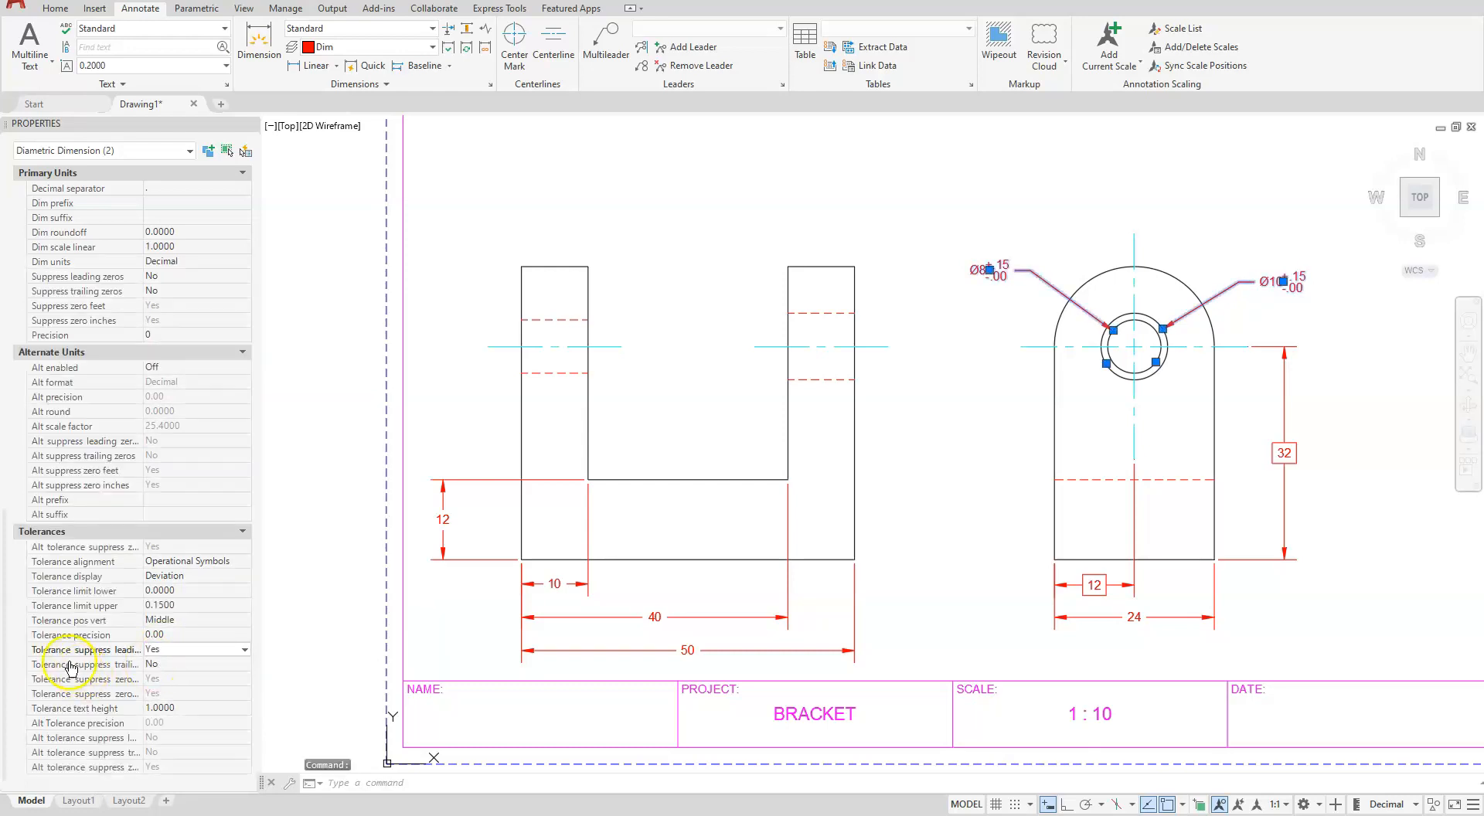
left_click(153, 665)
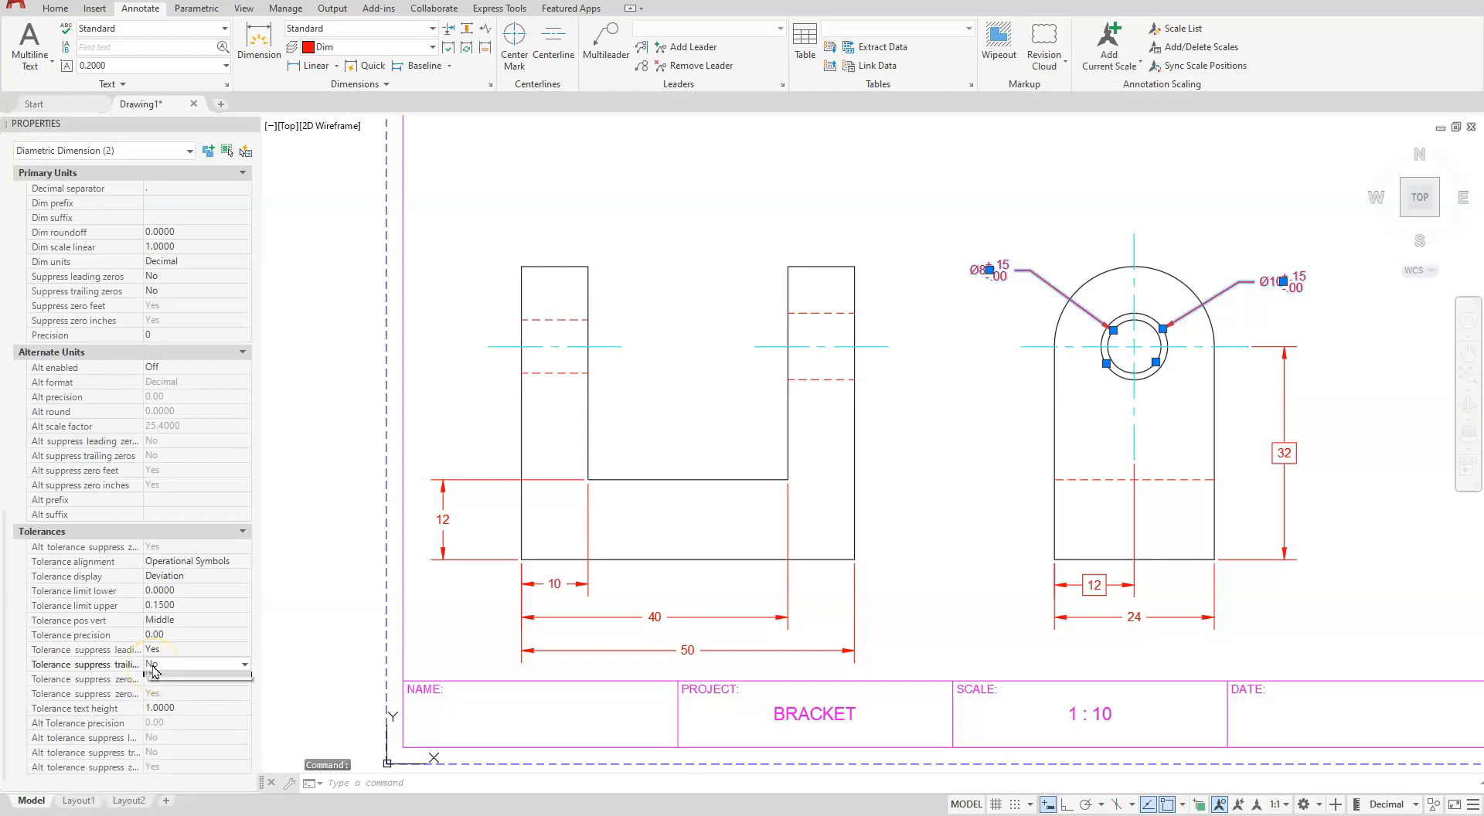
left_click(153, 665)
left_click(153, 679)
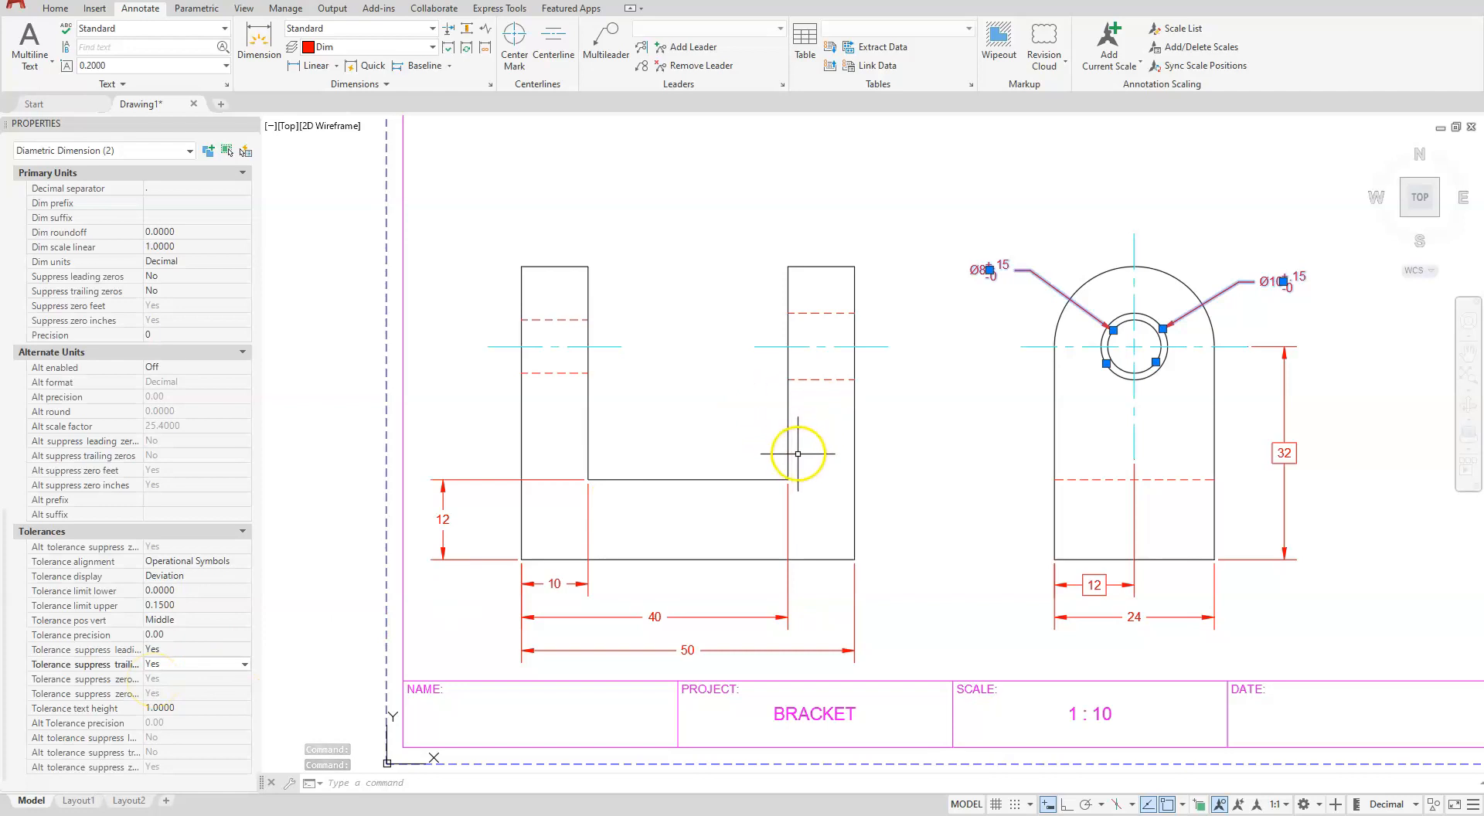
key("Escape")
key("Escape")
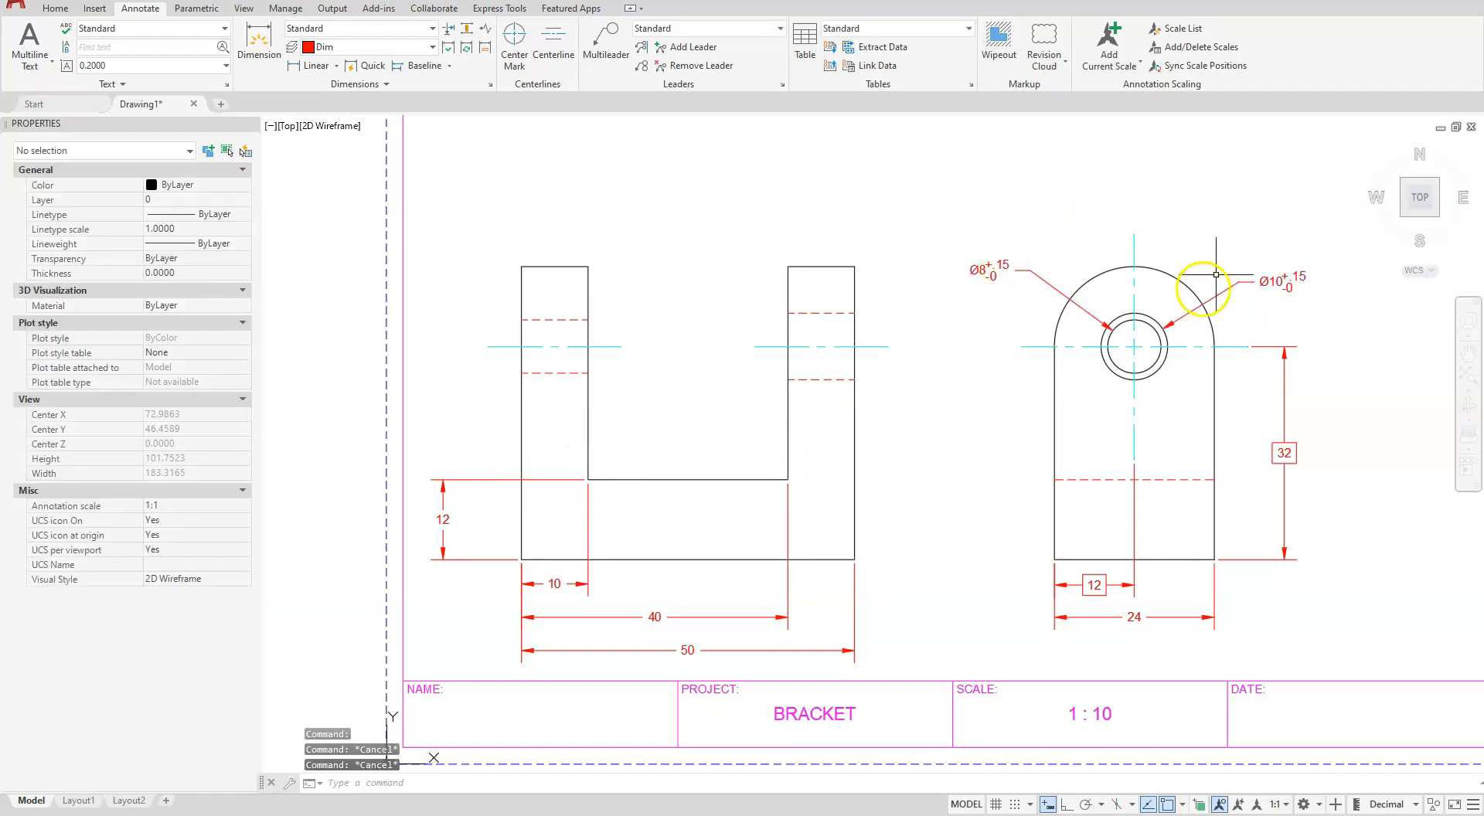
Start a geometric tolerance whose first row has the position symbol, diameter 0.2 at maximum material condition, and datums A and B.
scroll(1215, 373, "up", 6)
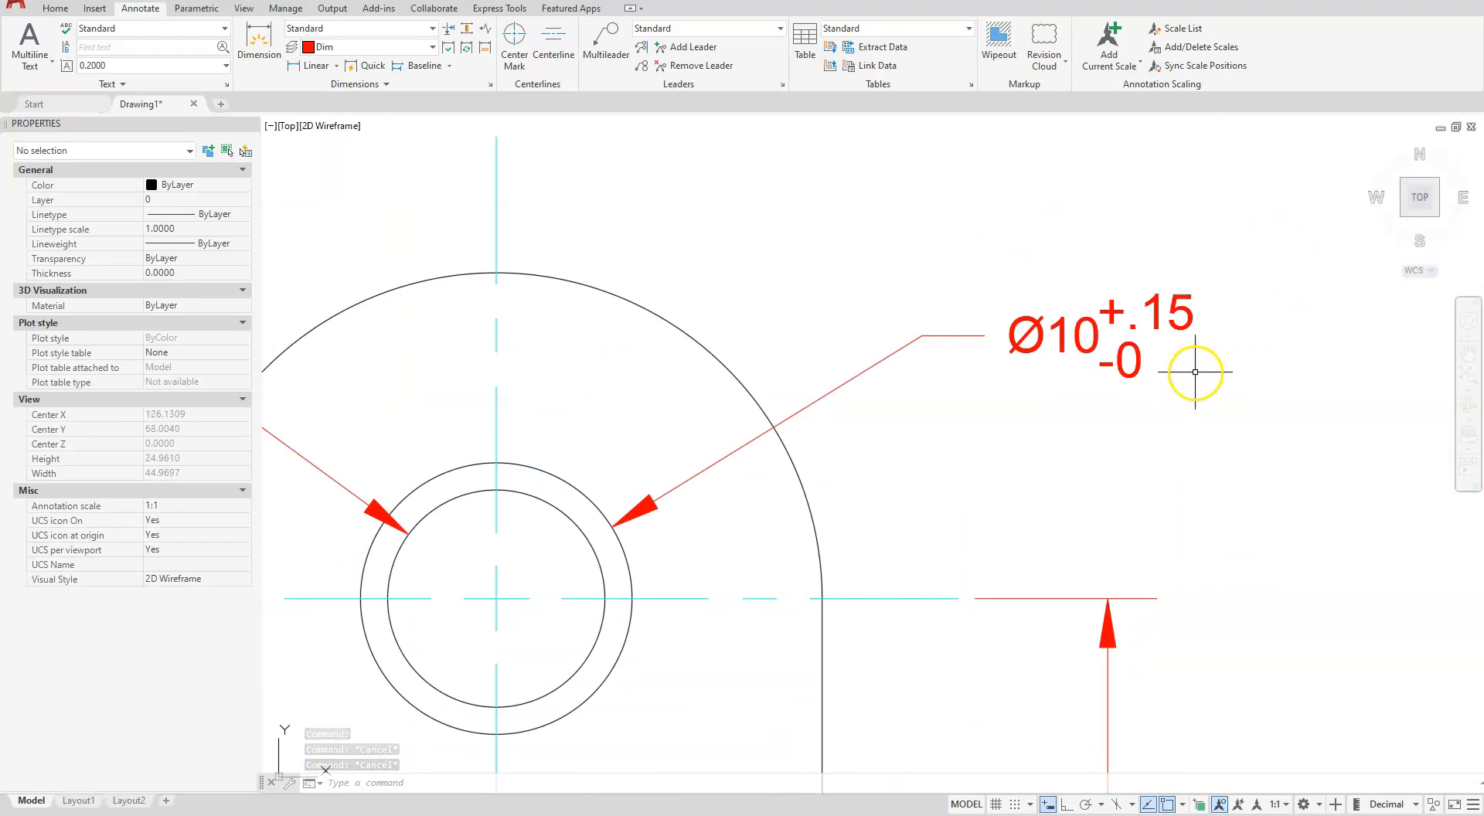
scroll(1209, 370, "down", 4)
middle_click_drag(645, 544, 685, 658)
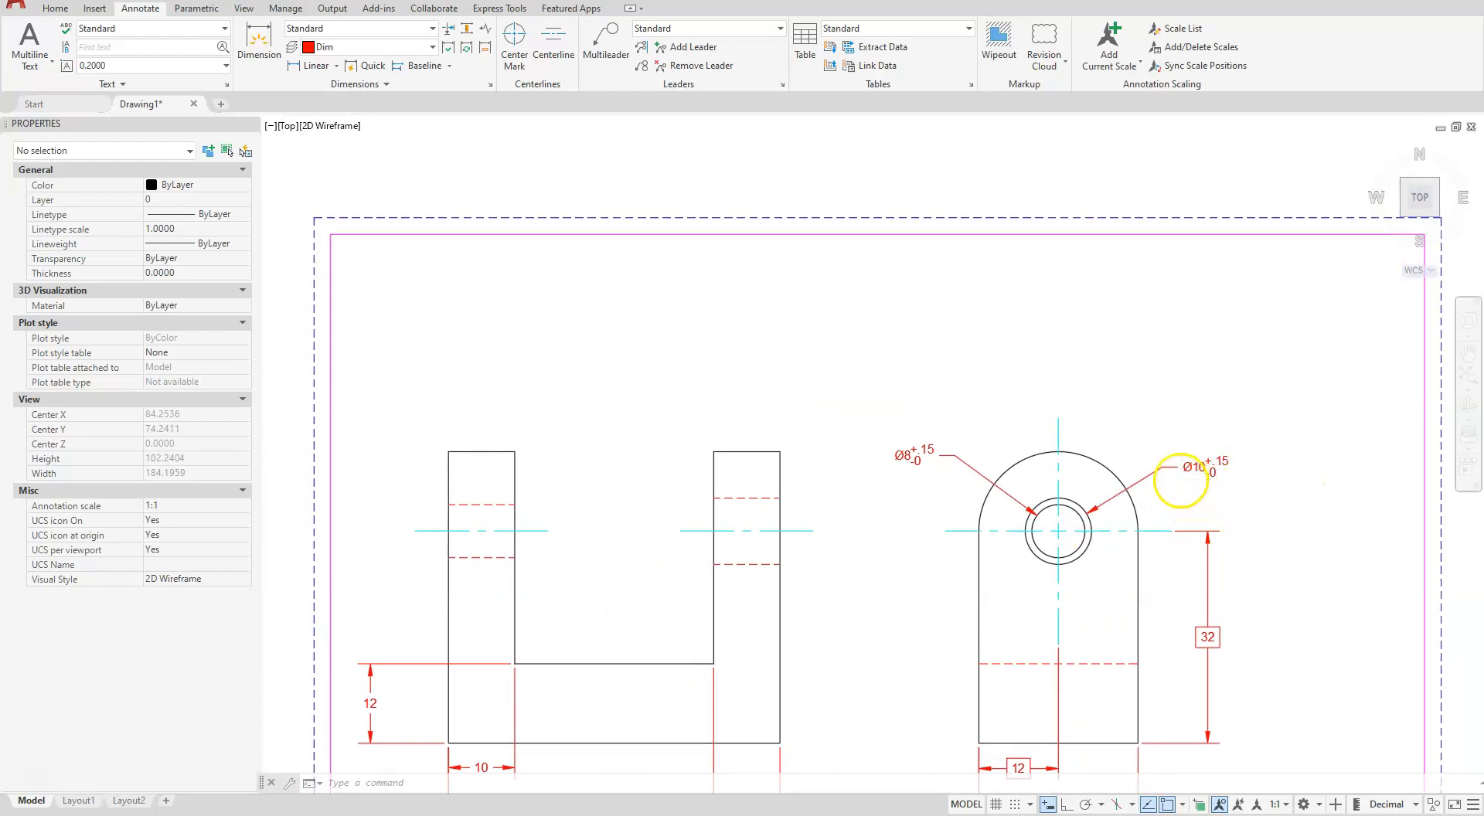
scroll(1182, 464, "up", 2)
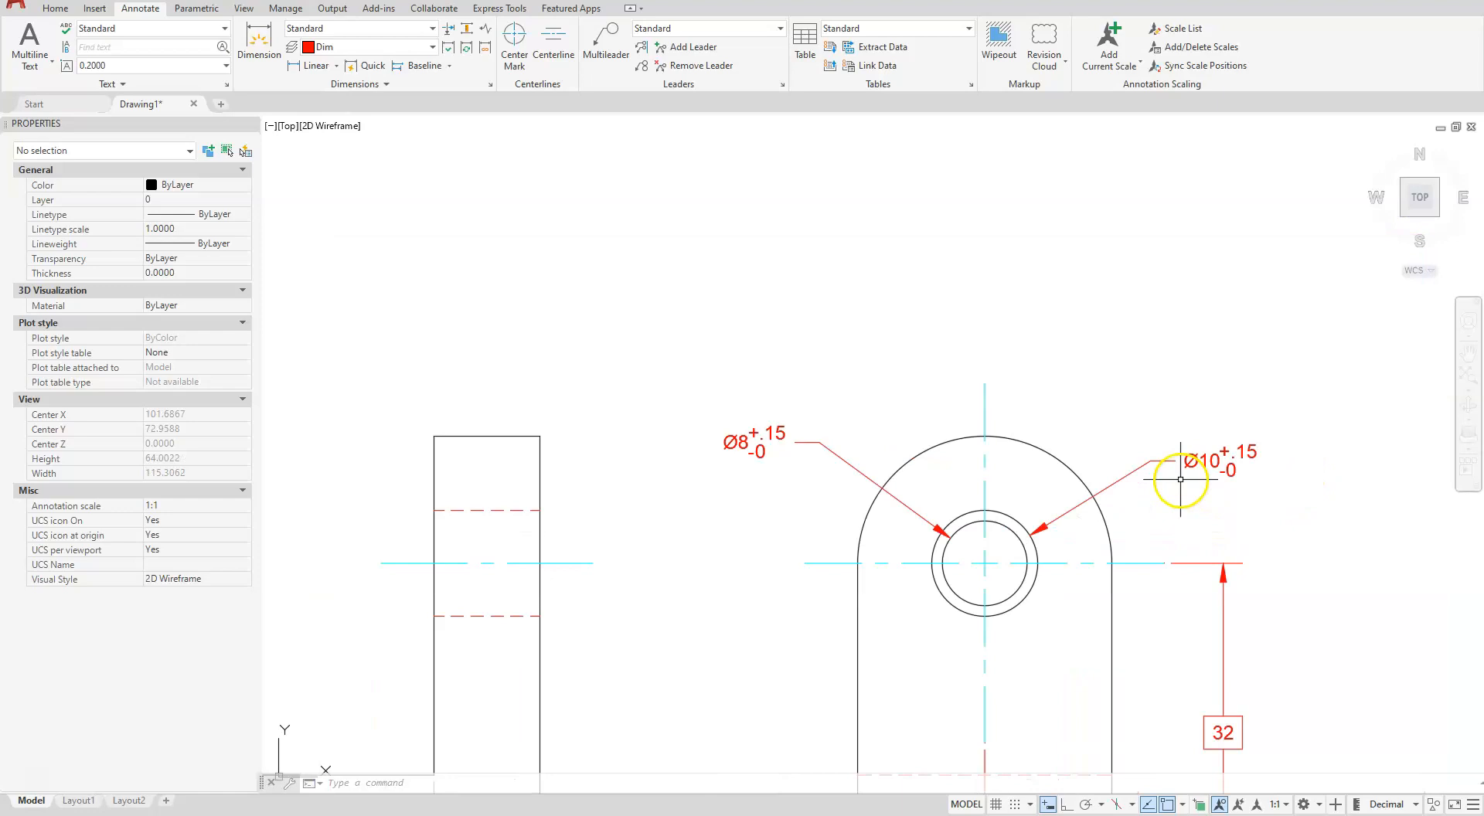
left_click(388, 85)
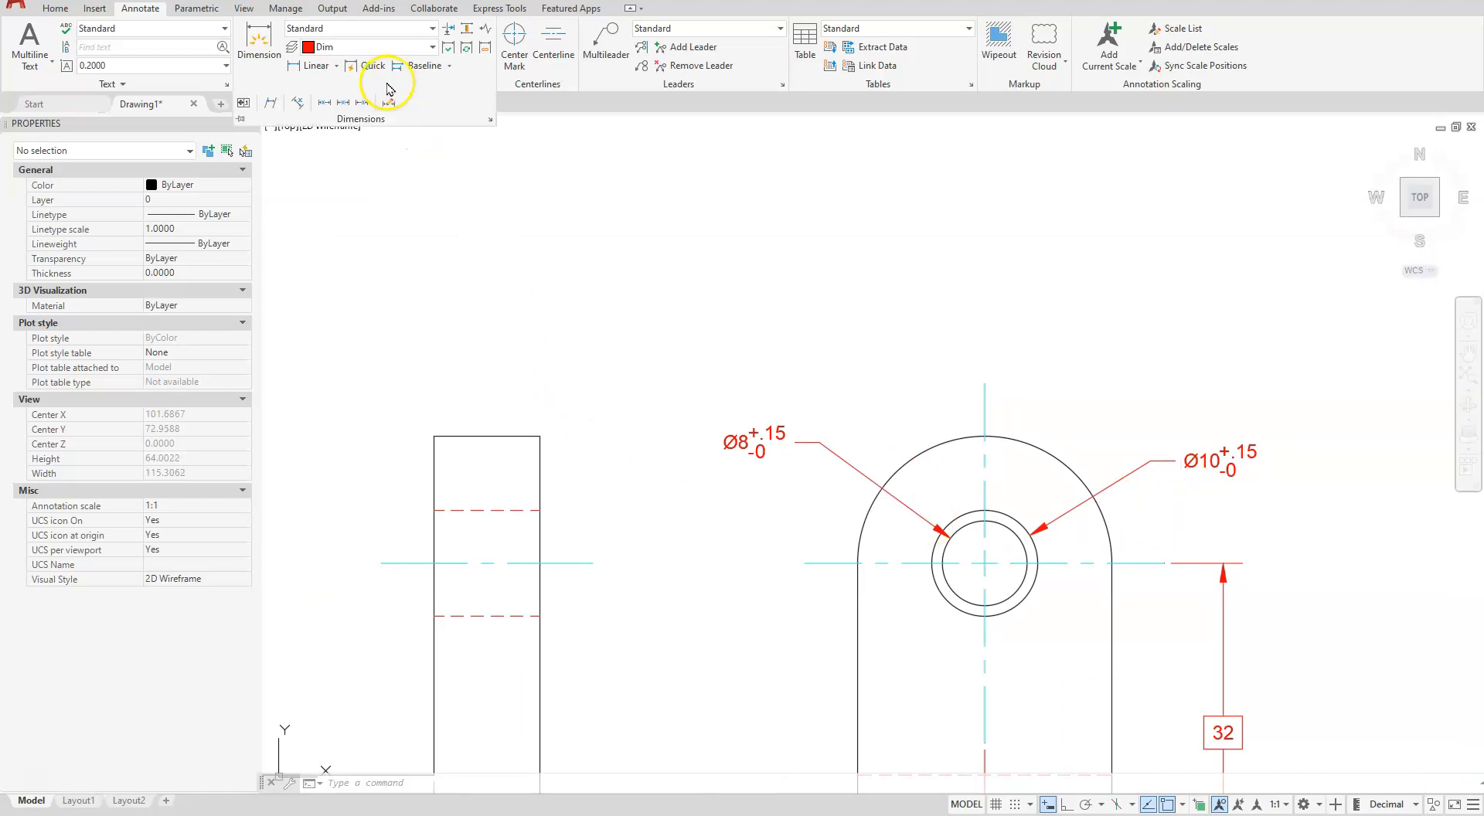
left_click(244, 105)
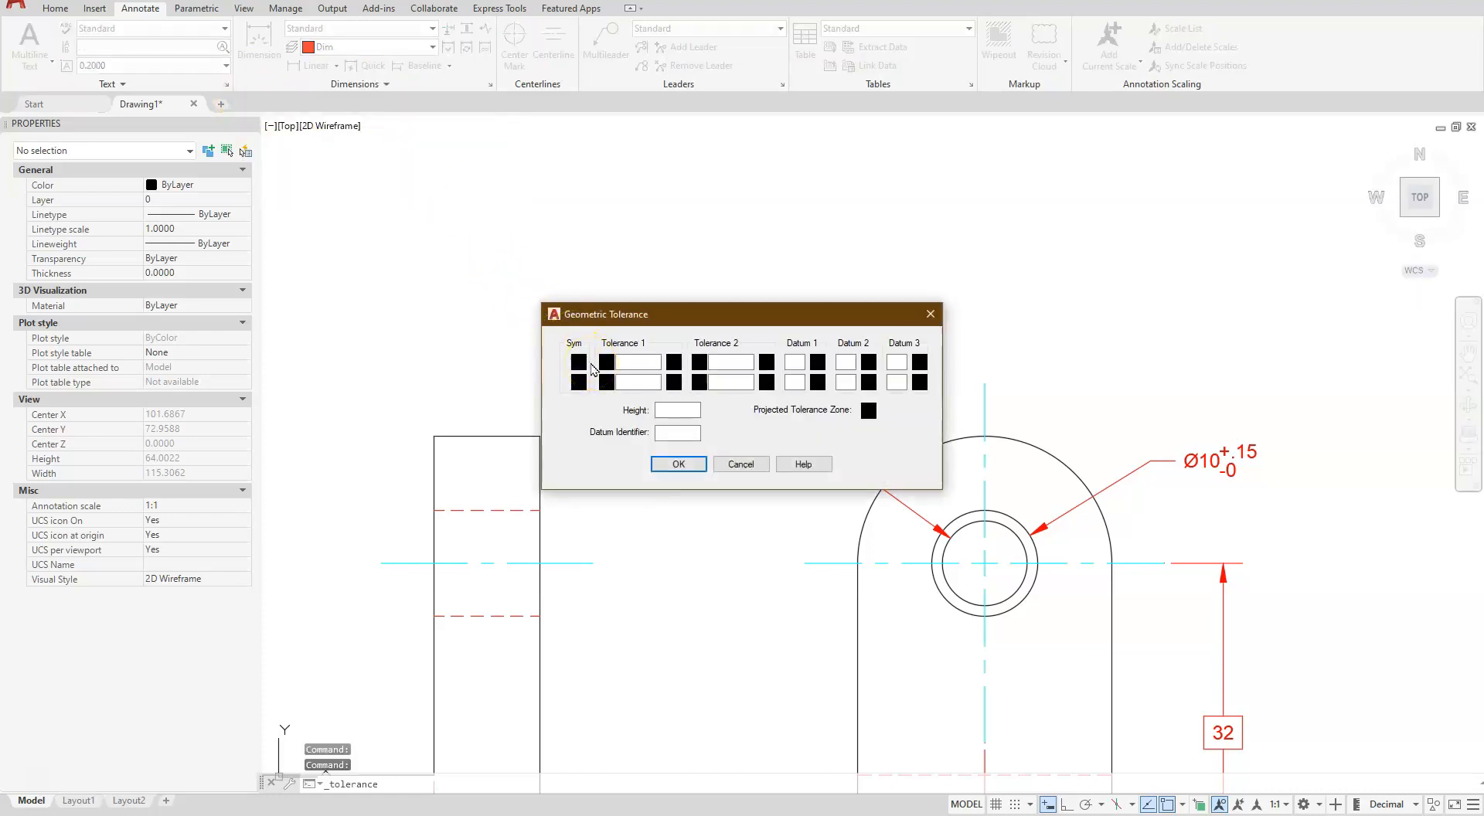
left_click(577, 366)
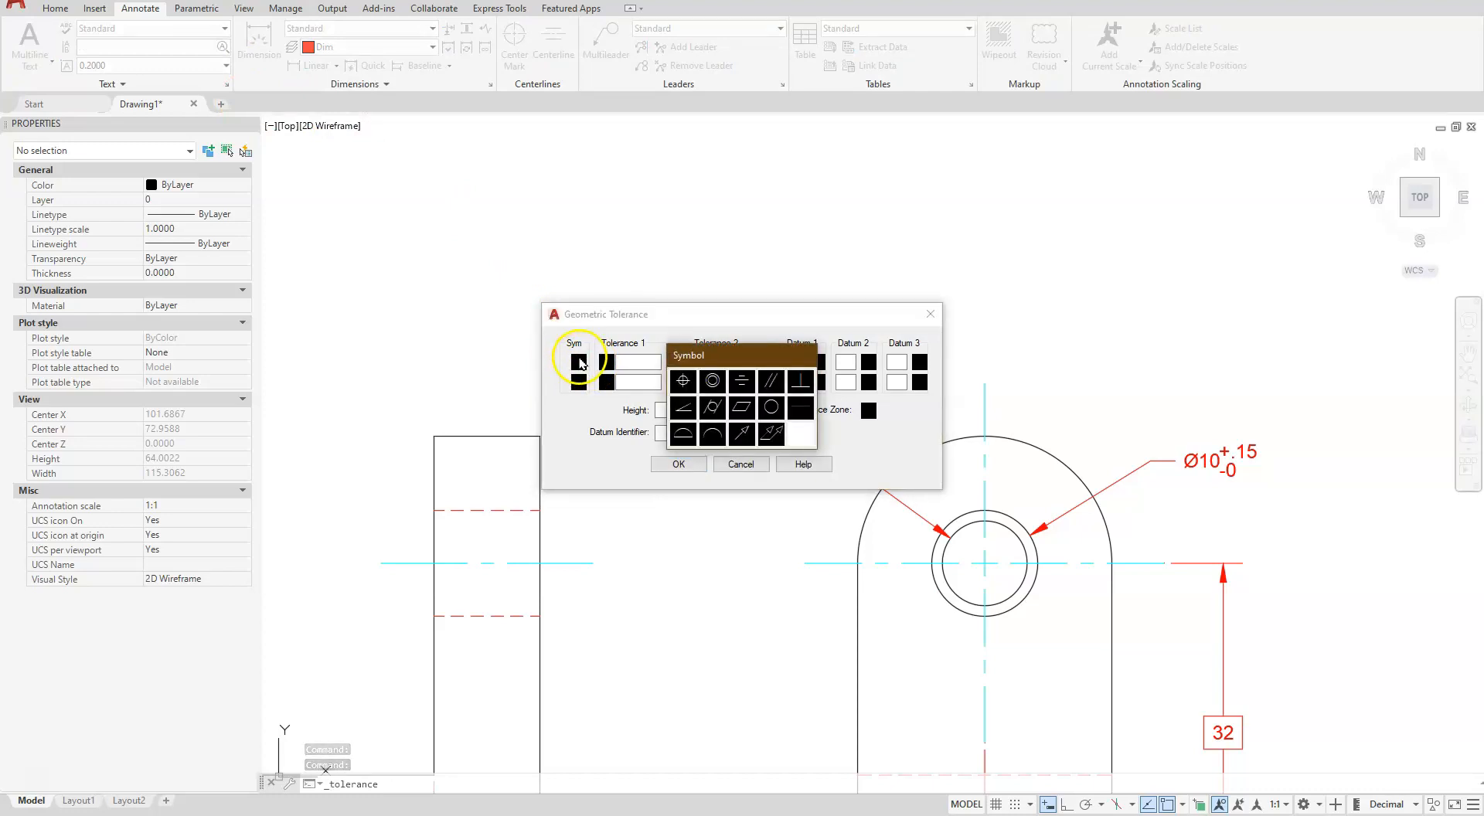
left_click(683, 382)
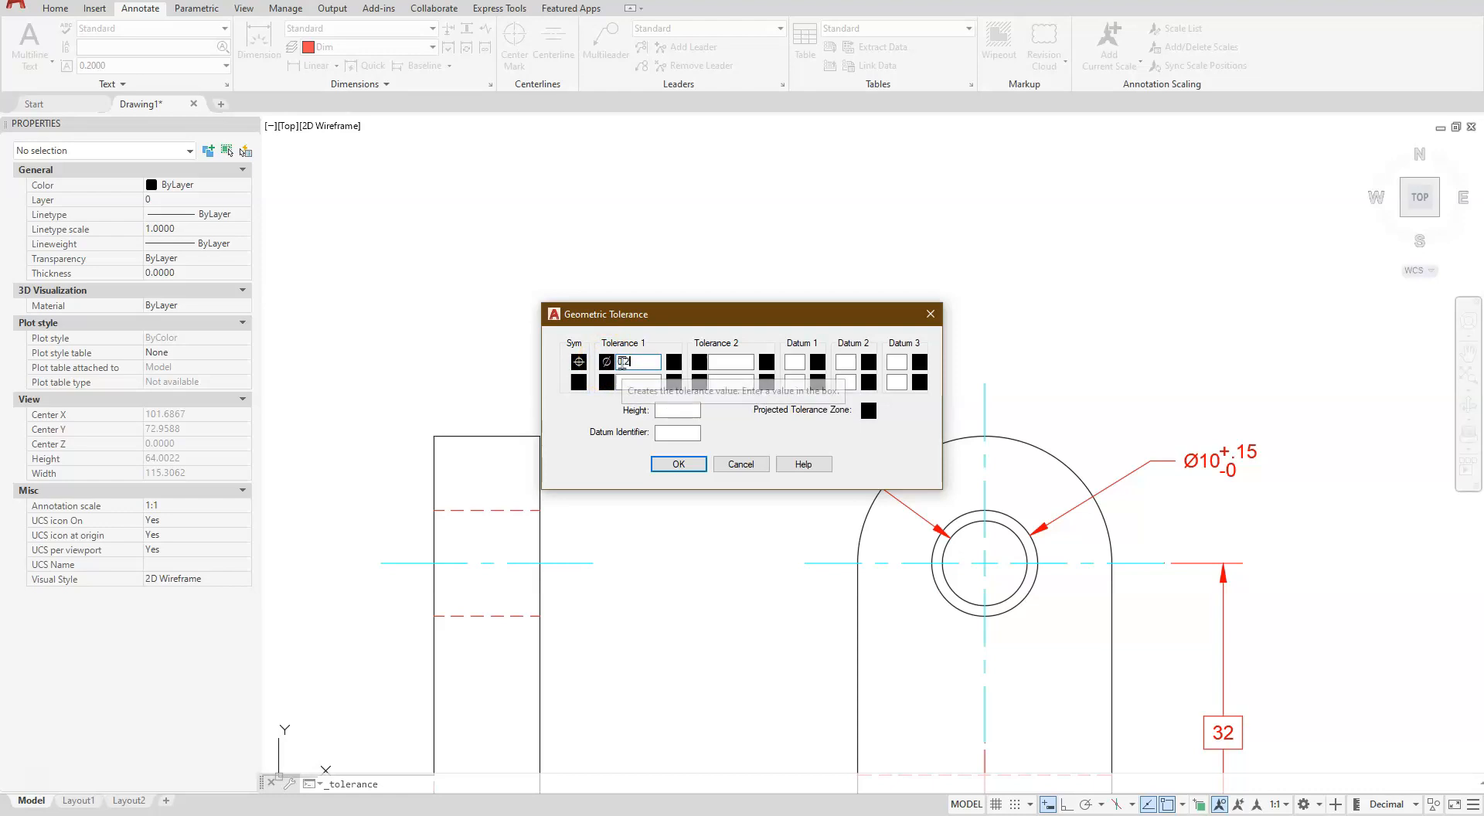
left_click(674, 362)
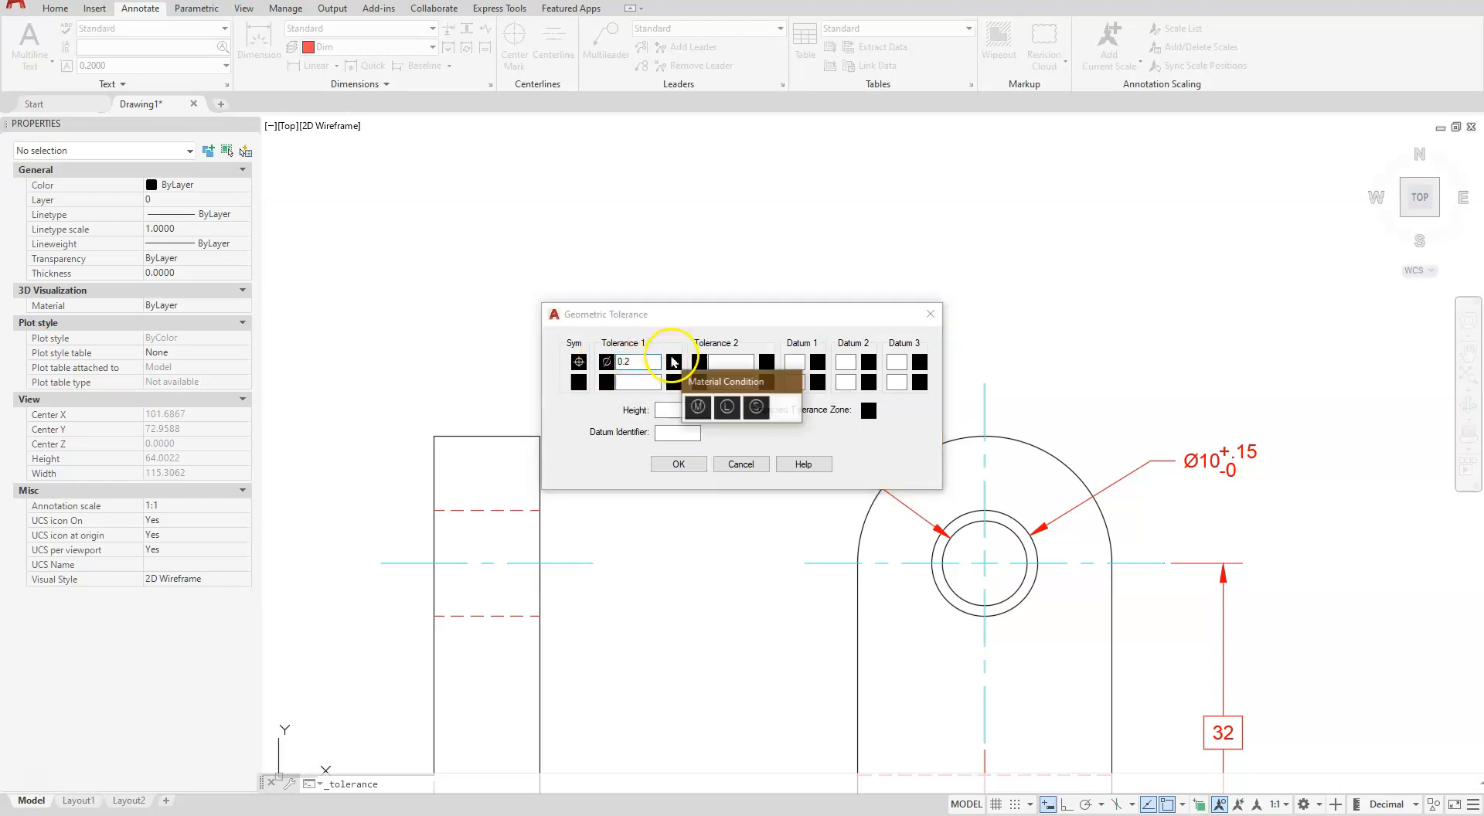
left_click(698, 406)
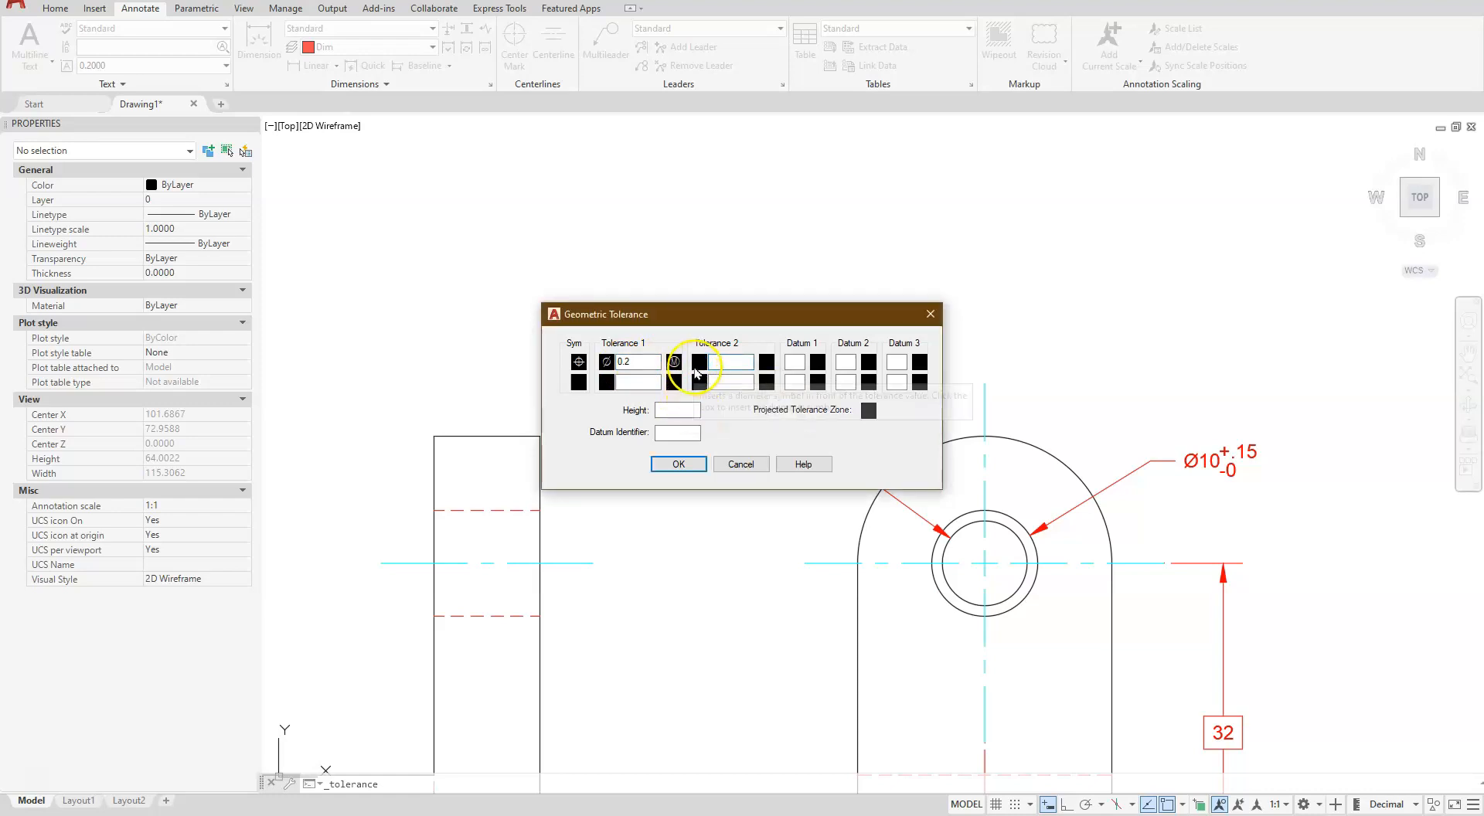
left_click(793, 362)
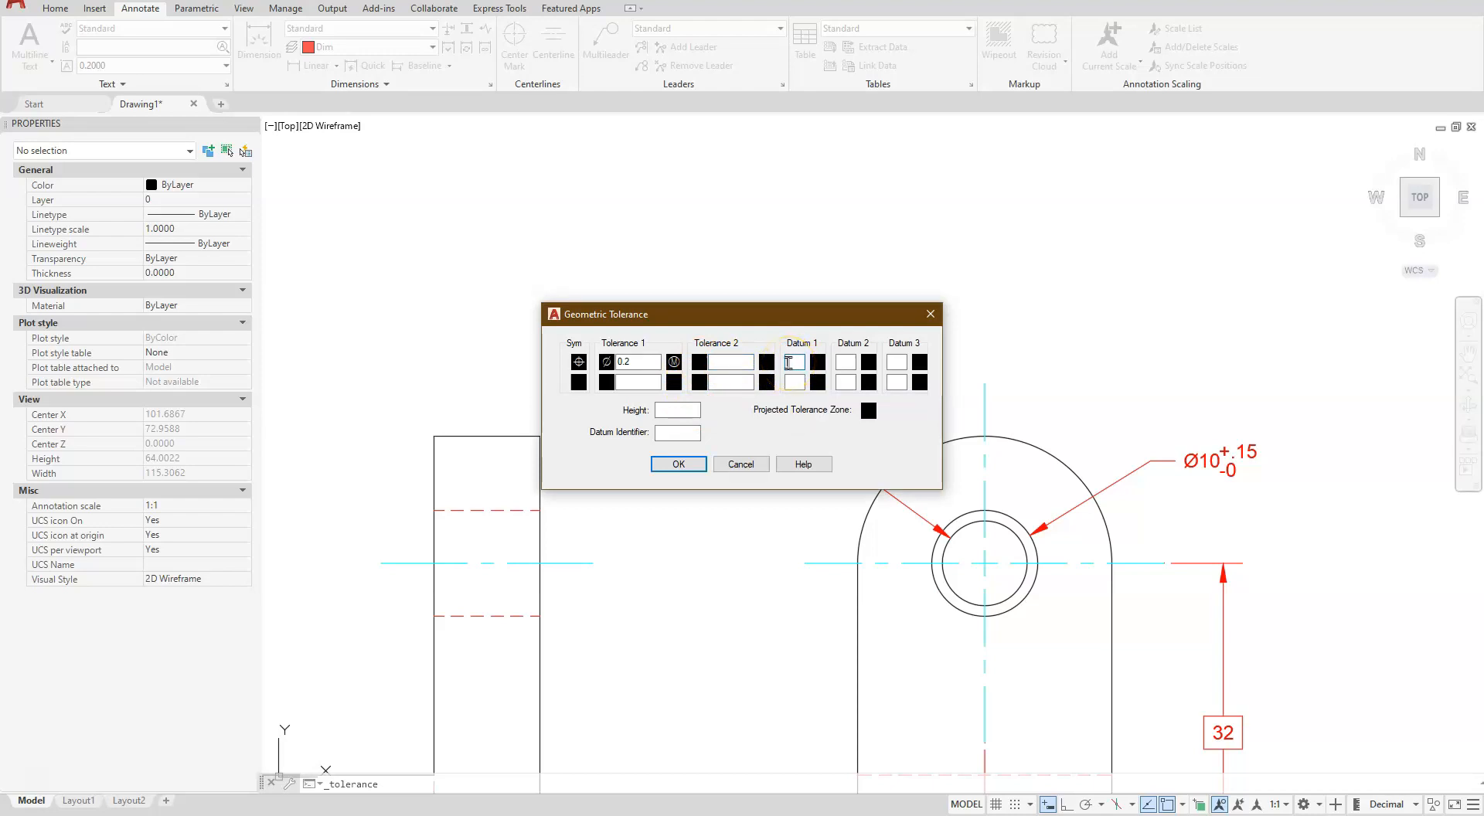
left_click(848, 362)
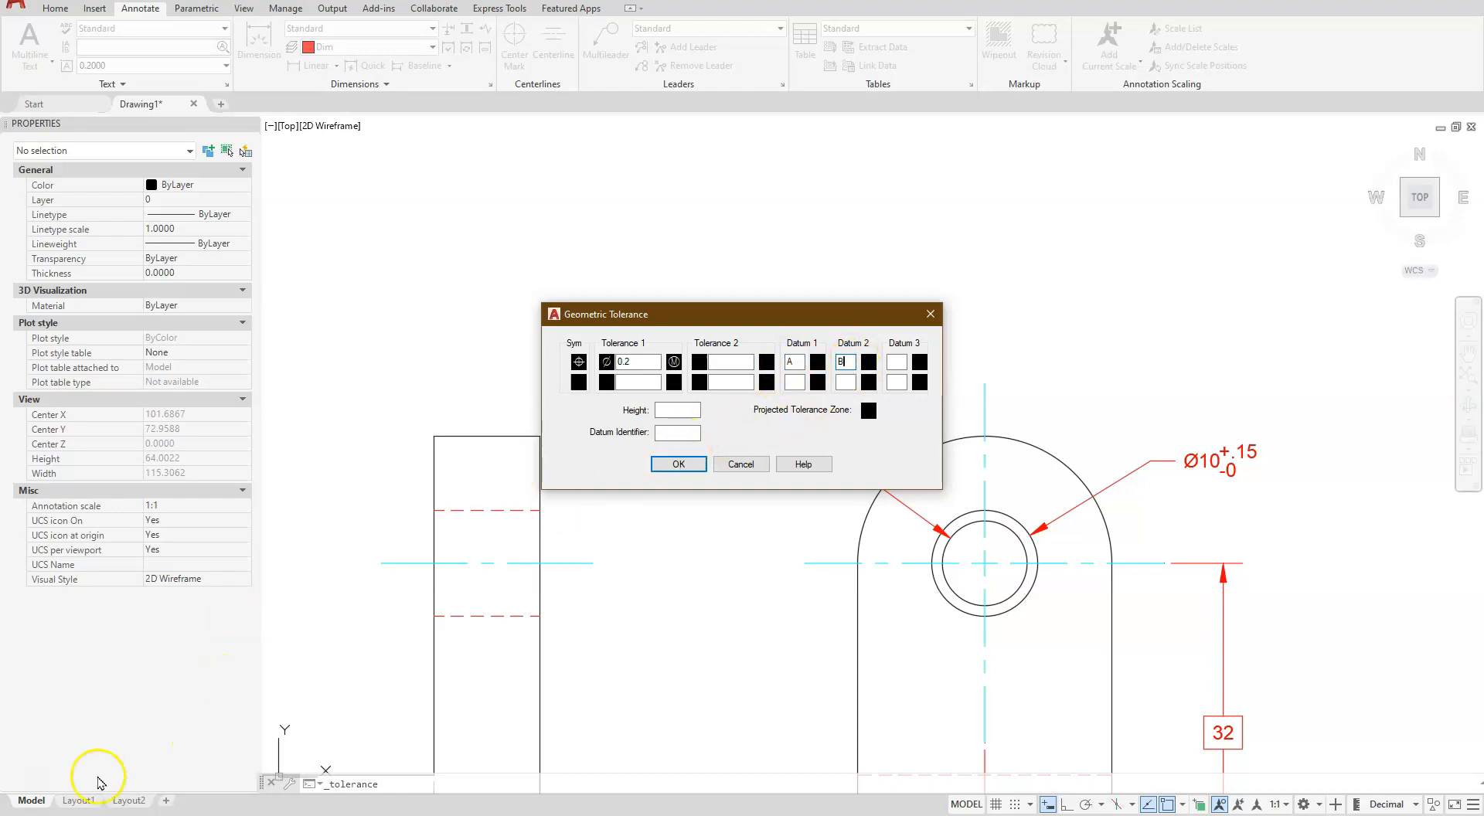
left_click(34, 772)
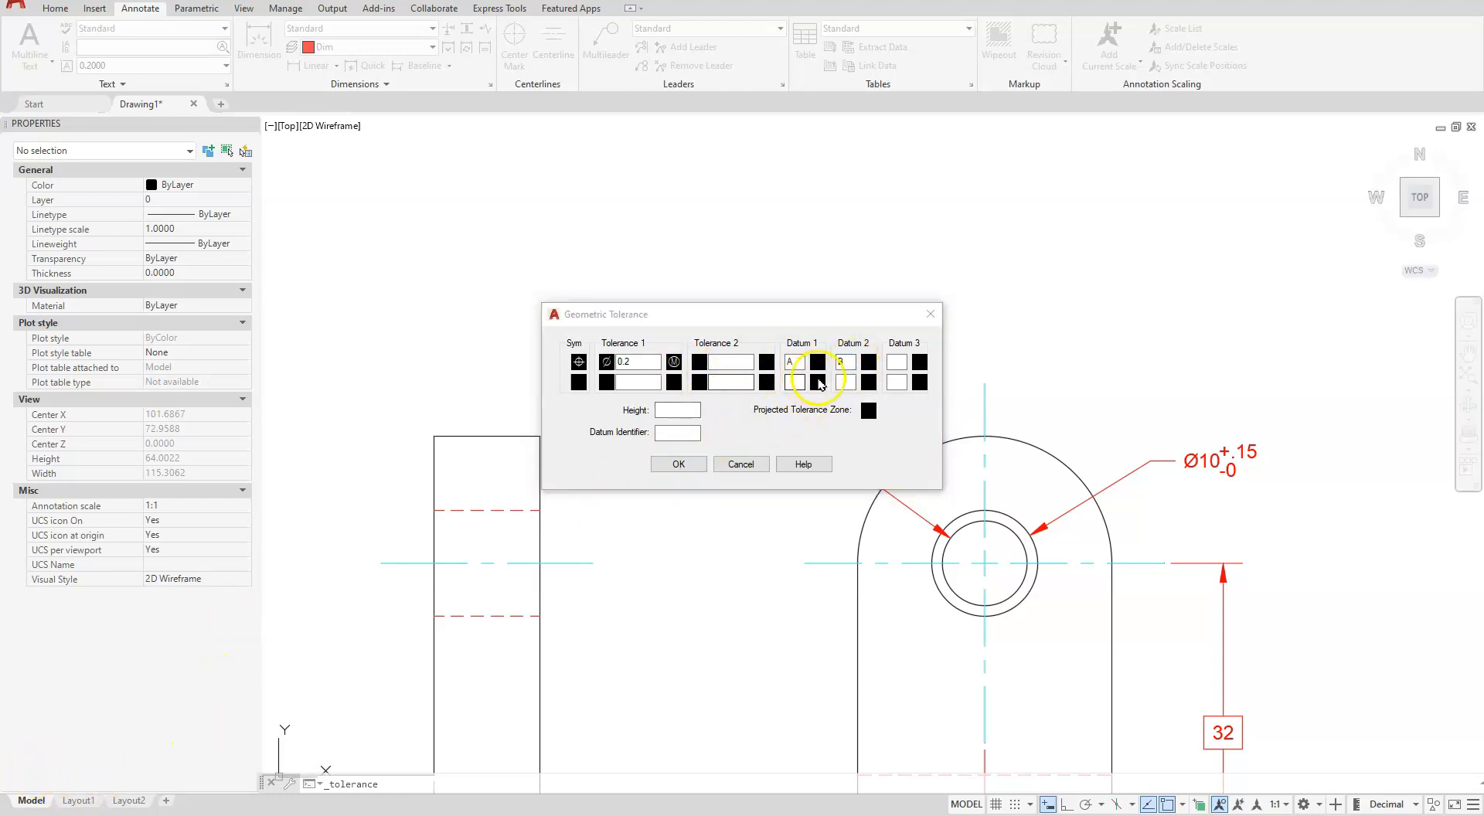
Add a second position row with diameter 0.1 at maximum material condition and place the frame just below the outer hole's diameter dimension.
left_click(578, 387)
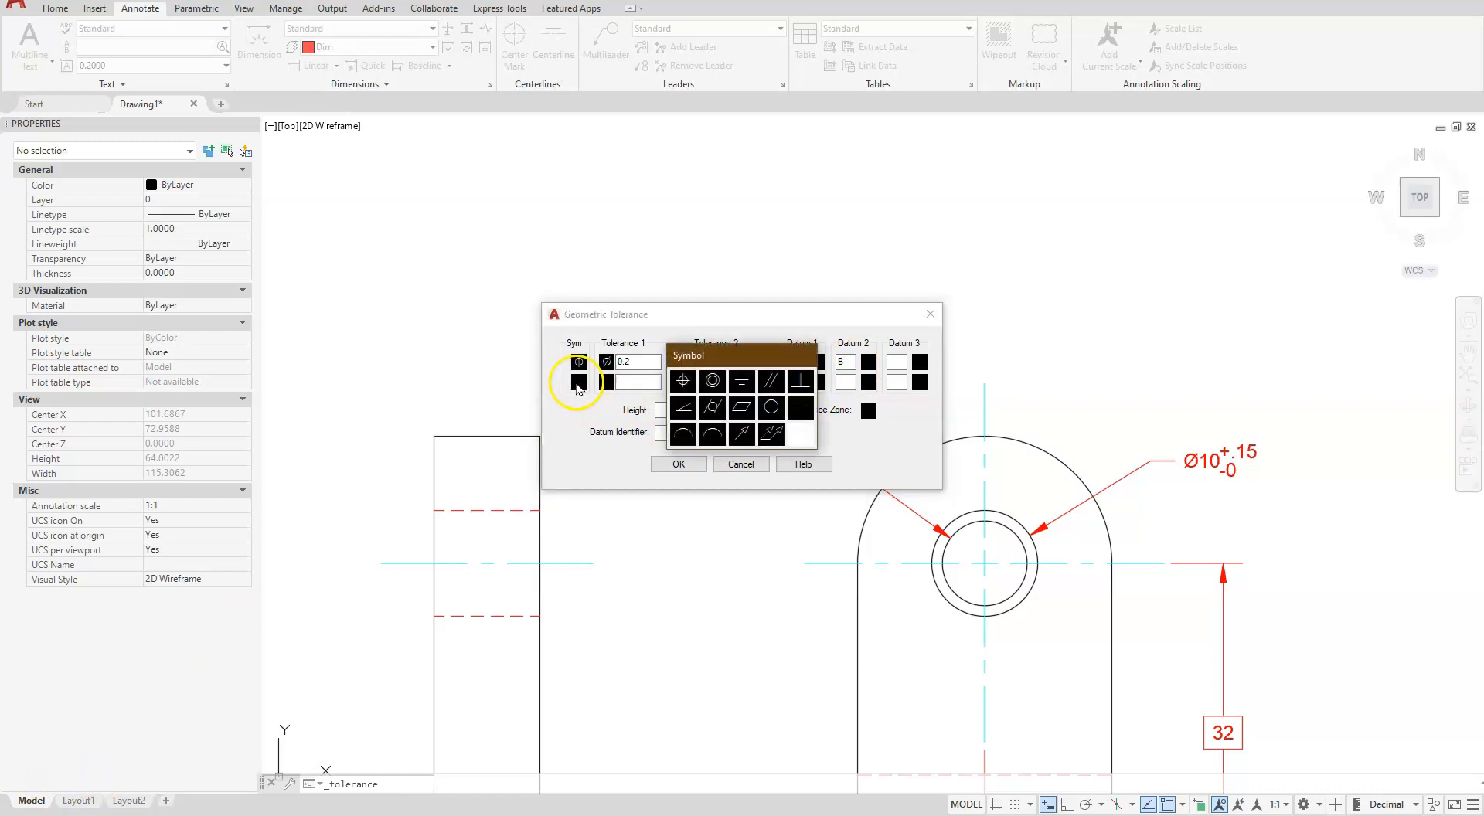
left_click(683, 382)
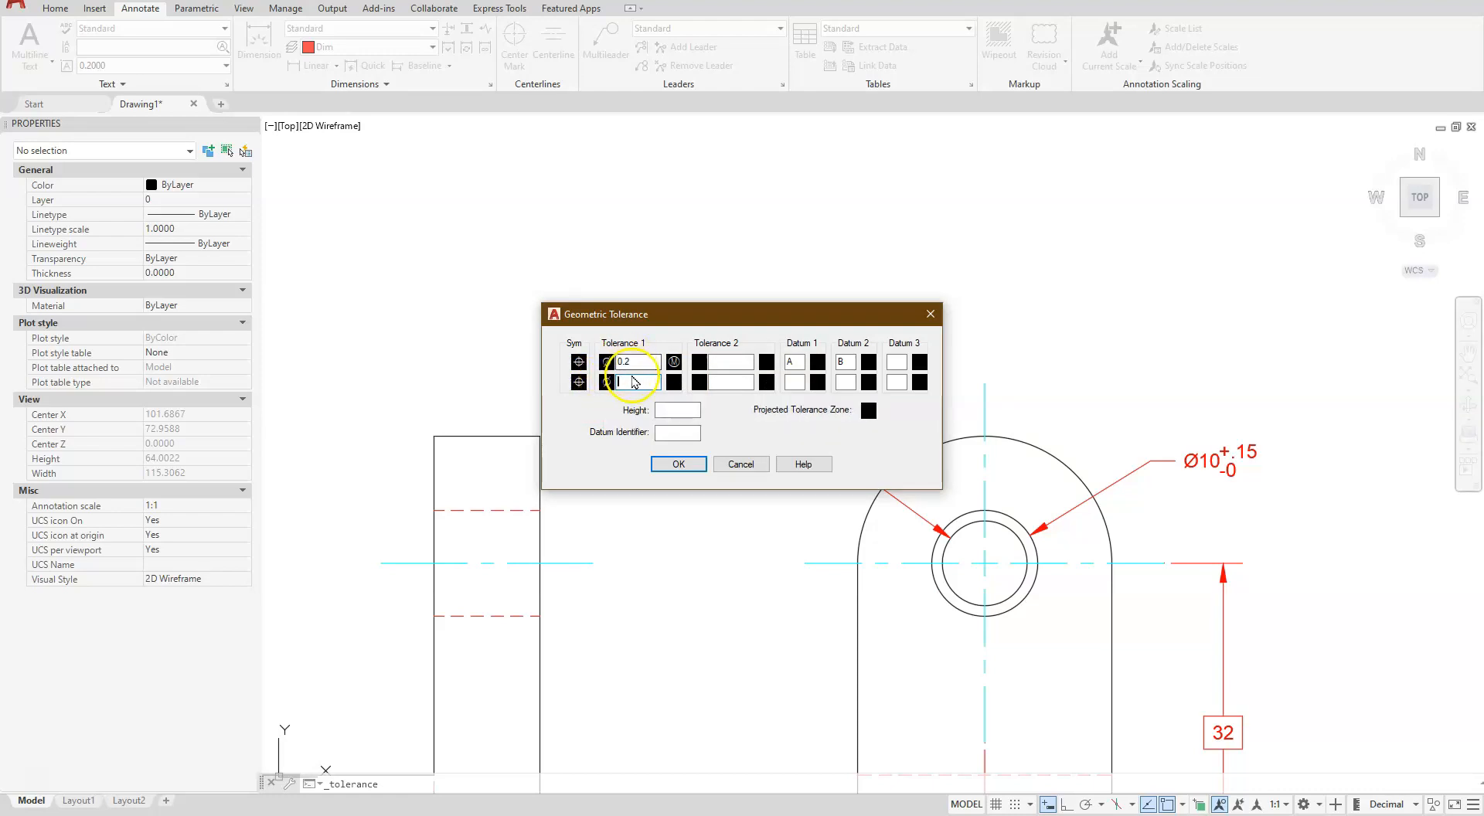
type("0")
left_click(673, 381)
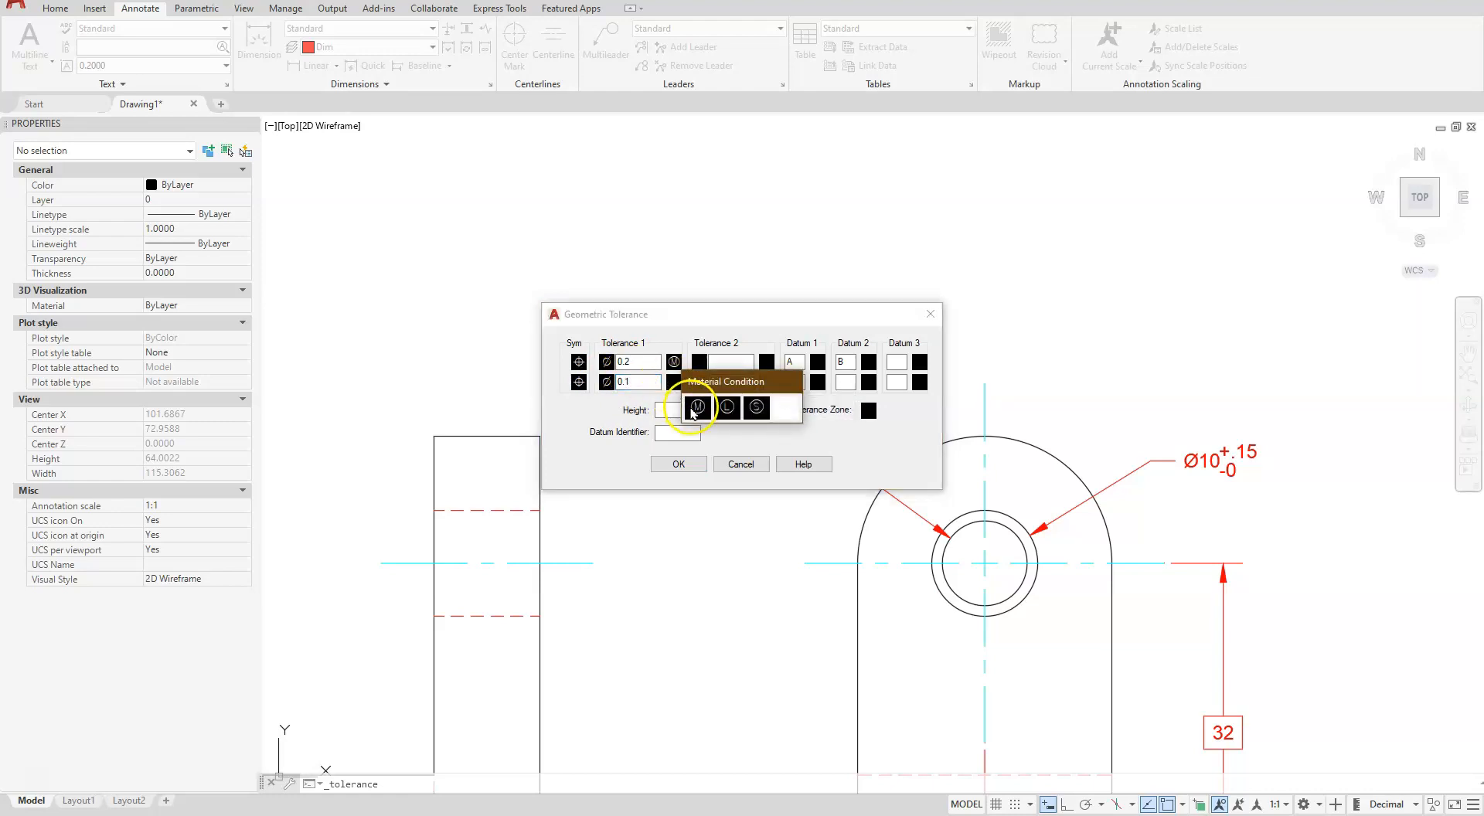
left_click(694, 410)
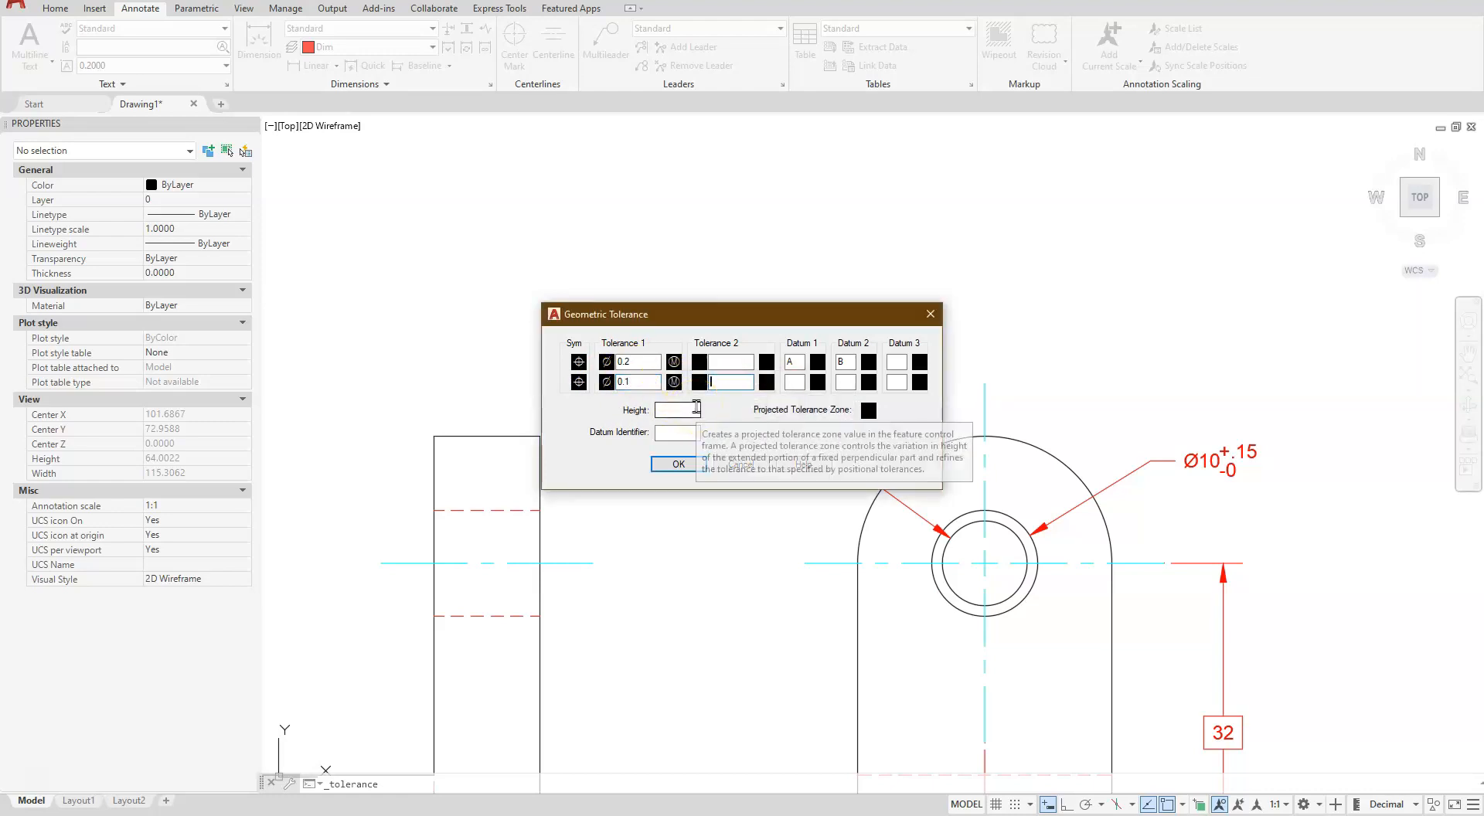
left_click(678, 463)
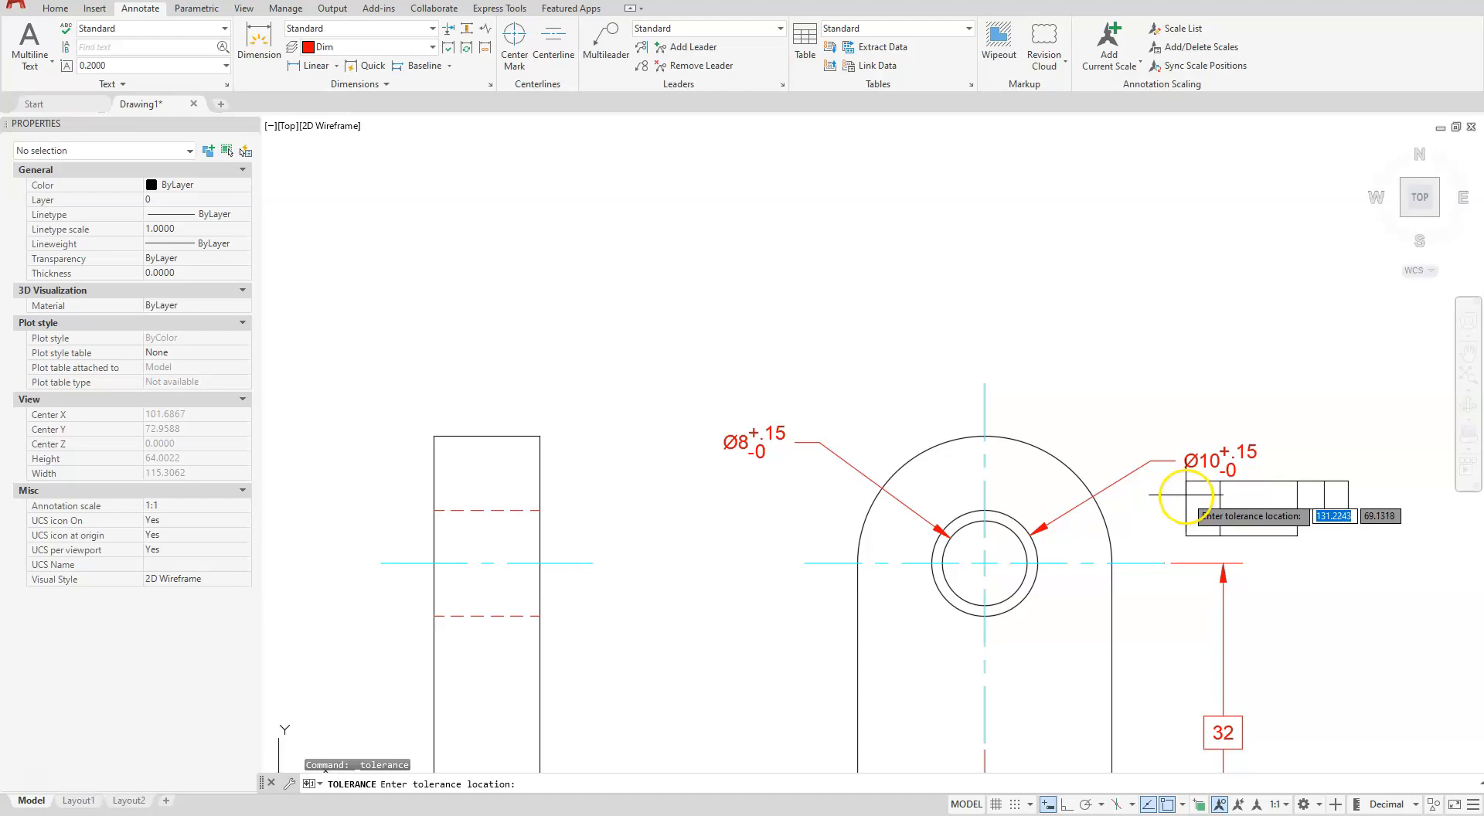
left_click(1187, 494)
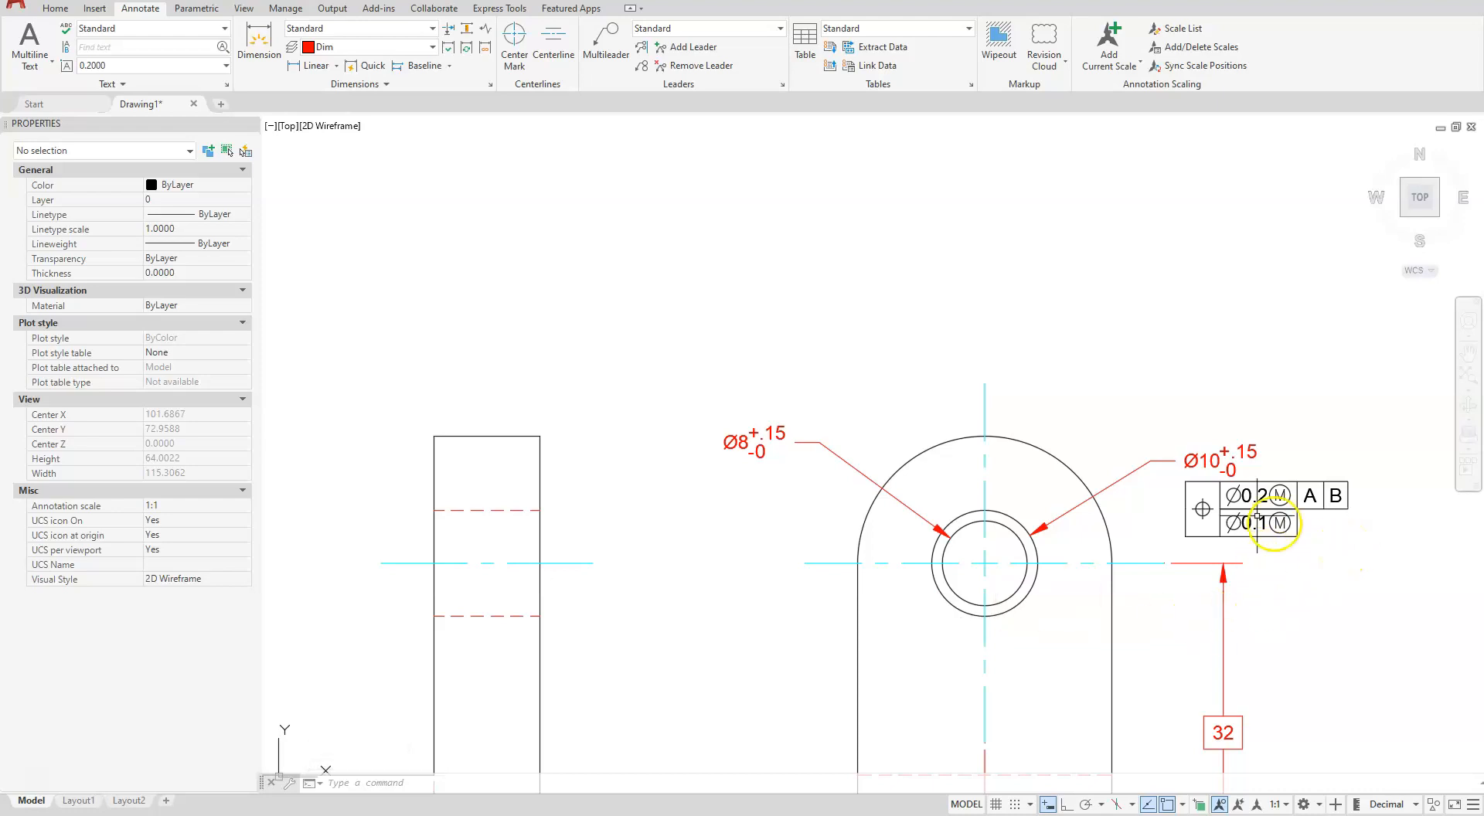
Move the outer hole's diameter dimension text up and slightly left, clear of the geometric tolerance frame.
left_click(1199, 461)
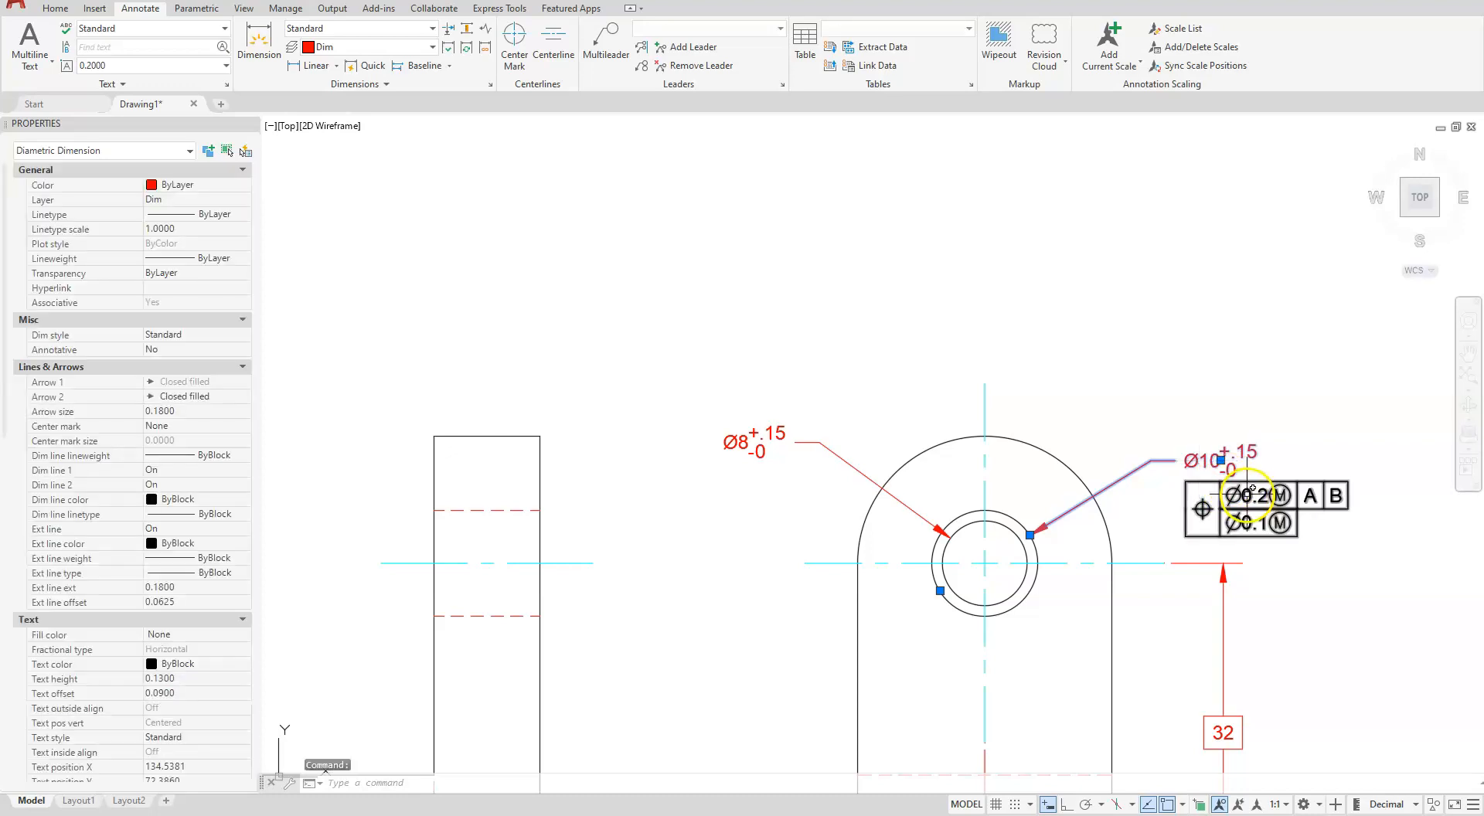
left_click(1221, 461)
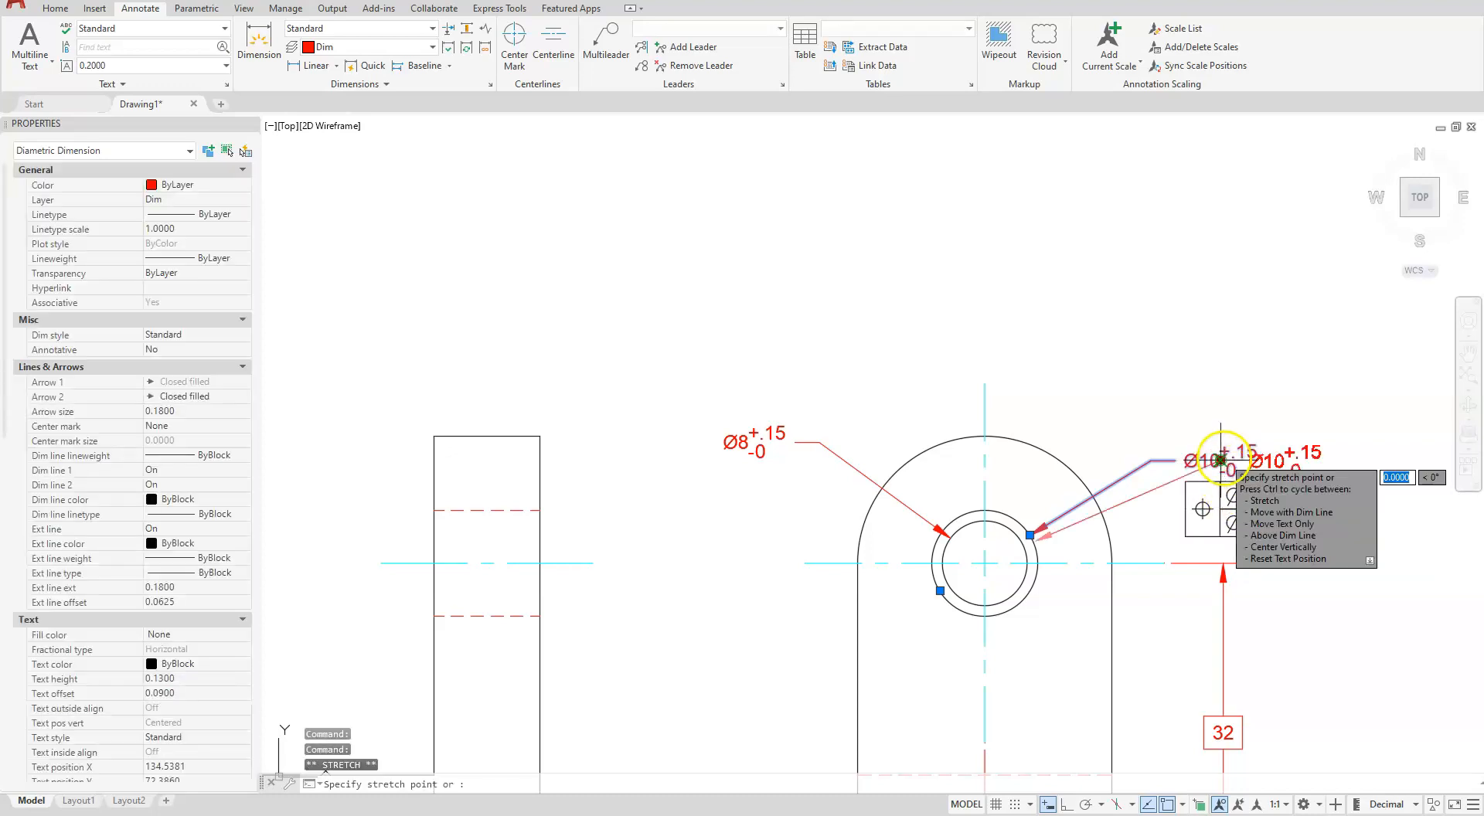
left_click(1147, 420)
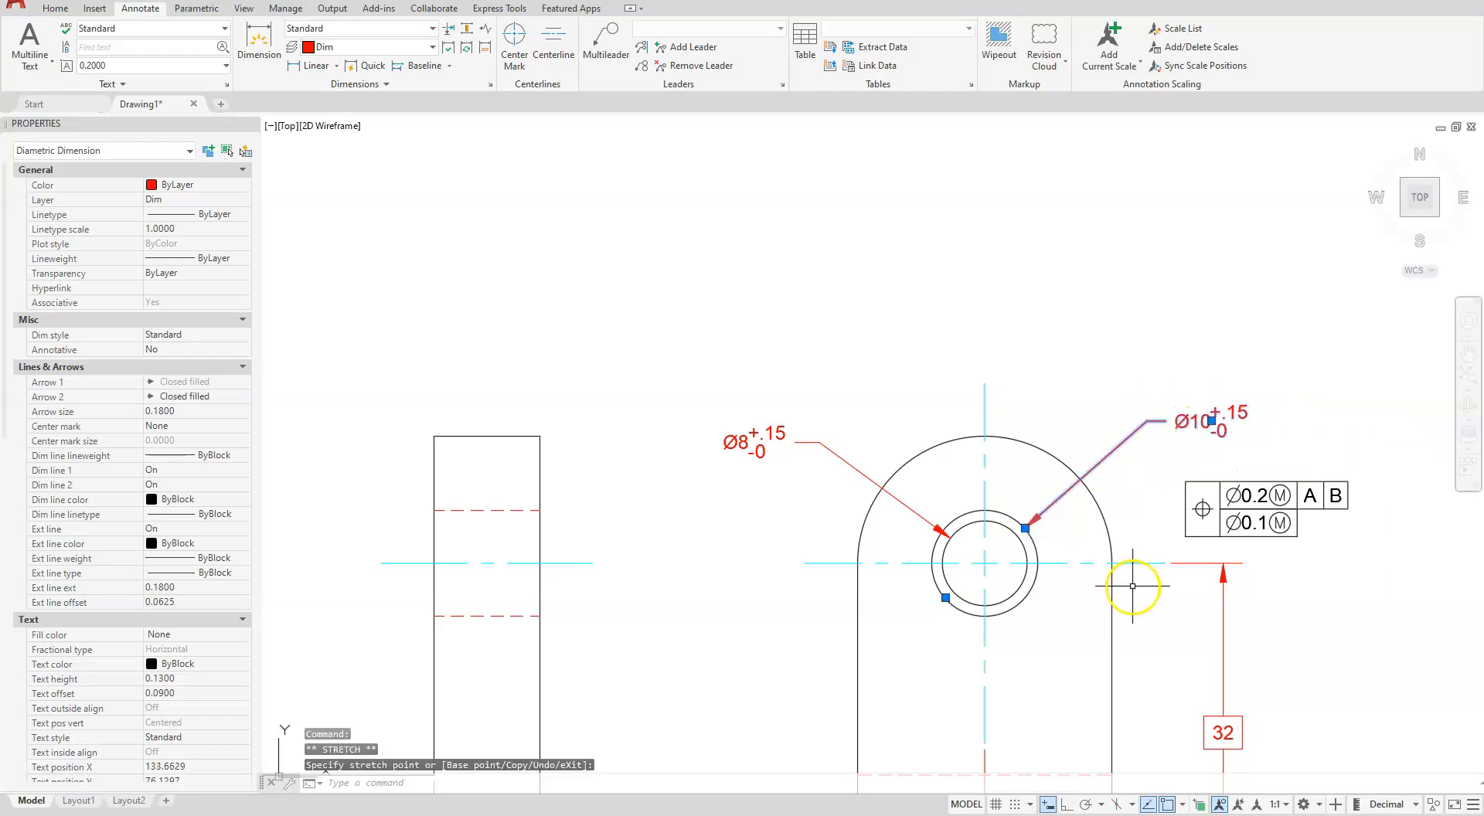
key("Escape")
key("Escape")
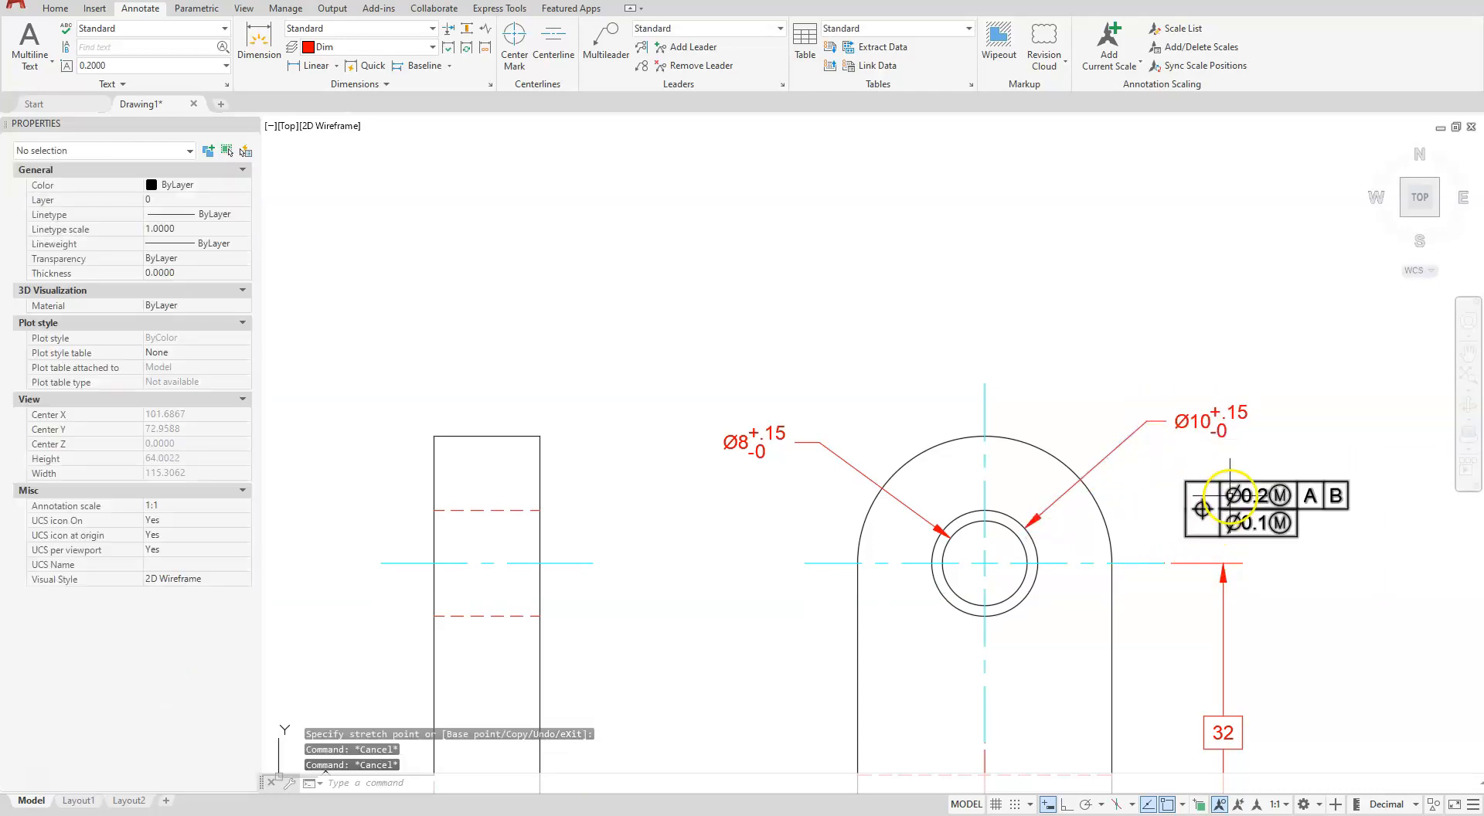
Select the geometric tolerance frame below the outer hole's diameter dimension.
left_click(1229, 495)
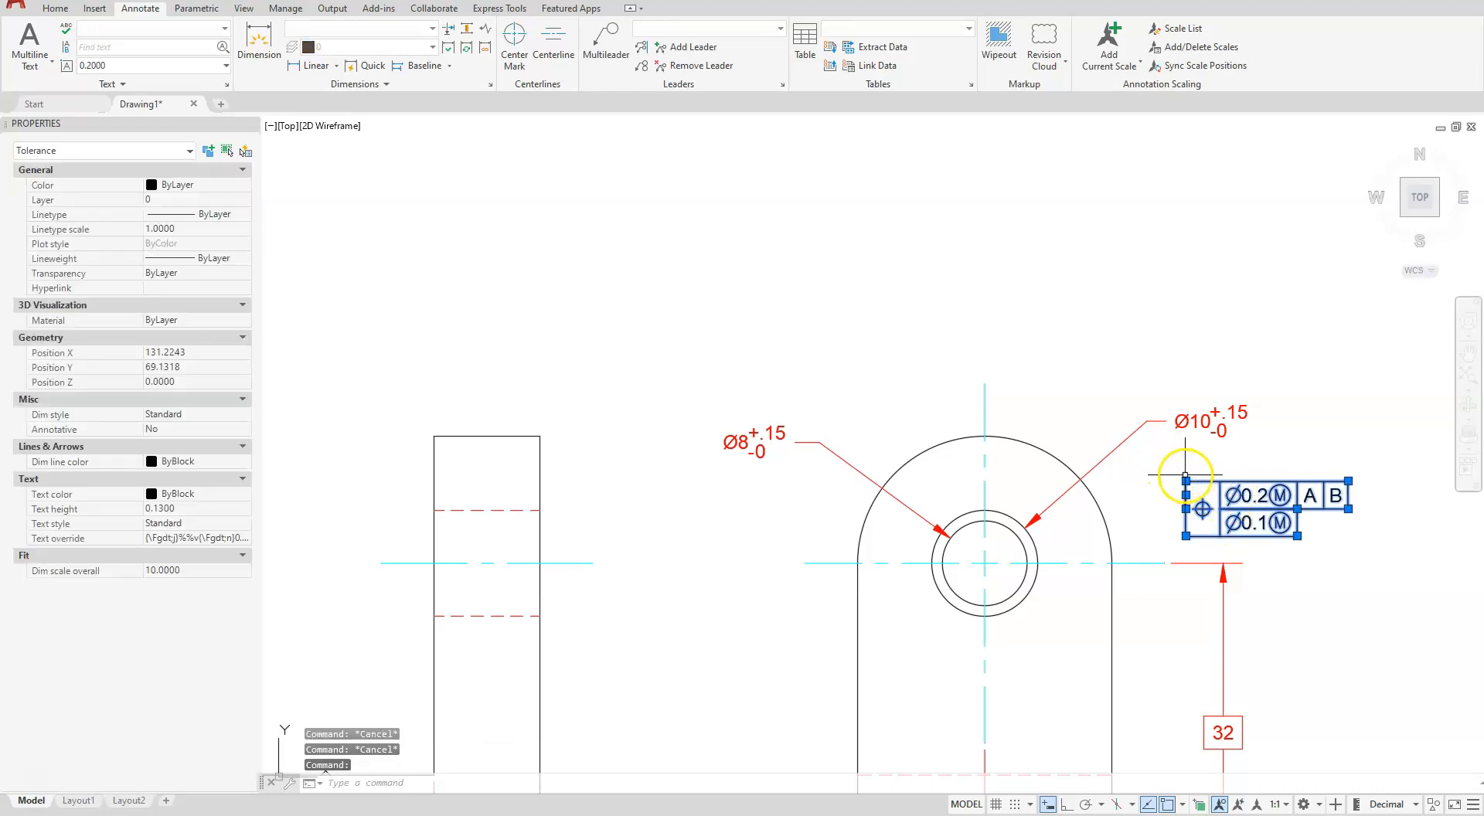
Move the position tolerance frame up so it sits just below the Ø10 hole dimension.
left_click(1186, 481)
key("space")
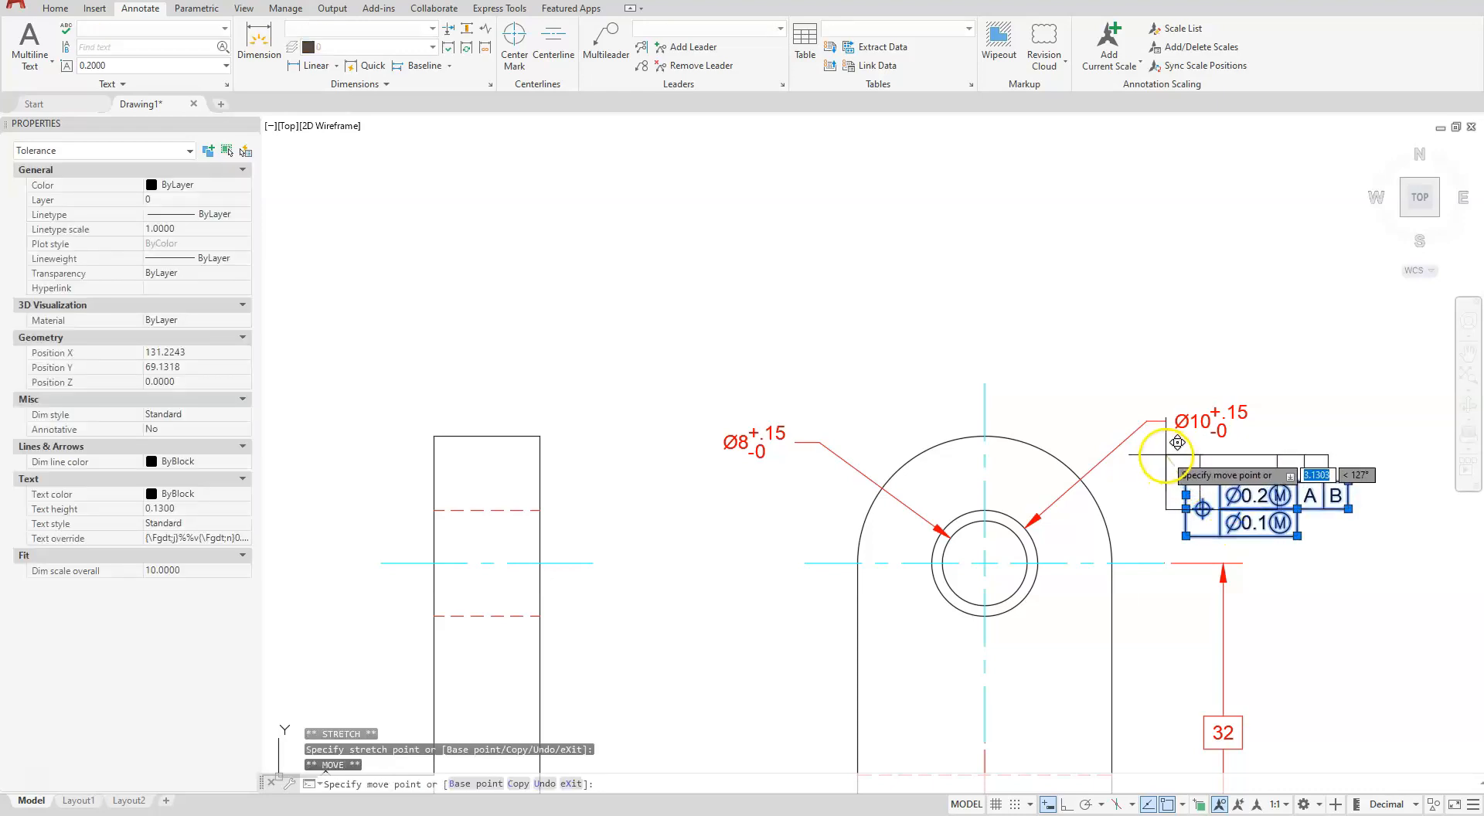
left_click(1165, 448)
key("Escape")
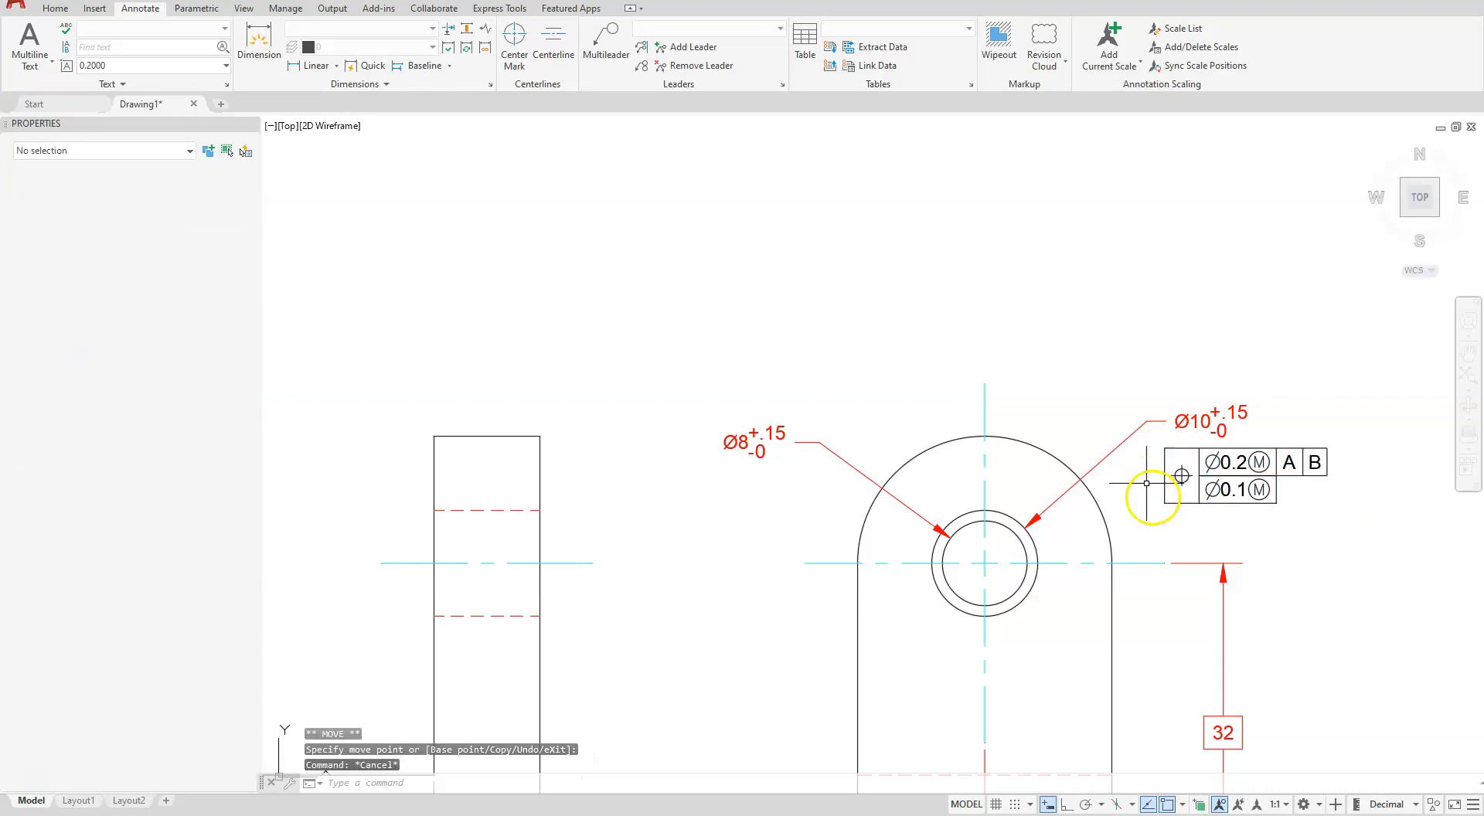
key("Escape")
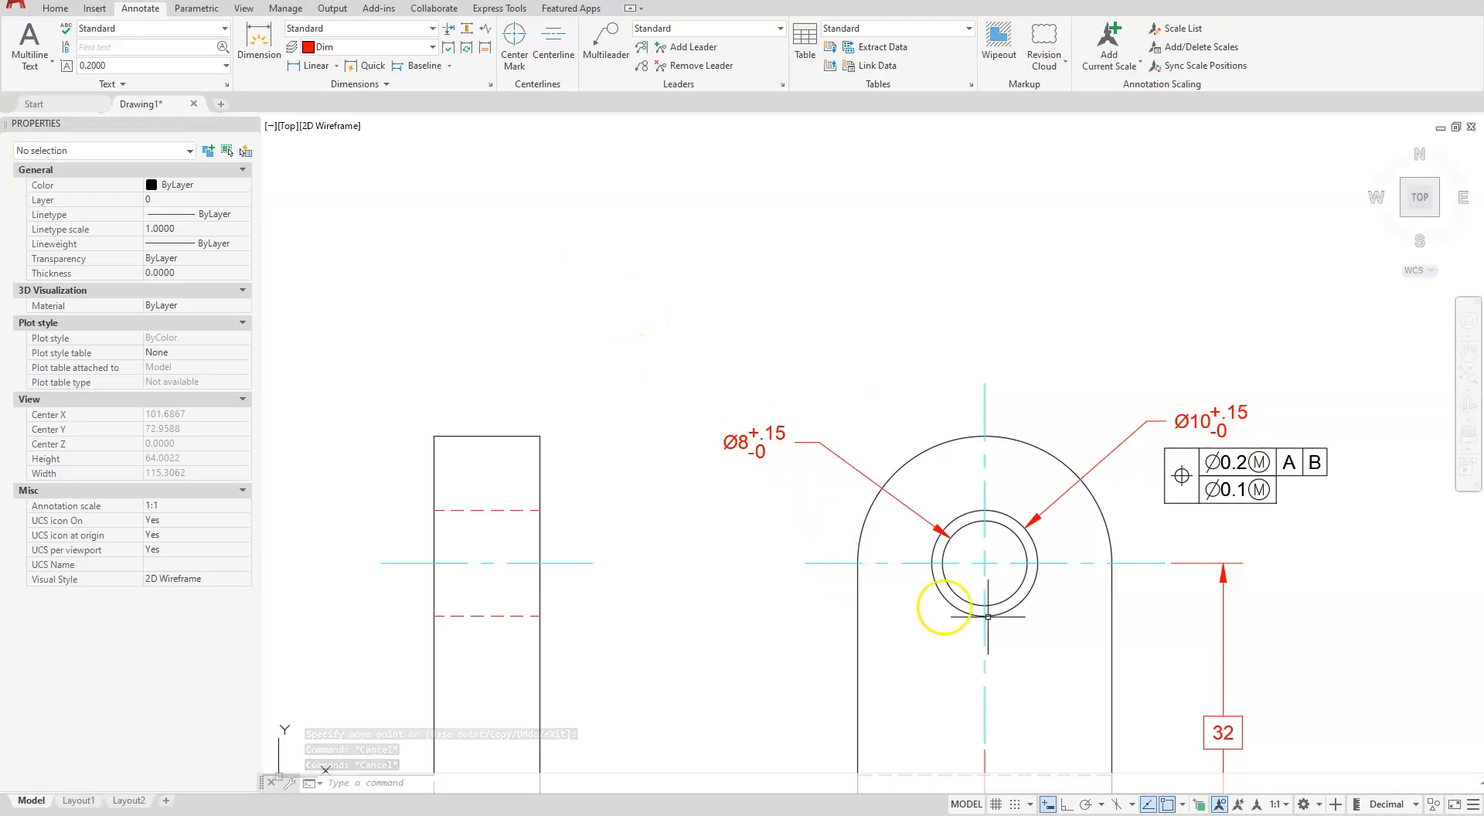
Add the single-line text "TWO COAXIAL HOLES" below the position tolerance frame, with height 1.3 and rotation 0.
scroll(1183, 594, "up", 1)
scroll(1116, 530, "up", 3)
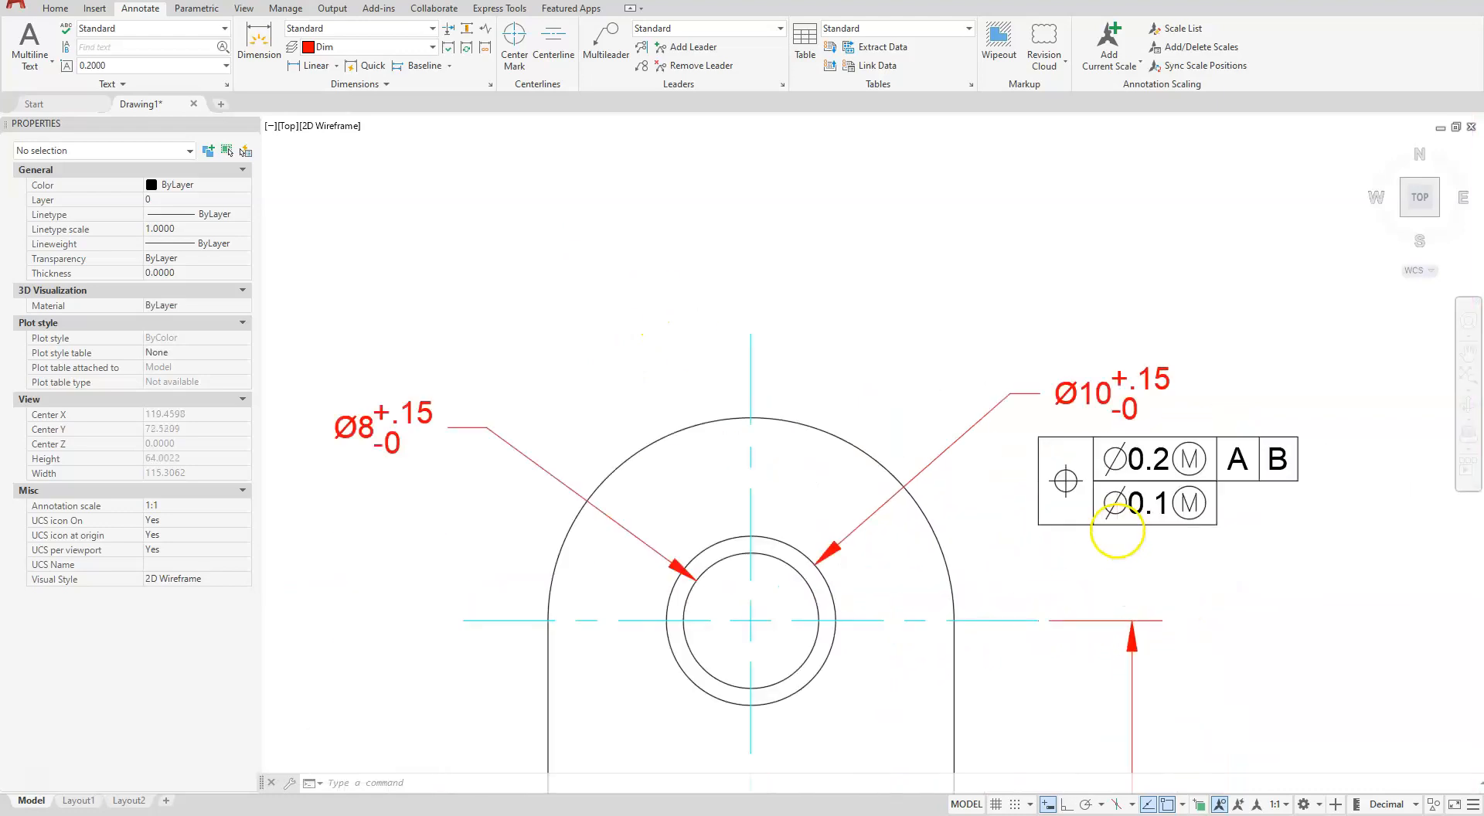
middle_click_drag(1143, 623, 951, 546)
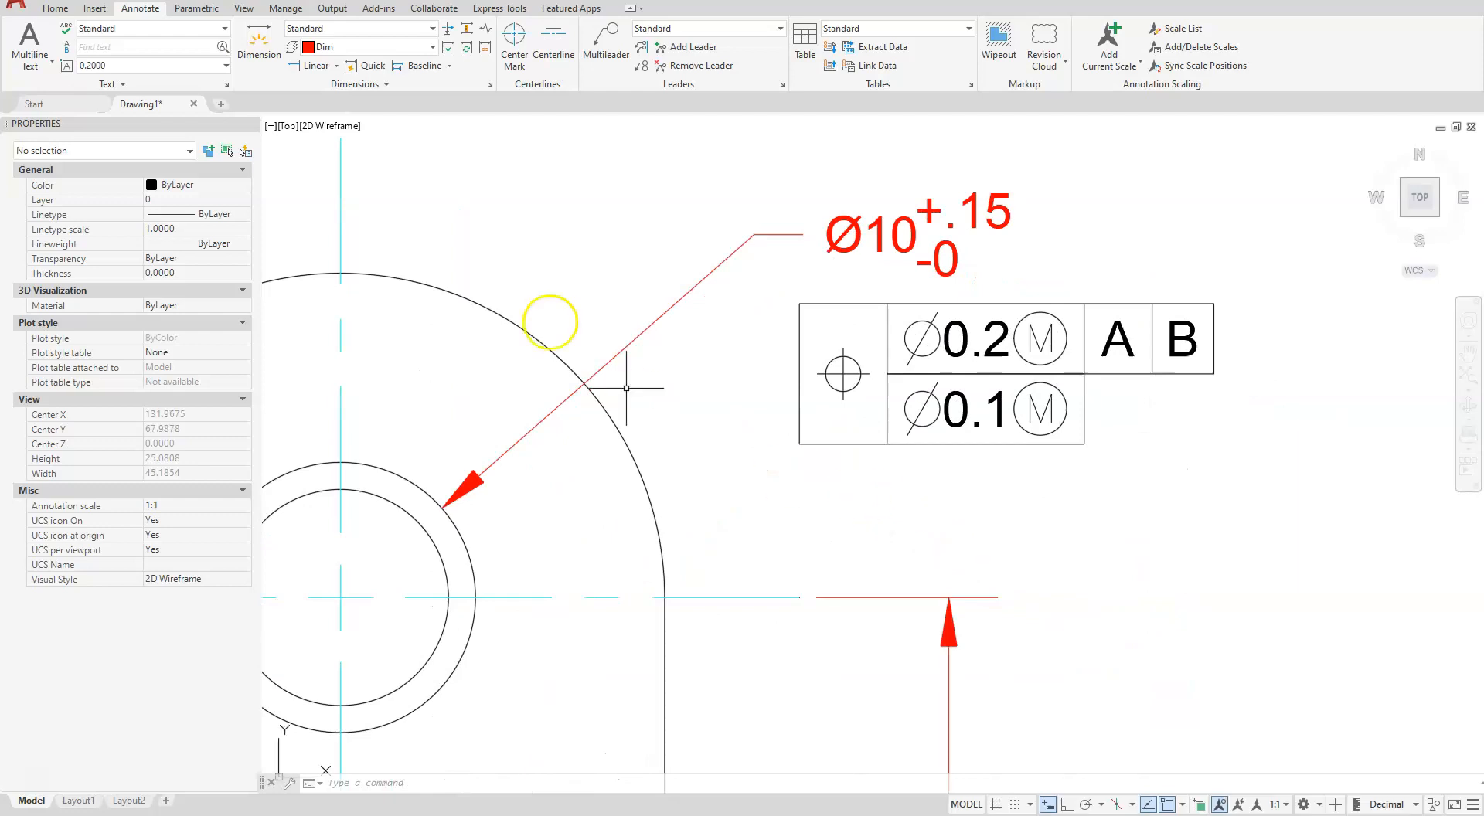
left_click(32, 66)
left_click(53, 124)
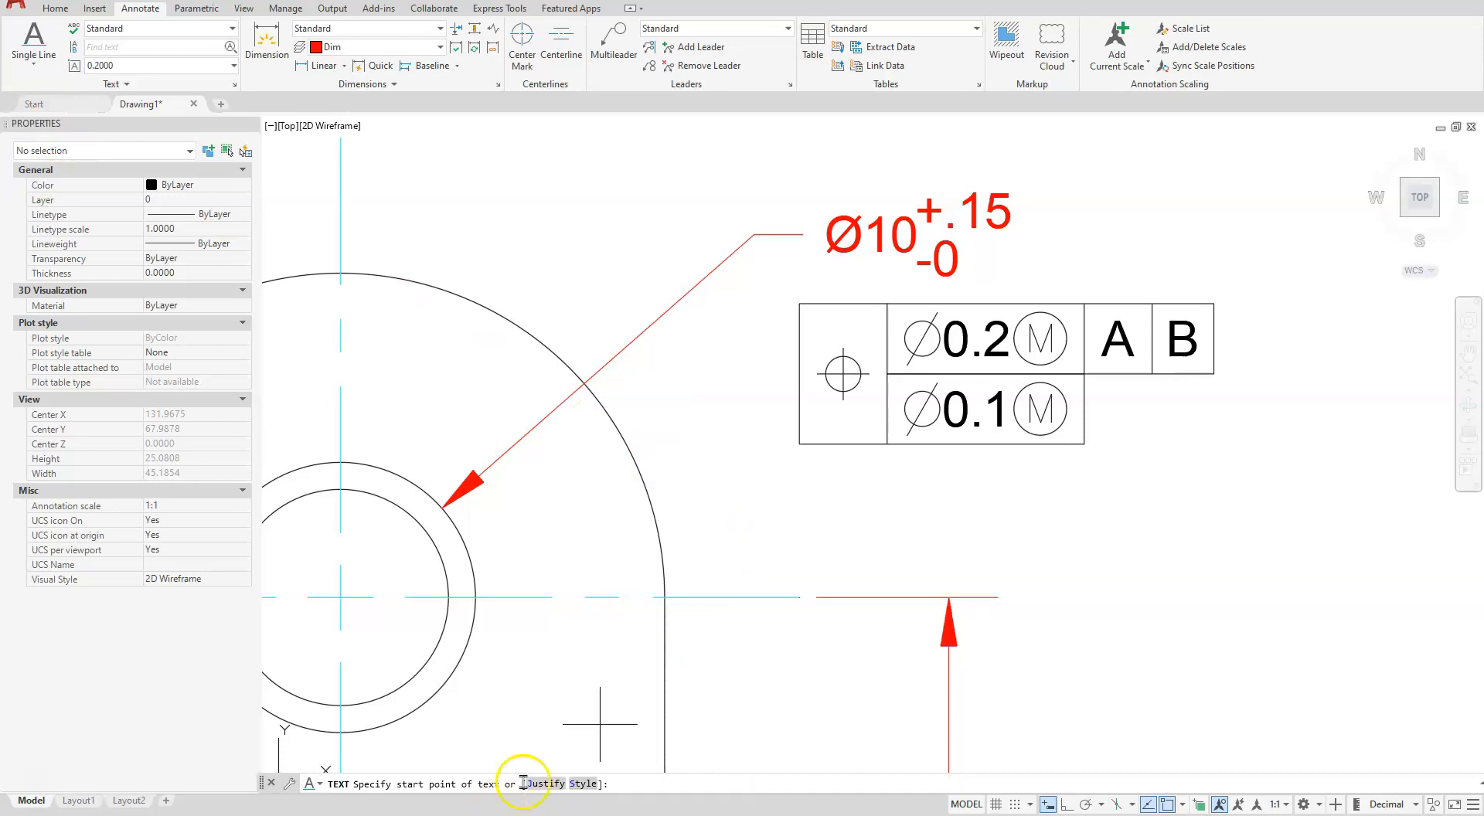
left_click(796, 532)
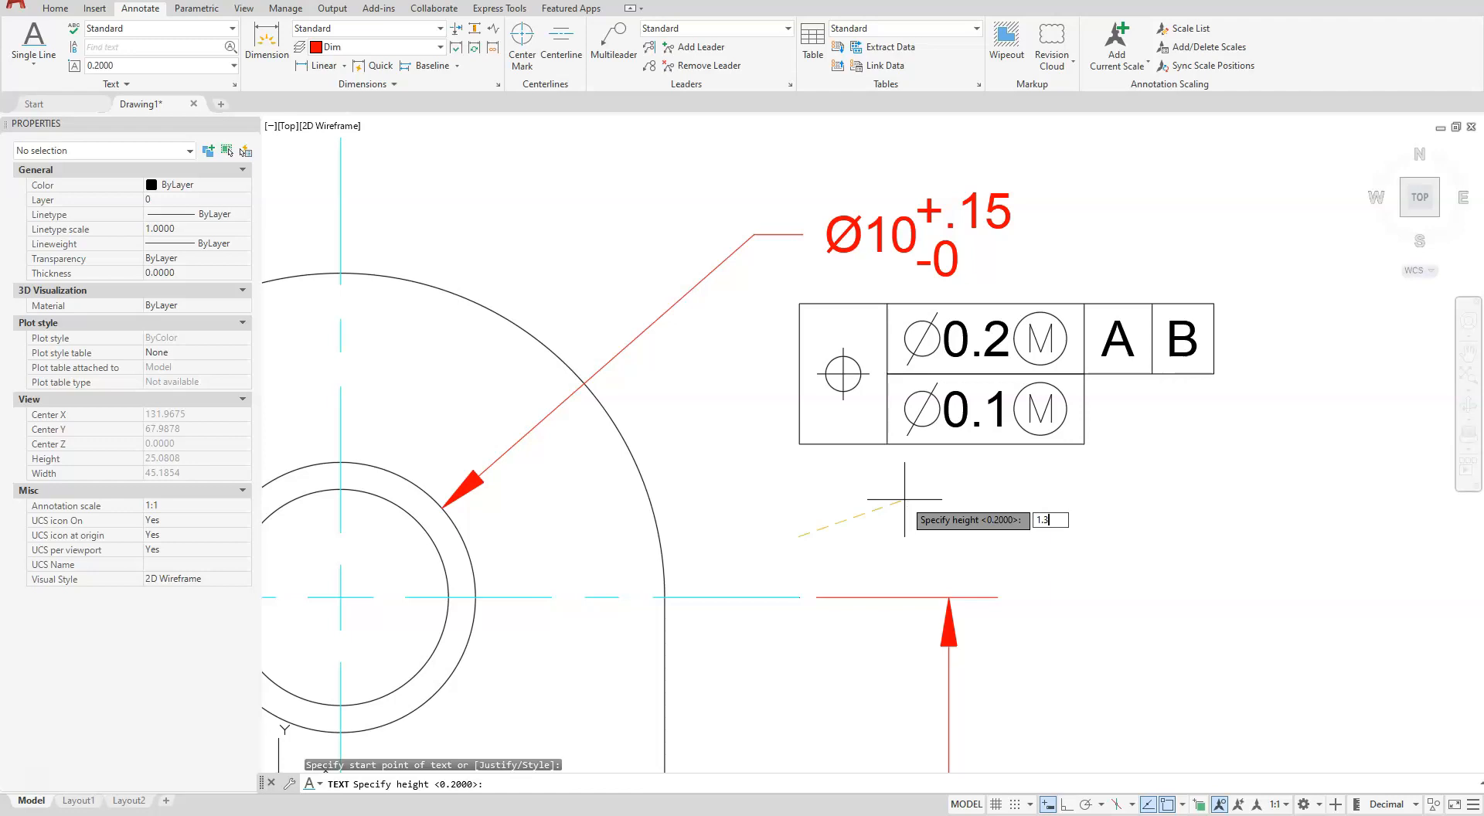
key("Return")
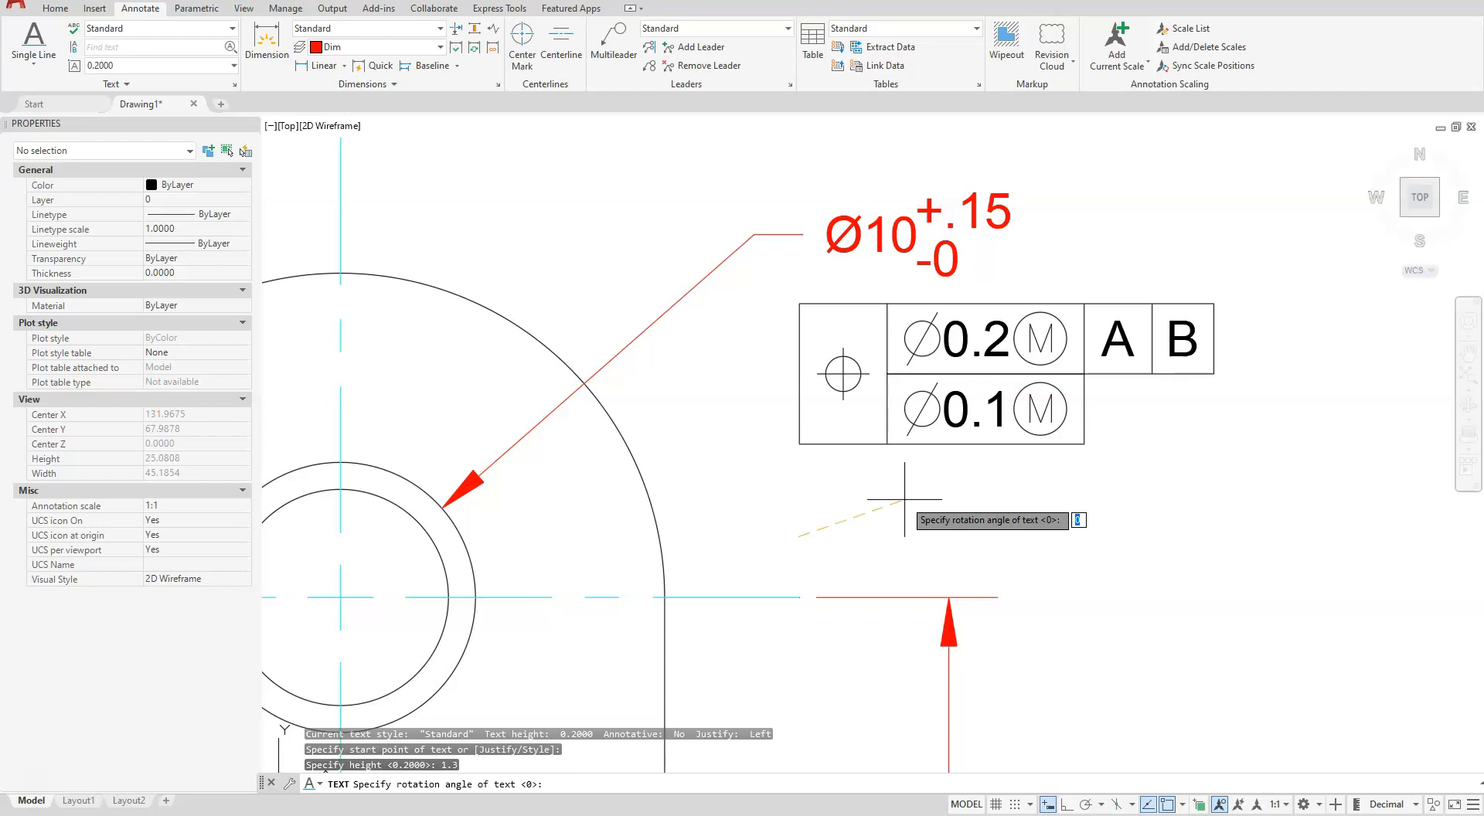
key("Return")
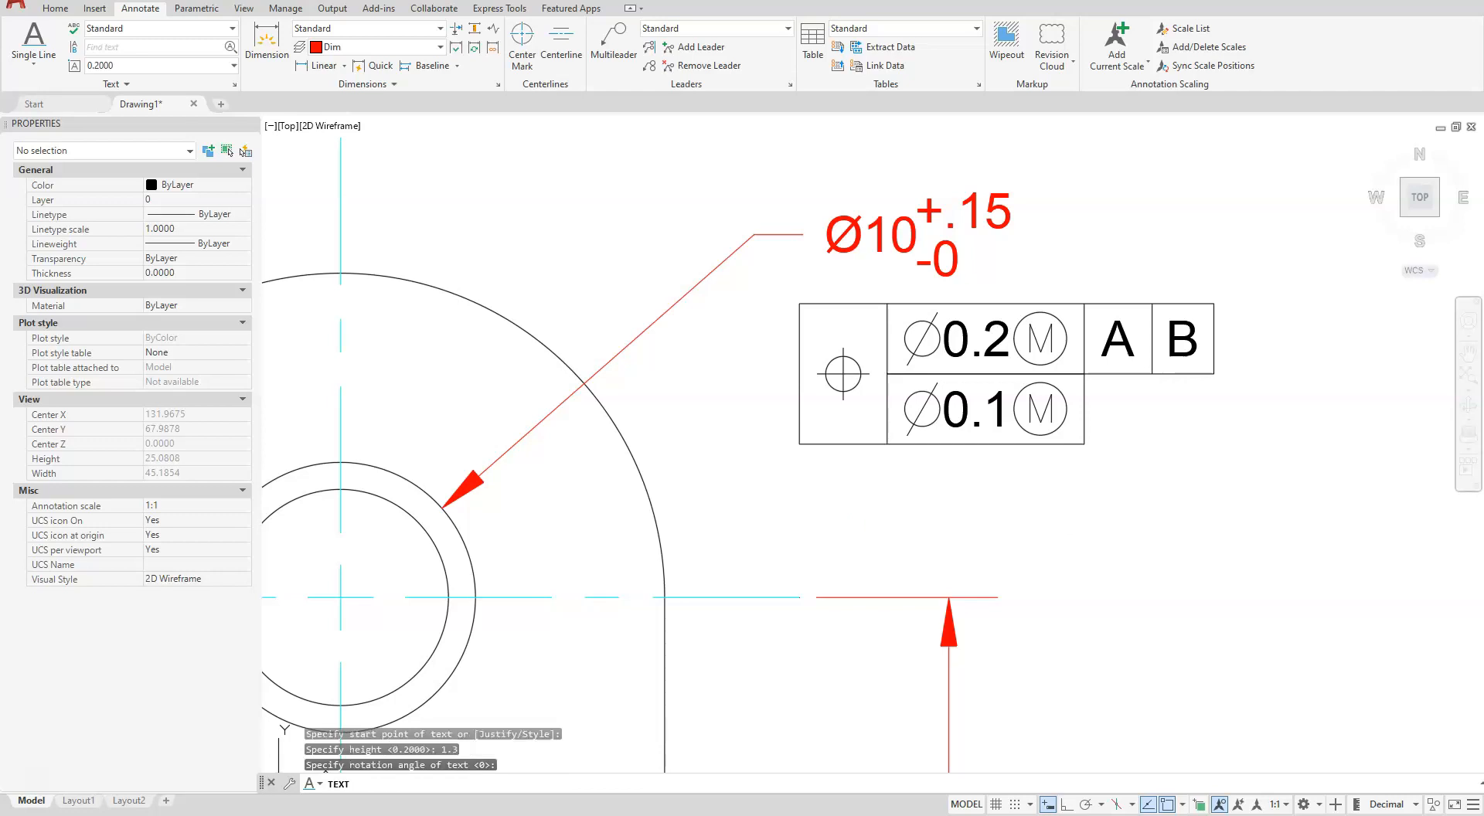
type("TWO")
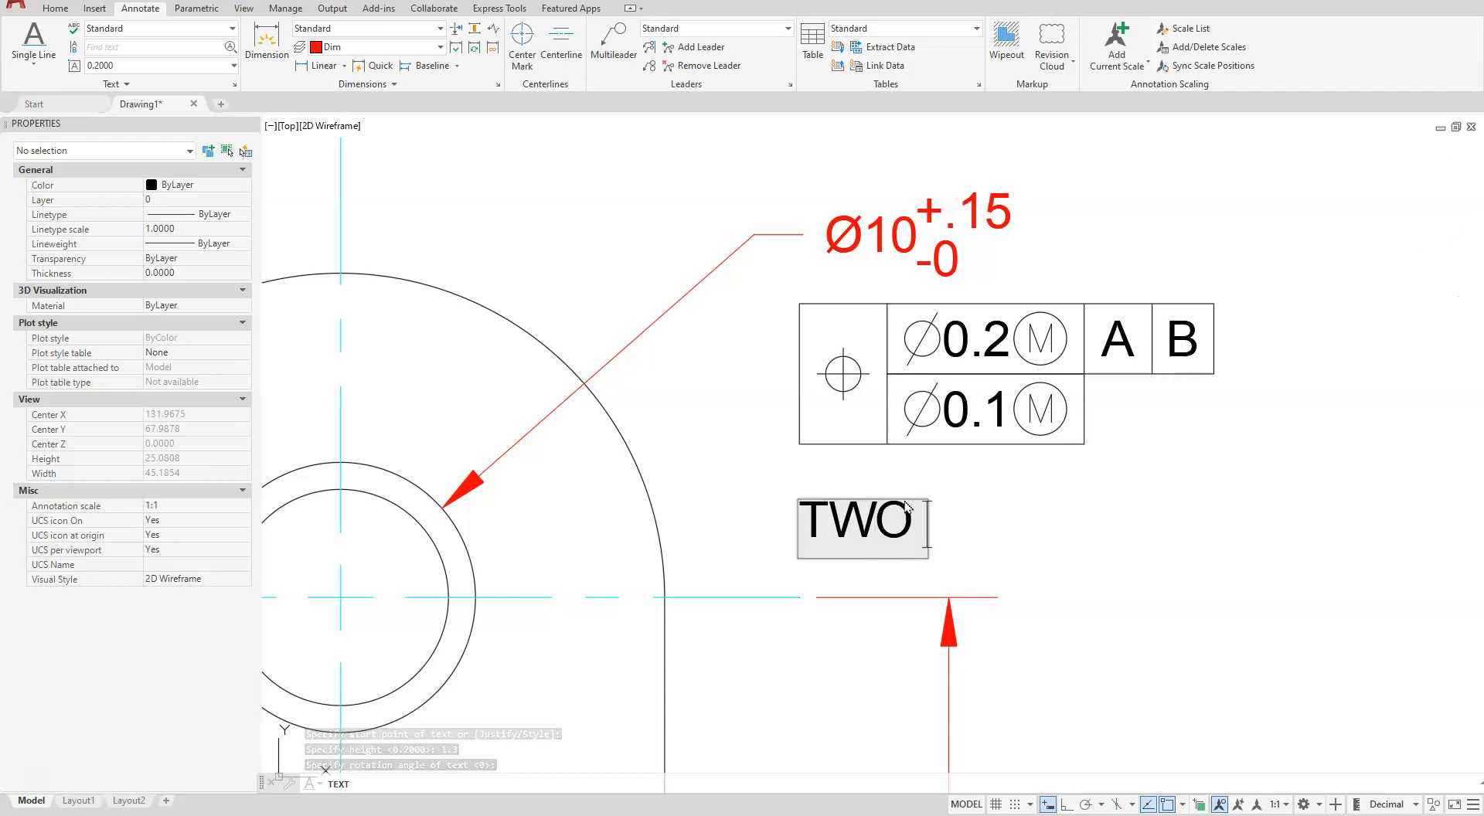
type(" COA")
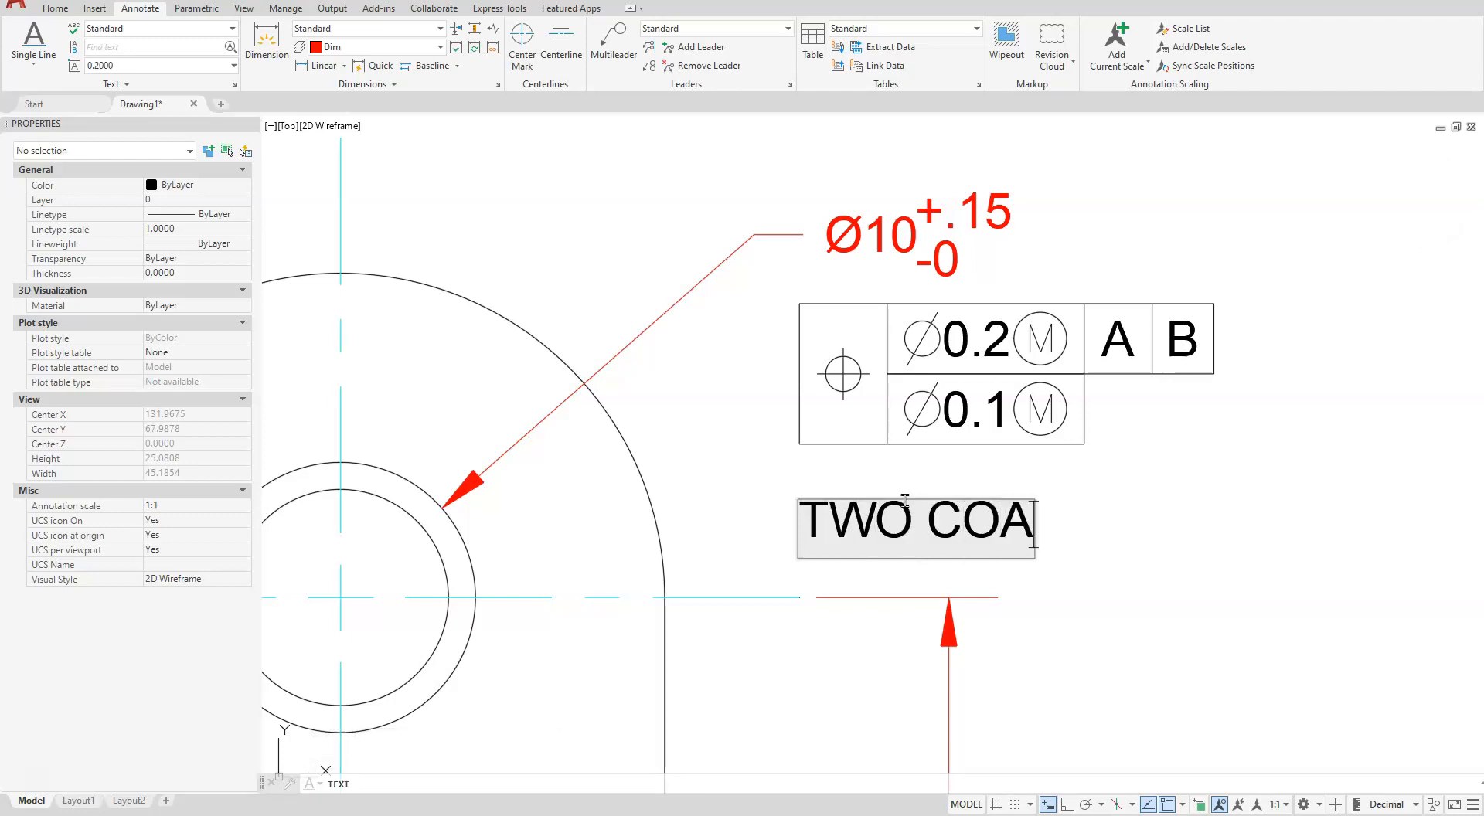
type("X")
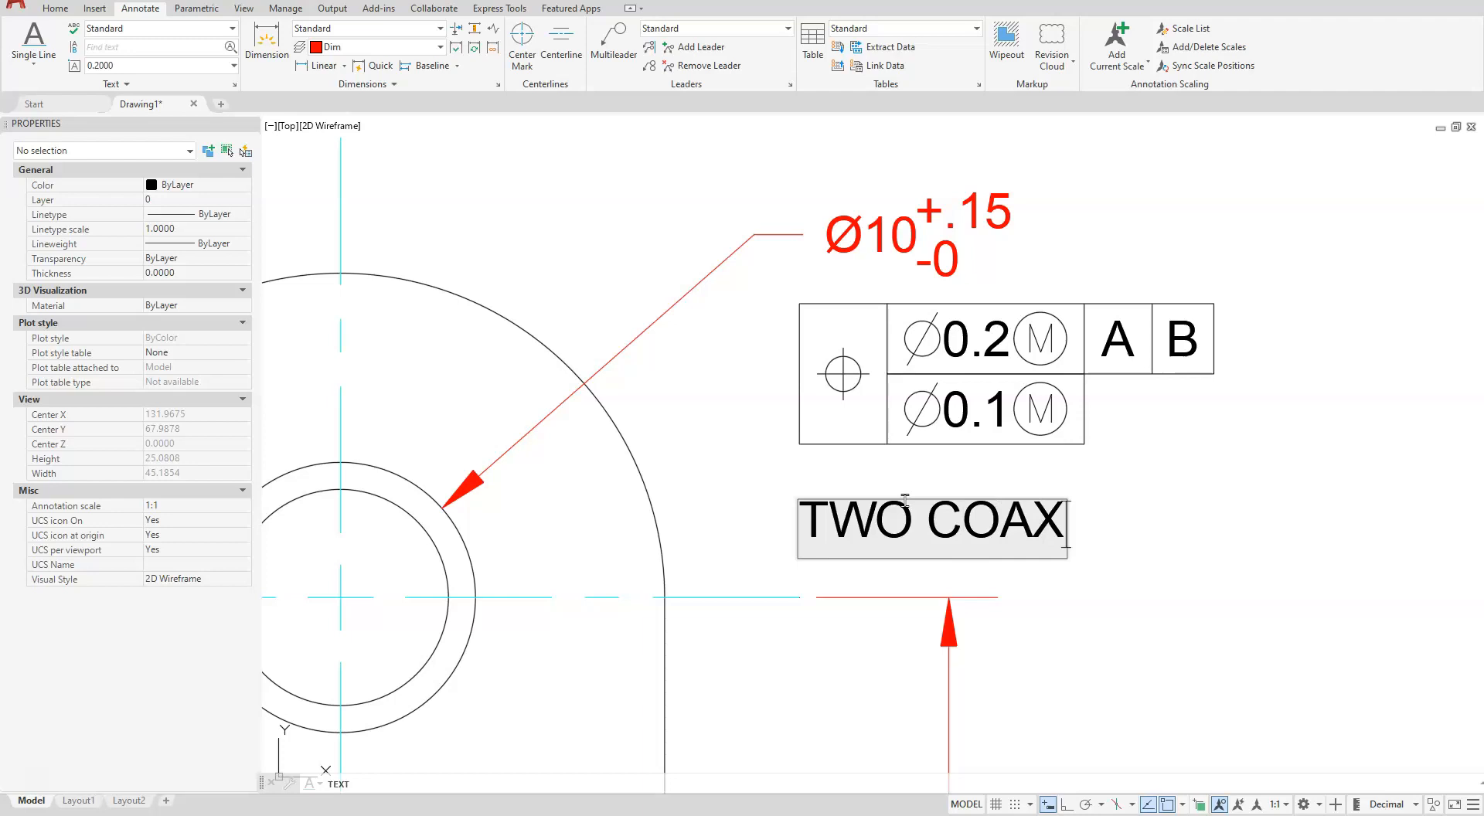
type("IAL HOLES")
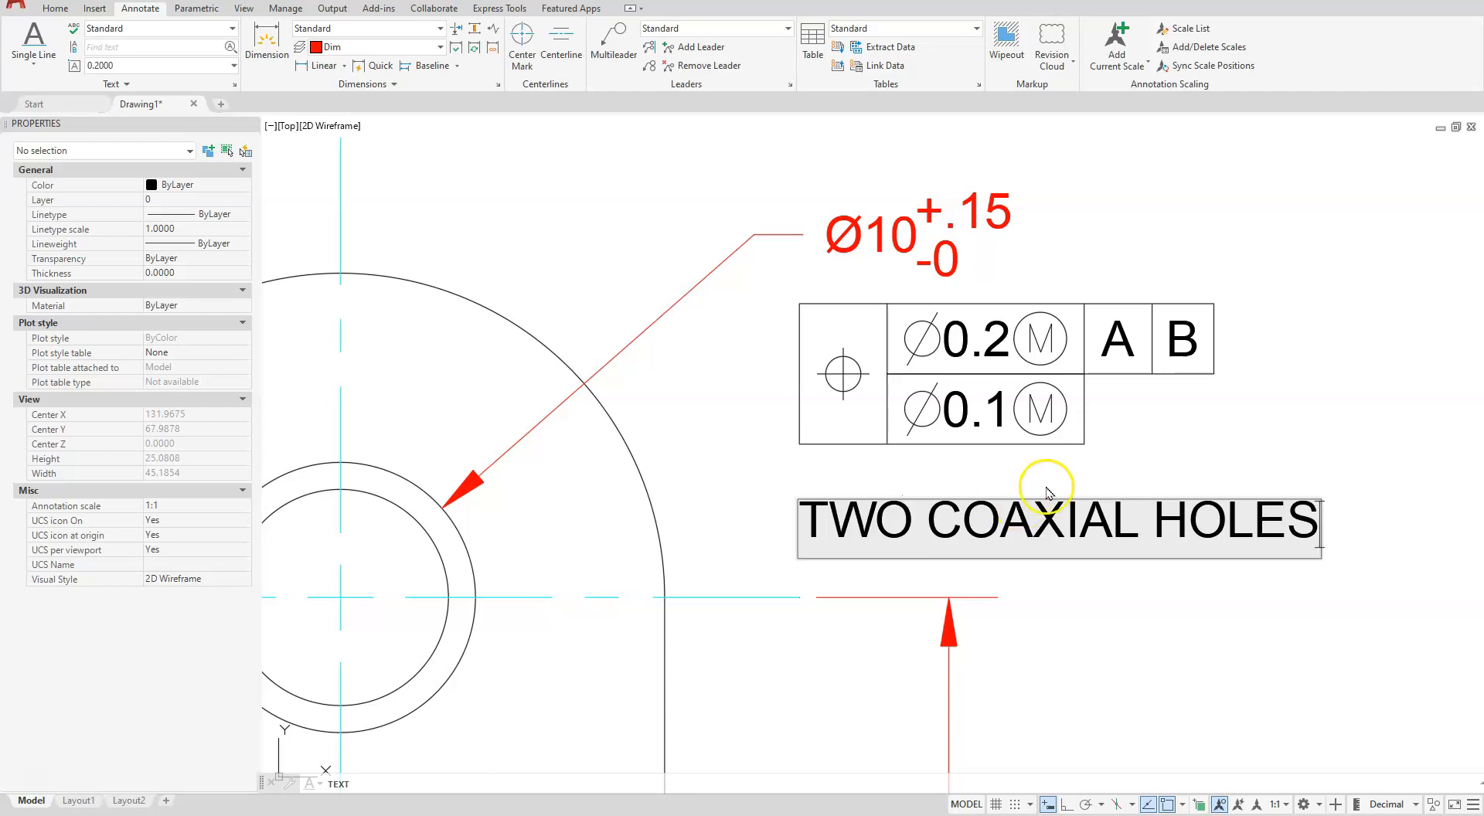
left_click(1269, 241)
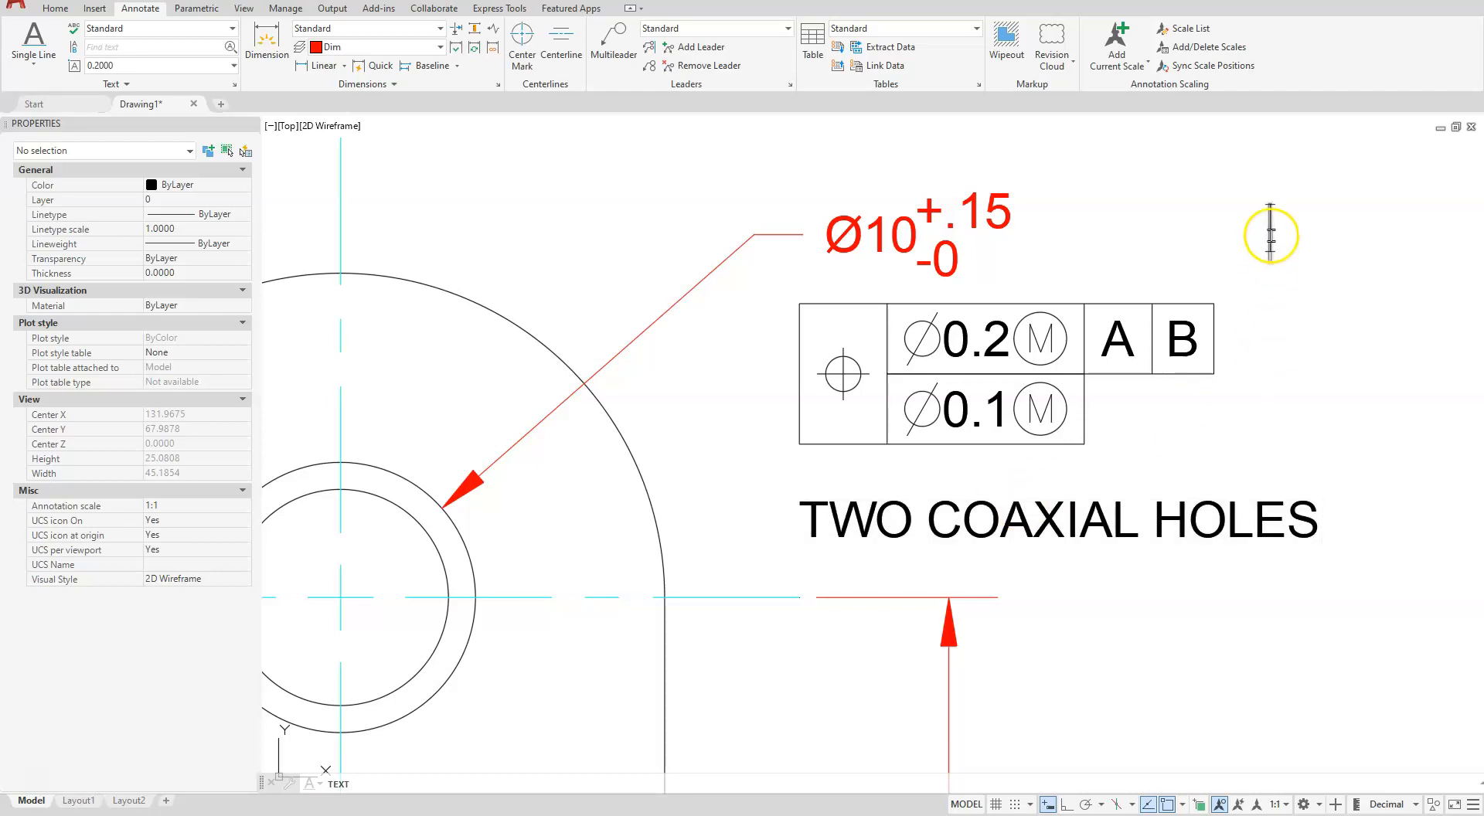
key("Return")
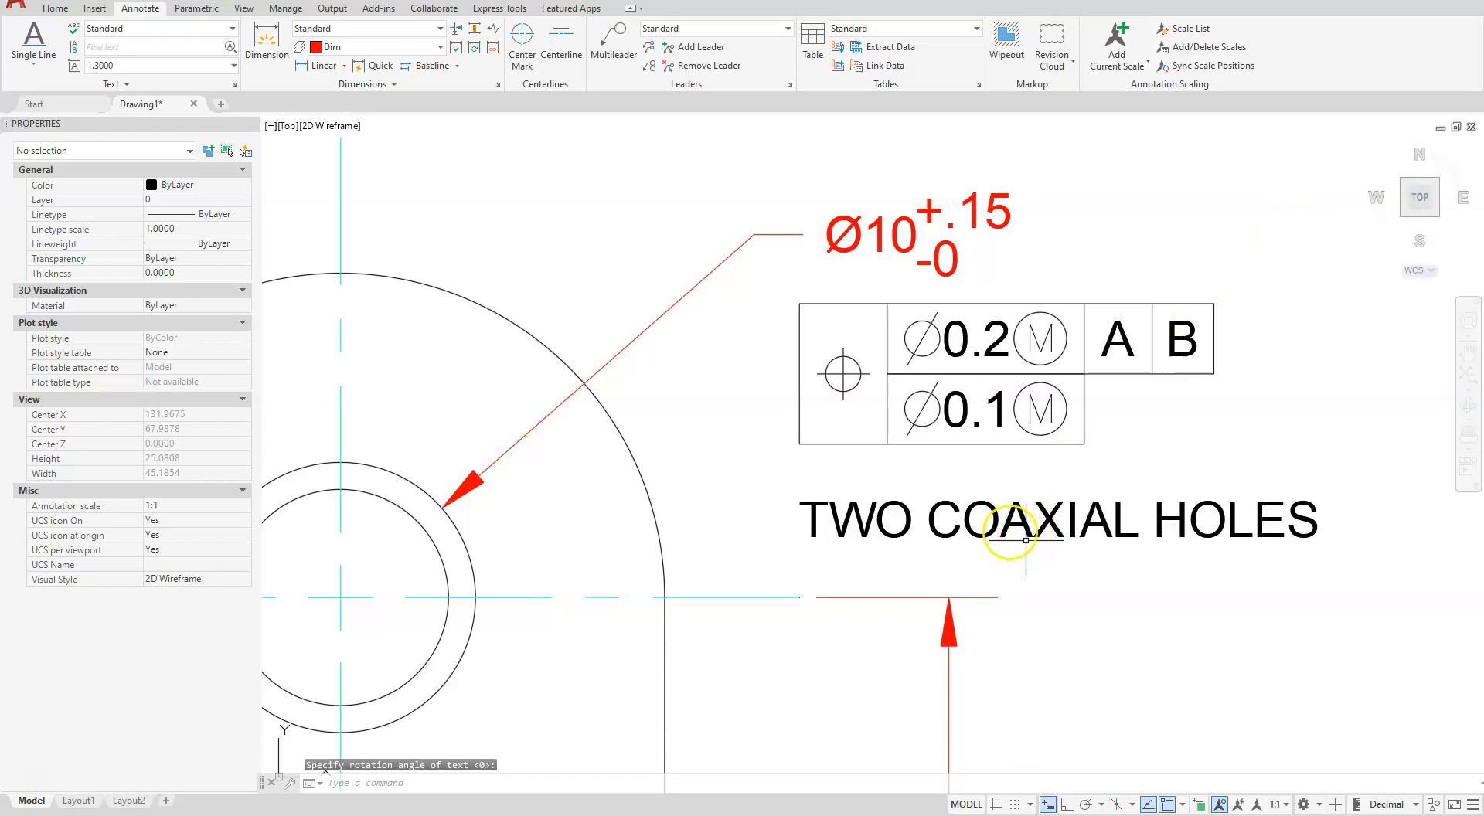
Move the "TWO COAXIAL HOLES" note up so it sits directly beneath the tolerance frame.
left_click(947, 526)
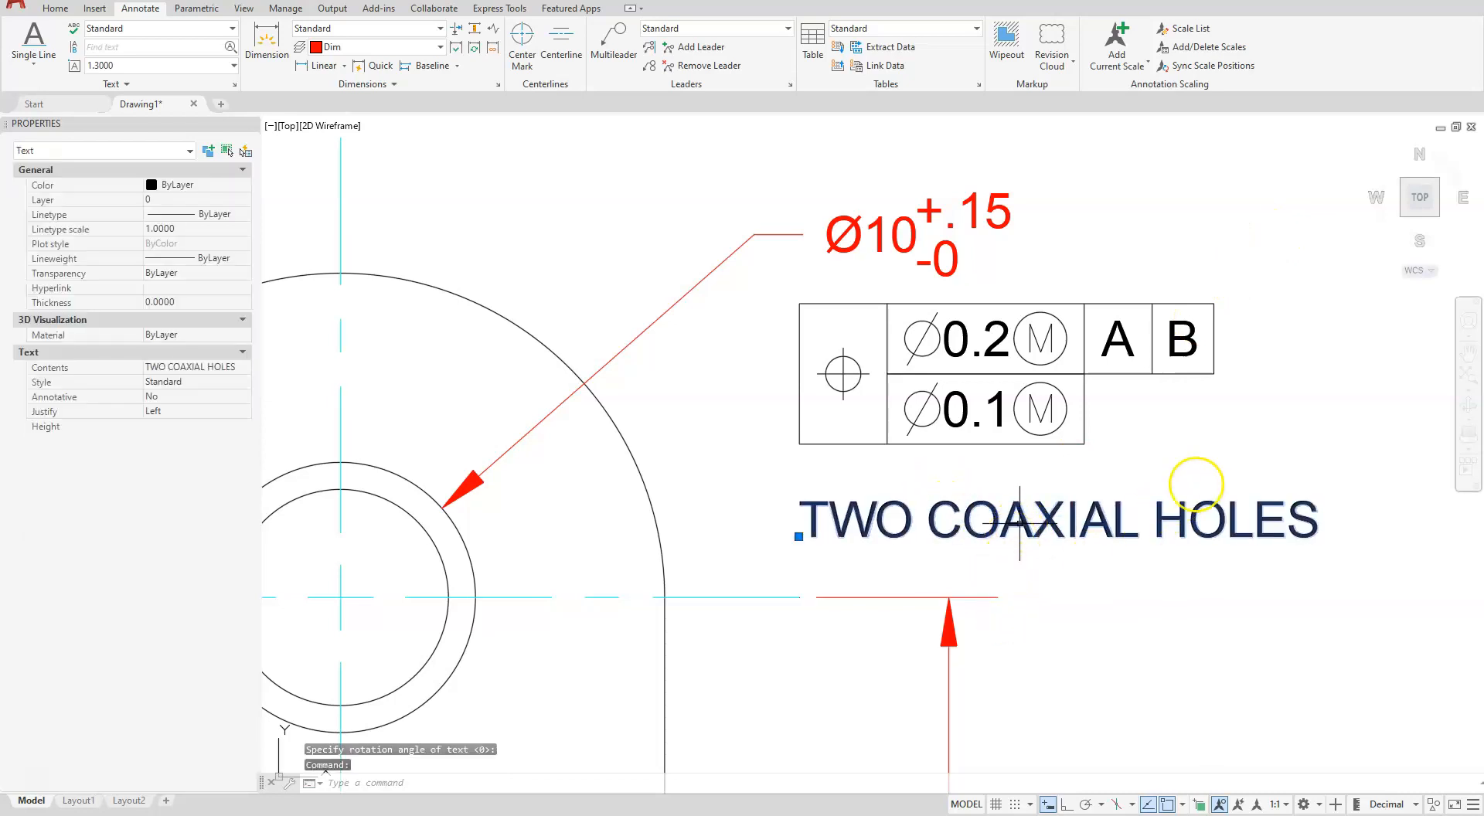
left_click(798, 536)
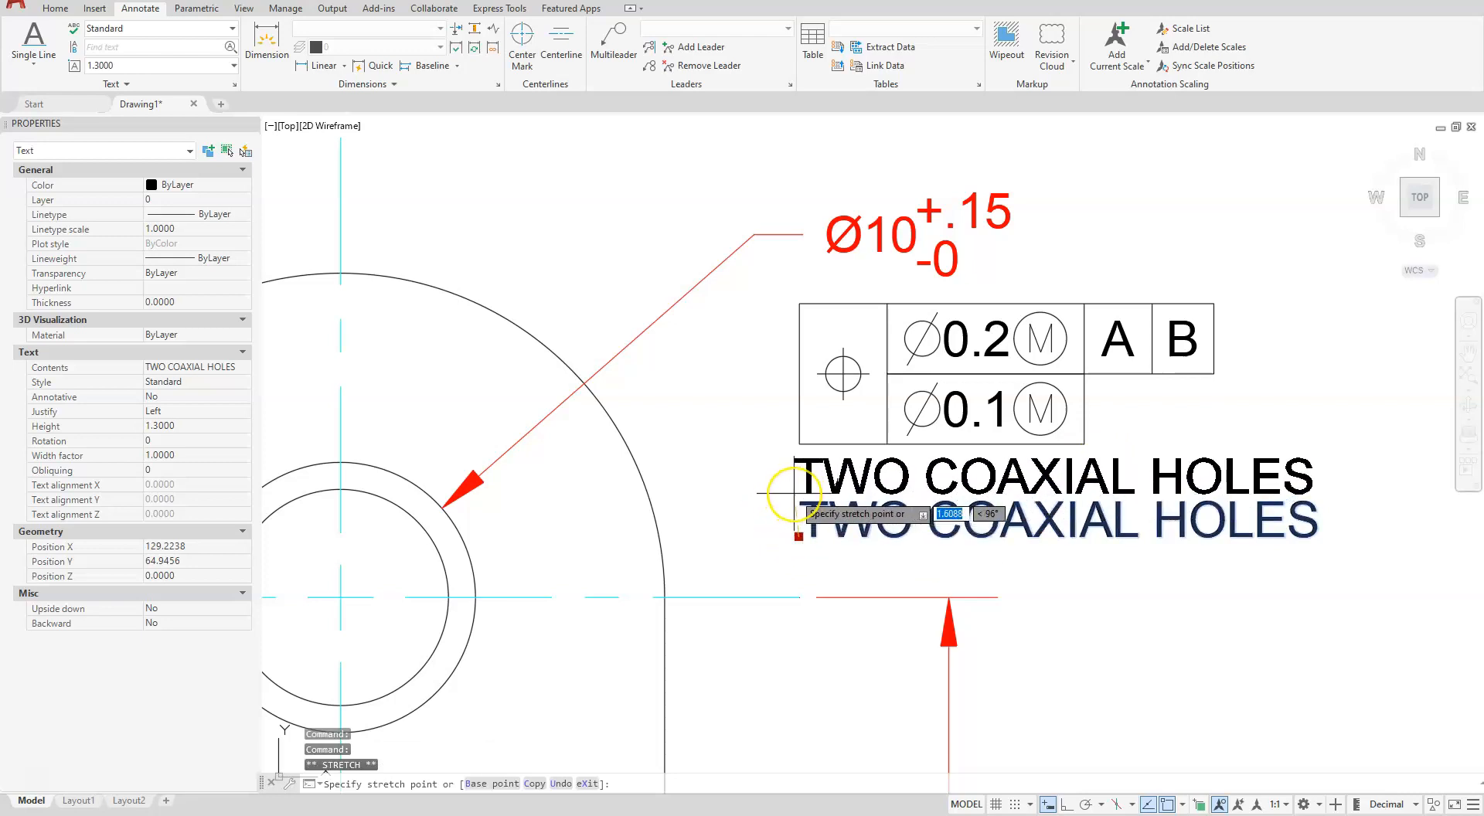
left_click(795, 492)
key("Escape")
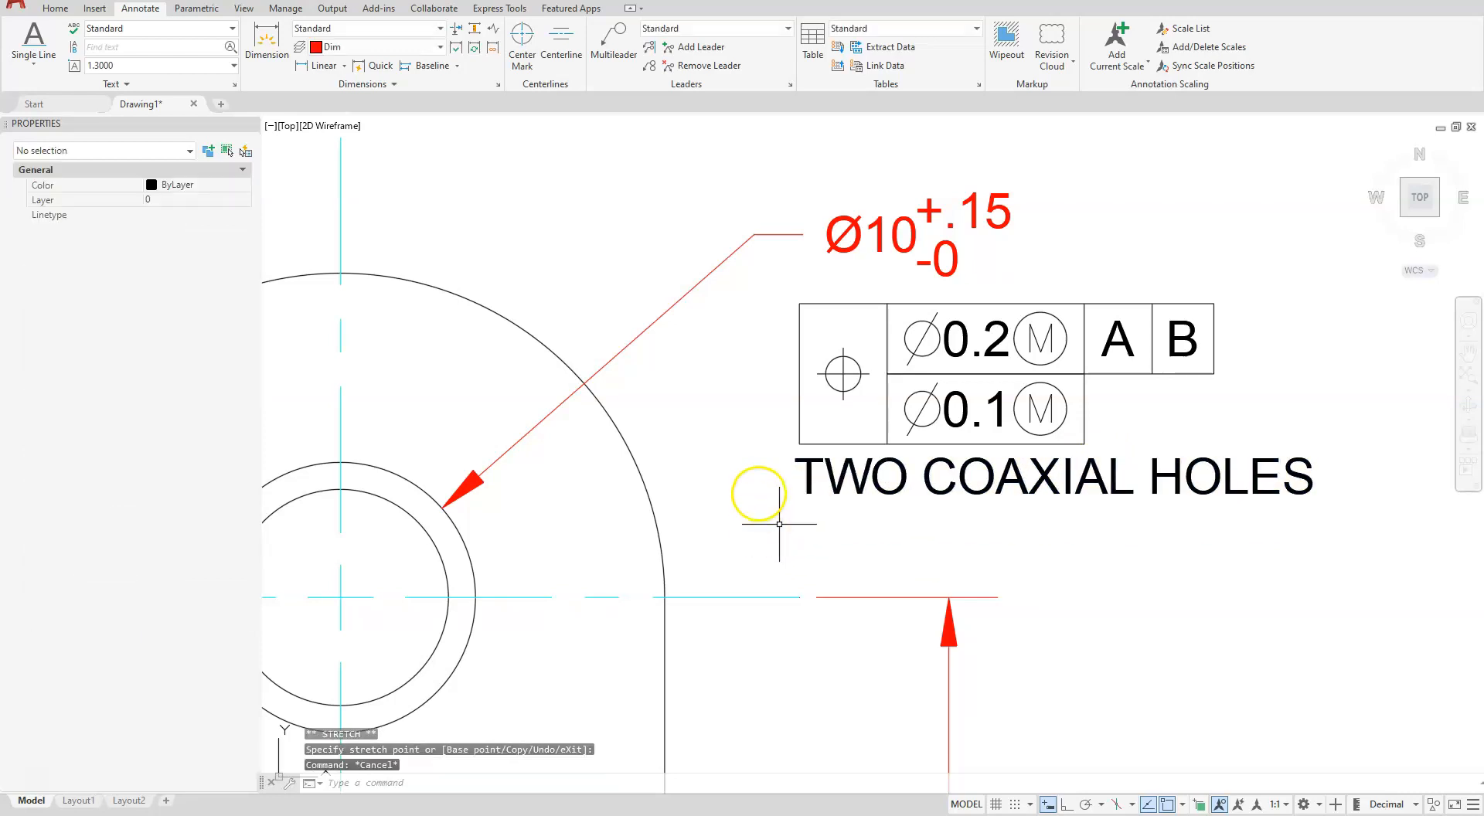
Draw a nearly horizontal leader with the Arrow format between the two views, pointing towards the side view's lower vertical edge.
scroll(758, 493, "down", 8)
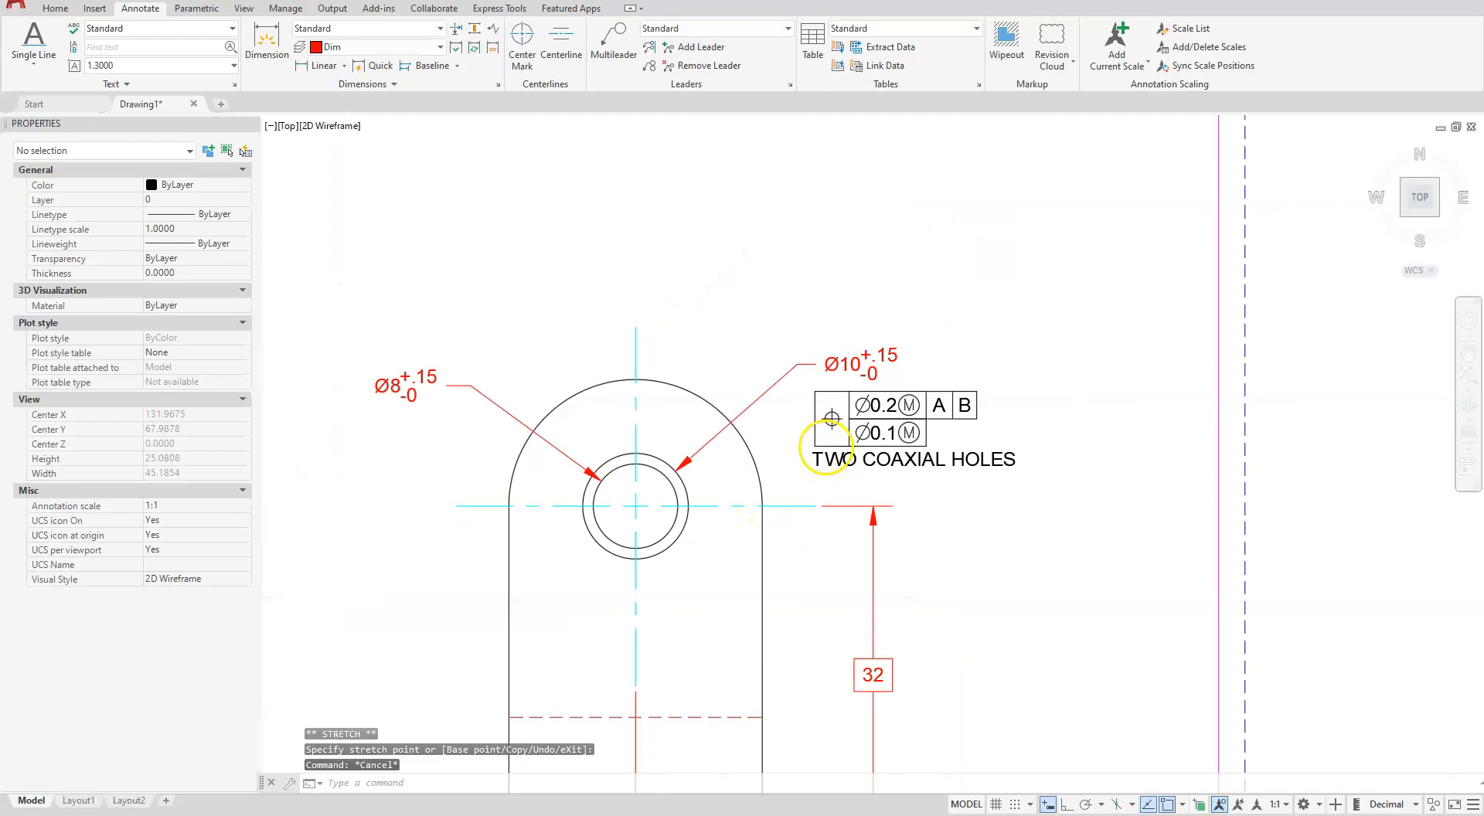
scroll(646, 555, "up", 6)
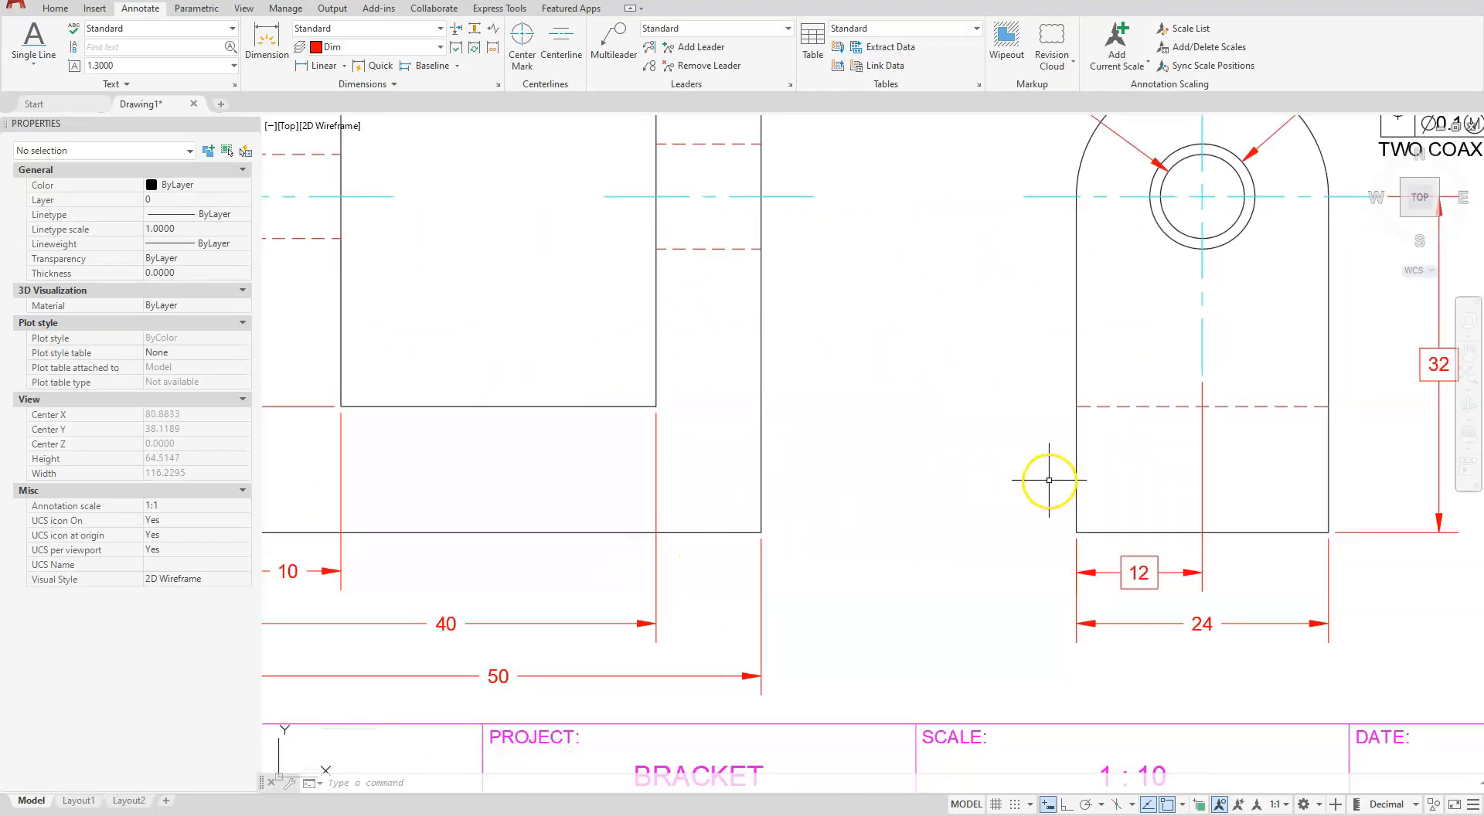
middle_click_drag(1083, 628, 1103, 691)
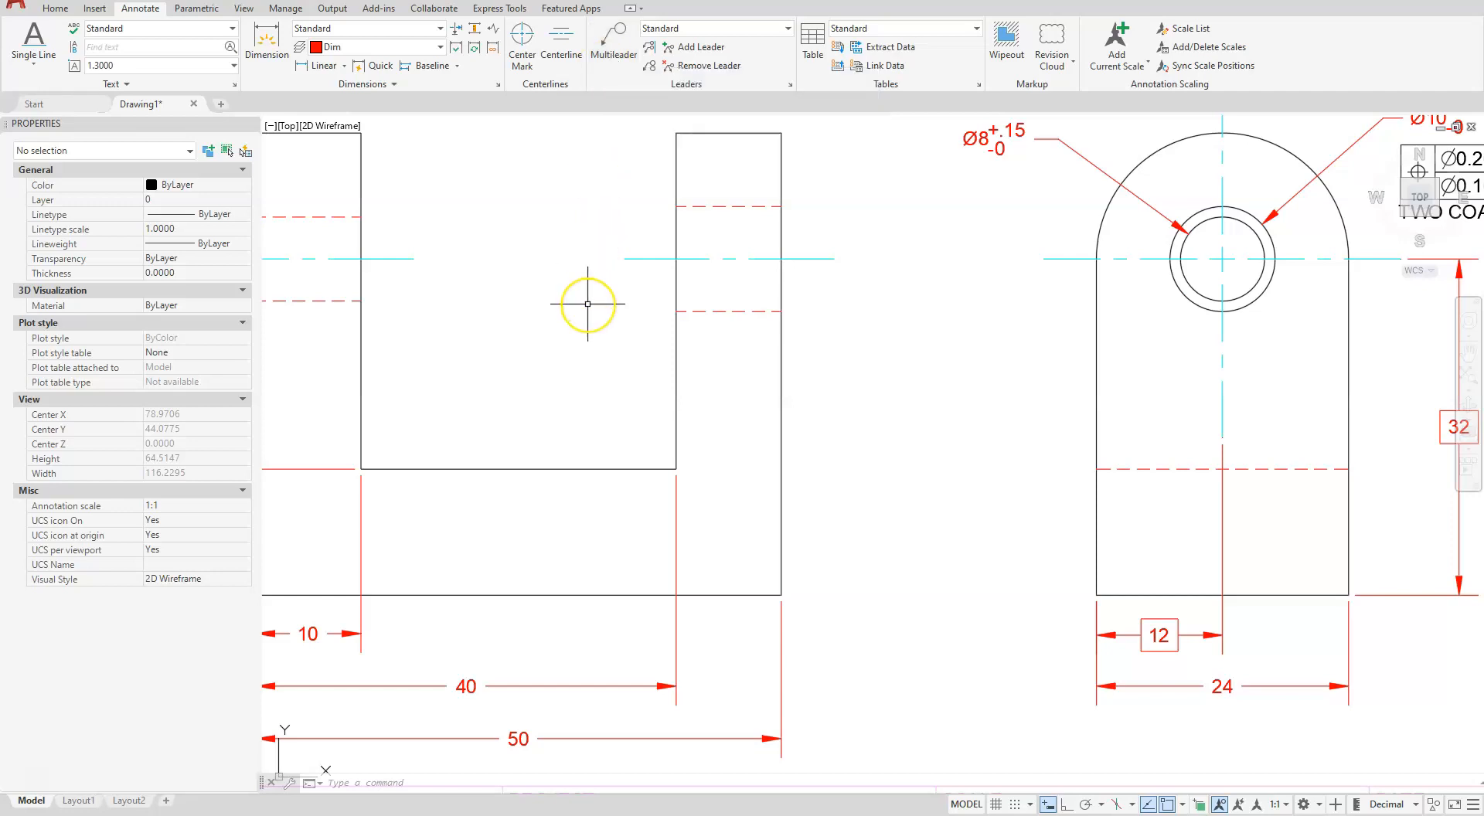
key("Escape")
key("Escape")
key("Escape")
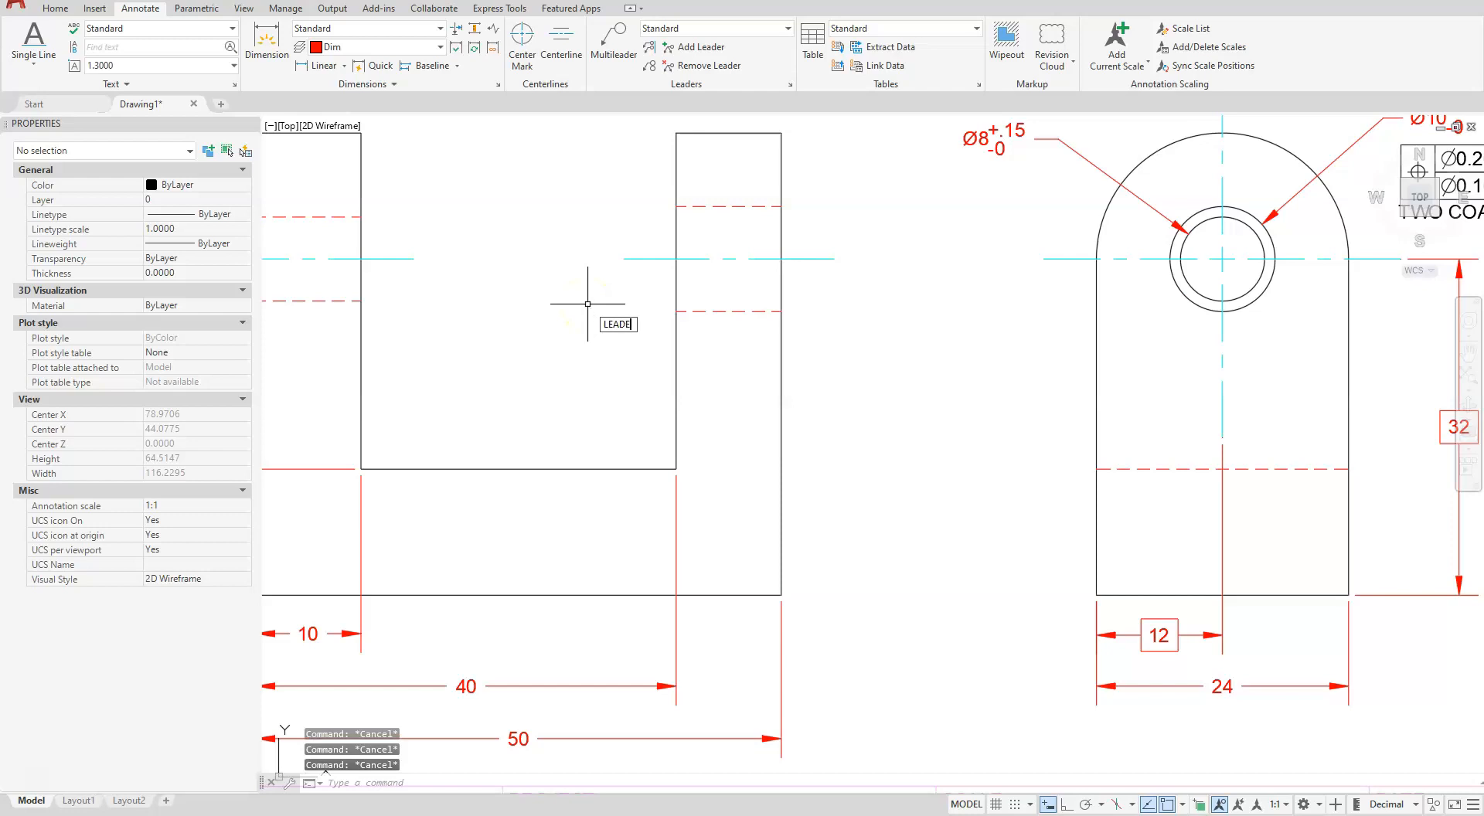
type("R")
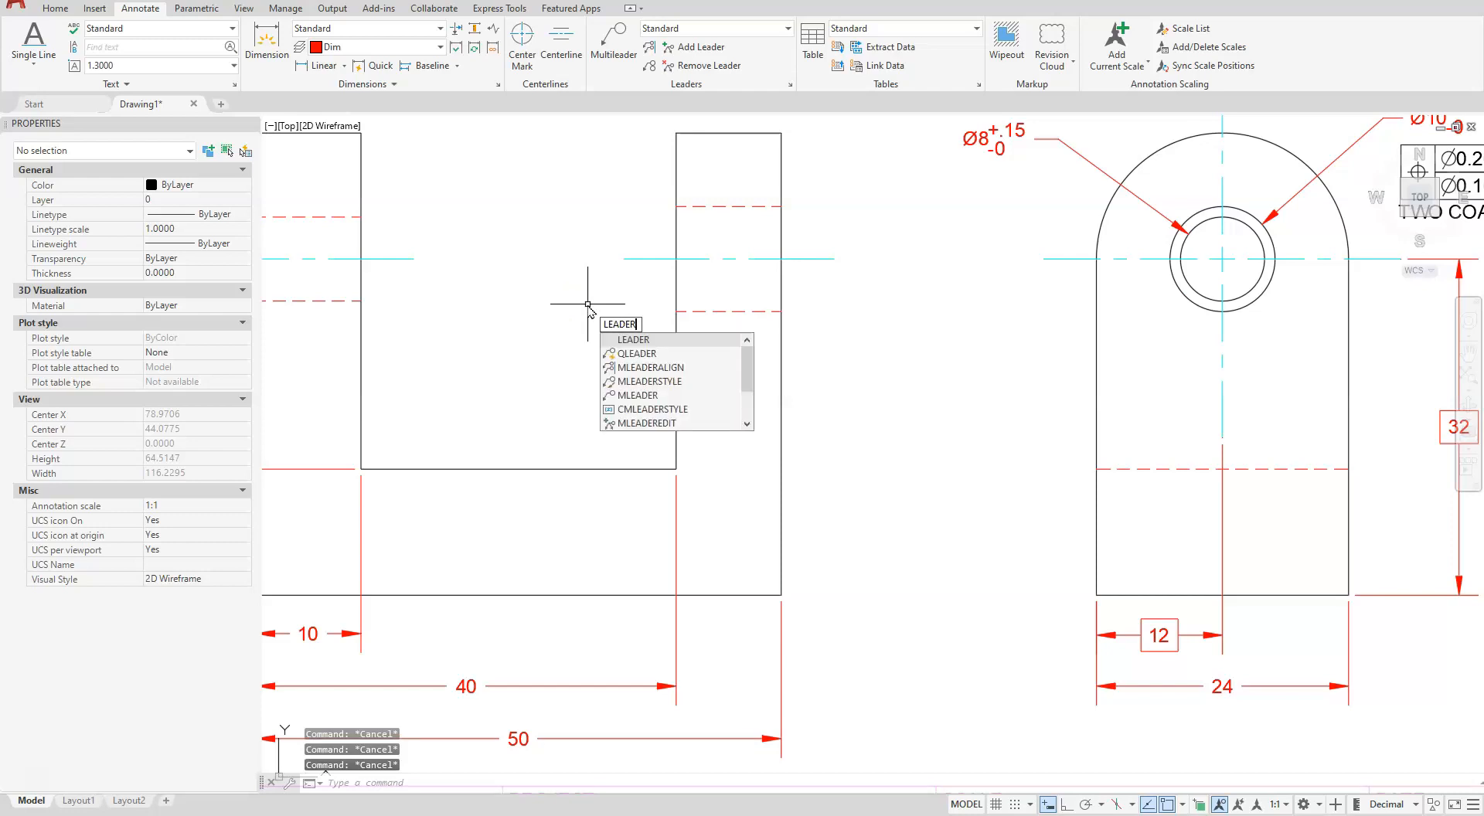
left_click(627, 344)
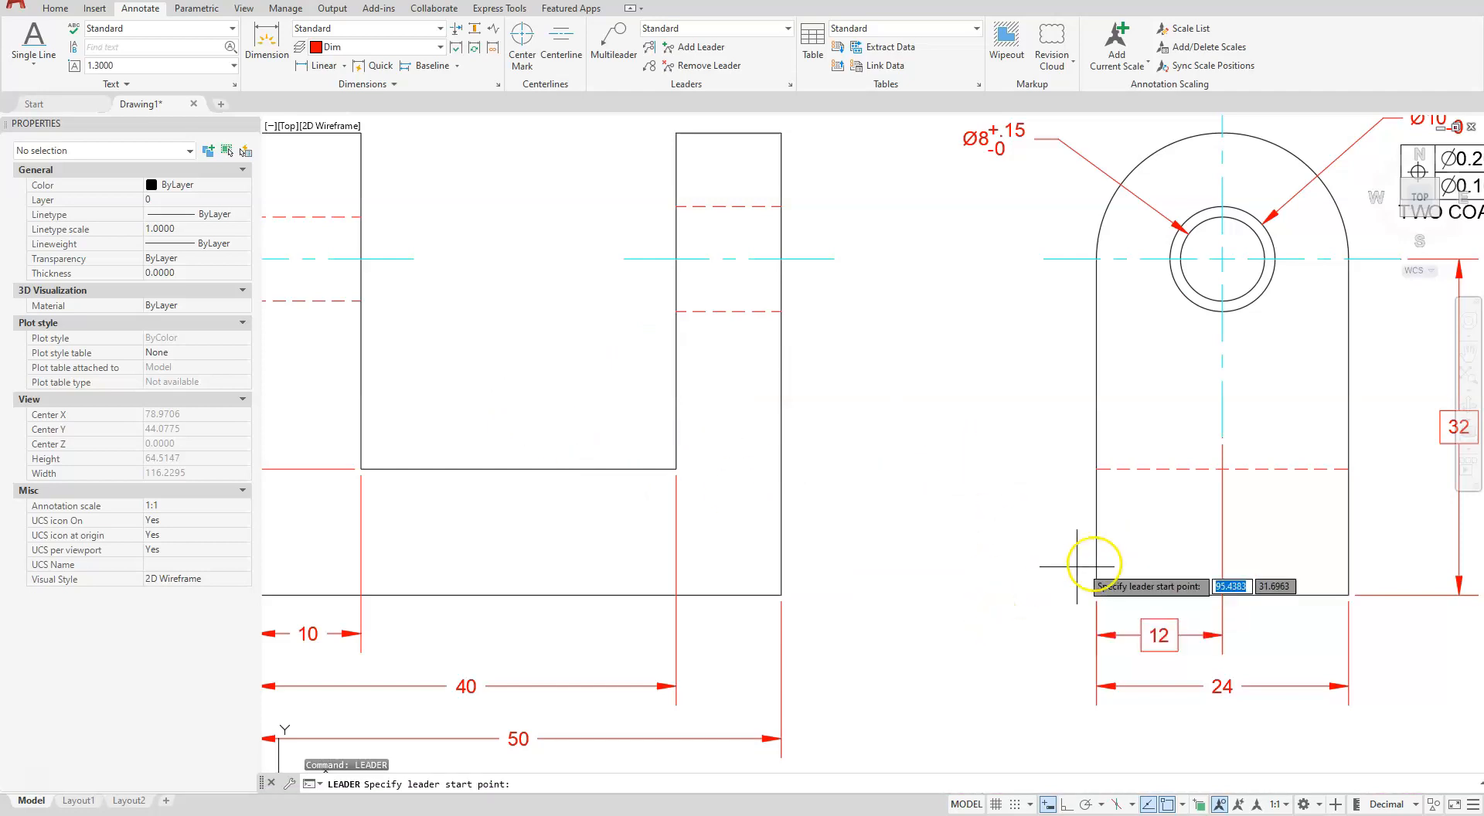
left_click(1013, 502)
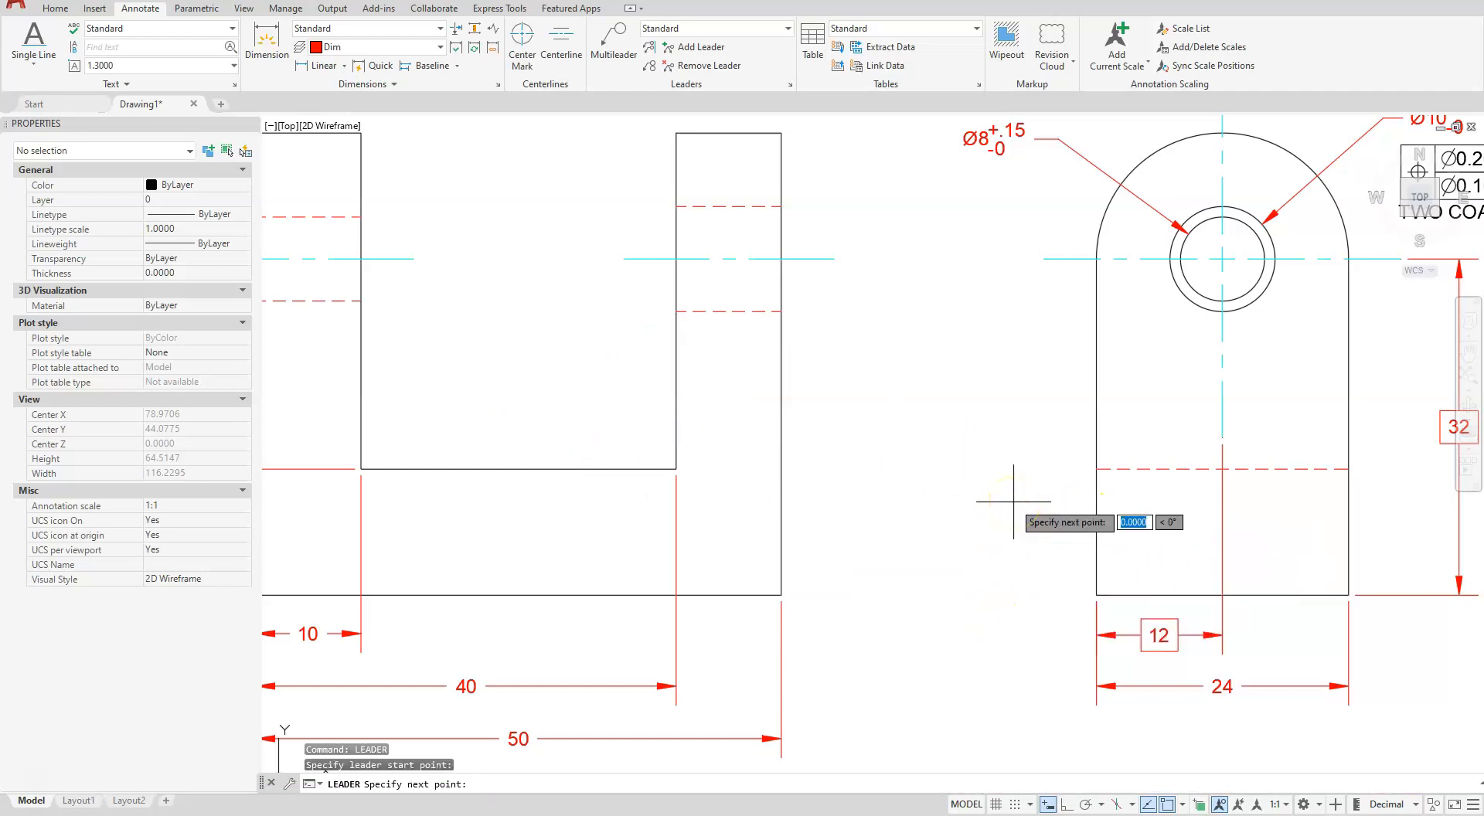
left_click(897, 507)
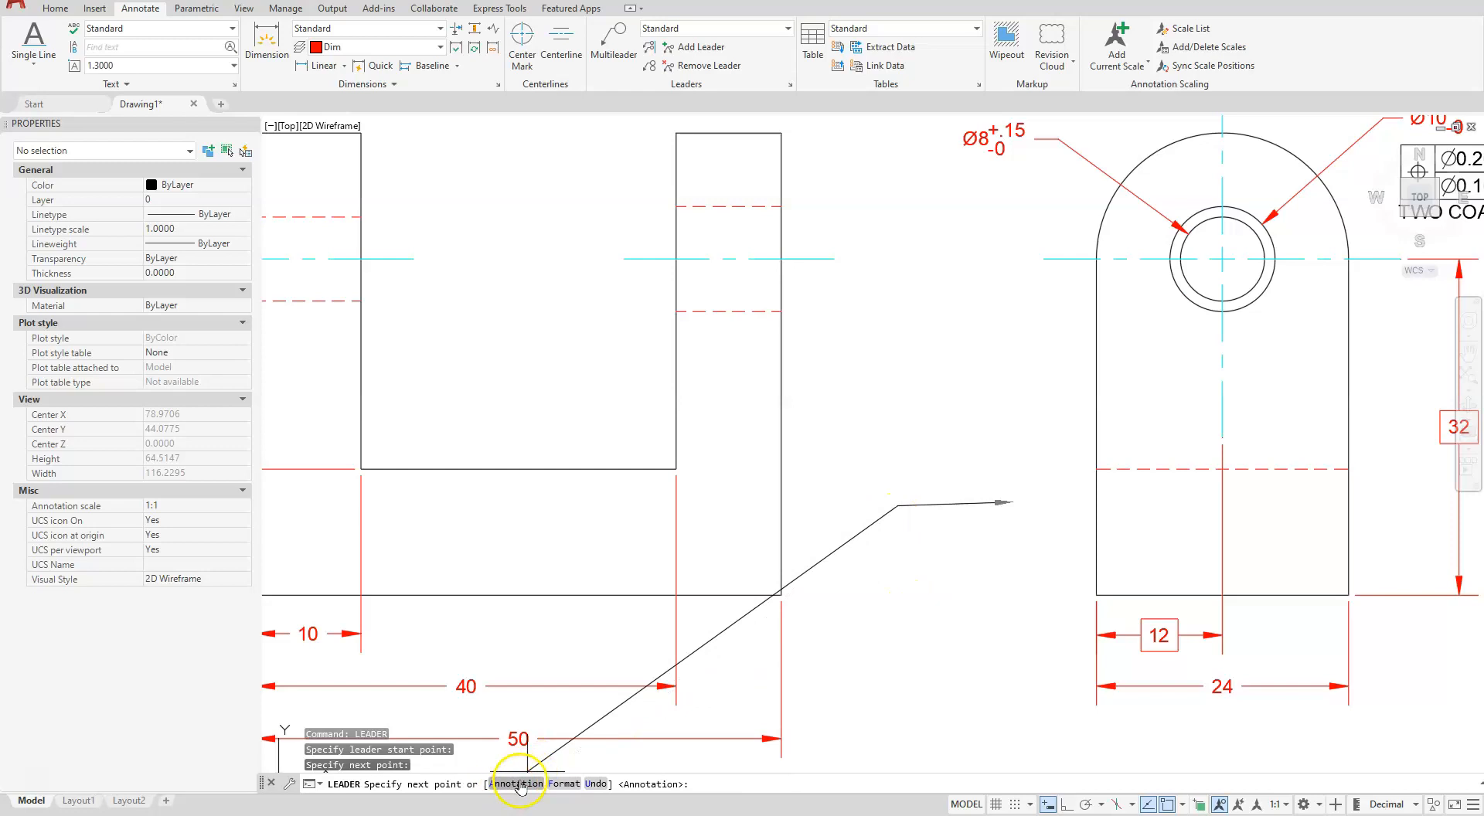
left_click(562, 784)
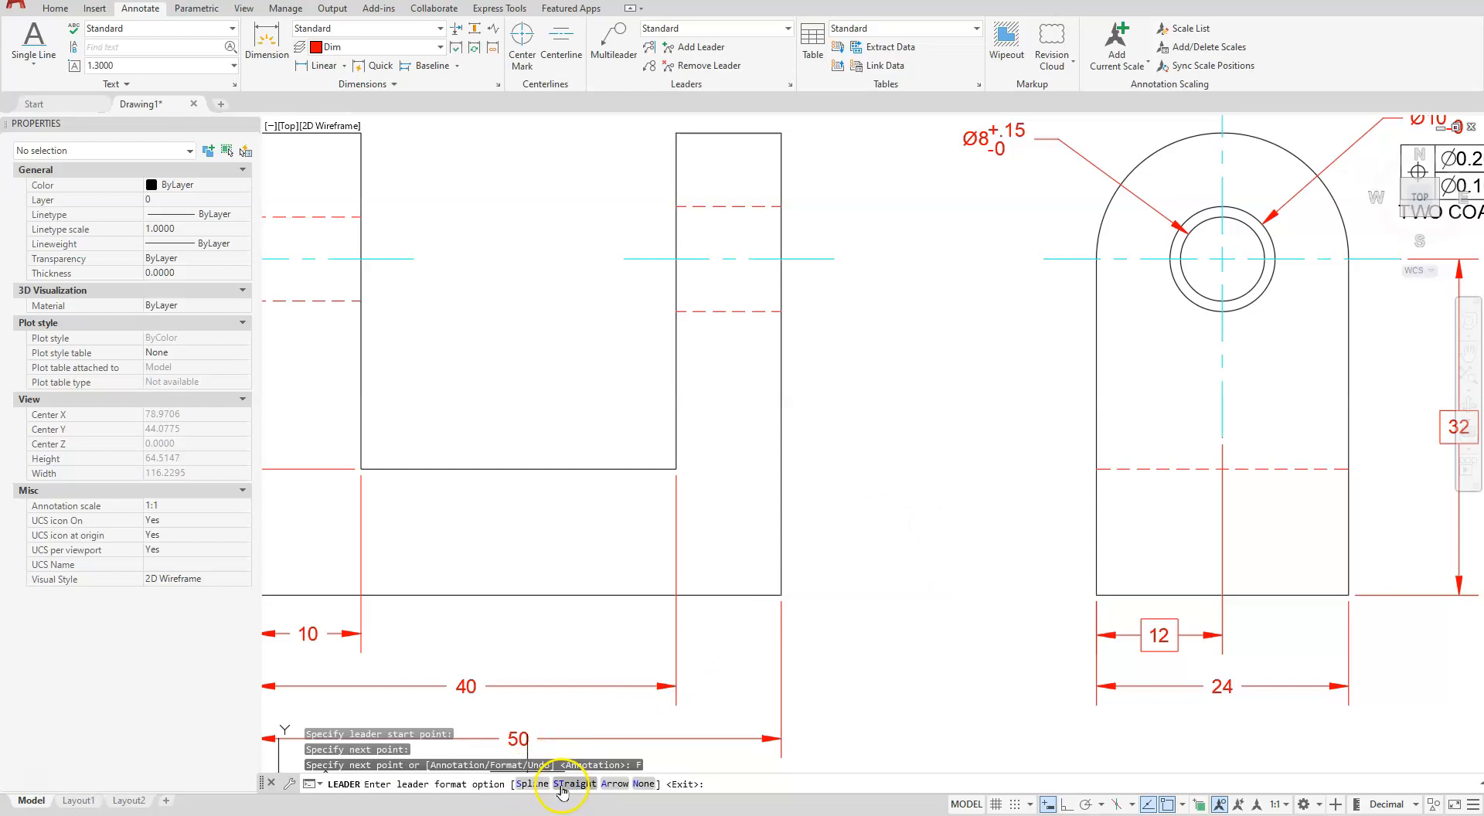
left_click(611, 783)
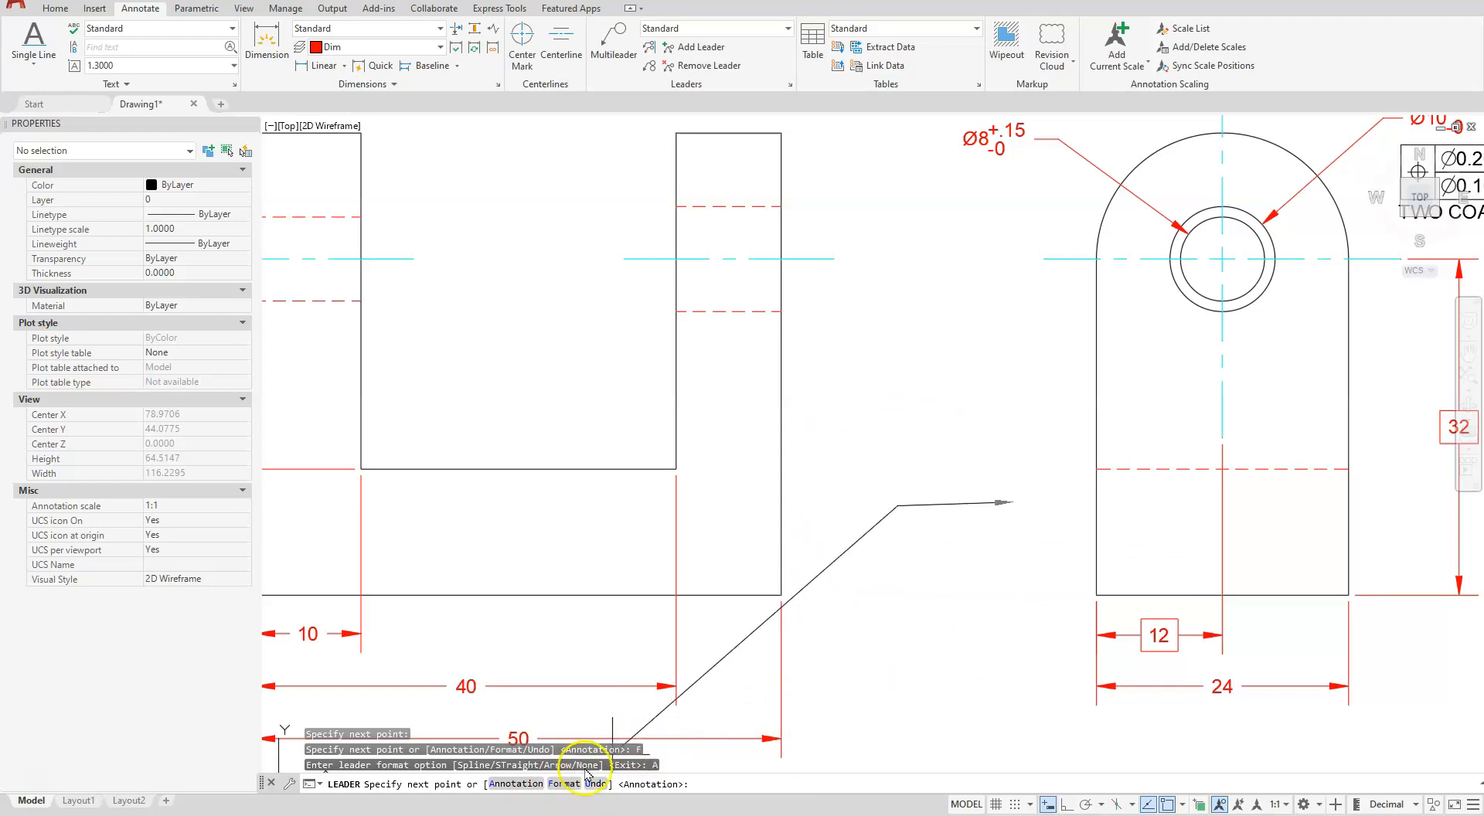
Annotate the leader with a geometric tolerance frame that contains only A as Datum 1.
left_click(523, 783)
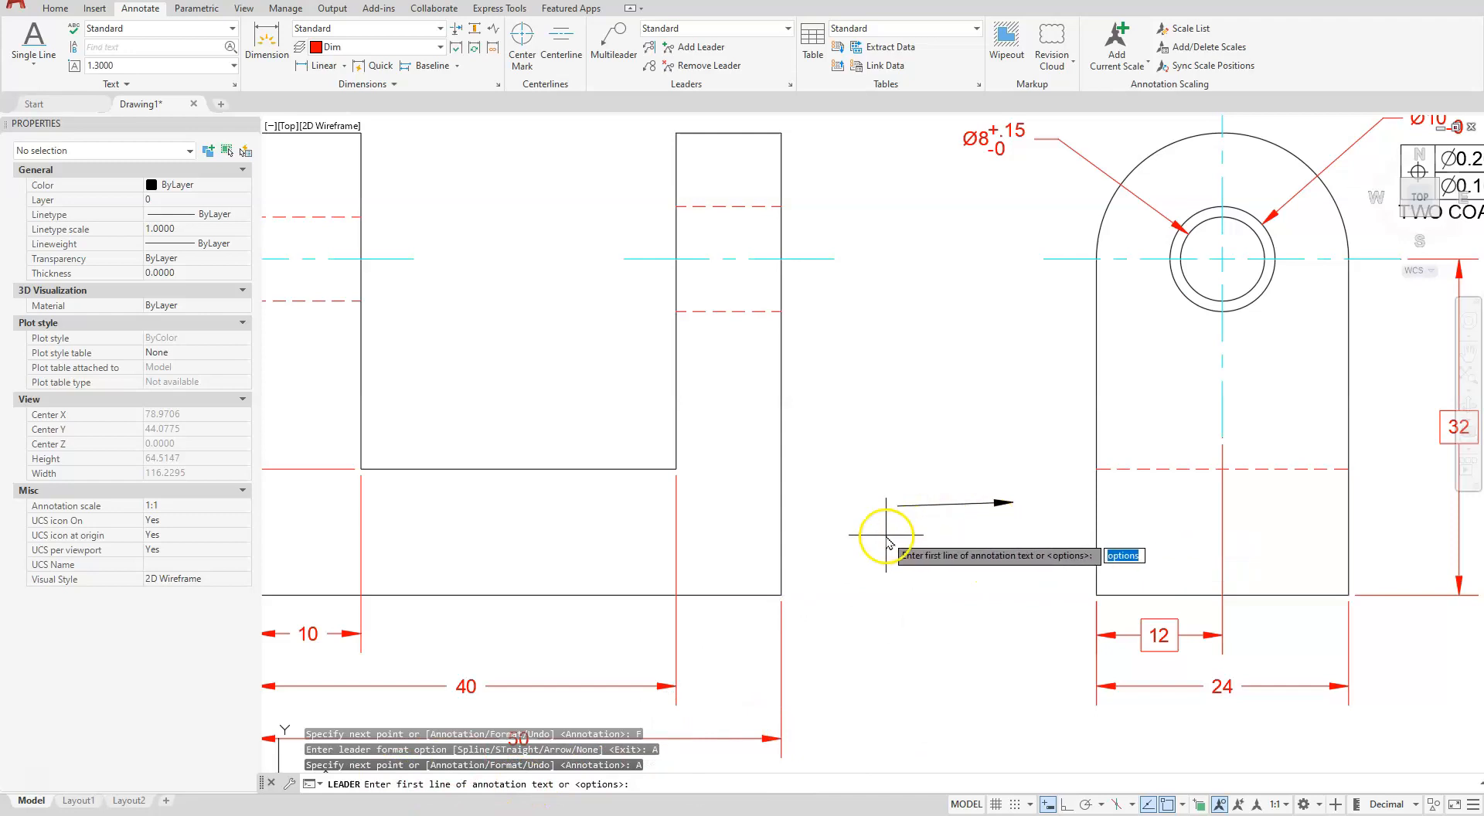
key("Return")
left_click(851, 589)
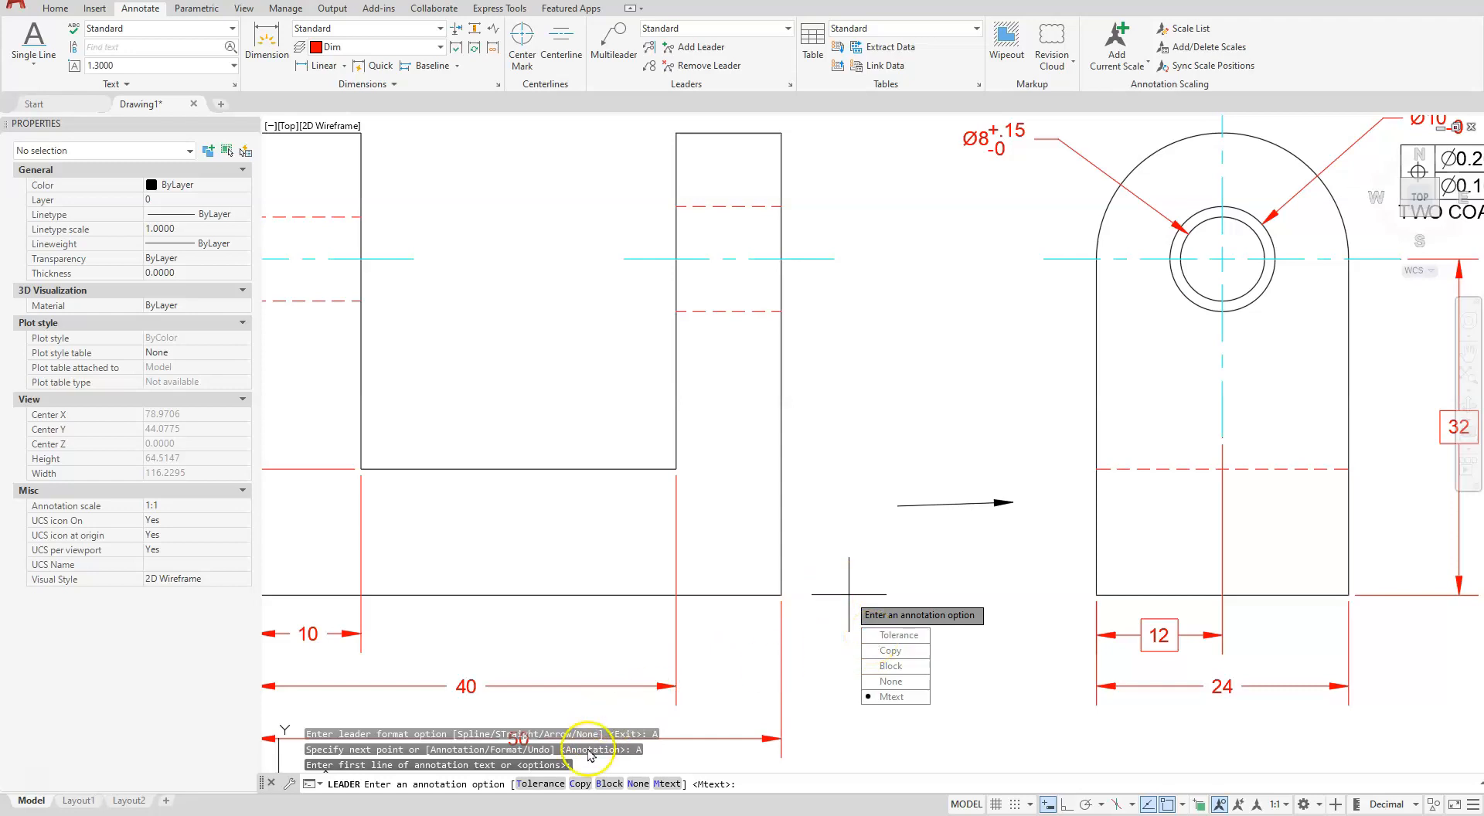
left_click(870, 635)
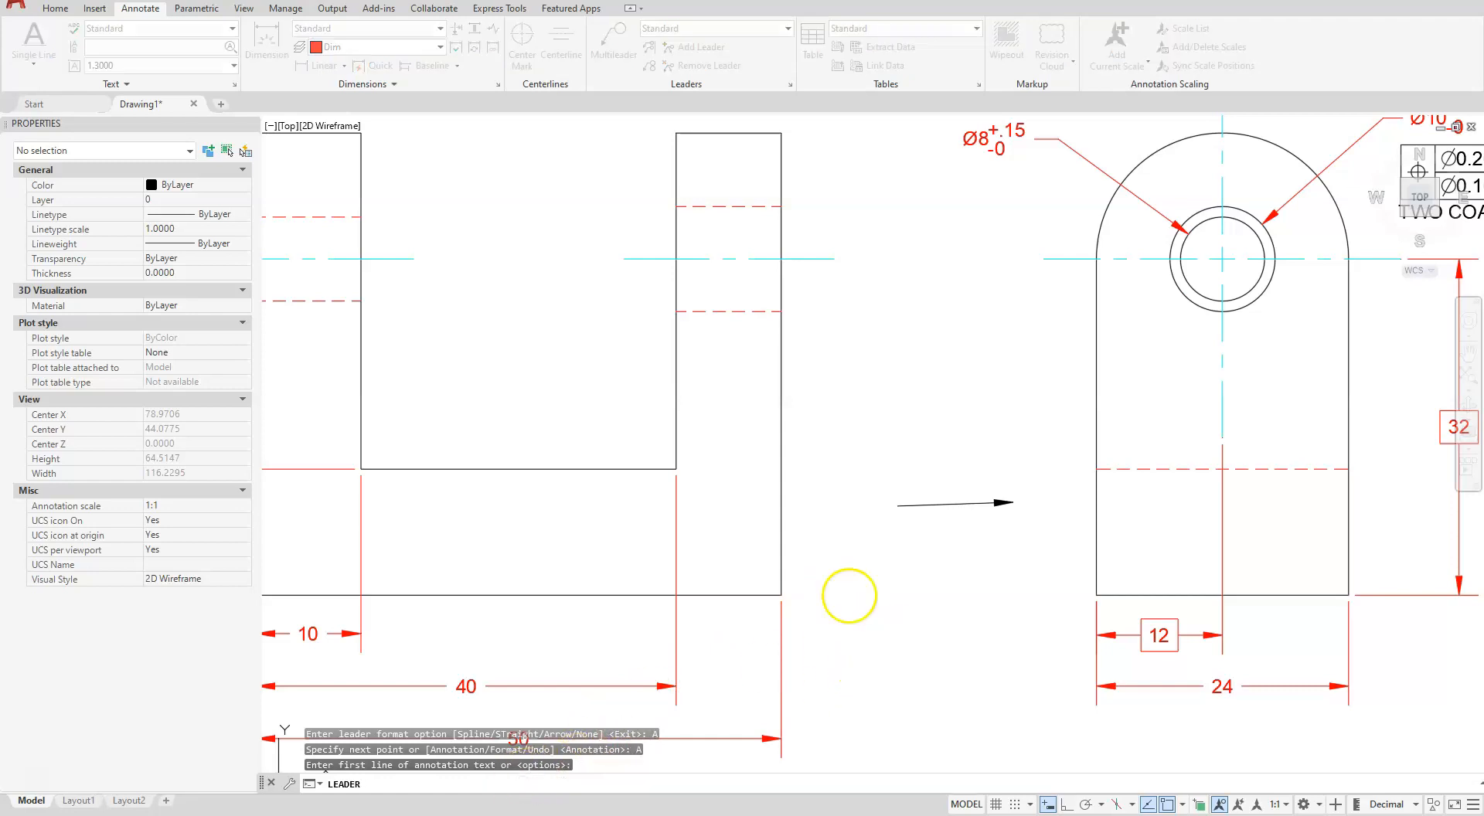
left_click(796, 362)
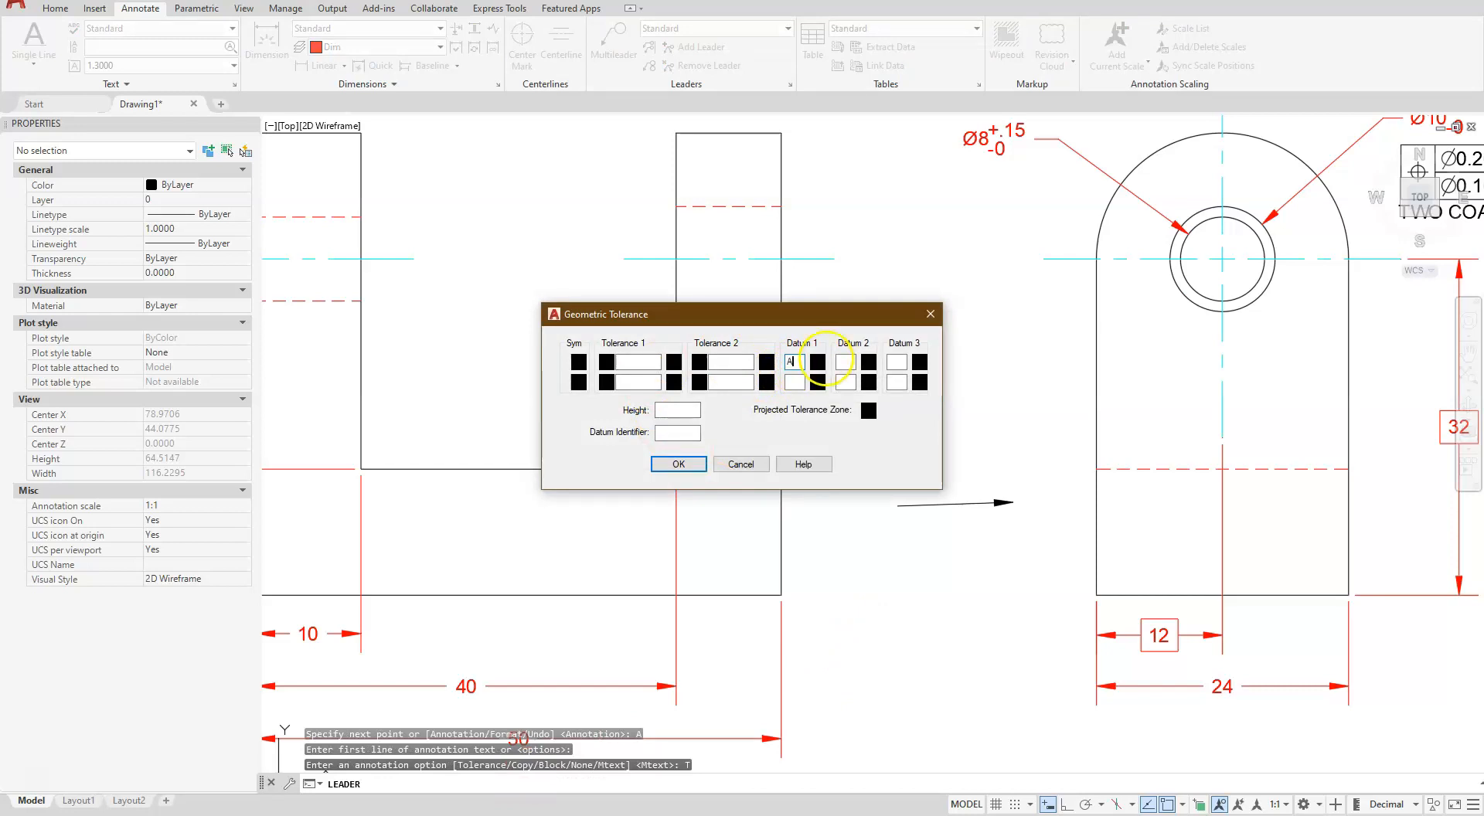
left_click(677, 464)
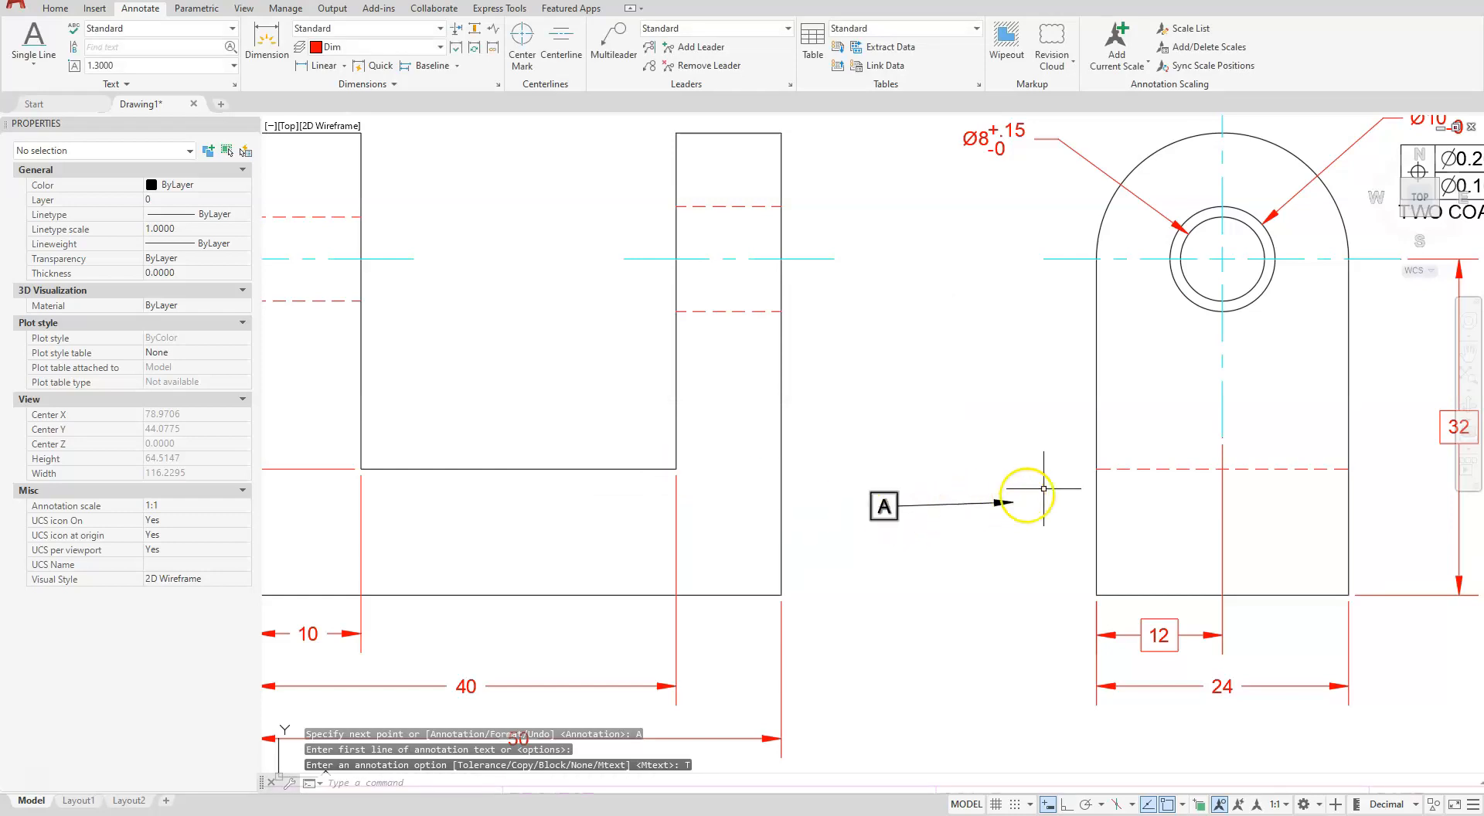
scroll(1024, 508, "up", 4)
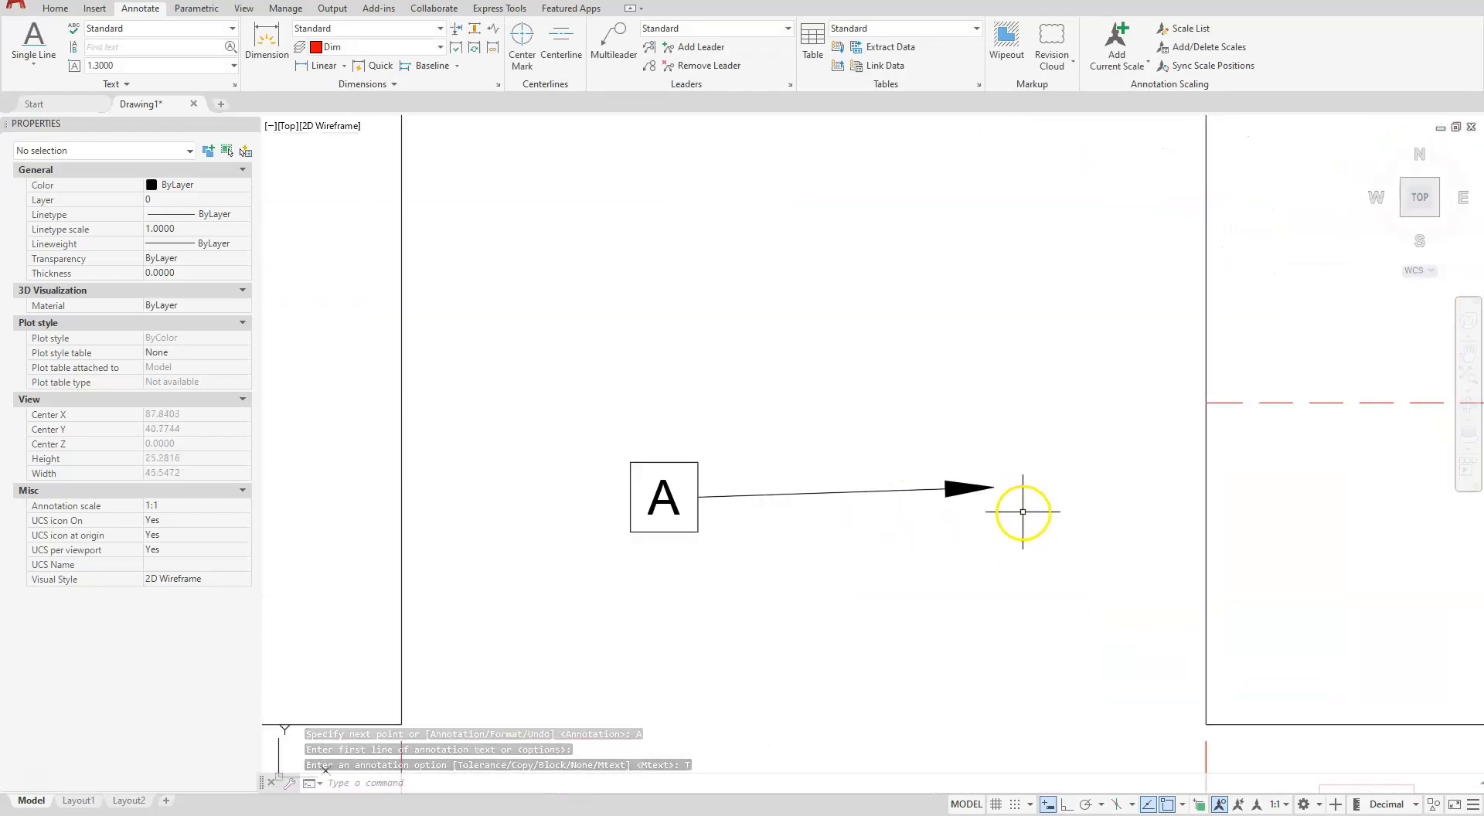
scroll(1035, 515, "down", 2)
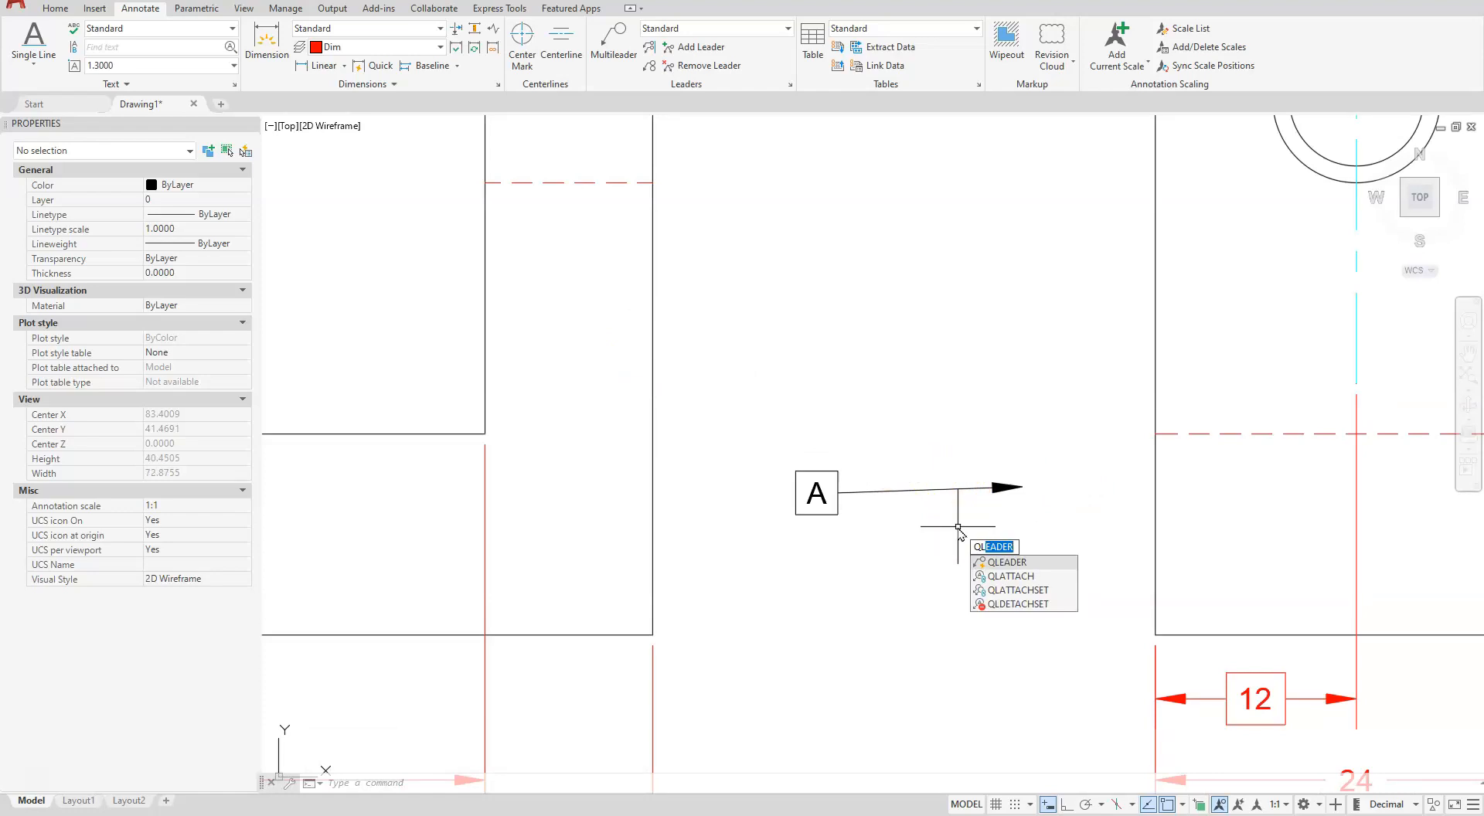
Configure the quick leader settings to use Tolerance annotation and a Datum triangle filled arrowhead.
key("Return")
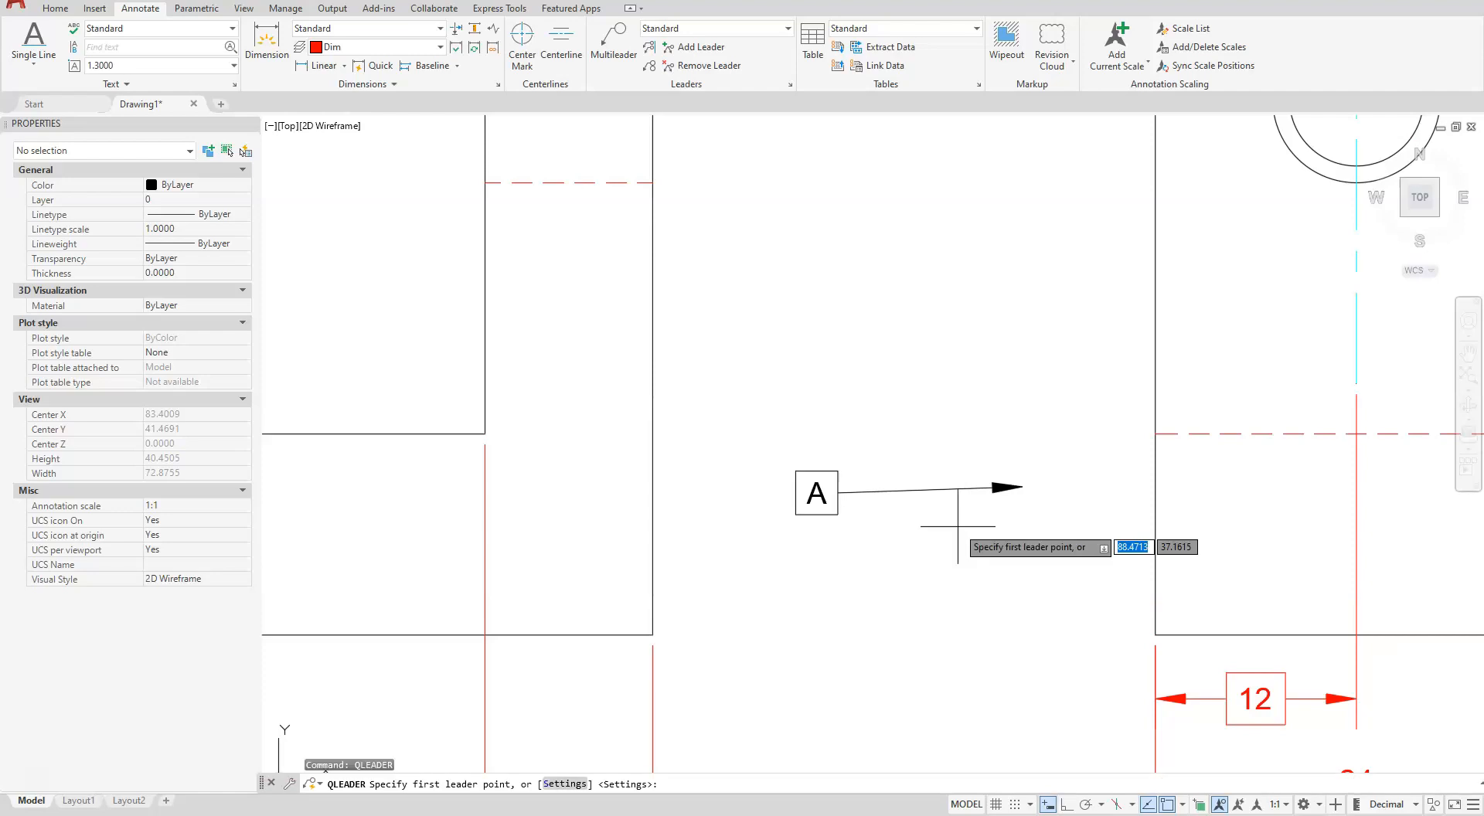
left_click(568, 783)
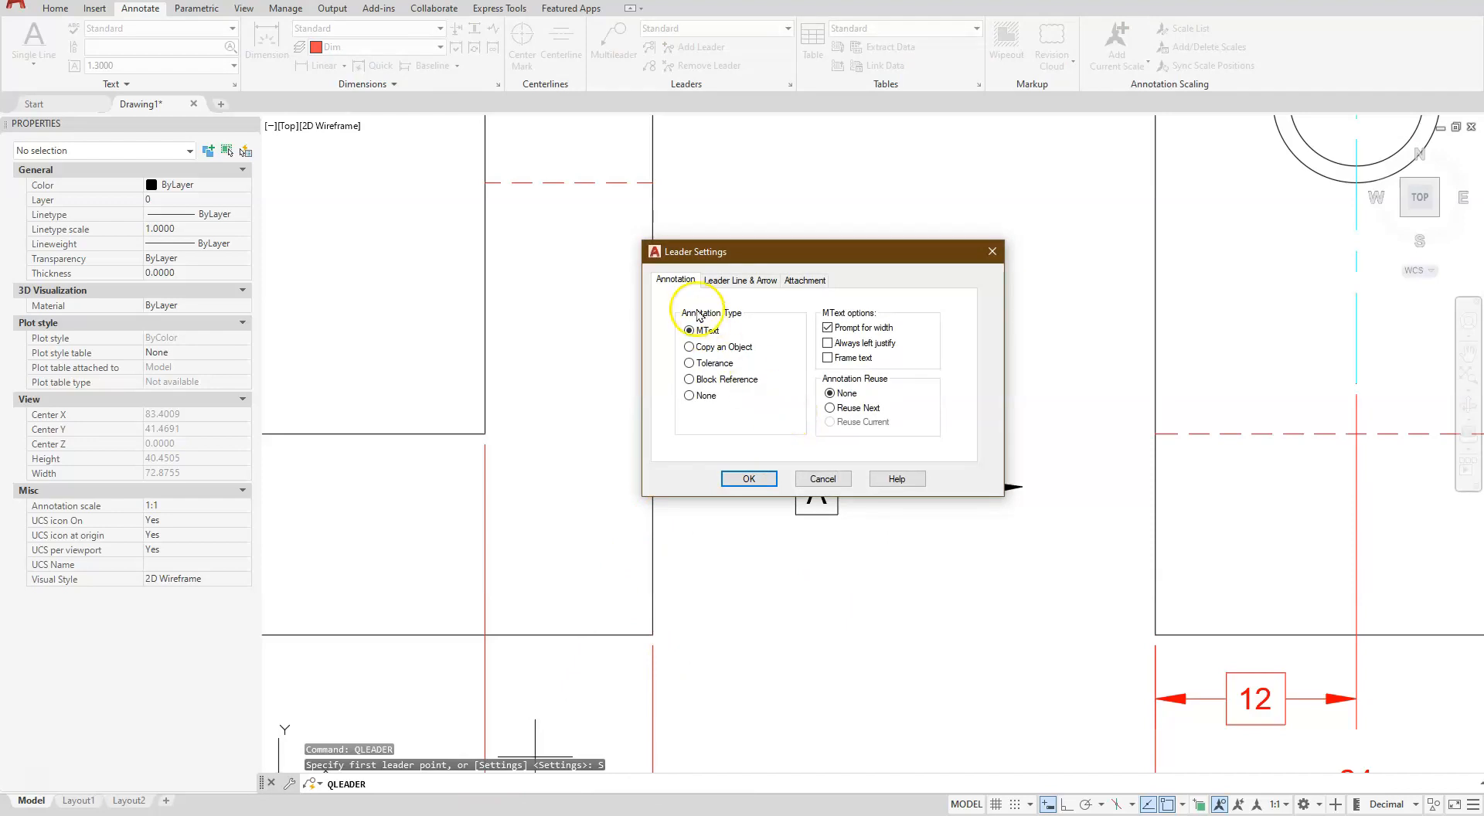
left_click(689, 362)
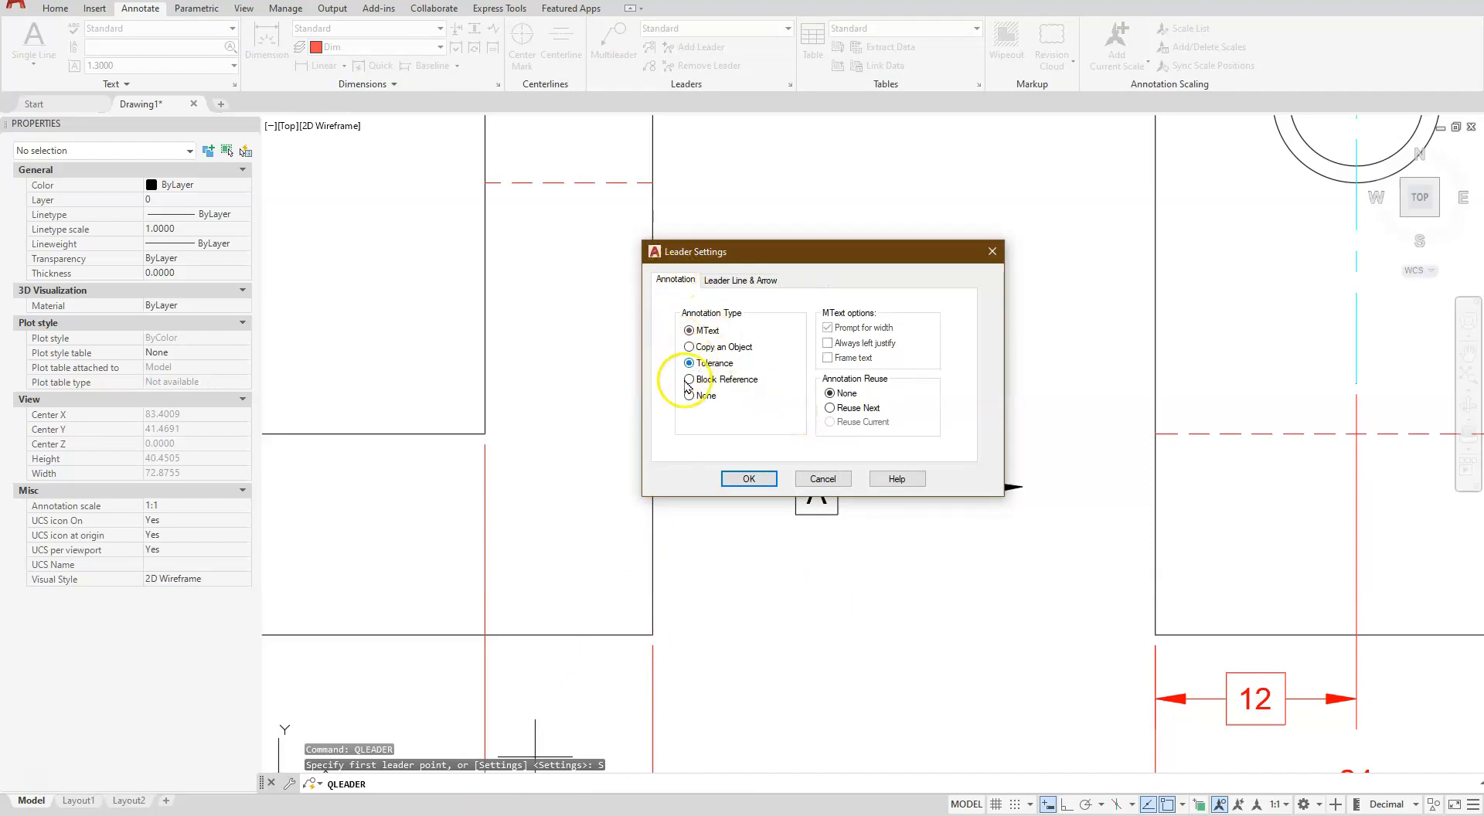
left_click(722, 279)
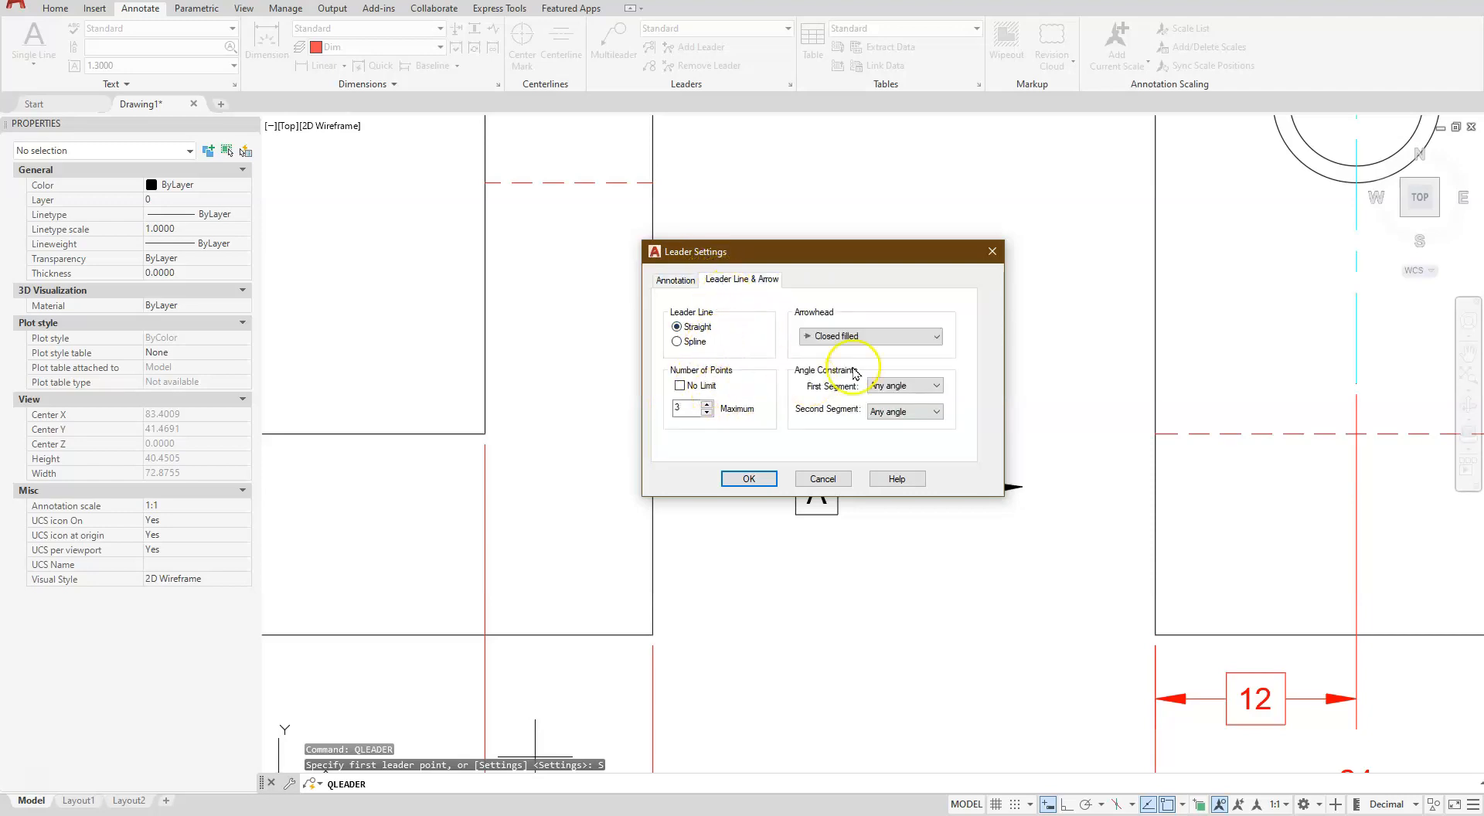
left_click(921, 338)
left_click(919, 336)
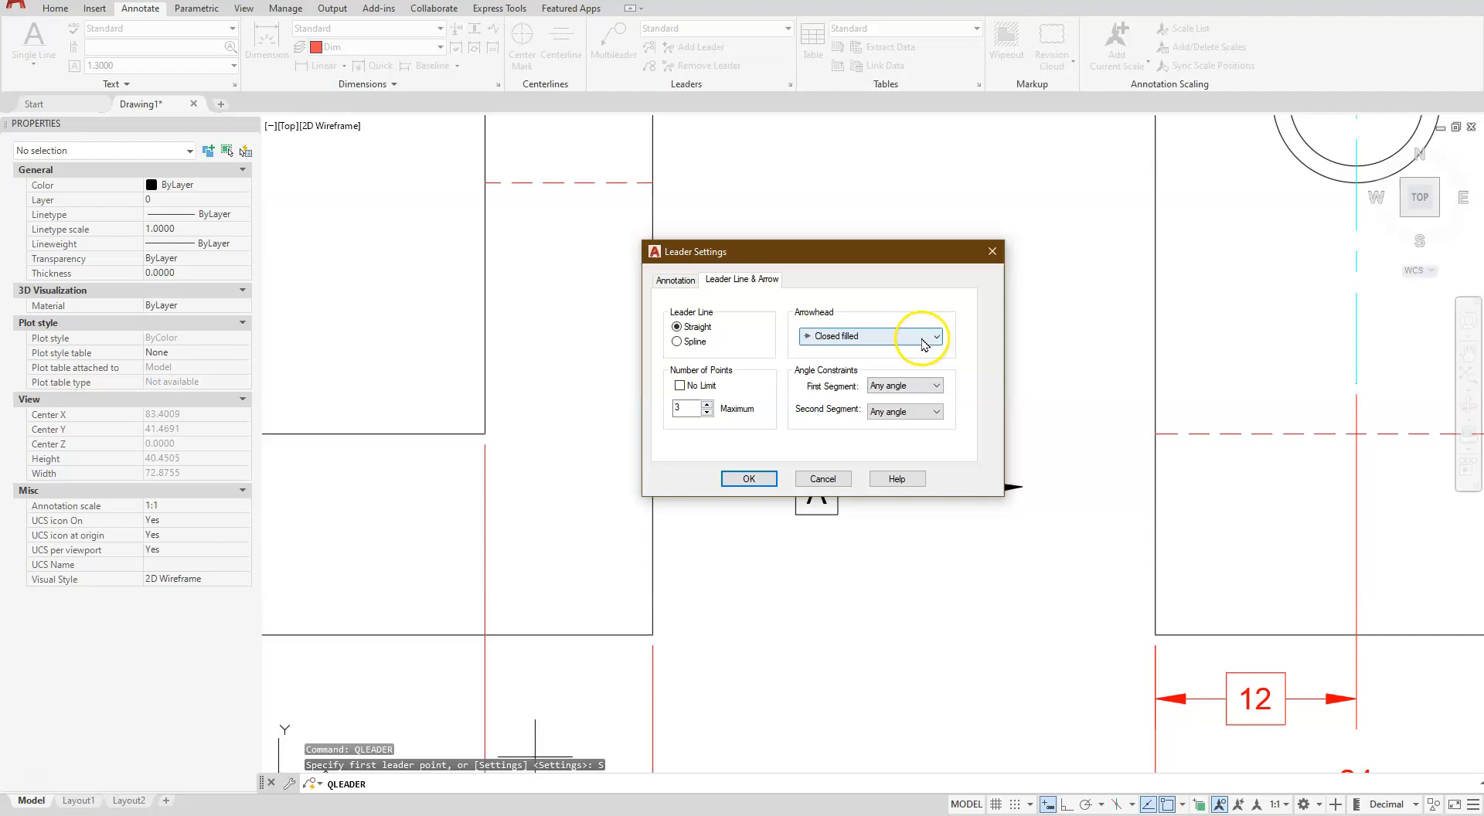
left_click(923, 341)
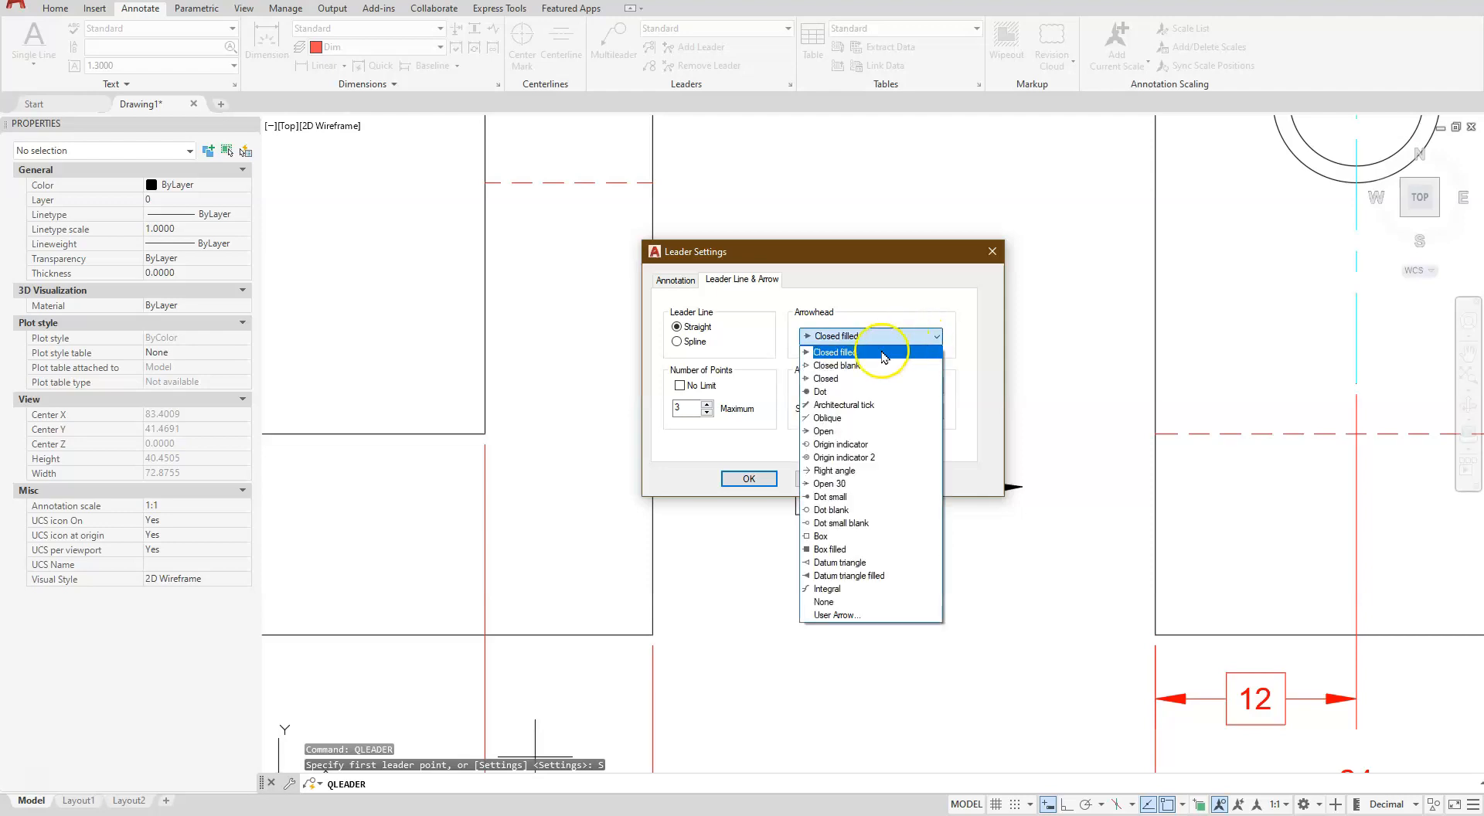
left_click(829, 576)
left_click(754, 481)
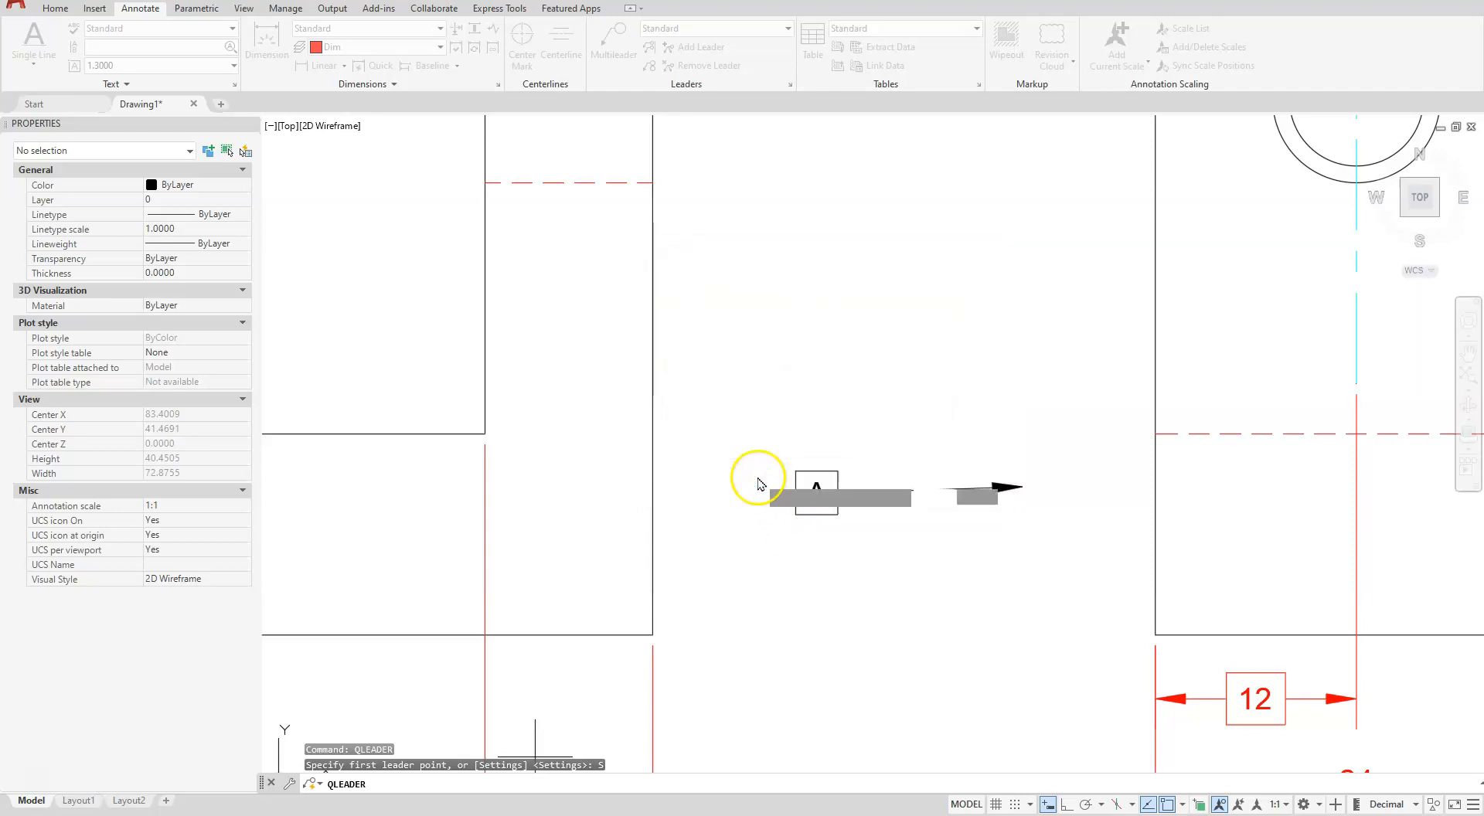
Draw a horizontal datum leader with Ortho on below the A label, ending in a tolerance frame with B as Datum 1.
left_click(1064, 611)
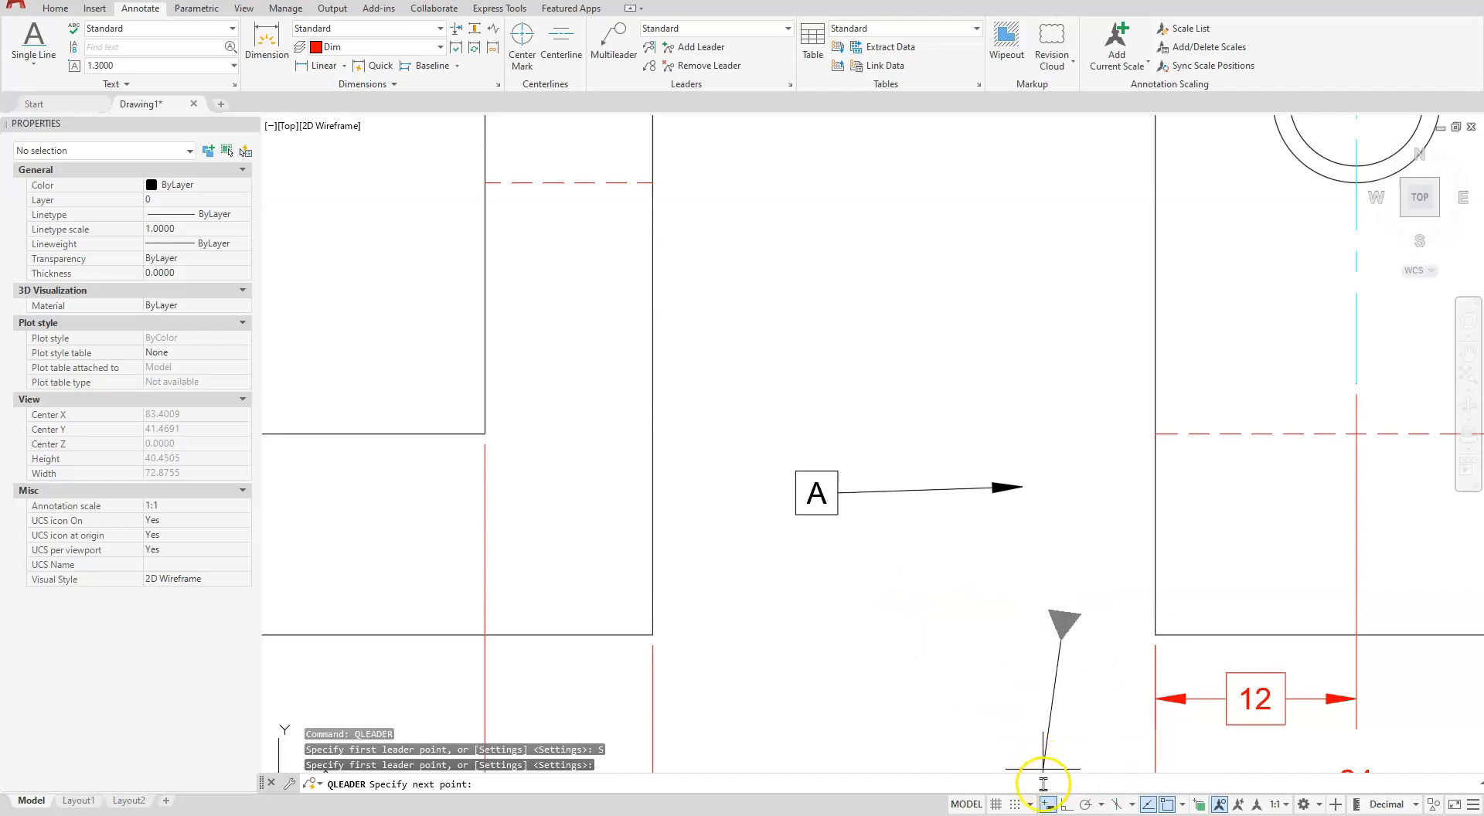
left_click(1066, 806)
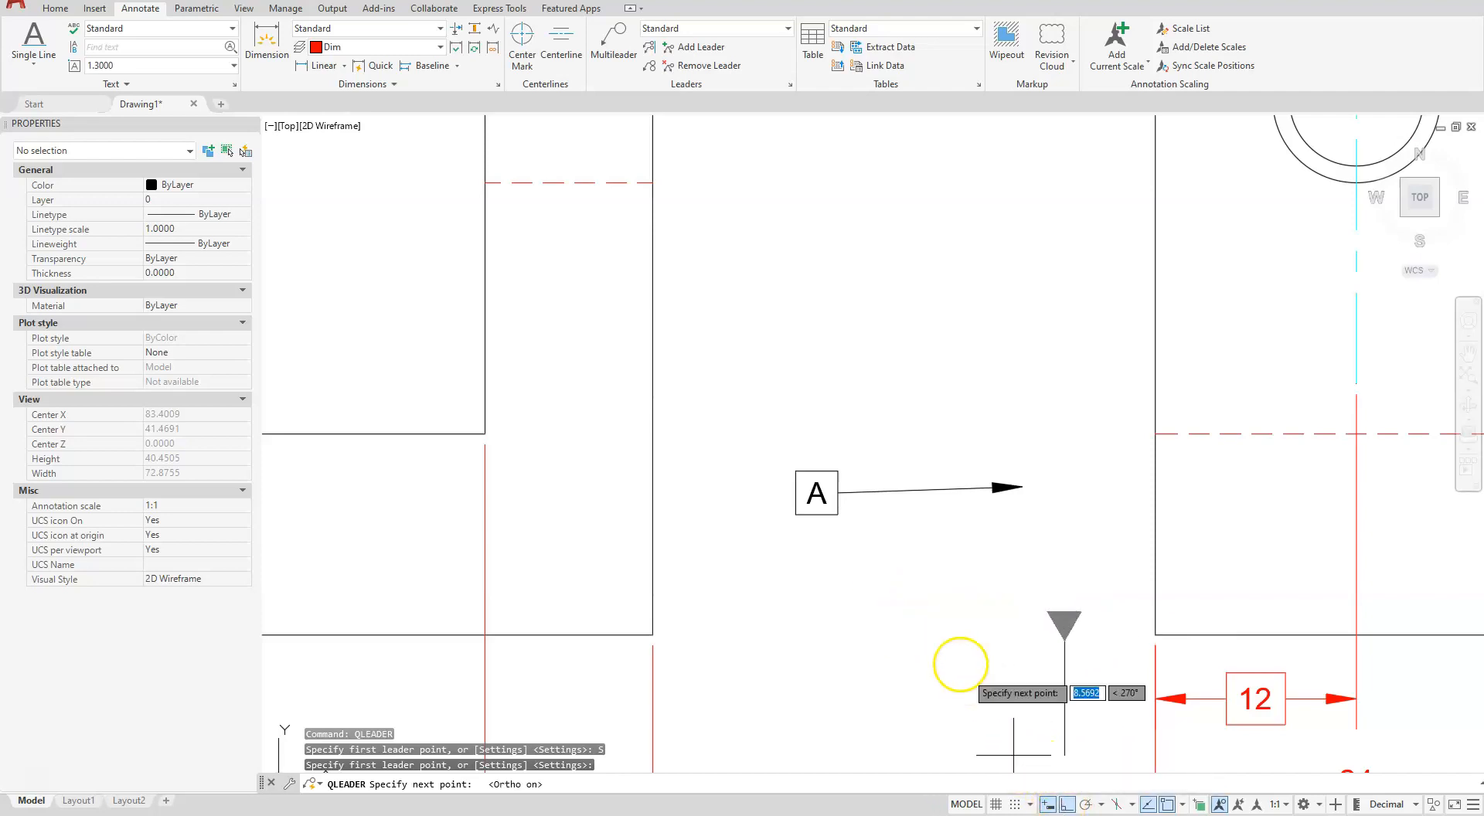
left_click(939, 615)
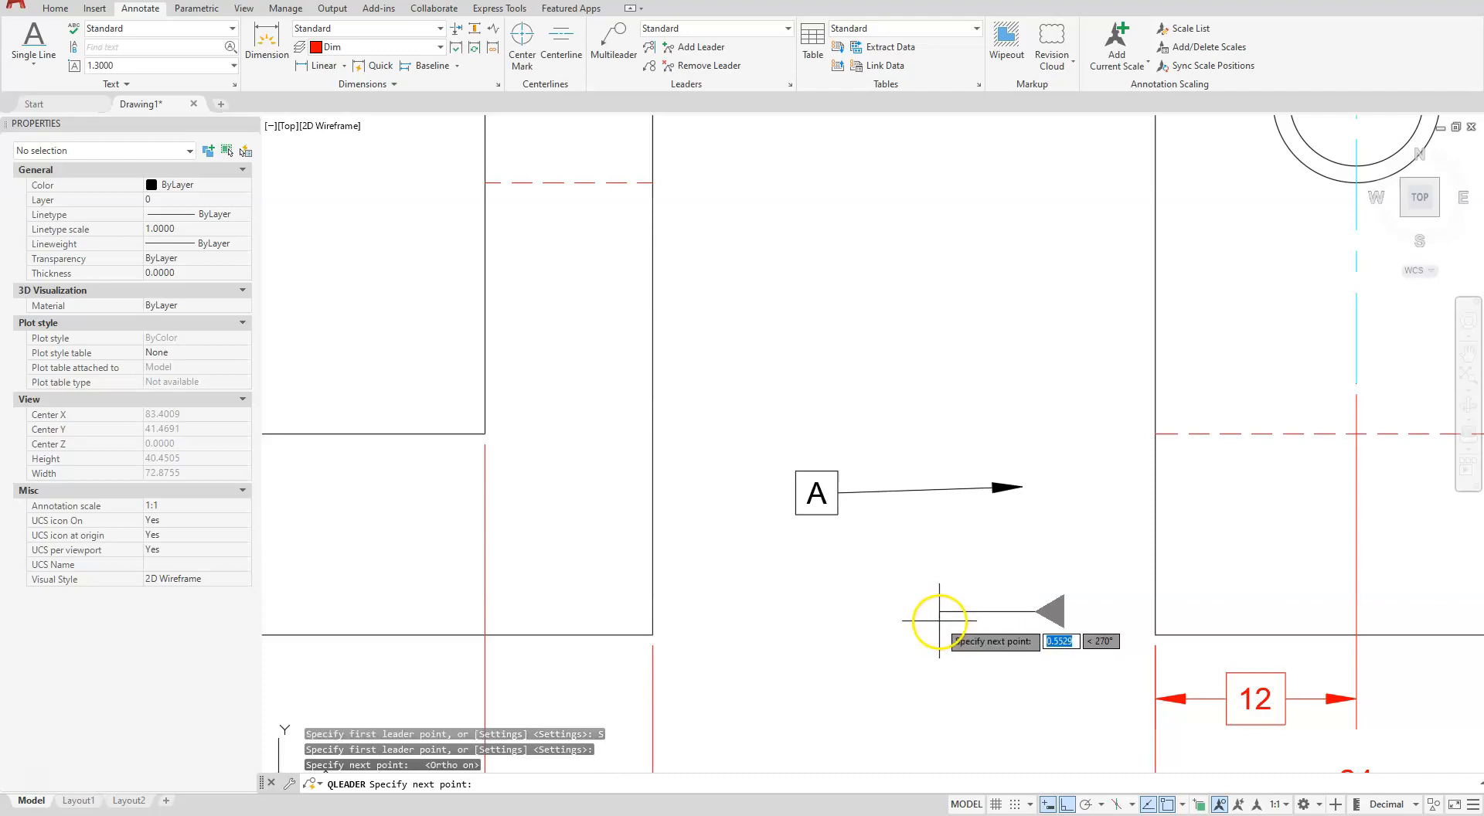
left_click(872, 681)
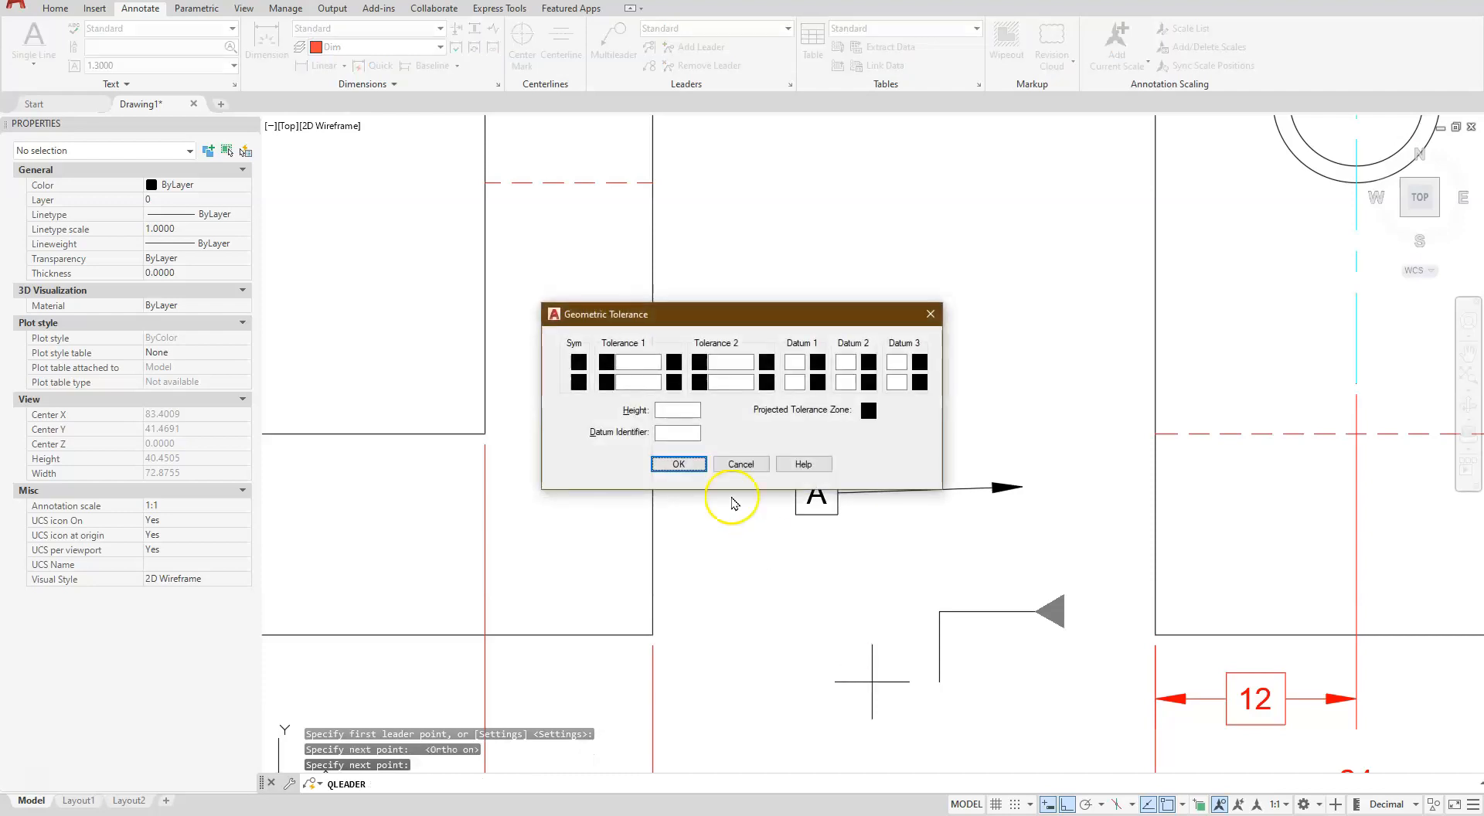
left_click(796, 363)
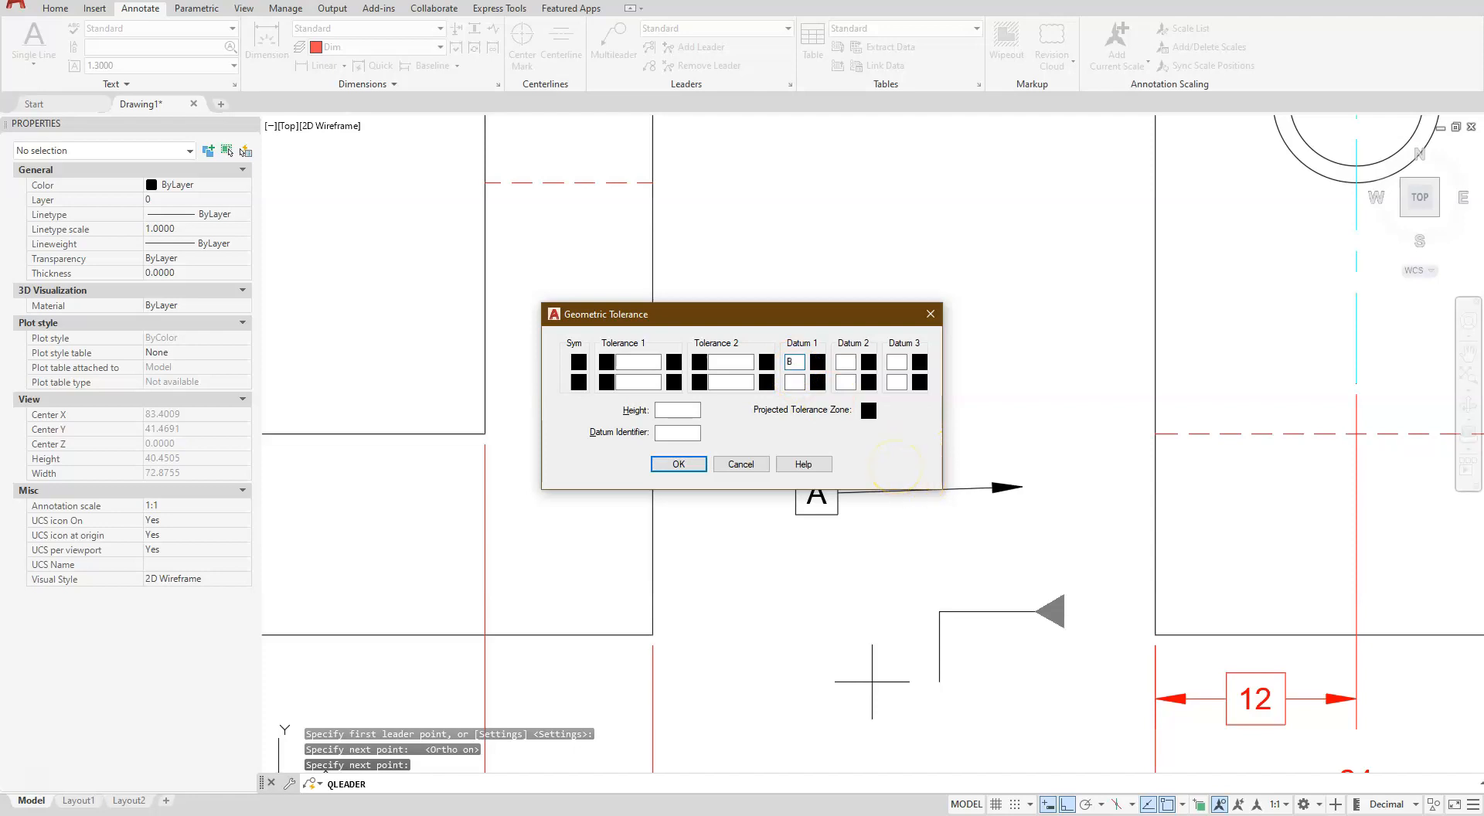
left_click(678, 464)
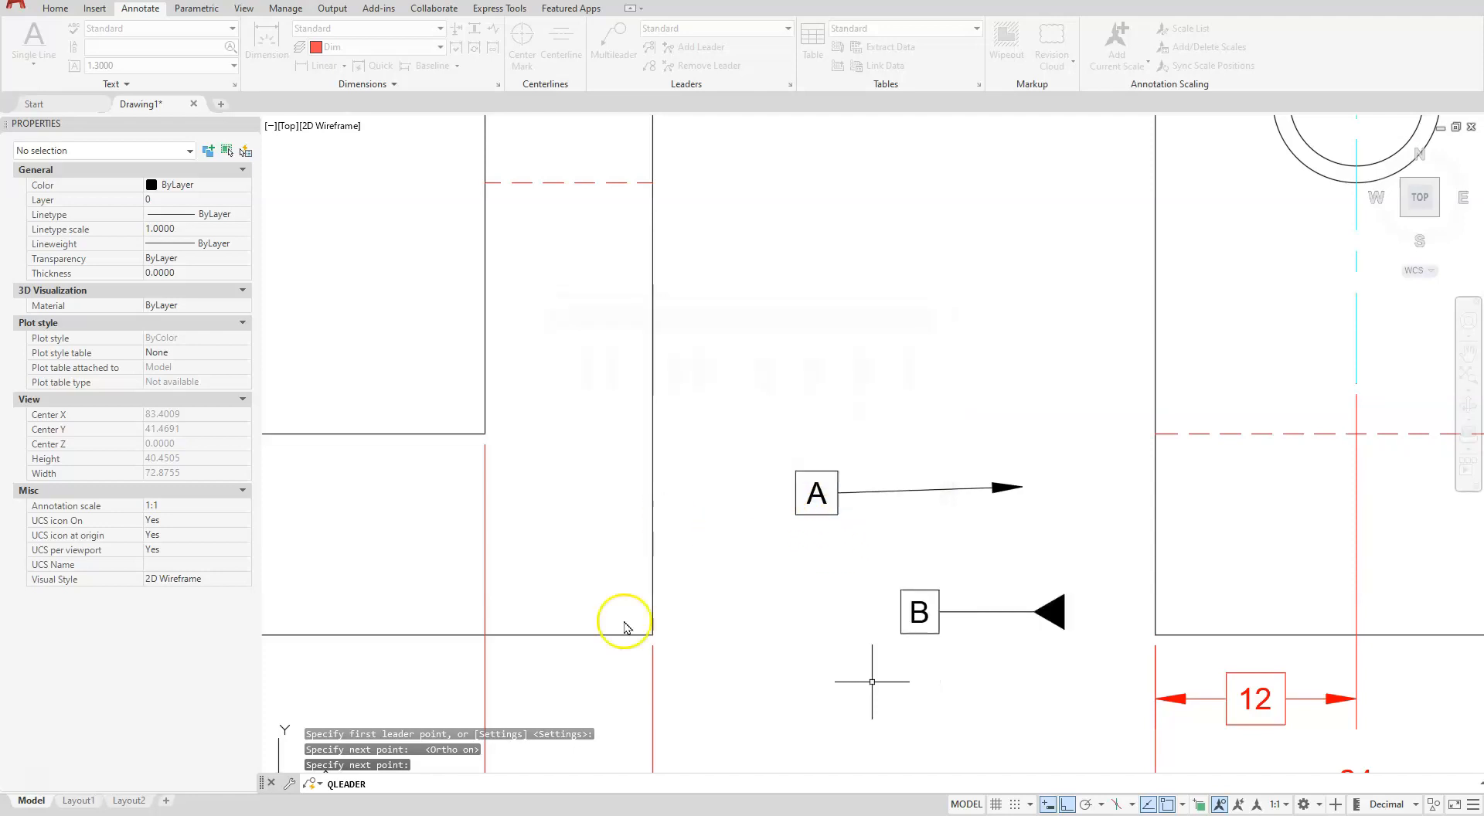
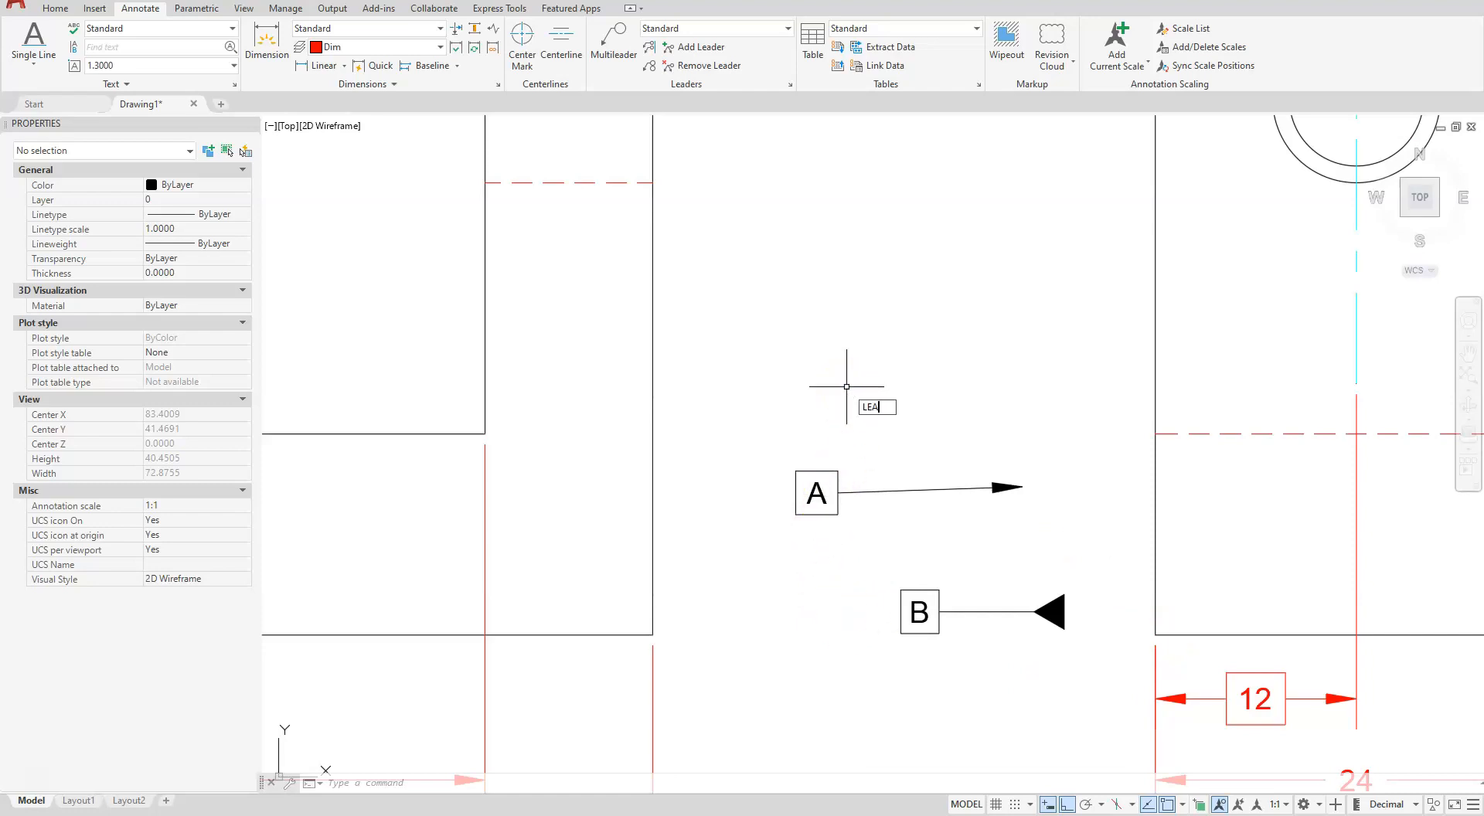
key("Return")
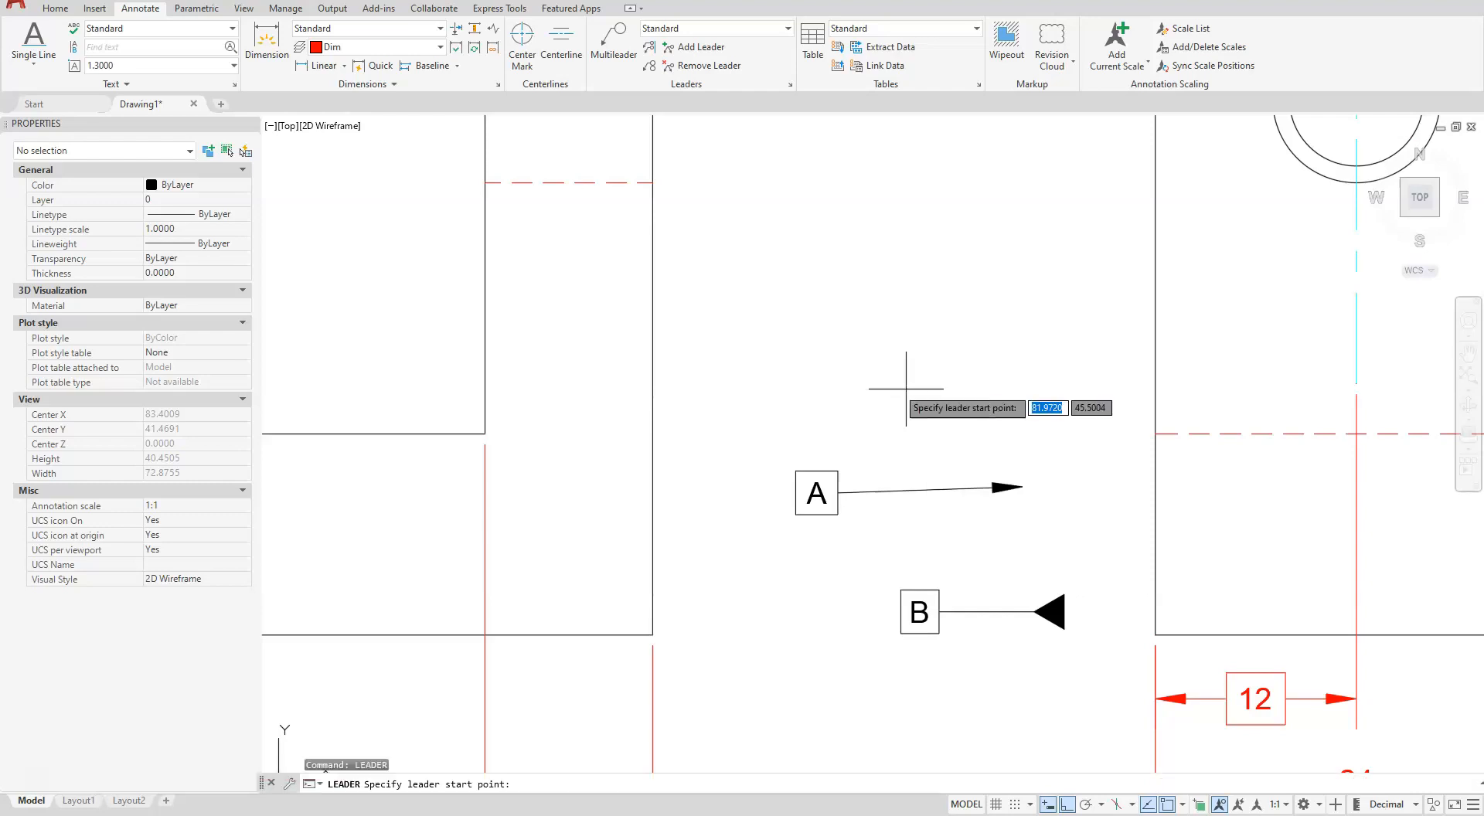
left_click(935, 388)
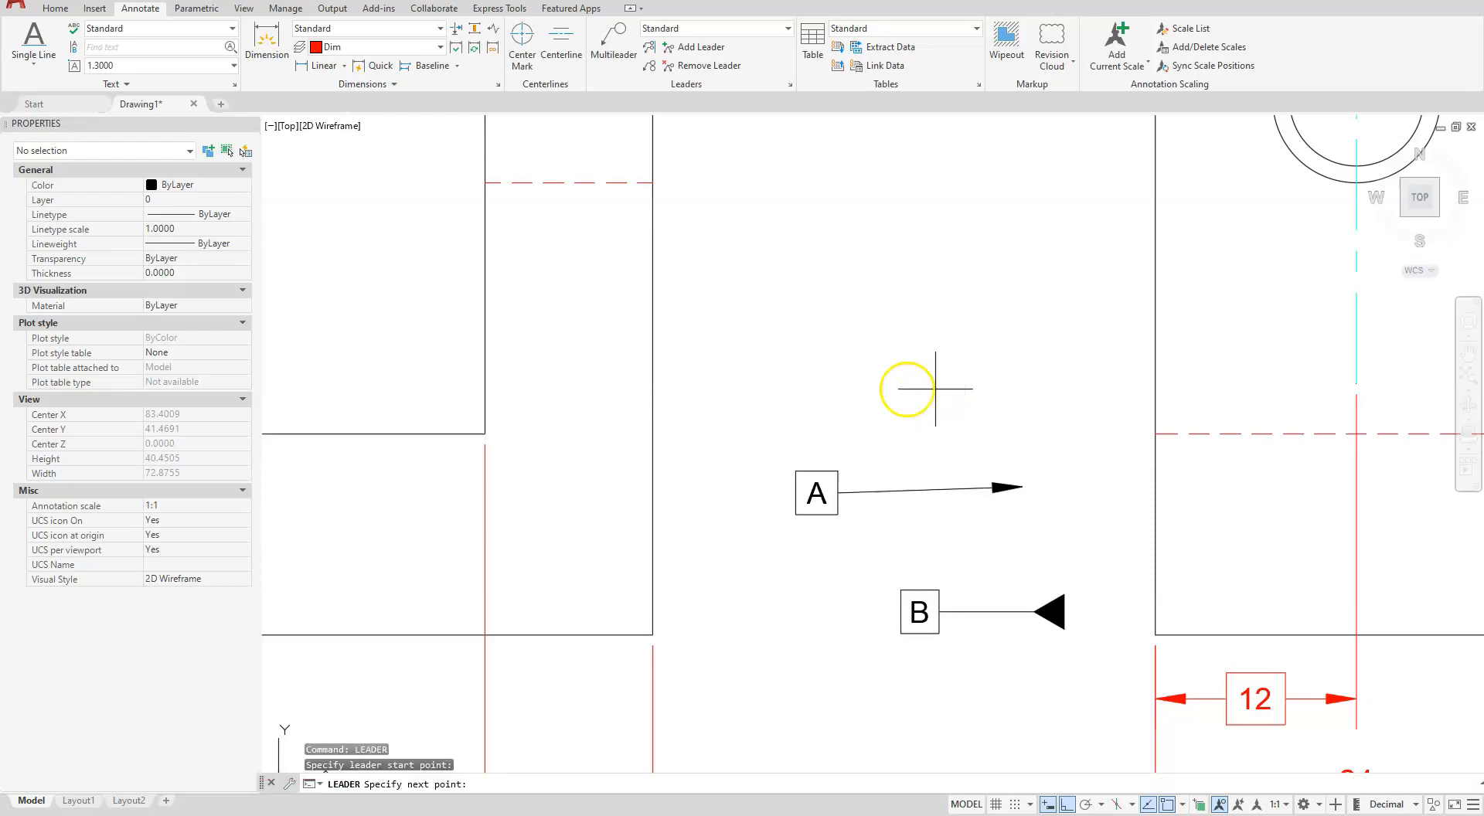
left_click(809, 389)
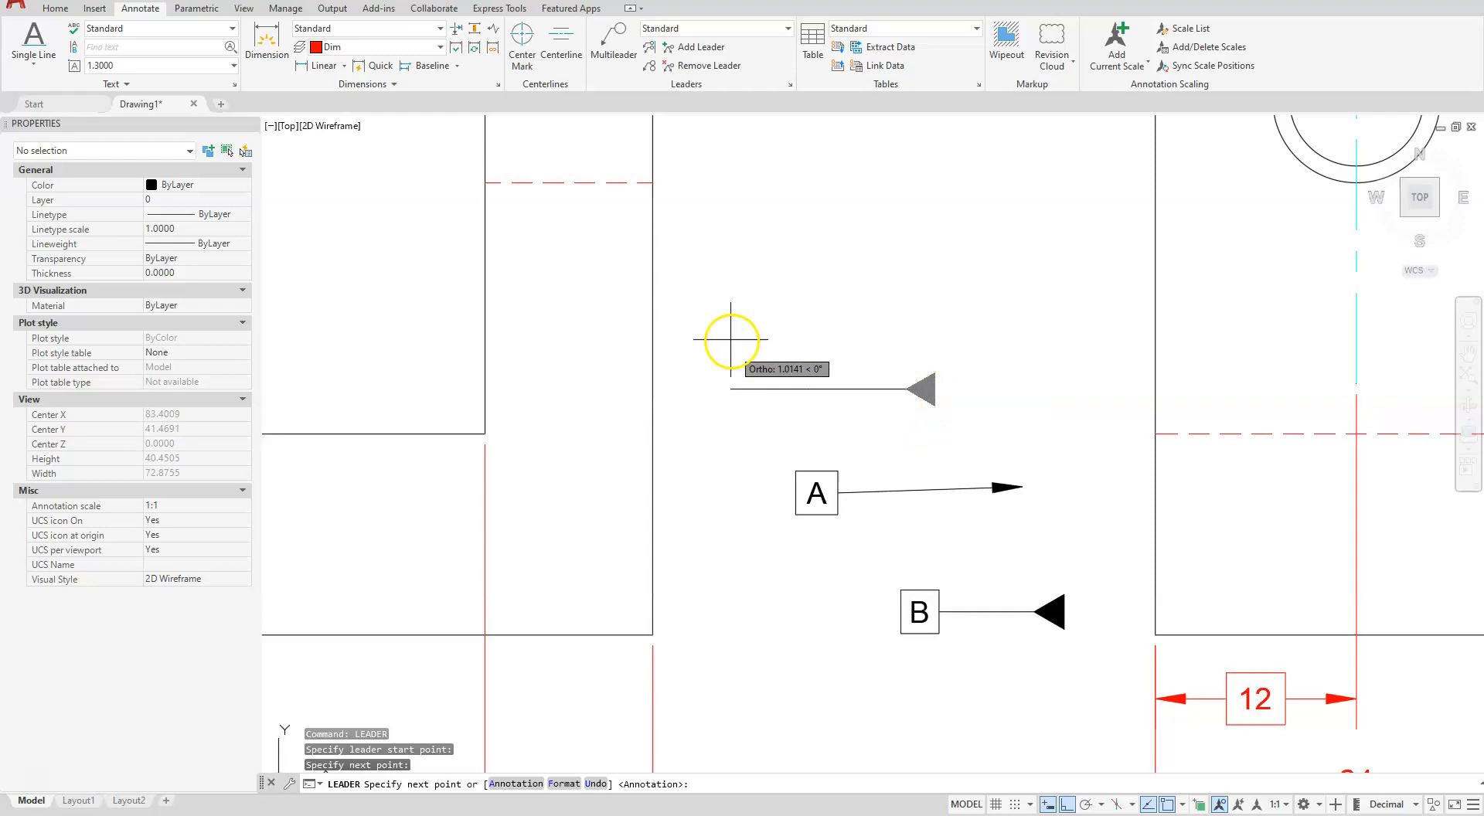
right_click(751, 292)
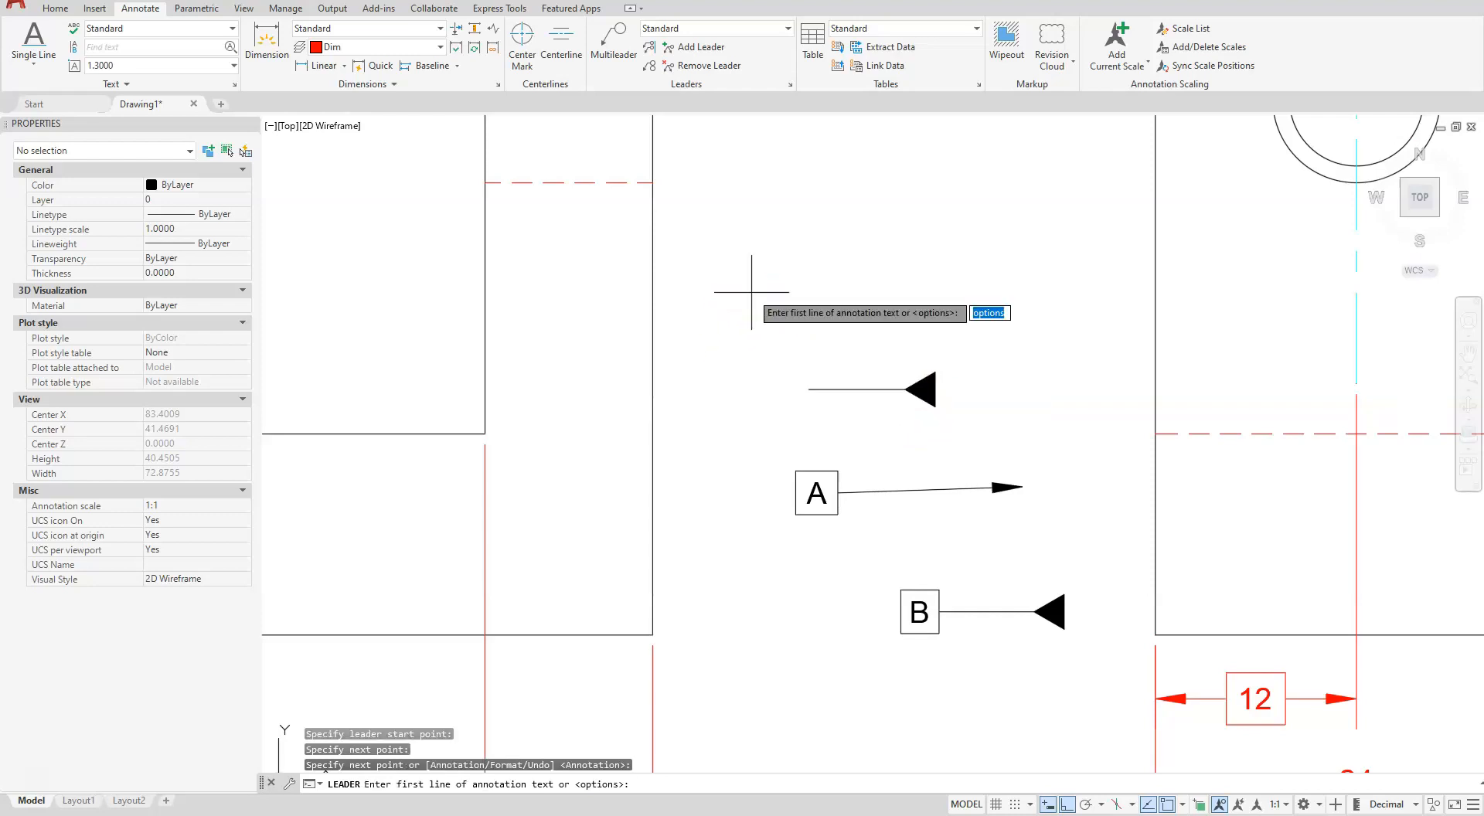
right_click(751, 292)
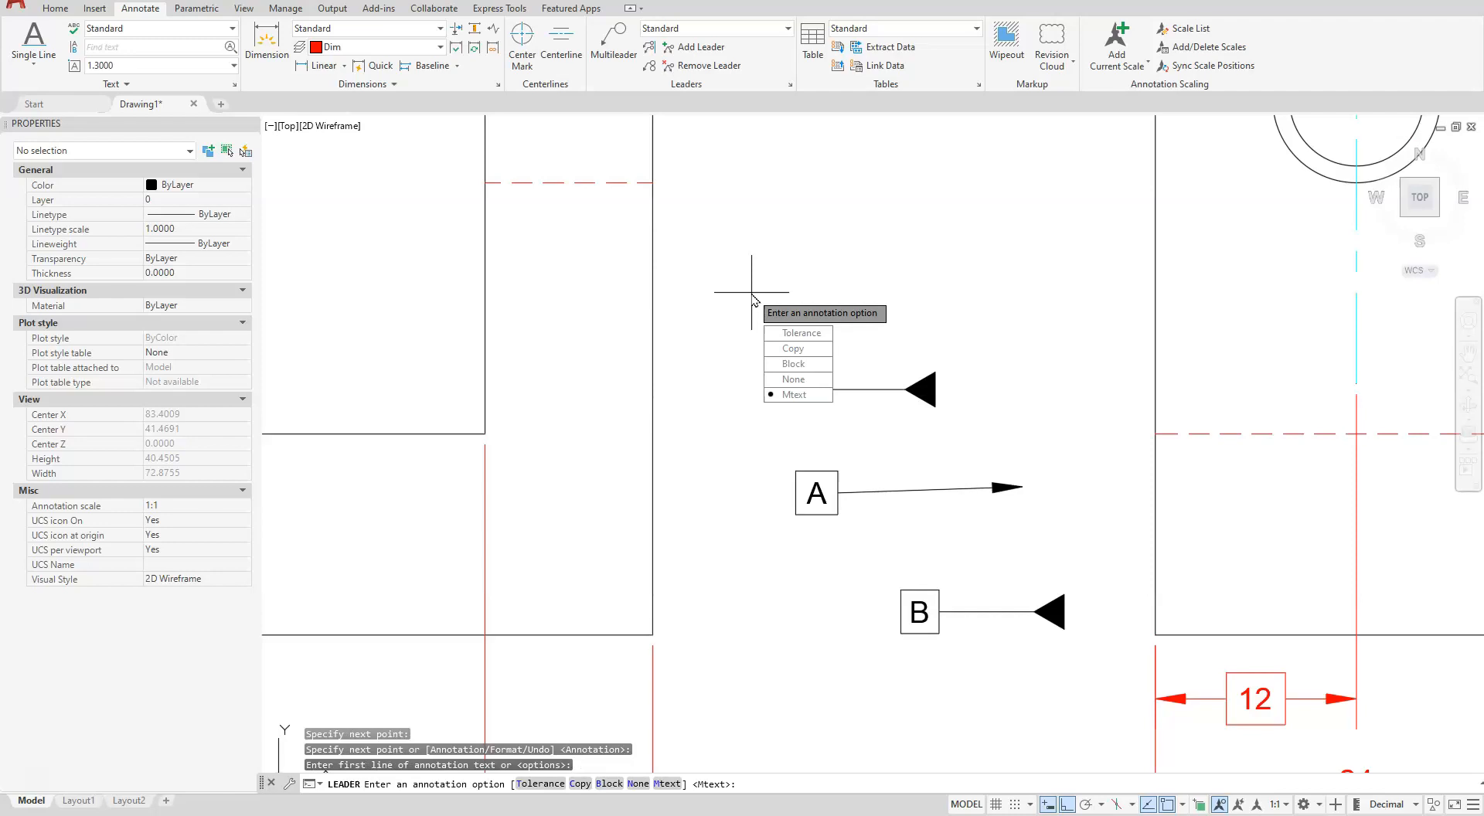
left_click(817, 398)
key("Escape")
key("Escape")
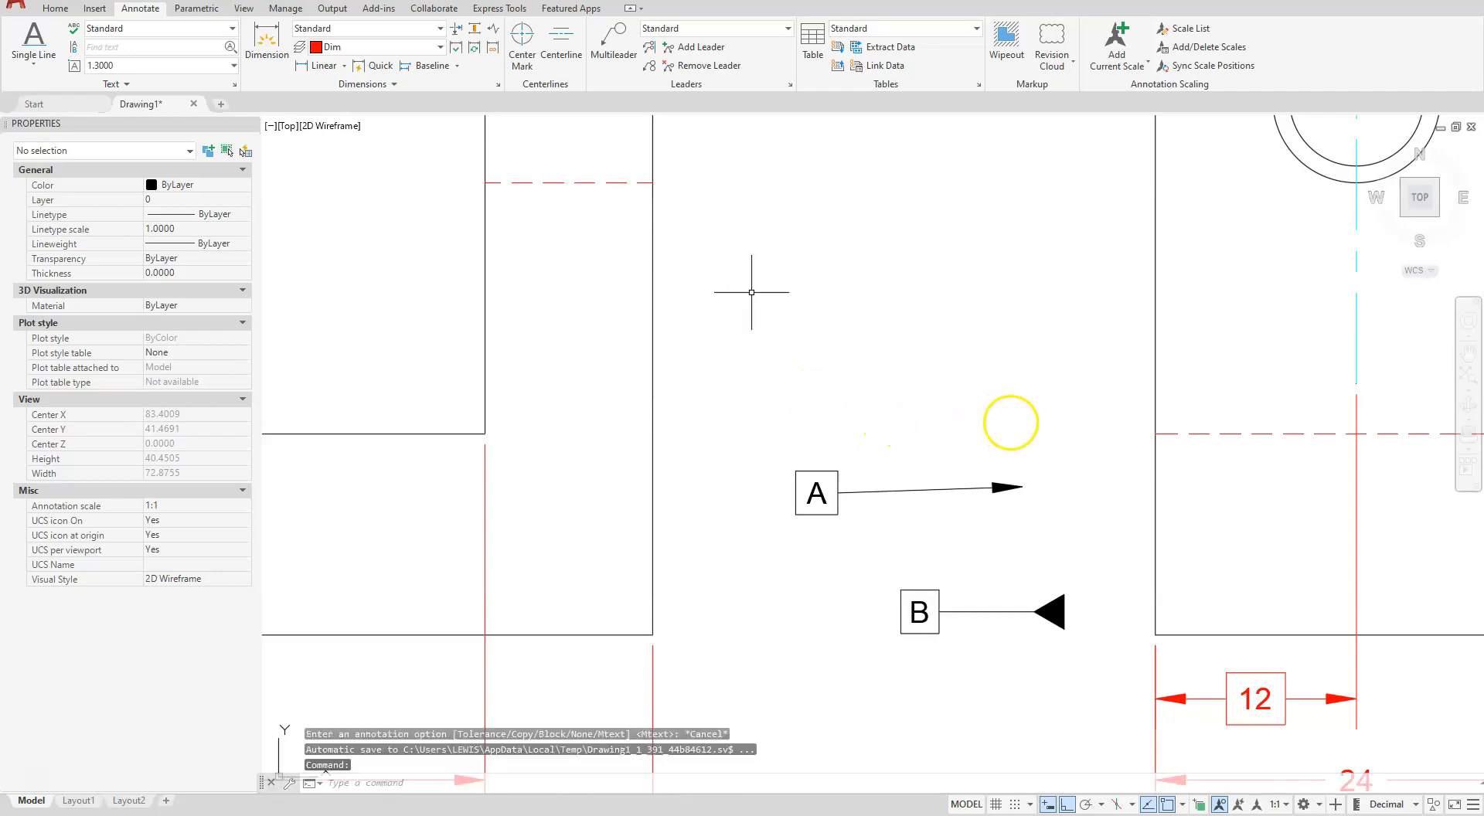
Delete the A datum frame together with its arrow leader between the two views.
left_click(1022, 415)
left_click(747, 533)
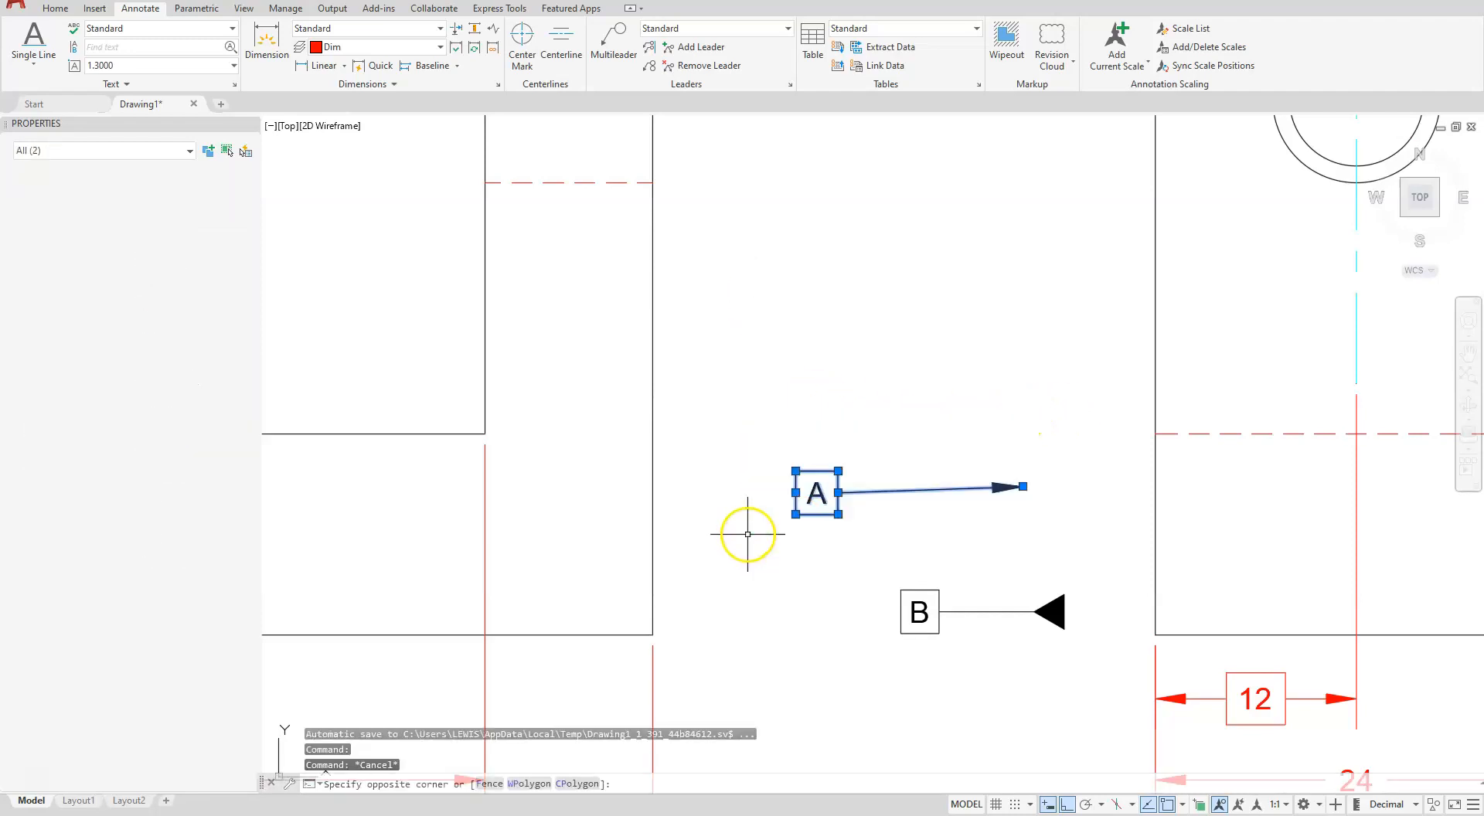
key("Delete")
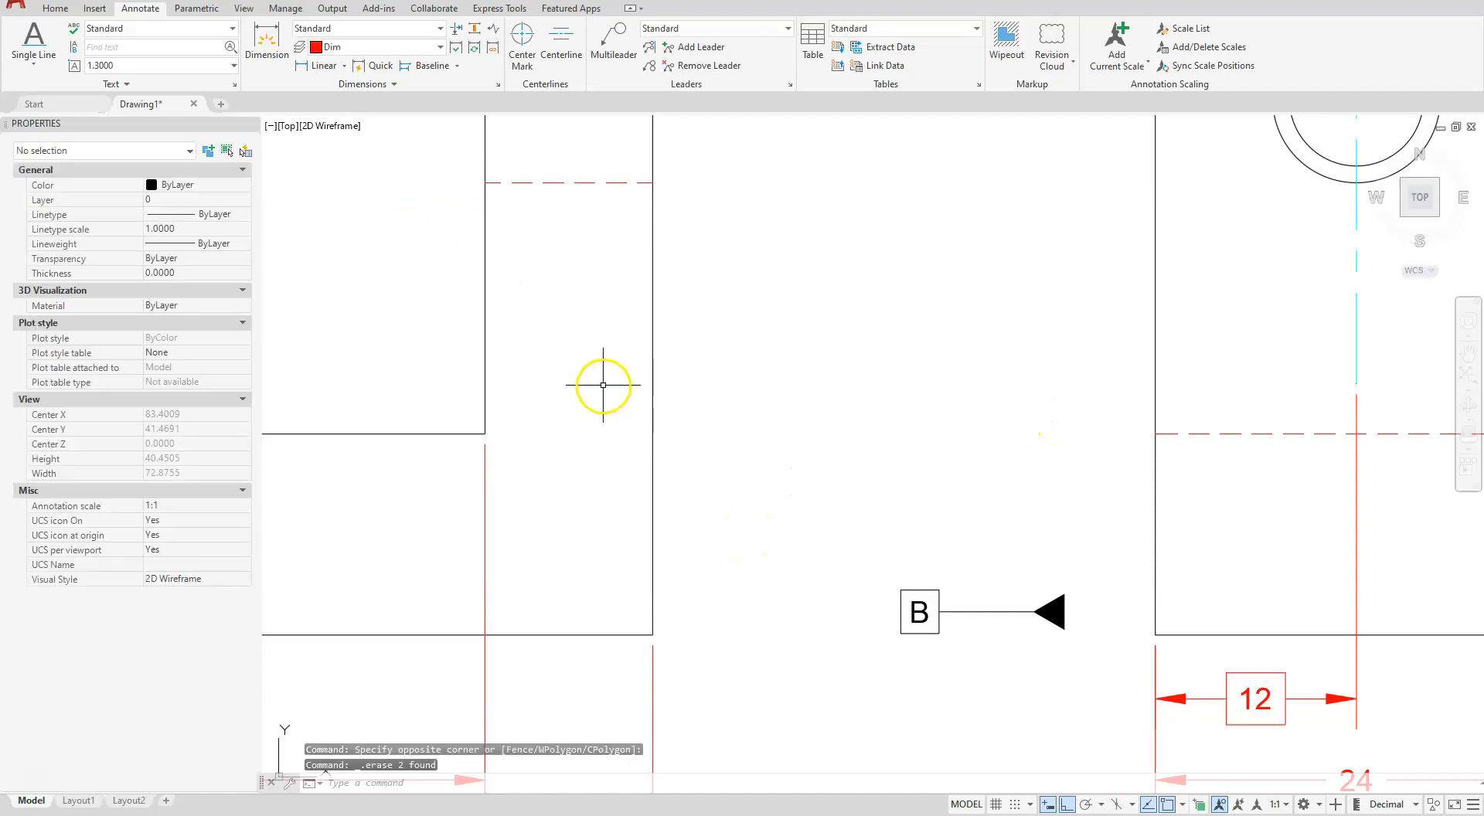
Move the B datum label so its triangle tip sits on the left extension line of the side view's 24 dimension, in line with its arrow.
left_click(862, 550)
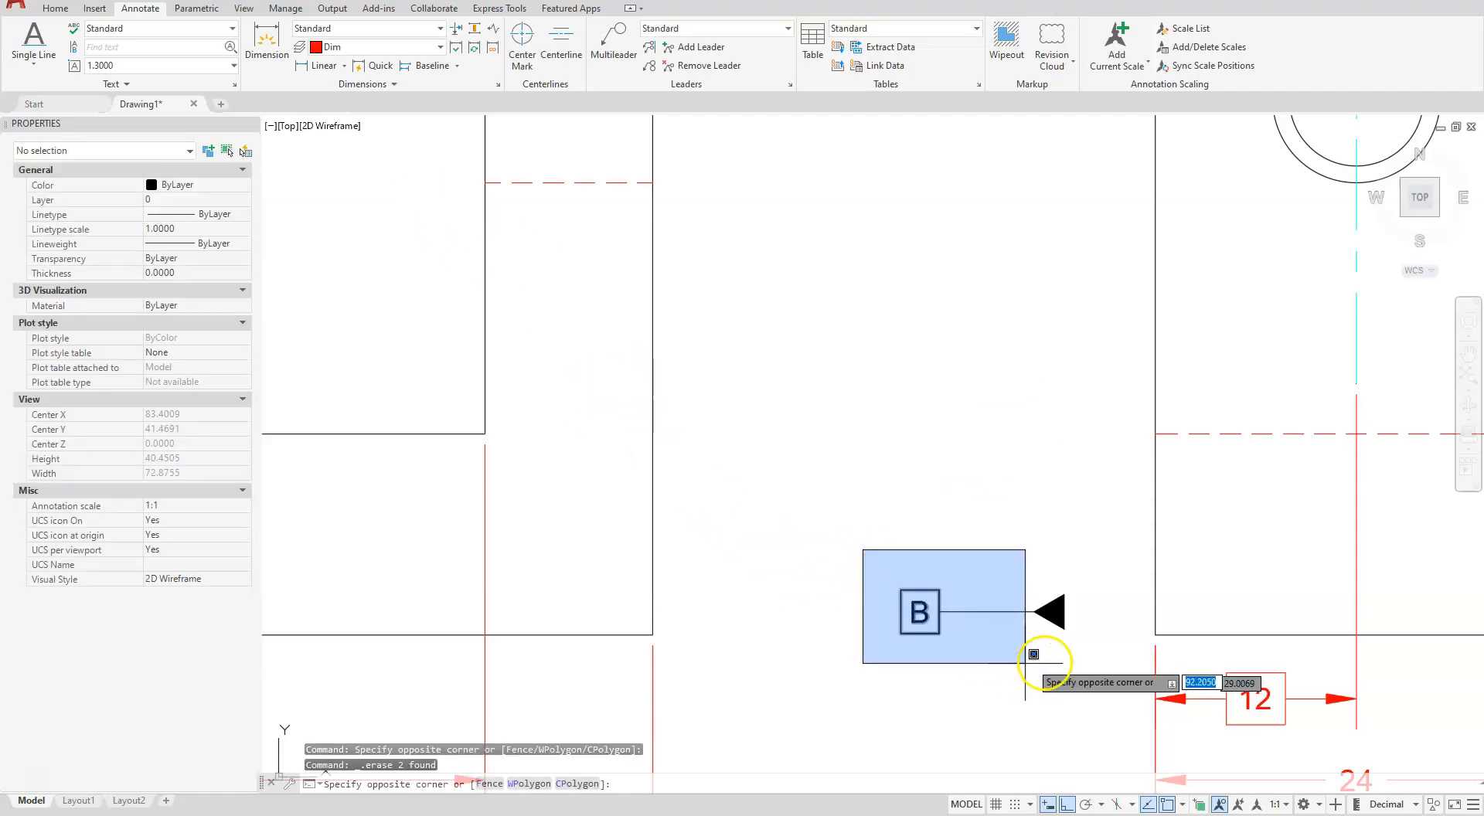
left_click(1070, 653)
scroll(1051, 541, "down", 4)
scroll(1045, 526, "up", 5)
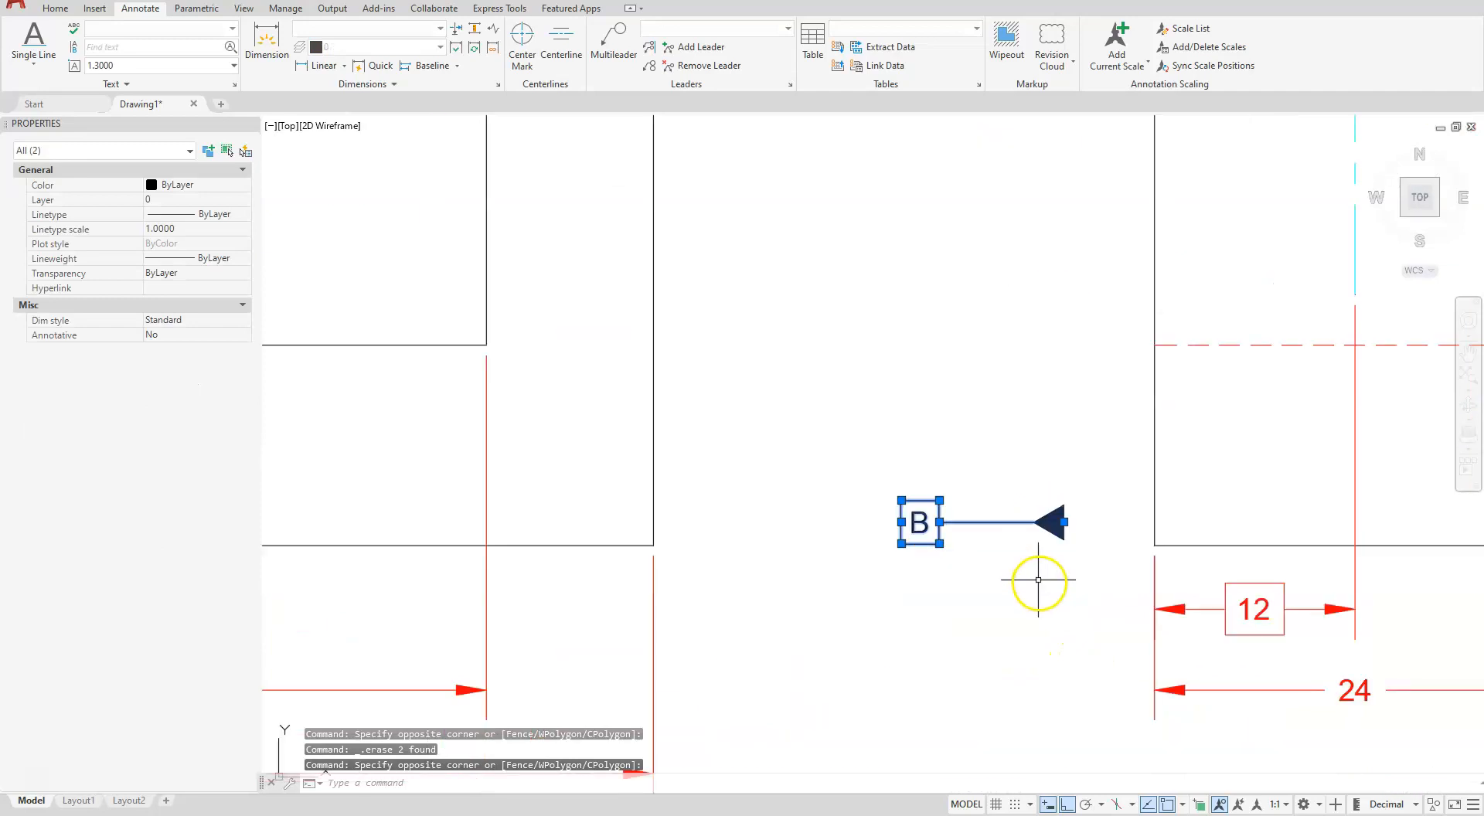
left_click(1064, 522)
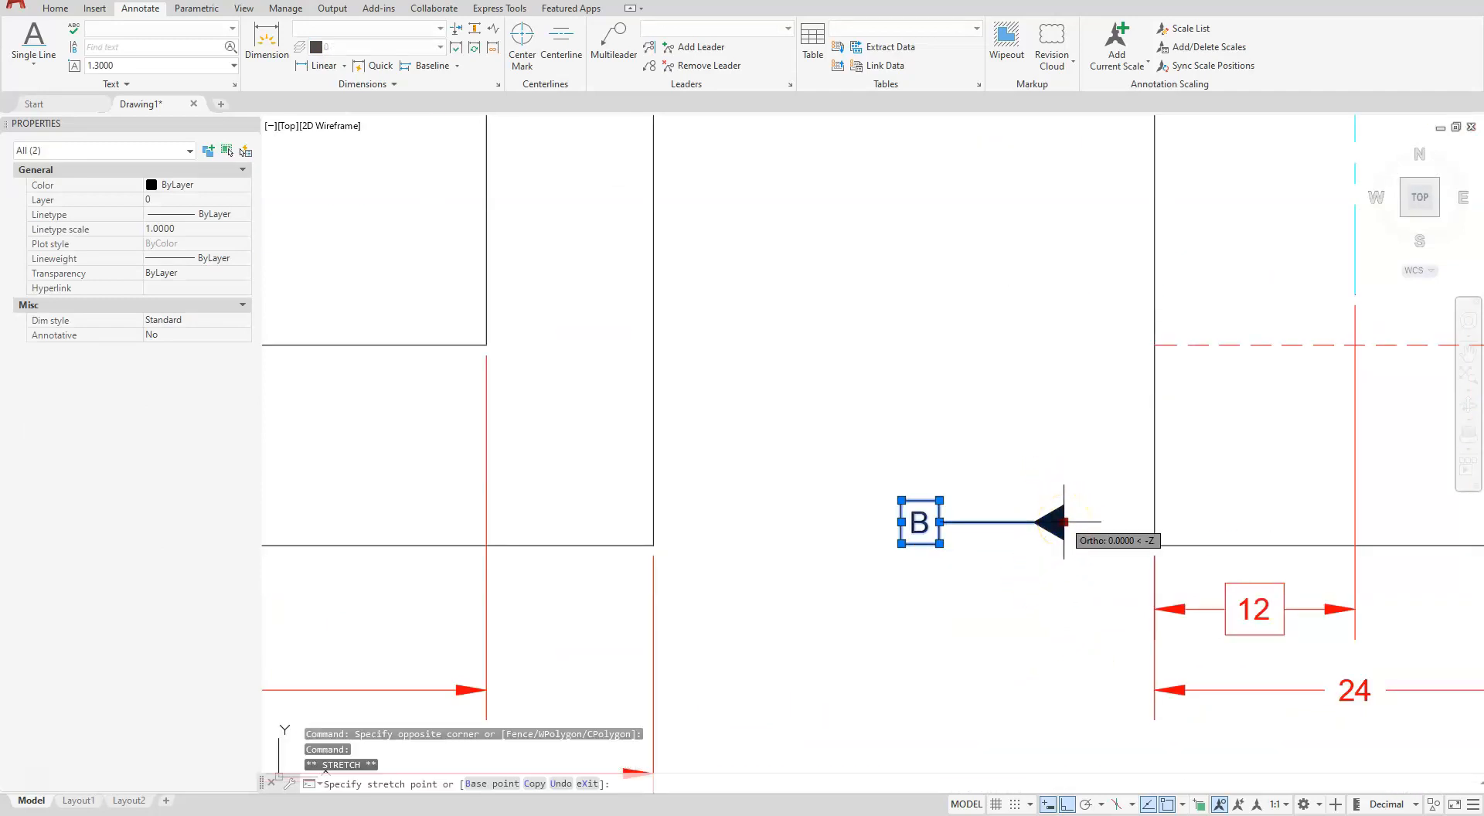
key("space")
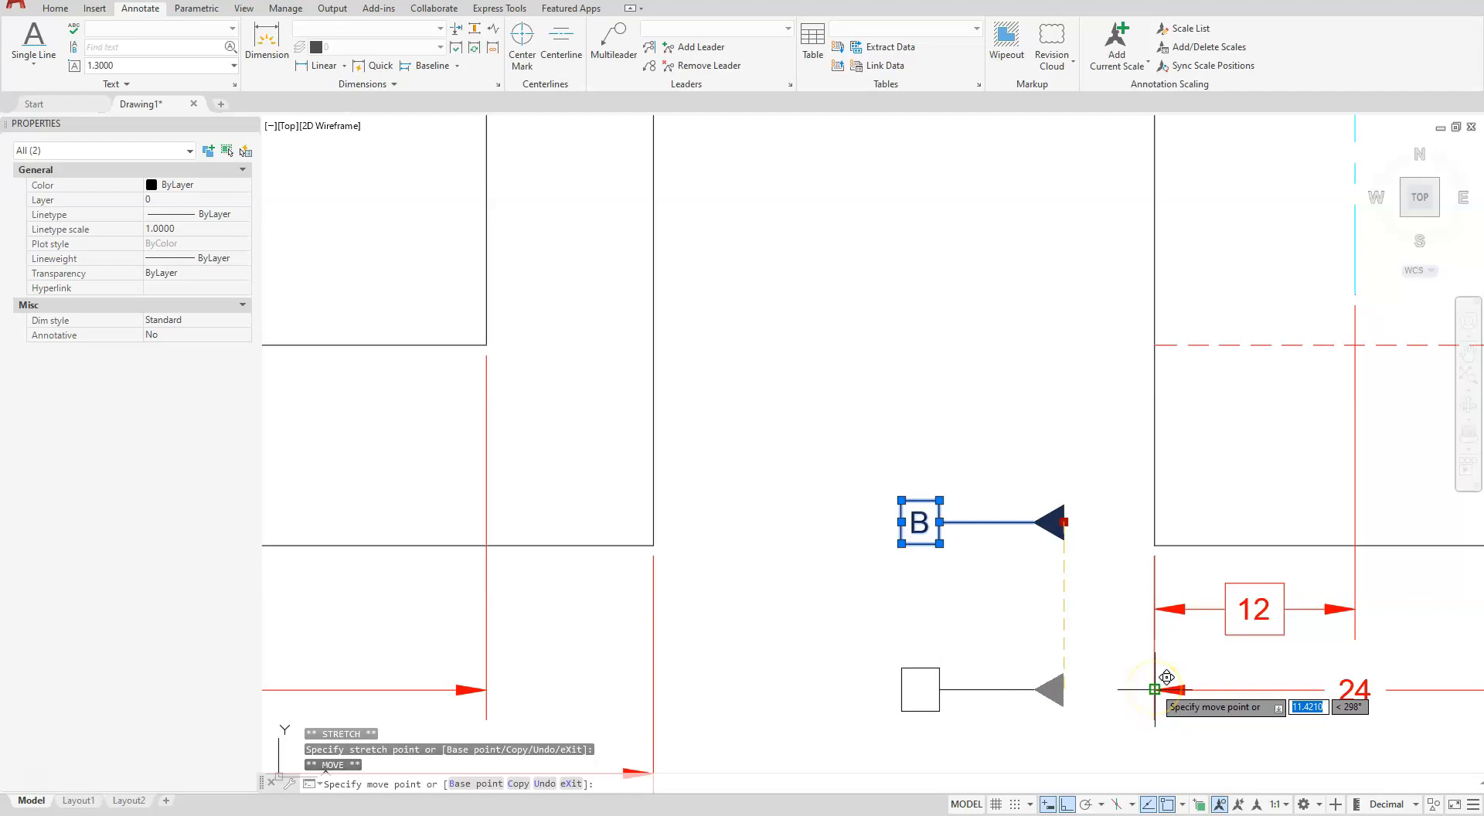
left_click(1166, 677)
key("Escape")
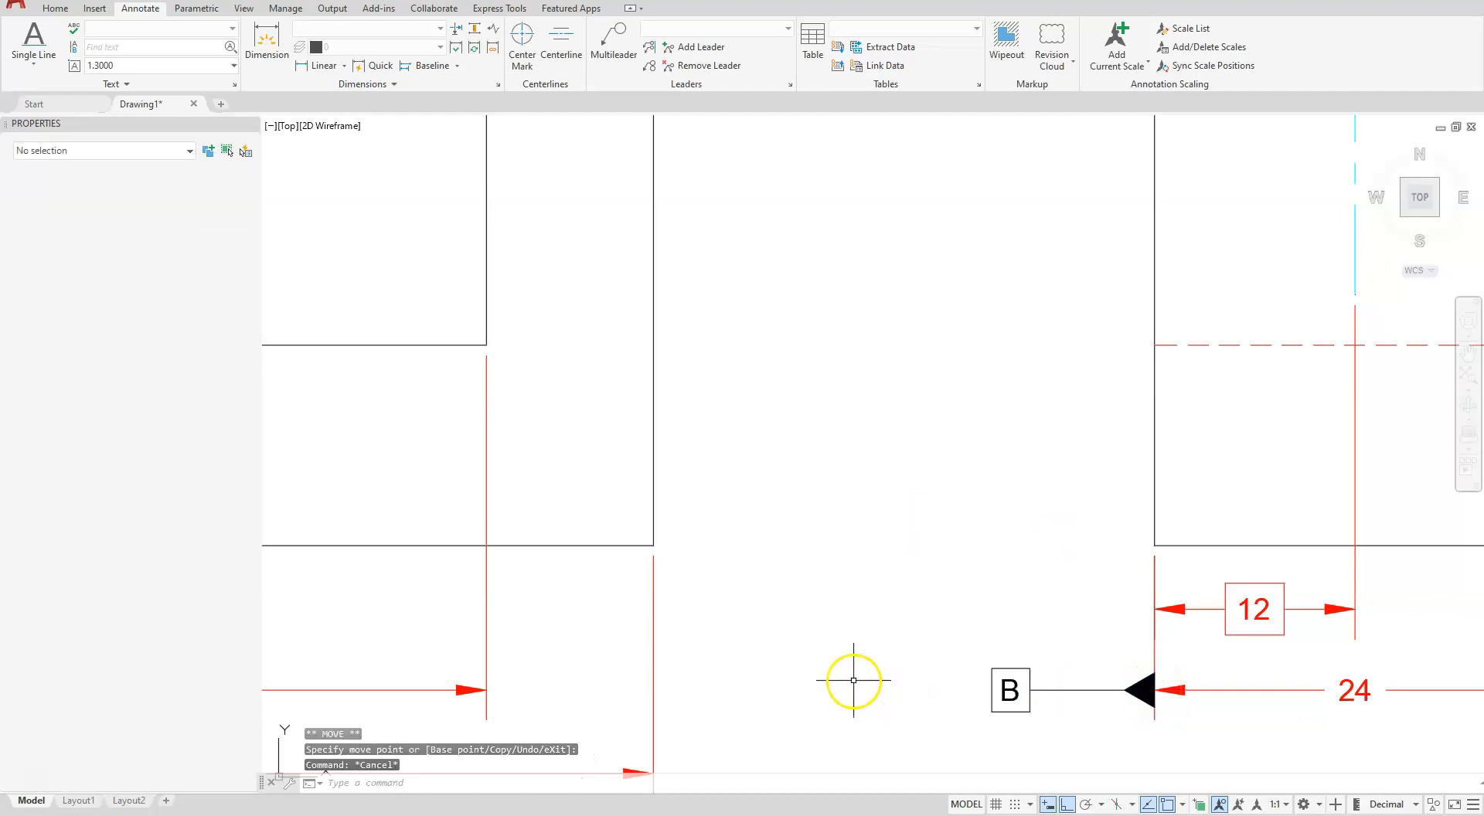
key("Escape")
Draw a vertical quick leader below the lower extension line of the front view's 12 dimension and annotate it with A as Datum 1.
middle_click_drag(882, 564, 1482, 448)
scroll(1422, 463, "down", 3)
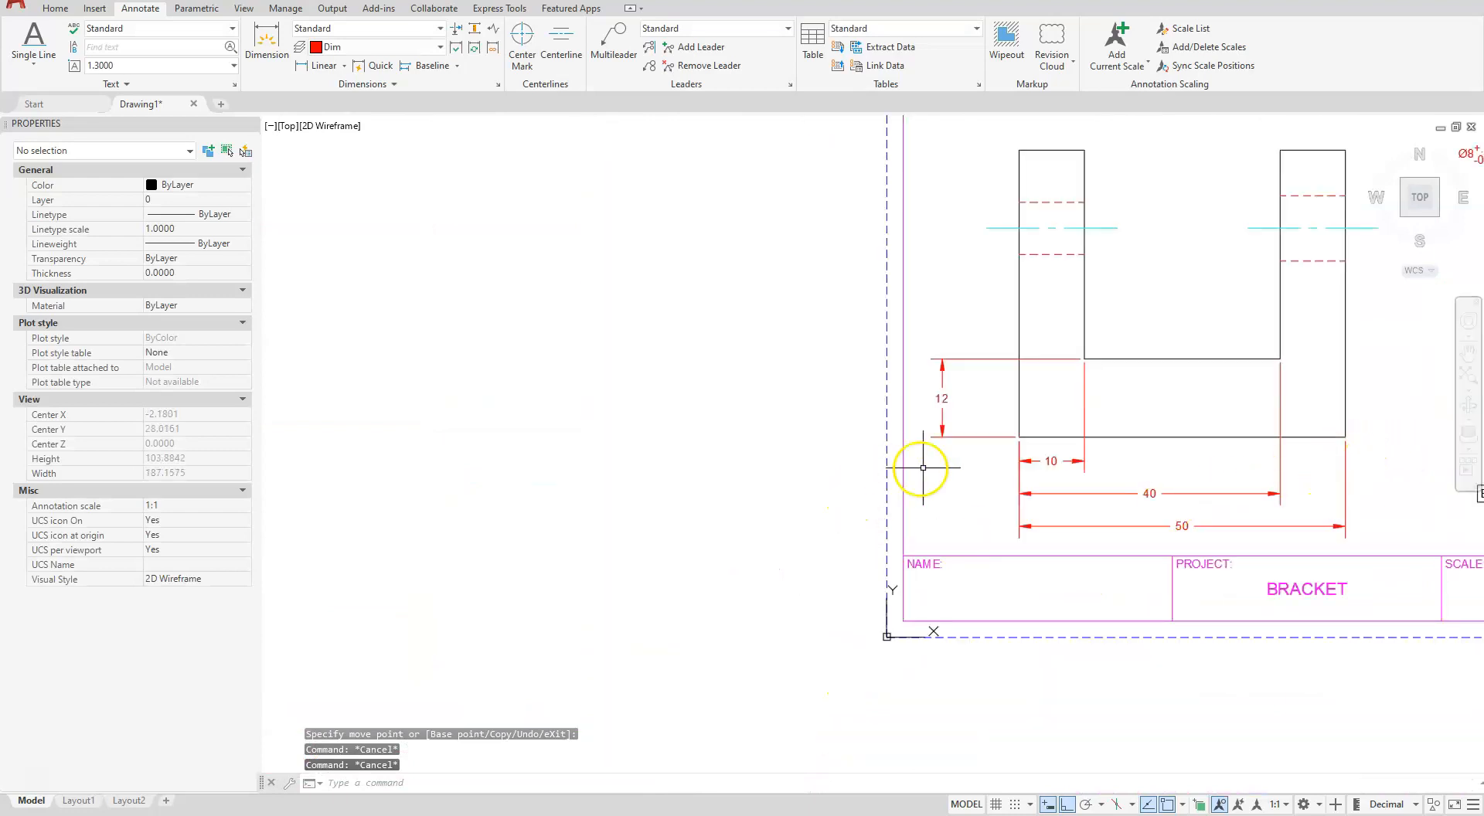
scroll(967, 445, "up", 2)
scroll(968, 446, "up", 2)
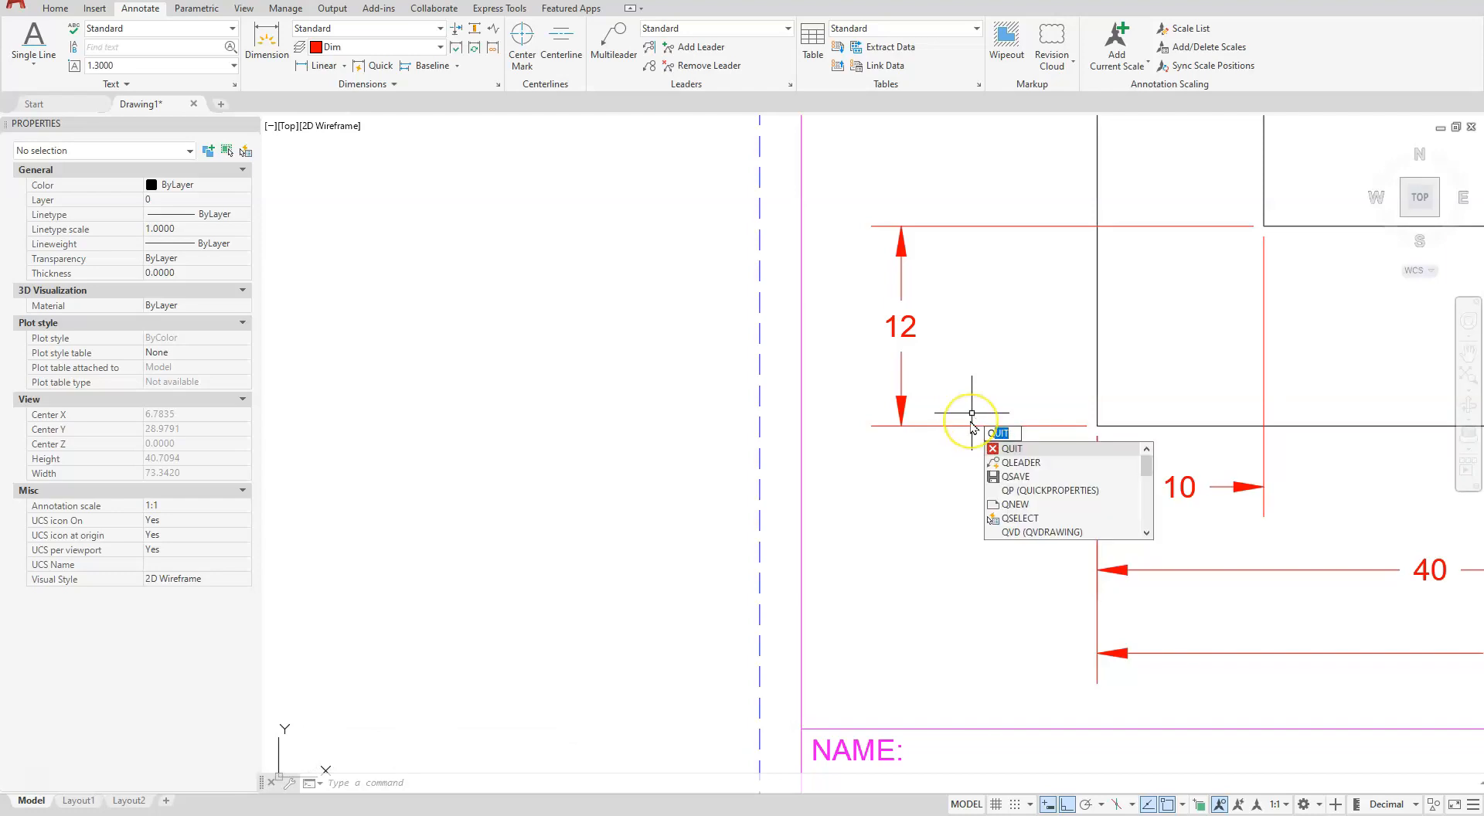
type("EADER")
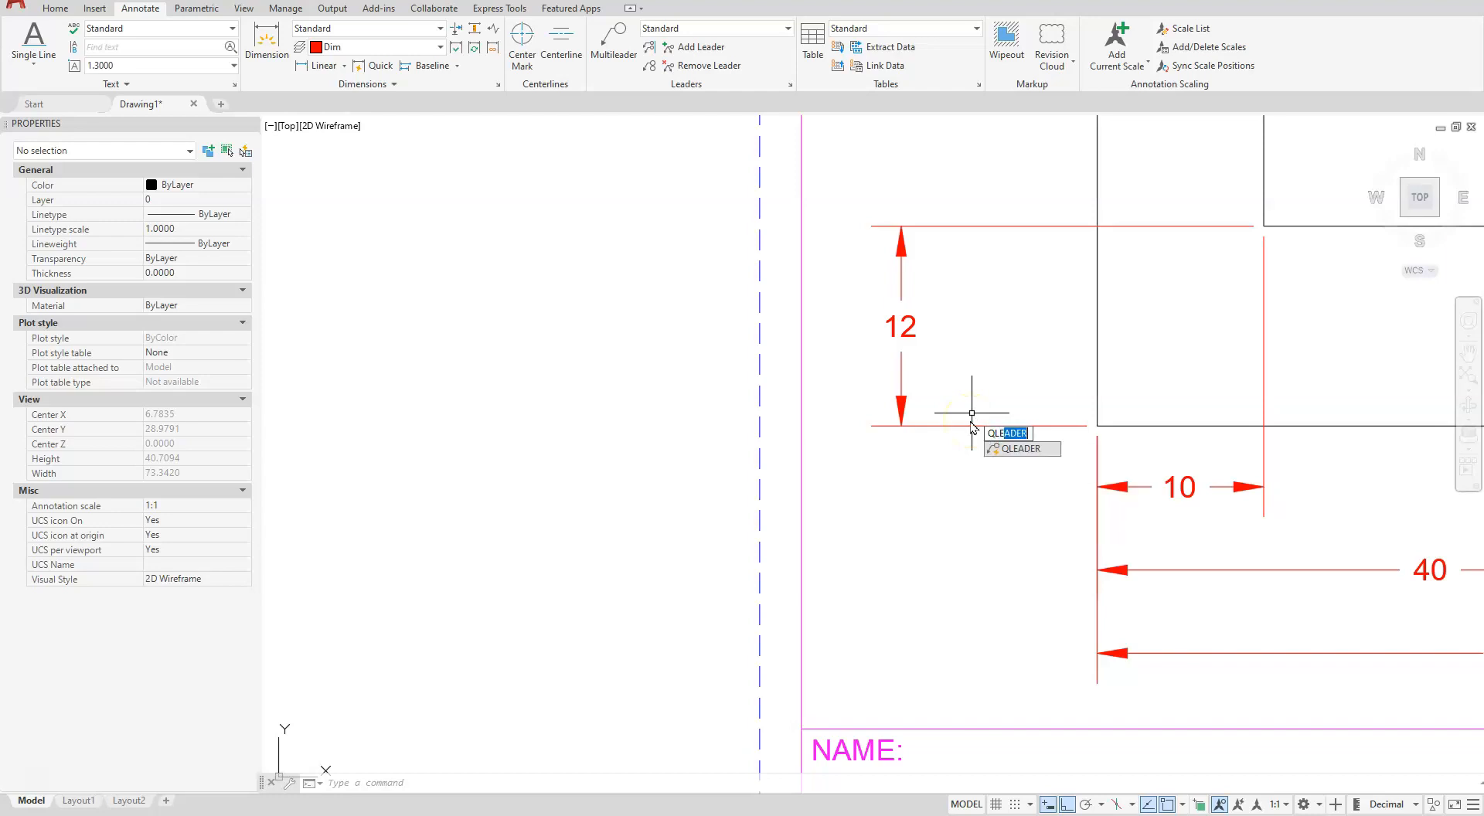
left_click(1005, 454)
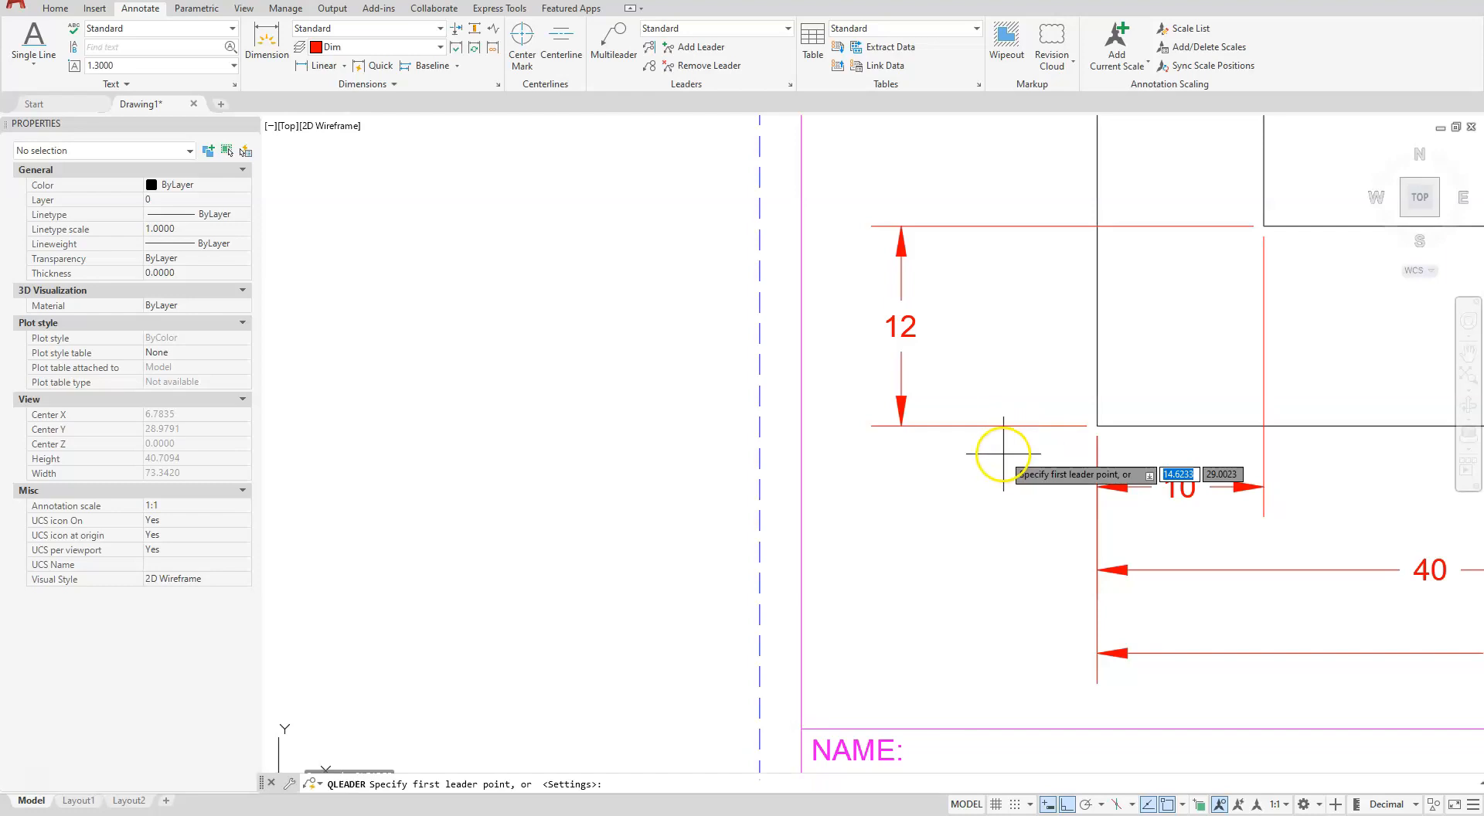
left_click(985, 467)
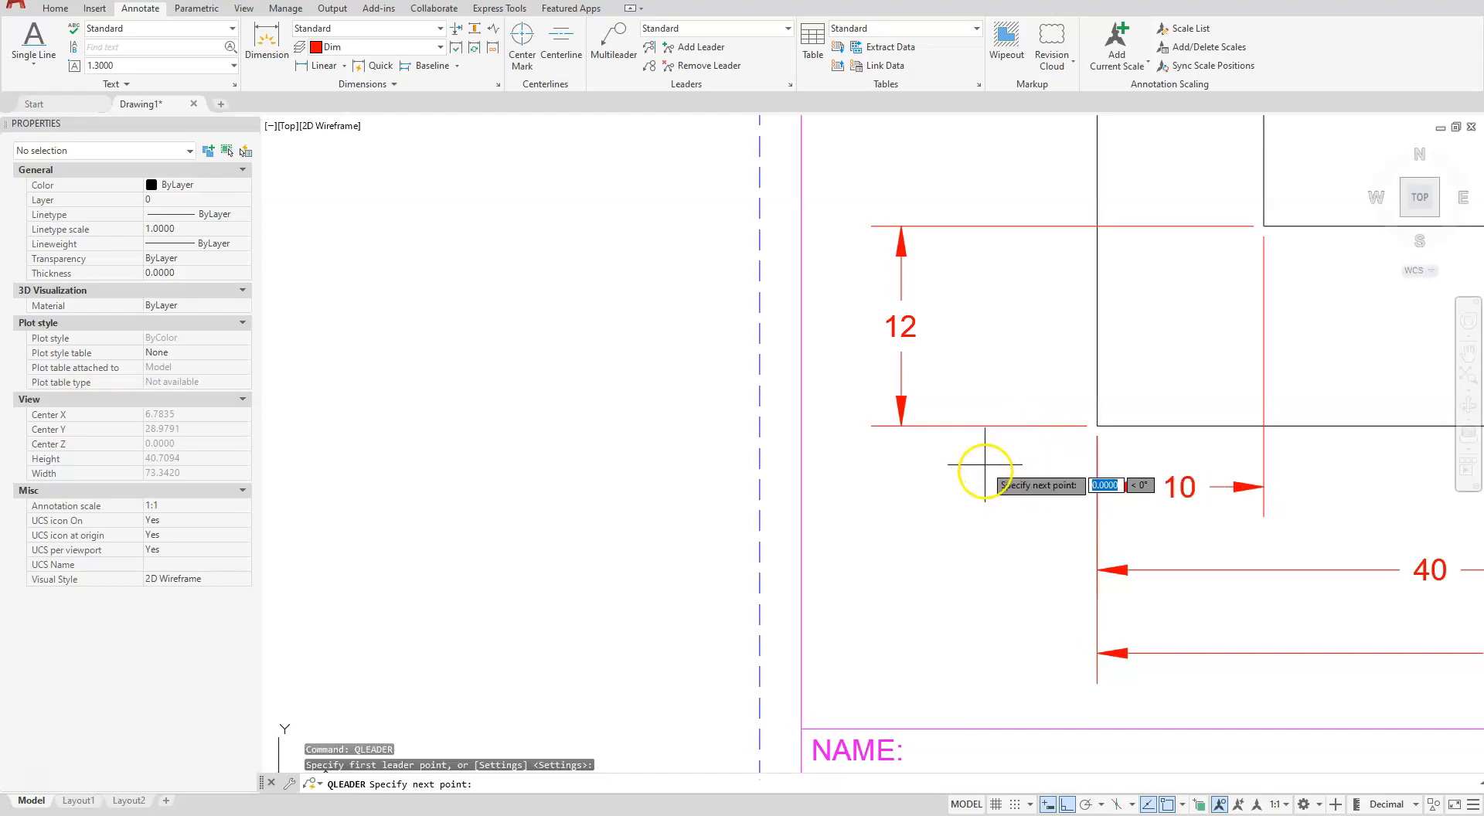
left_click(986, 572)
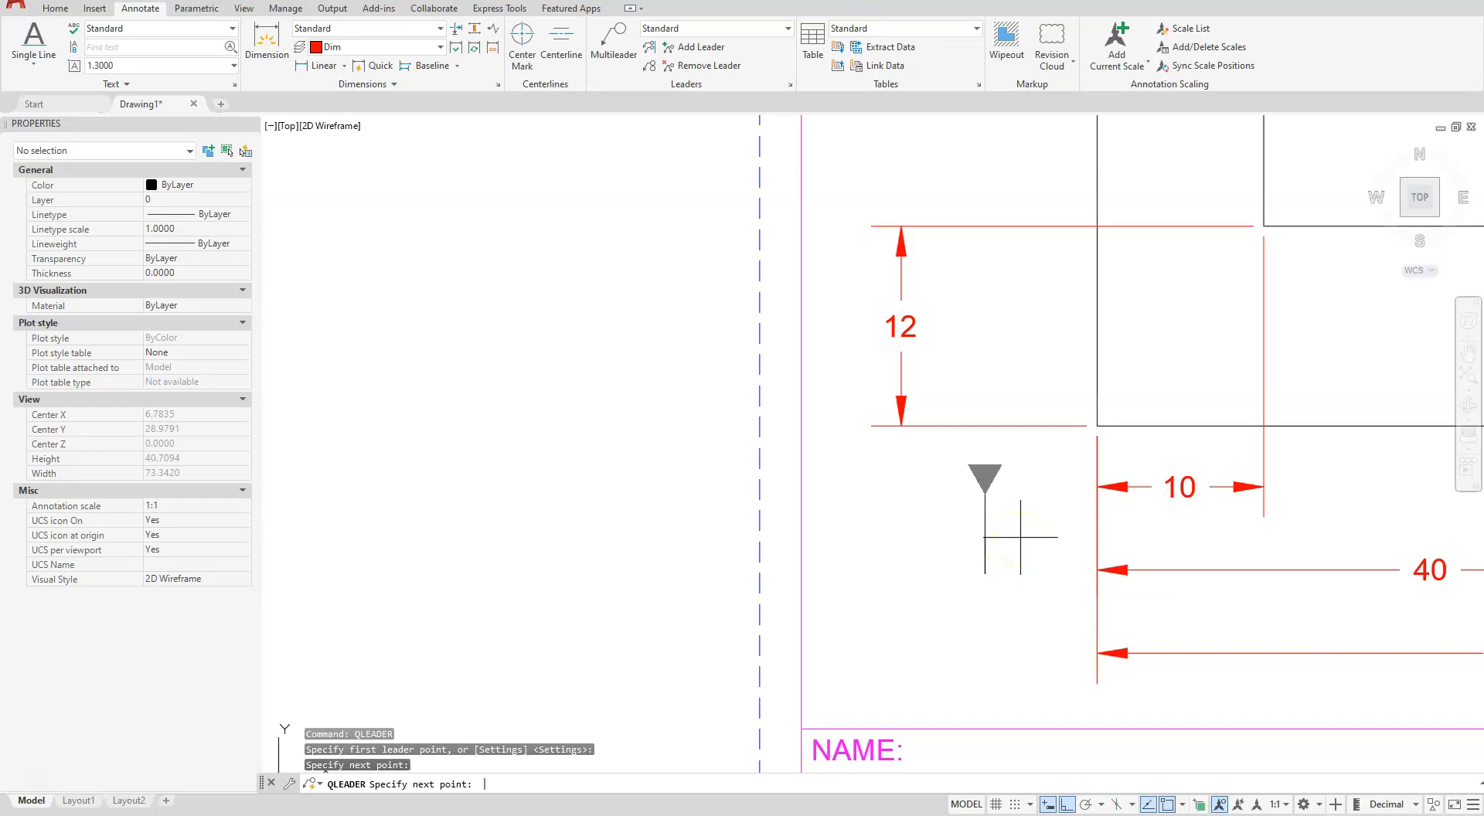
key("Return")
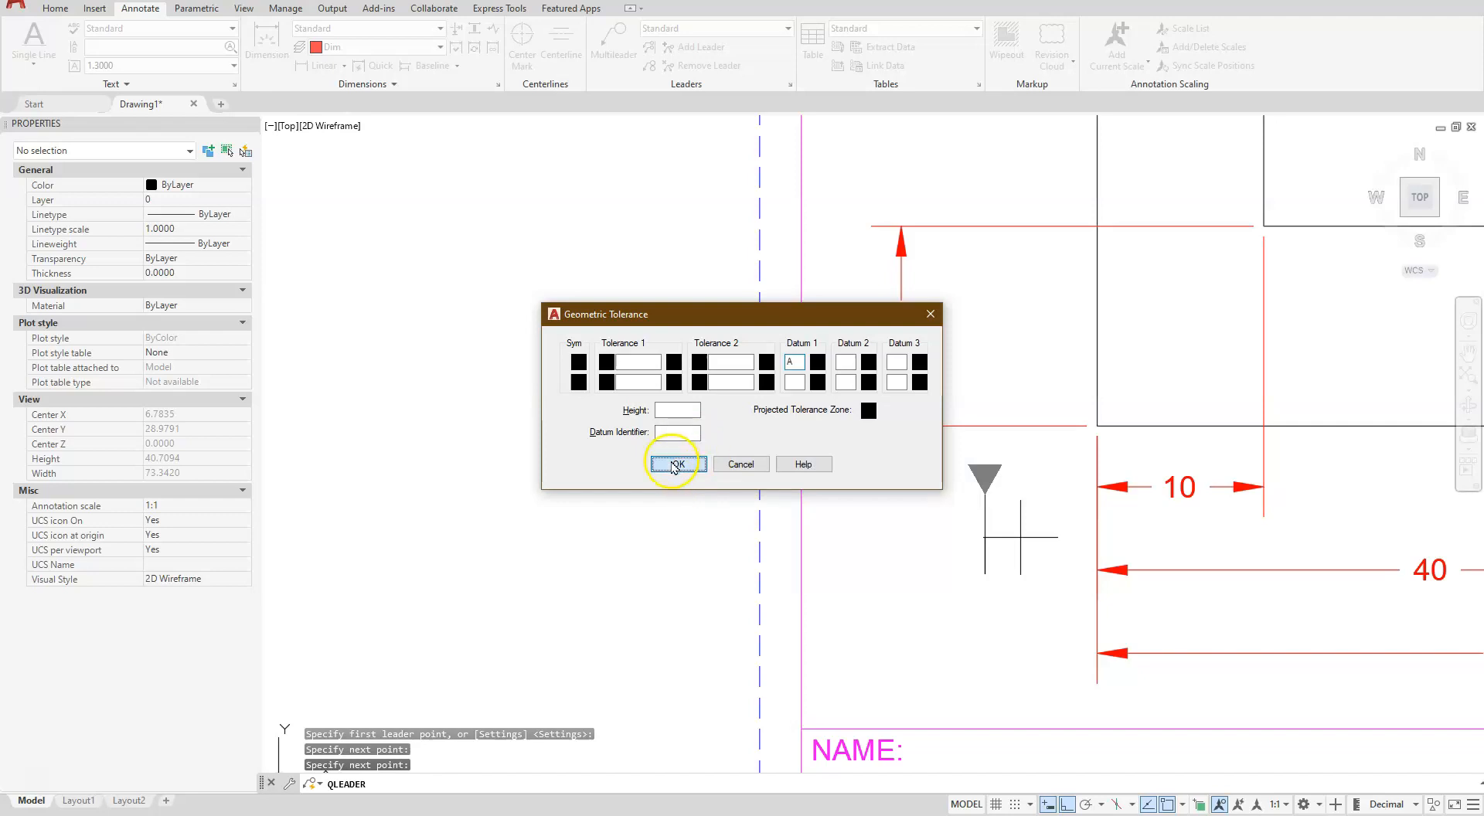
left_click(676, 464)
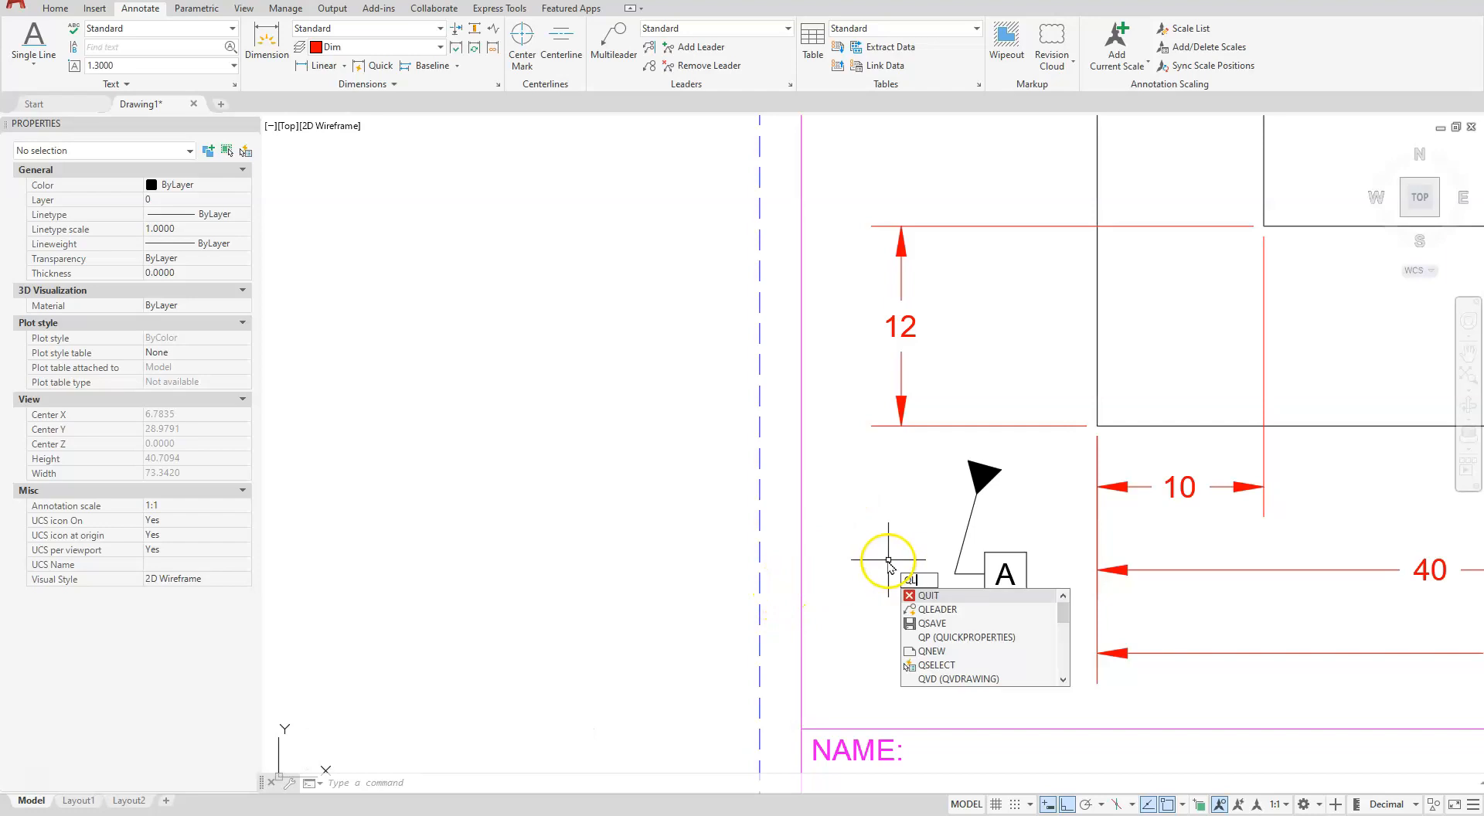
Set the quick leader's annotation type to None so that it draws only the leader line and datum triangle.
key("Return")
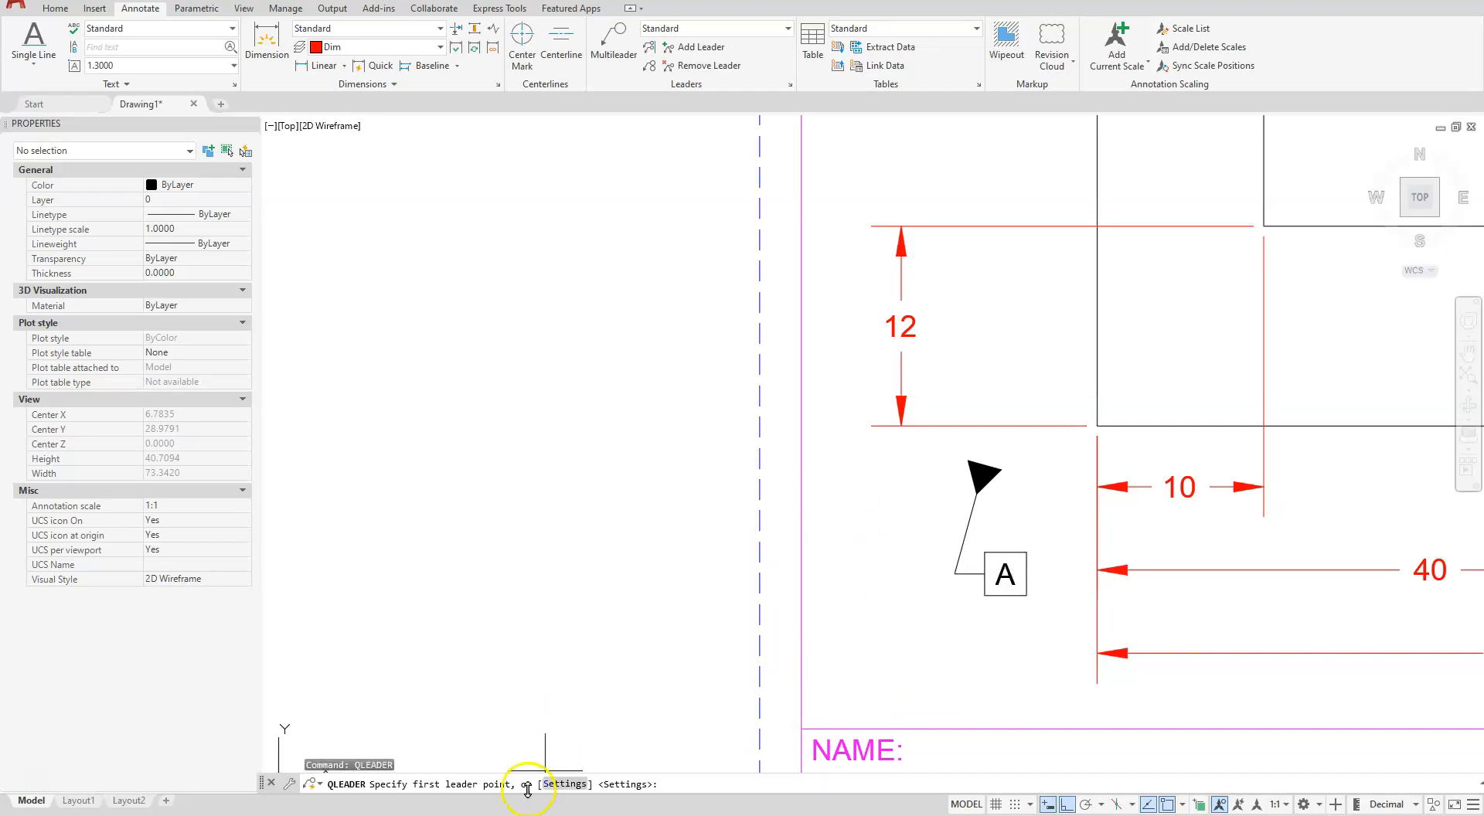
type("s")
key("Return")
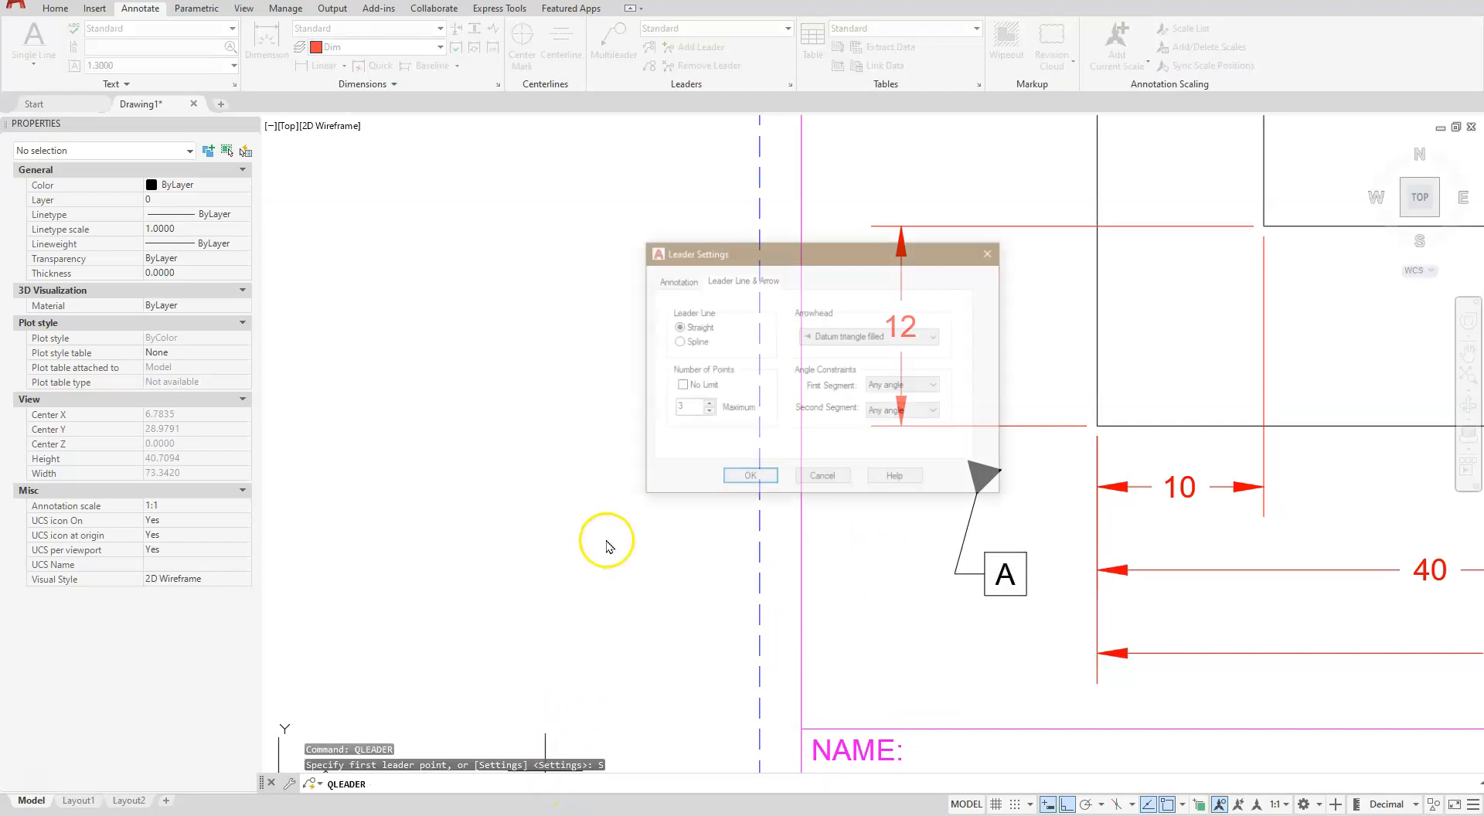
left_click(662, 281)
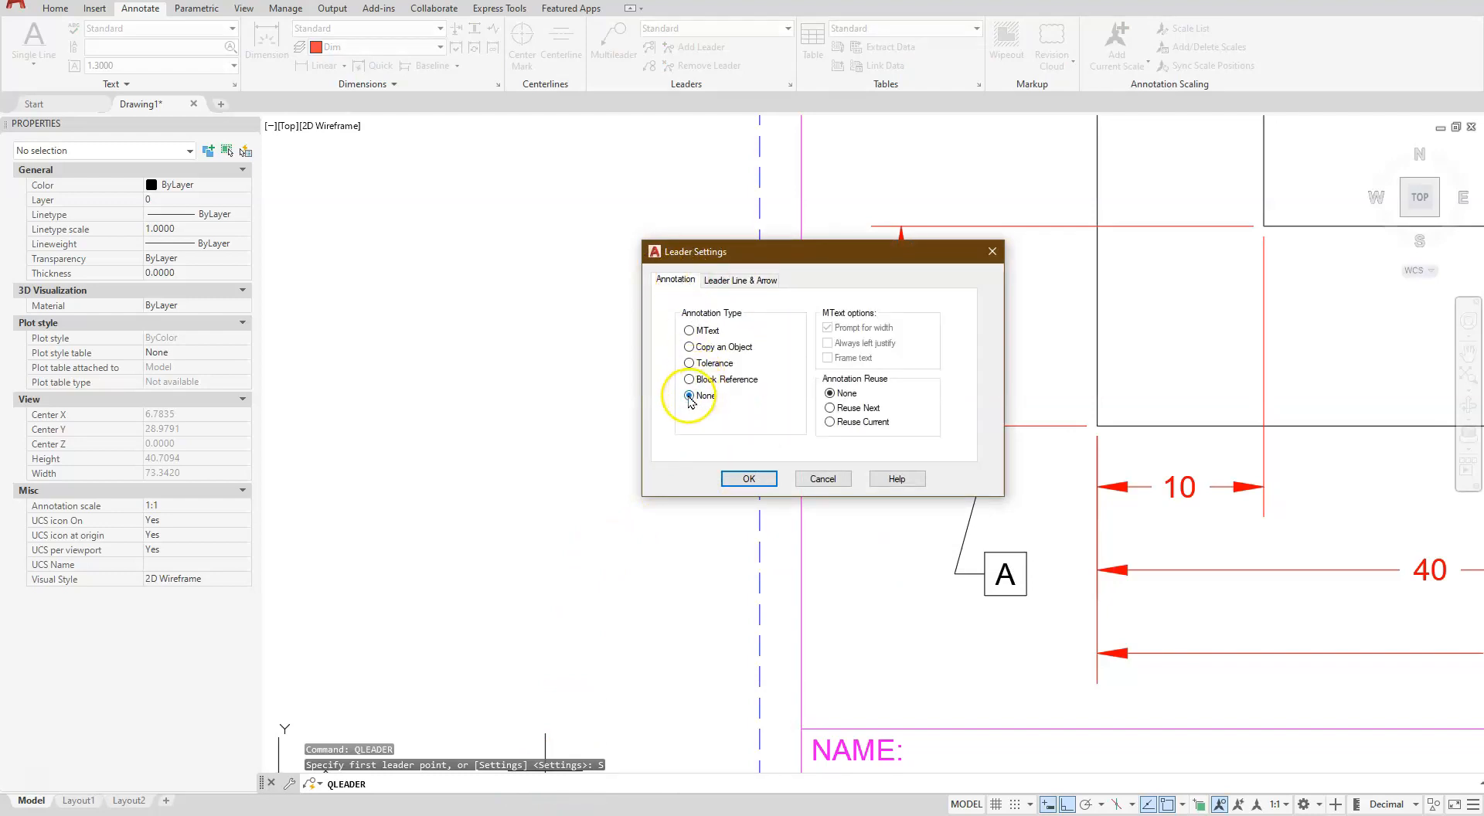
left_click(749, 479)
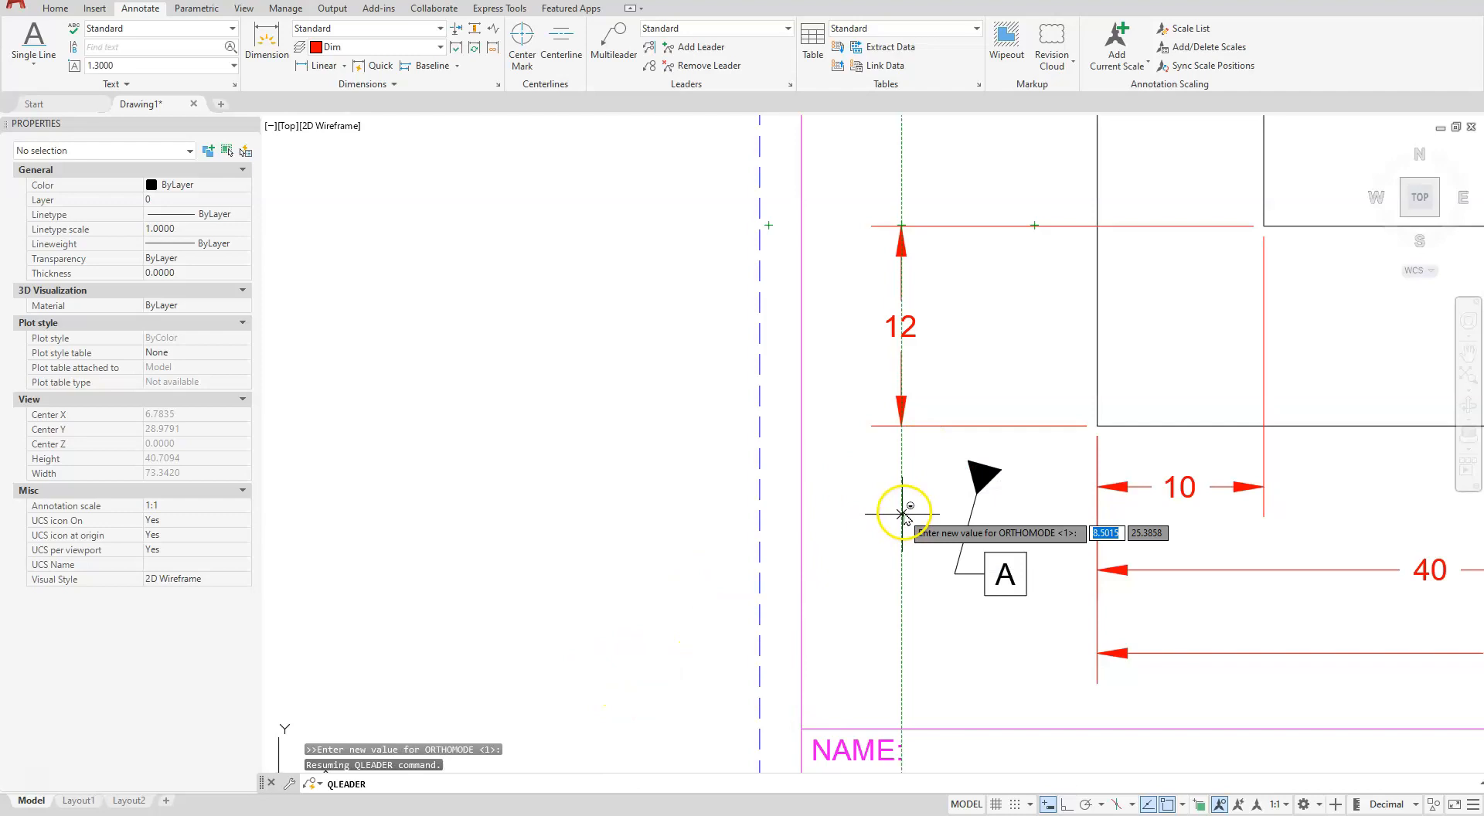
Try a vertical quick leader starting at a nearest point on the lower extension line of the front view's 12 dimension.
right_click(901, 513, "shift")
left_click(949, 464)
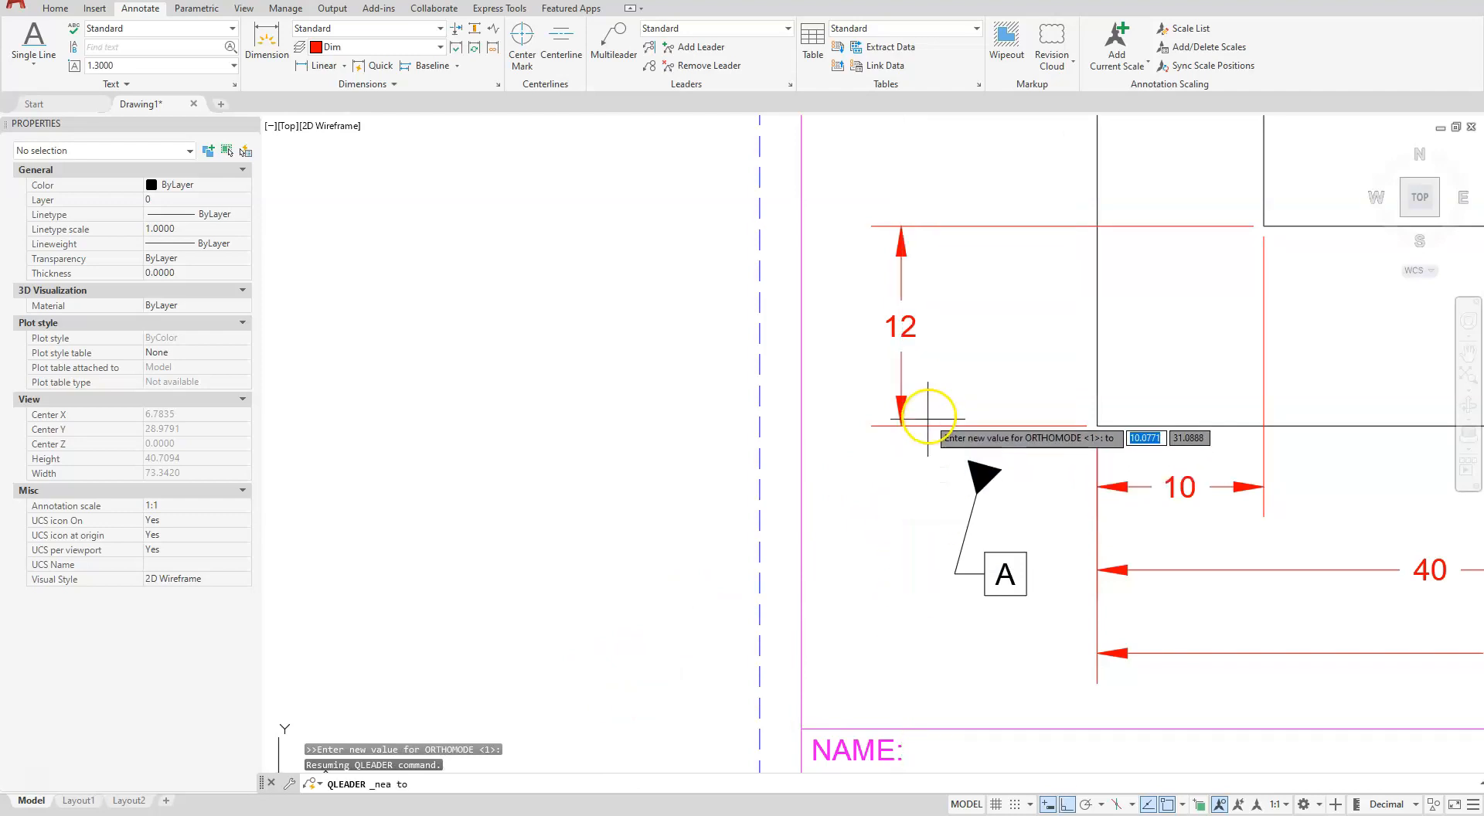
left_click(936, 427)
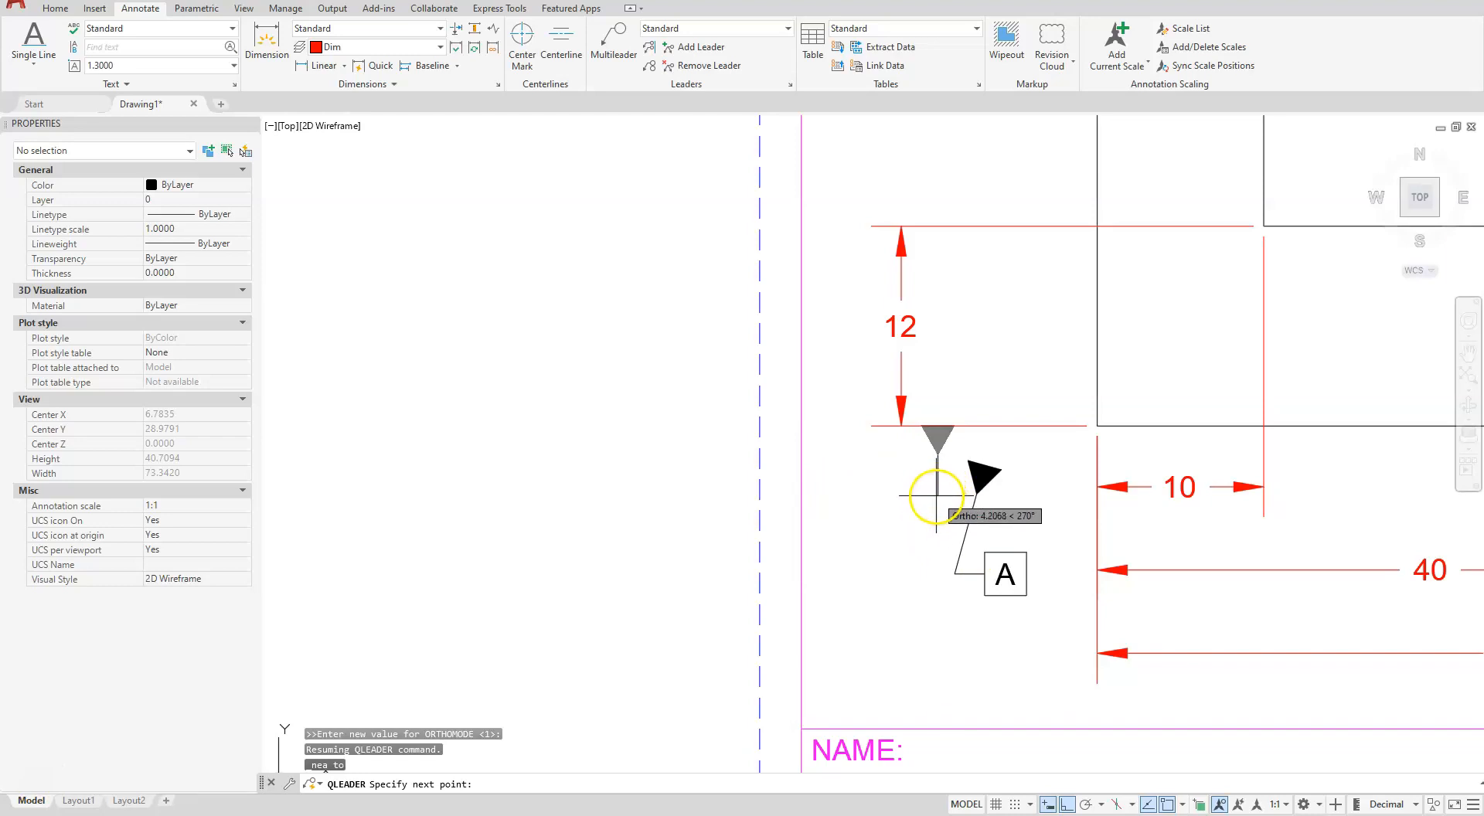
left_click(908, 521)
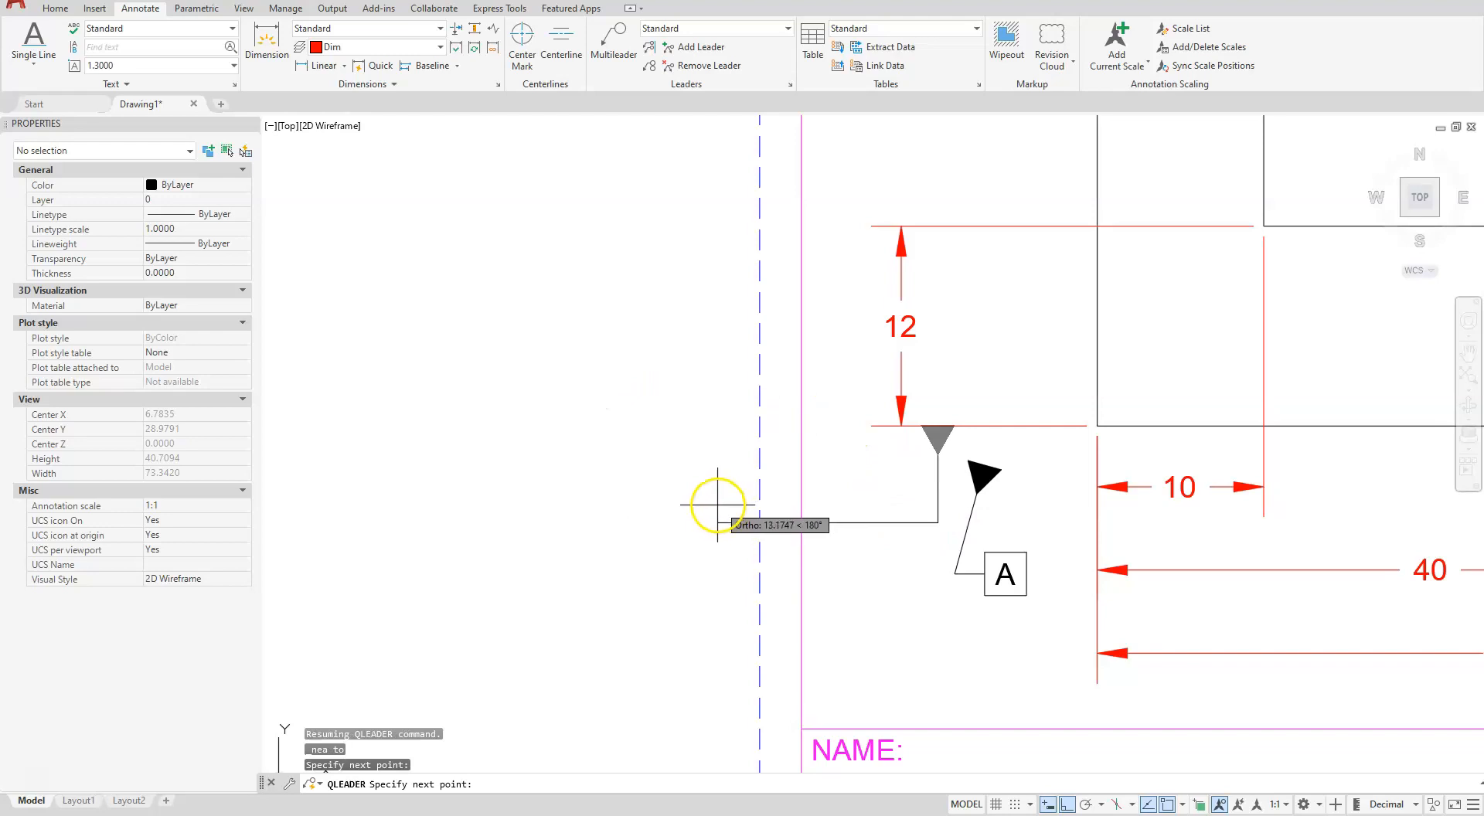
key("Return")
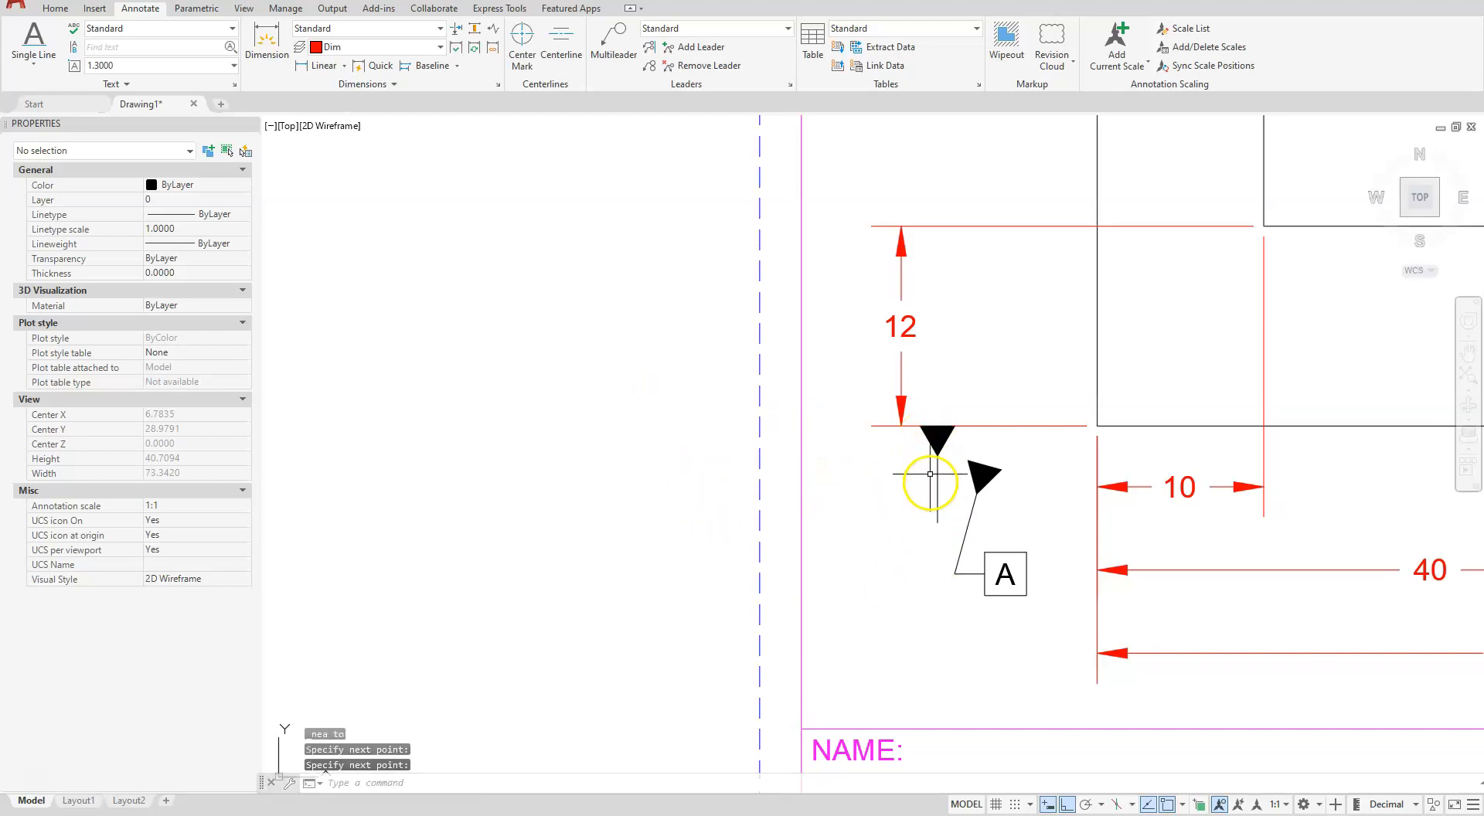
Delete both datum leaders and the A frame below the front view's 12 dimension.
left_click(1021, 455)
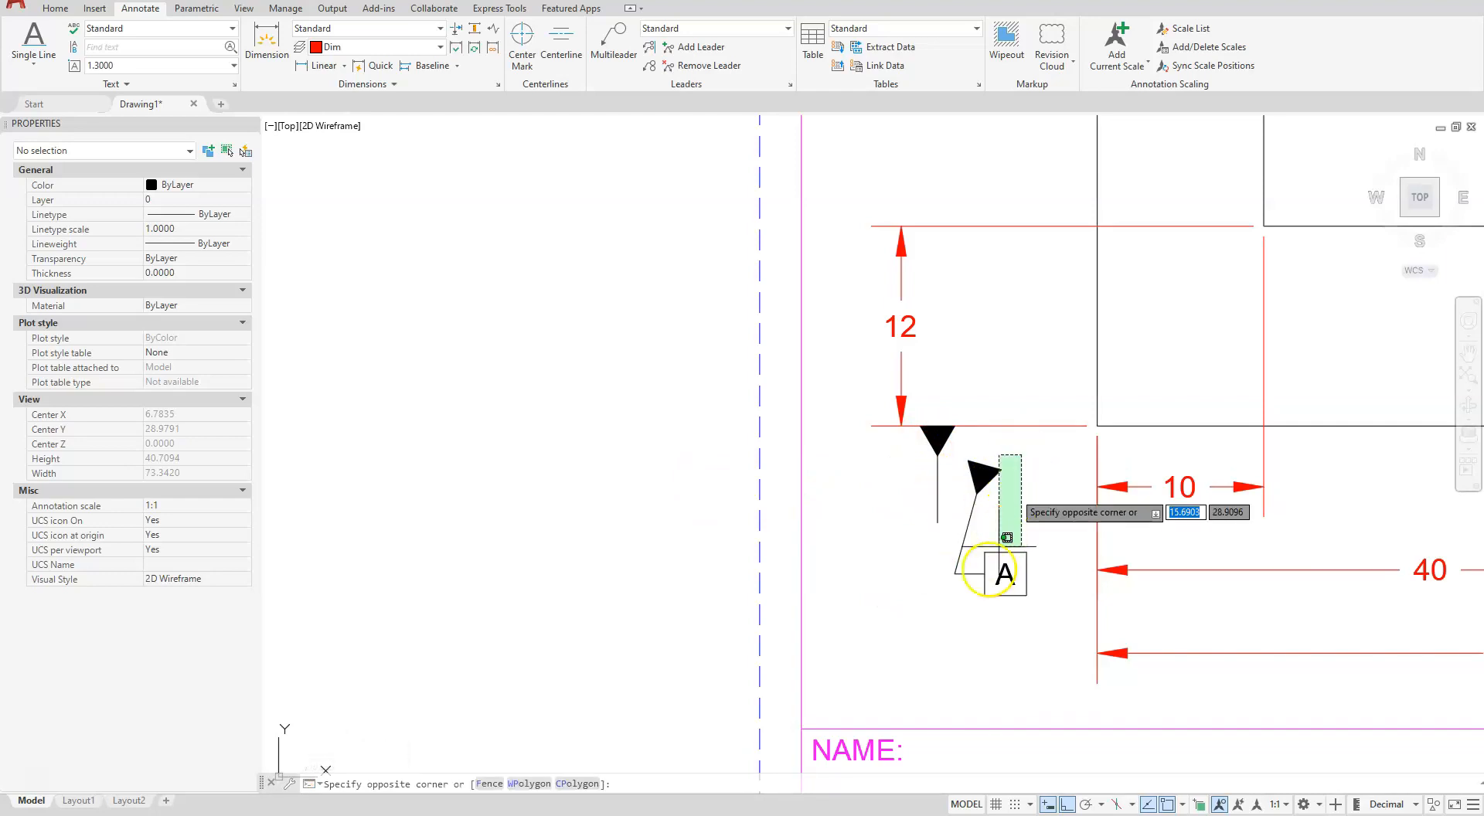
left_click(903, 612)
key("Delete")
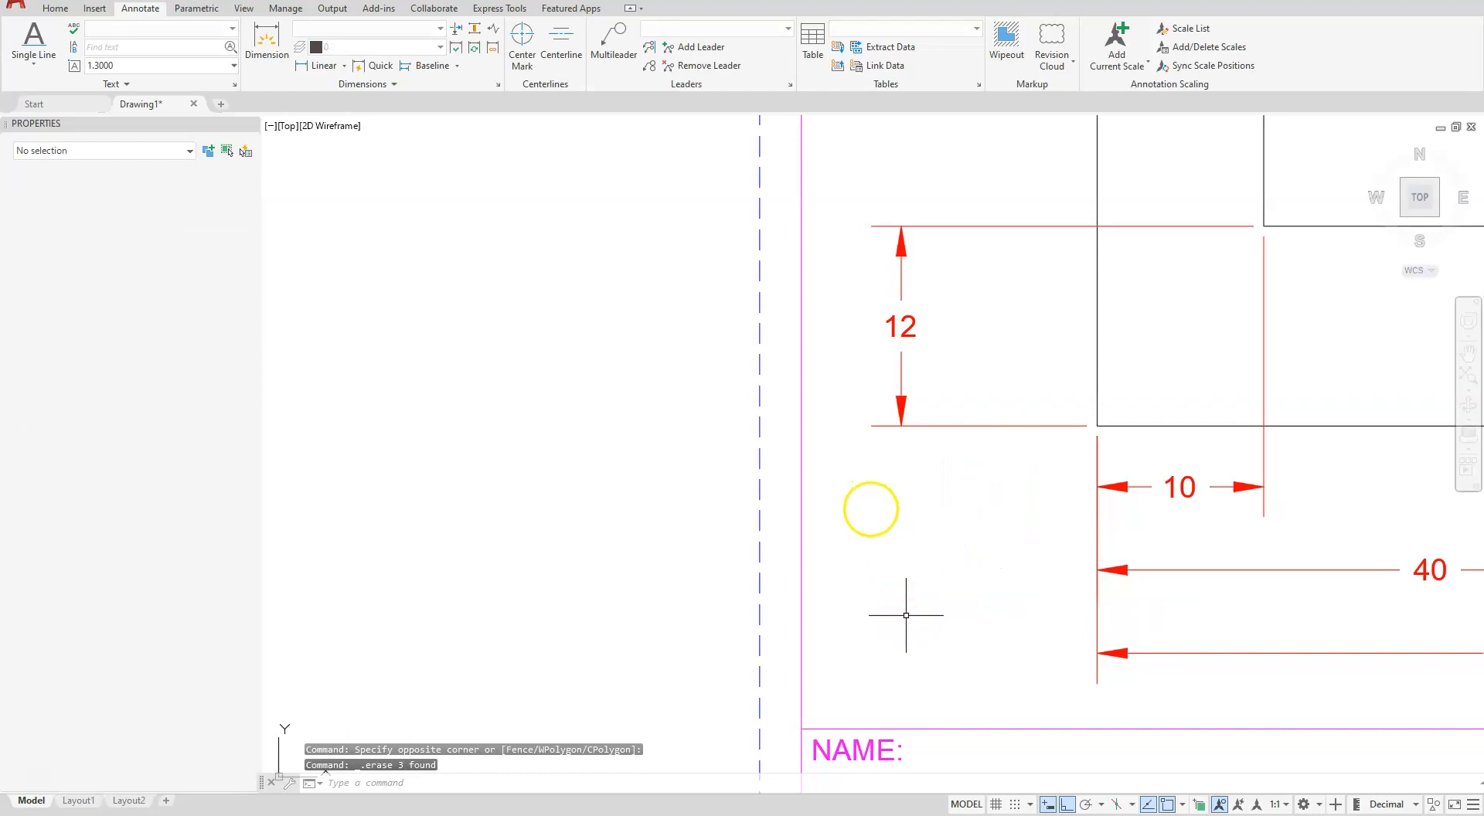
Draw a vertical quick leader without annotation, running downward from the midpoint of the 12 dimension's lower extension line.
type("QLEADER")
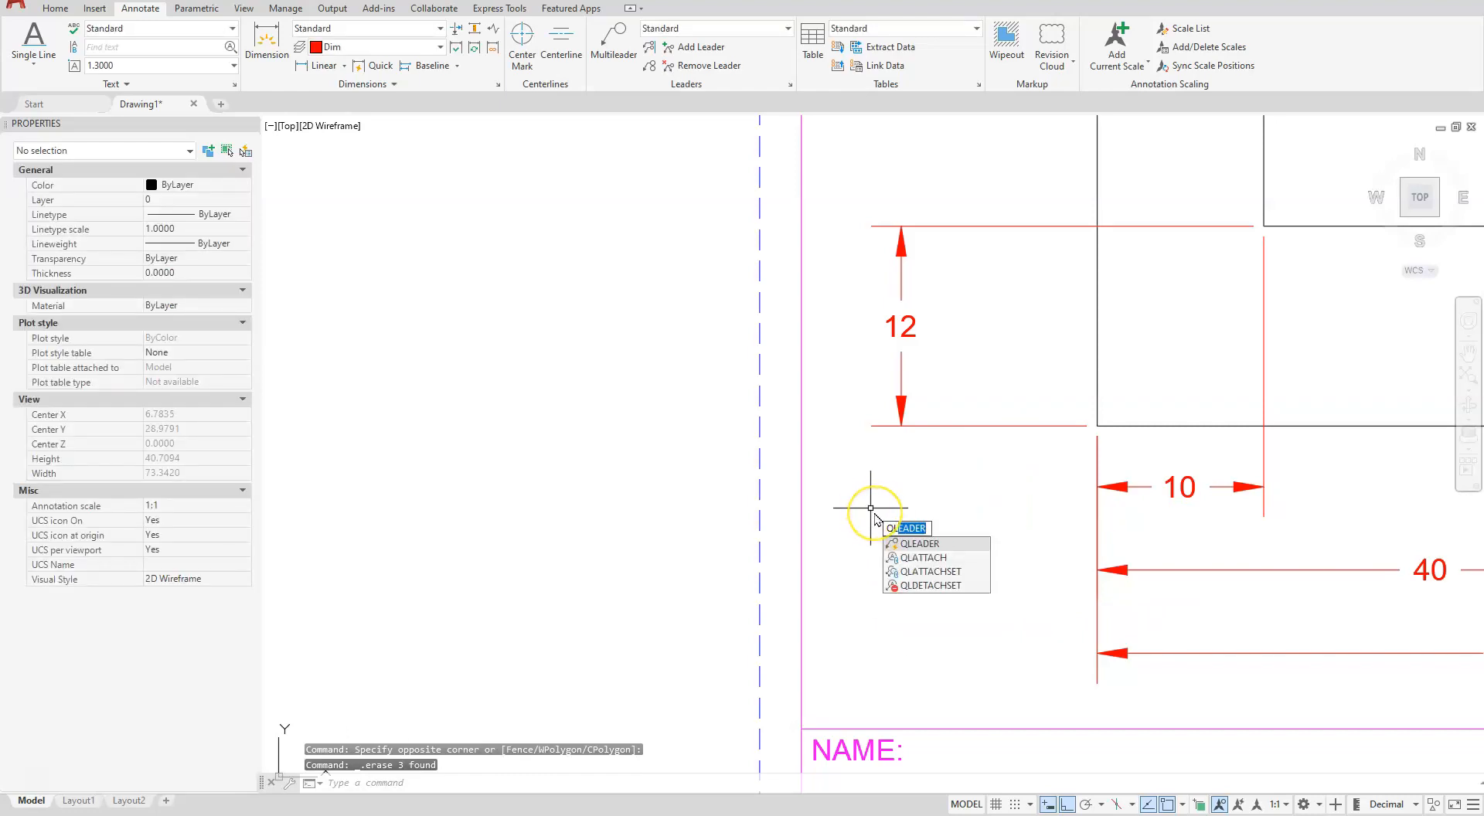
key("Return")
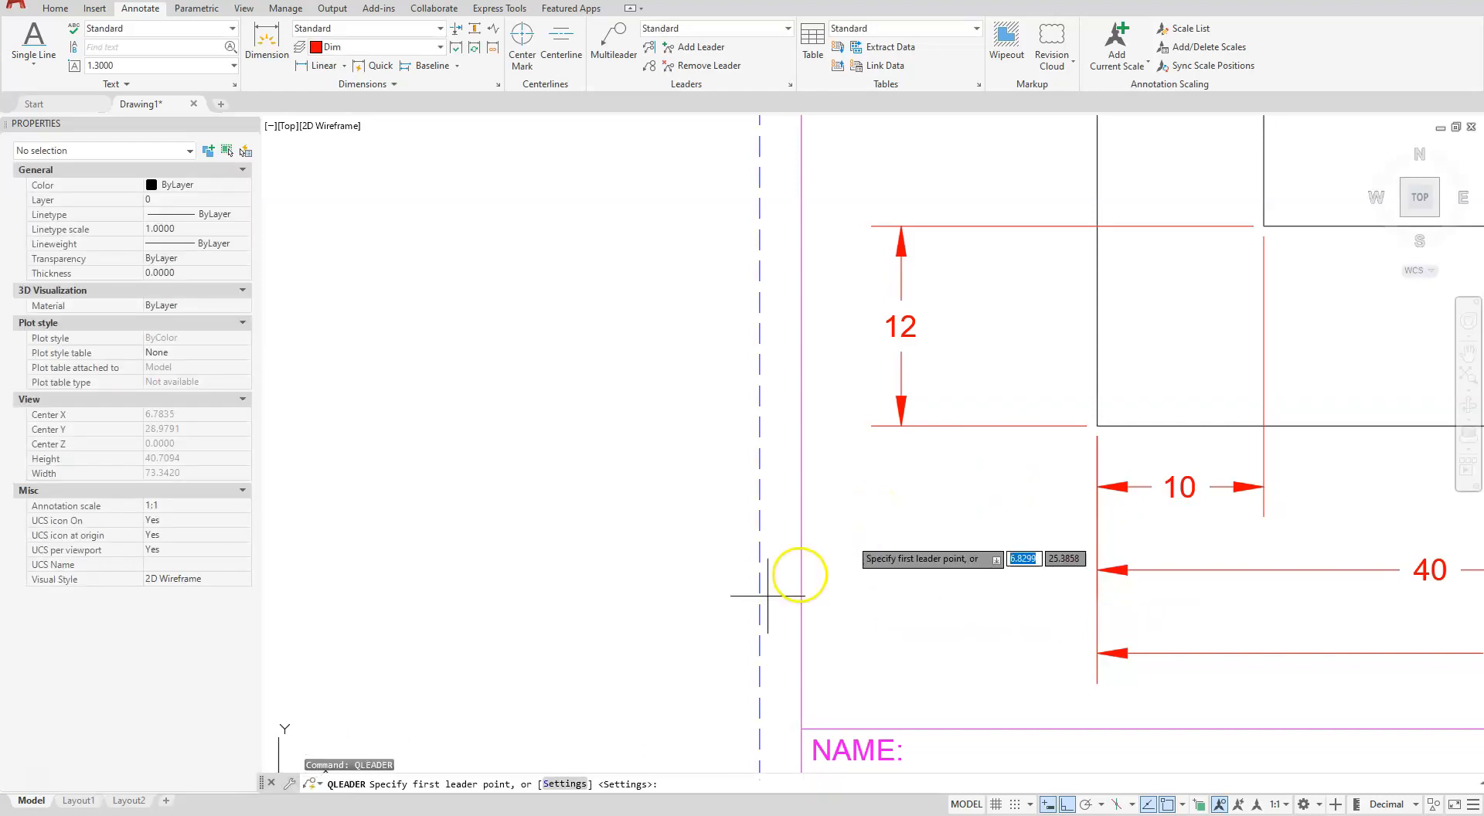
left_click(576, 788)
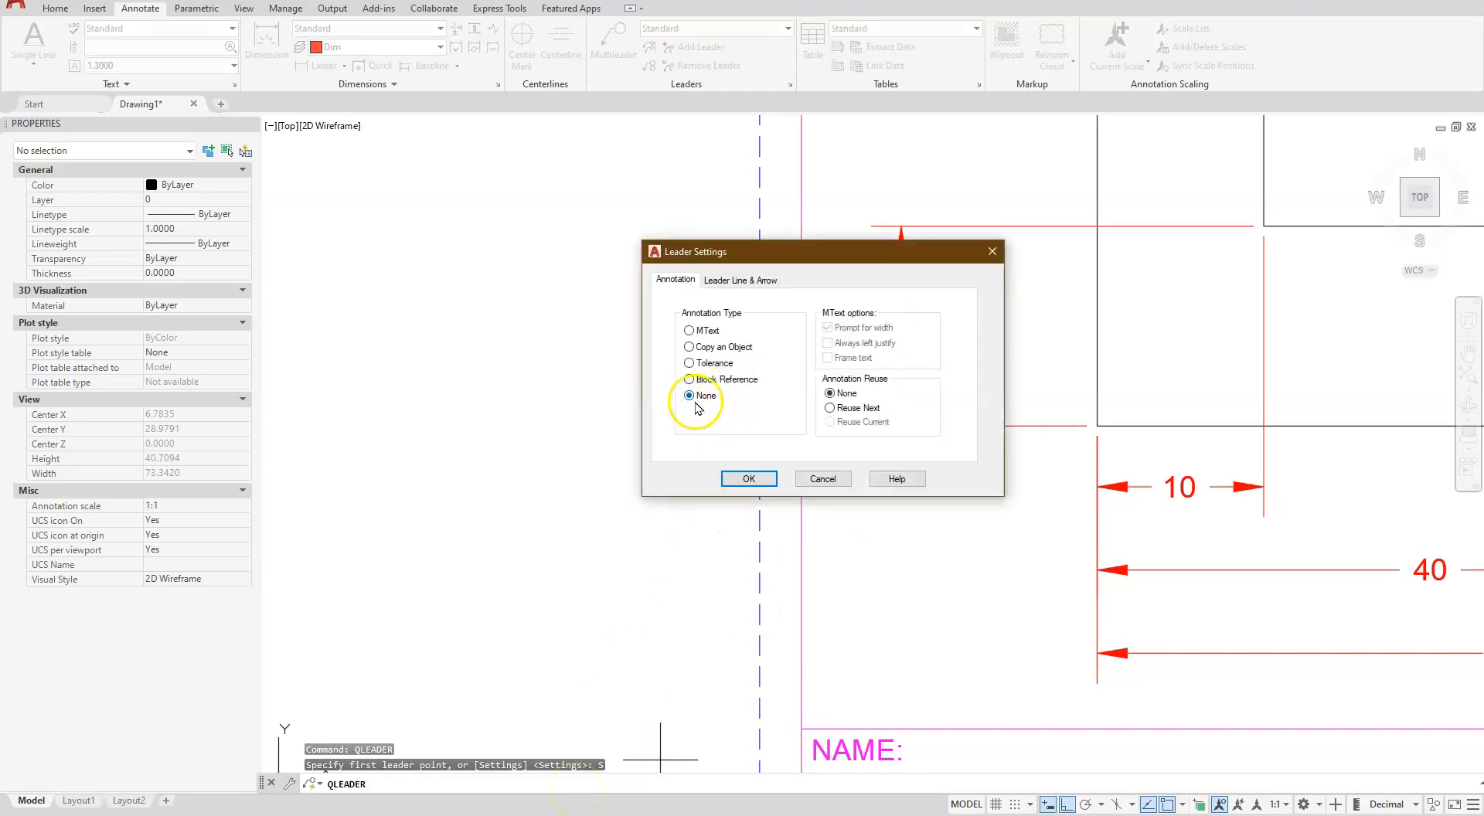
left_click(737, 480)
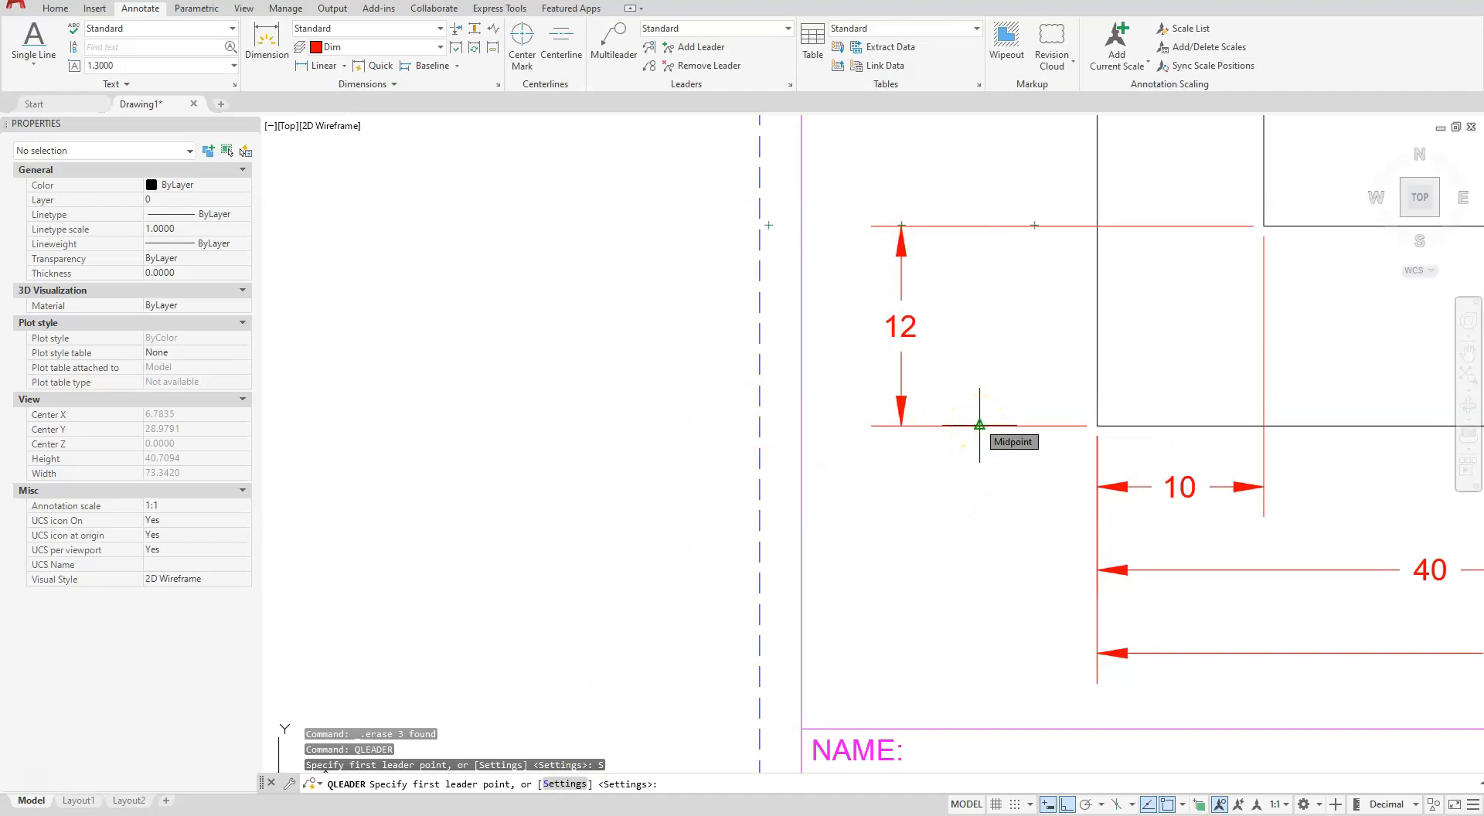
left_click(979, 425)
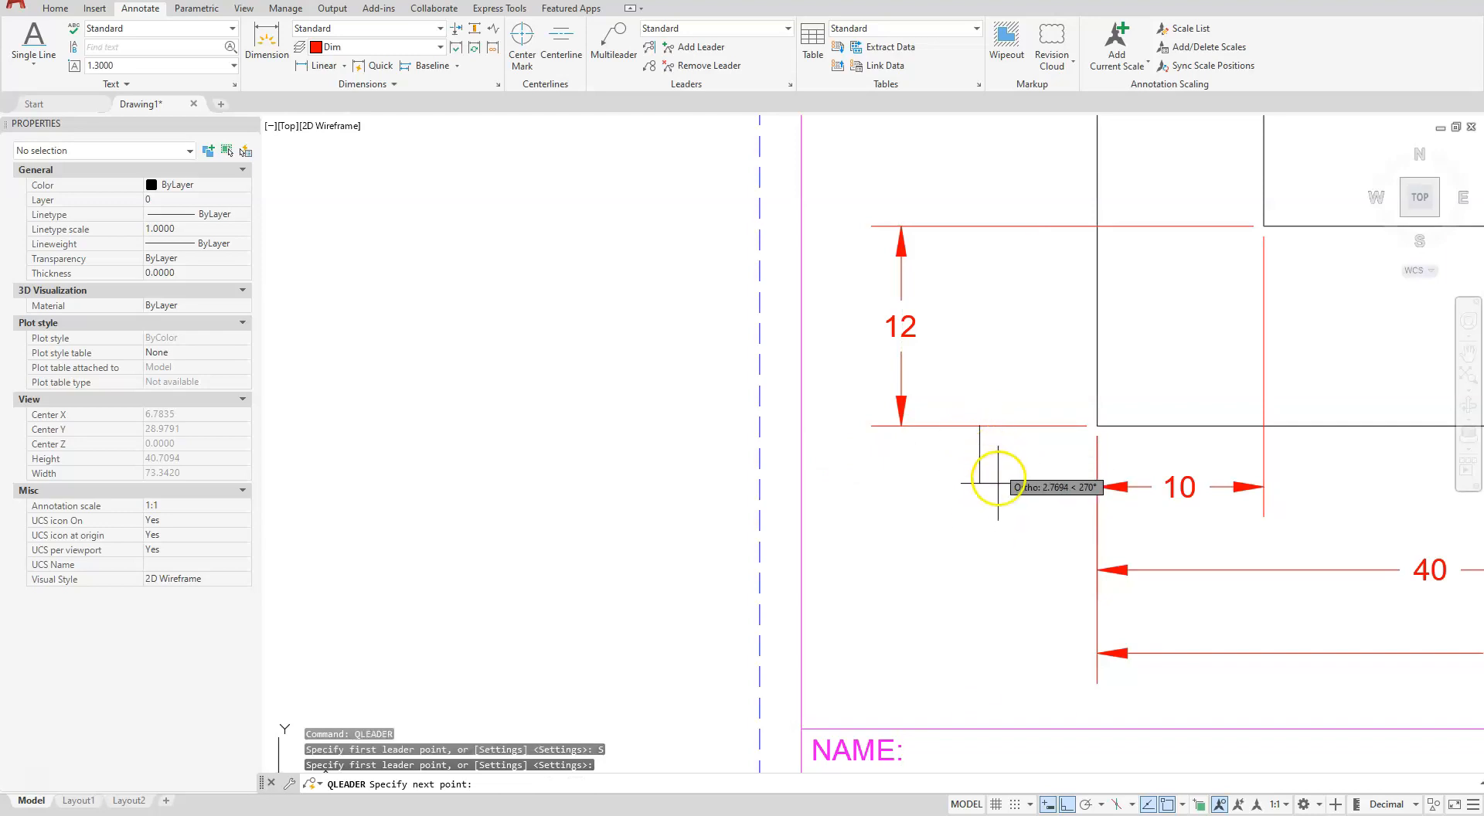
left_click(993, 526)
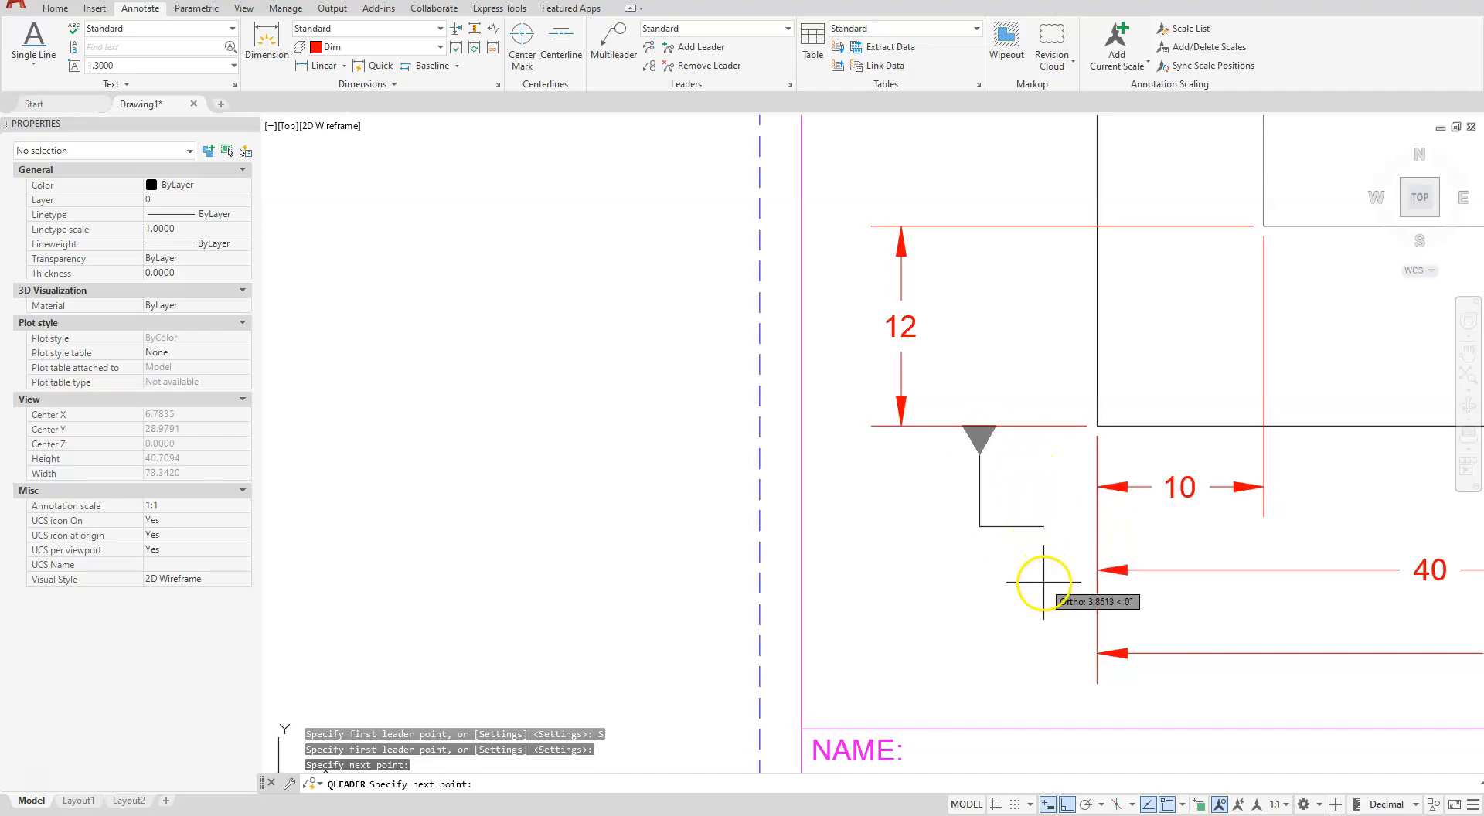
key("Return")
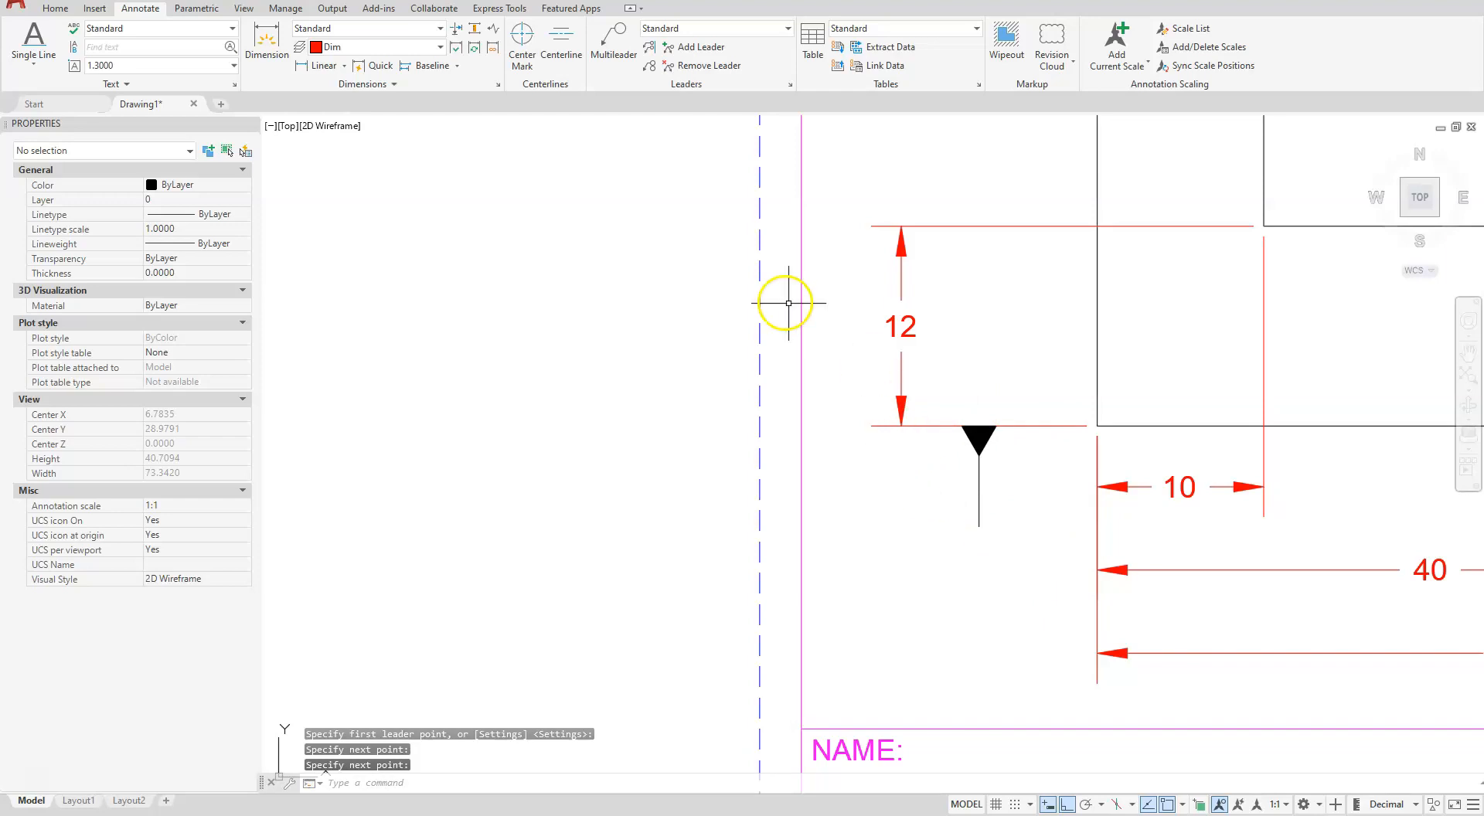
Place a tolerance frame with A as Datum 1 in the free space below the new datum leader.
left_click(387, 84)
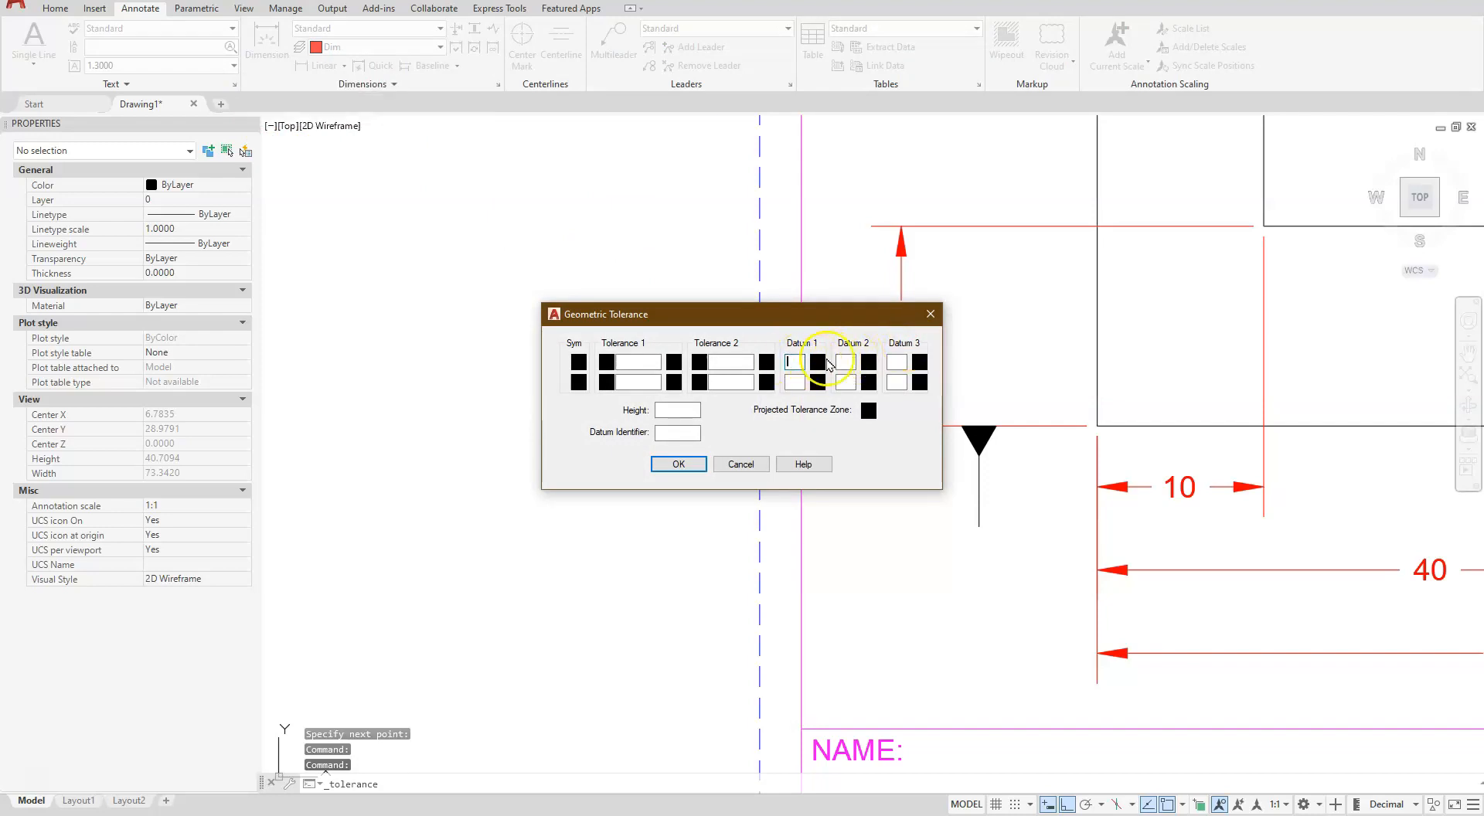
type("A")
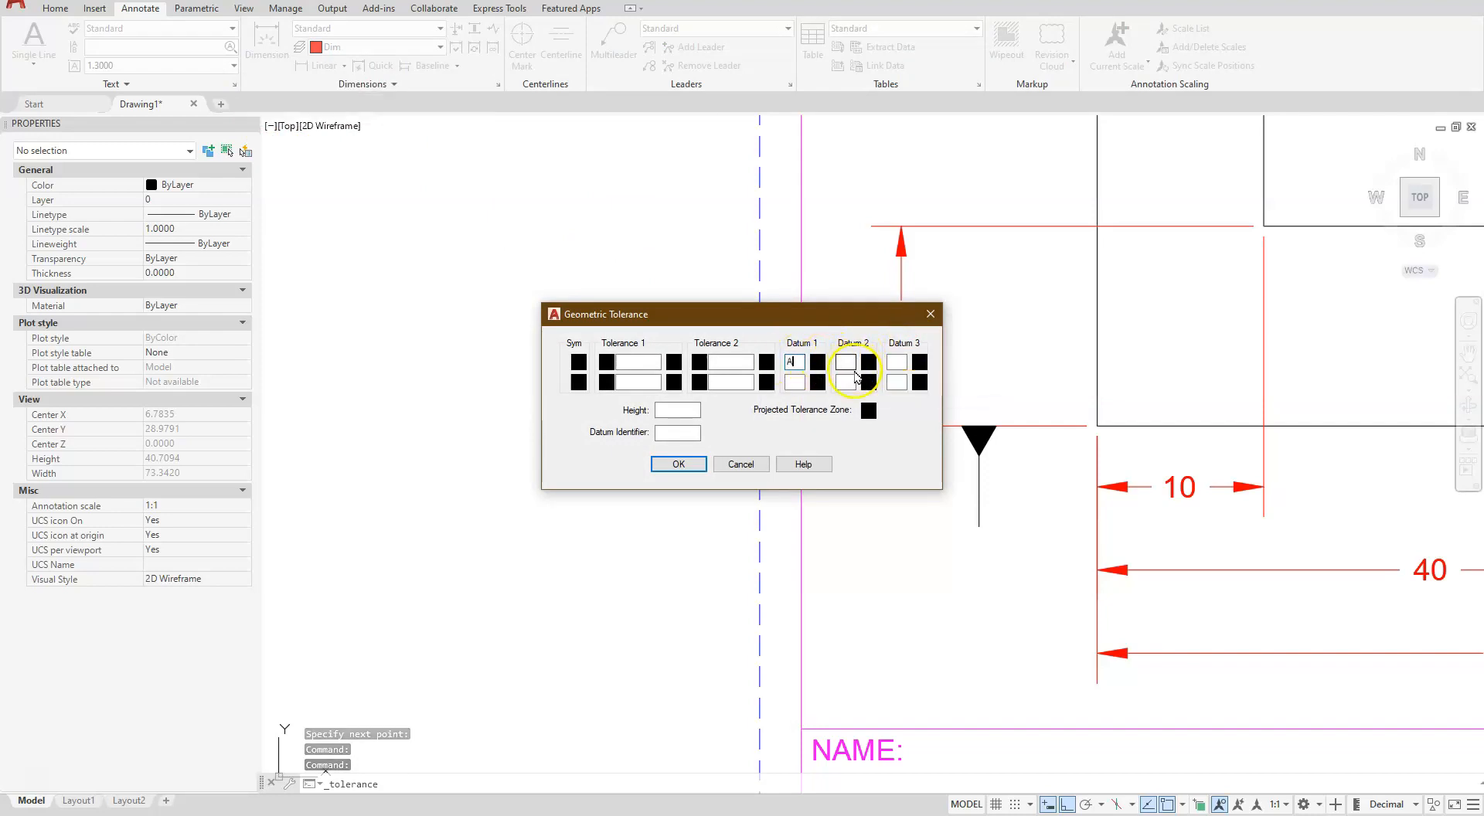
left_click(684, 464)
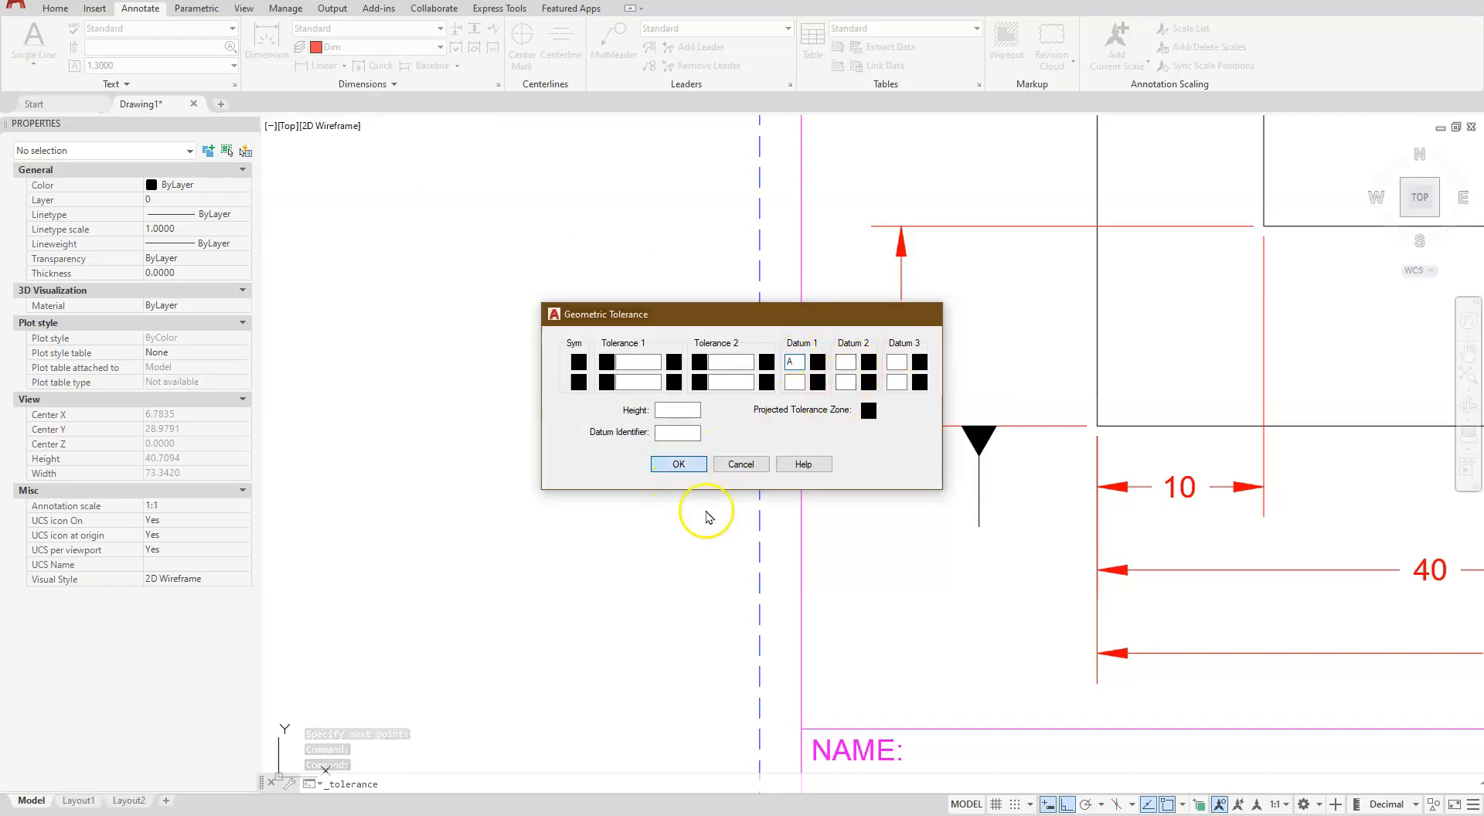
left_click(901, 618)
key("Escape")
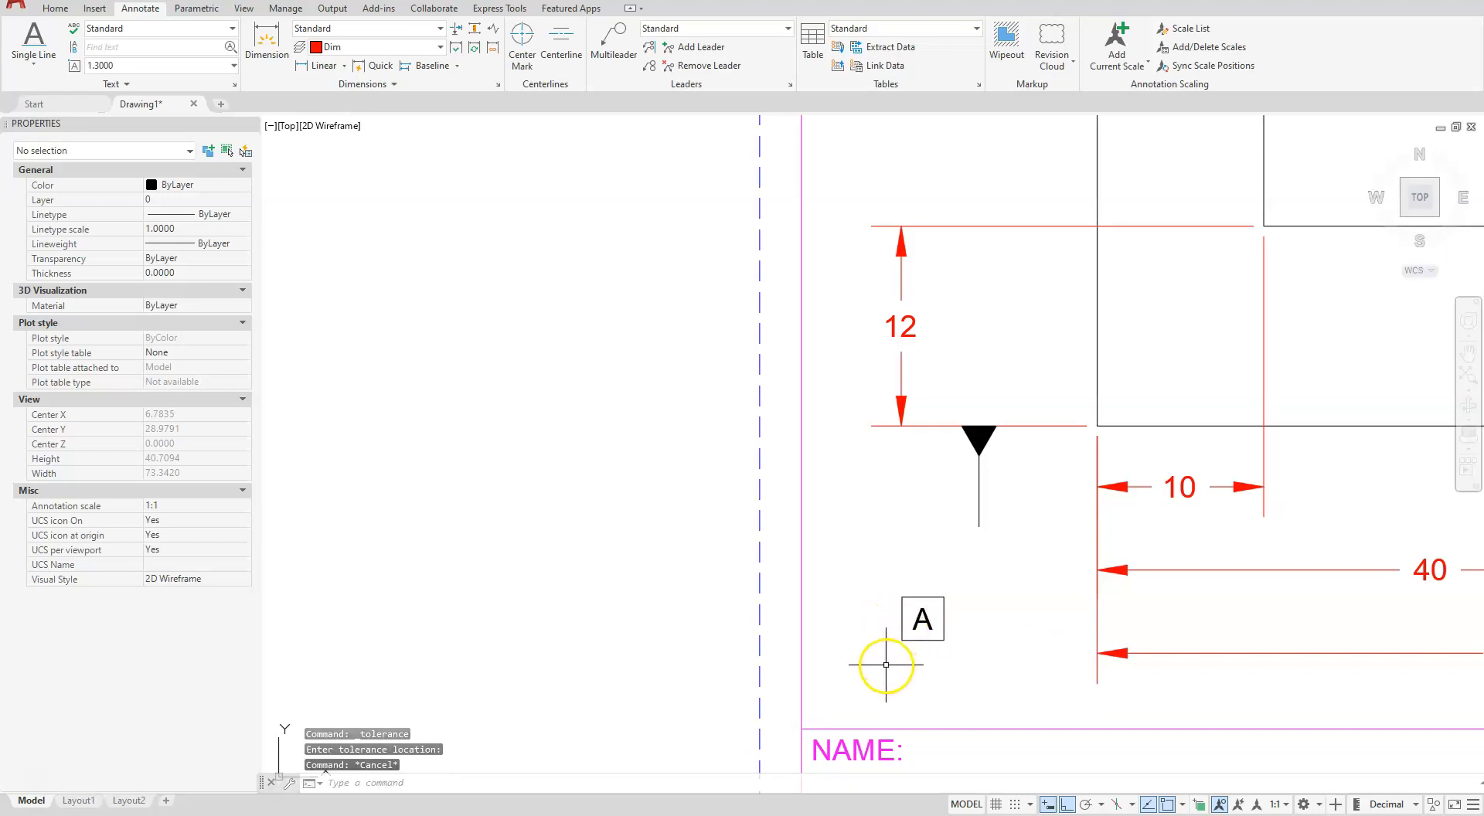
Move the A frame by its top edge midpoint onto the lower end of the vertical datum leader.
left_click(44, 12)
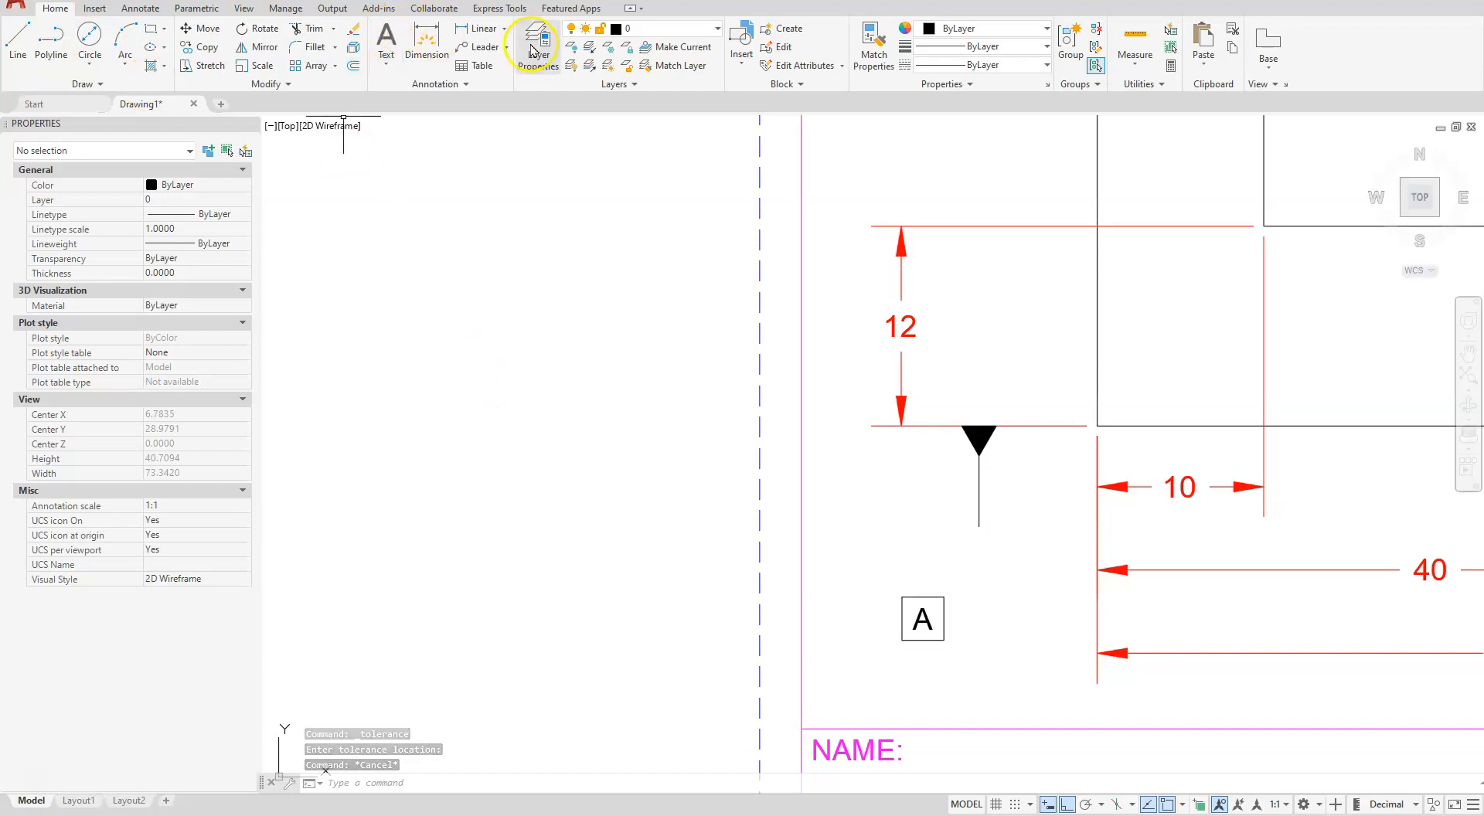
left_click(203, 28)
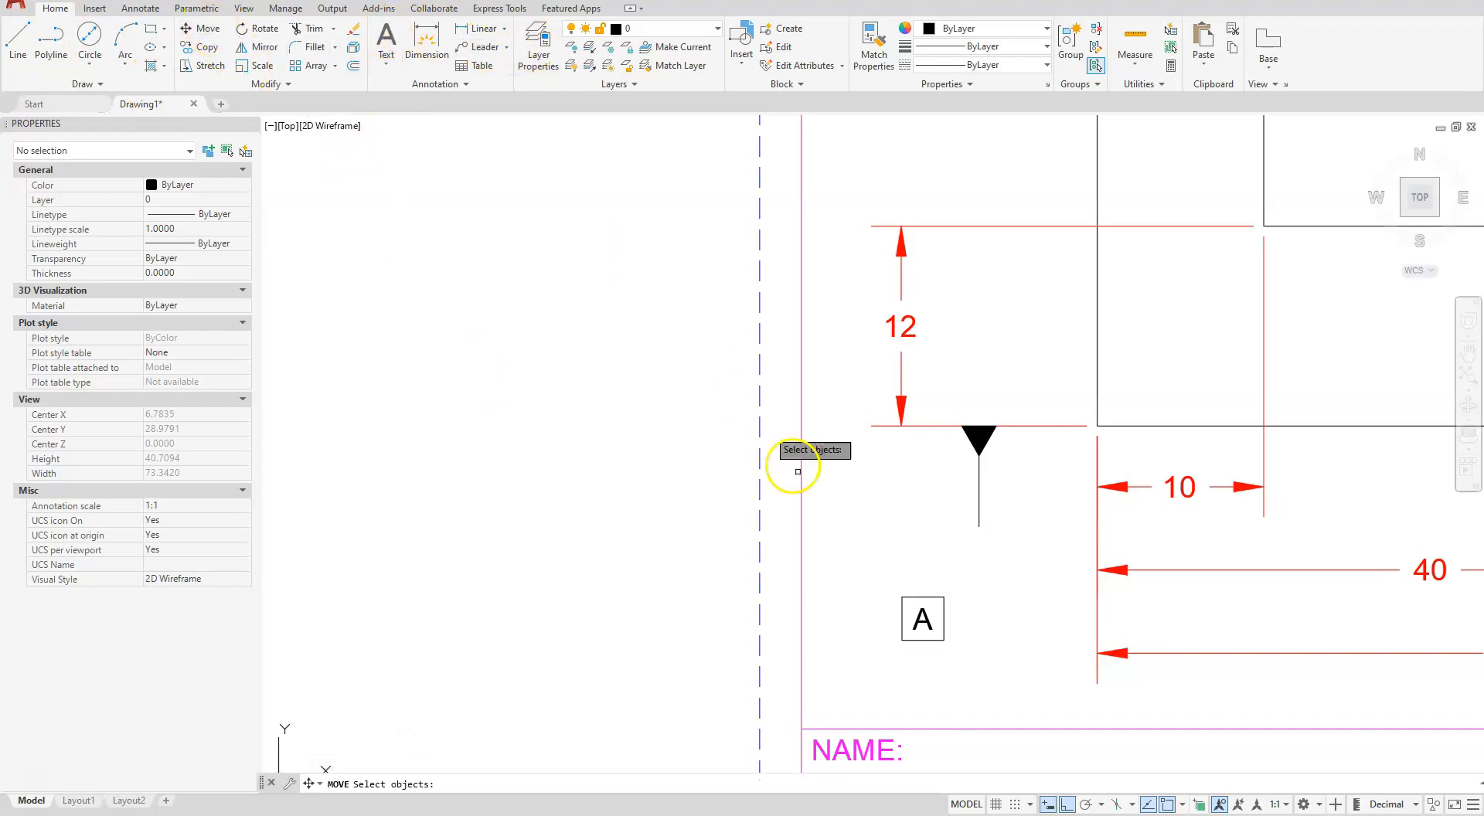
left_click(912, 557)
left_click(878, 612)
key("Return")
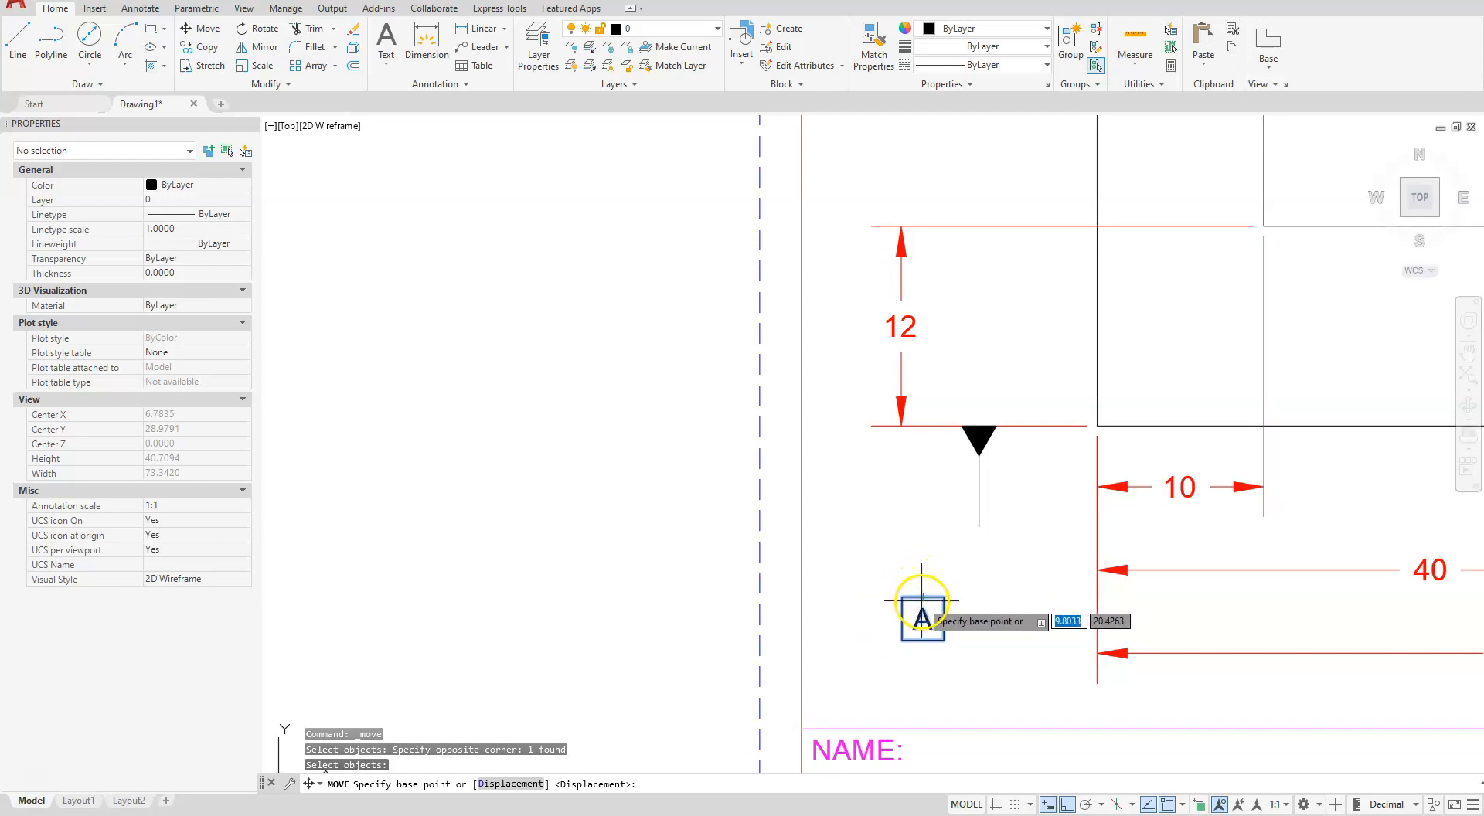
left_click(922, 599)
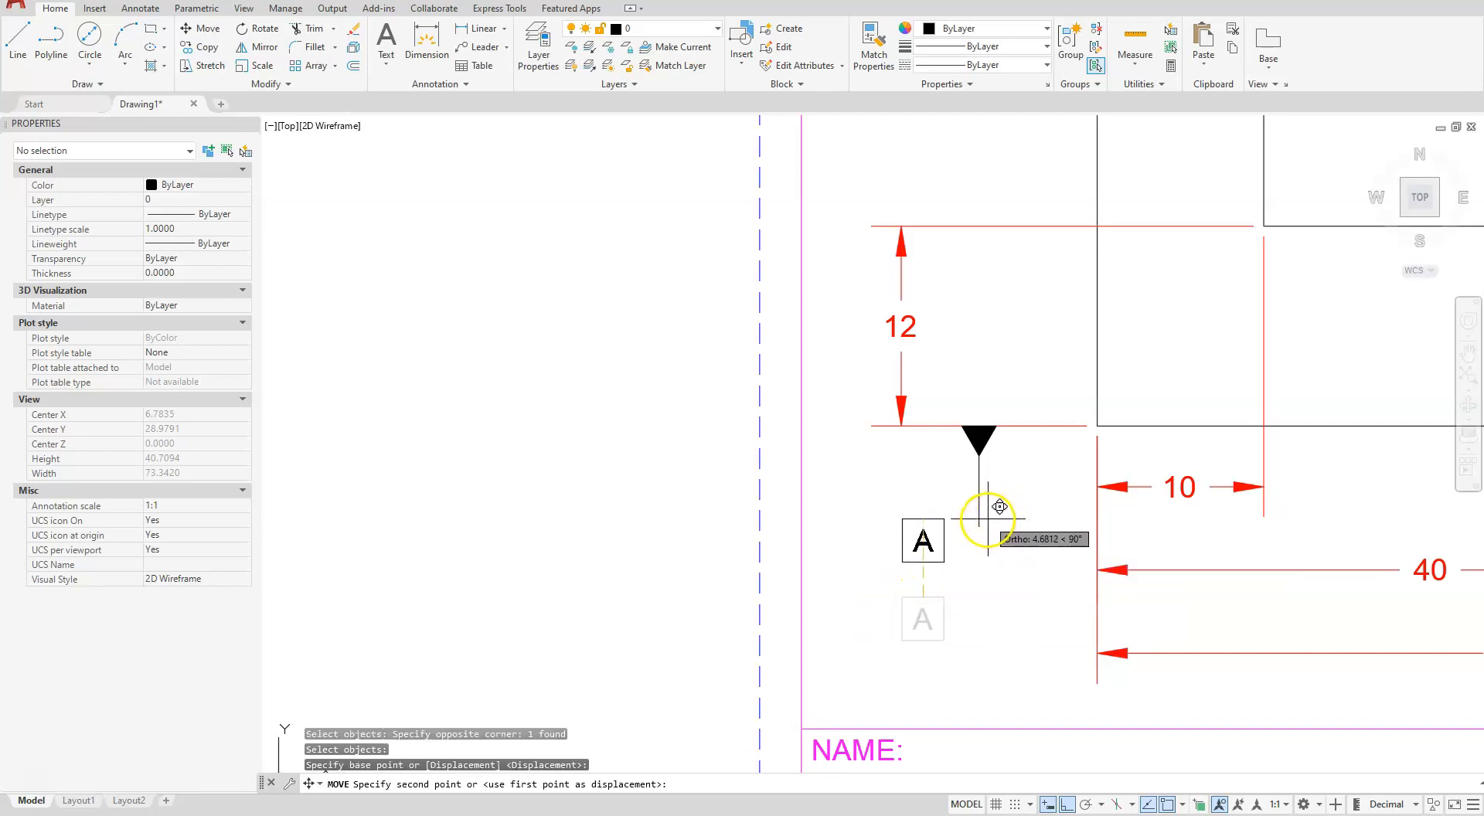
left_click(983, 522)
scroll(984, 521, "down", 6)
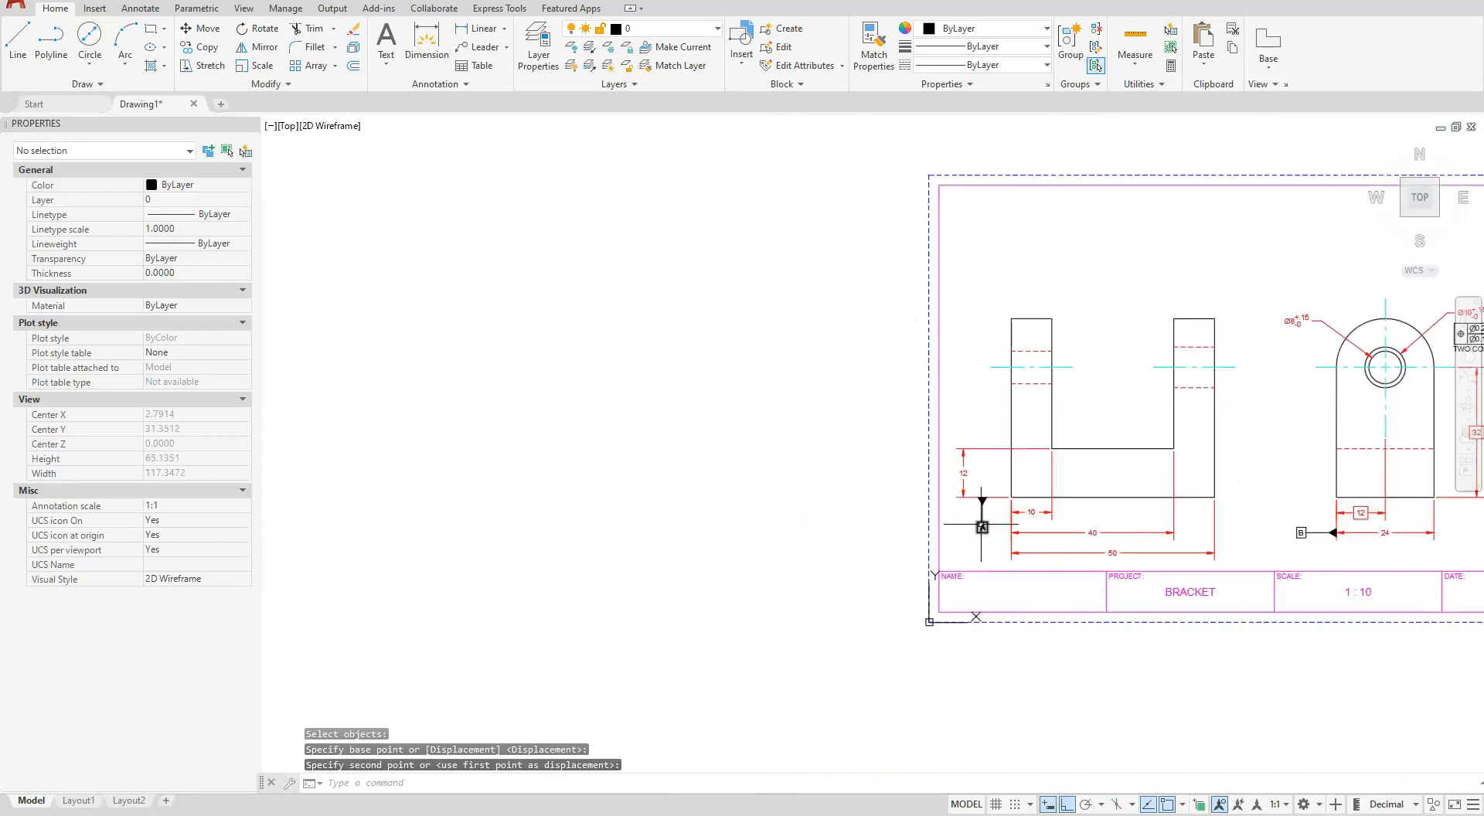
key("Escape")
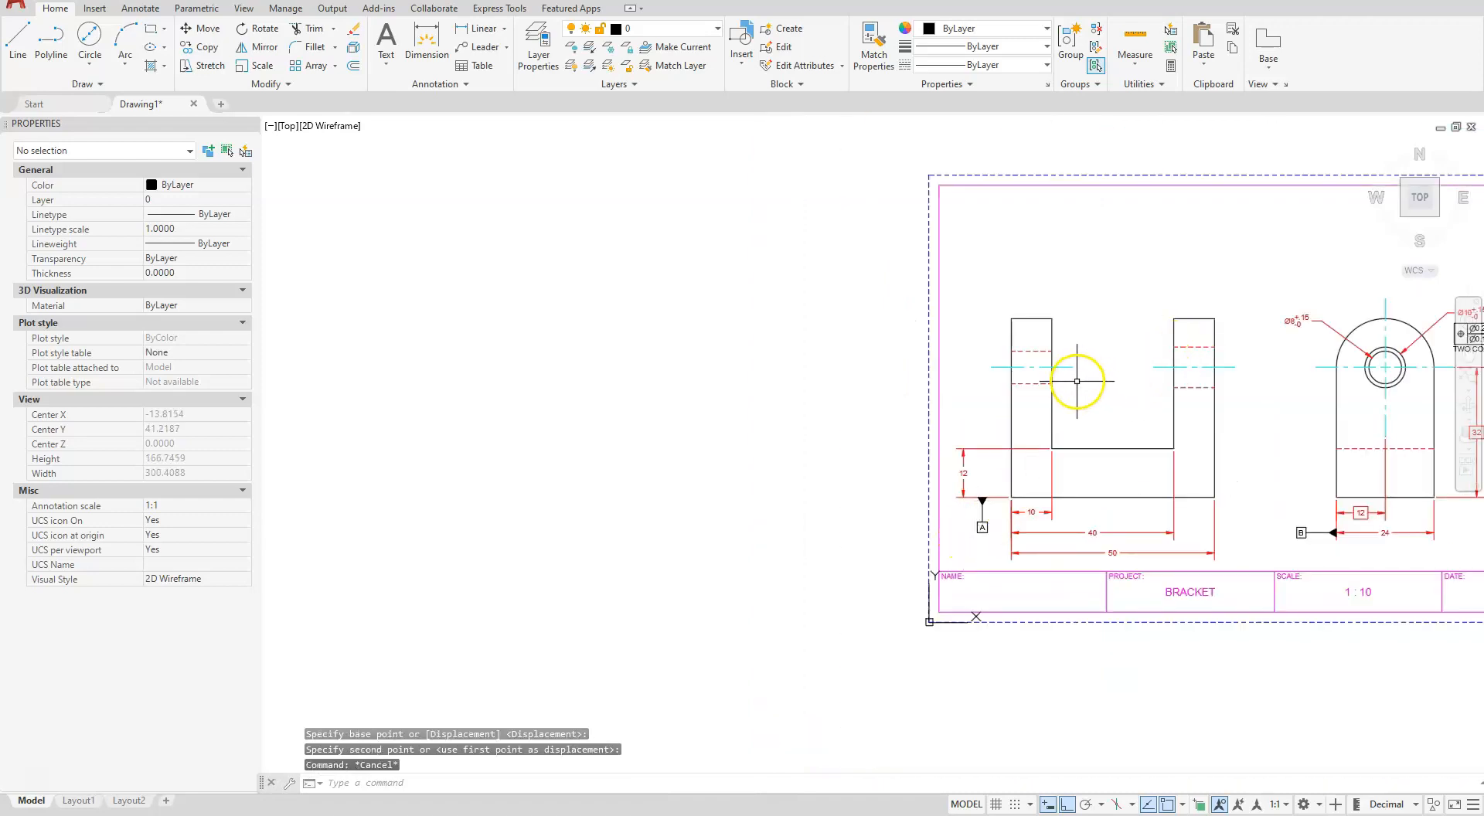
Add a multiline text note inside the upper-left corner of the drawing border reading "NOTE:" and, on a second line, "UNTOLERANCED DIMENSIONS ARE ±0.3.".
mouse_move(1278, 457)
middle_mouse_down()
mouse_move(1182, 551)
mouse_move(1026, 616)
middle_mouse_up()
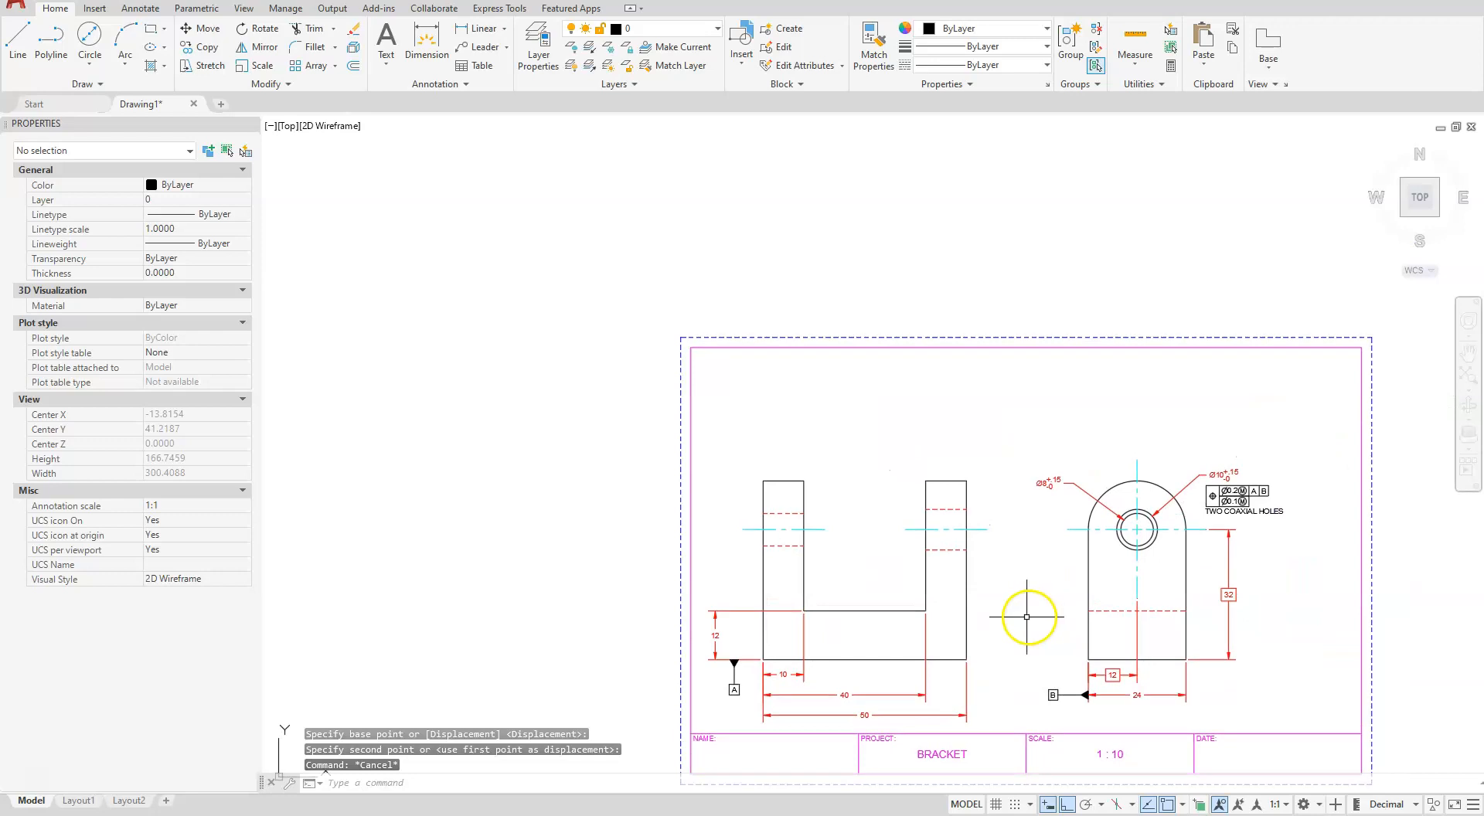
scroll(685, 342, "up", 4)
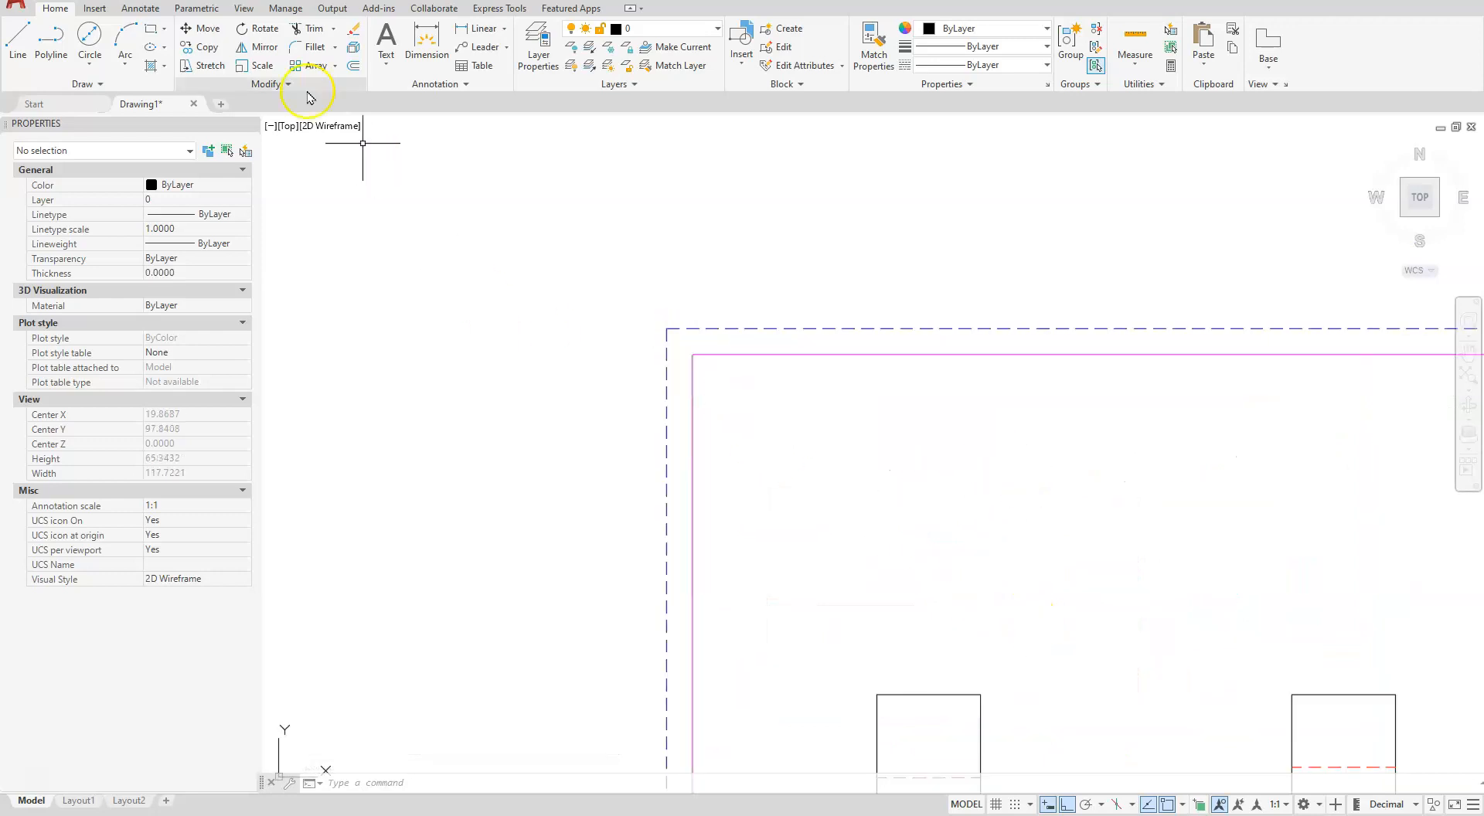
left_click(384, 65)
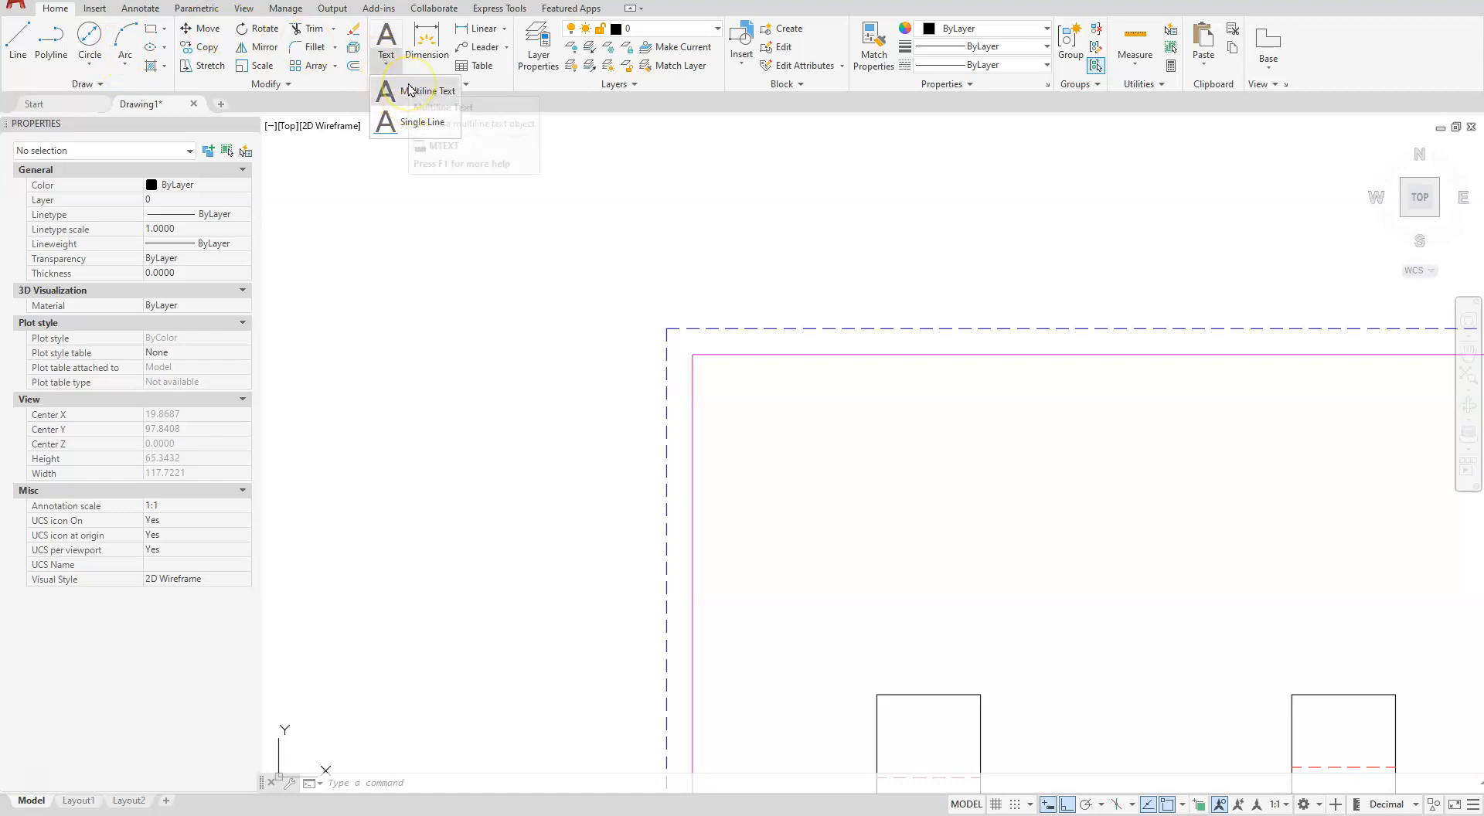
left_click(706, 368)
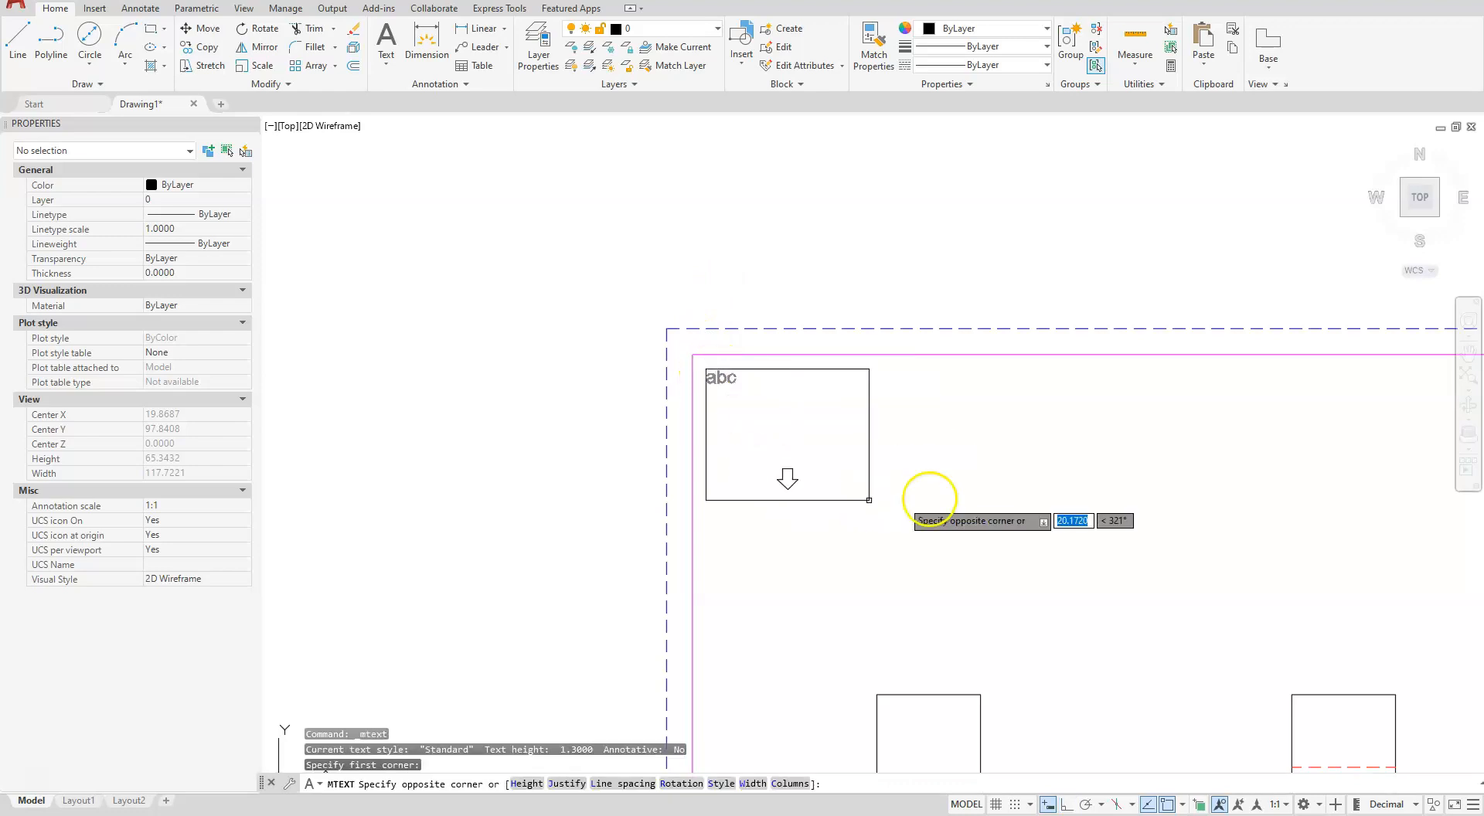
left_click(1093, 503)
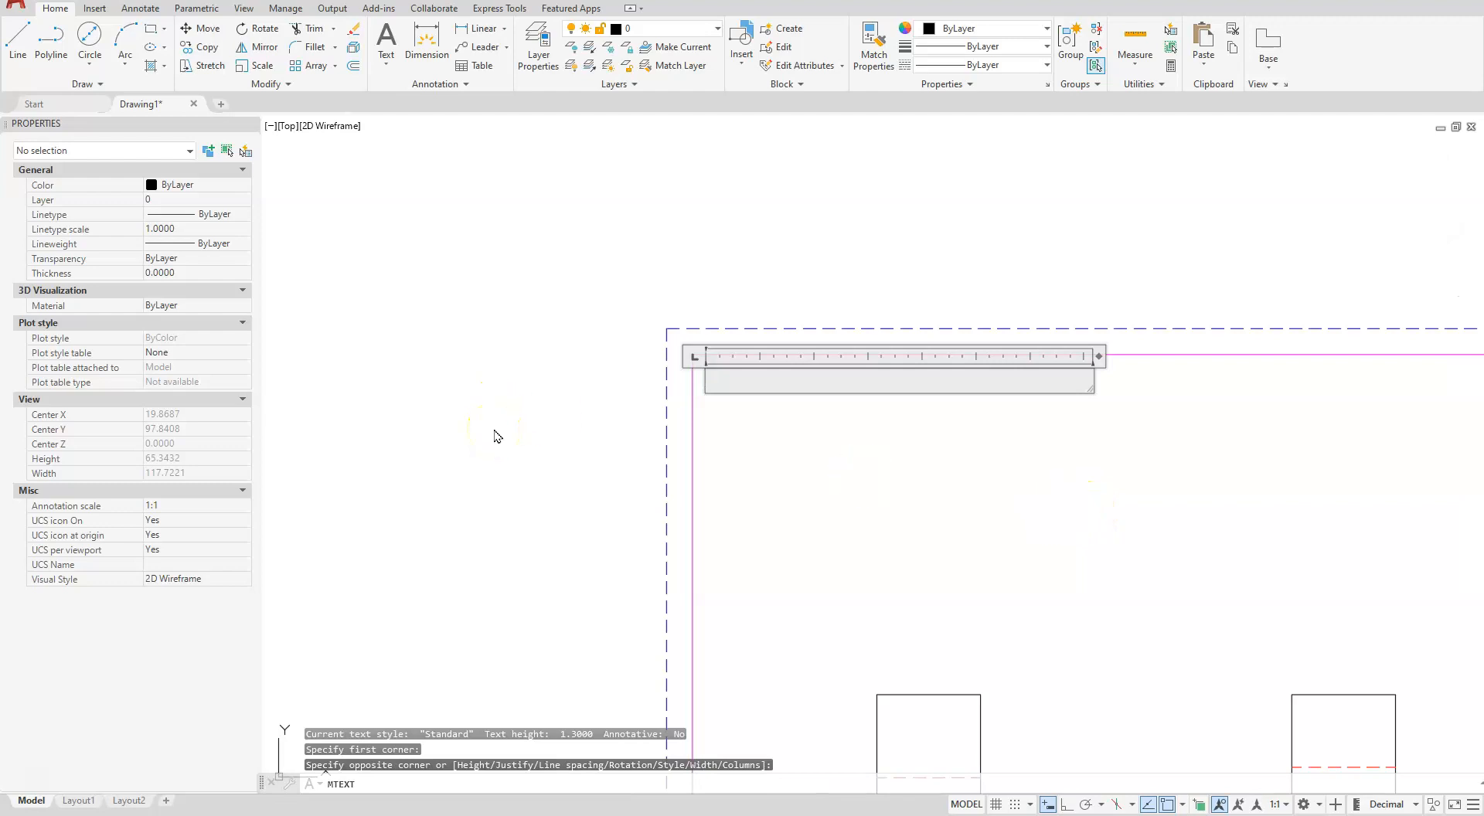
type("NO")
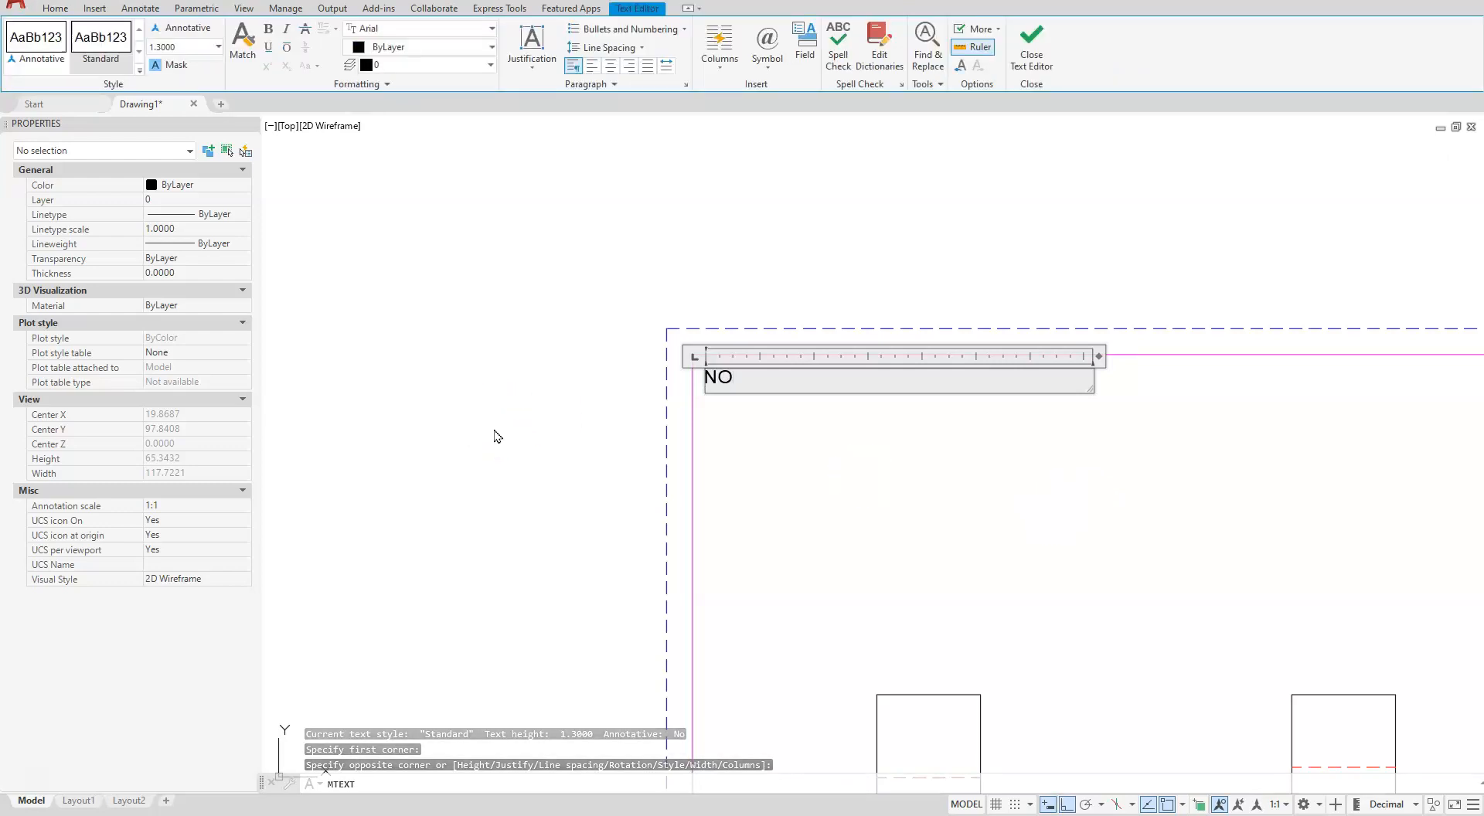
type("TE")
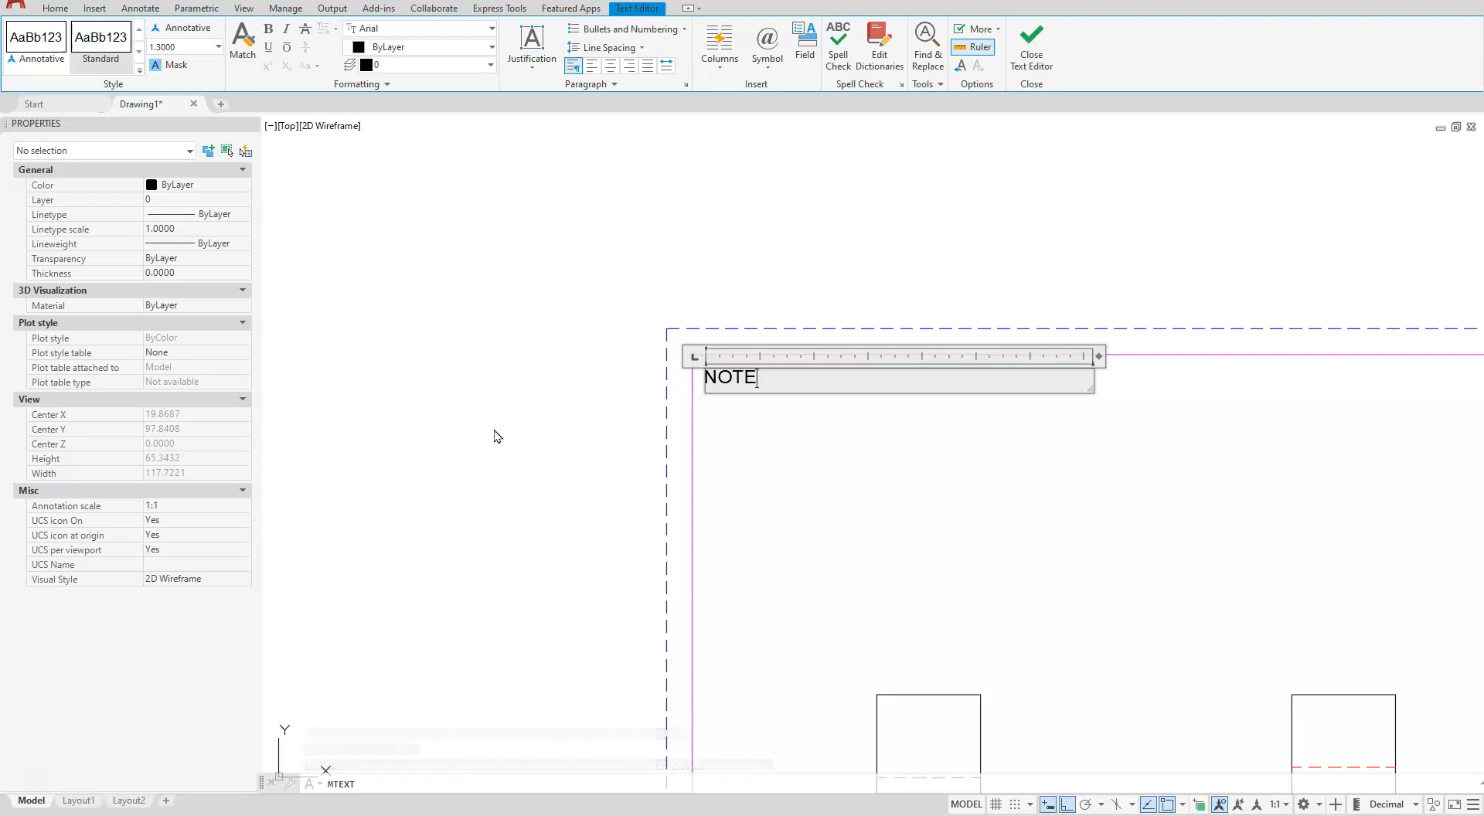
type(":")
key("Return")
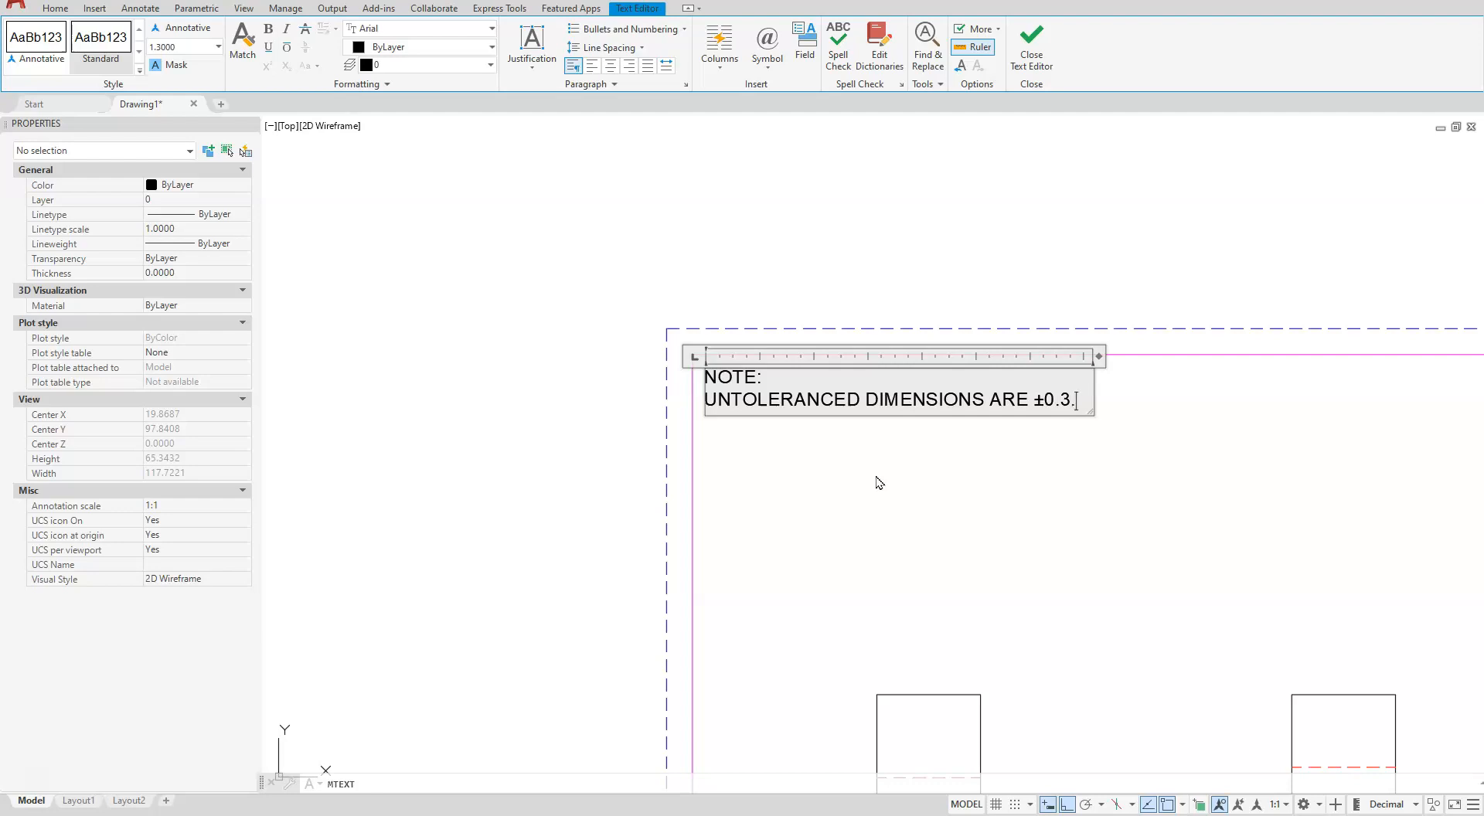
left_click(1030, 40)
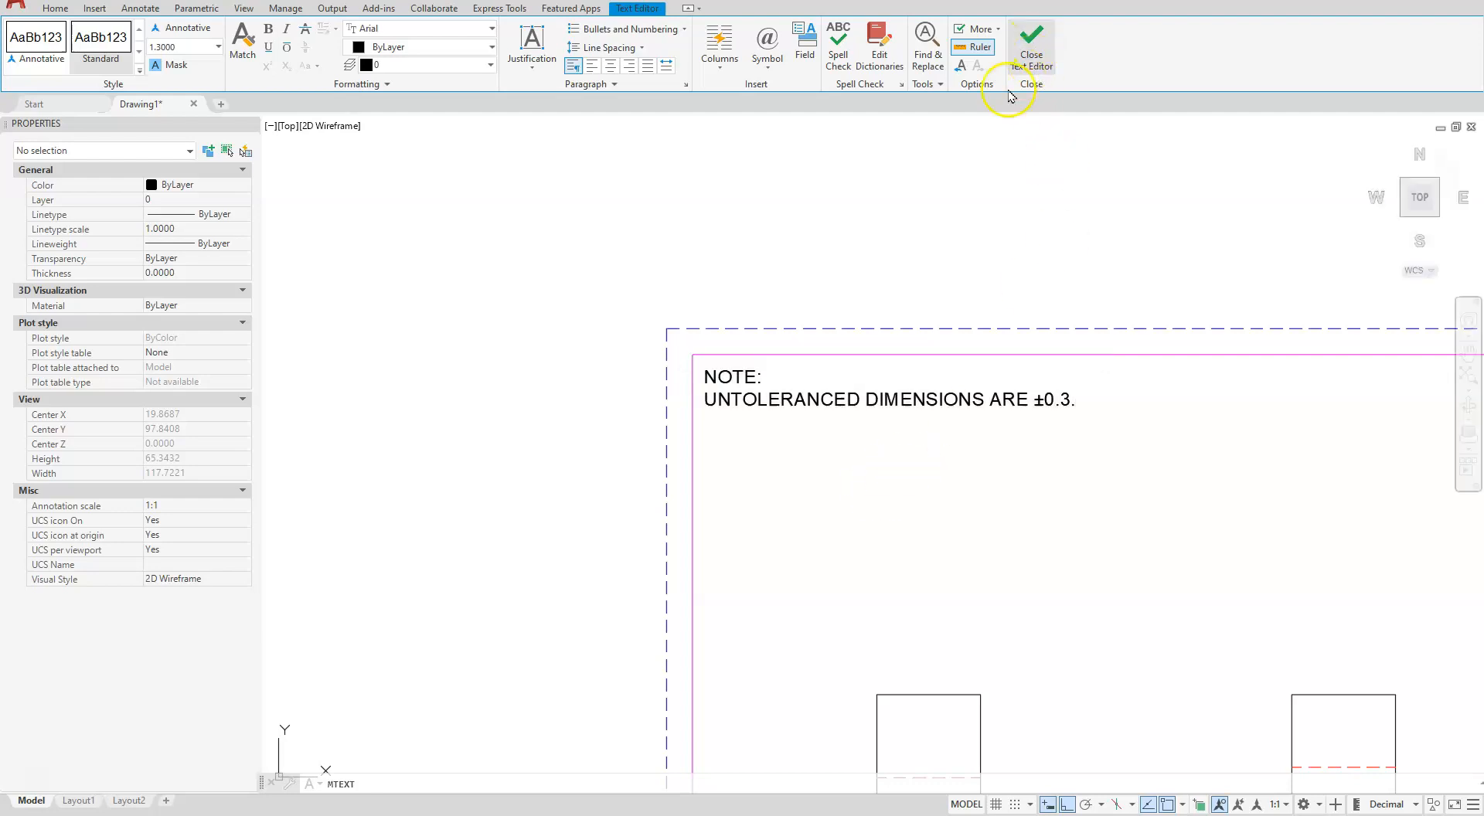
Set the text height of the word "NOTE:" in the general note to 2.6.
scroll(702, 383, "up", 4)
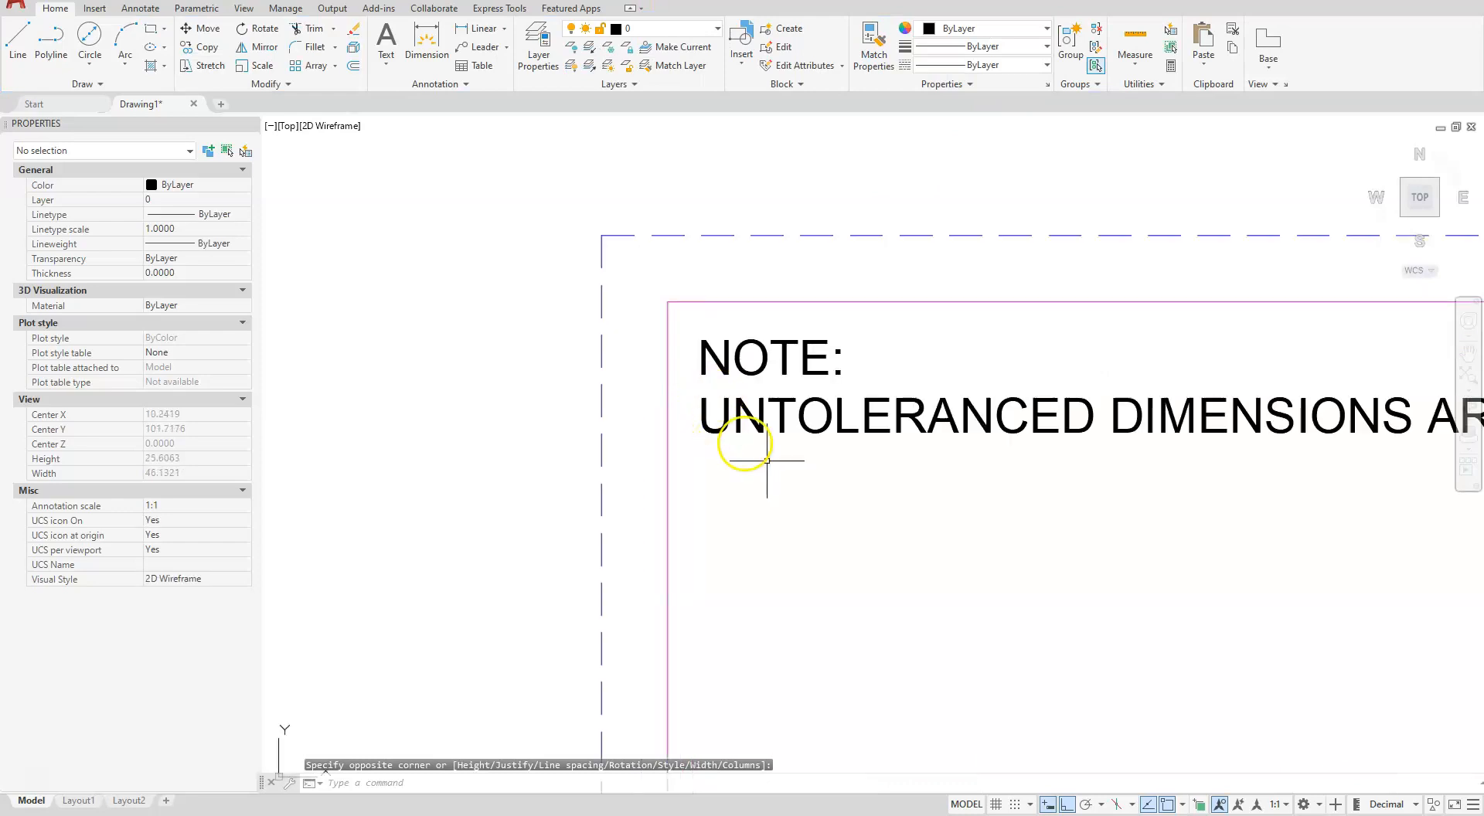
scroll(813, 441, "down", 4)
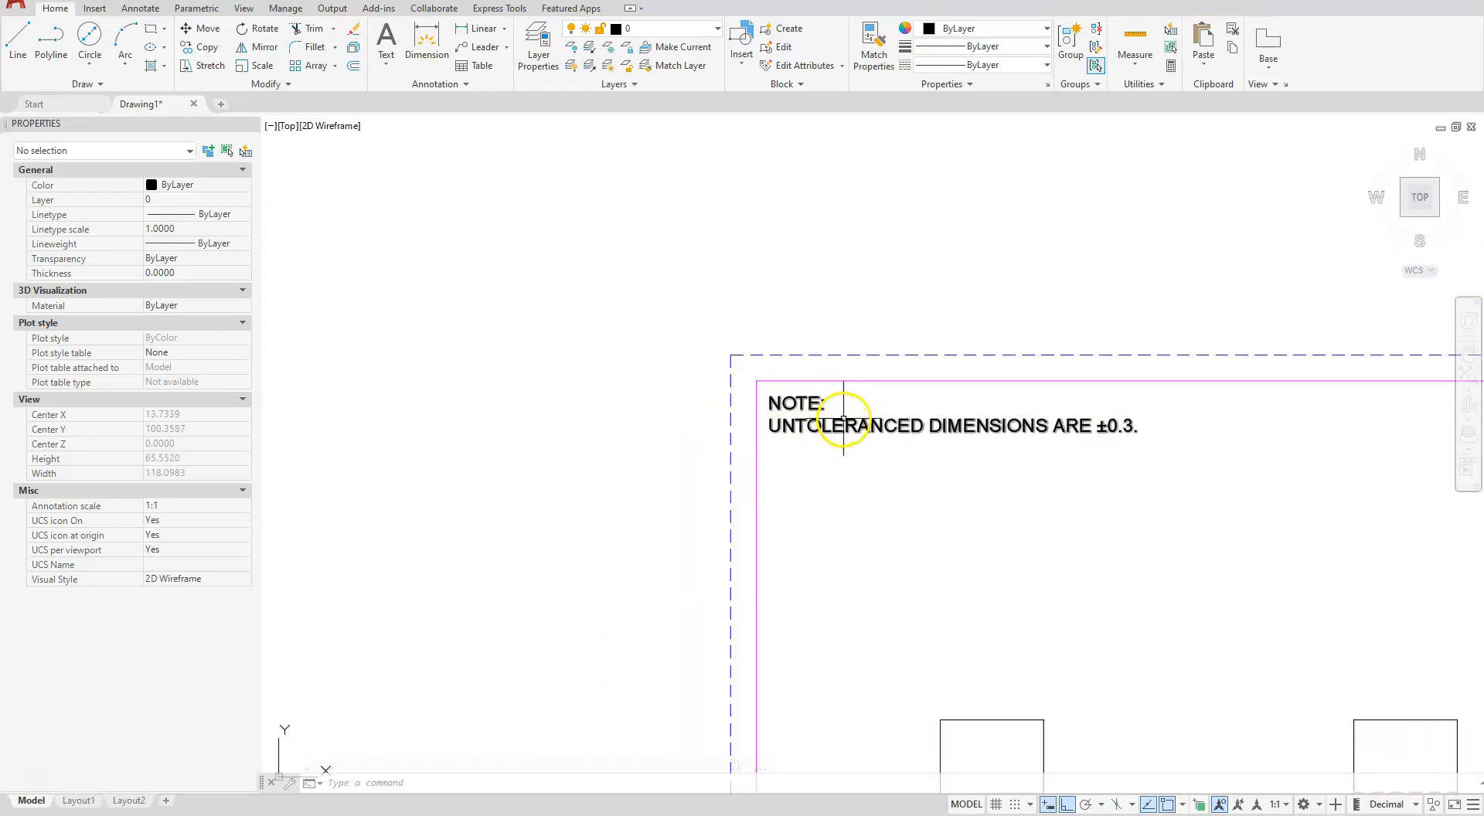
scroll(973, 463, "down", 2)
scroll(943, 657, "up", 5)
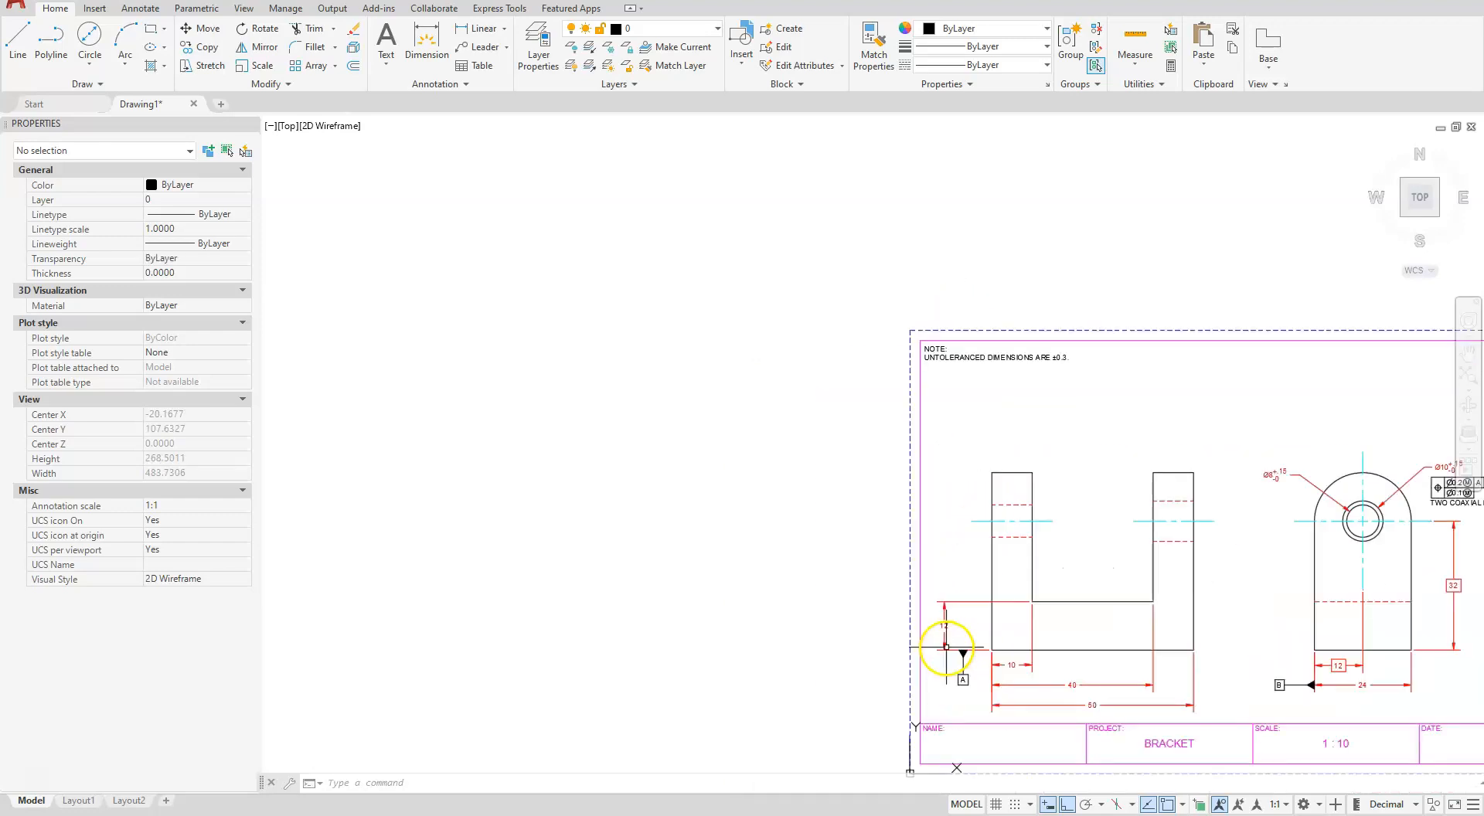
middle_click_drag(952, 334, 844, 805)
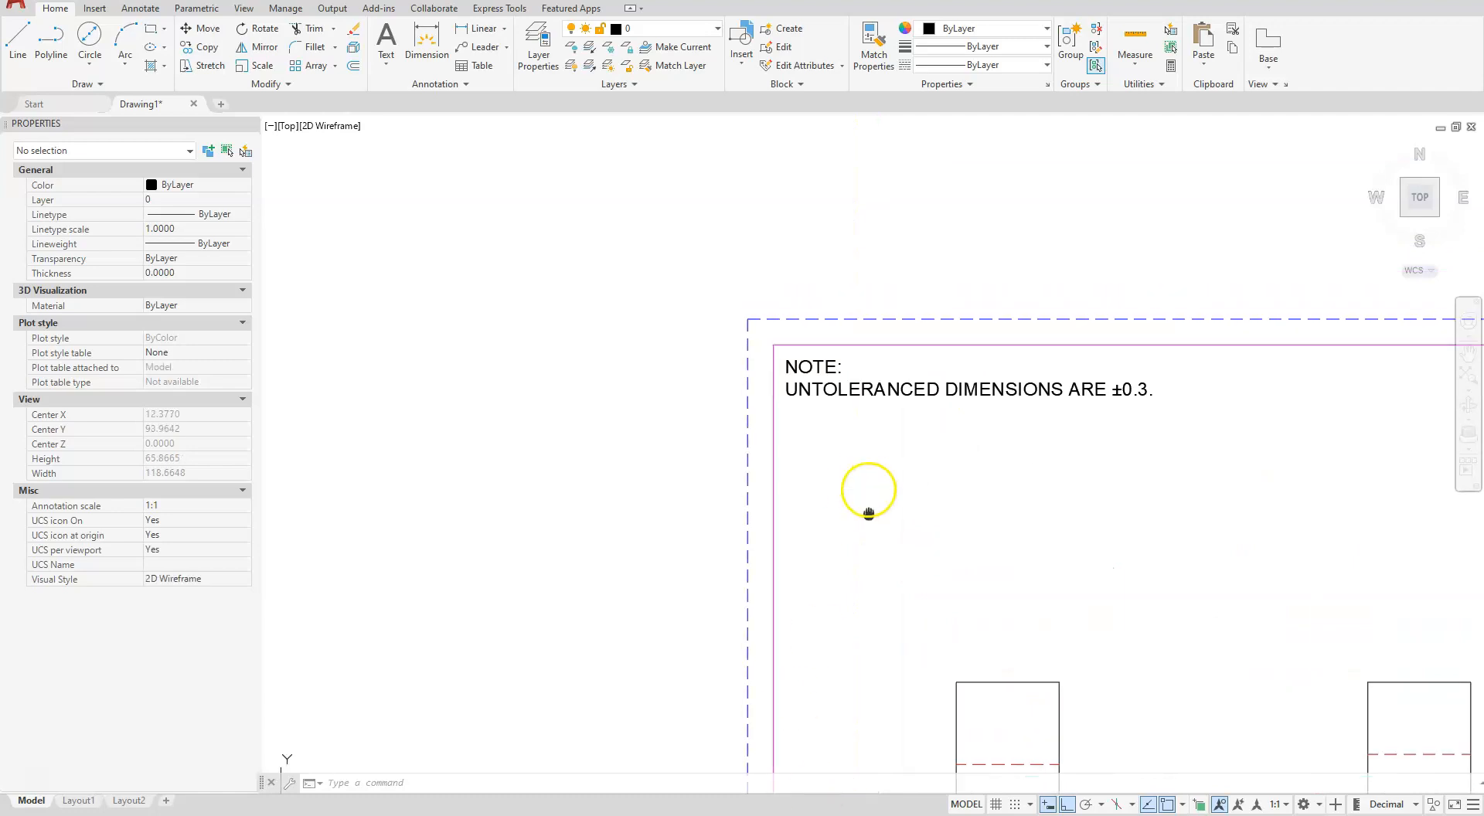
middle_click_drag(868, 497, 838, 613)
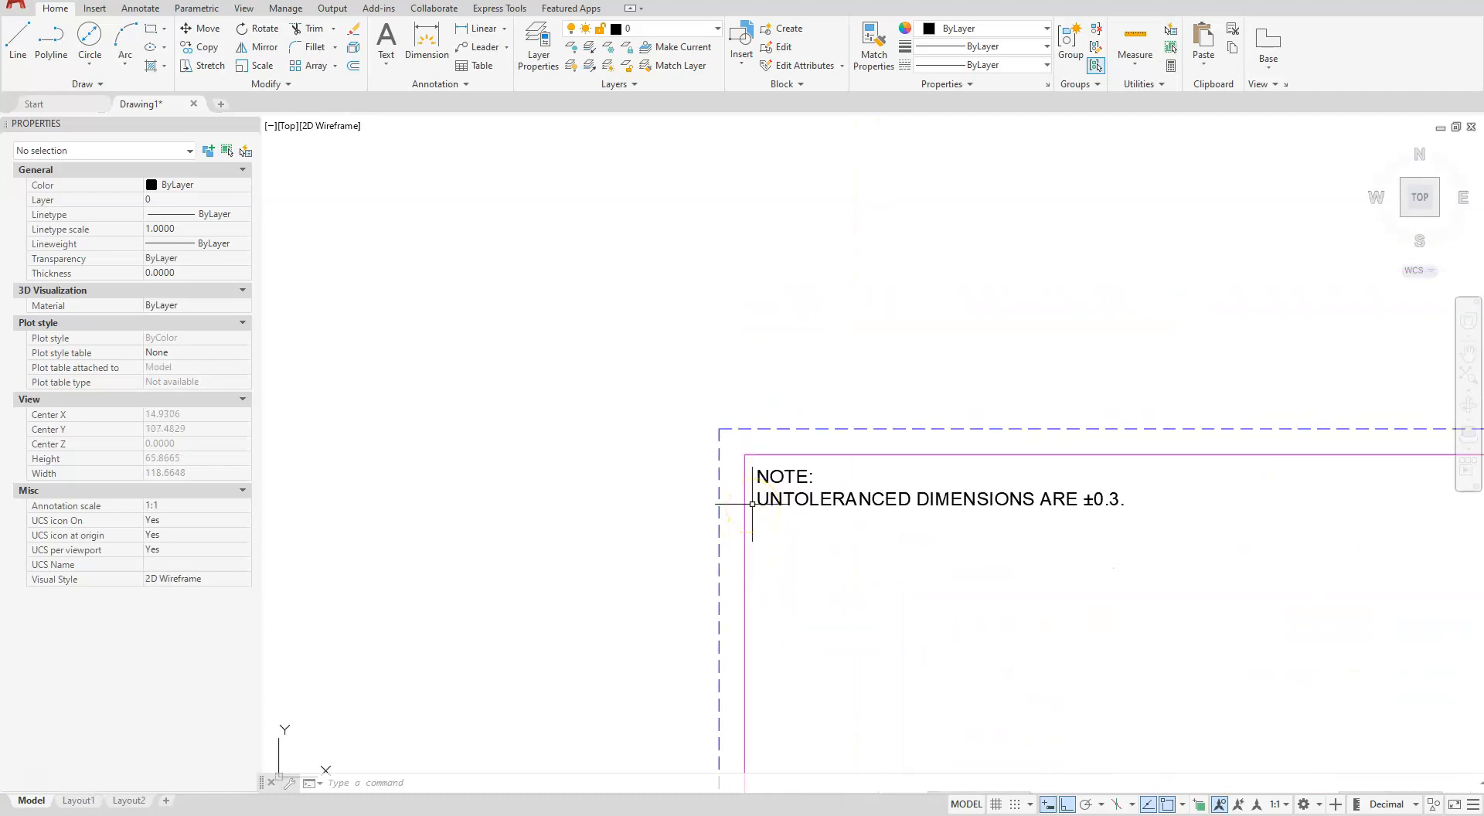
left_click(804, 485)
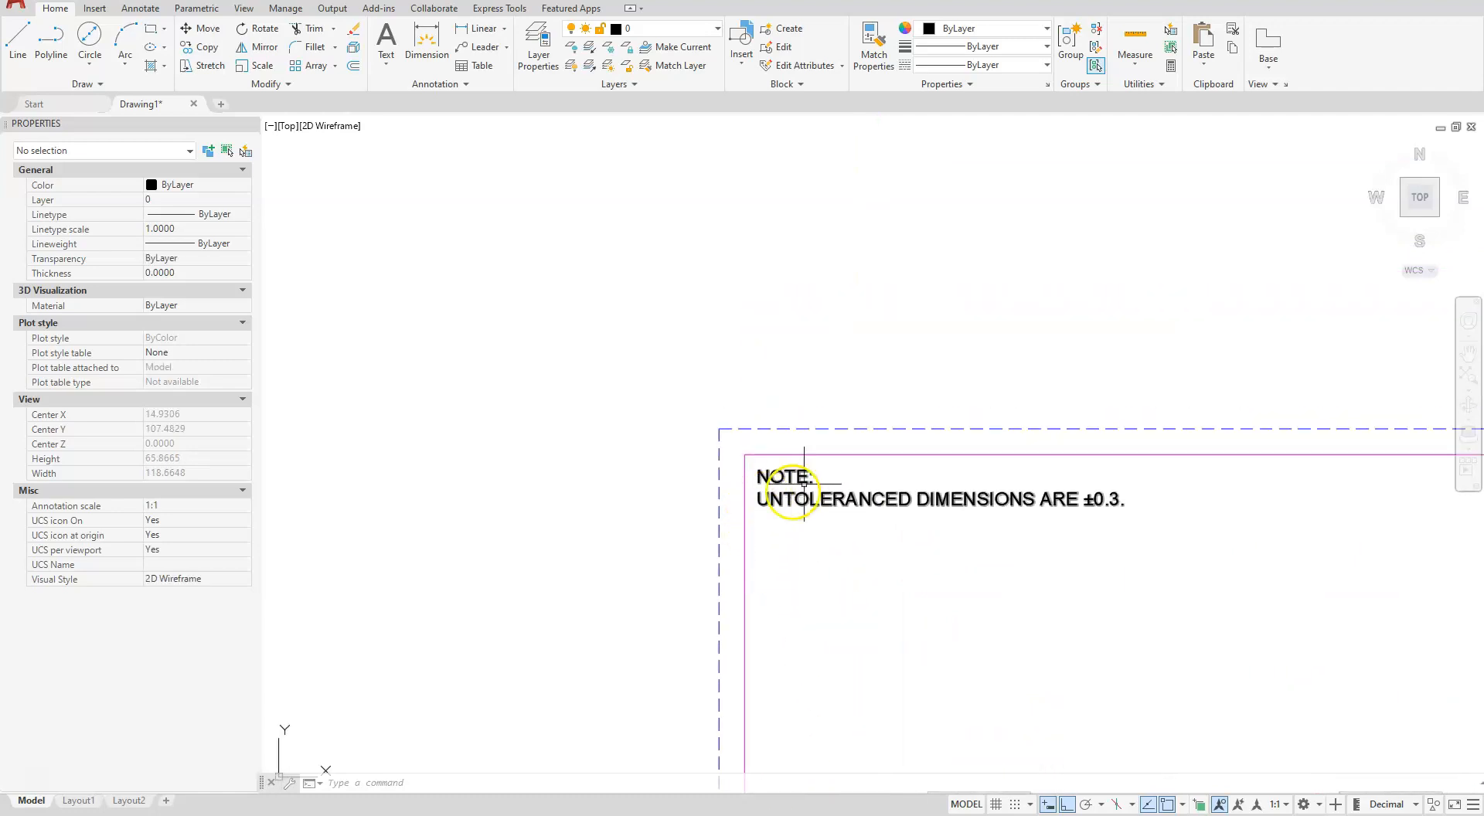
left_click(898, 500)
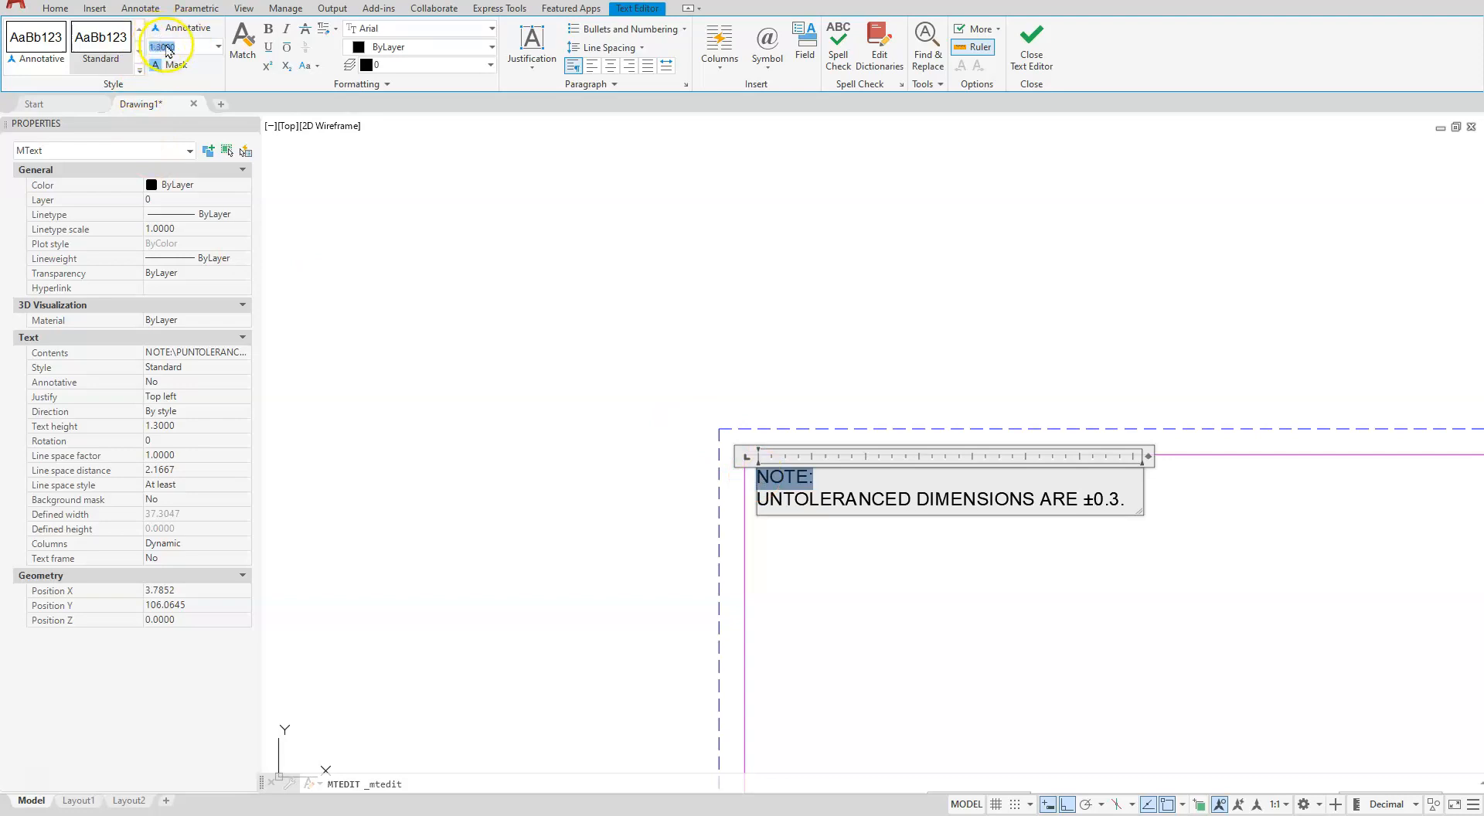
type("2.6")
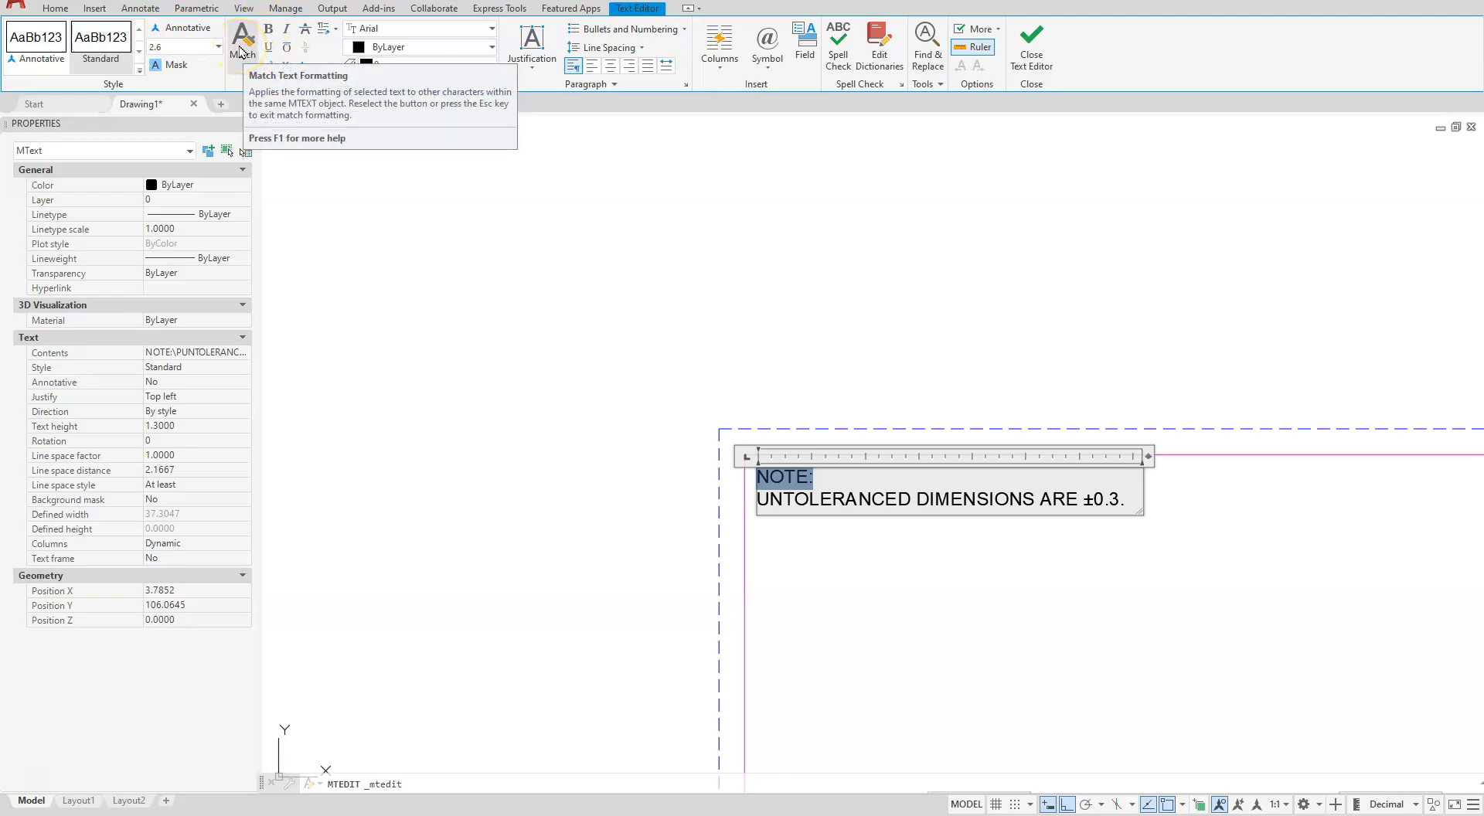
key("Return")
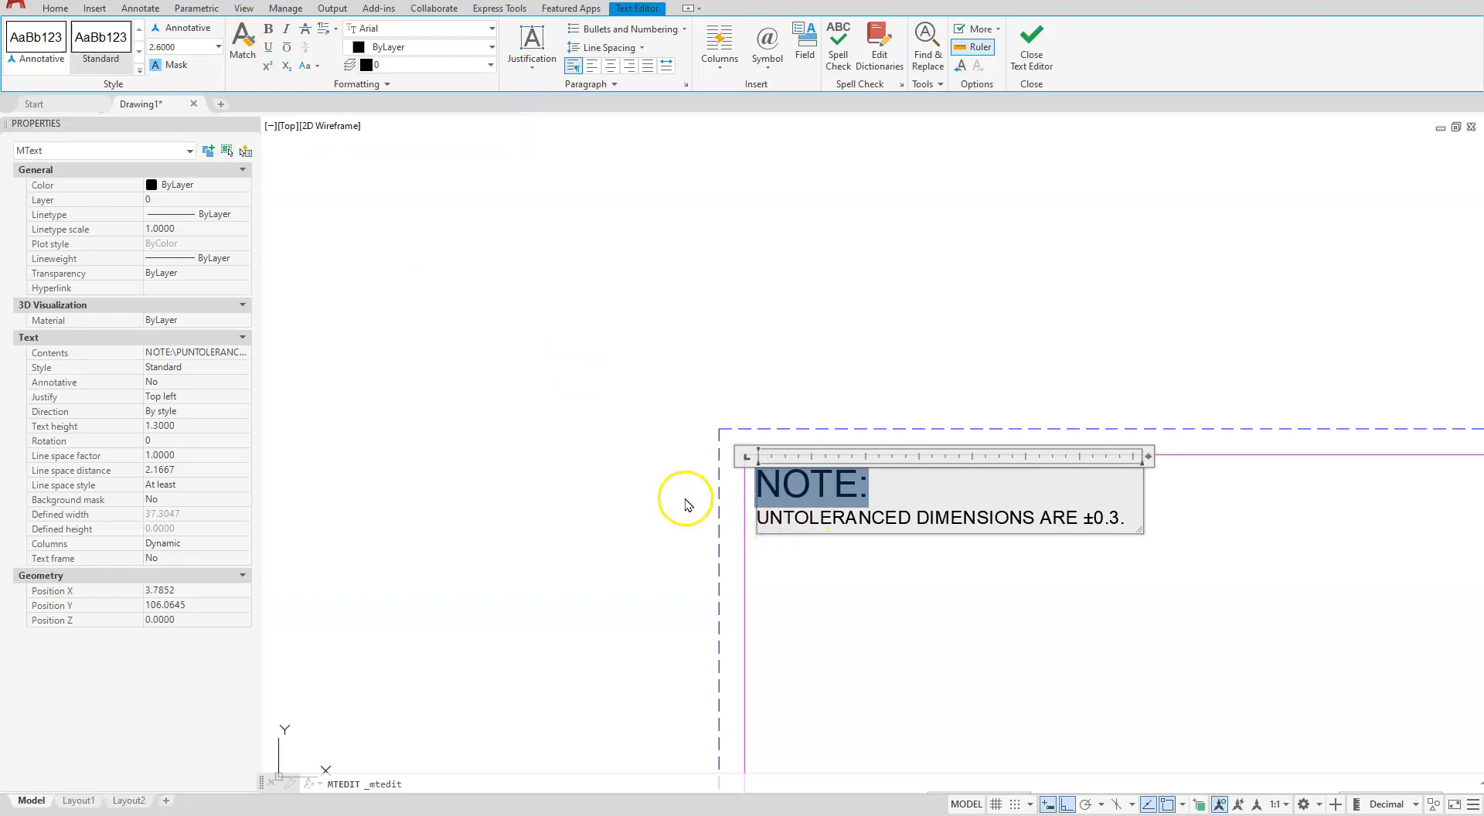
left_click(1022, 55)
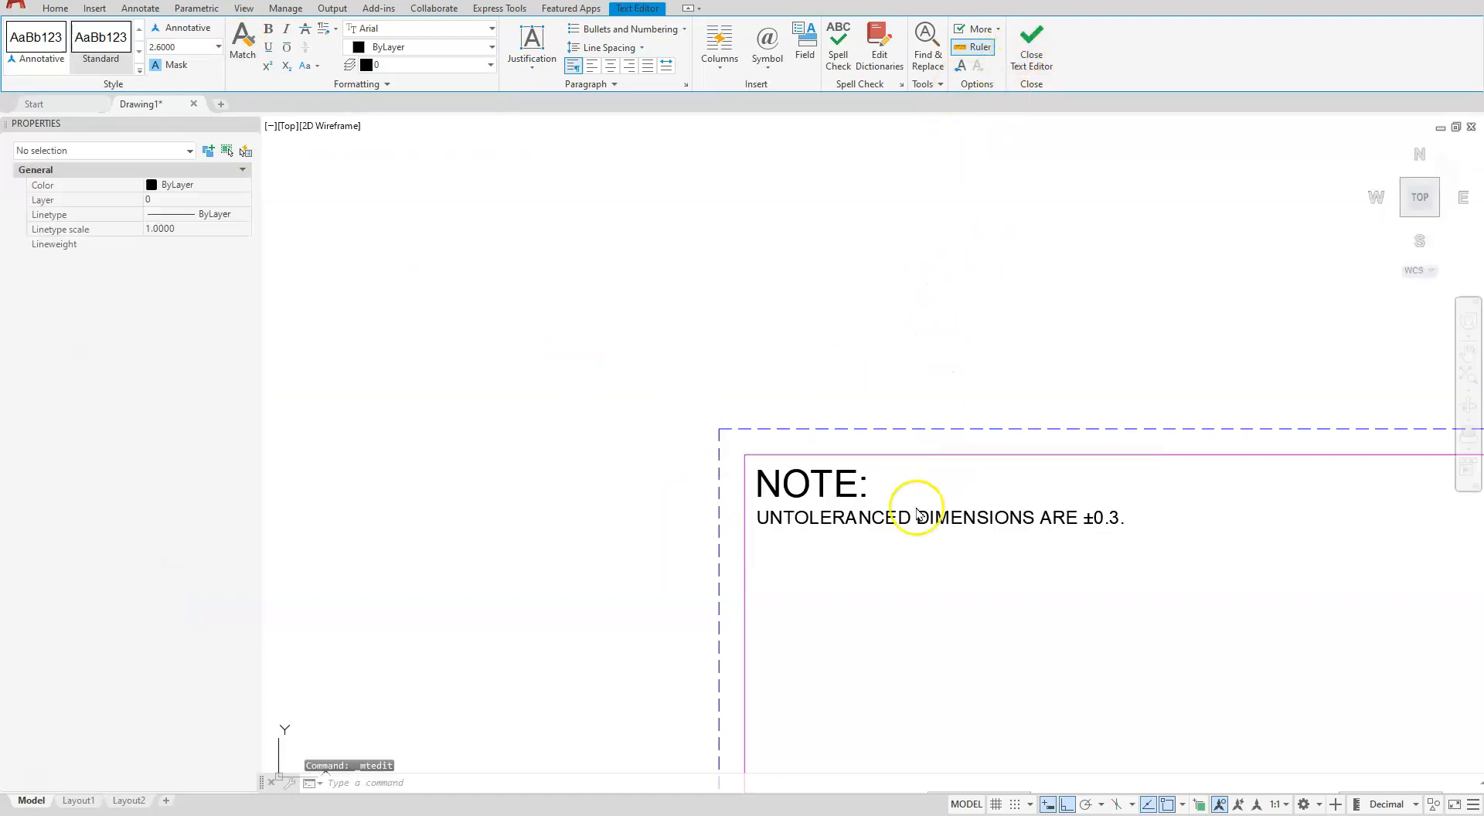
Turn on isometric drafting with the left isoplane.
scroll(1183, 526, "down", 3)
mouse_move(1182, 526)
middle_mouse_down()
mouse_move(1180, 559)
mouse_move(637, 345)
middle_mouse_up()
middle_click_drag(643, 511, 666, 477)
scroll(661, 473, "down", 2)
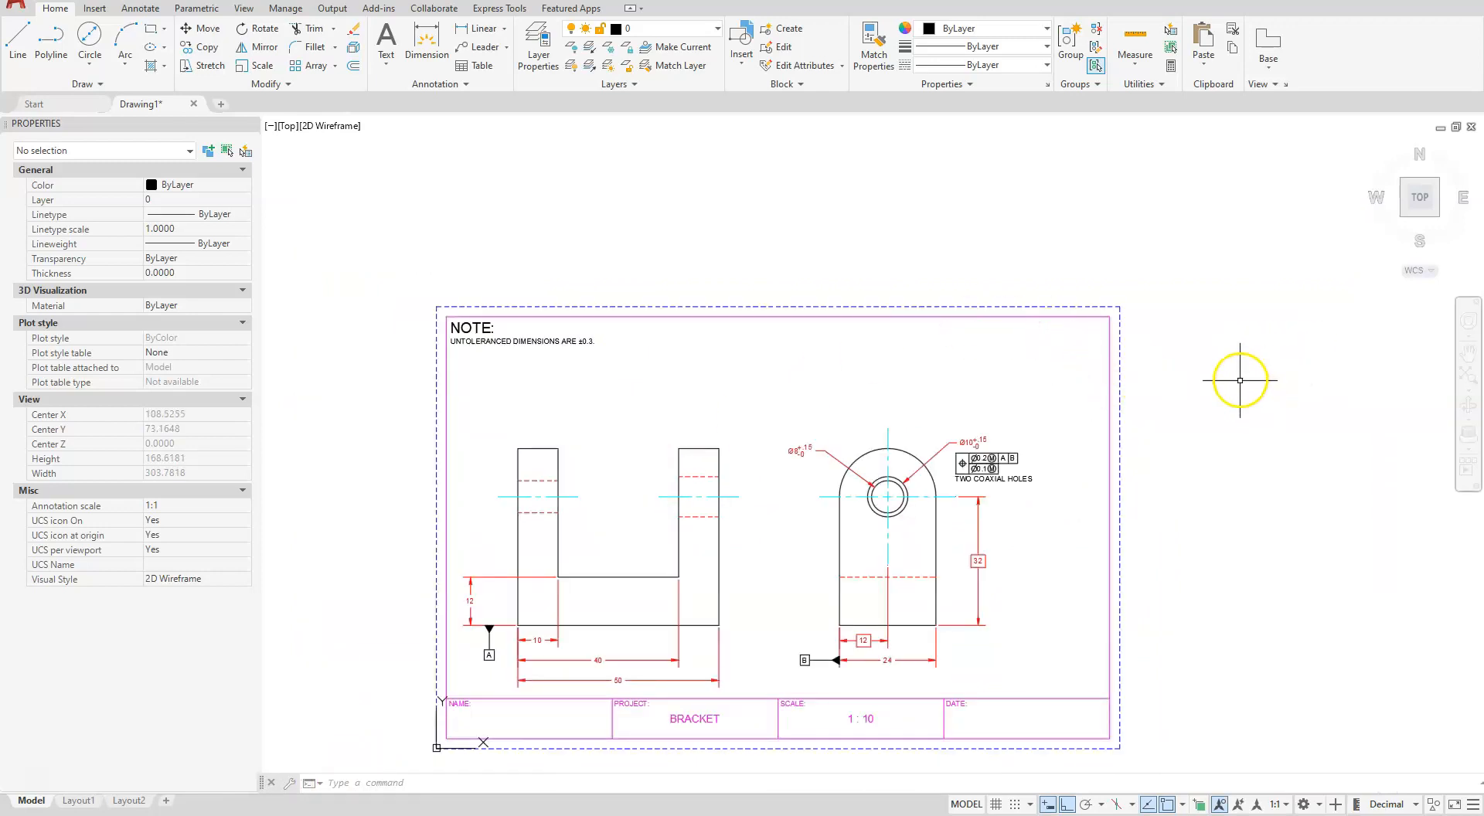
mouse_move(1198, 497)
middle_mouse_down()
mouse_move(1093, 441)
mouse_move(984, 520)
middle_mouse_up()
scroll(949, 461, "up", 4)
mouse_move(1232, 467)
middle_mouse_down()
mouse_move(1176, 556)
mouse_move(1167, 629)
middle_mouse_up()
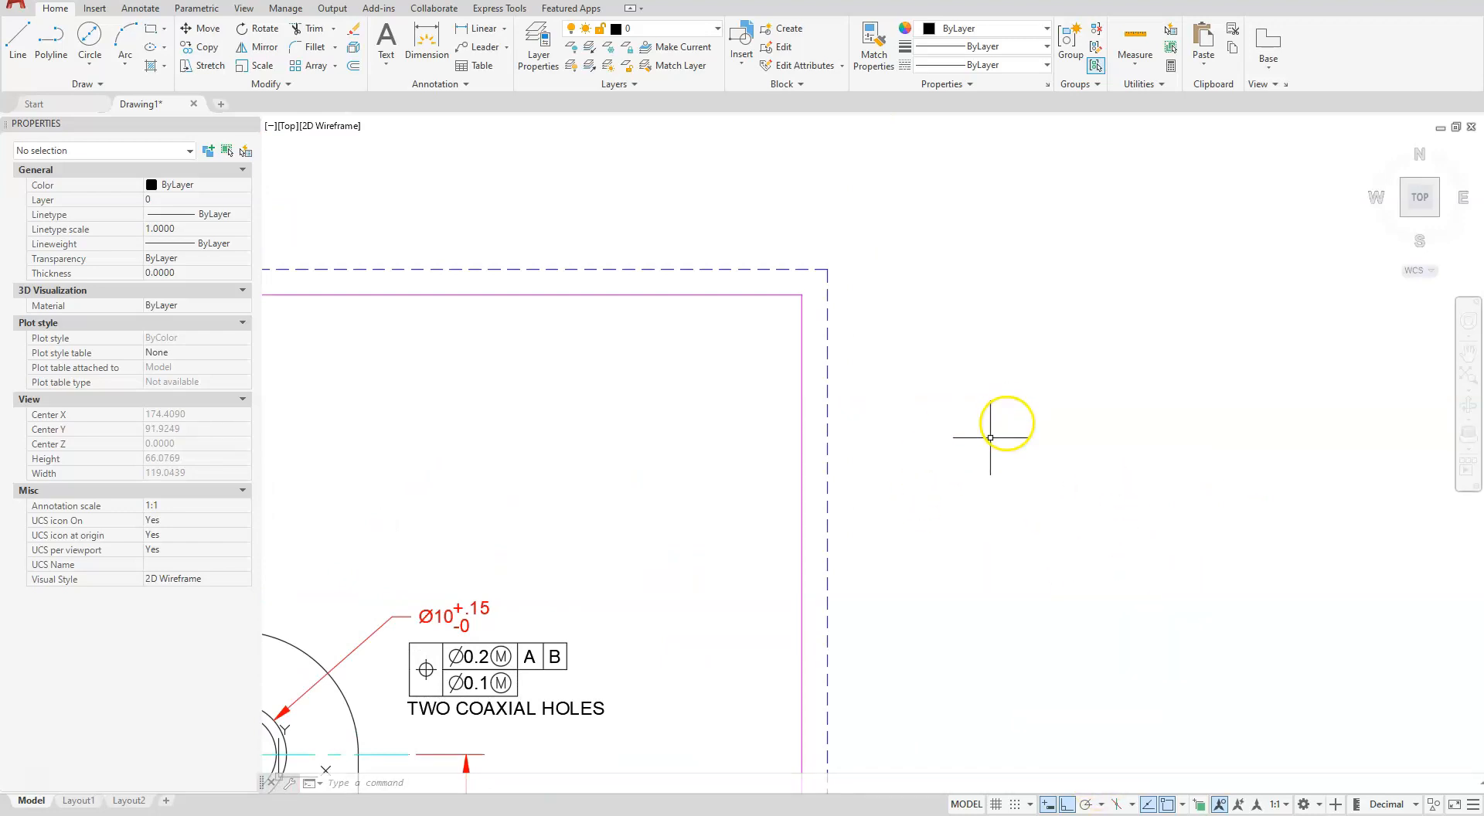
left_click(1117, 807)
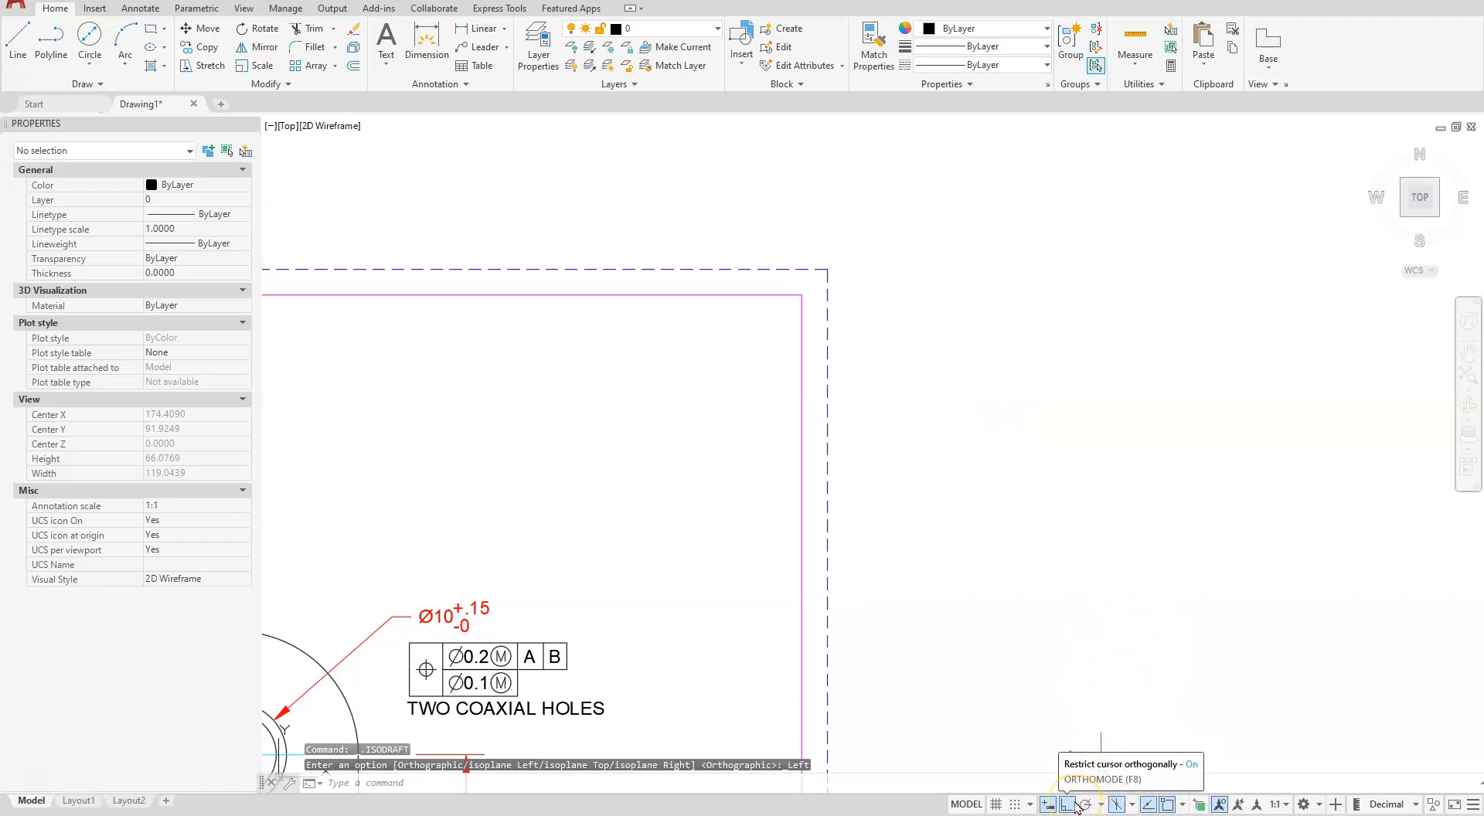
Check the vertical distance from the front view's slot floor to the hole axis using a temporary linear dimension, without placing it.
scroll(967, 530, "down", 4)
mouse_move(971, 532)
middle_mouse_down()
mouse_move(1186, 536)
mouse_move(1070, 424)
mouse_move(1164, 426)
middle_mouse_up()
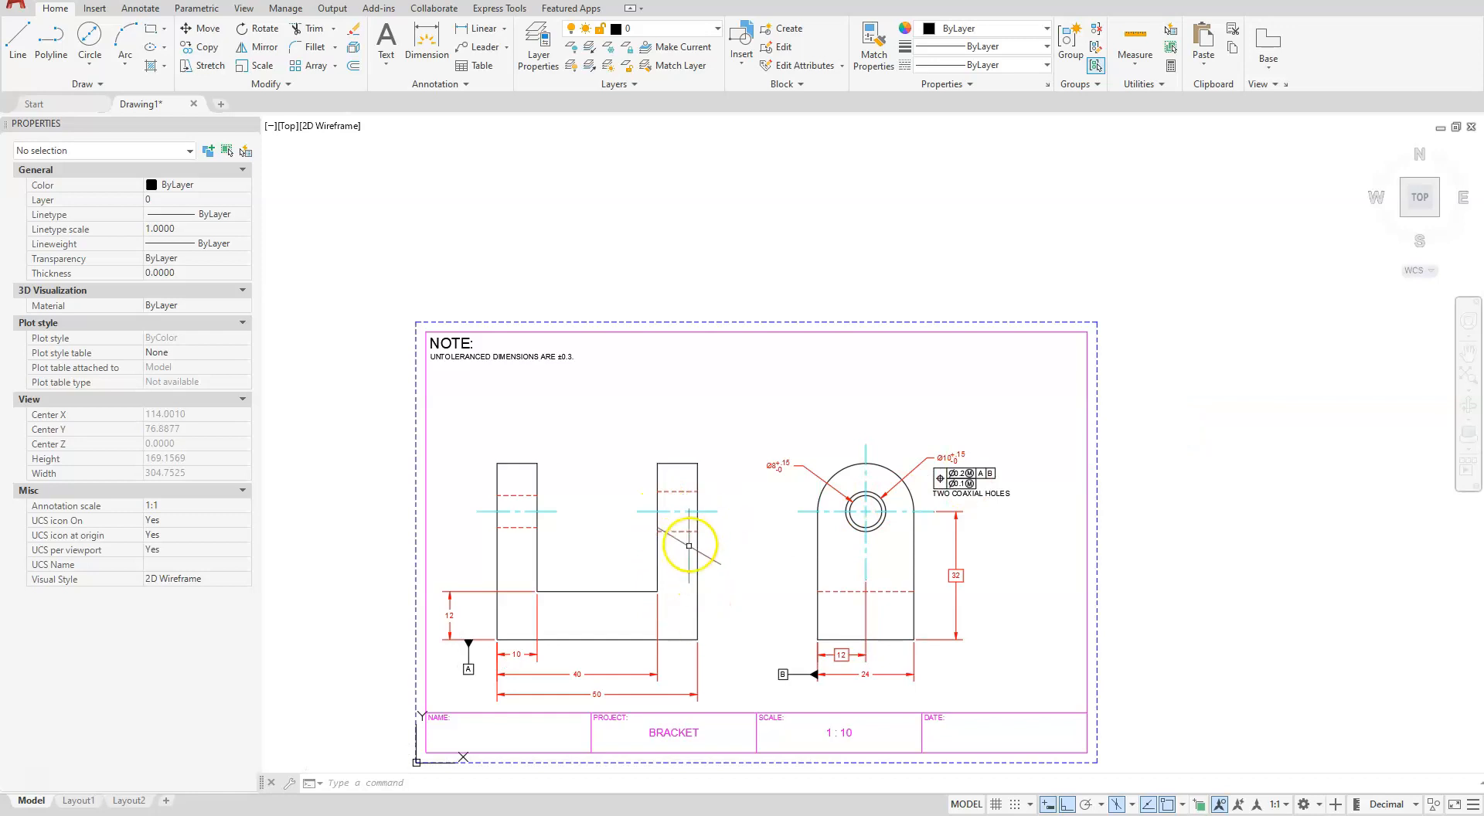
left_click(473, 31)
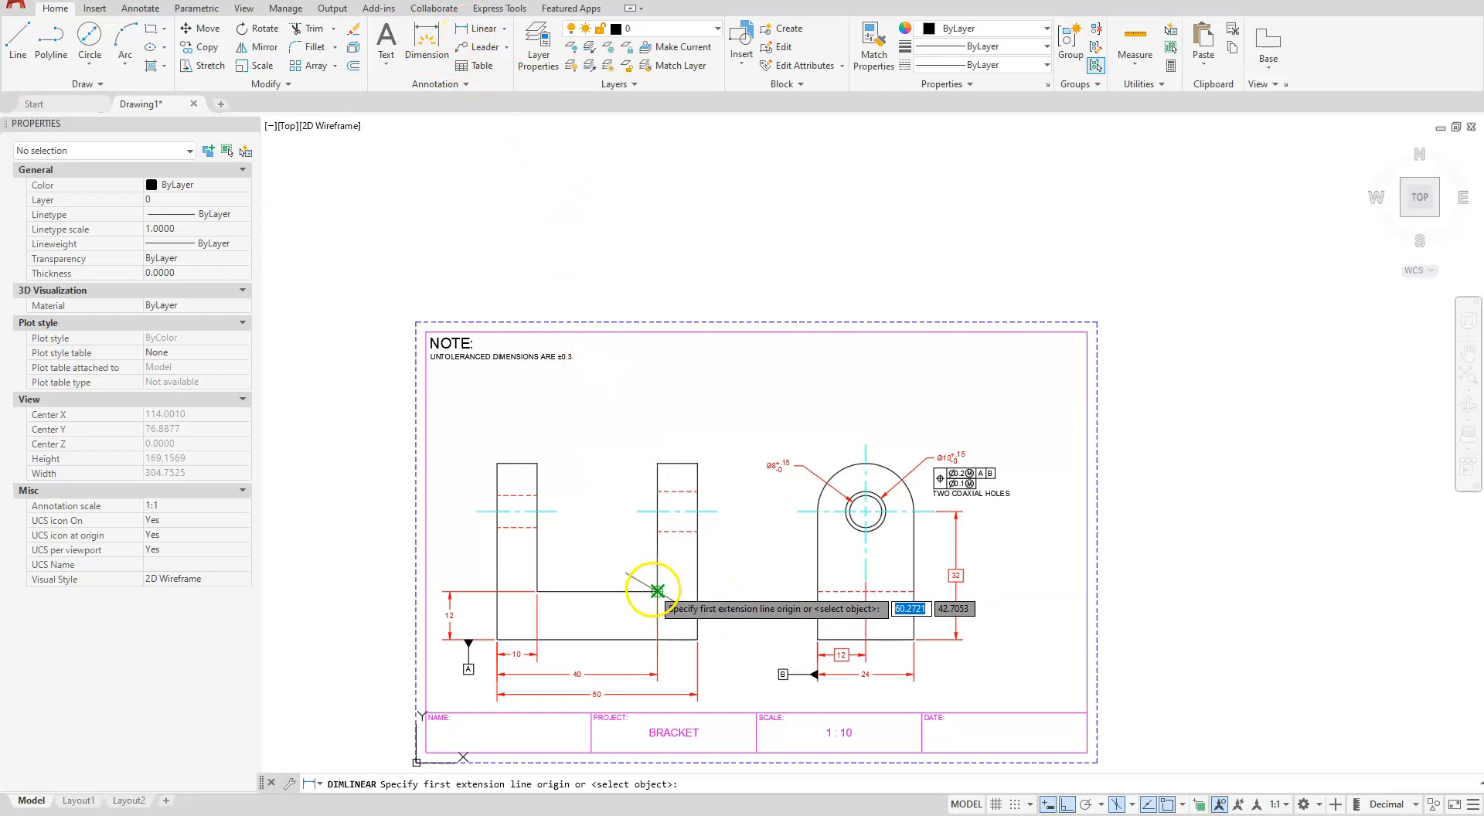
left_click(657, 592)
left_click(638, 511)
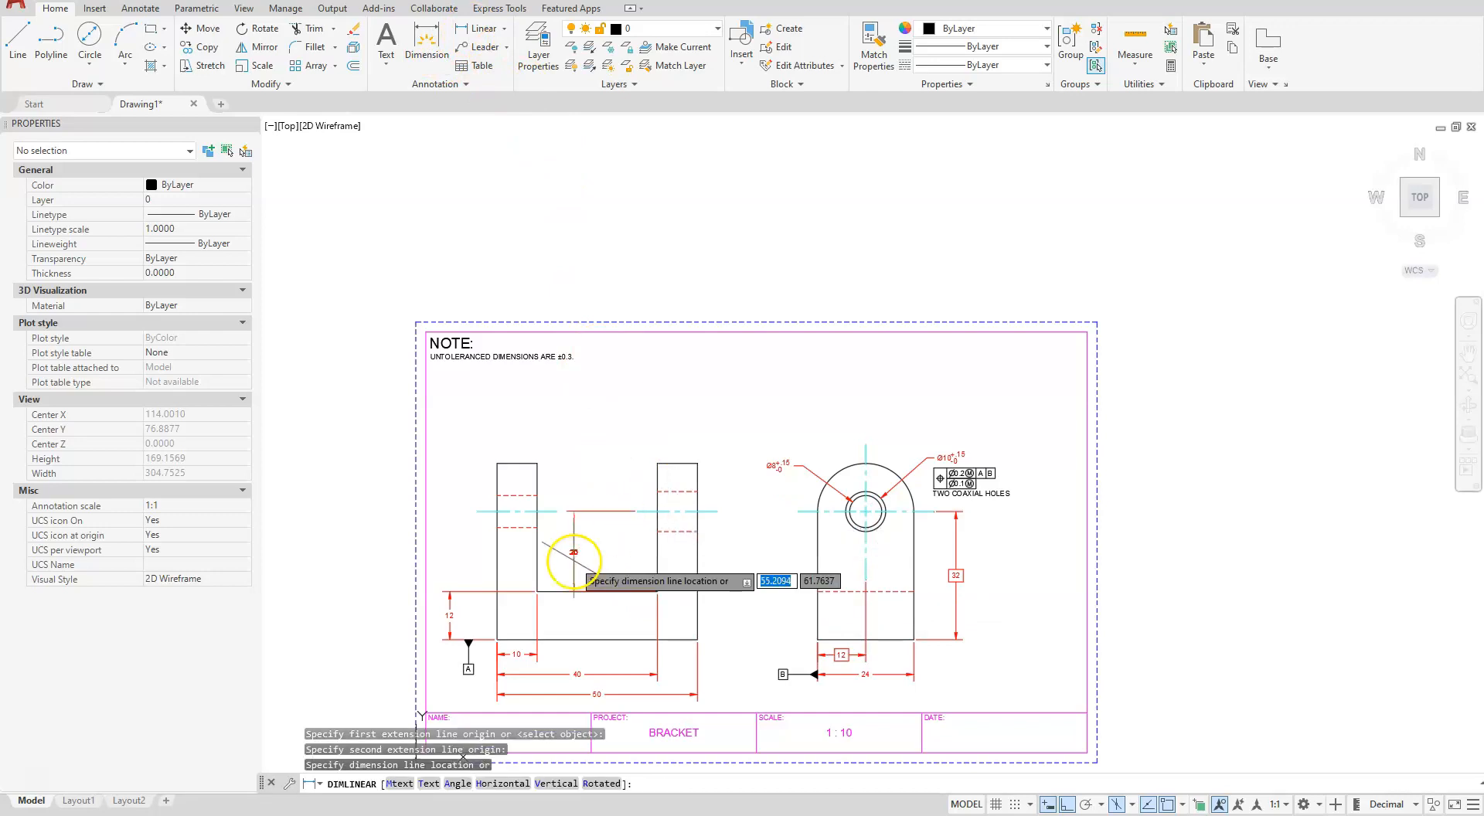
scroll(646, 531, "up", 4)
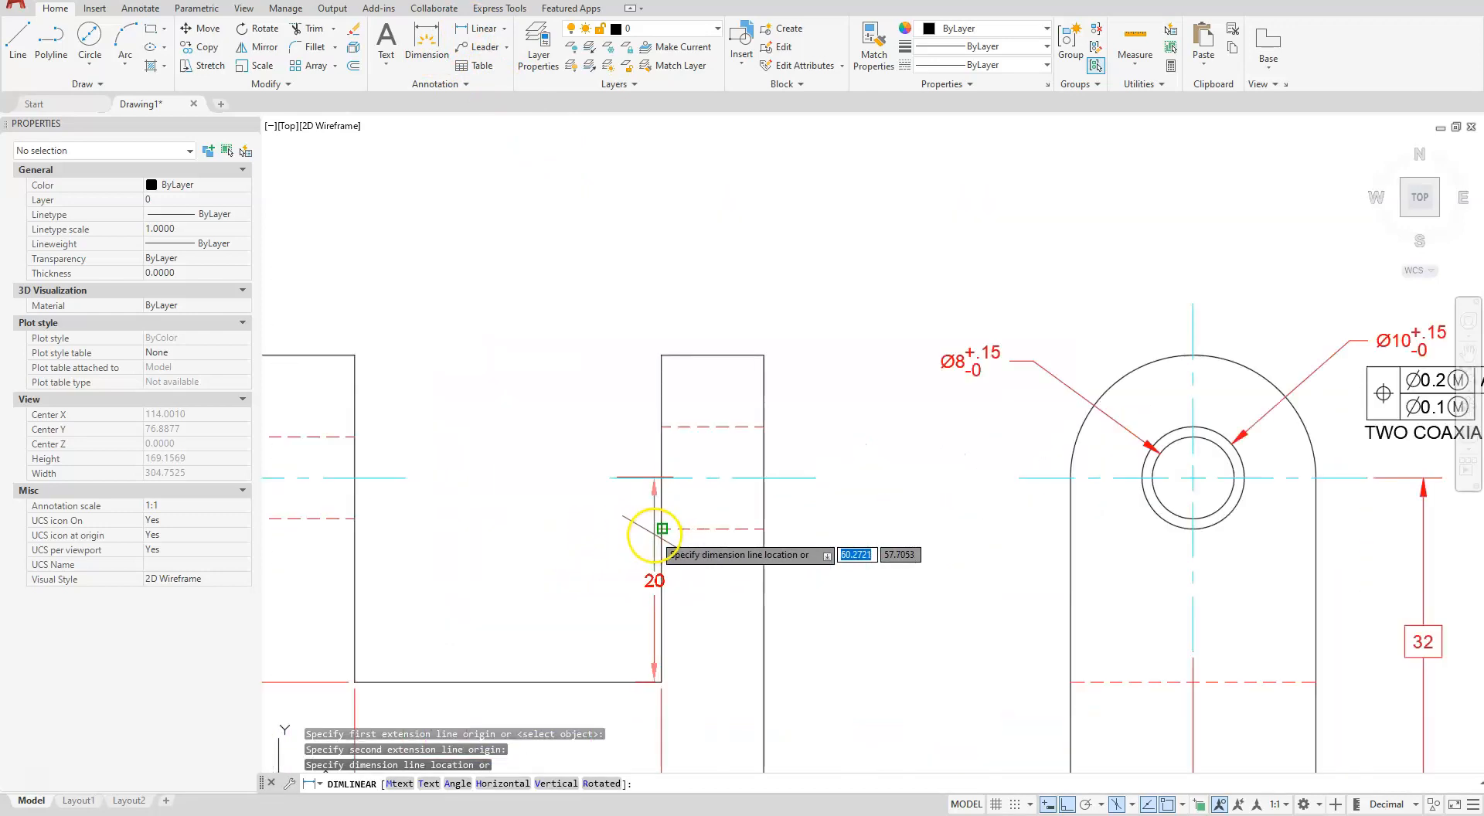
scroll(662, 529, "down", 4)
key("Escape")
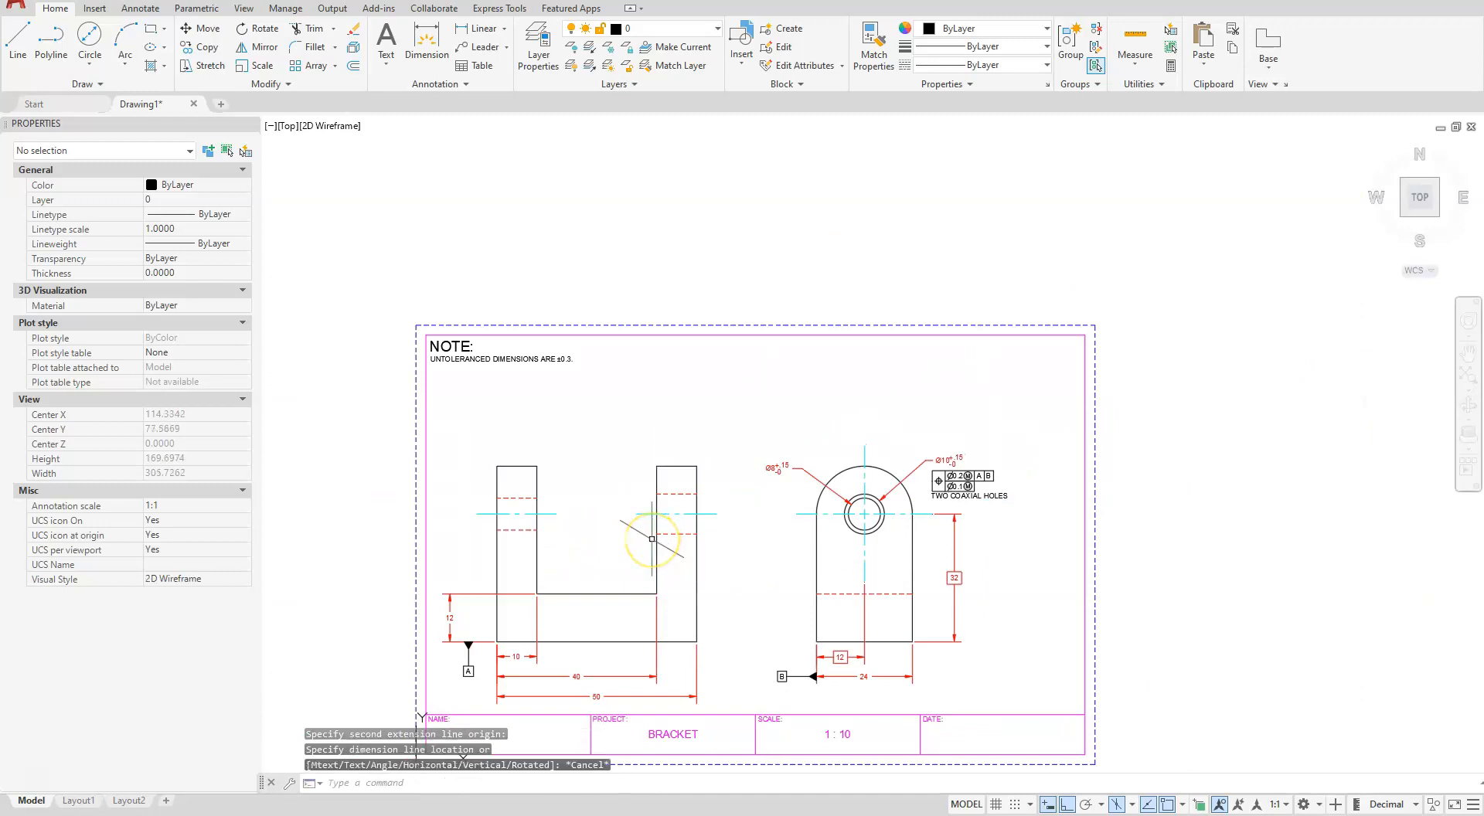
key("Escape")
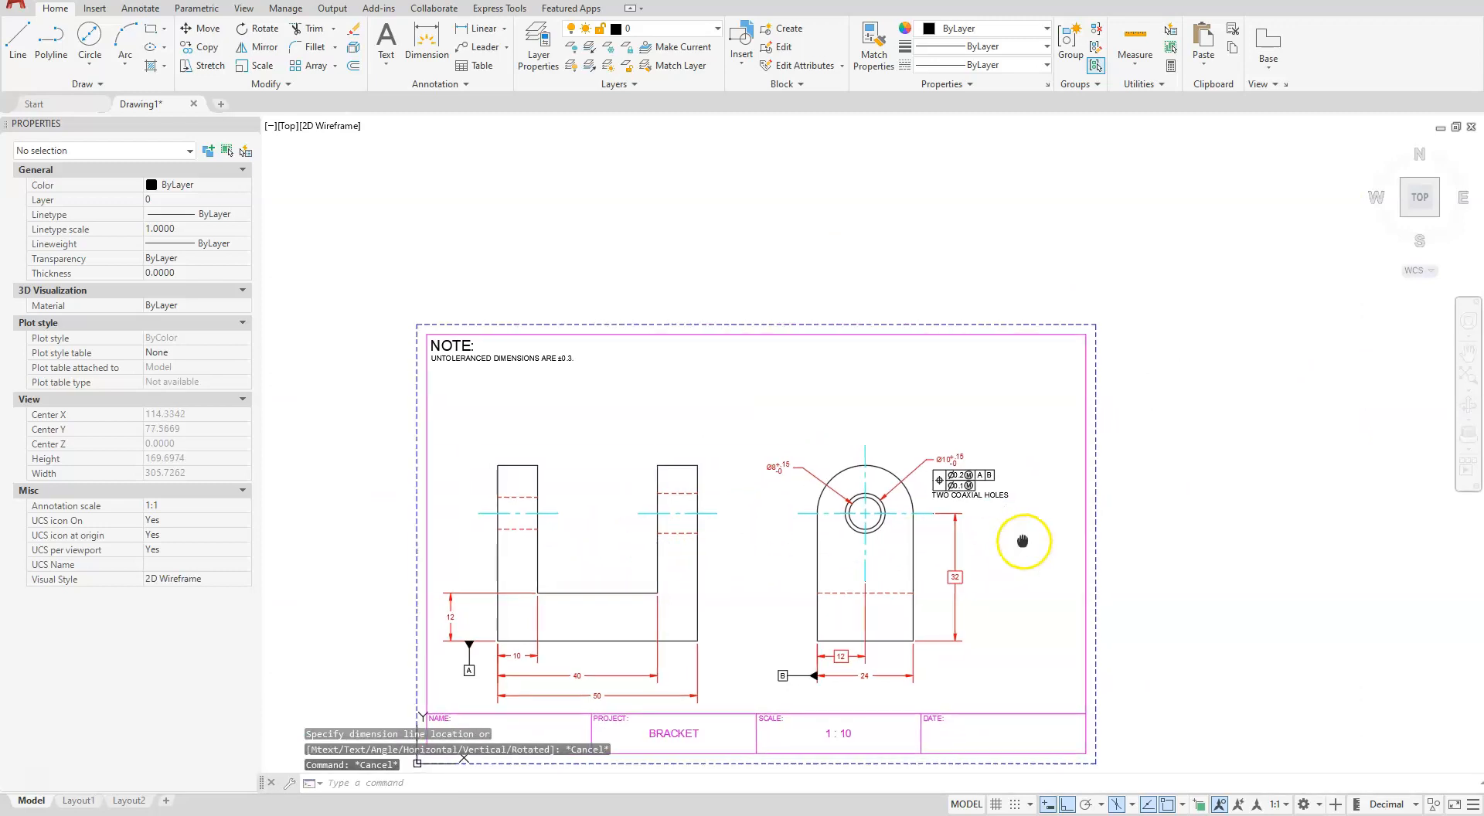
Beside the sheet, draw the bracket profile's outer sides on the left isoplane: 32 down, 50 along the base, and 32 up.
middle_click_drag(1023, 540, 805, 546)
mouse_move(1143, 441)
middle_mouse_down()
mouse_move(1048, 503)
mouse_move(973, 526)
middle_mouse_up()
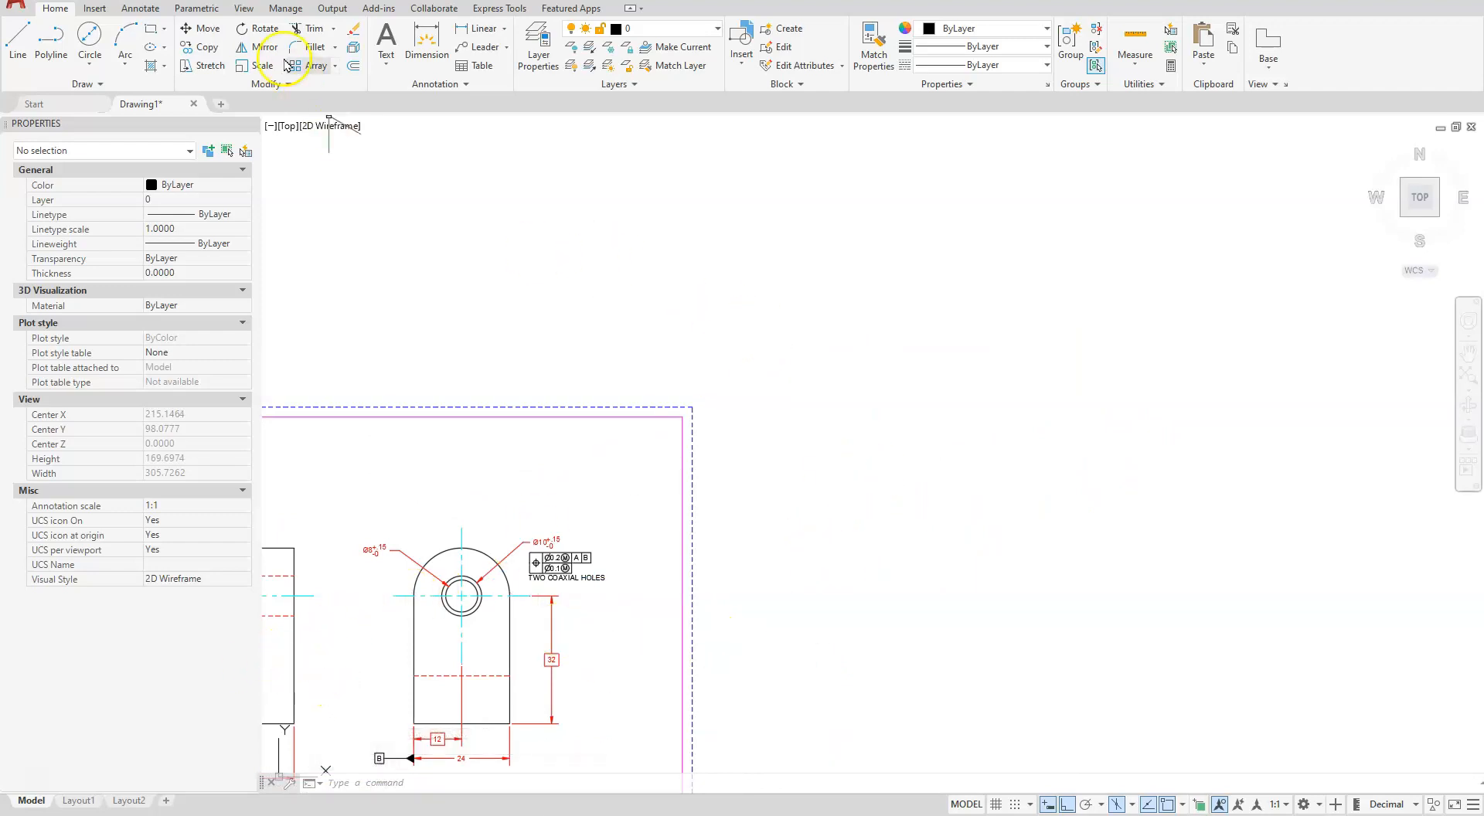
left_click(34, 36)
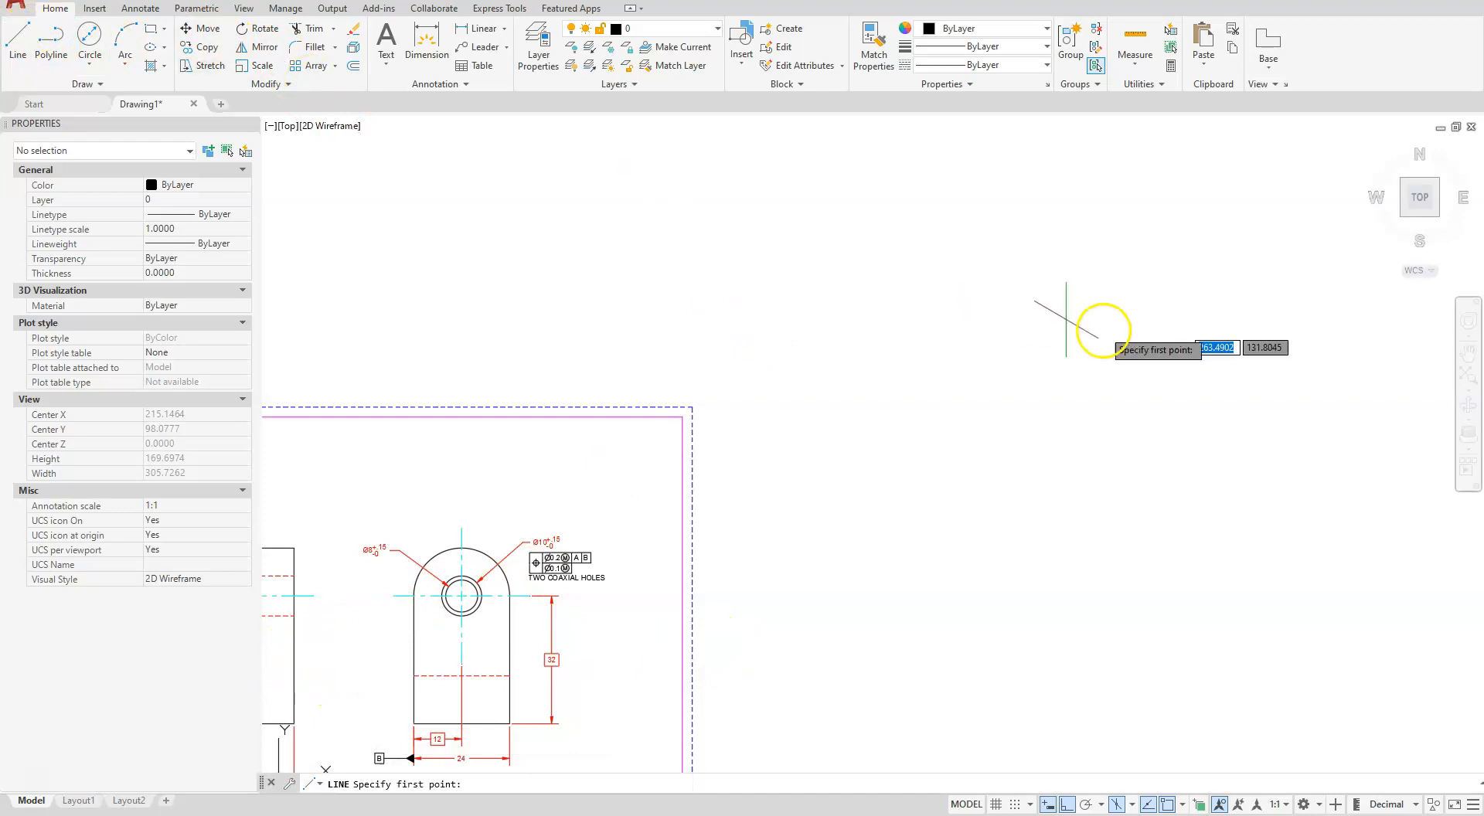
left_click(942, 281)
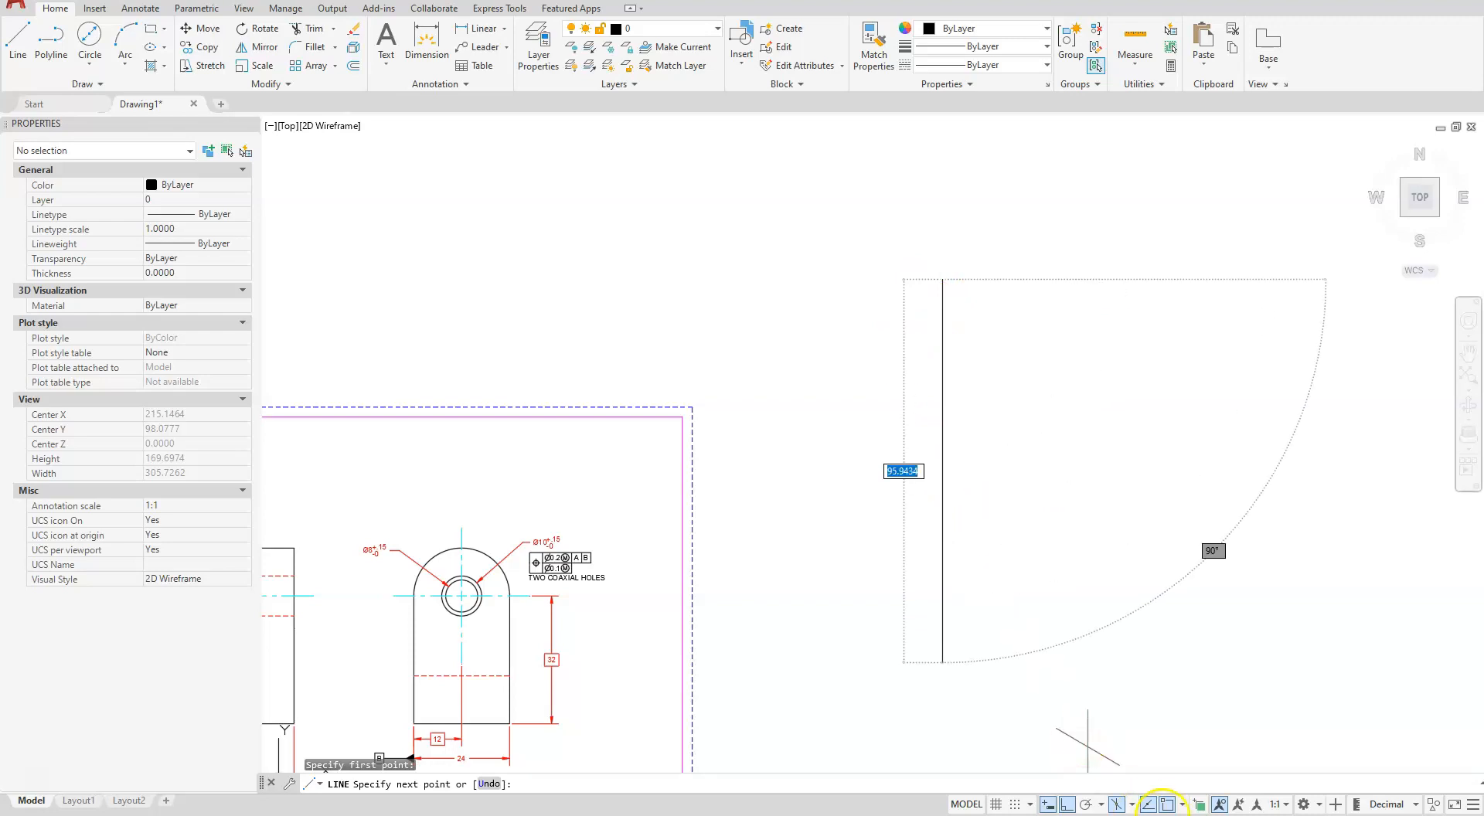
left_click(1131, 804)
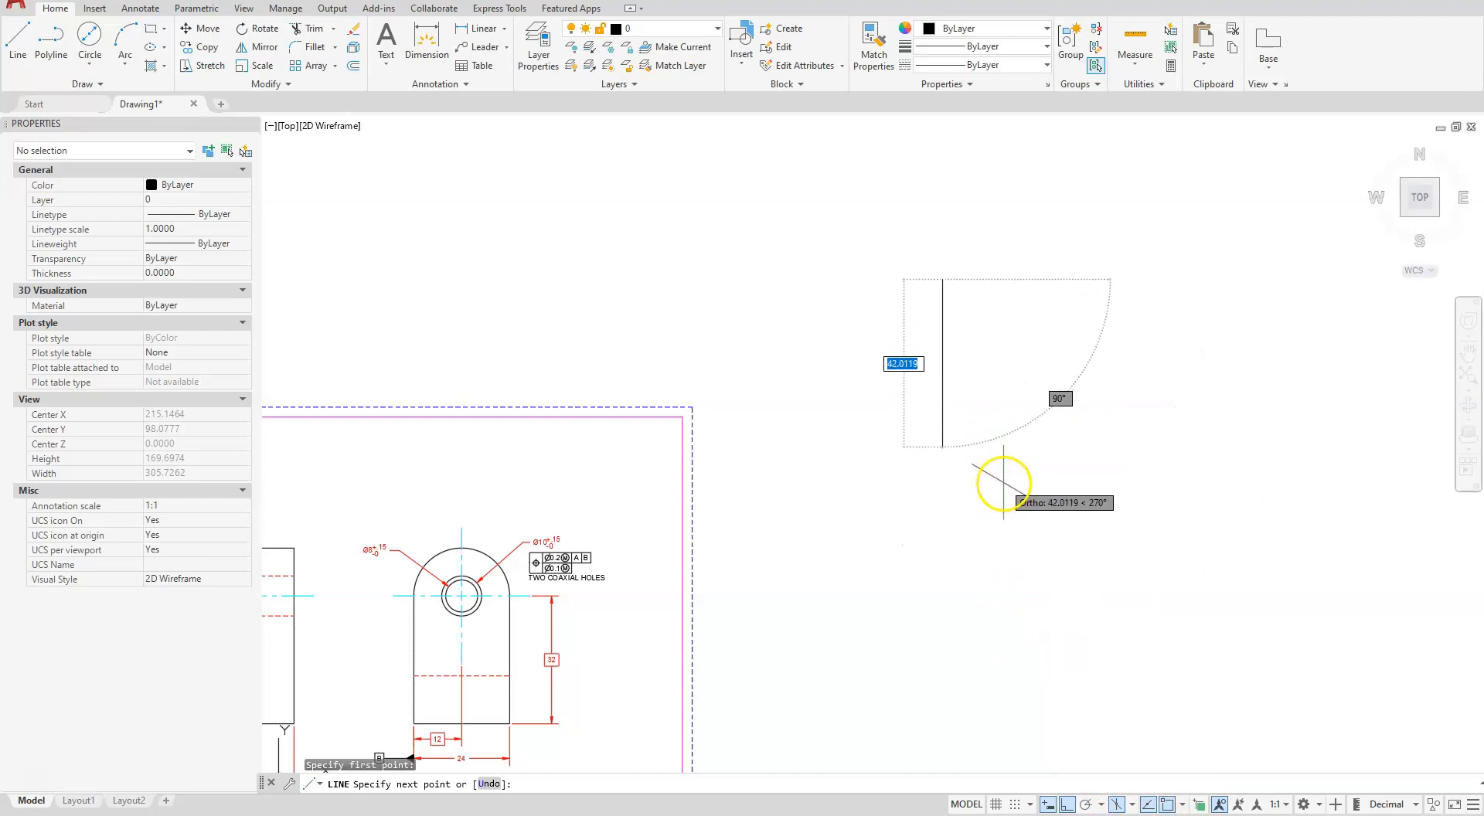
type("32")
key("Return")
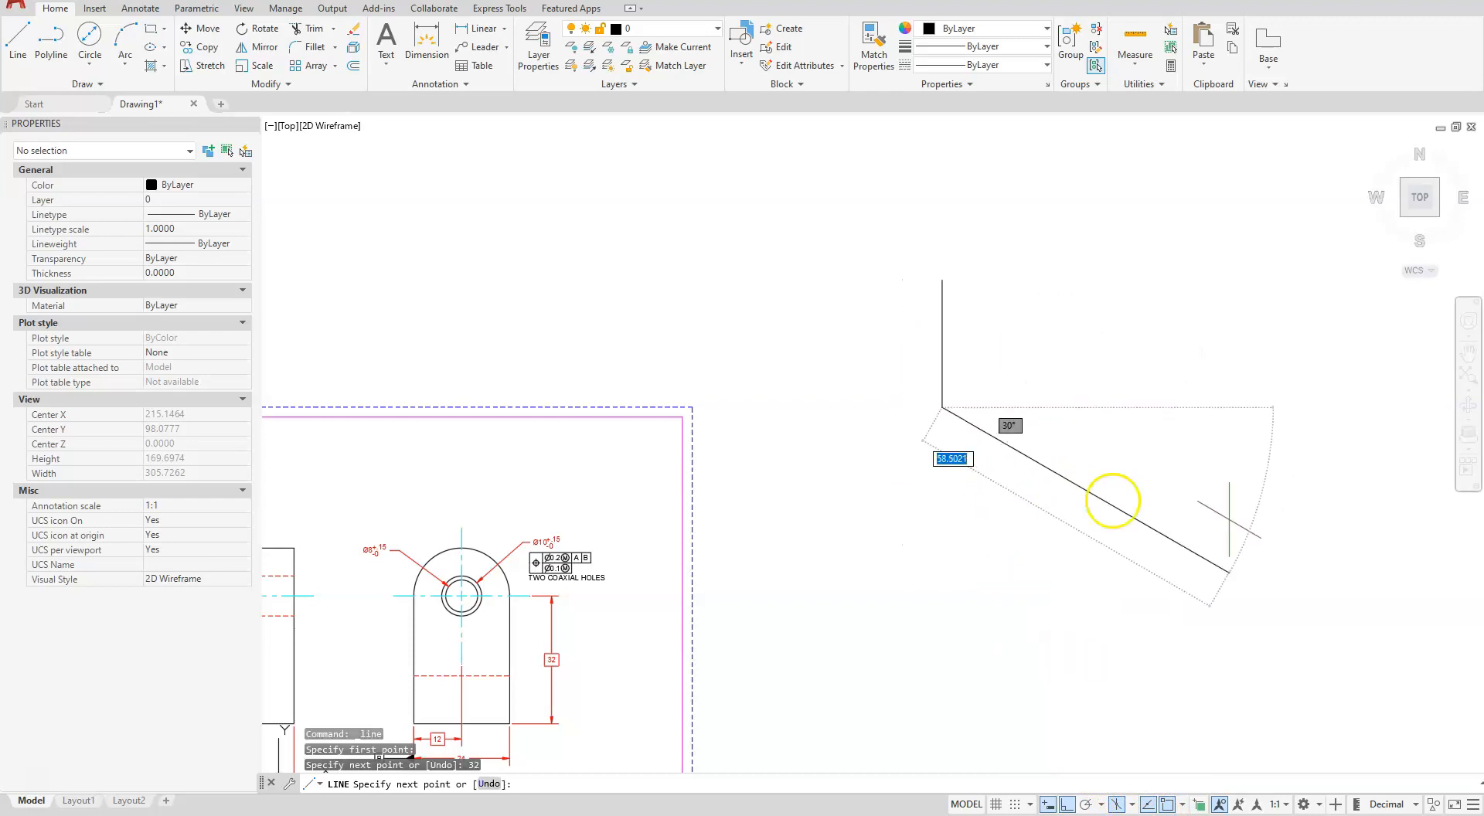
type("50")
key("Return")
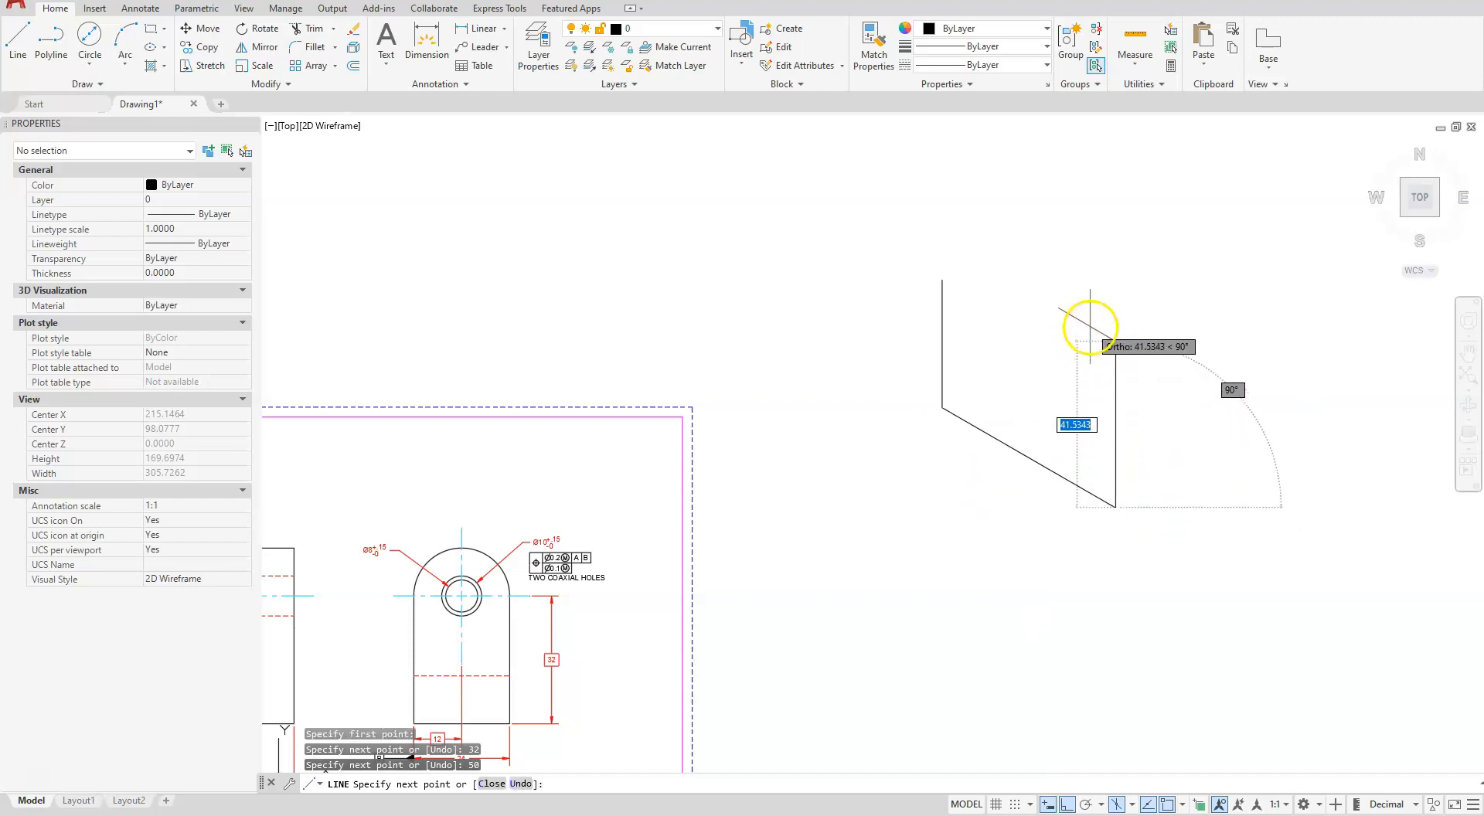
type("32")
key("Return")
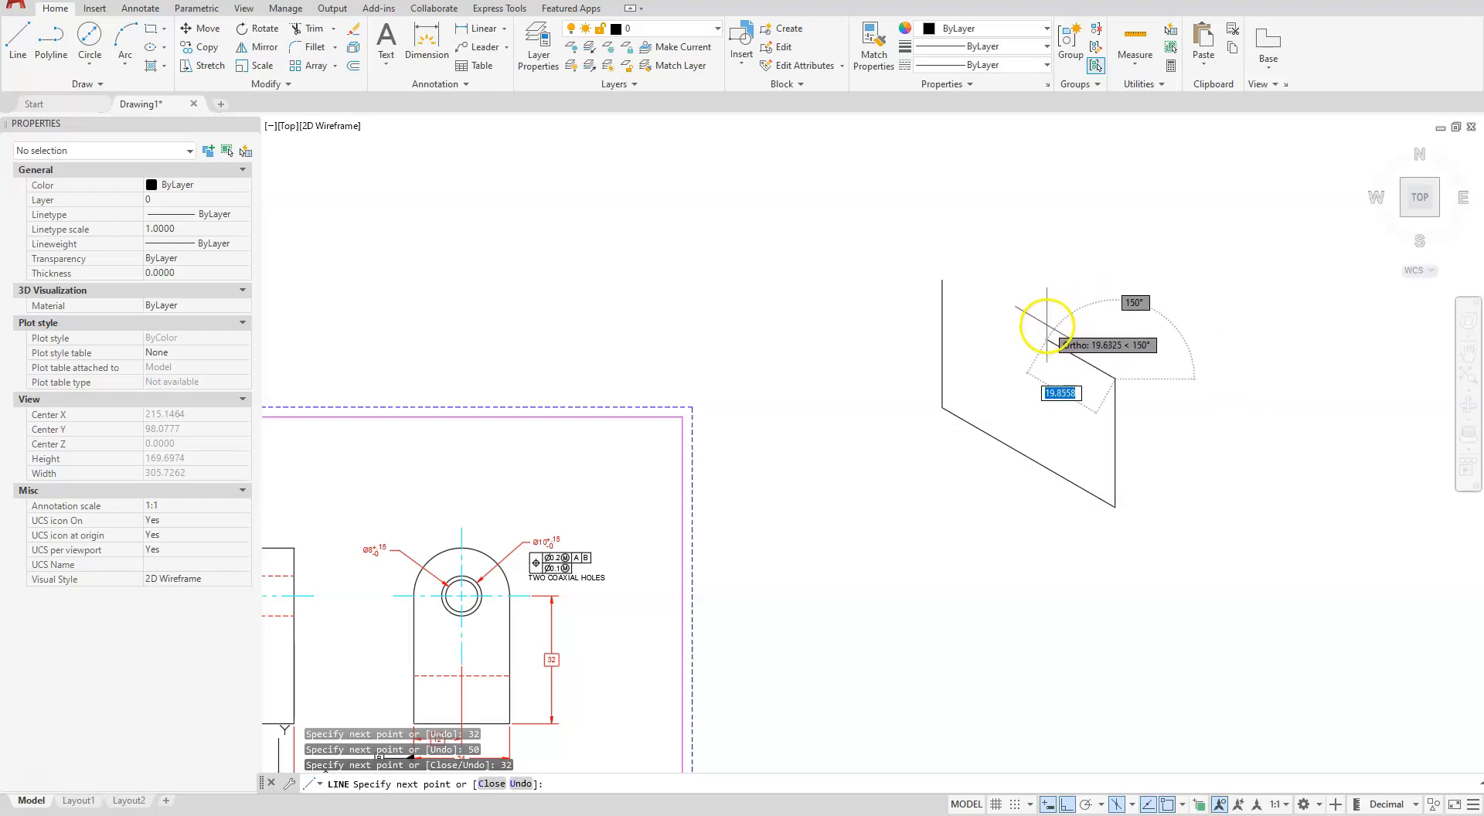
Complete the U-shaped profile with a 10-wide upright top, a 20-deep slot with a 30-wide floor, and a closing segment.
type("10")
key("Return")
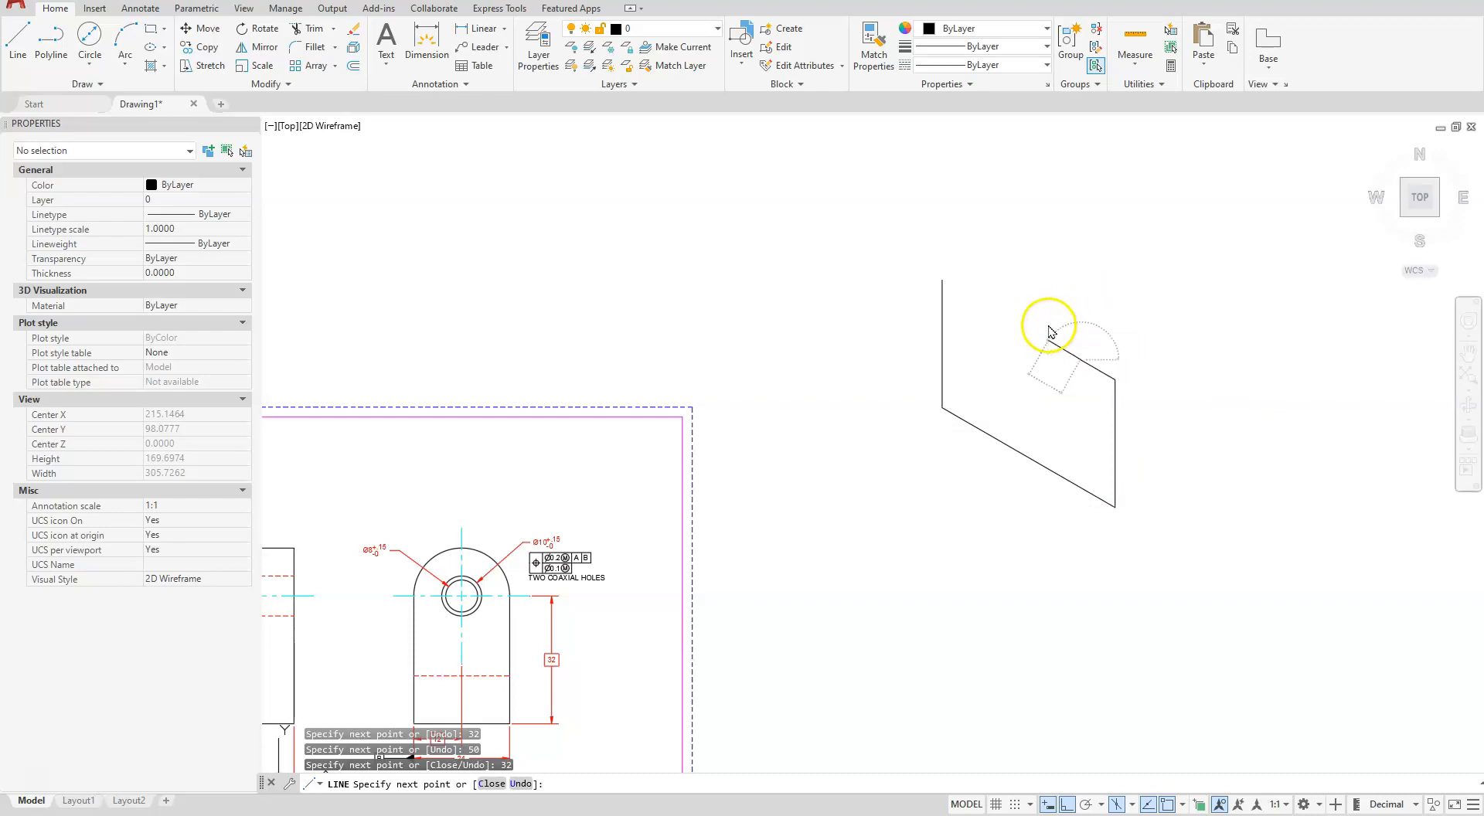
type("28.8355")
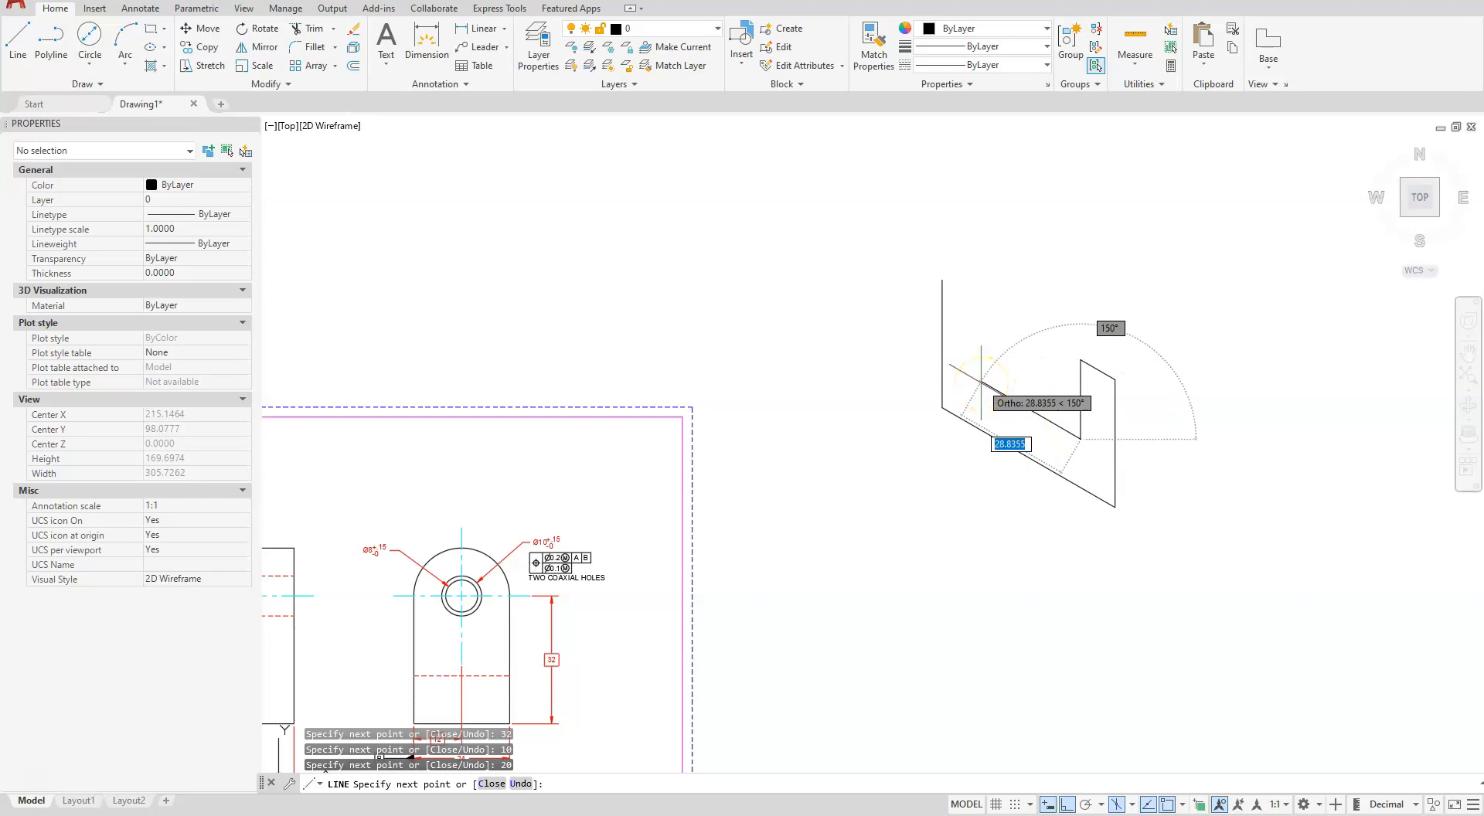
type("30")
key("Return")
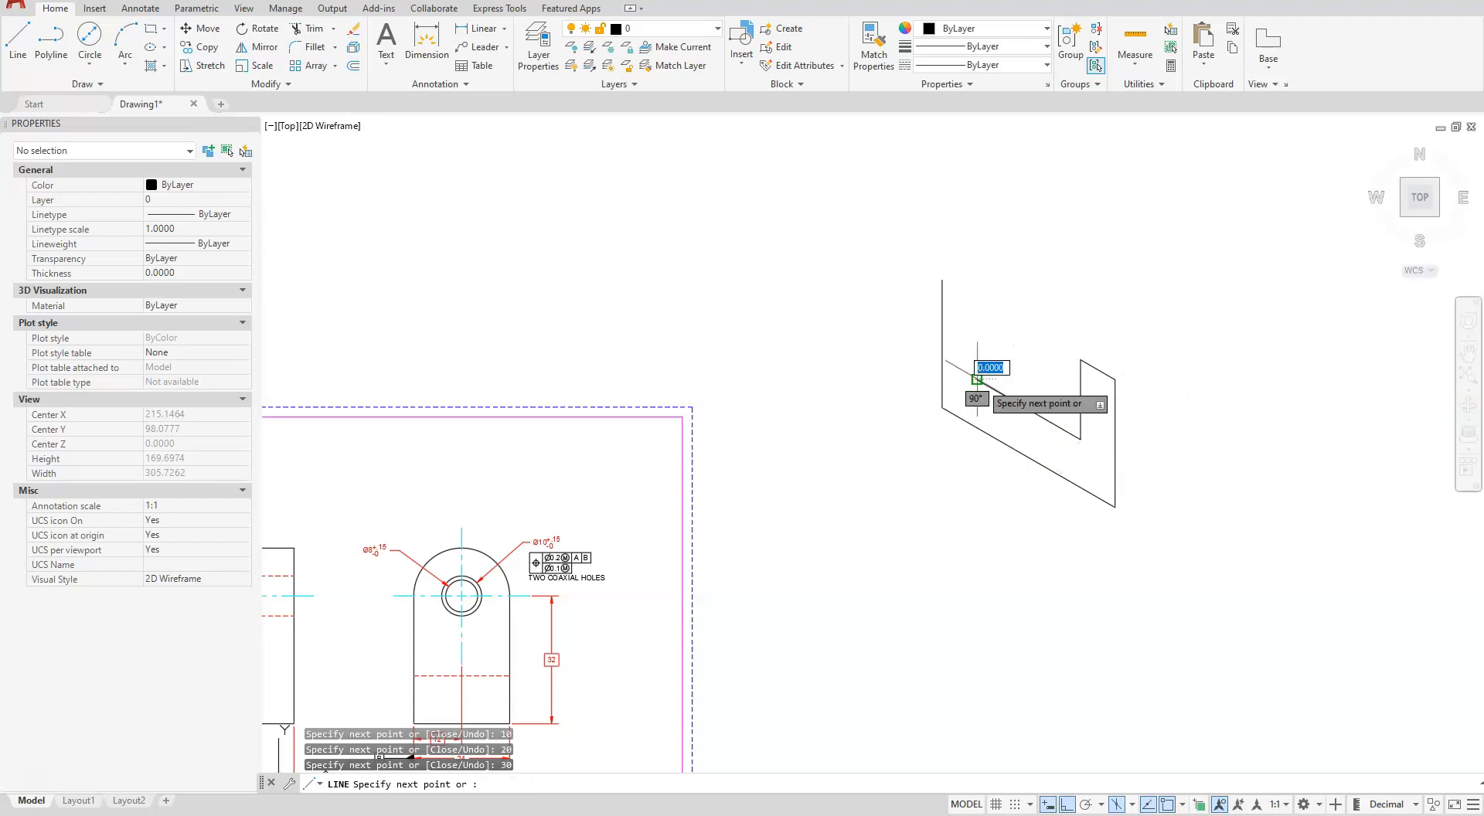
type("20")
key("Return")
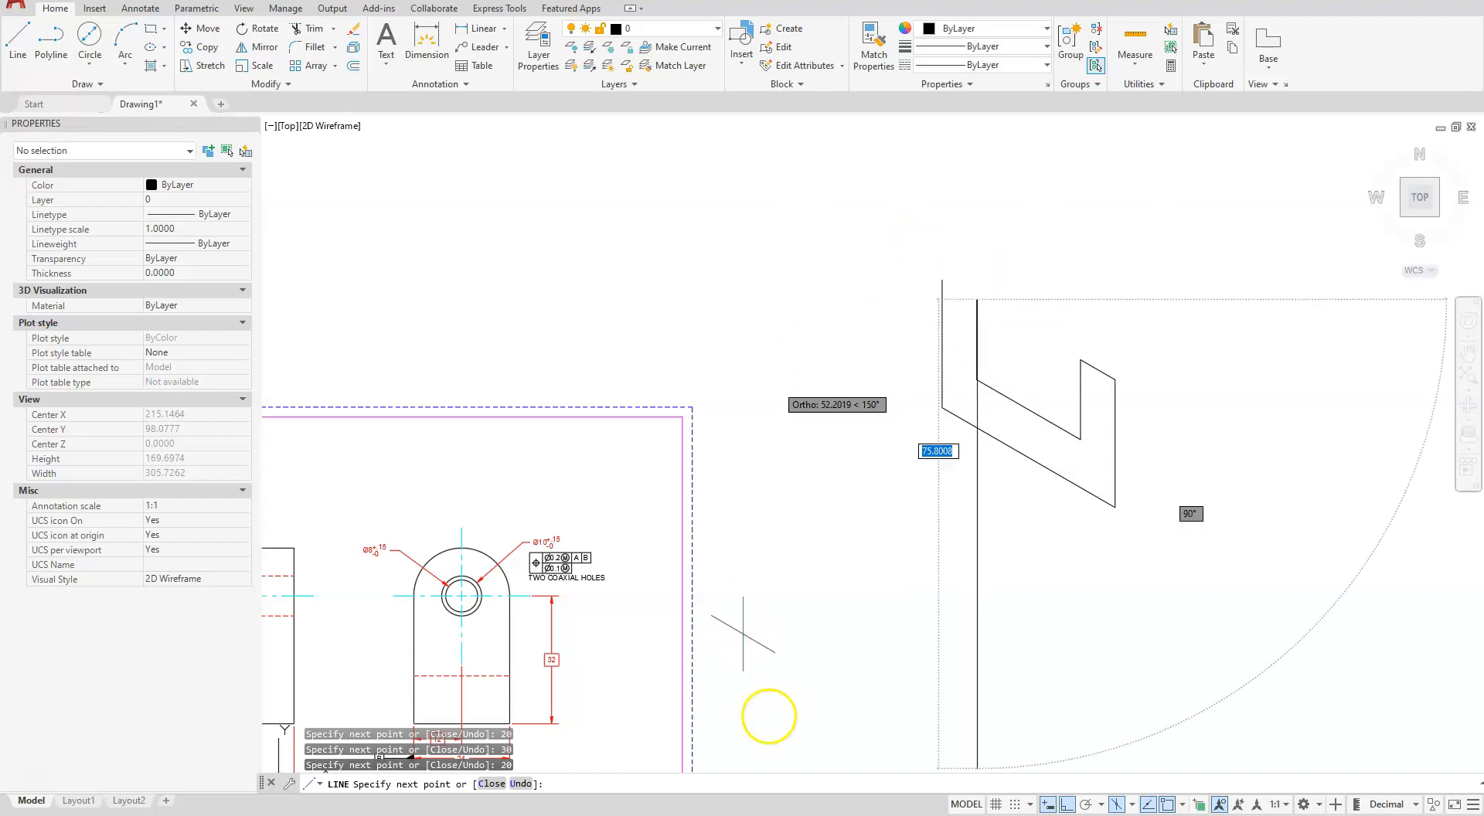
left_click(484, 785)
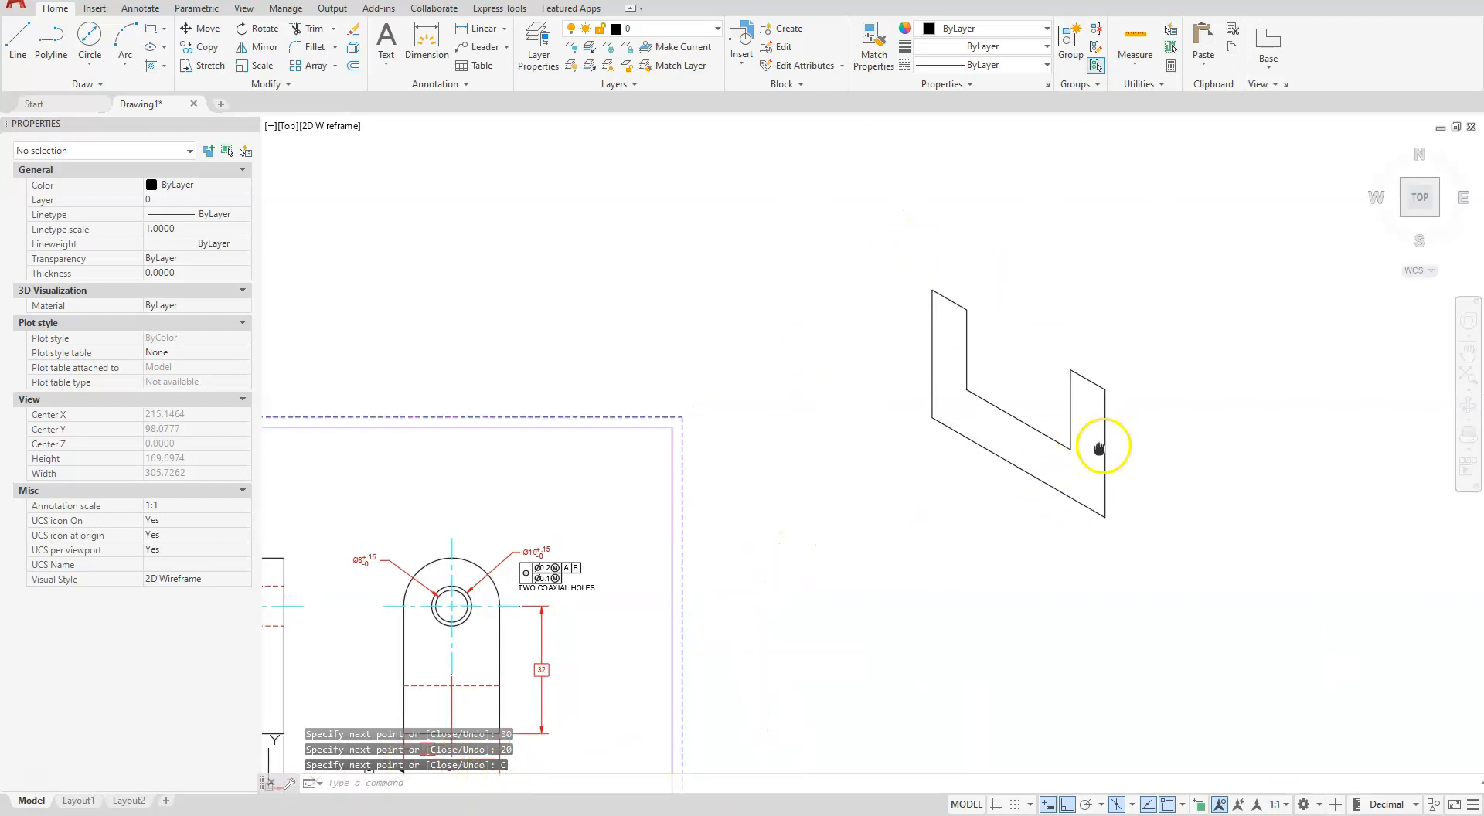
Copy the profile's base line and outer vertical edge 24 units along the 30° axis, using the right isoplane.
middle_click_drag(1102, 441, 943, 570)
scroll(941, 583, "up", 2)
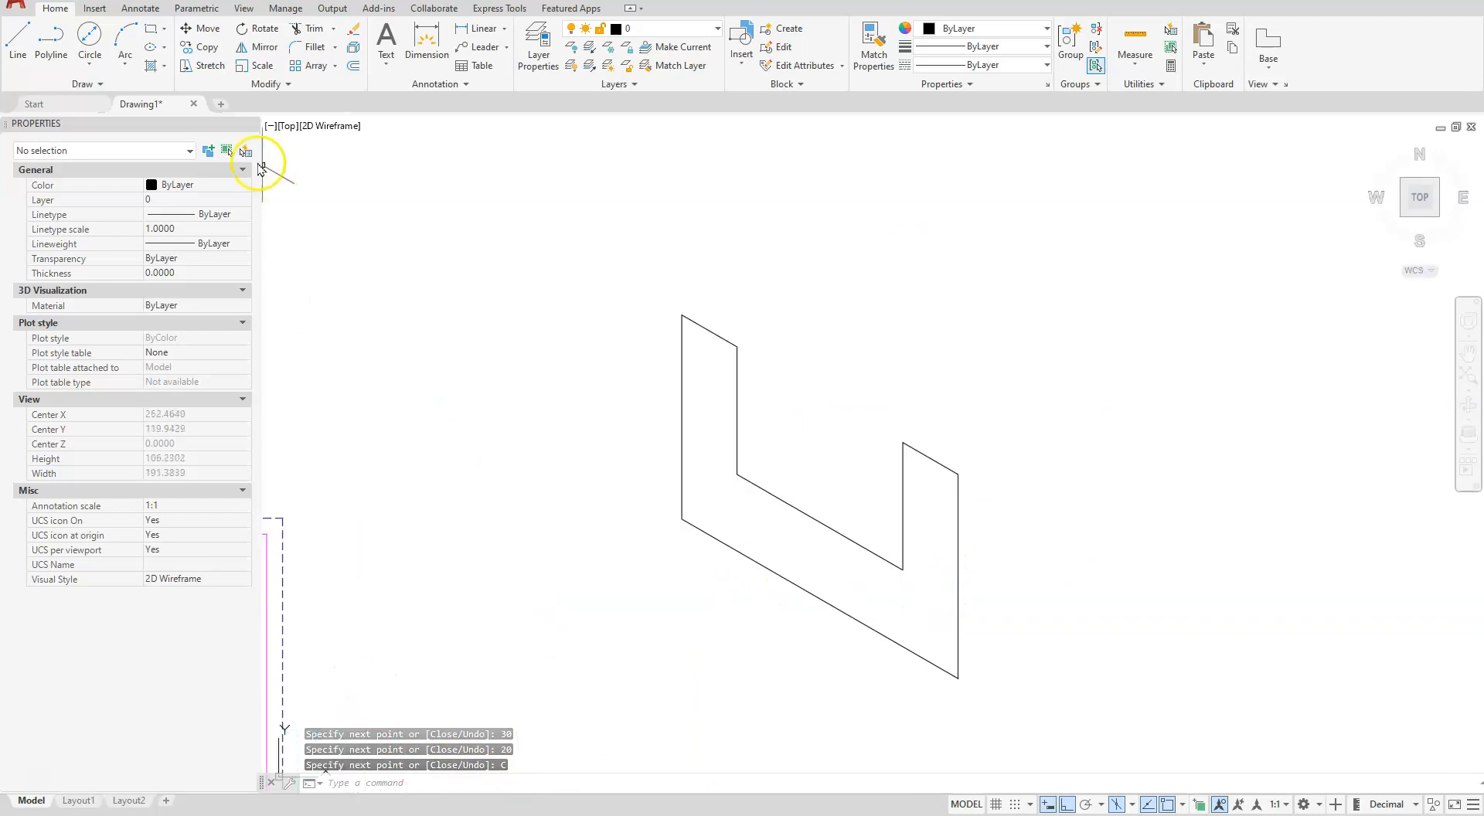
left_click(203, 48)
left_click(996, 629)
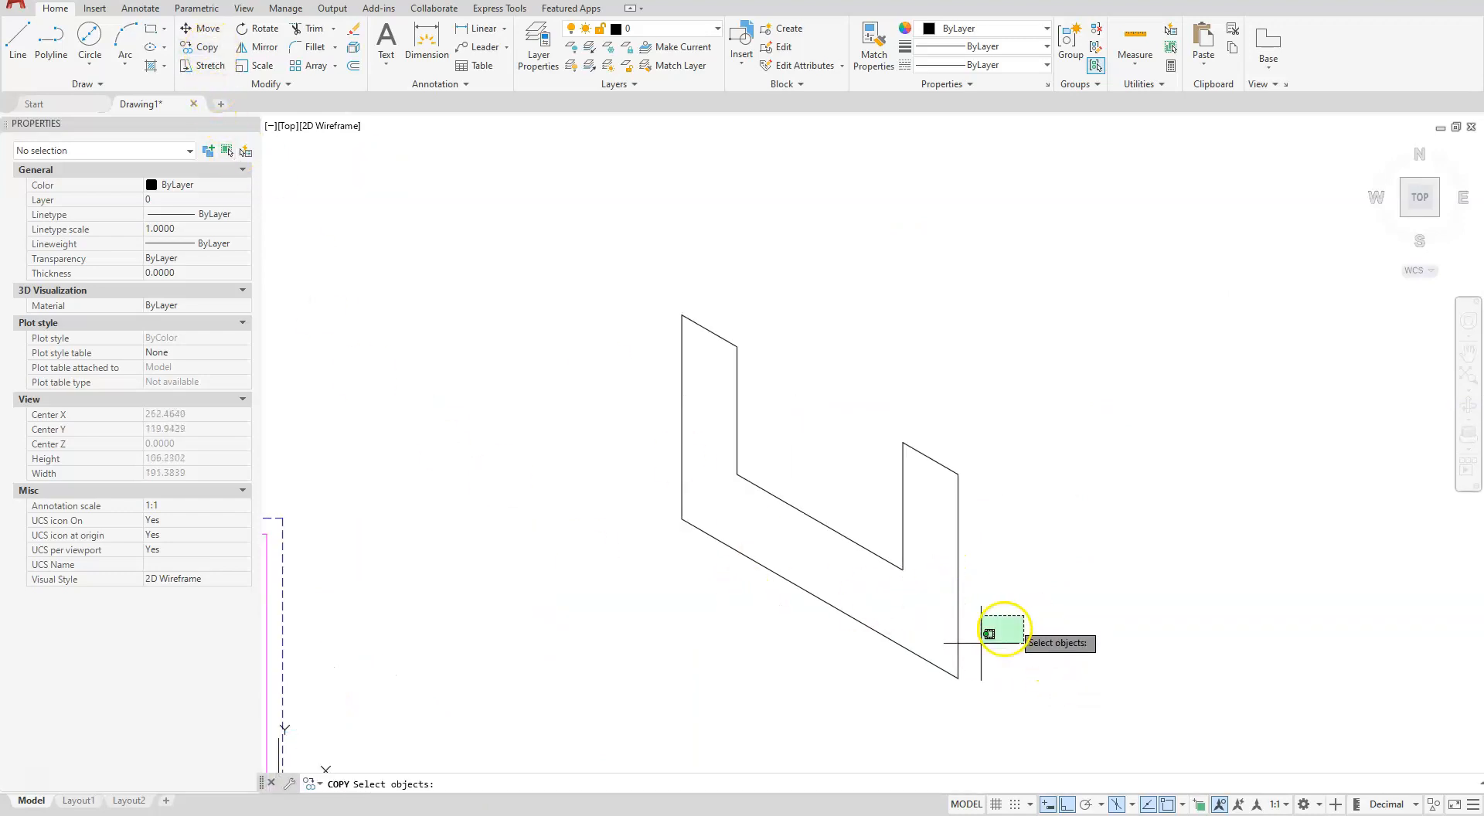
left_click(907, 708)
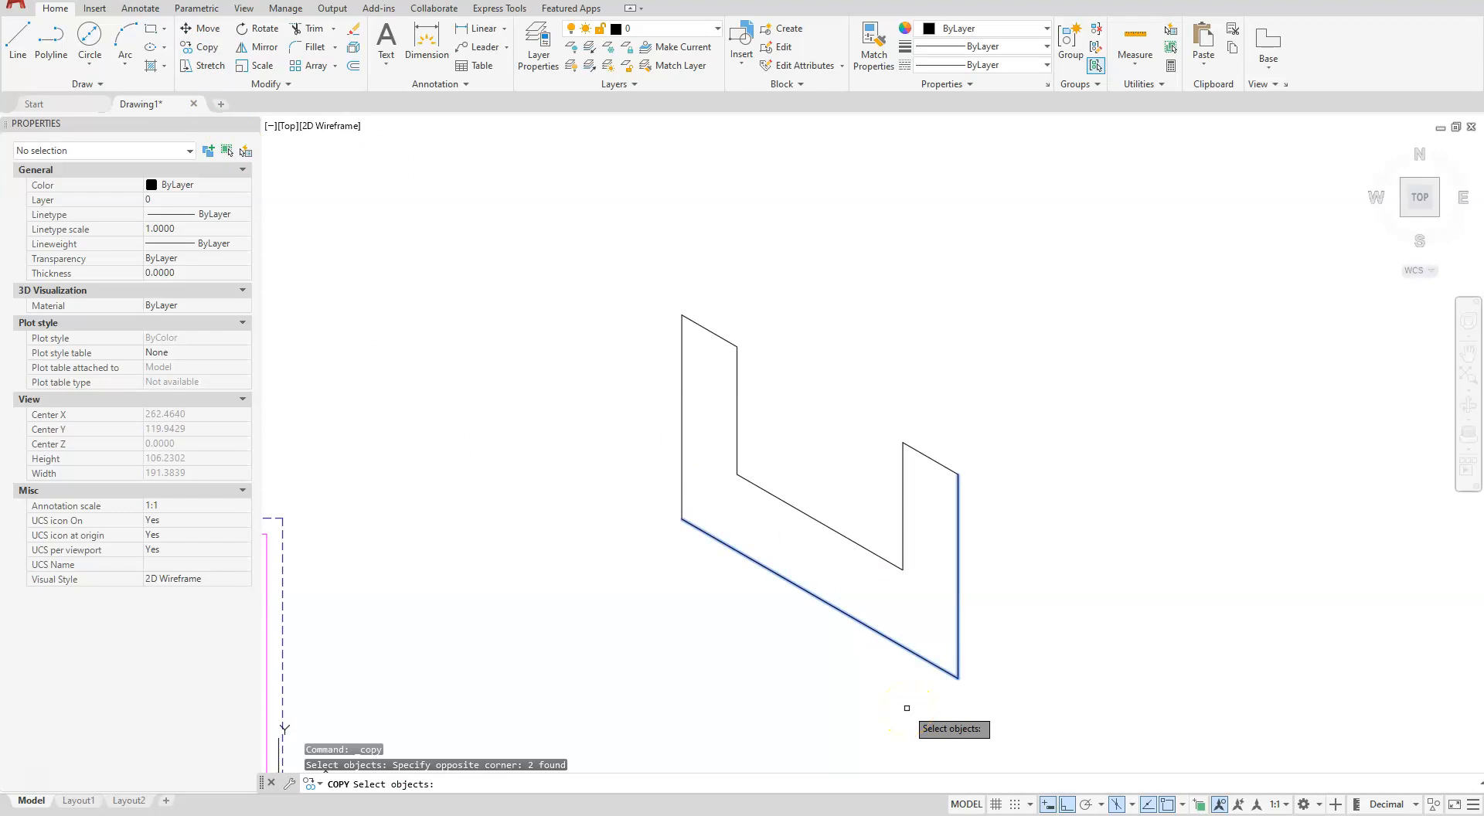
key("Return")
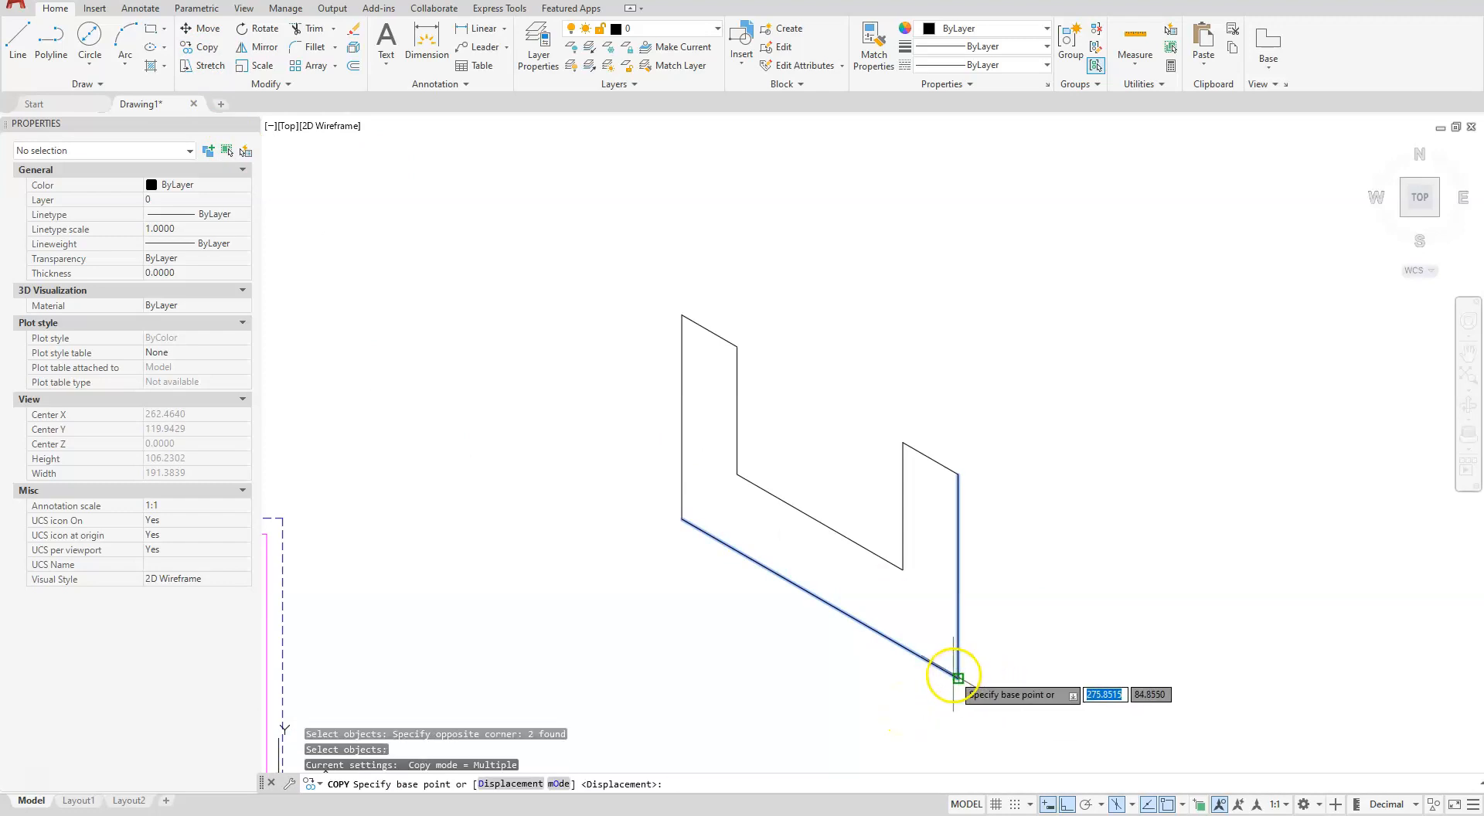
left_click(957, 678)
left_click(1132, 805)
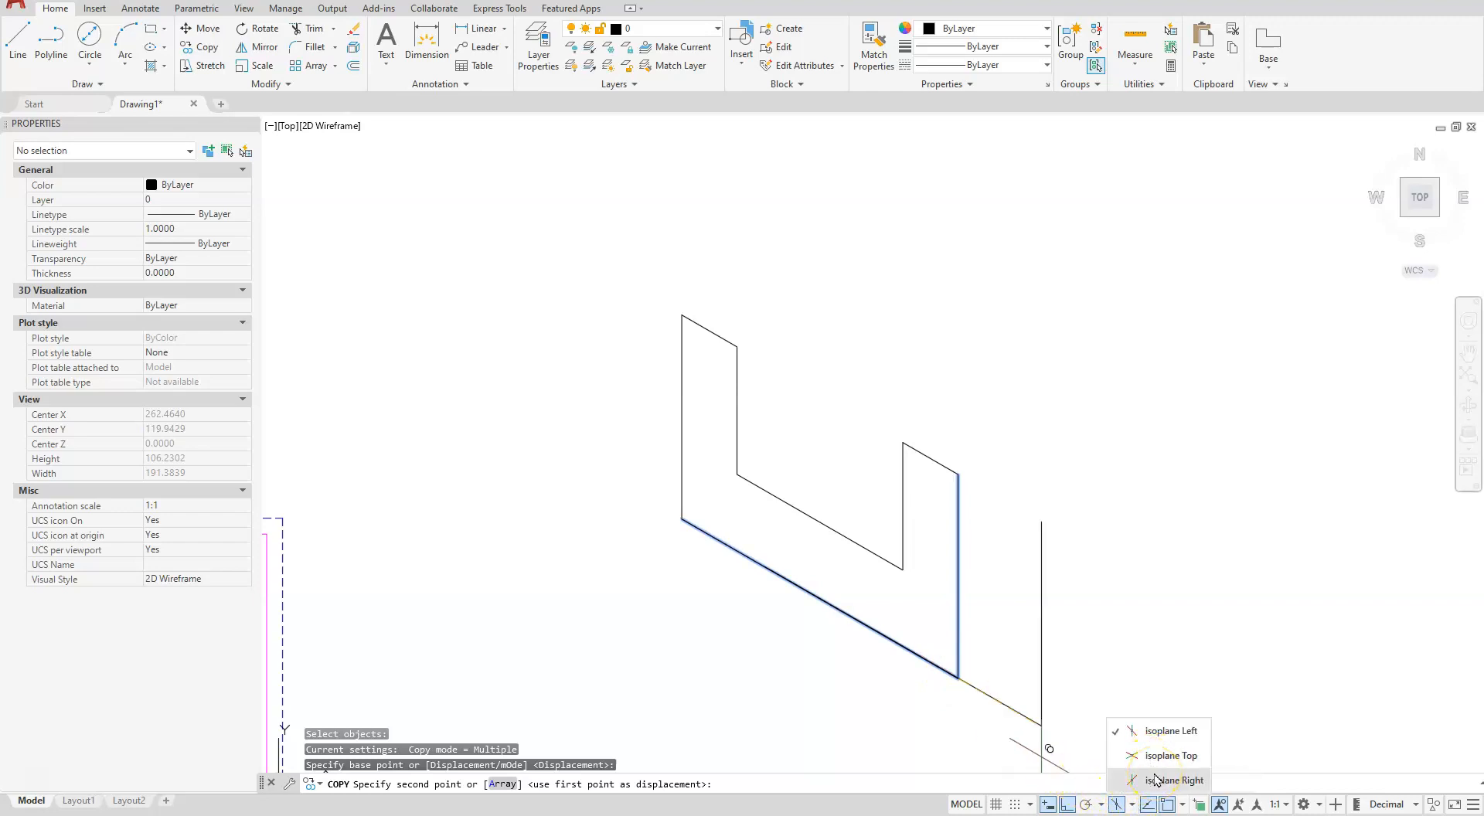
left_click(1157, 780)
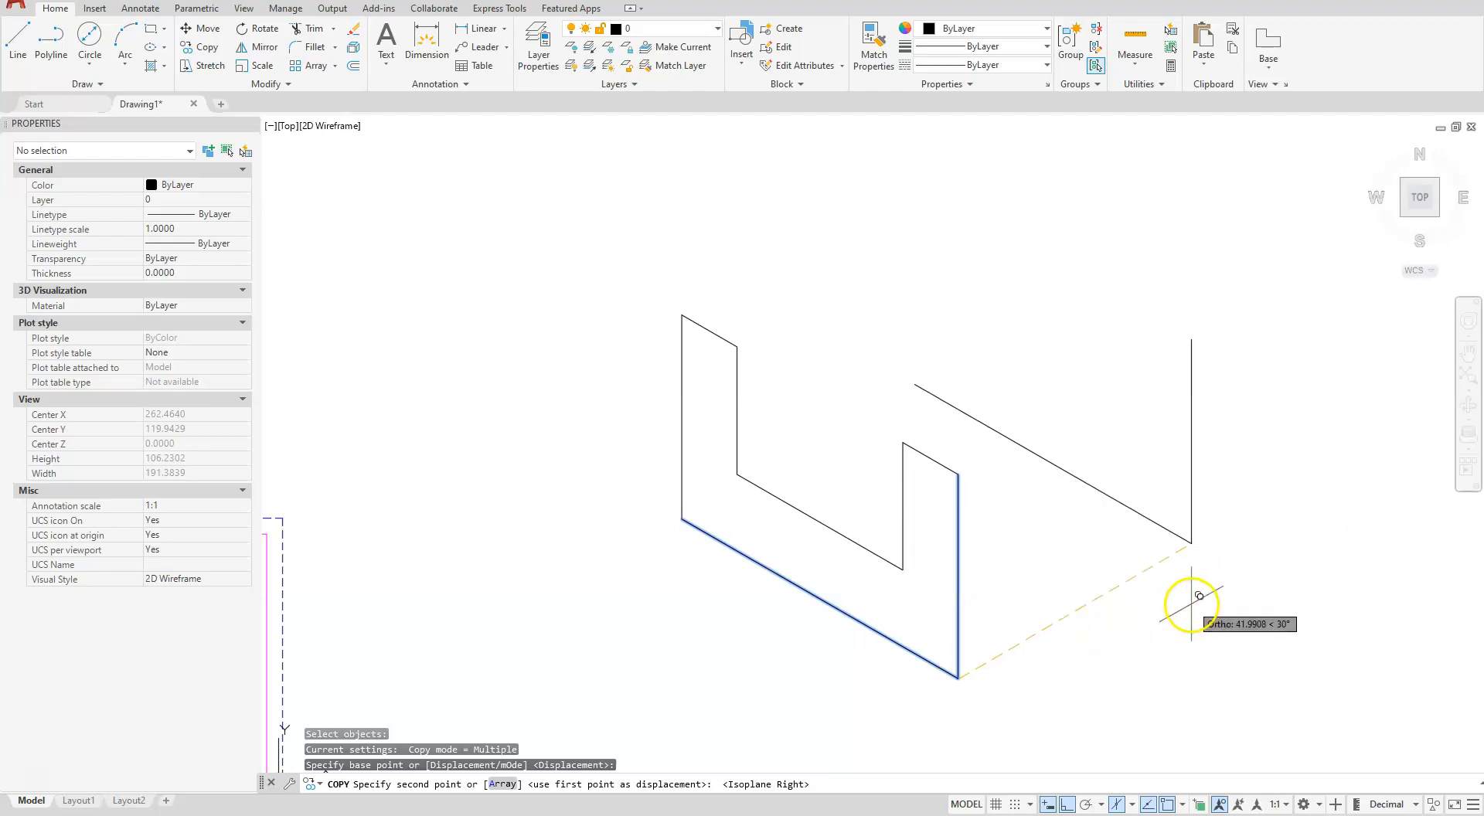
type("24")
key("Return")
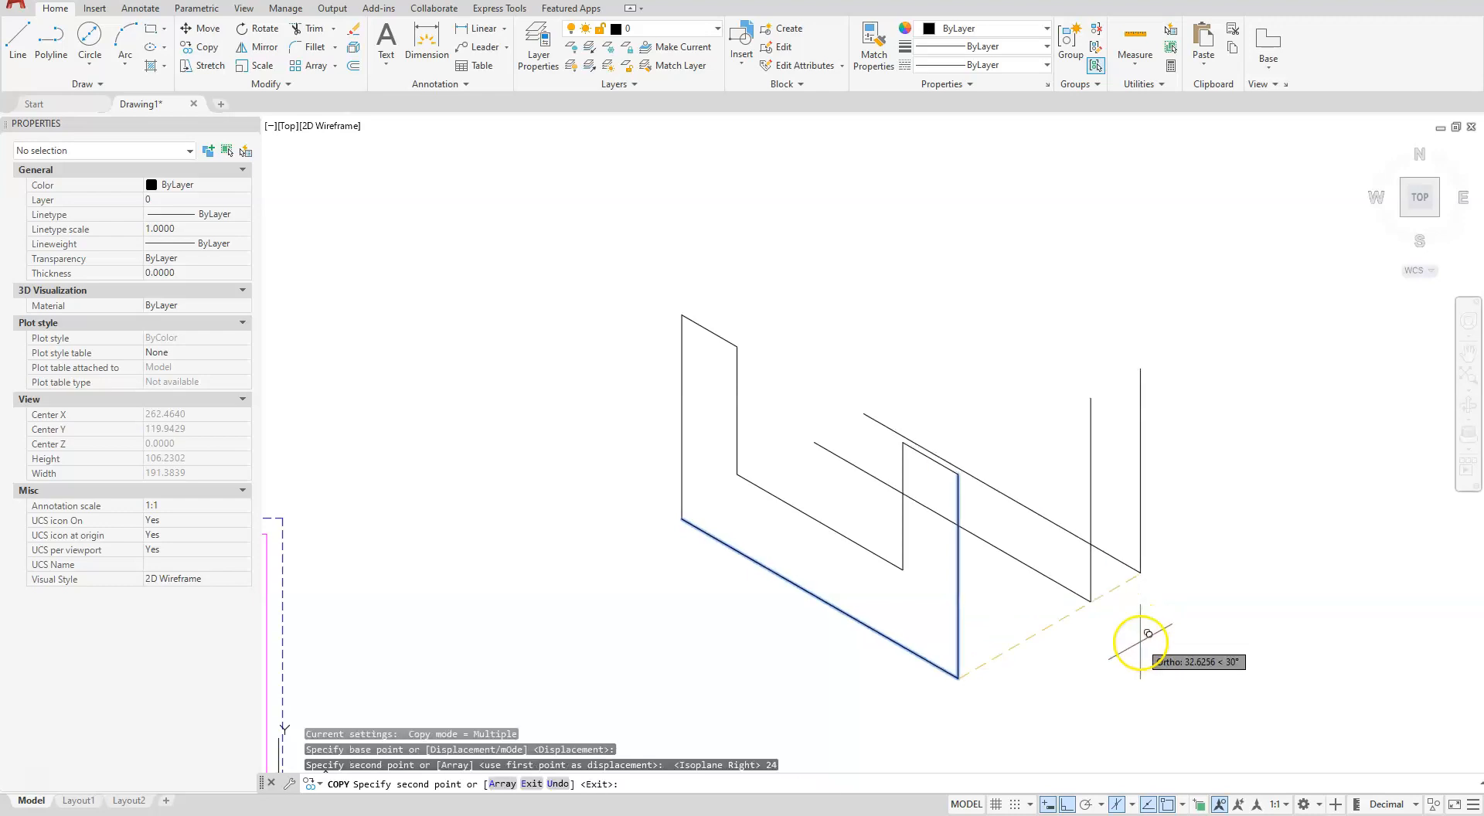
key("Escape")
key("Escape")
key("Escape")
key("Escape")
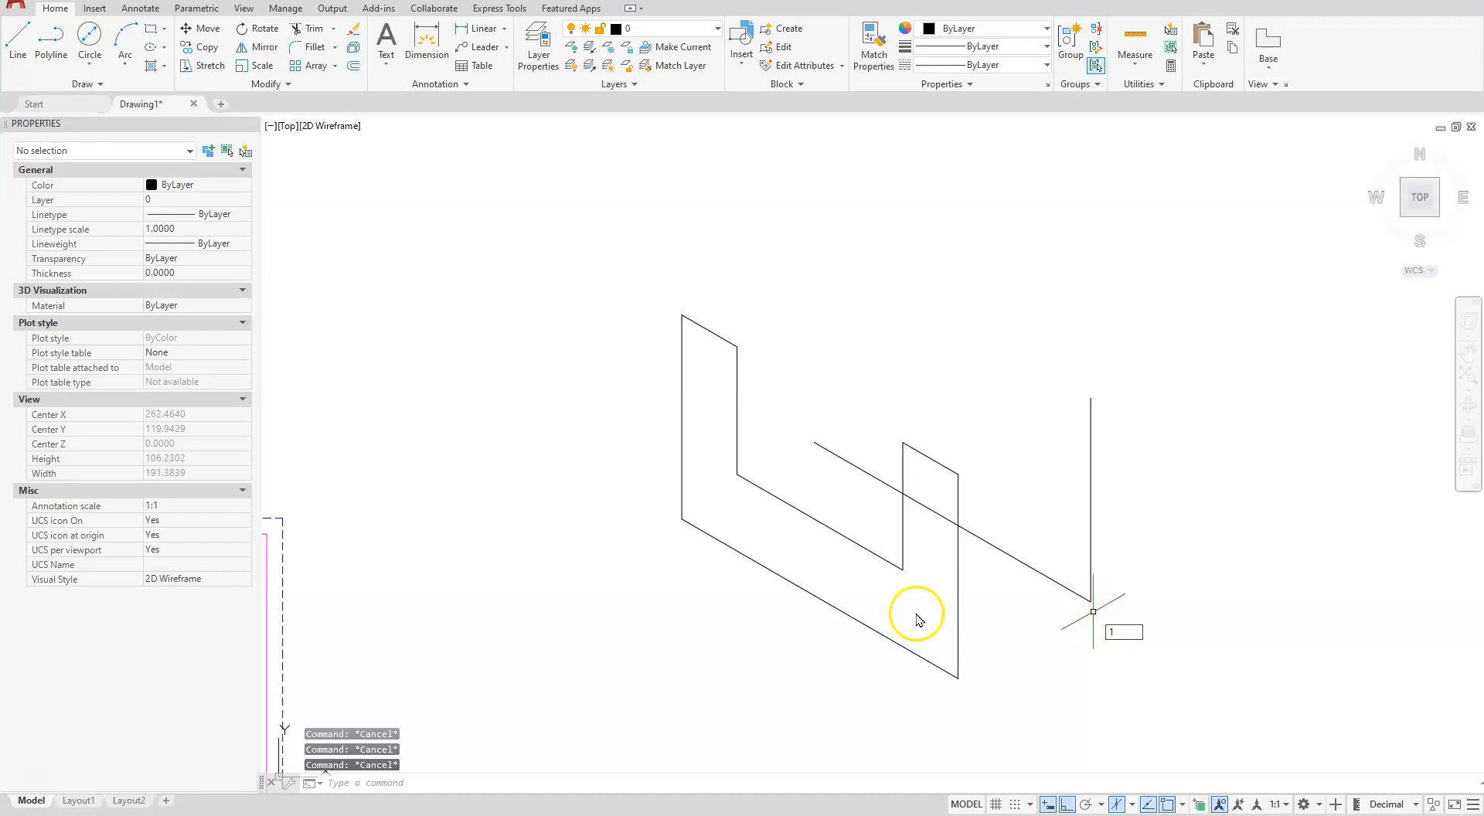
Connect the profile's lower front corner to the matching corner of the copied edges with a line.
left_click(17, 51)
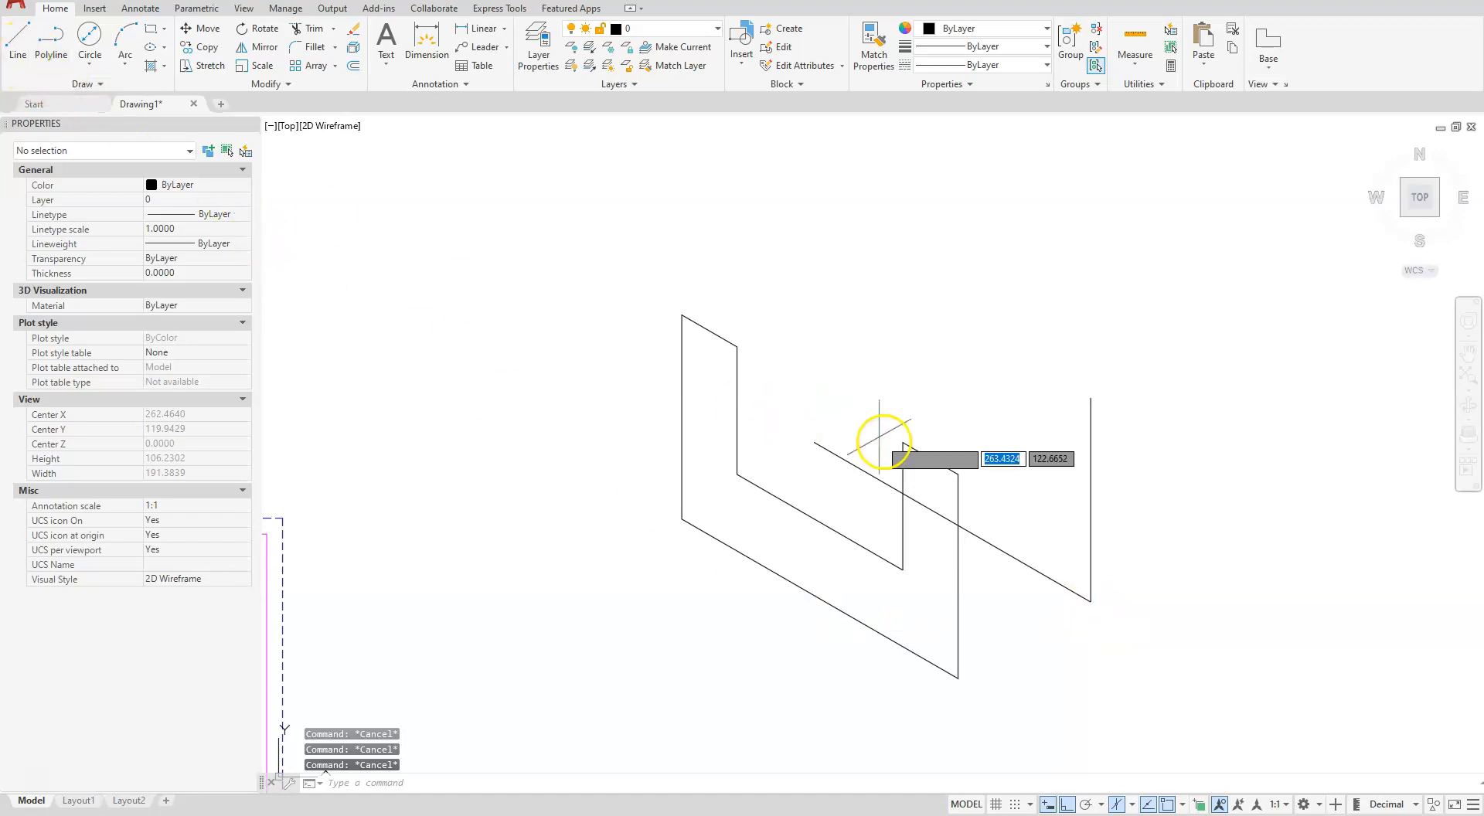
left_click(958, 677)
left_click(1100, 612)
key("Escape")
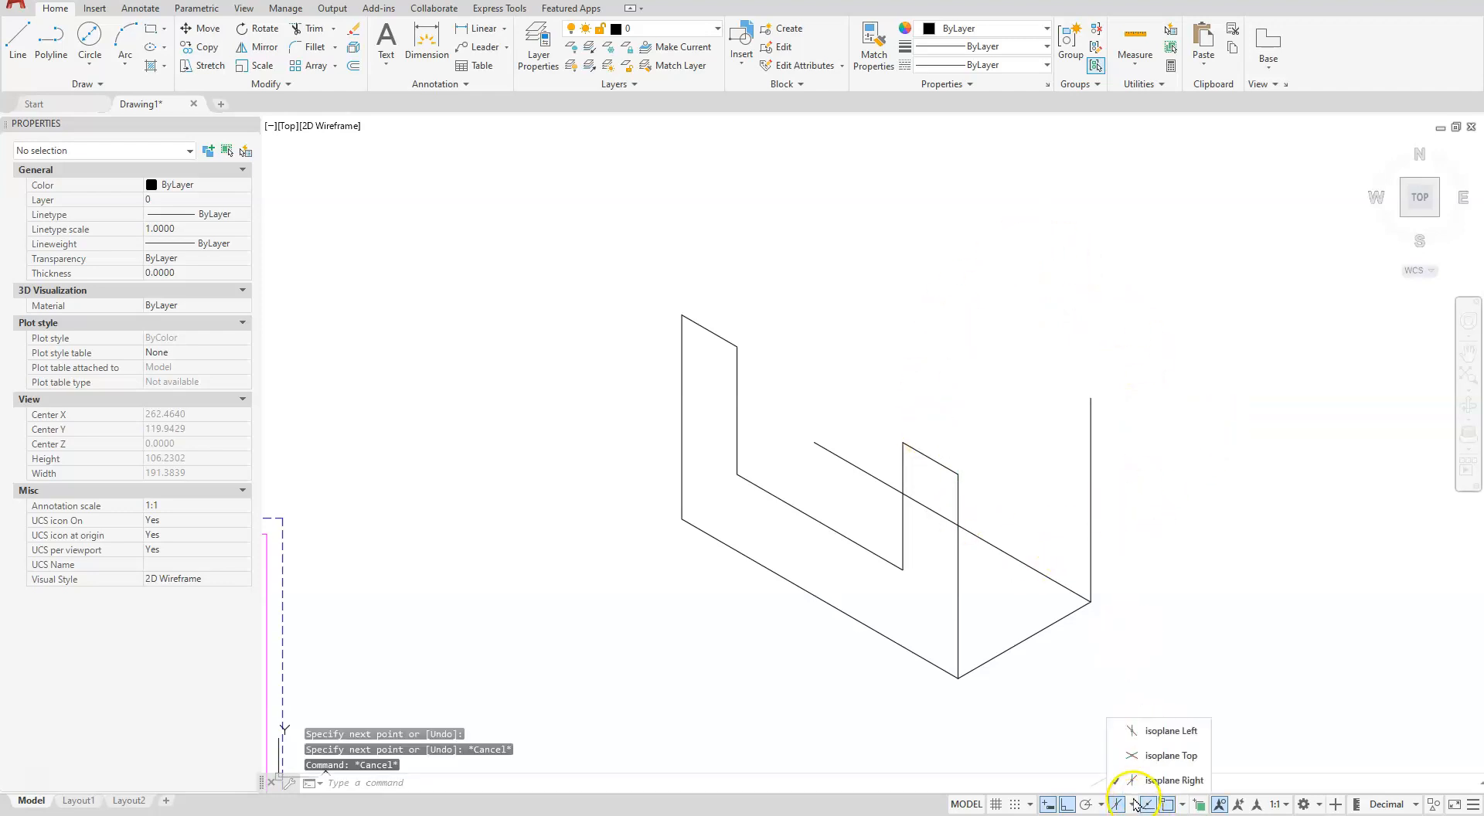
left_click(1165, 605)
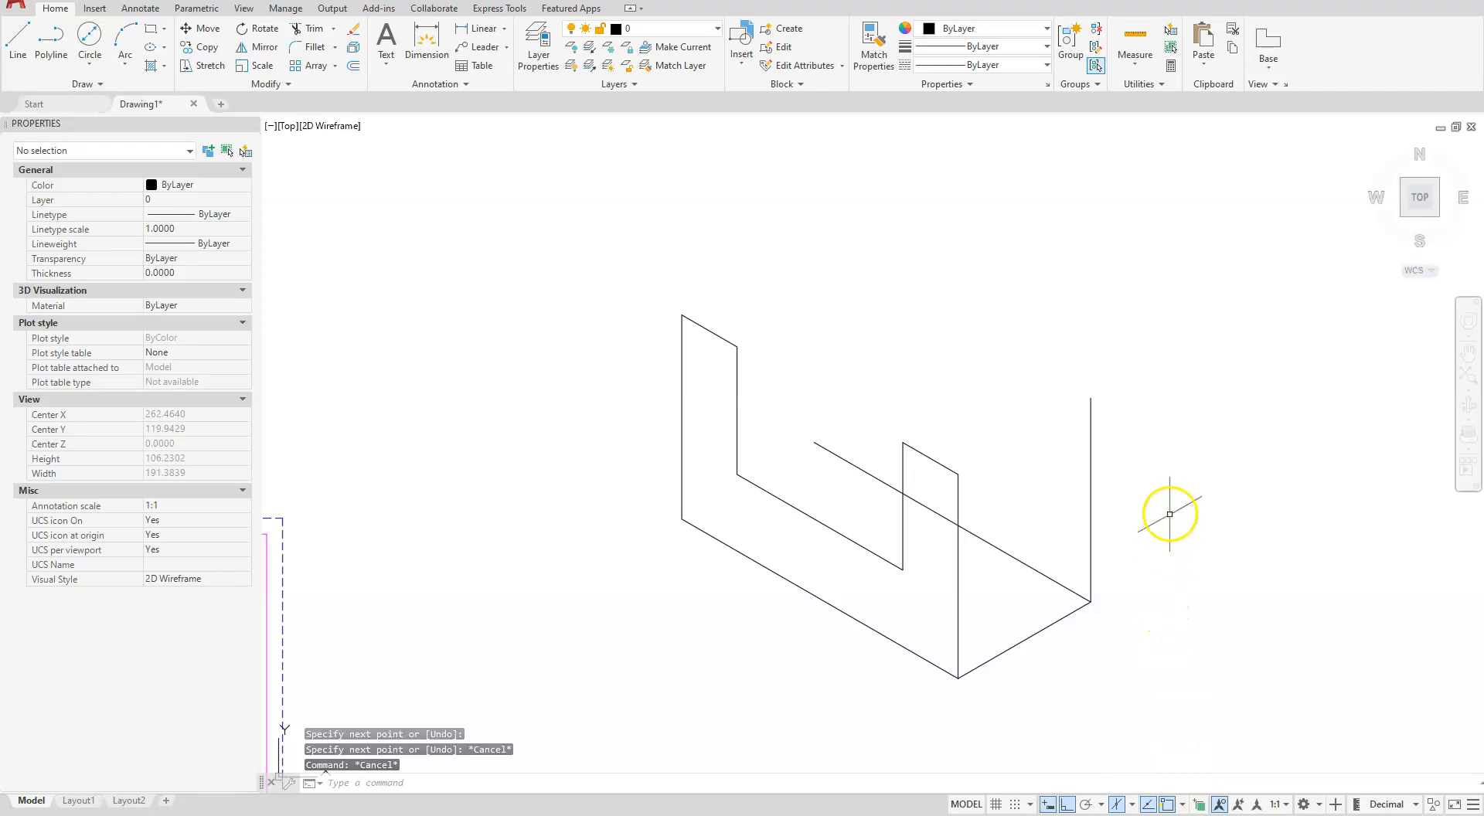
Draw an isocircle centred 12 units along the 30° axis from the front upright's top corner, reaching the copied vertical edge's top end.
type("el")
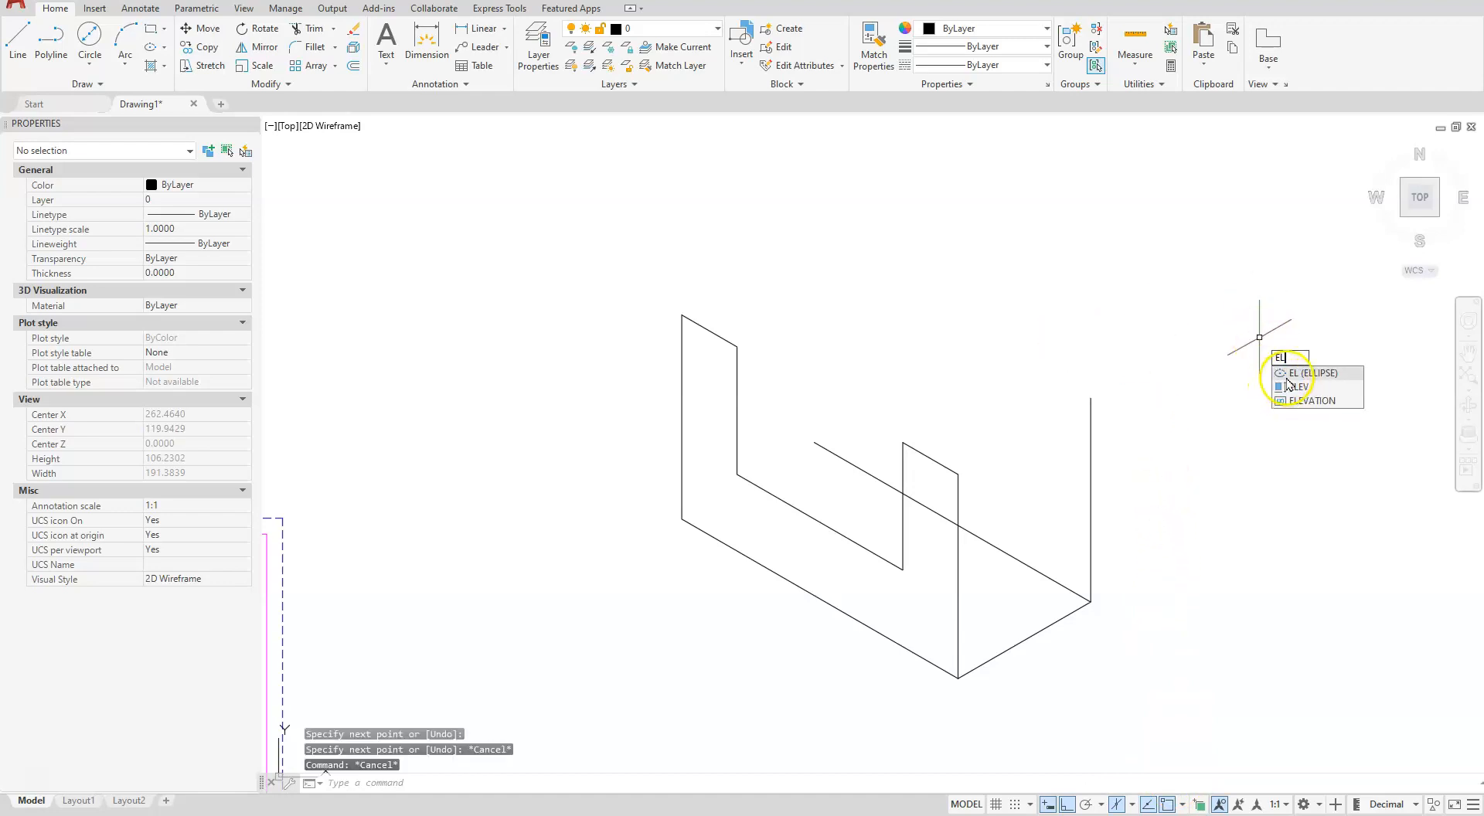
left_click(1286, 376)
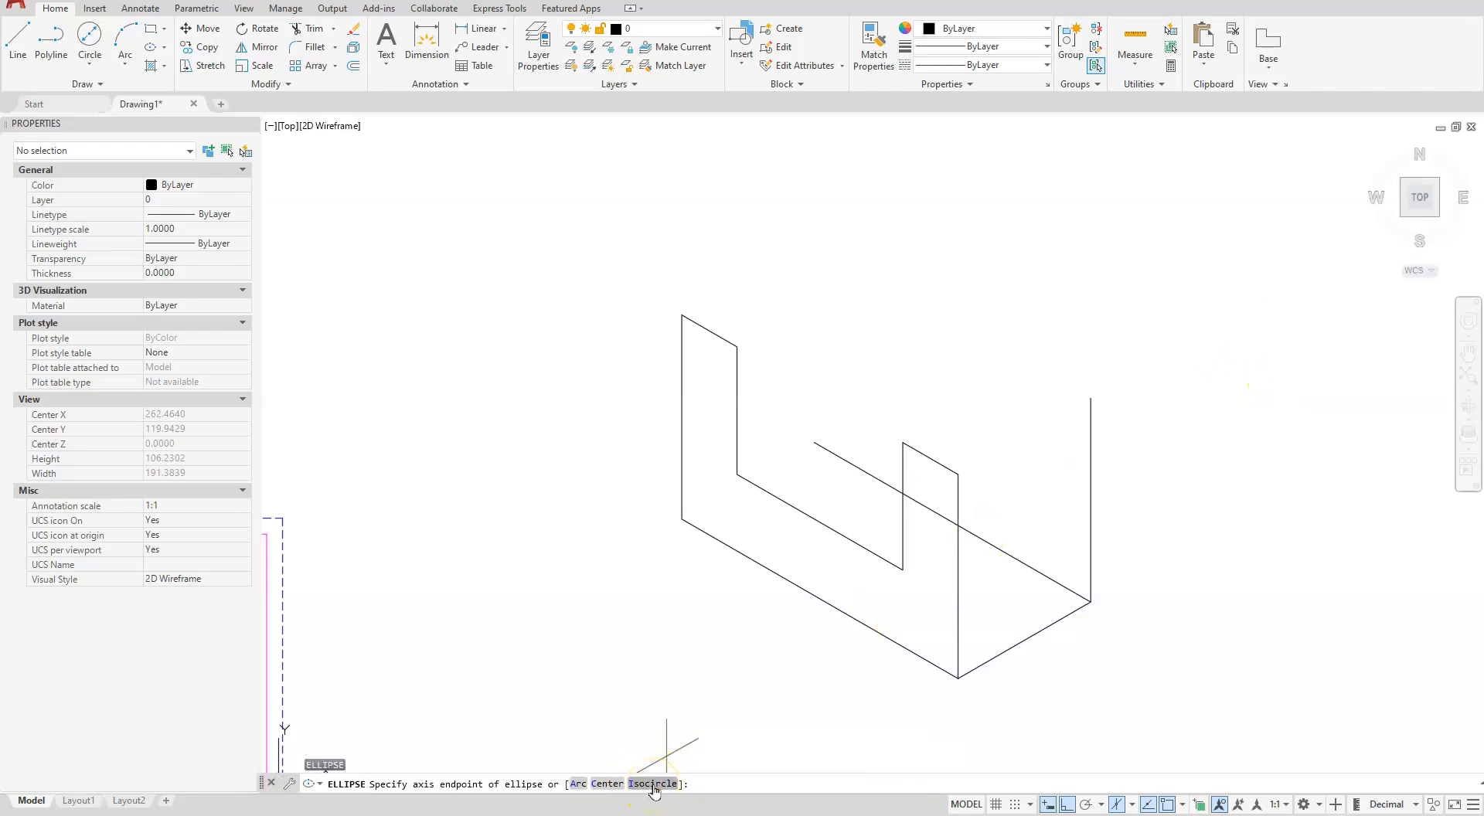
left_click(653, 784)
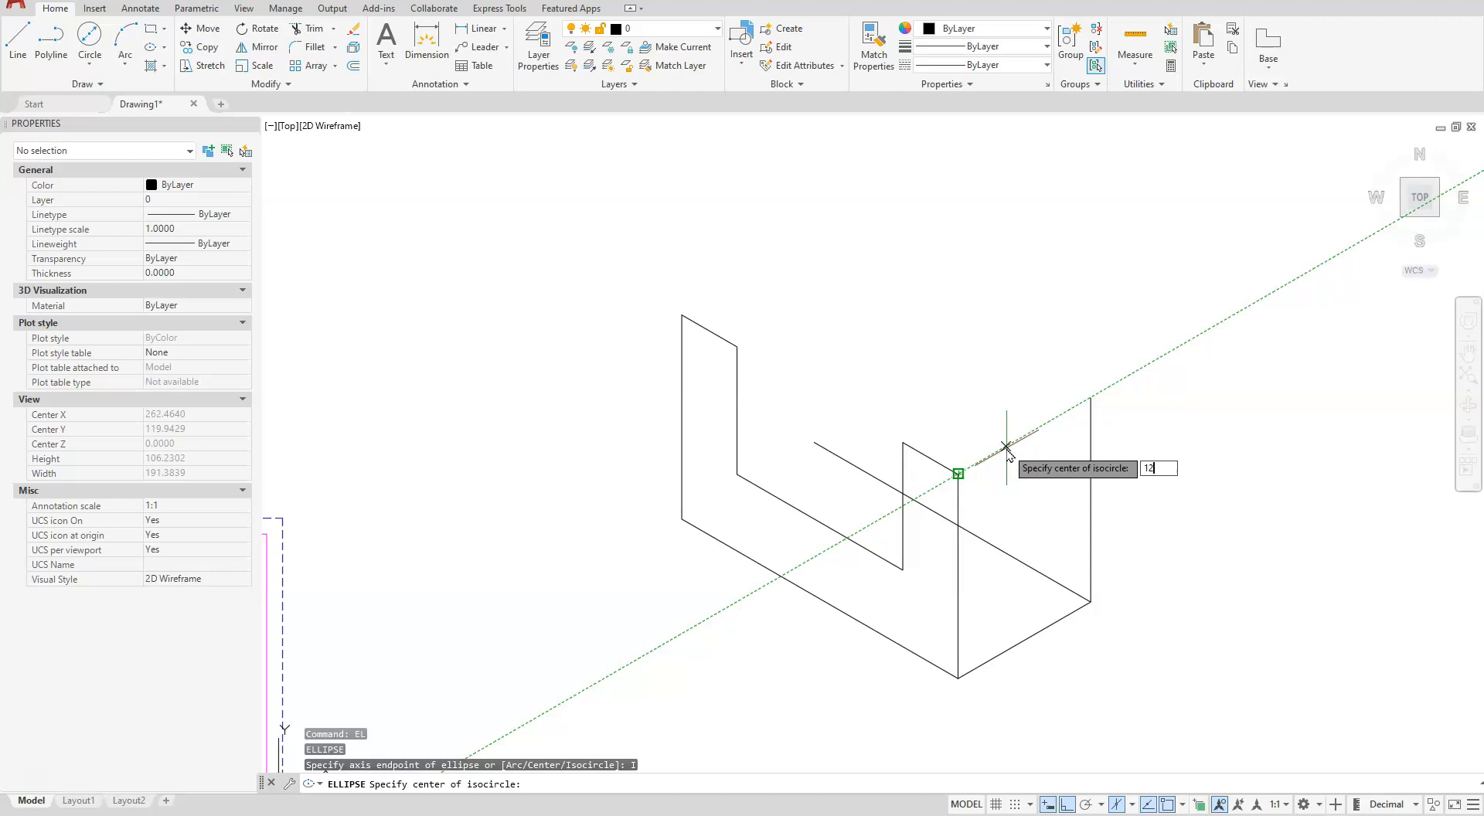
key("Return")
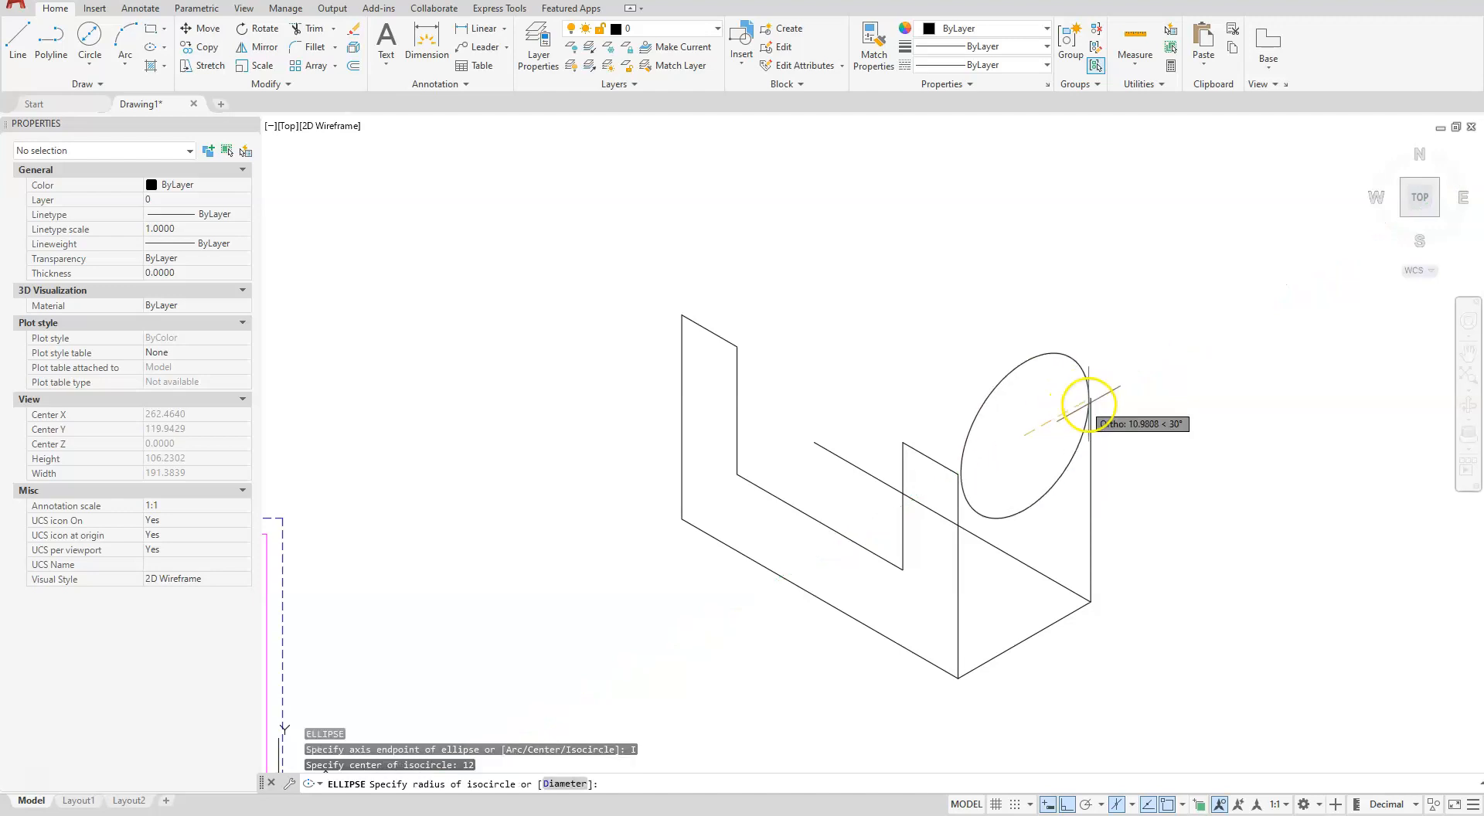
left_click(1090, 398)
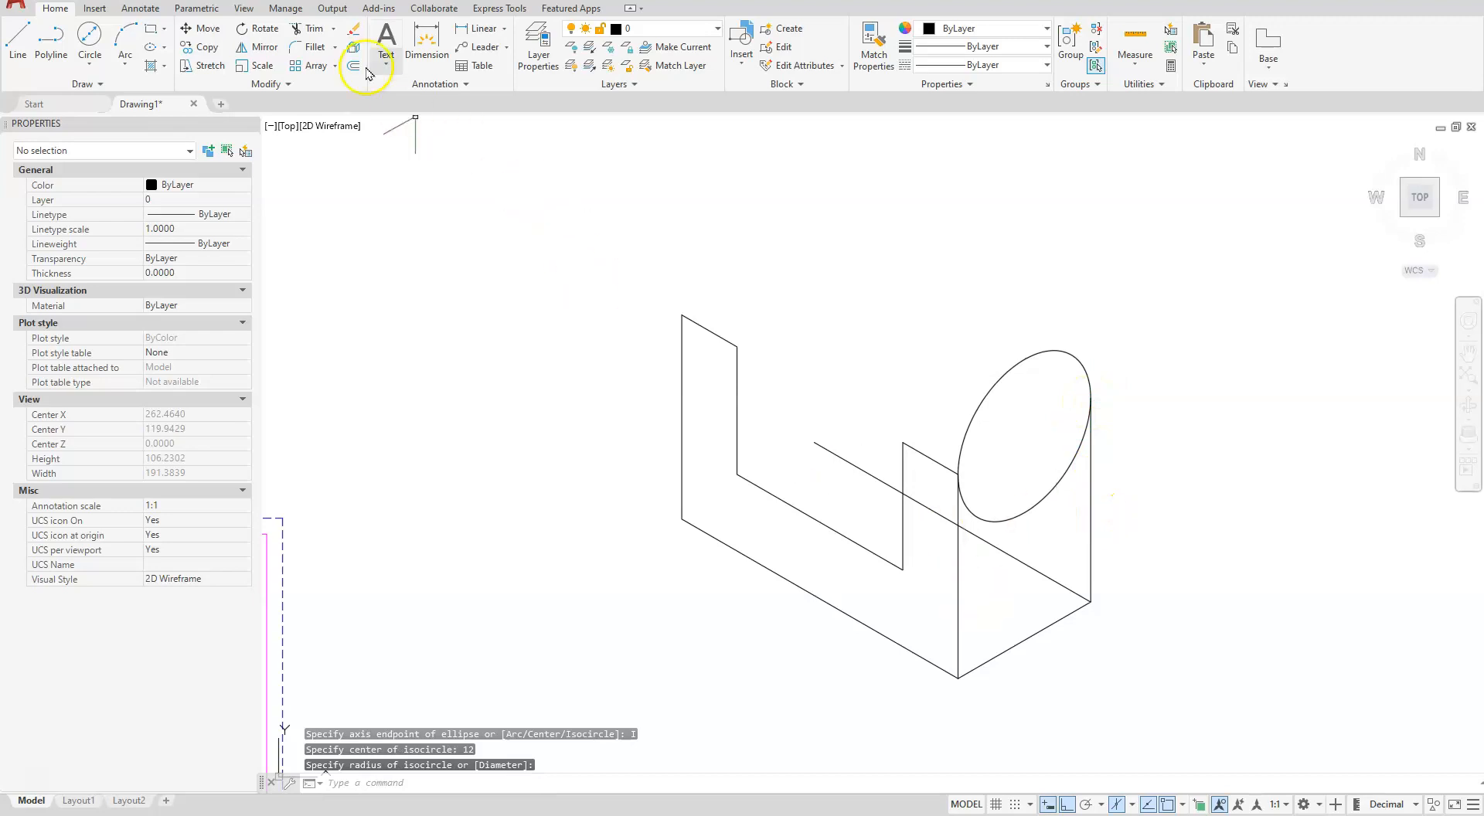
Trim away the lower half of the isocircle so the end face has a rounded top.
left_click(308, 31)
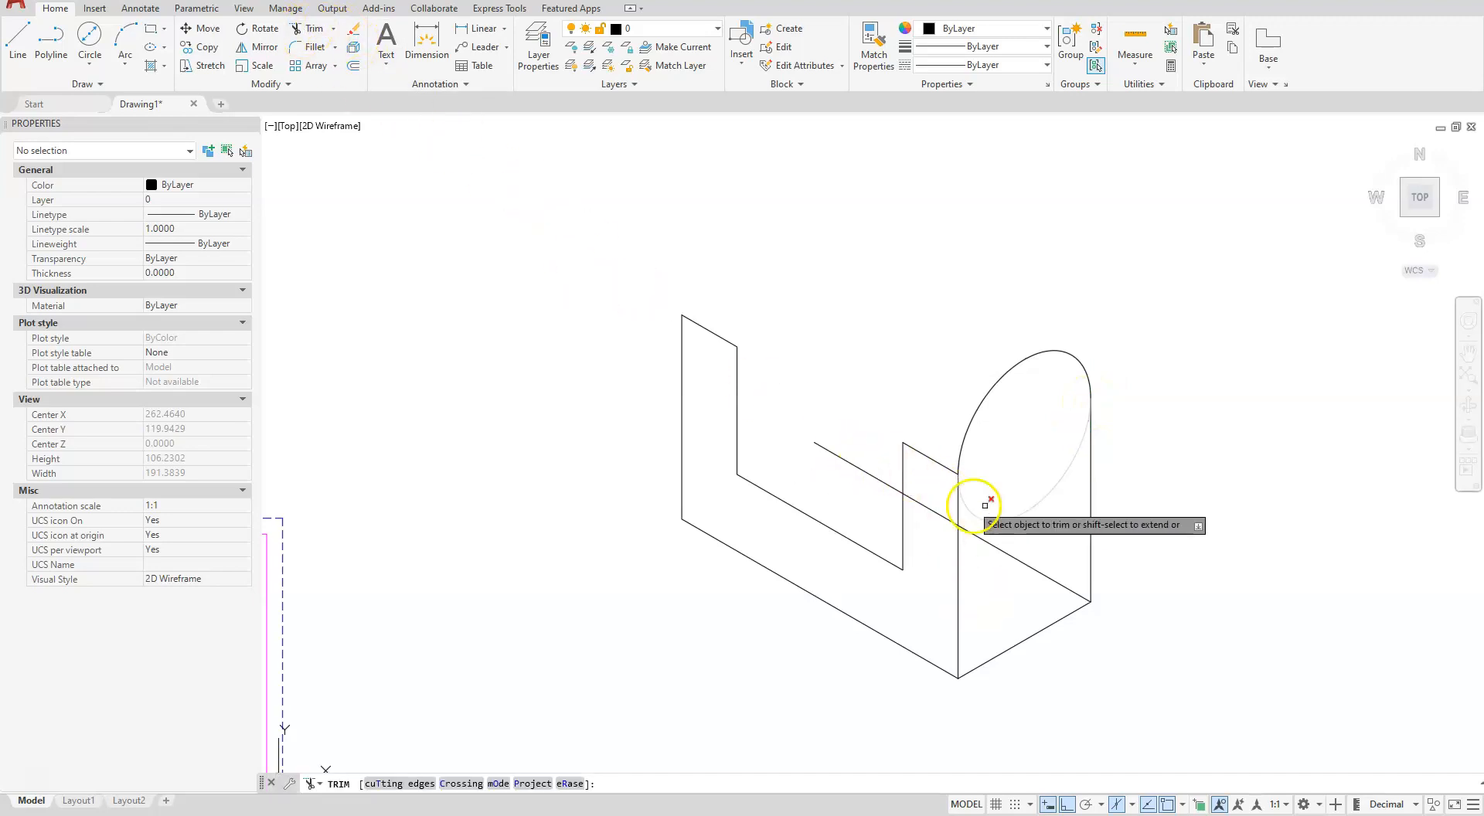
left_click(1026, 512)
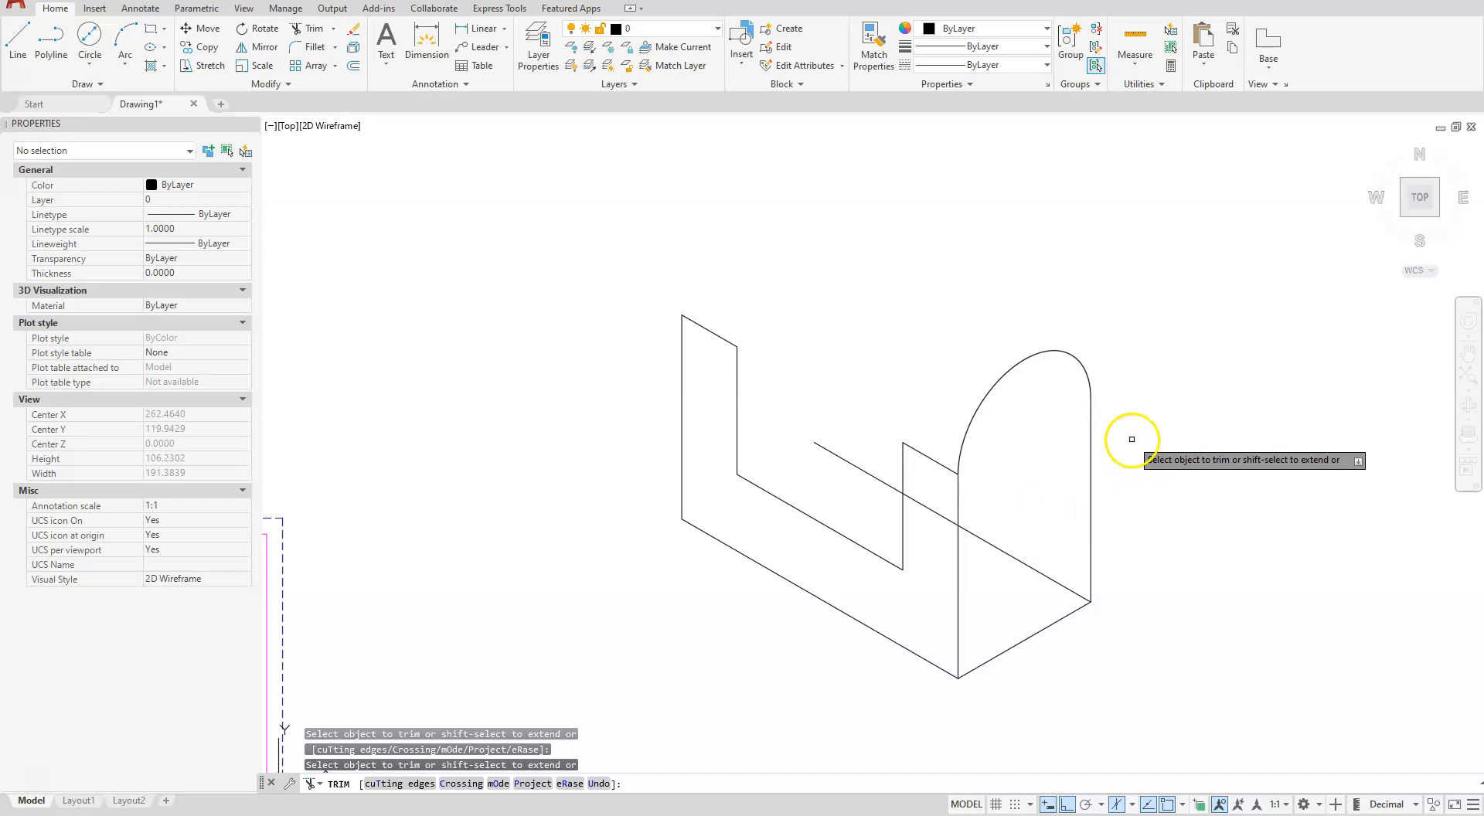
key("Return")
key("Escape")
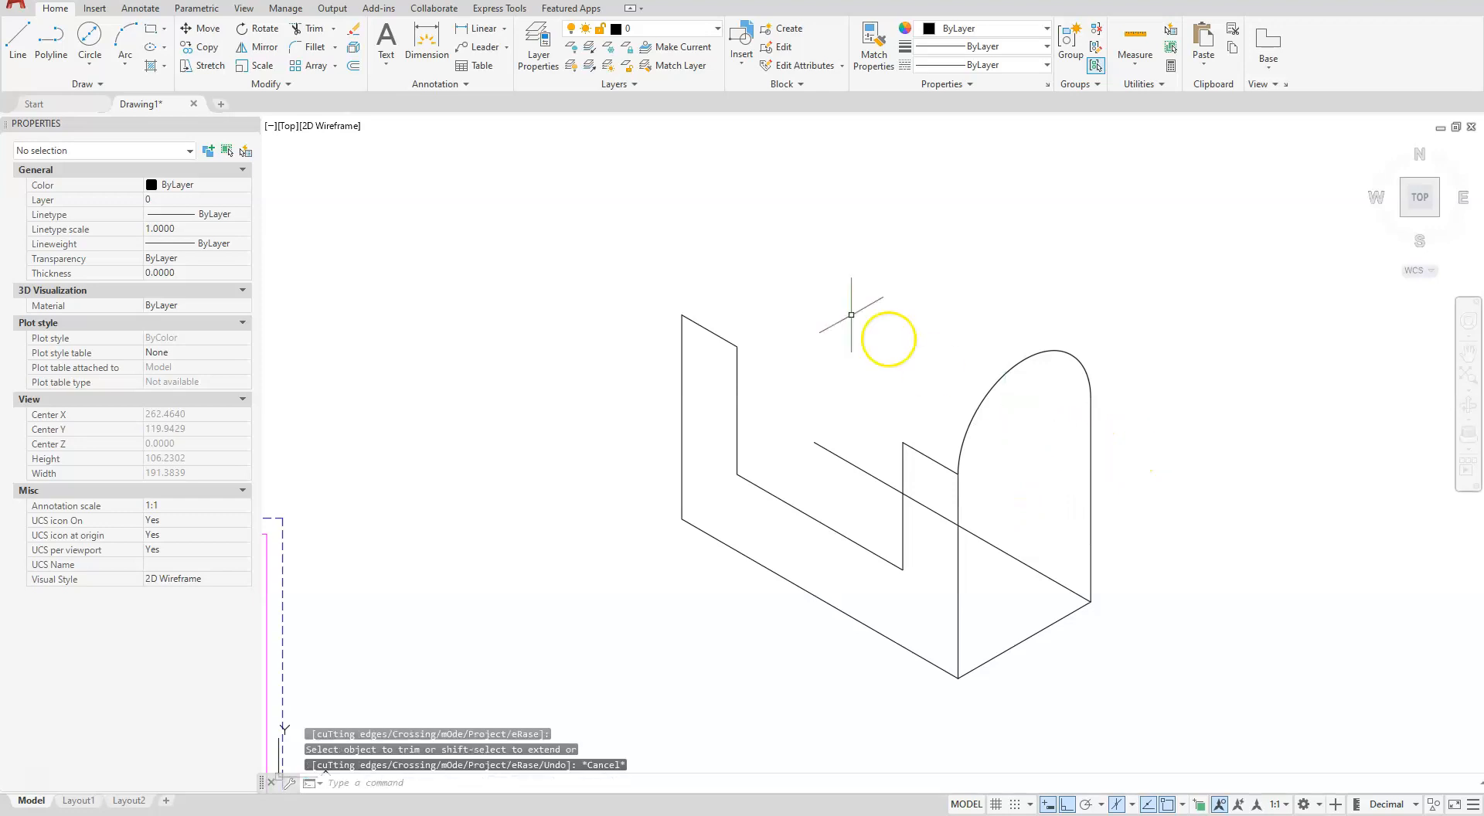
Copy the rounded top arc from the front upright's outer corner to its inner top corner and both top corners of the rear upright.
left_click(204, 47)
left_click(1045, 345)
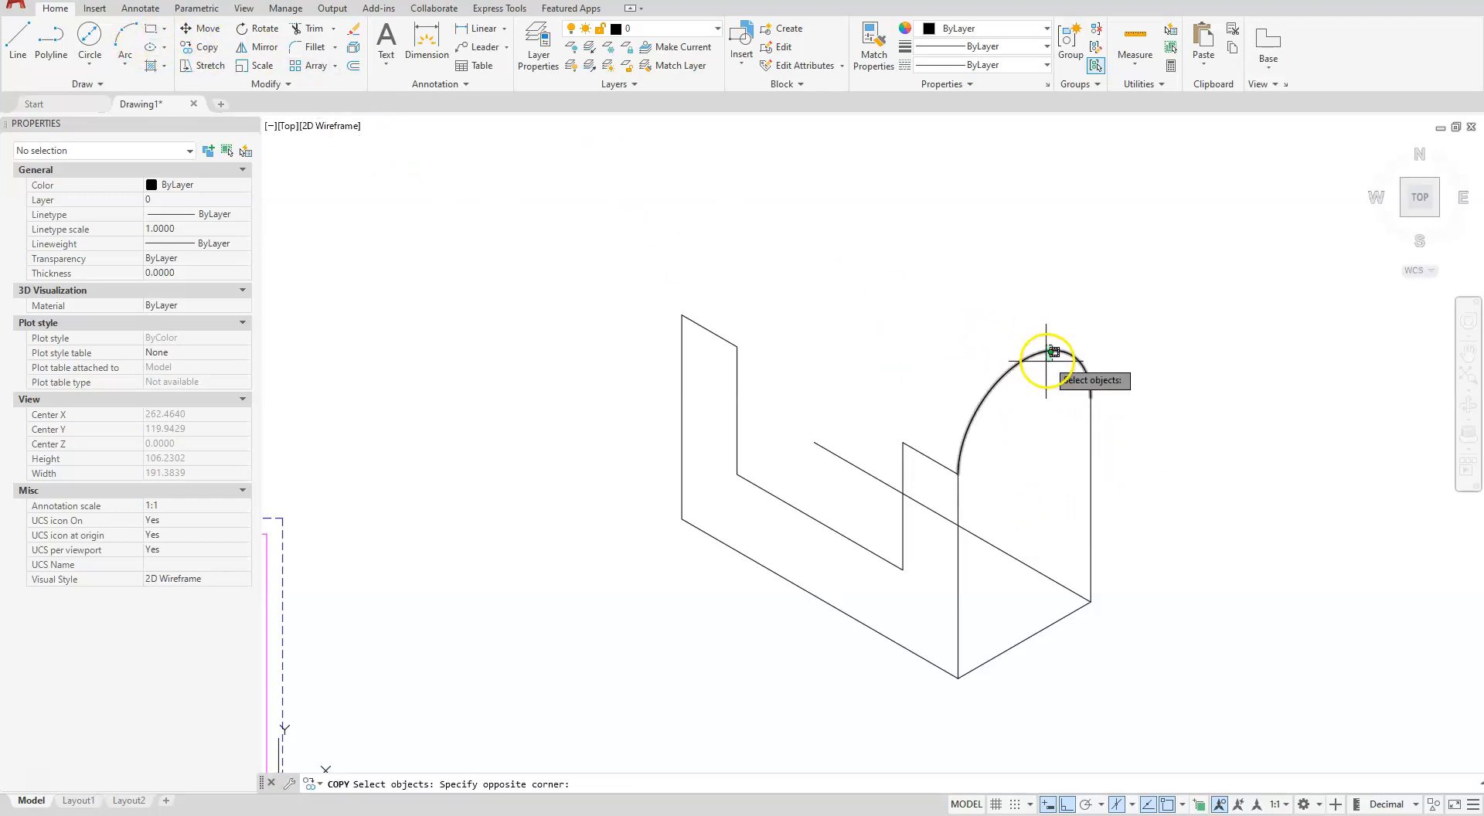
left_click(1032, 384)
key("Return")
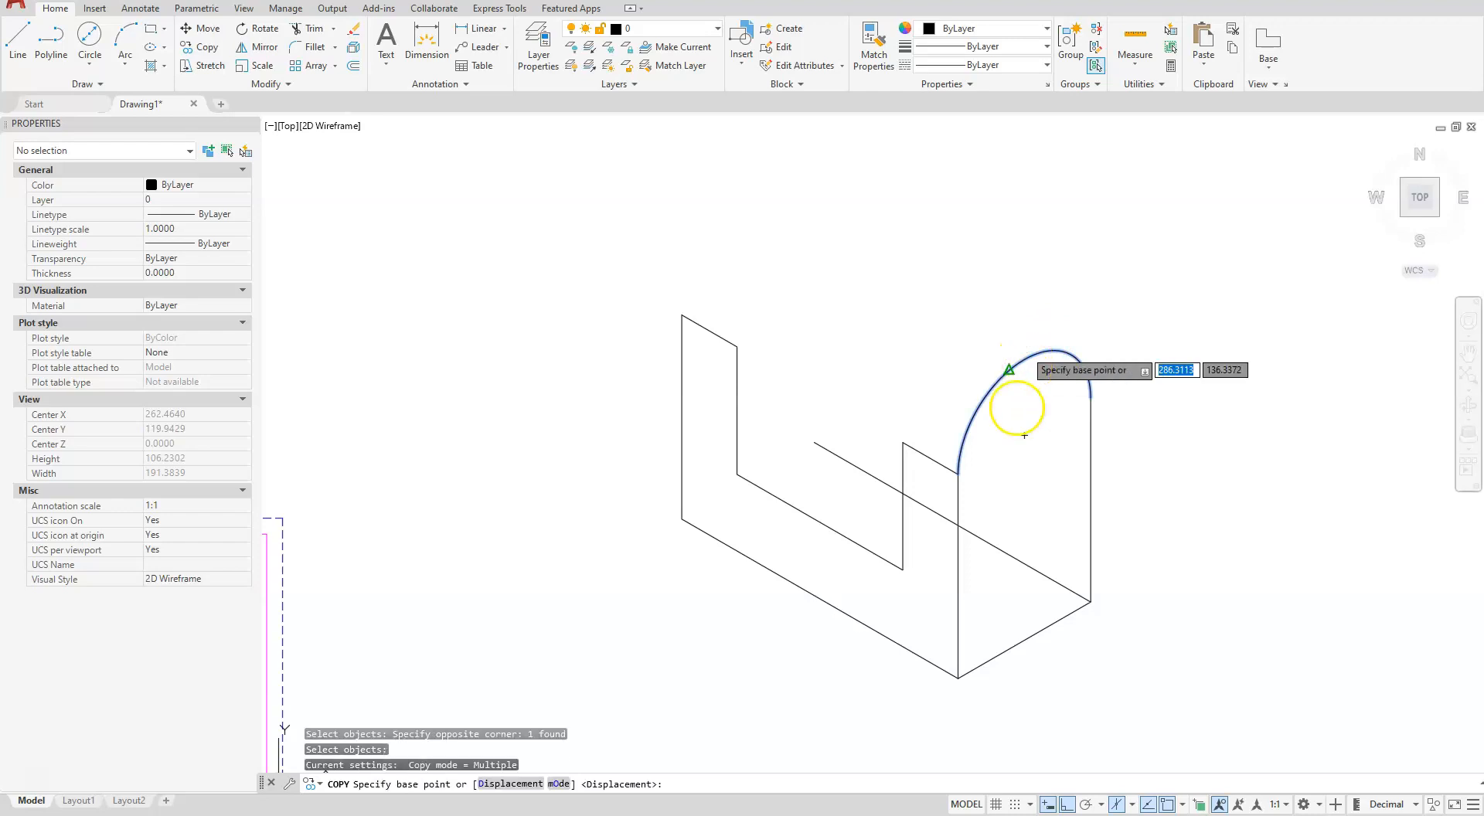
left_click(958, 473)
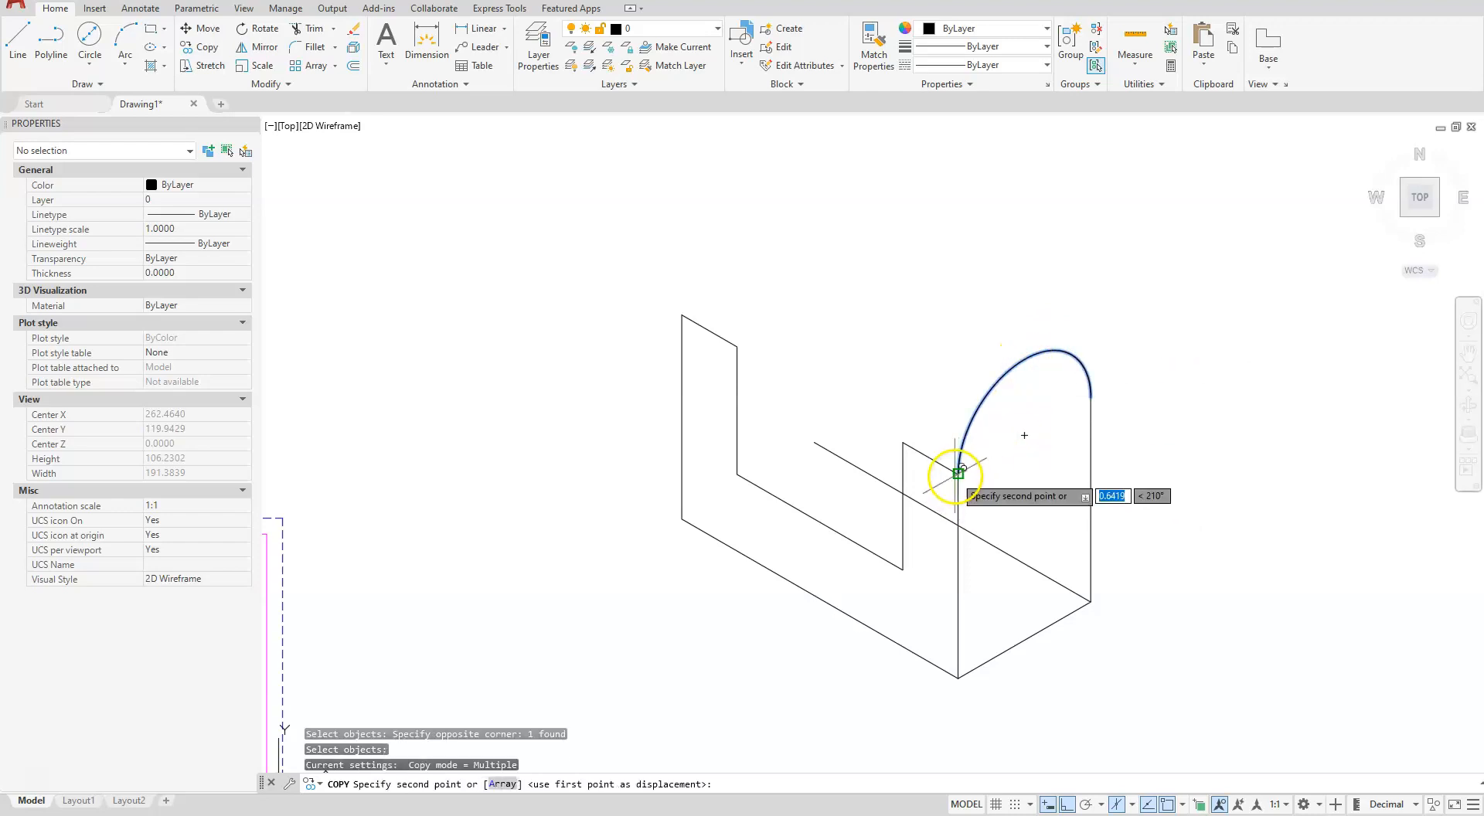
left_click(903, 442)
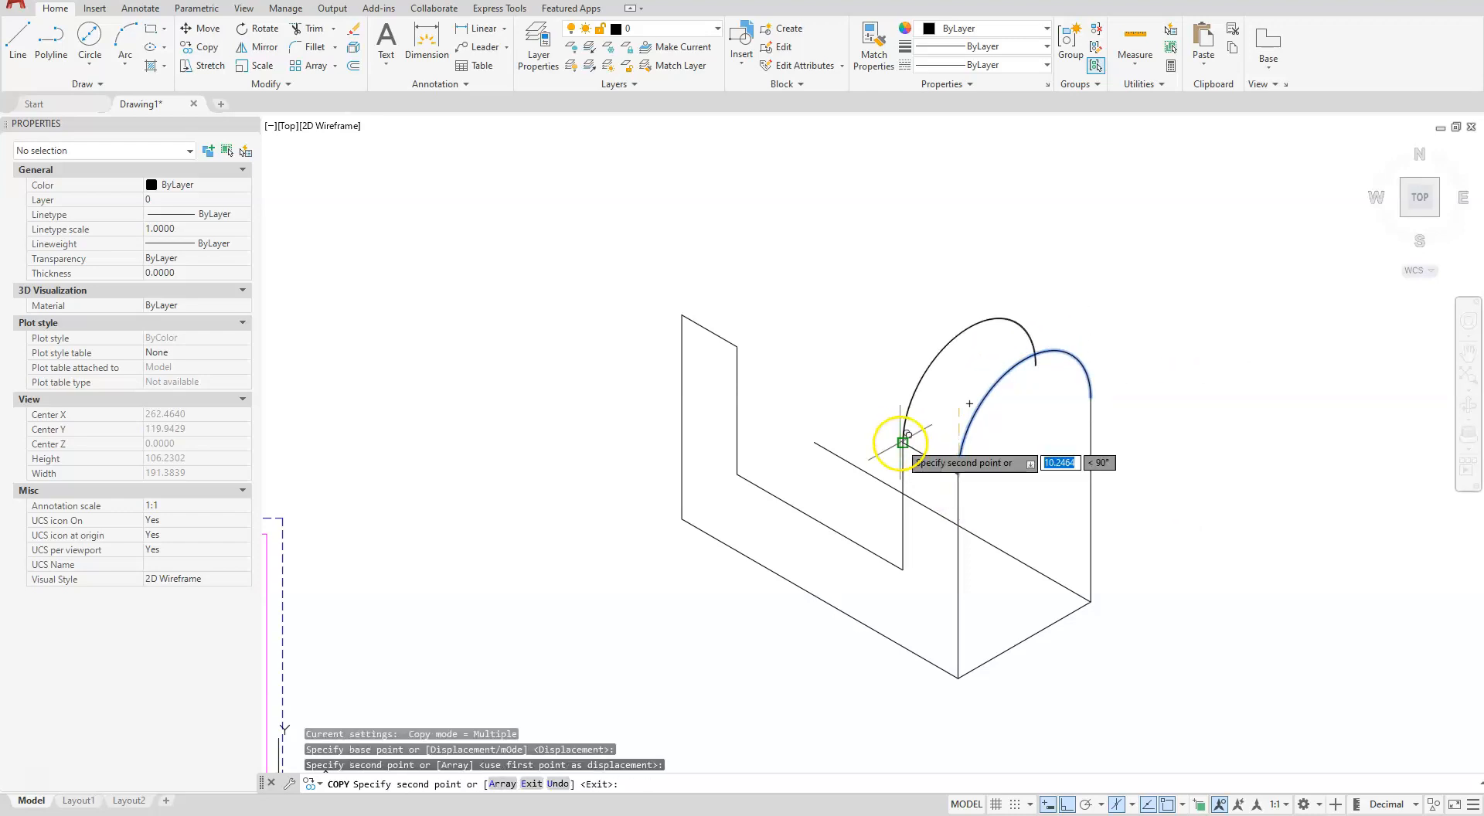
left_click(737, 347)
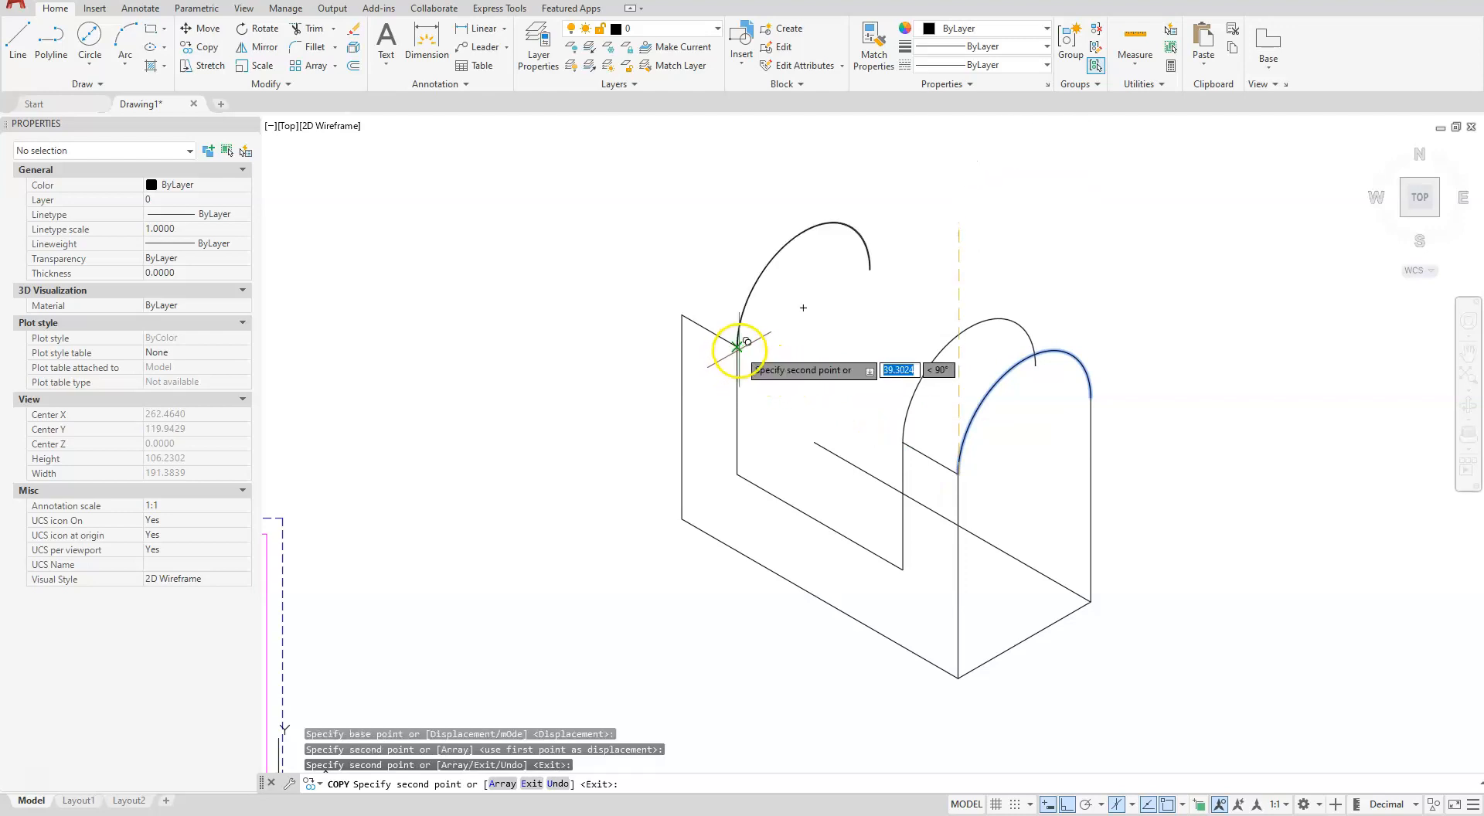
left_click(681, 314)
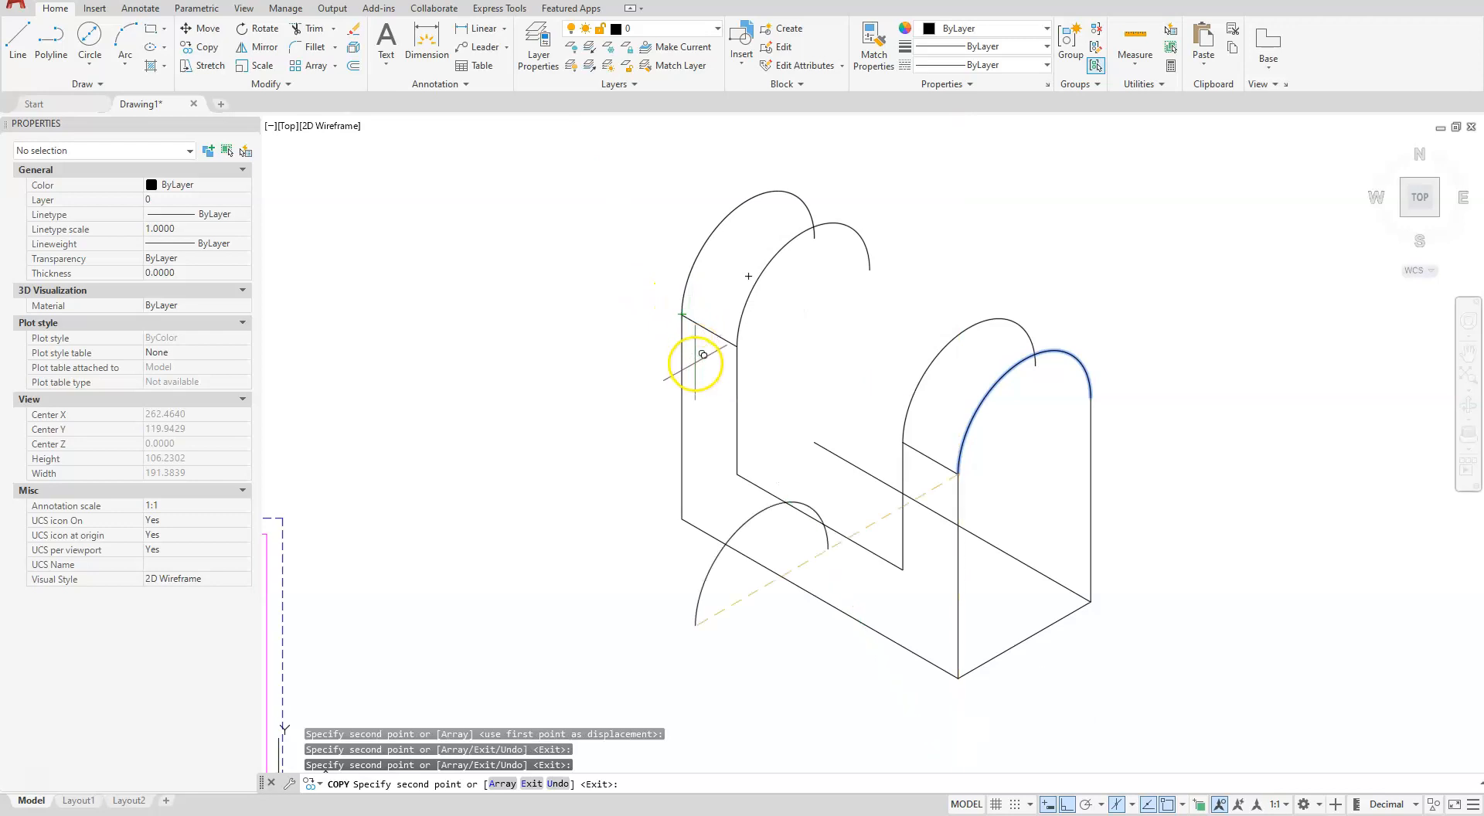
key("Escape")
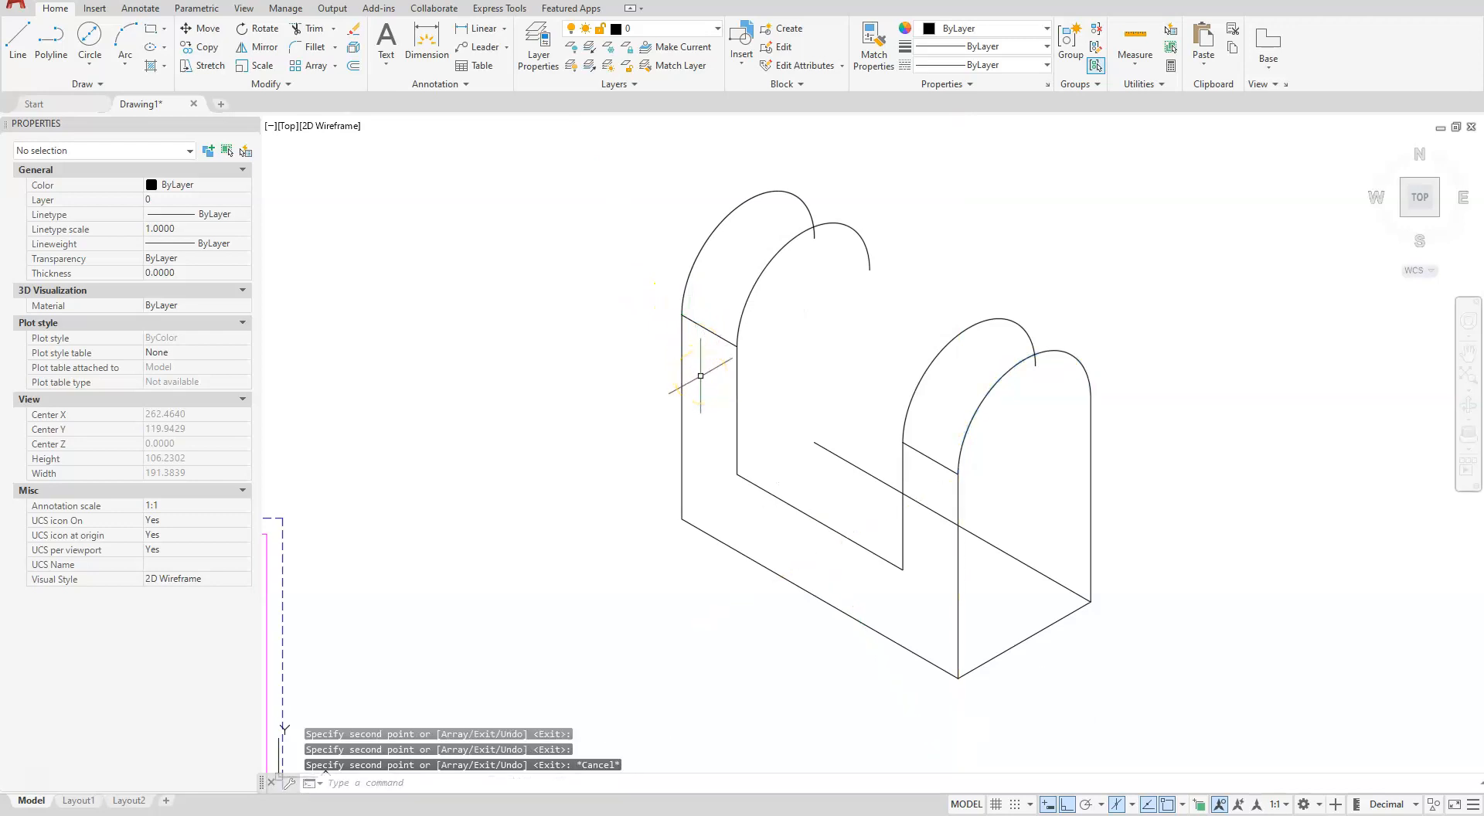
In the left isoplane, draw a tangent line along the arcs' crowns from the rear upright's outermost arc to the front upright's outer arc.
left_click(1133, 808)
left_click(1136, 727)
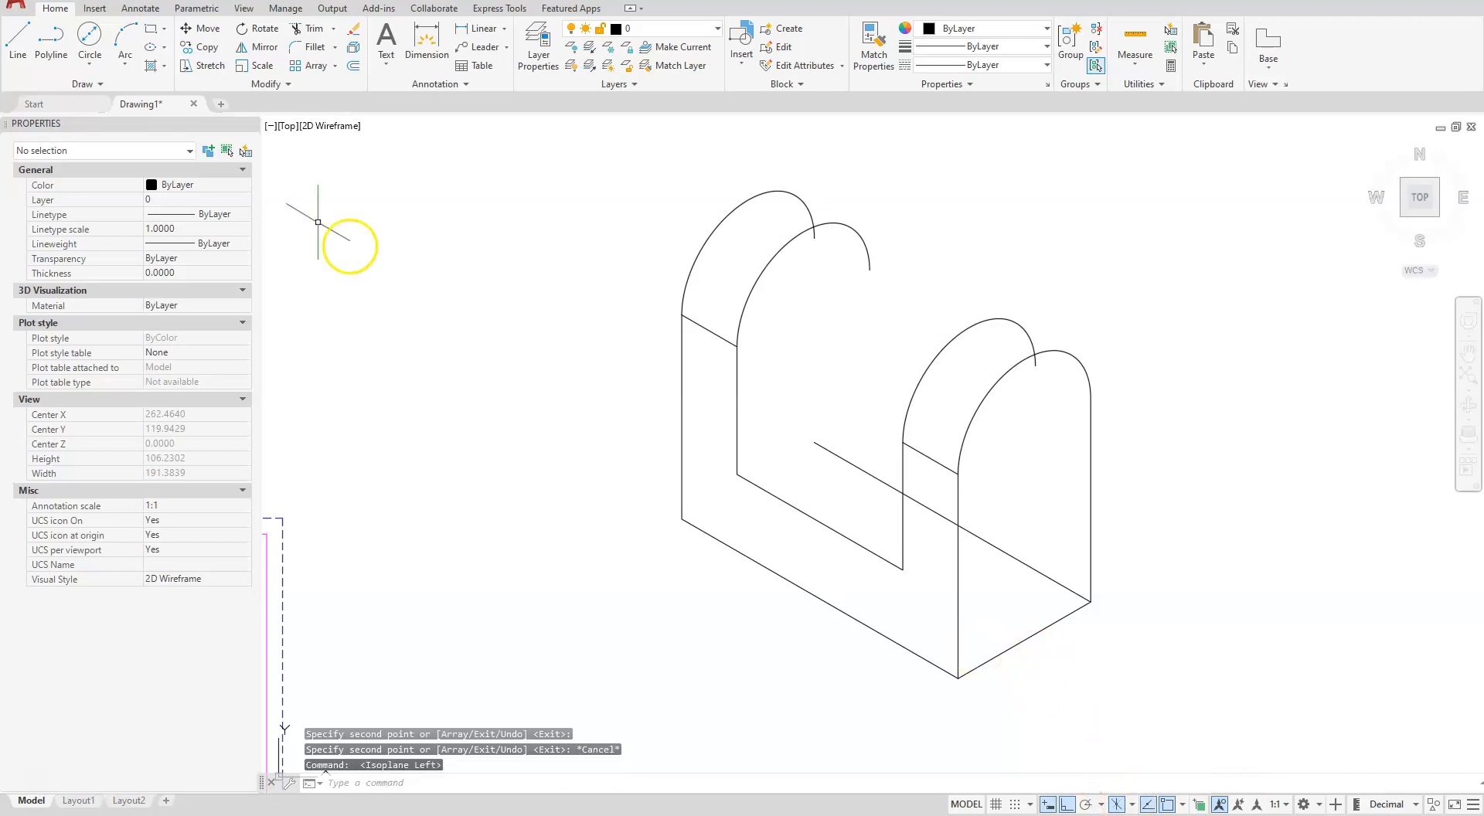
left_click(19, 37)
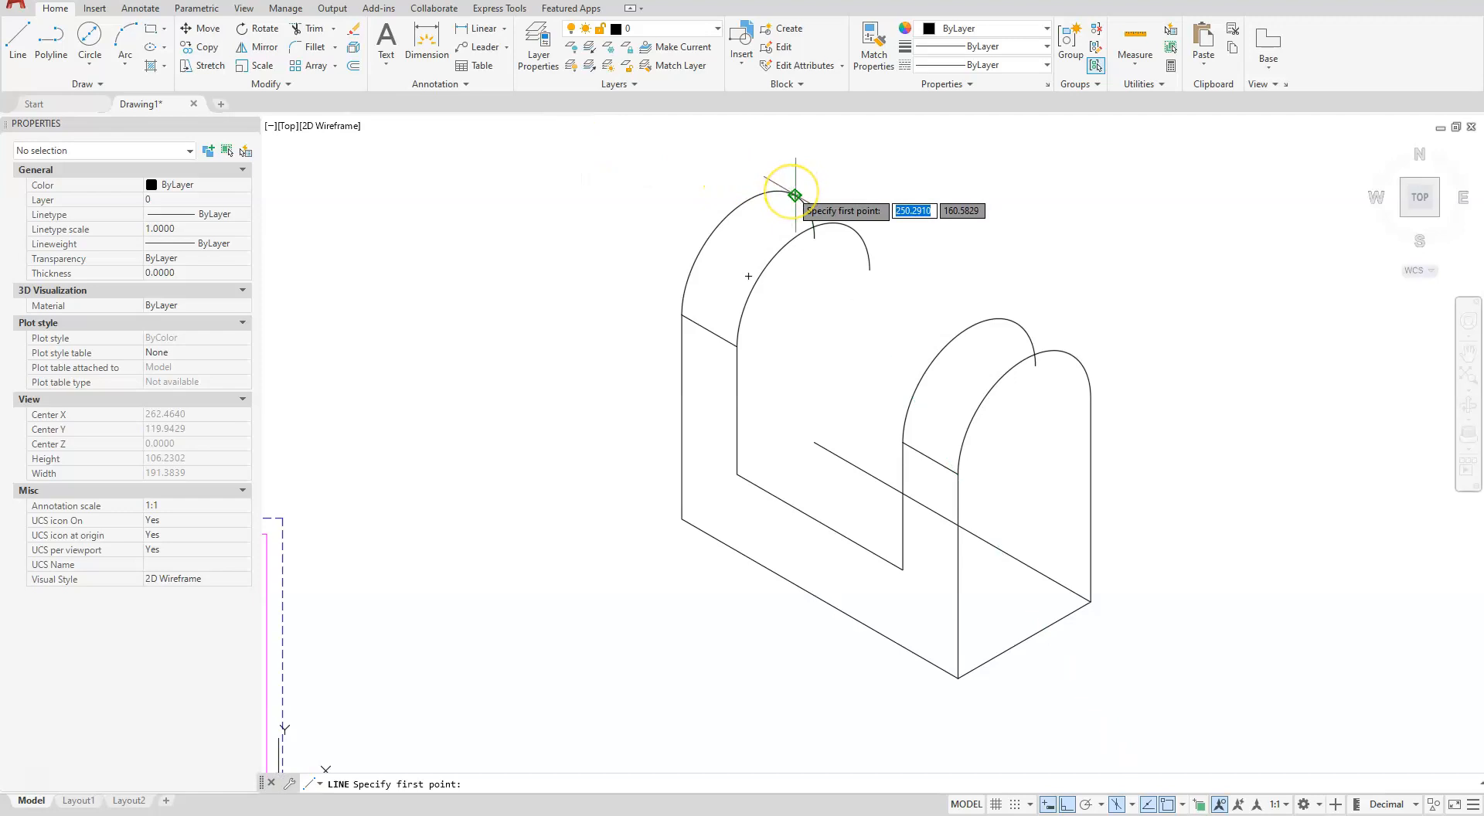
left_click(794, 195)
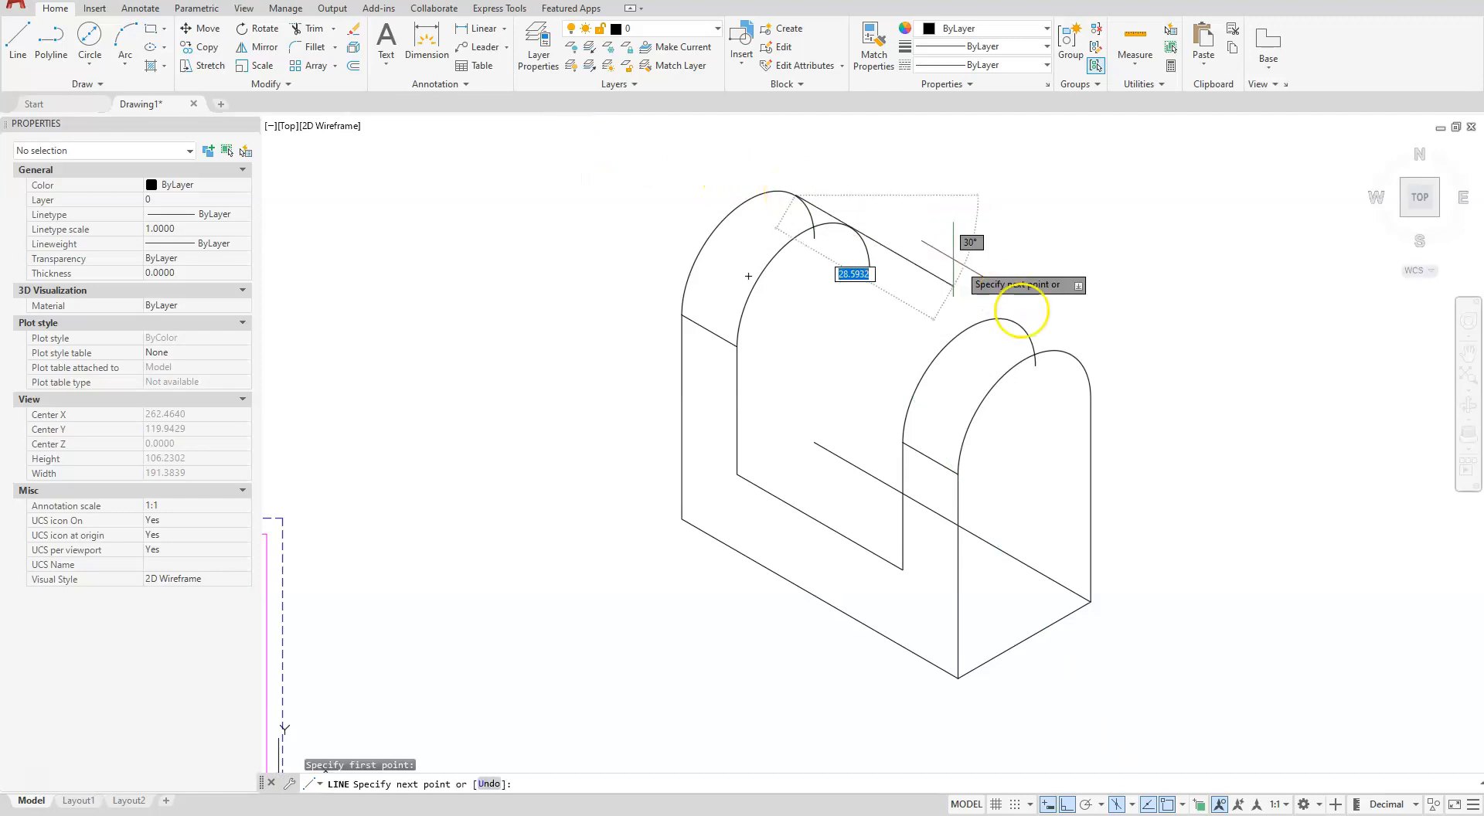
left_click(1077, 356)
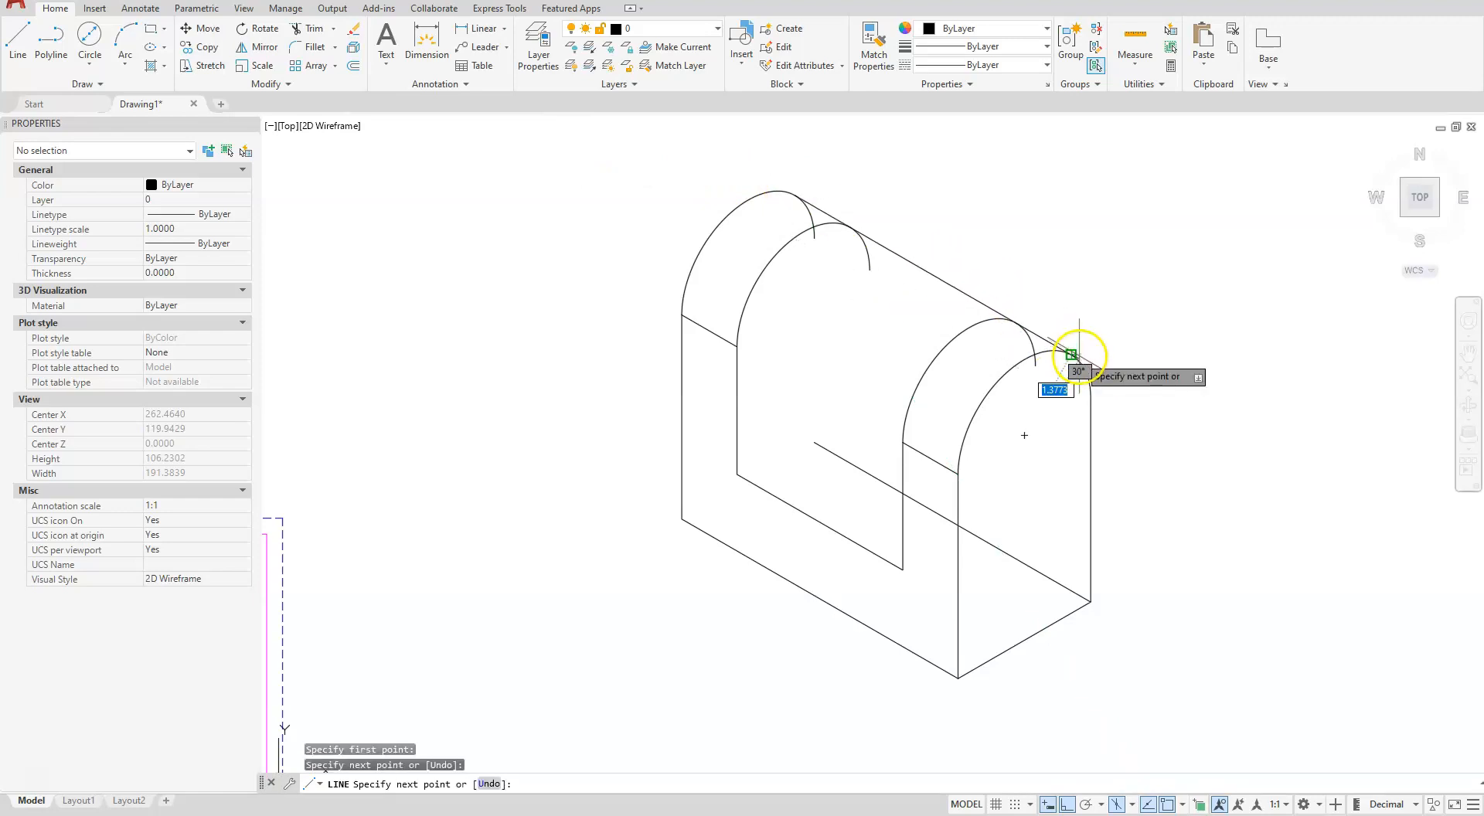
key("Escape")
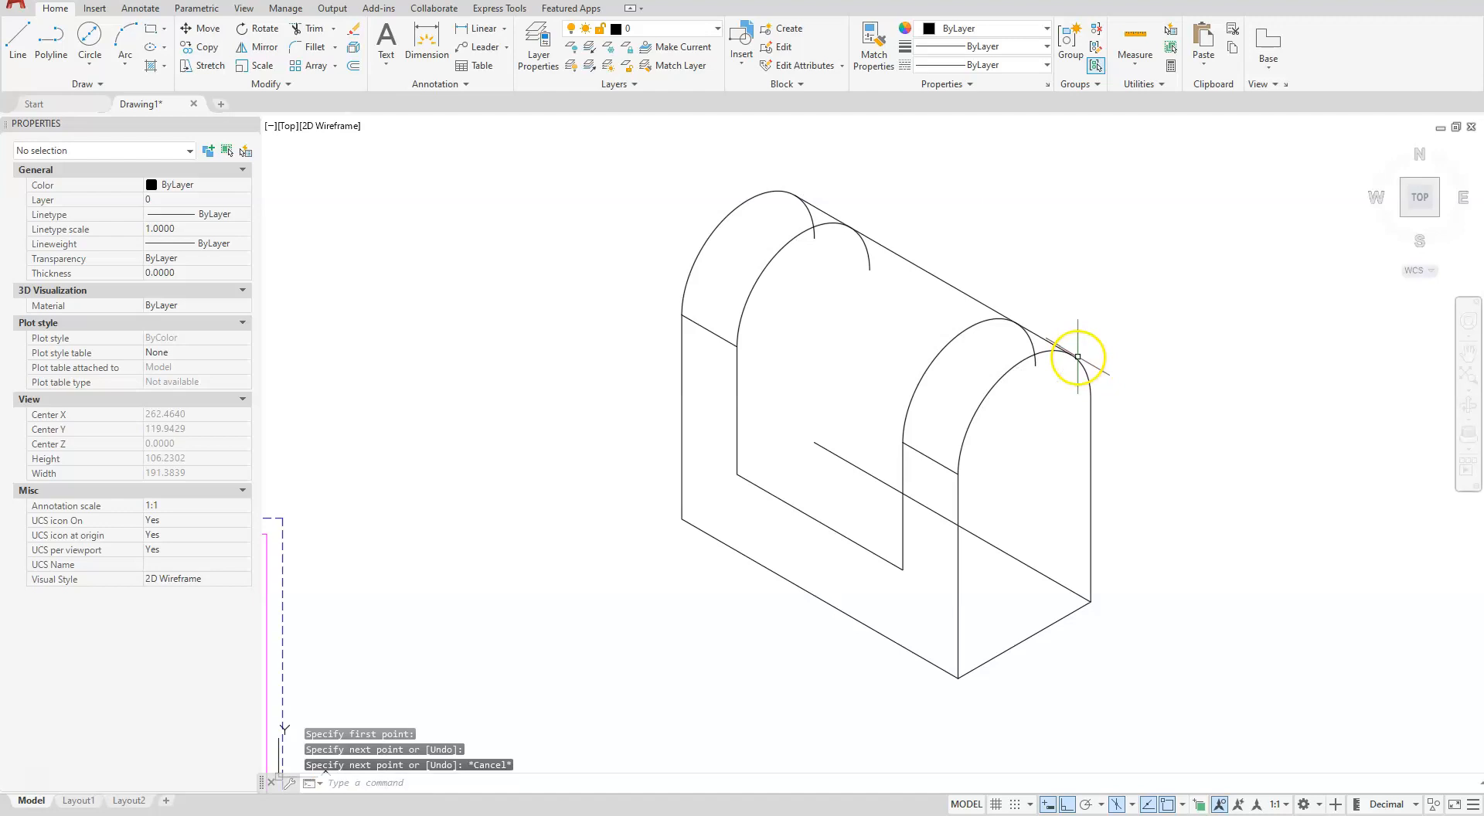
Trim the tangent line between the uprights and the hidden arc ends behind each upright's rounded top.
left_click(298, 29)
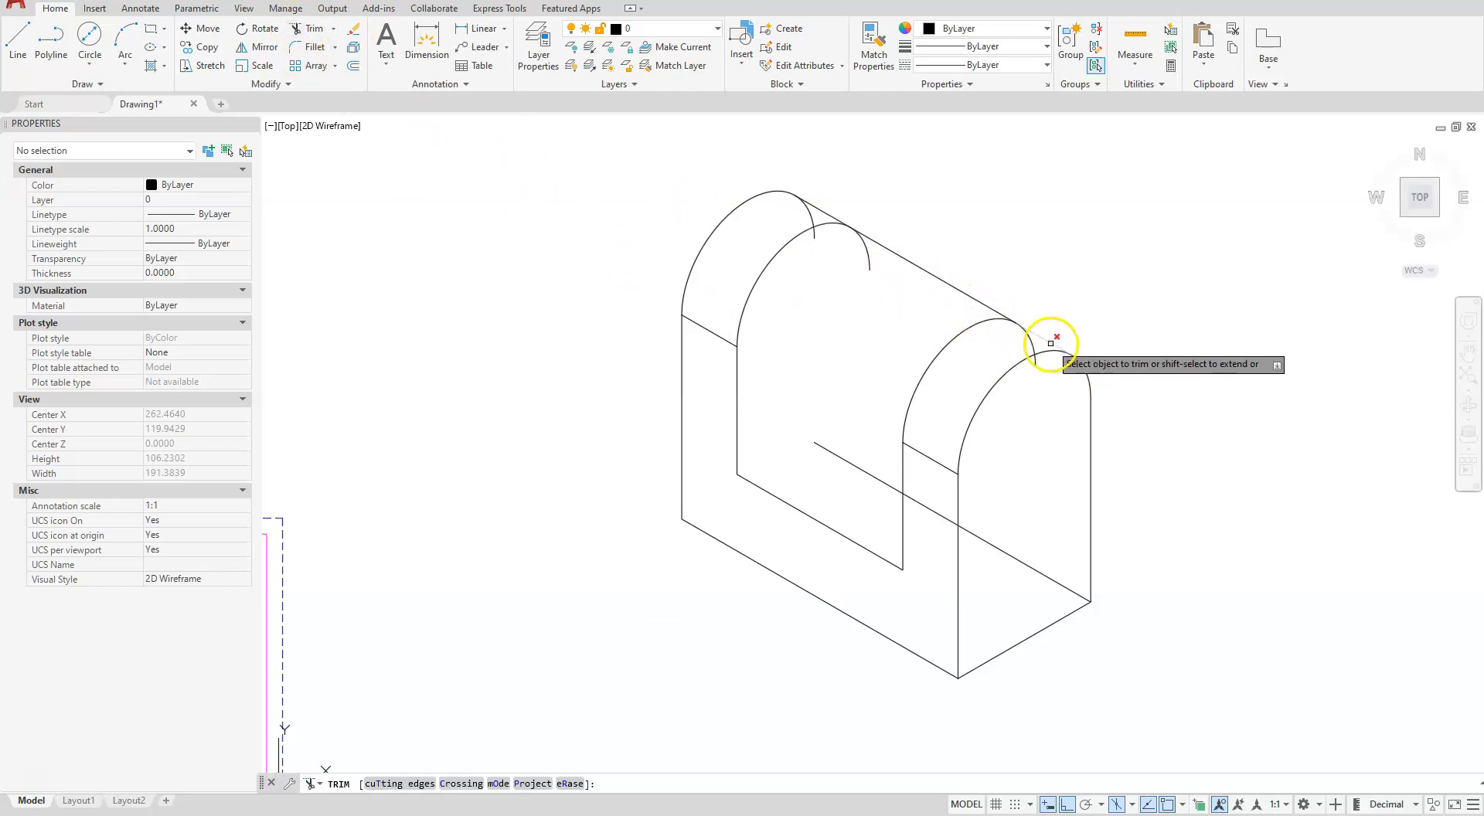
left_click(1036, 364)
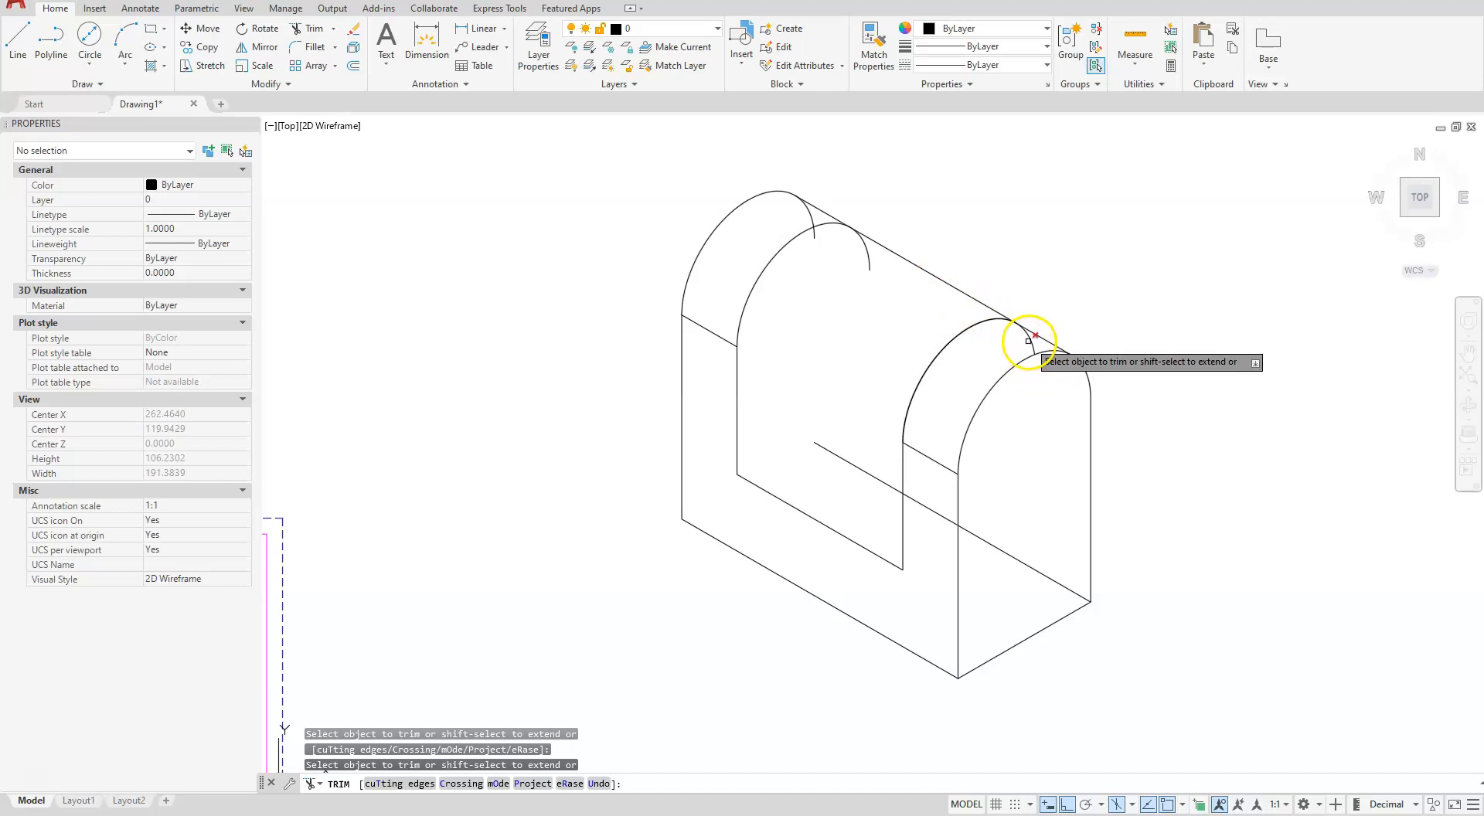
left_click(869, 249)
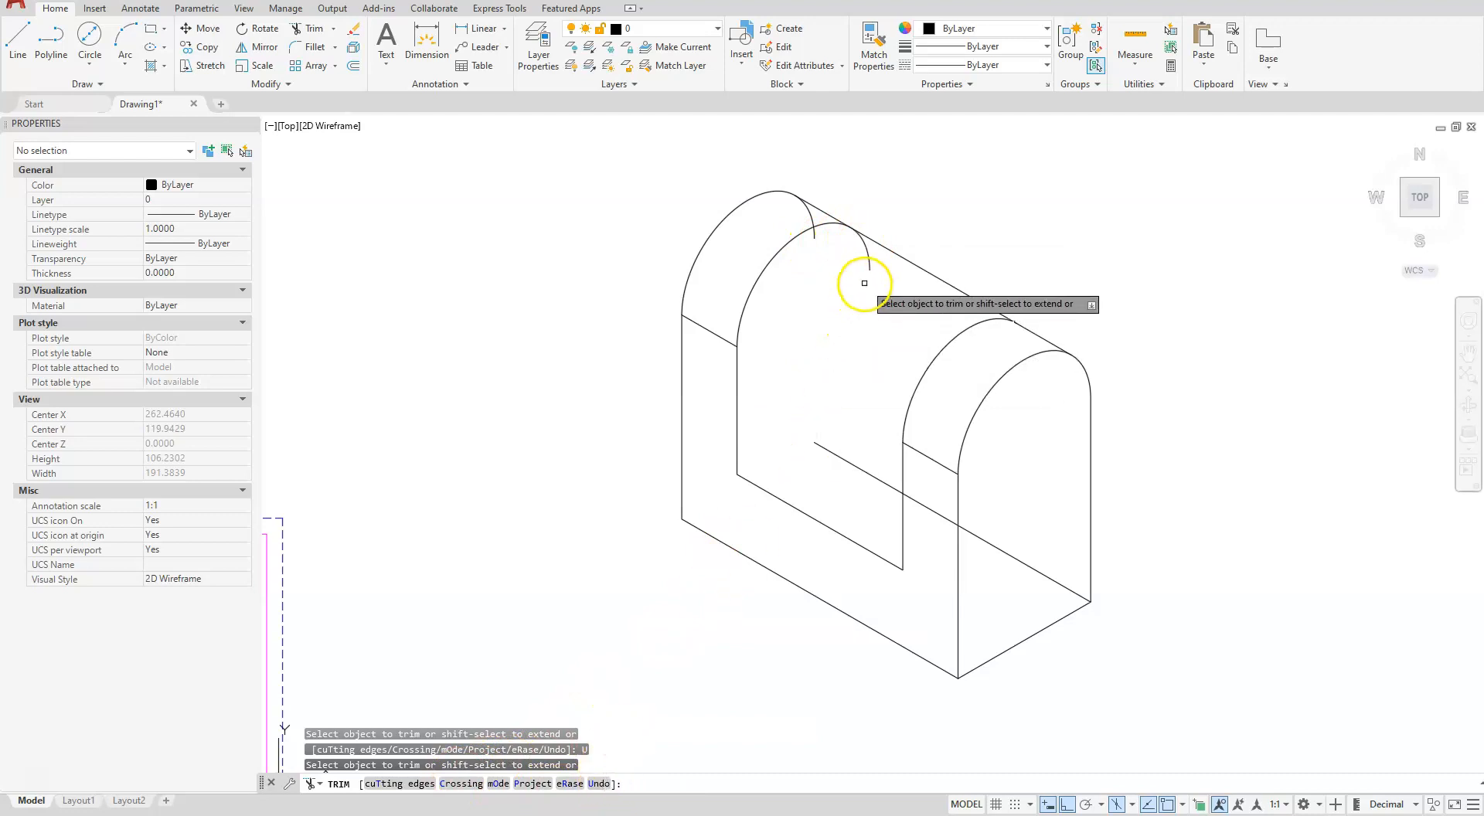
left_click(815, 234)
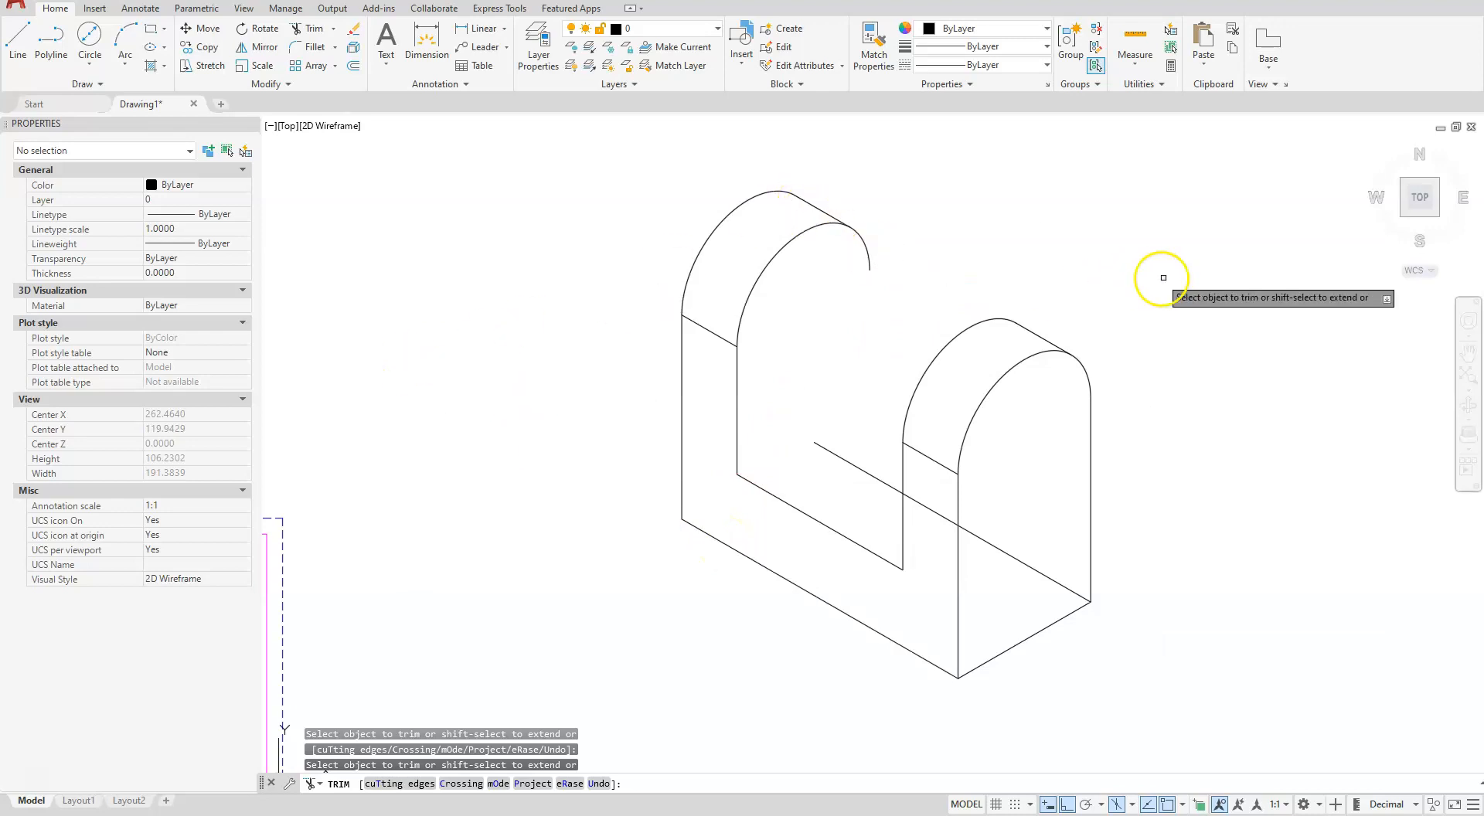
key("Escape")
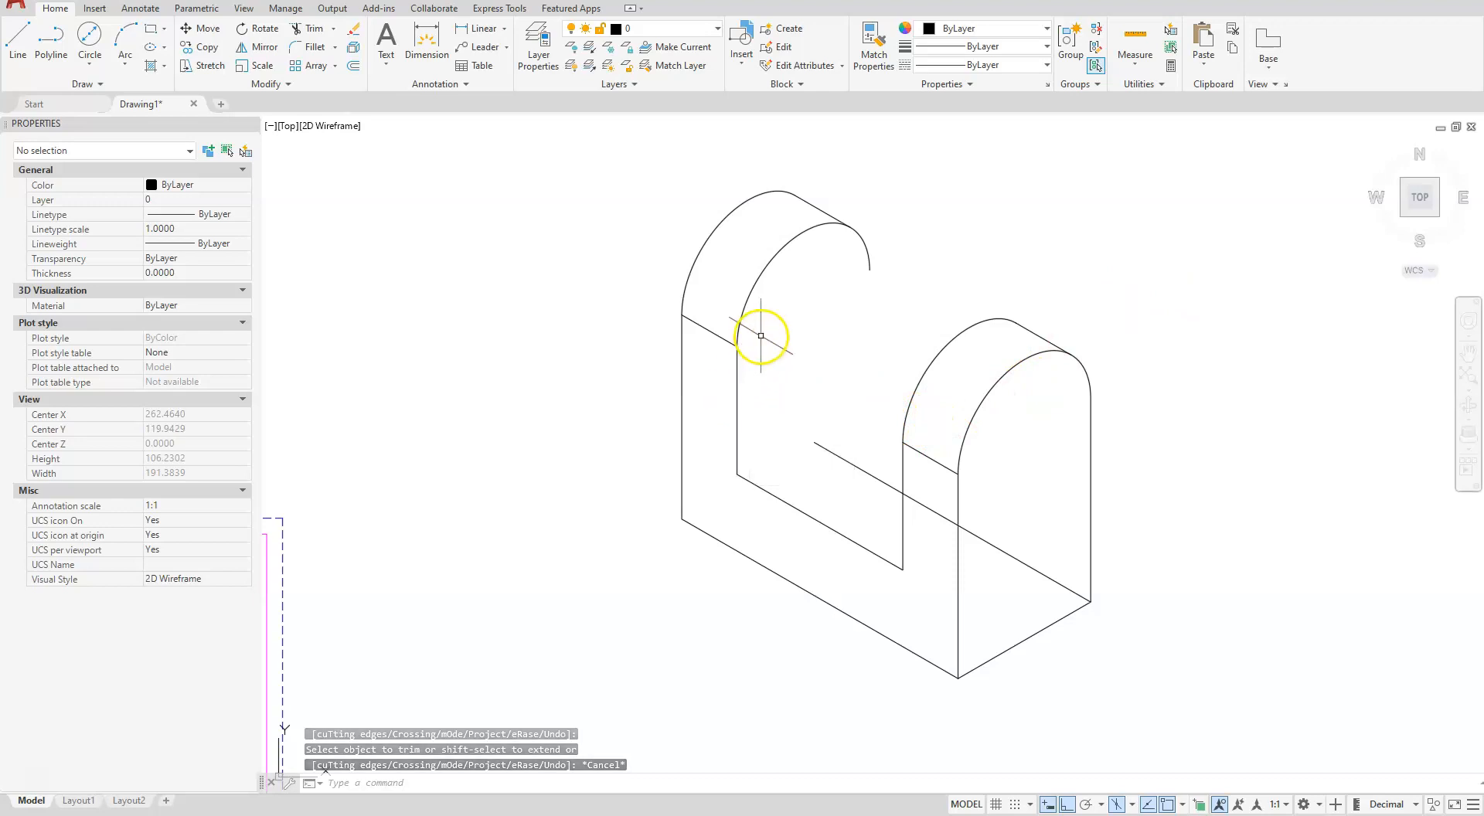
In the right isoplane, draw a line 20 units down from the rear upright's inner arc end, continuing to the slot floor's near corner.
left_click(31, 48)
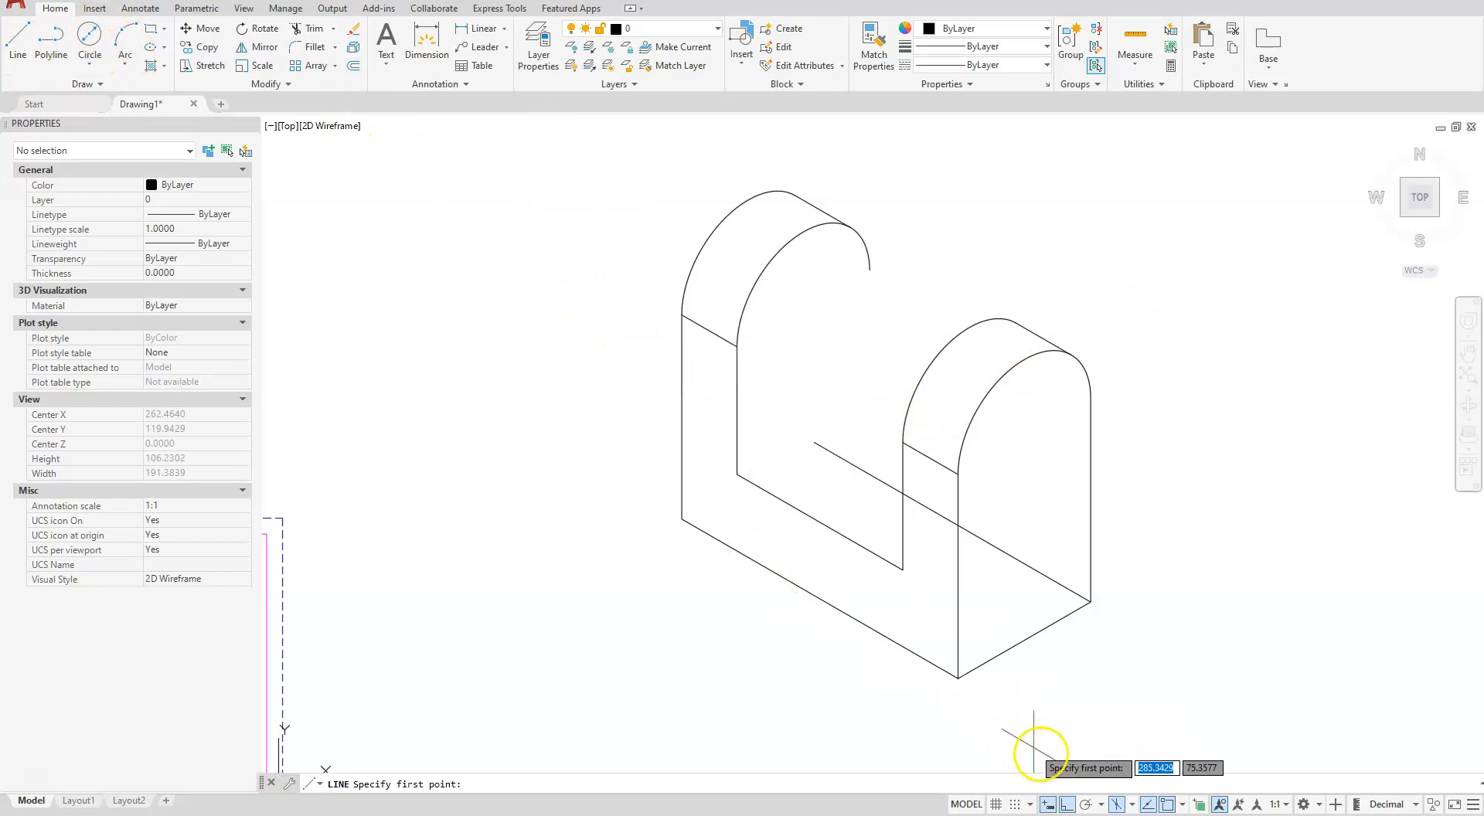
left_click(1131, 803)
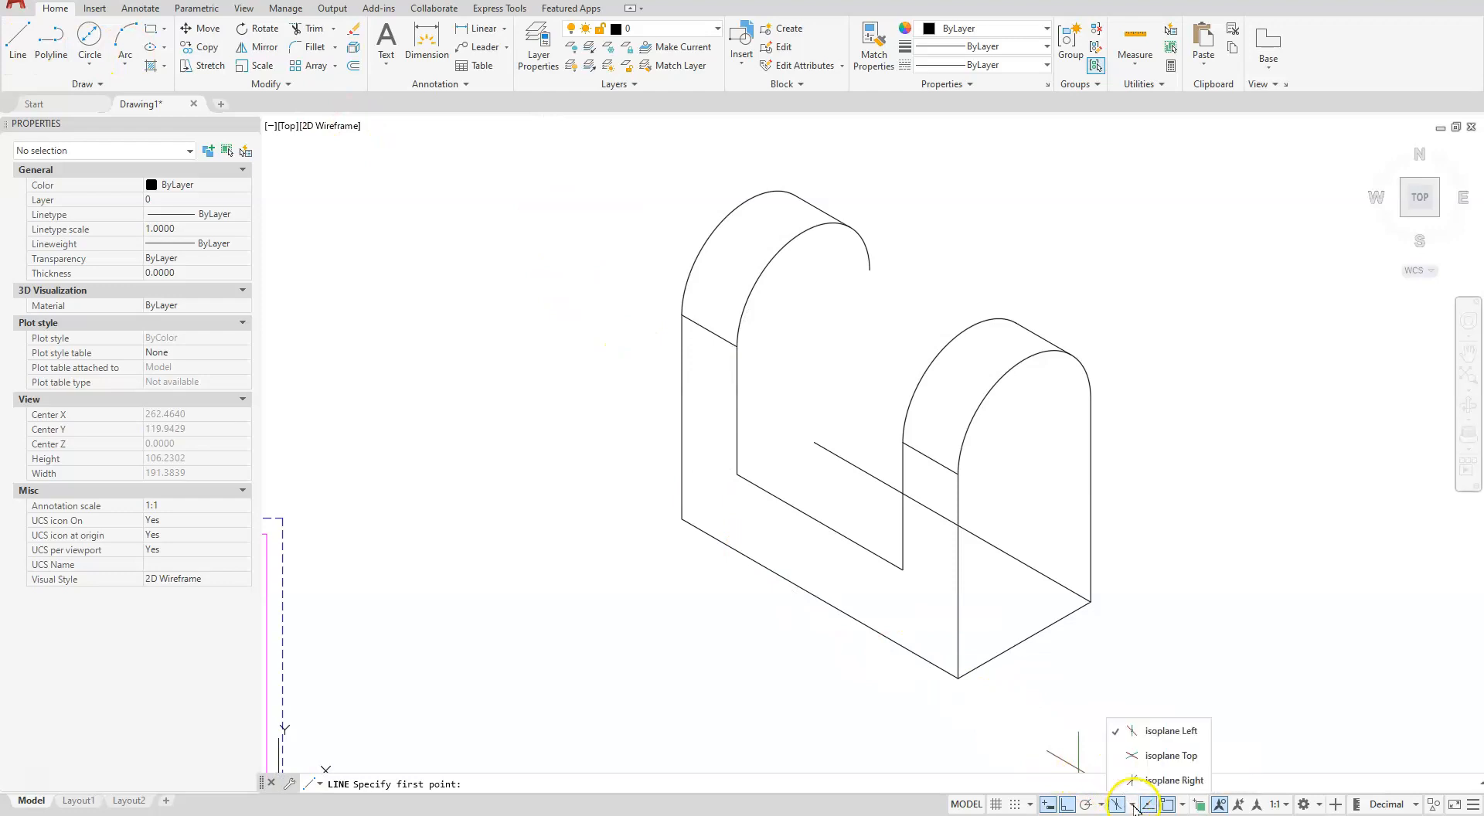
left_click(1146, 782)
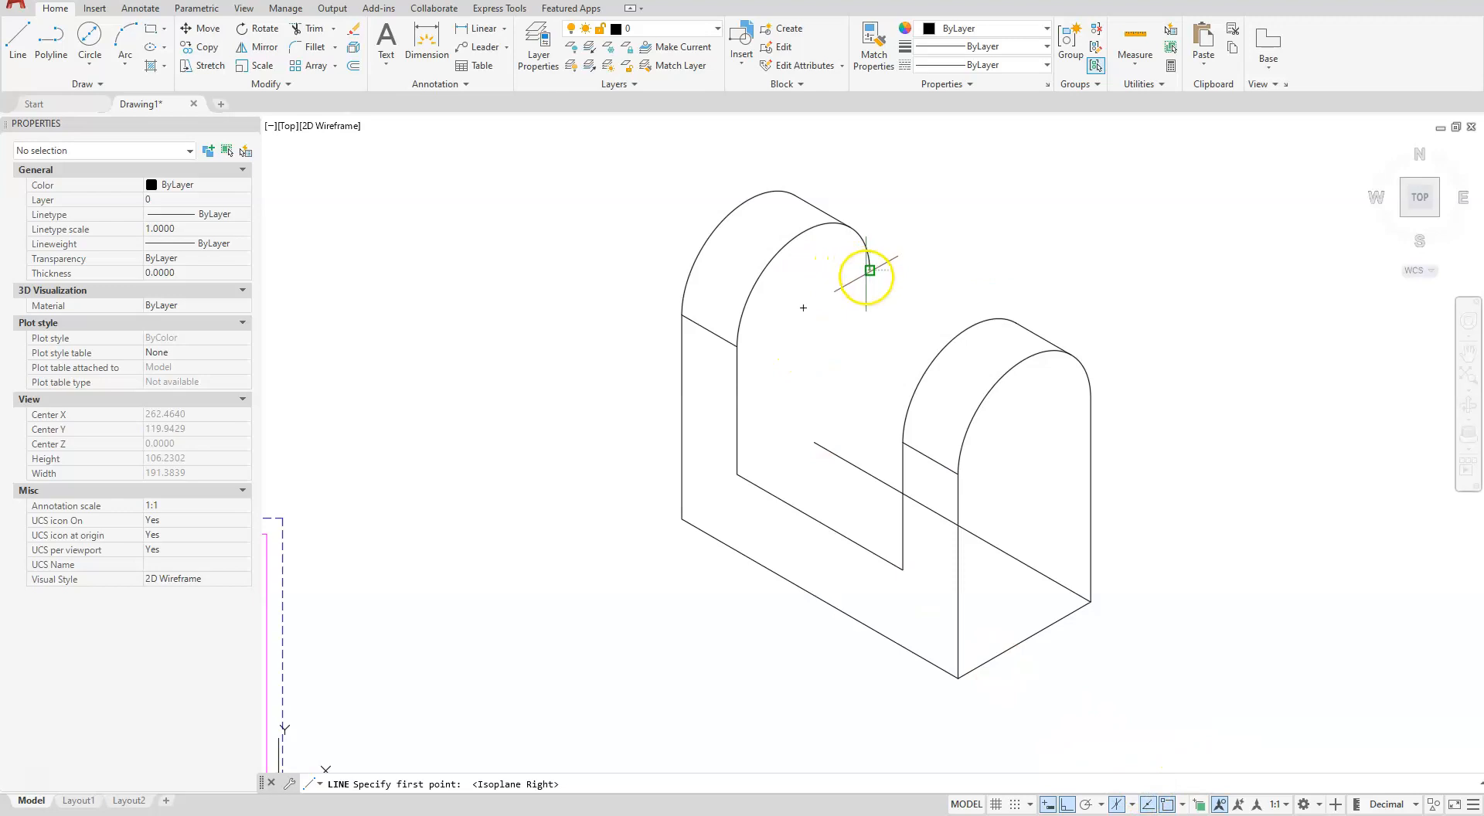
left_click(869, 271)
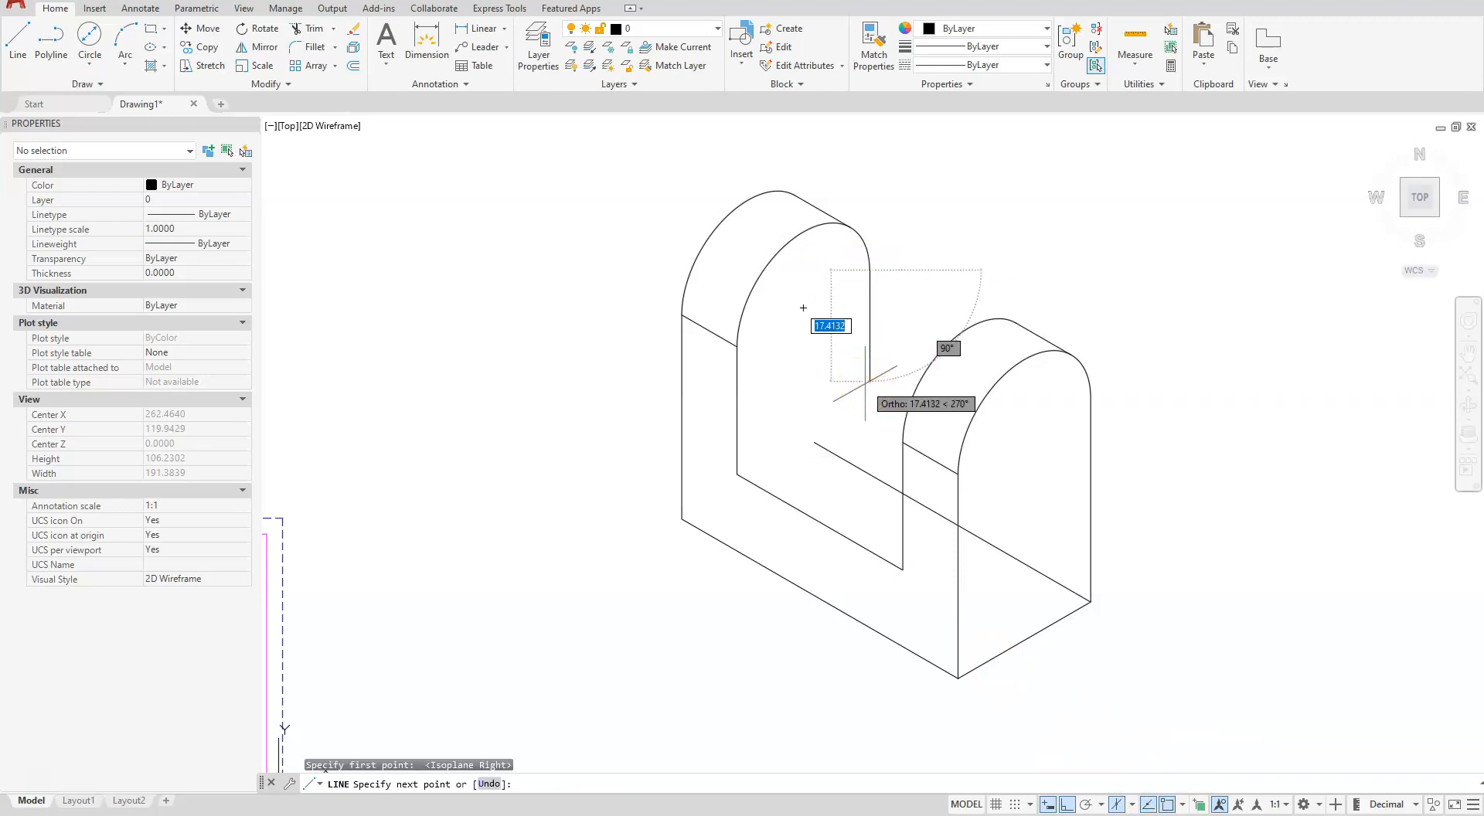
key("Return")
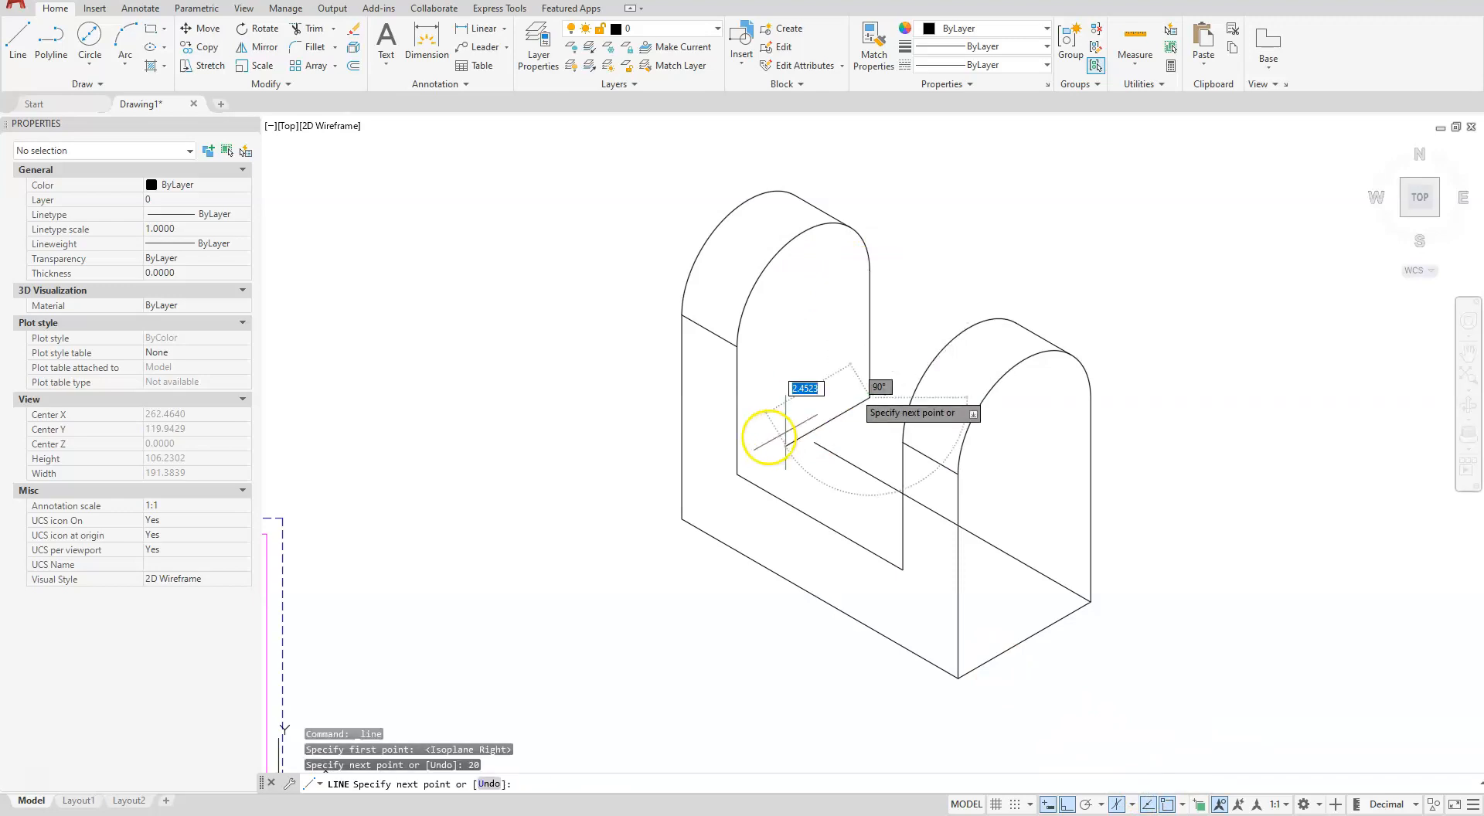
left_click(736, 473)
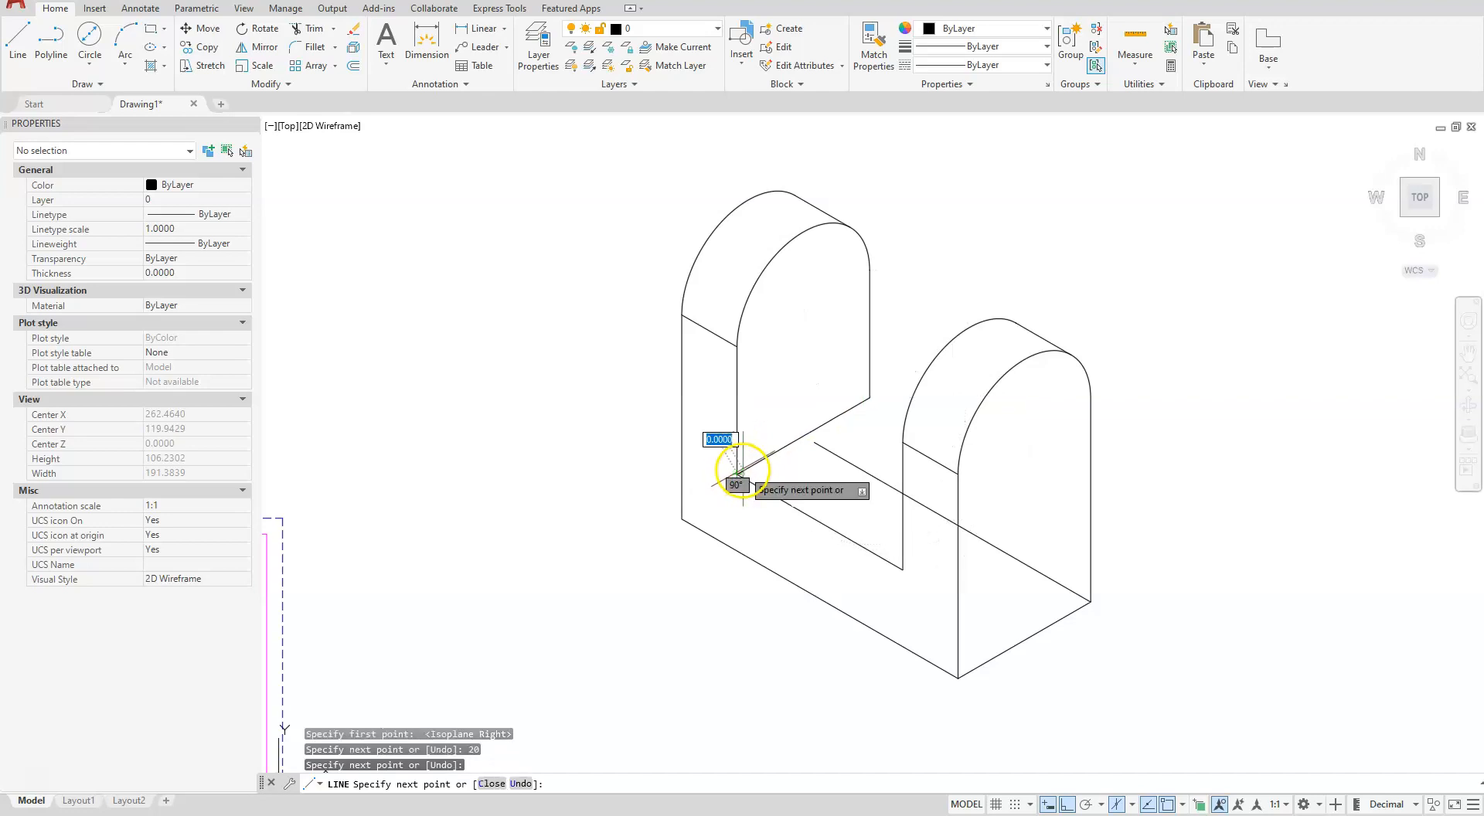
key("Escape")
key("Escape")
key("Escape")
key("Escape")
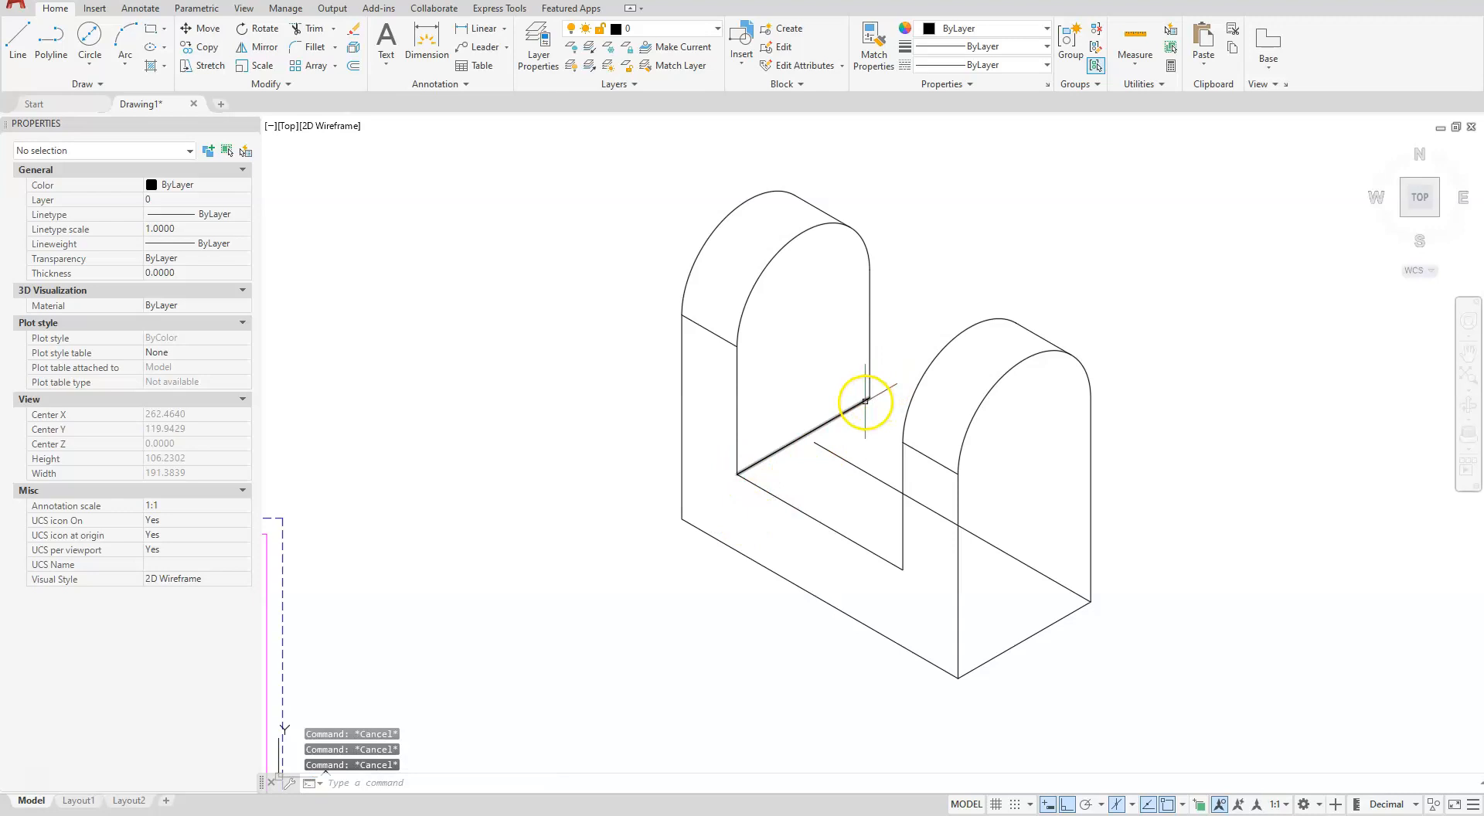
In the left isoplane, draw the slot floor's back edge from its far corner to just past the front upright's inner arc.
left_click(1132, 804)
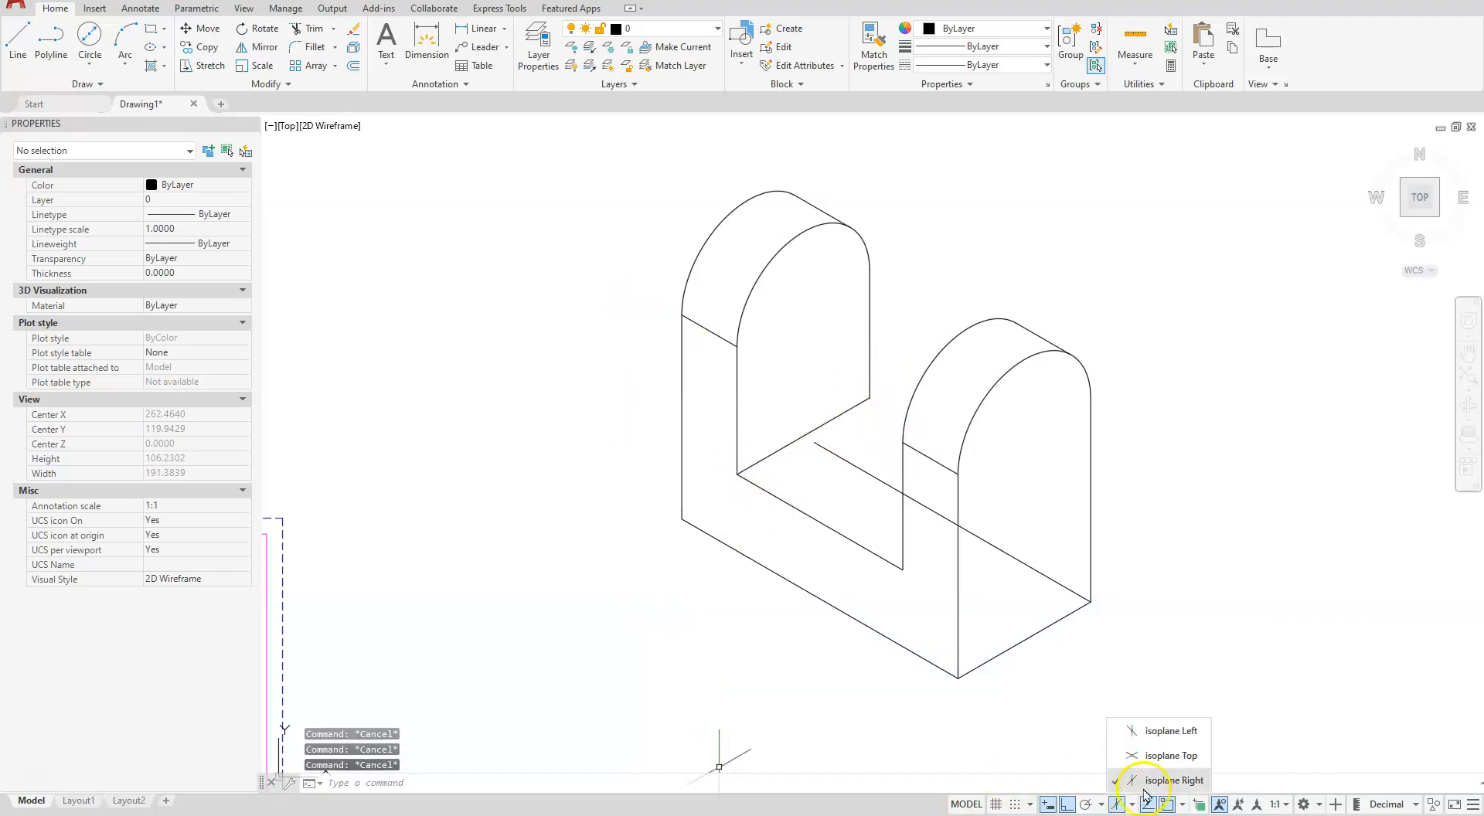
left_click(1157, 733)
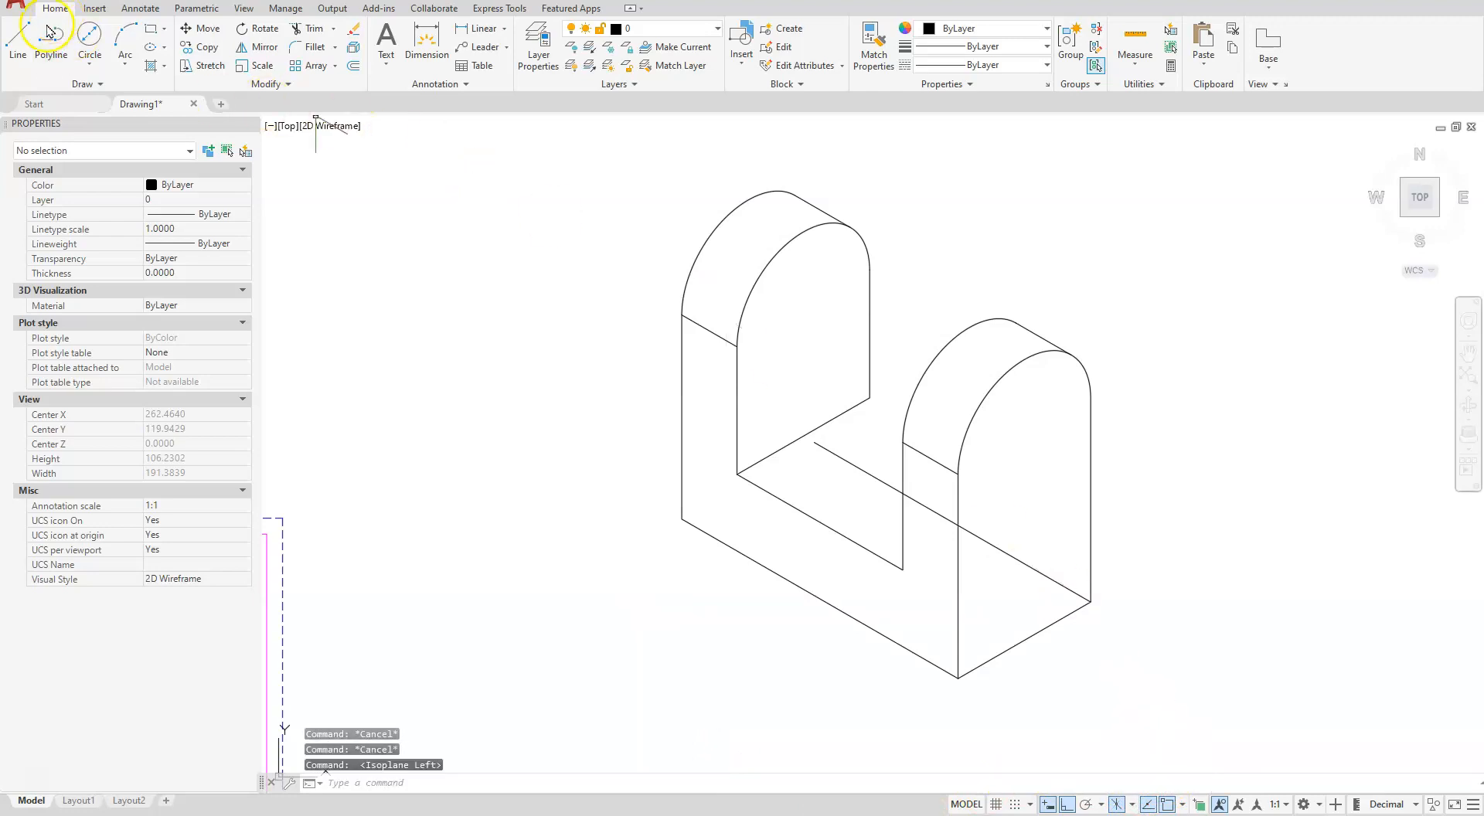
left_click(19, 33)
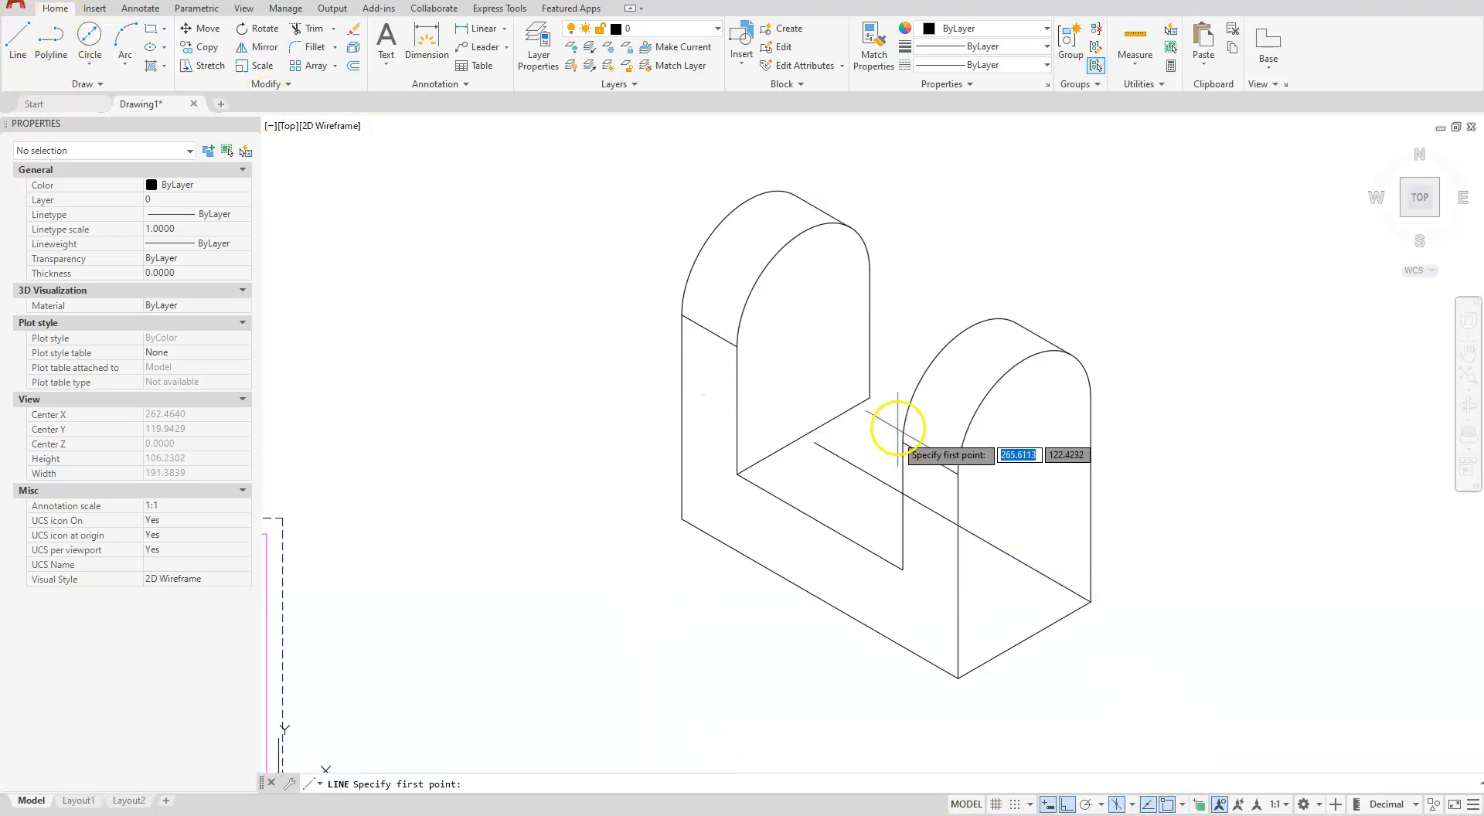
left_click(871, 399)
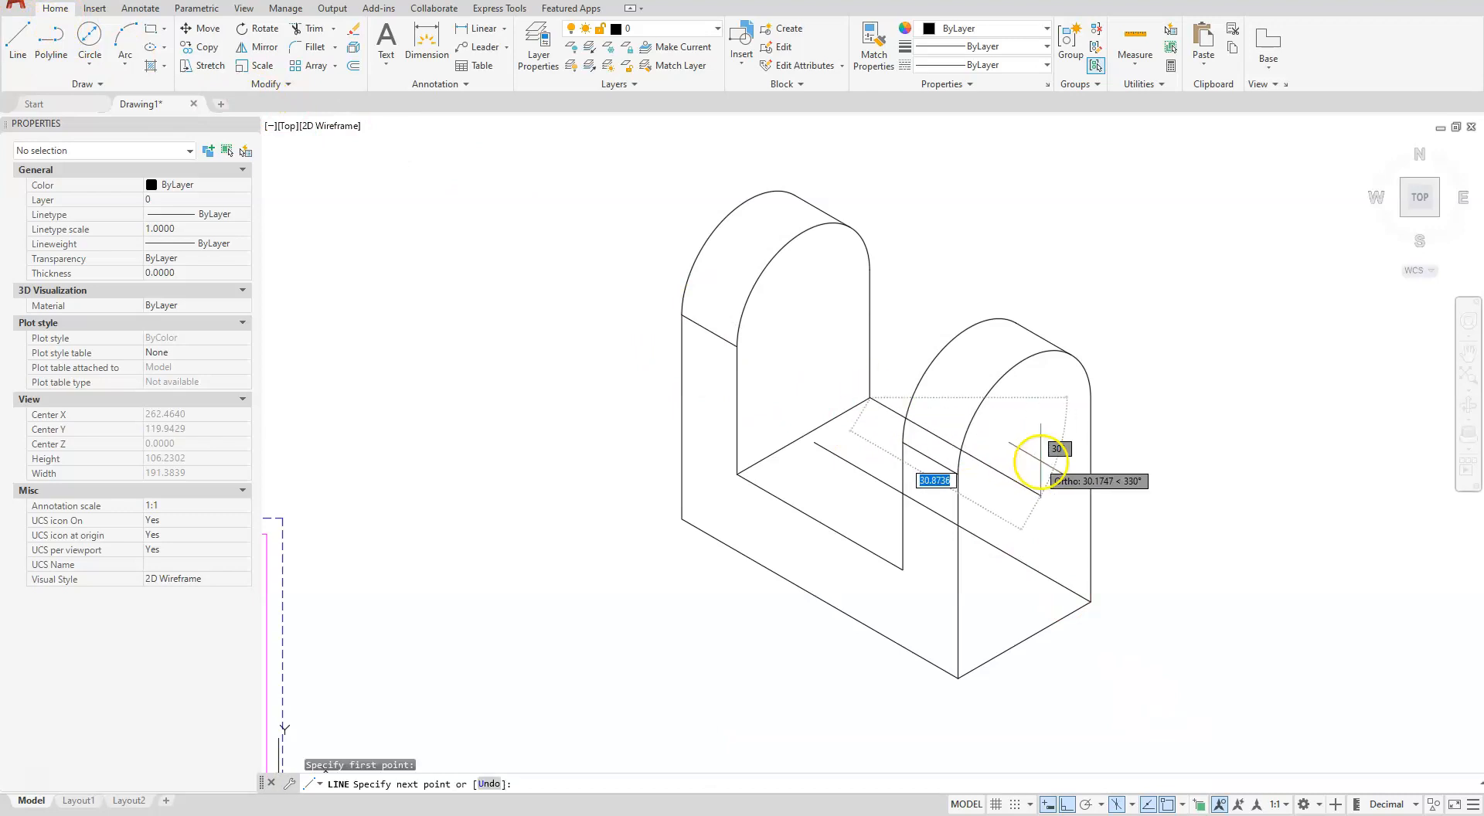
scroll(939, 423, "up", 3)
scroll(940, 424, "up", 4)
left_click(823, 466)
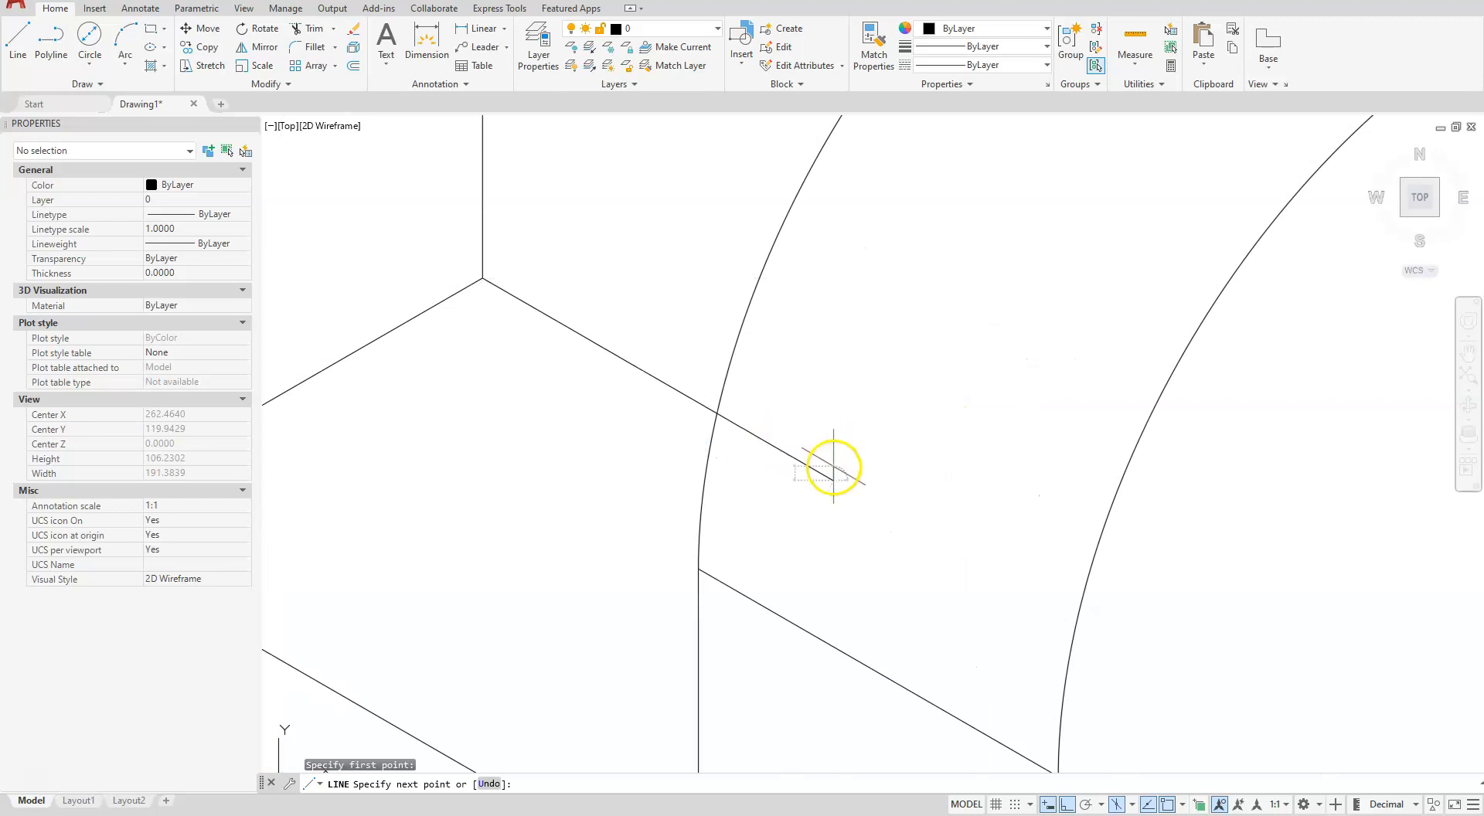
scroll(839, 463, "down", 5)
key("Escape")
key("Escape")
Erase the hidden base line running back from the end face's lower far corner.
scroll(824, 464, "down", 2)
scroll(854, 447, "up", 1)
left_click(903, 543)
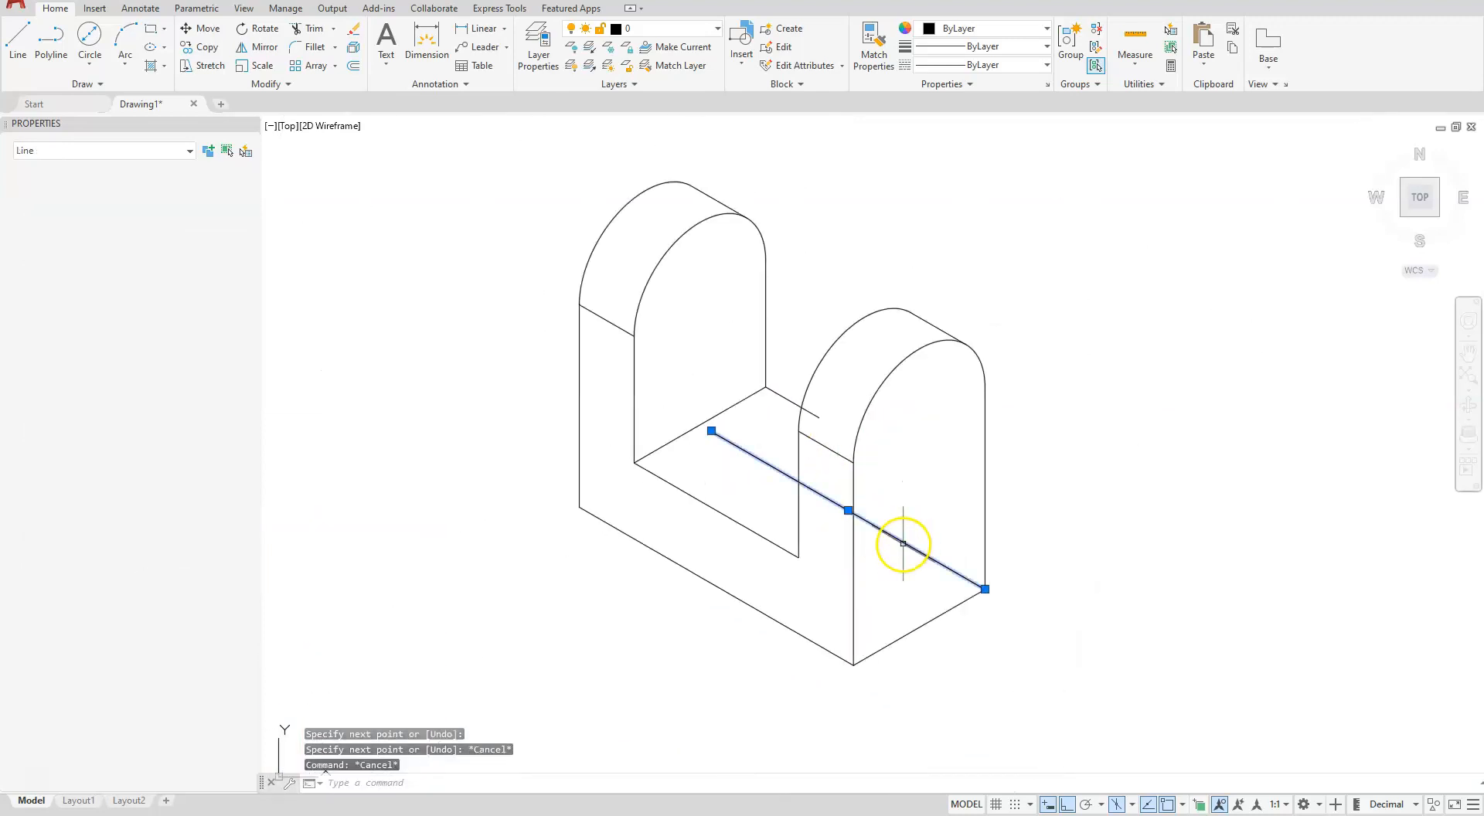
key("Delete")
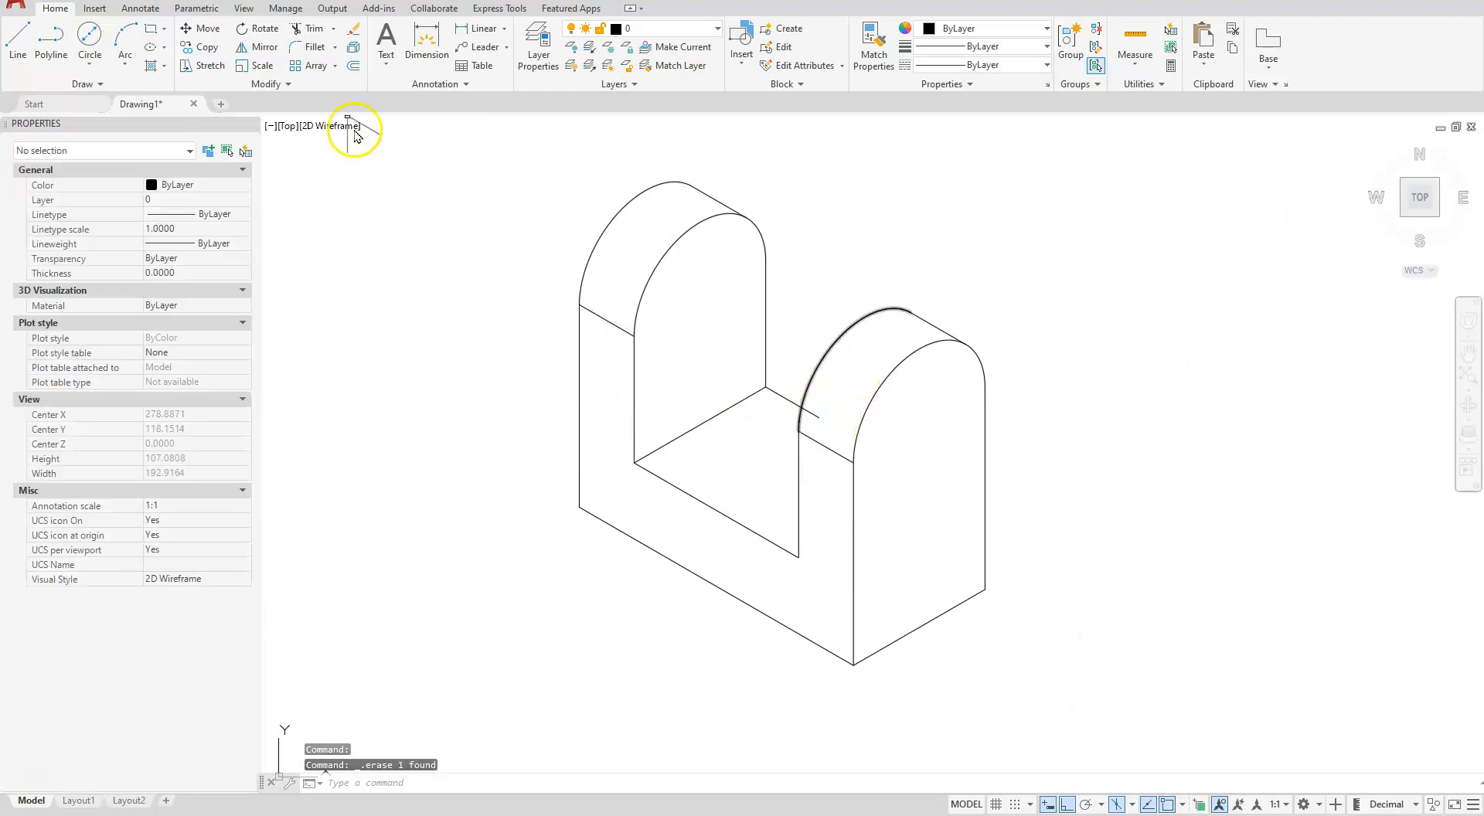
Trim the slot floor's back edge where it overshoots the front upright's inner arc.
left_click(309, 28)
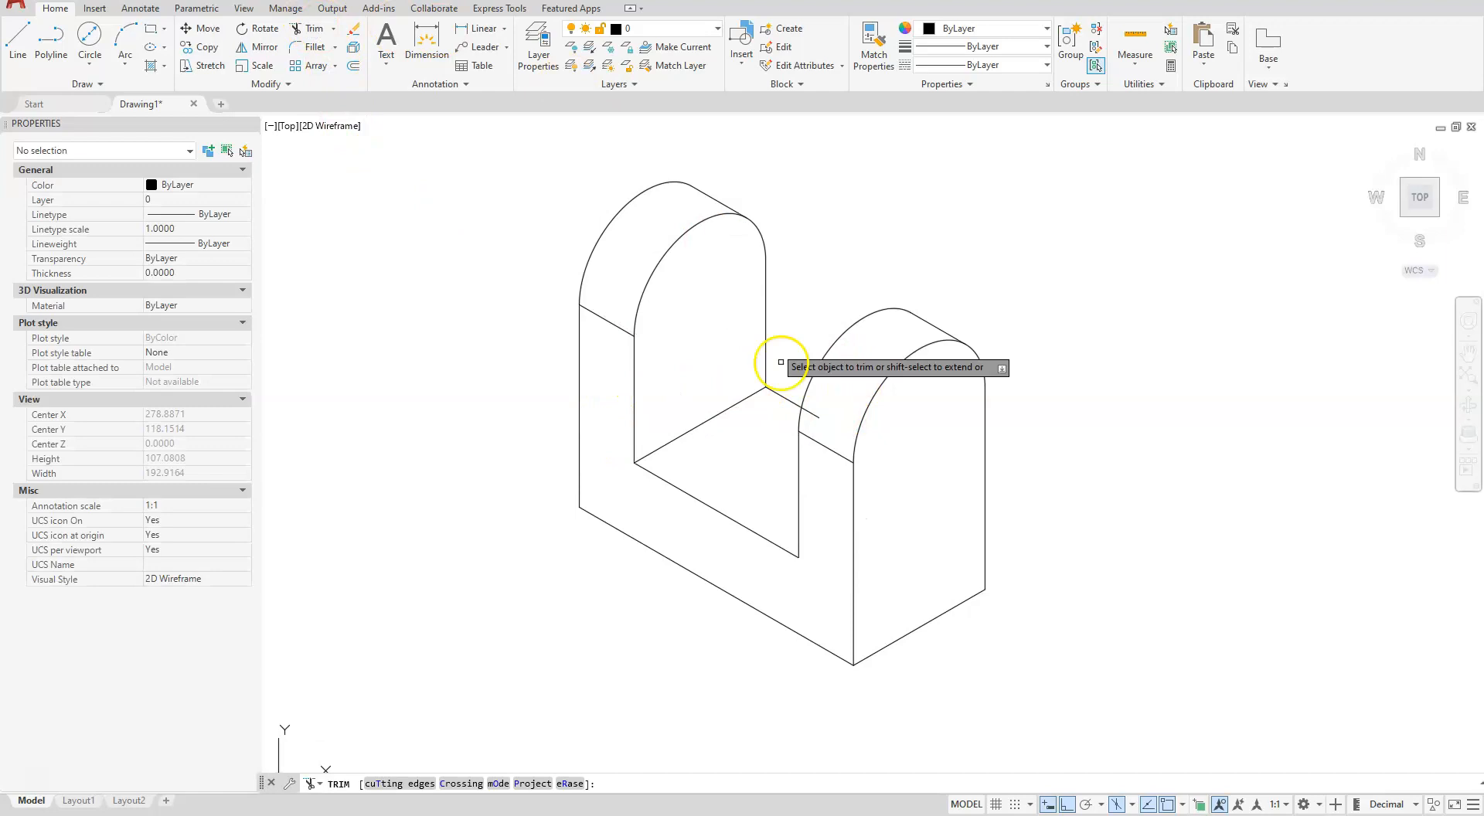
left_click(810, 412)
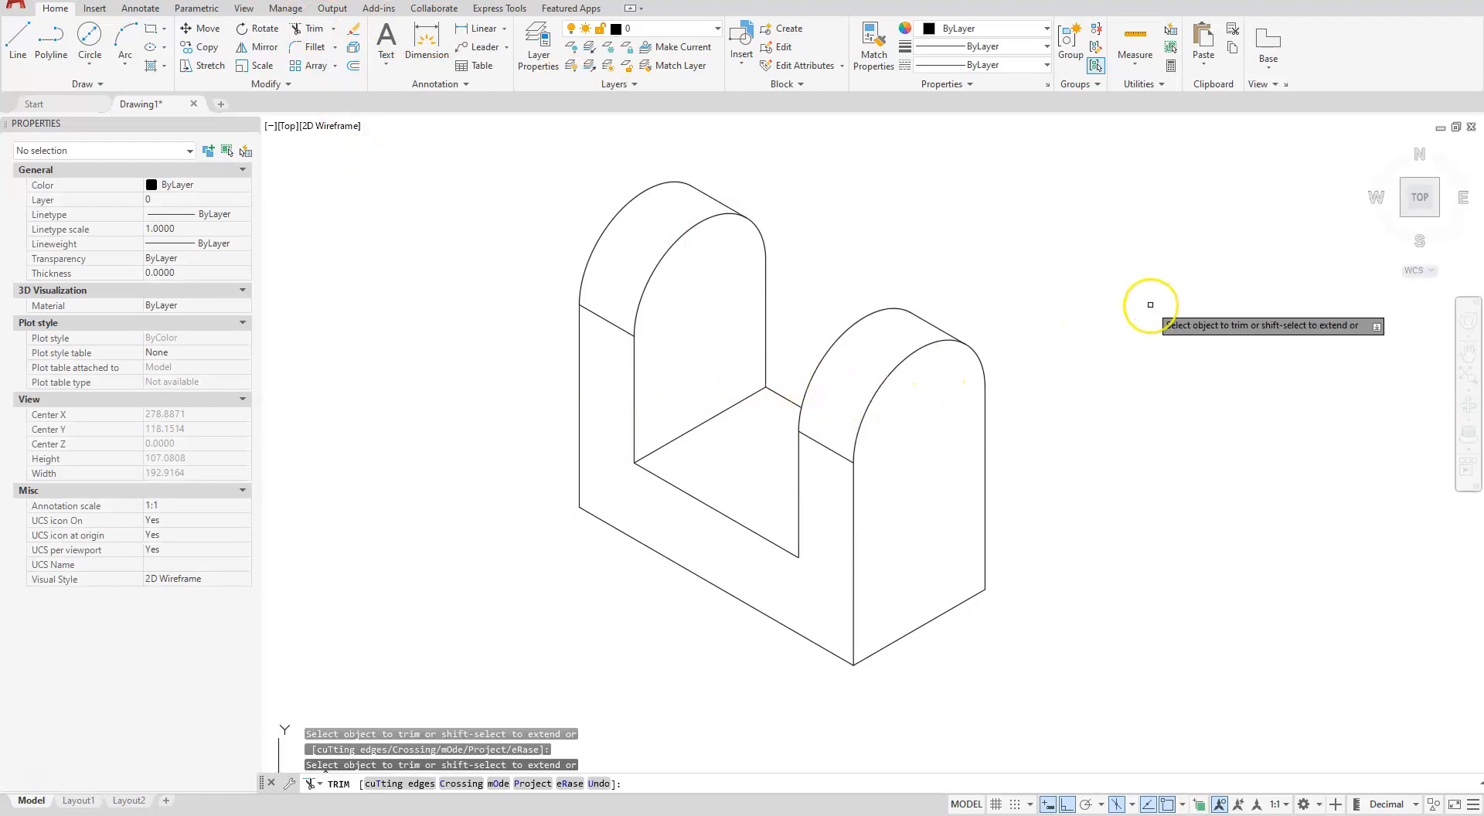
key("Escape")
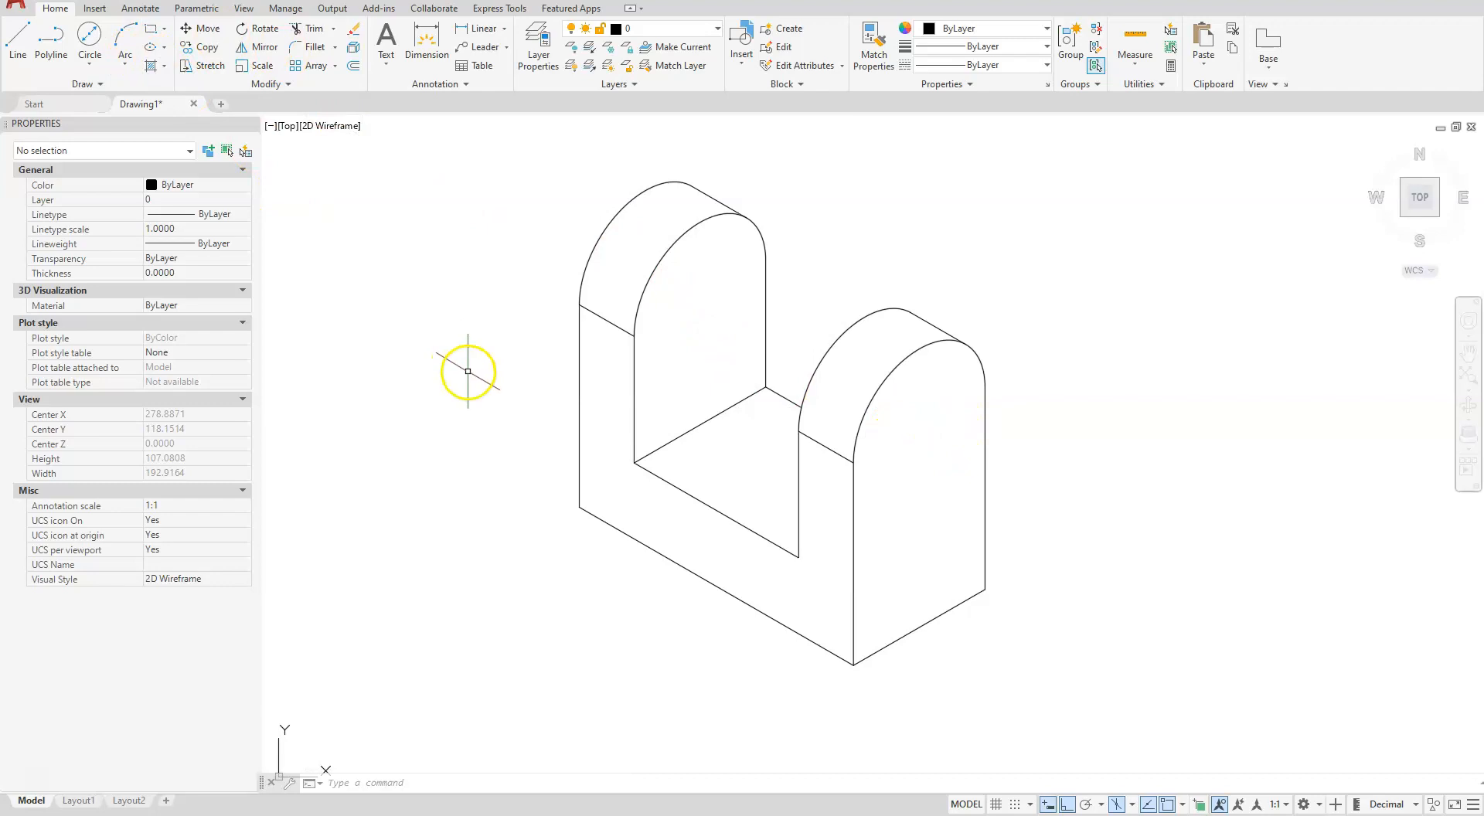
In the right isoplane, draw a 10-diameter isocircle centred on the front upright's outer arc centre.
type("EL")
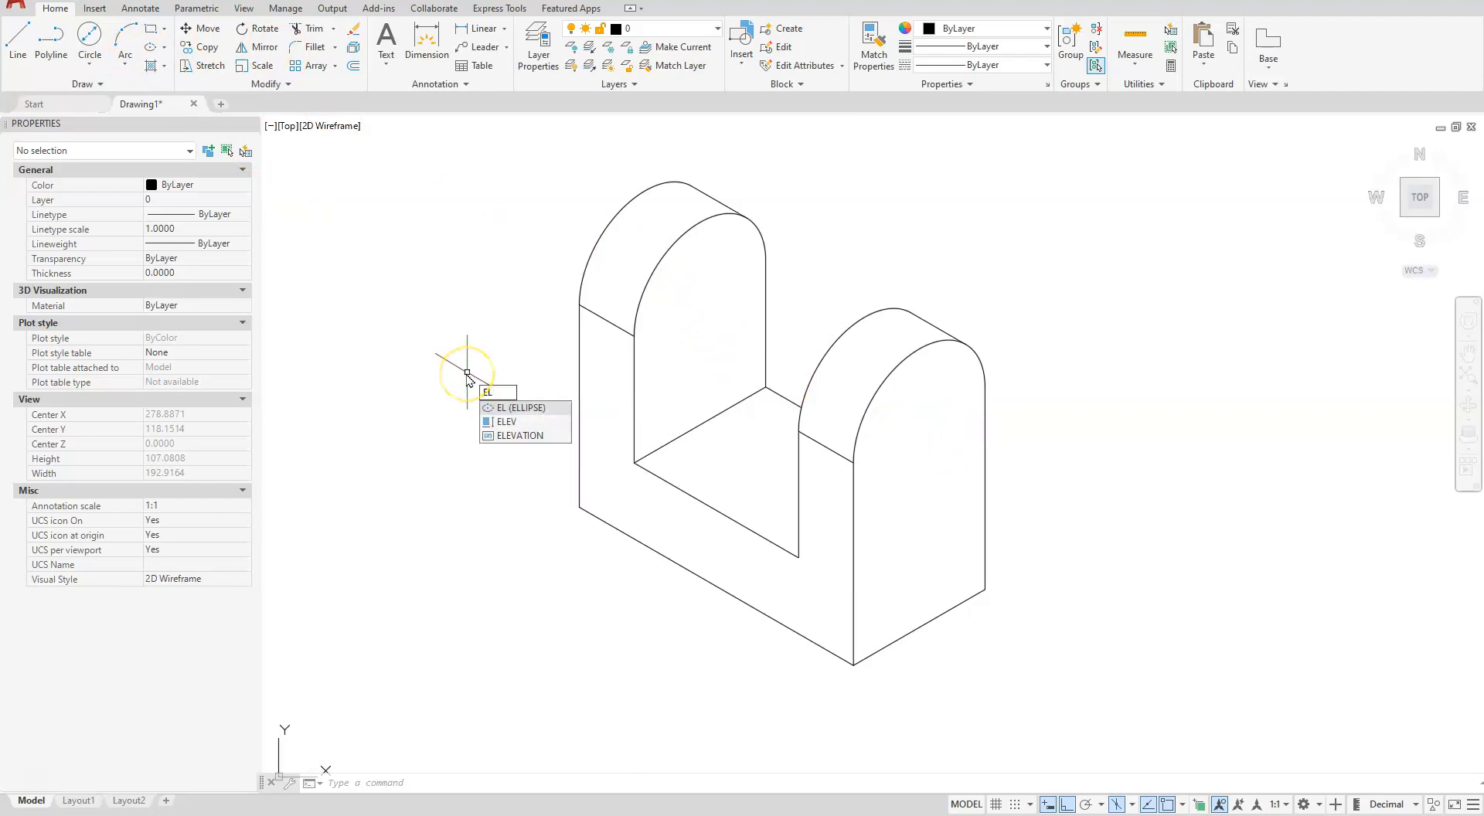
key("Return")
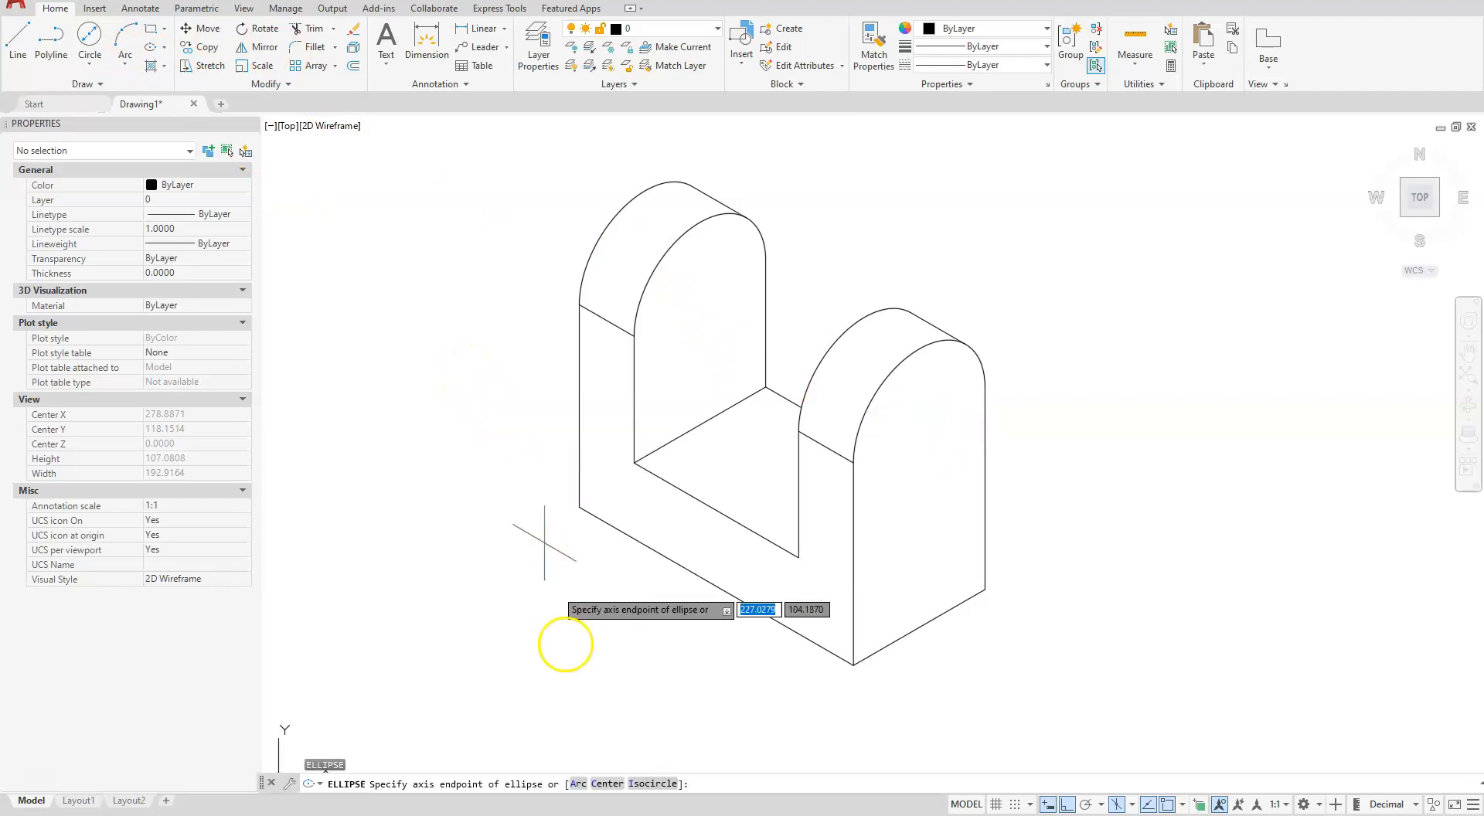
left_click(651, 784)
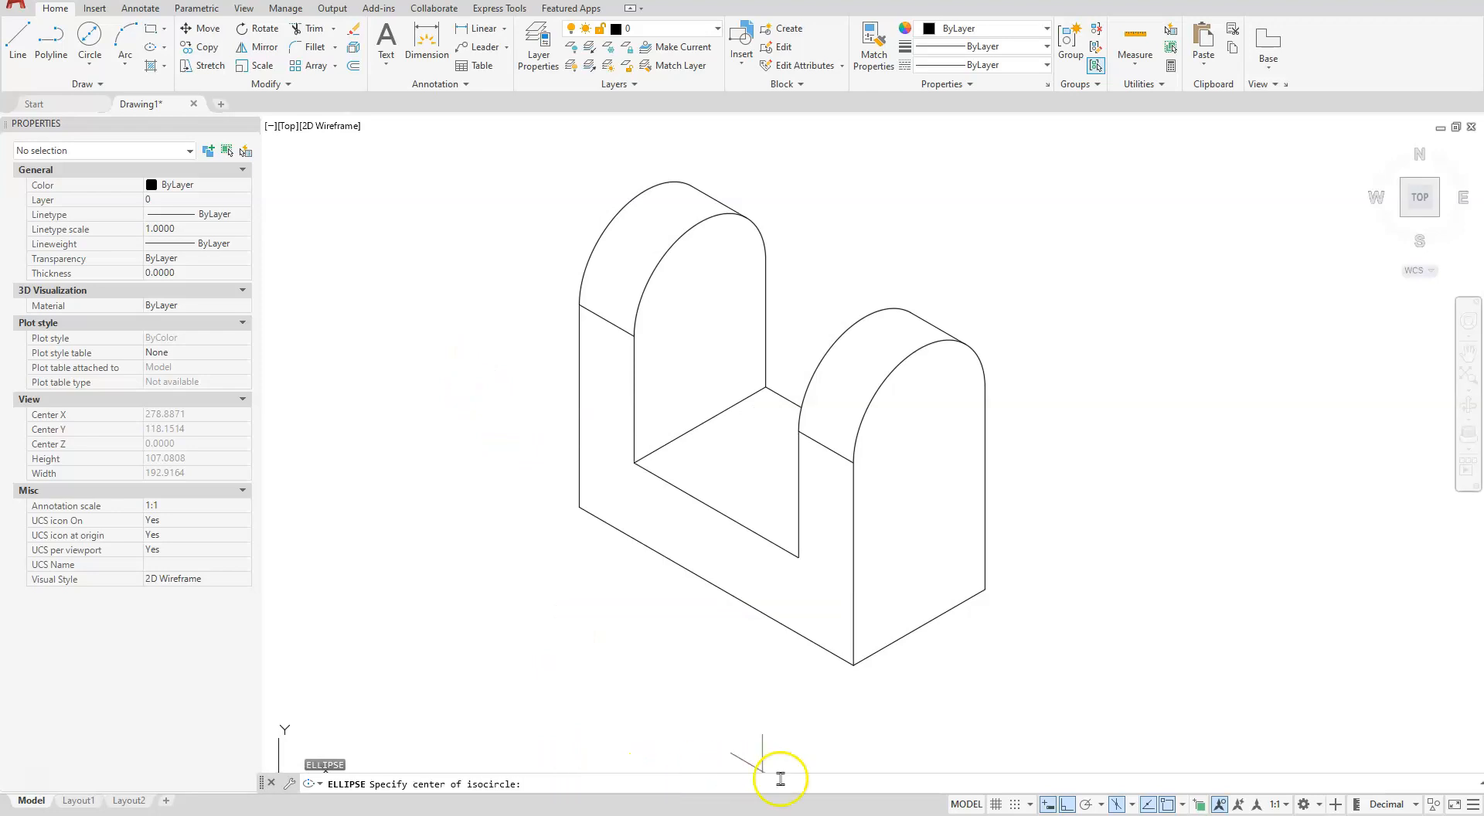
left_click(1132, 805)
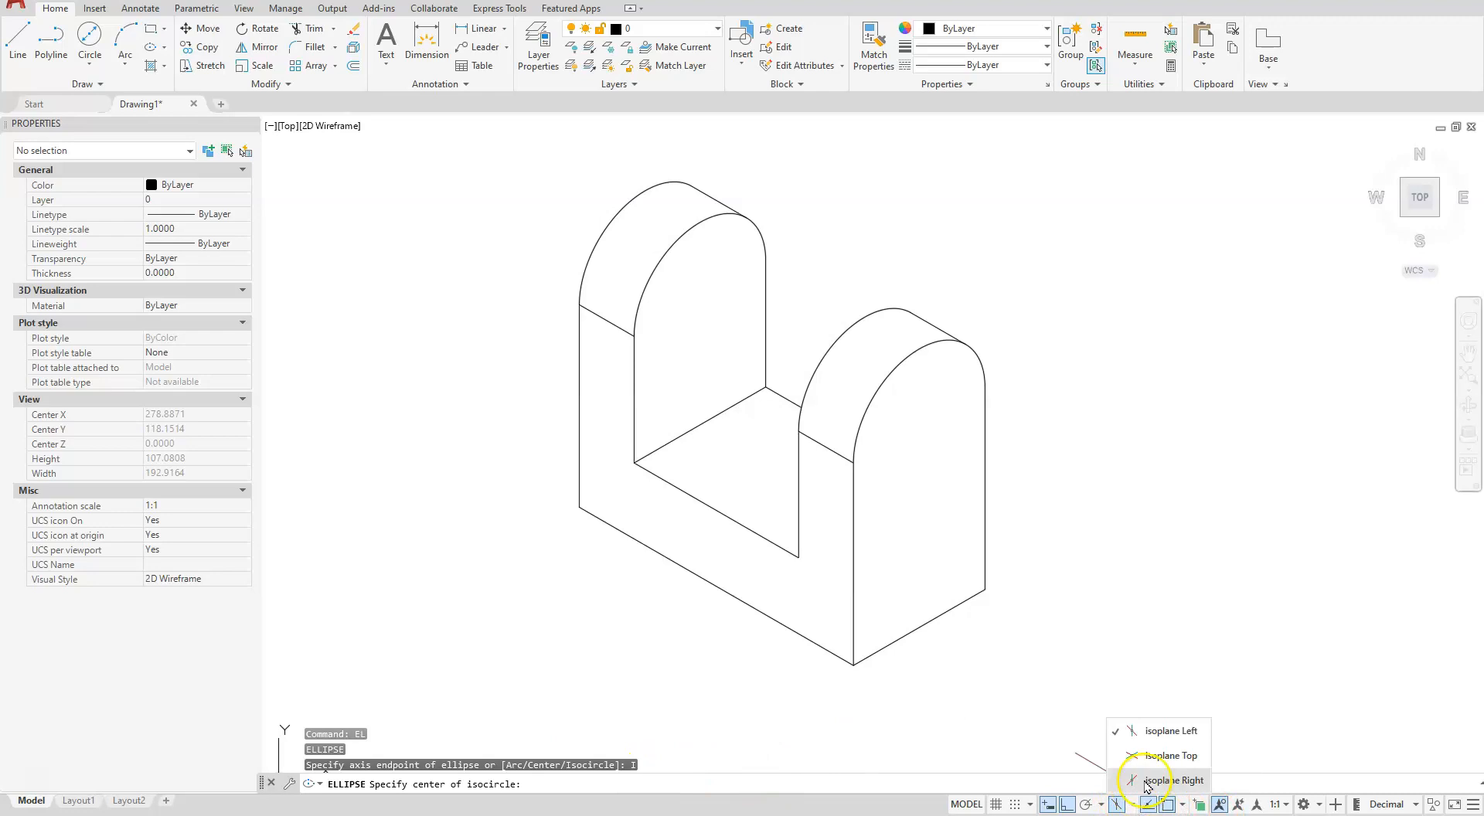
left_click(1152, 780)
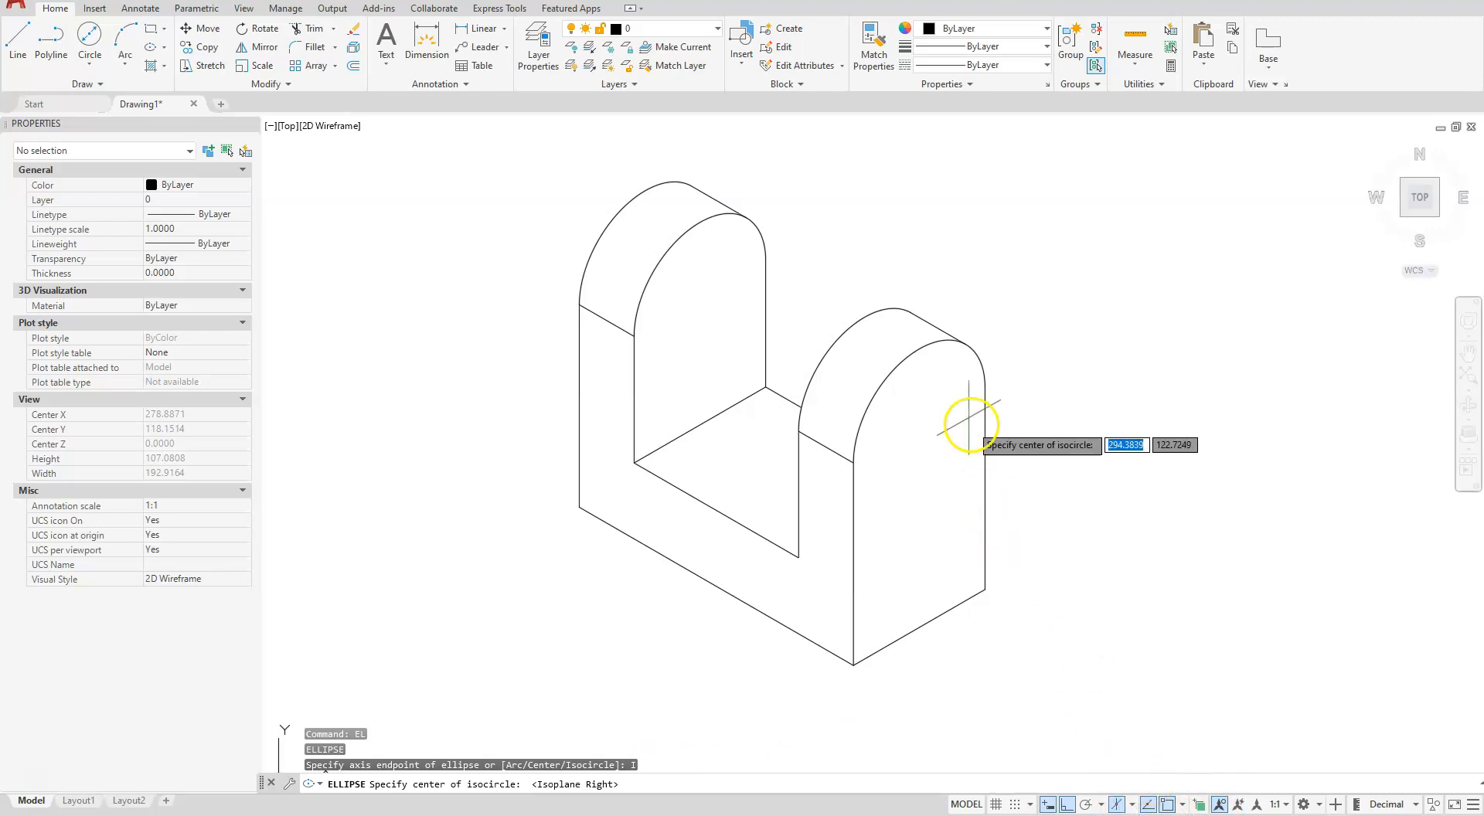
left_click(919, 424)
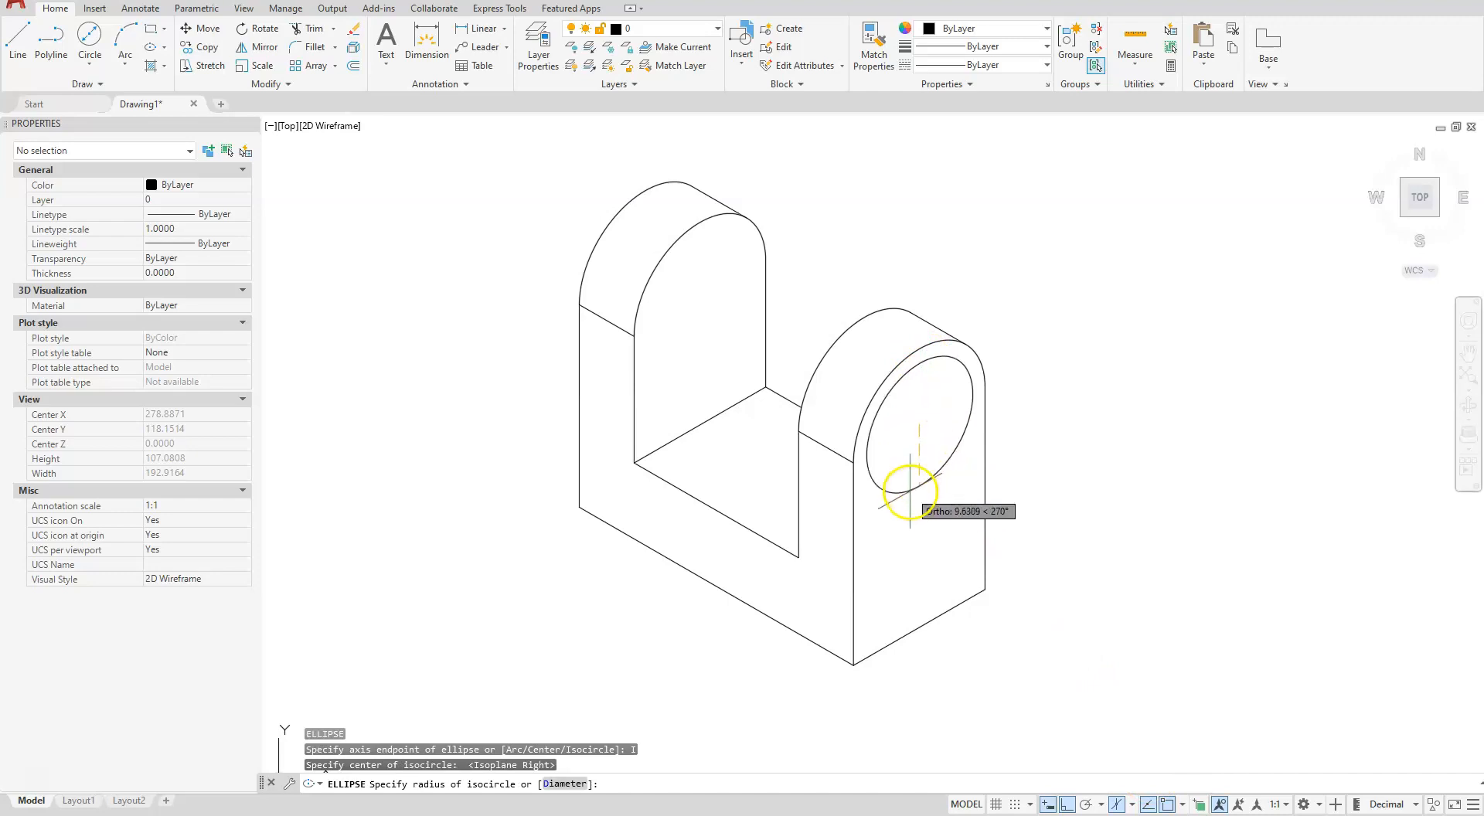
left_click(551, 785)
type("10")
key("Return")
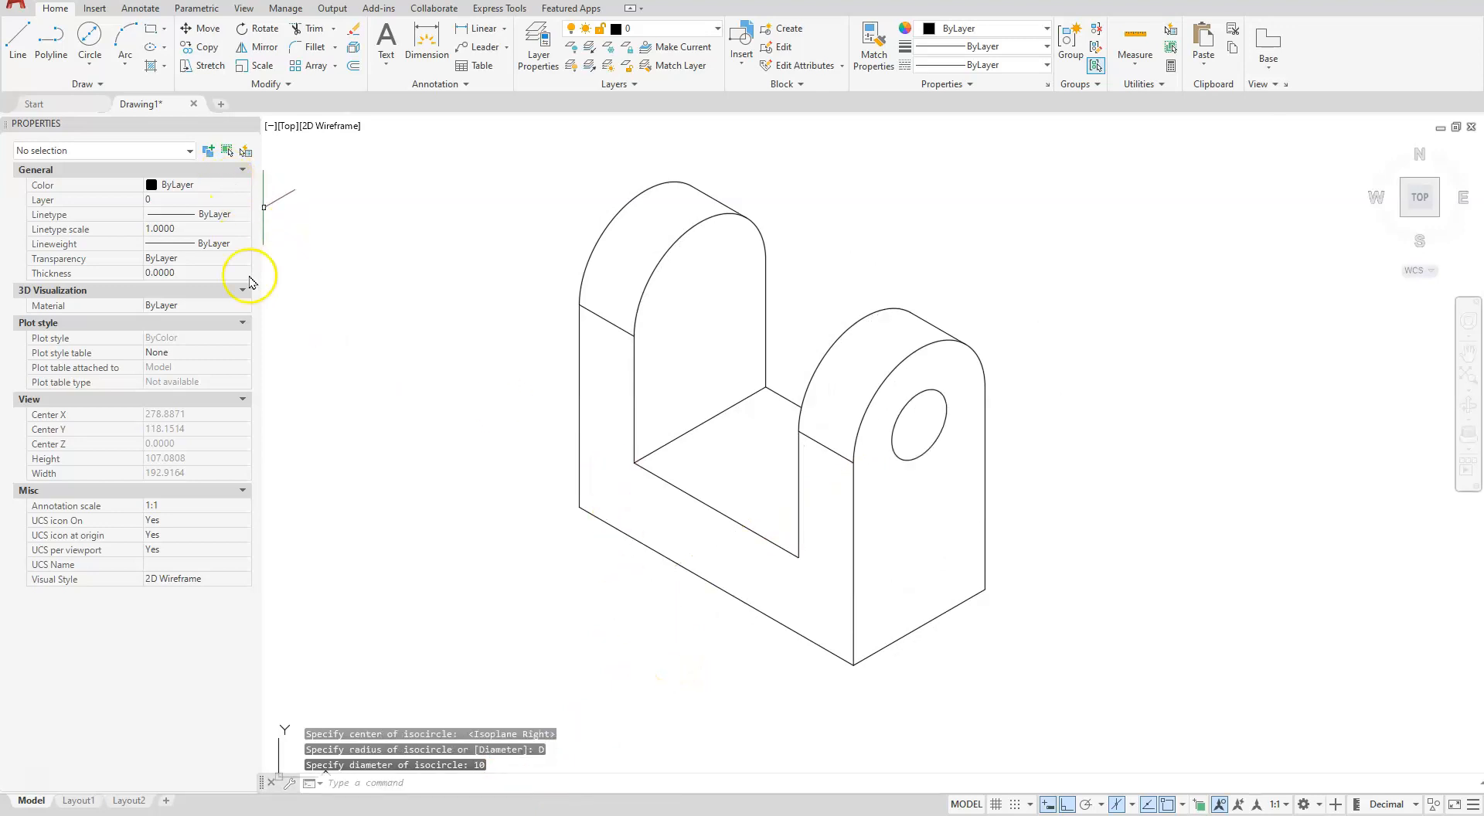
Draw an 8-diameter isocircle centred on the arc centre of the rear upright's inner face.
type("EL")
key("Return")
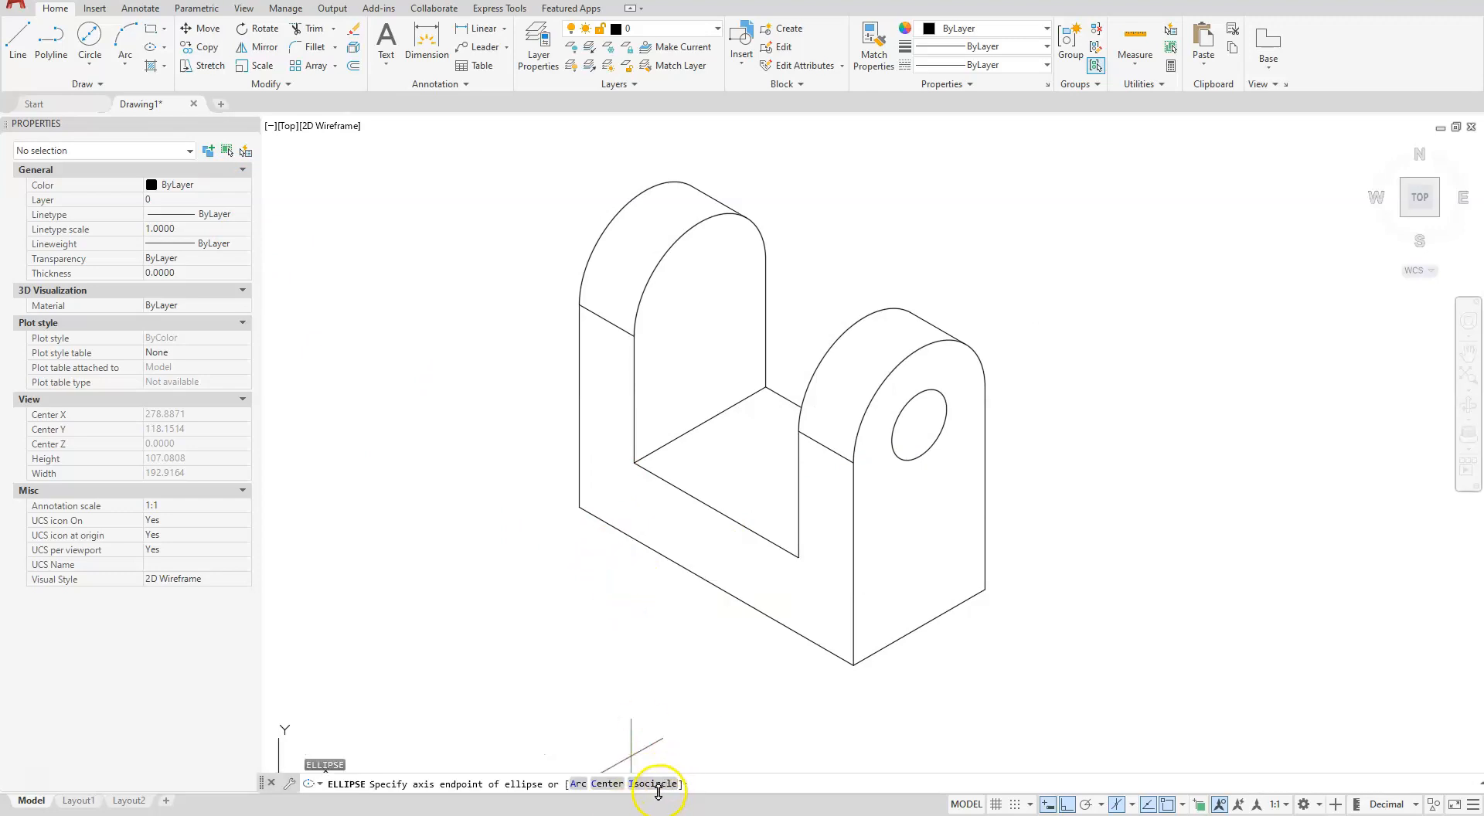
left_click(653, 784)
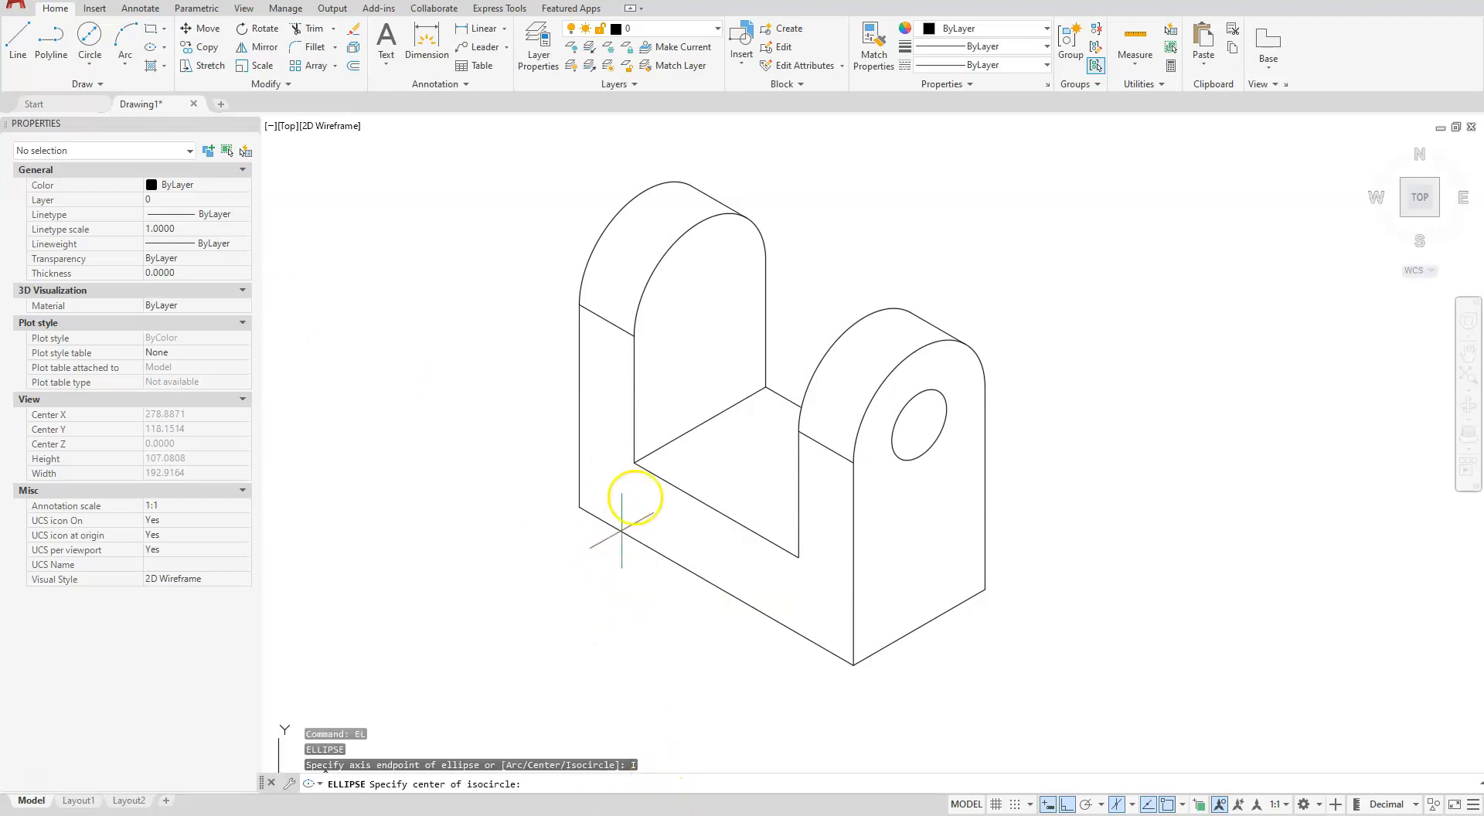
left_click(699, 298)
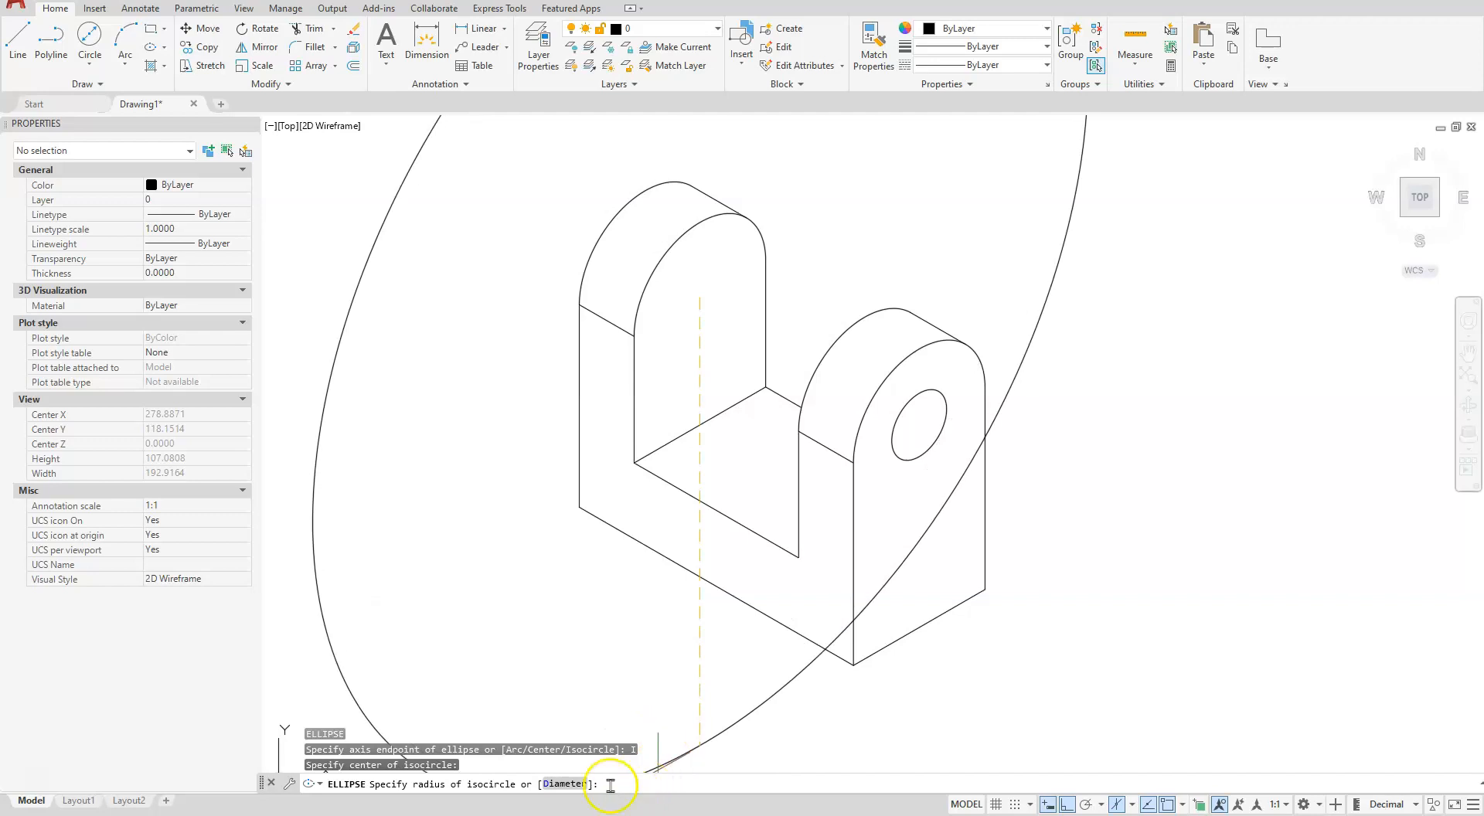
left_click(568, 784)
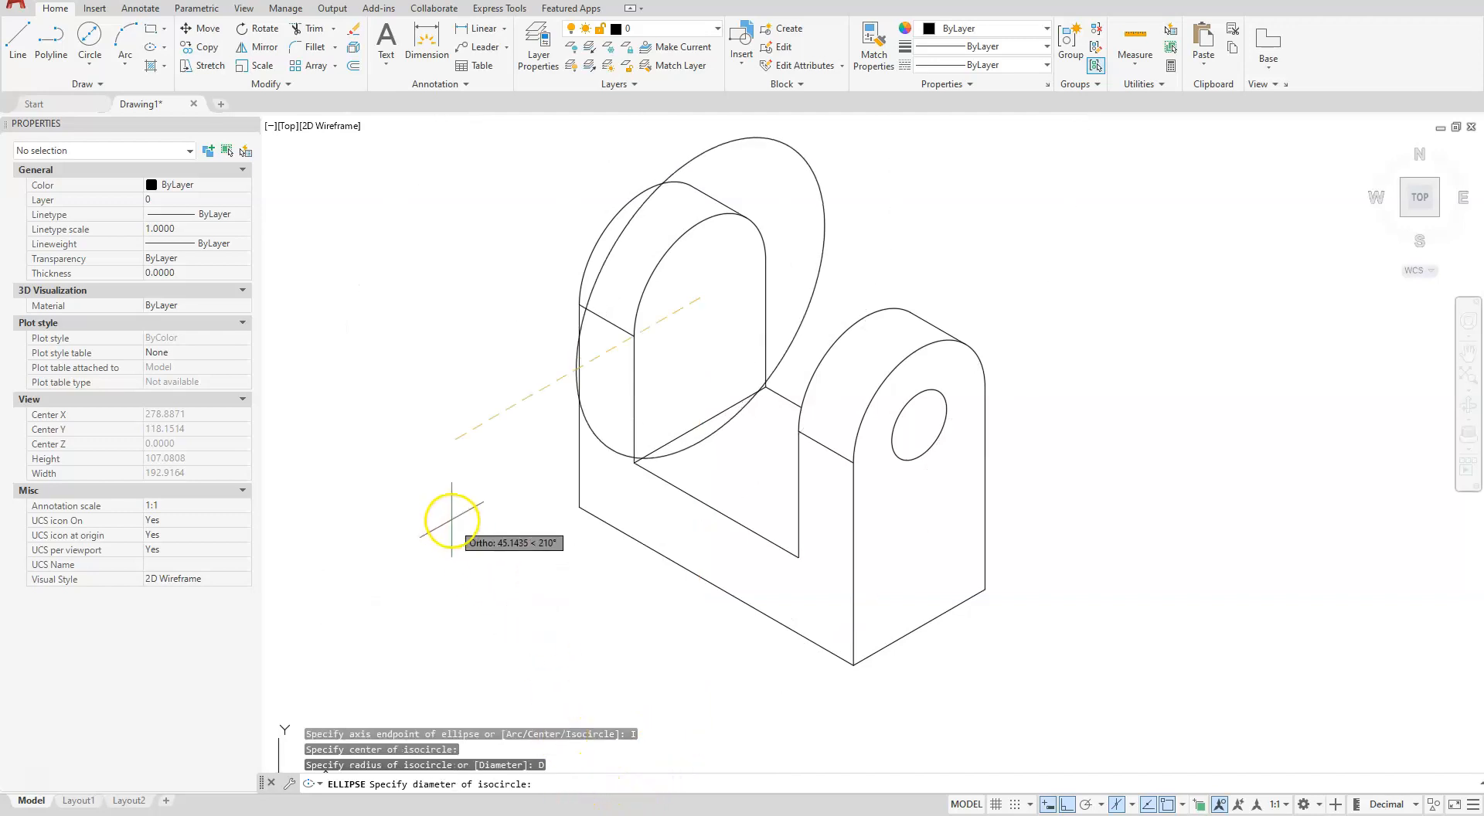
type("8")
key("Return")
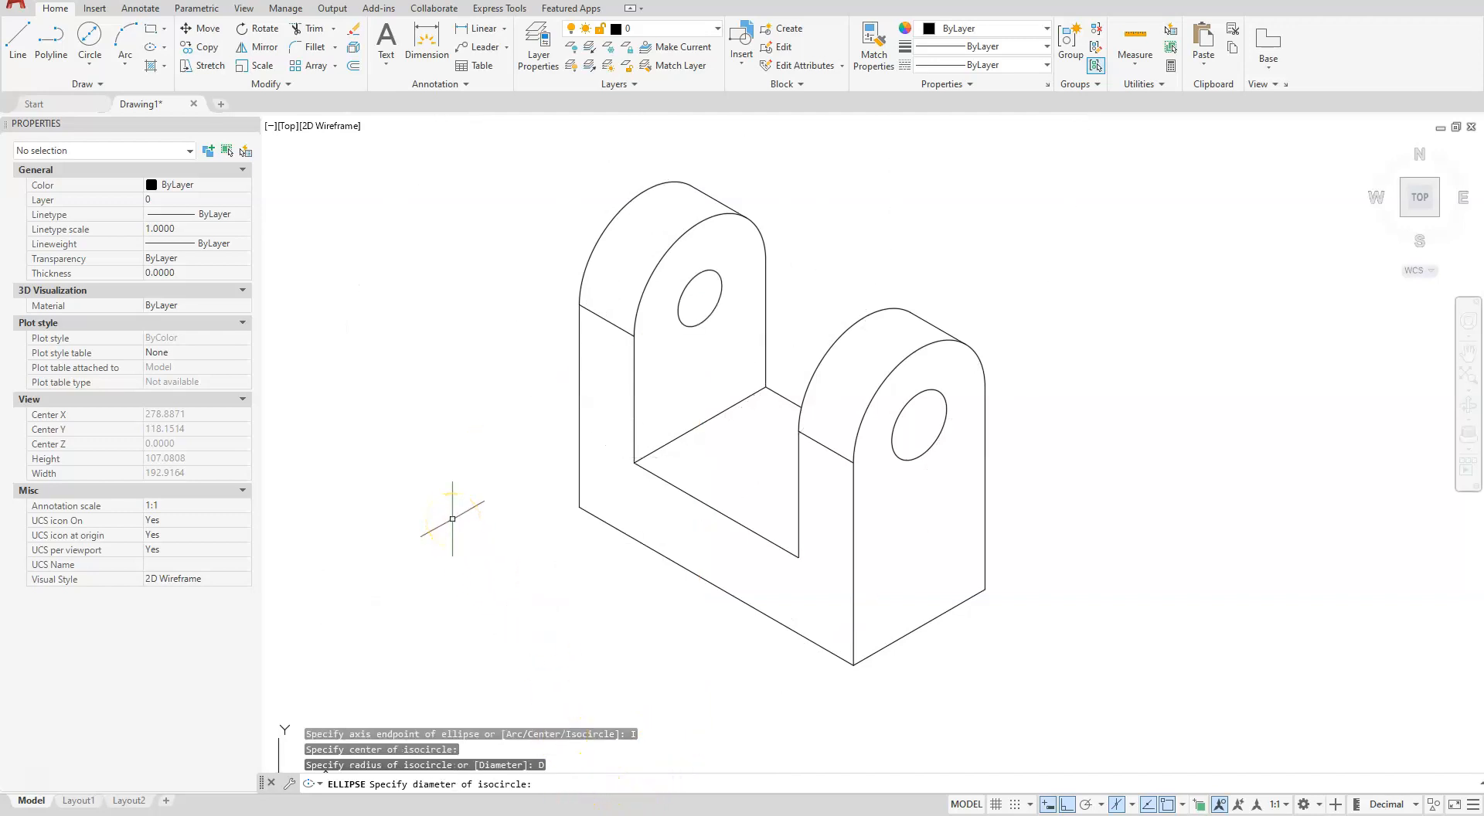
Scale the whole isometric view of the bracket by a factor of .25 about a point near its middle.
scroll(678, 386, "down", 4)
mouse_move(591, 476)
middle_mouse_down()
mouse_move(757, 524)
mouse_move(837, 527)
middle_mouse_up()
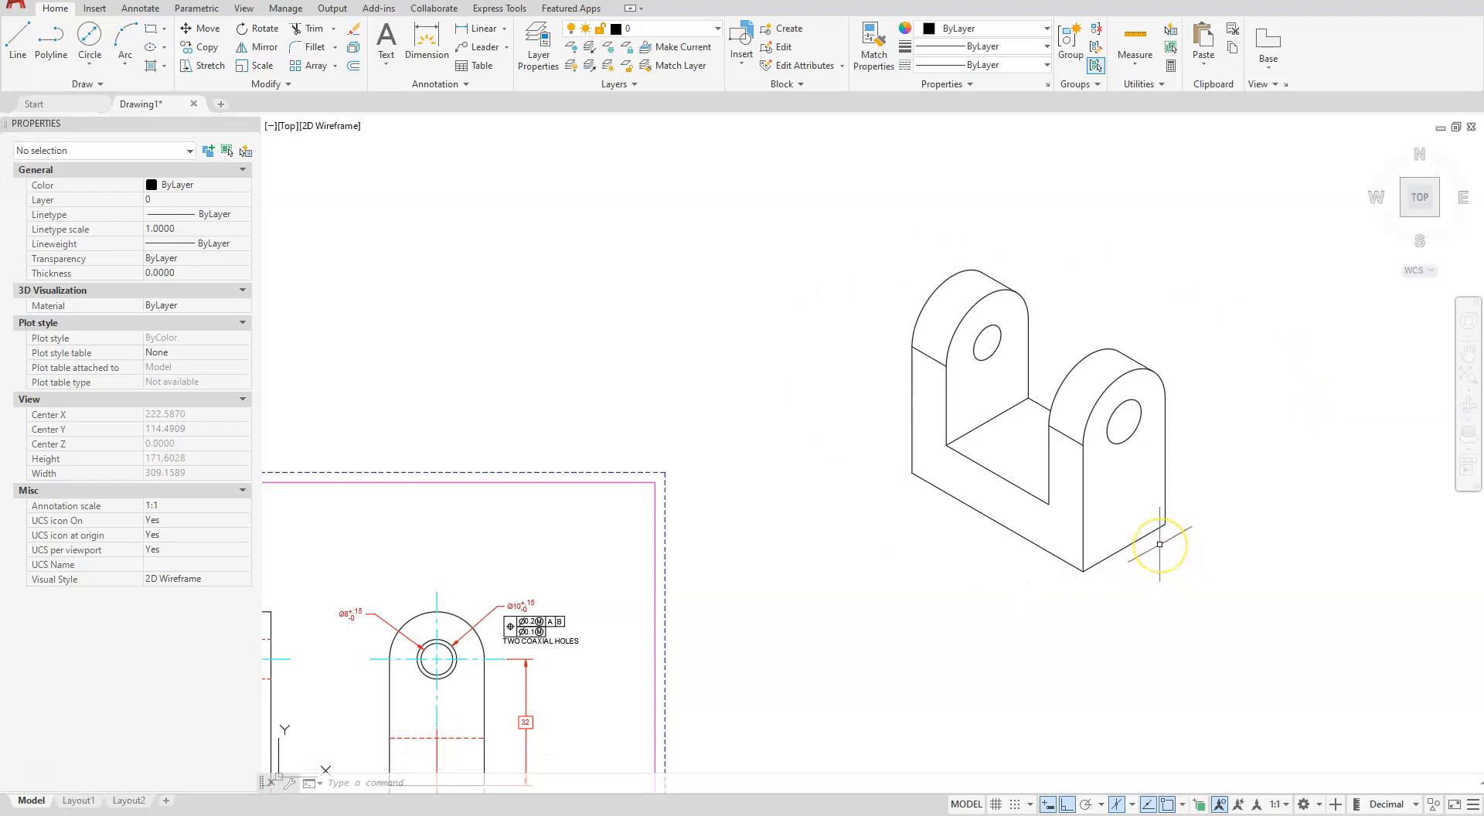
left_click(251, 65)
left_click(855, 205)
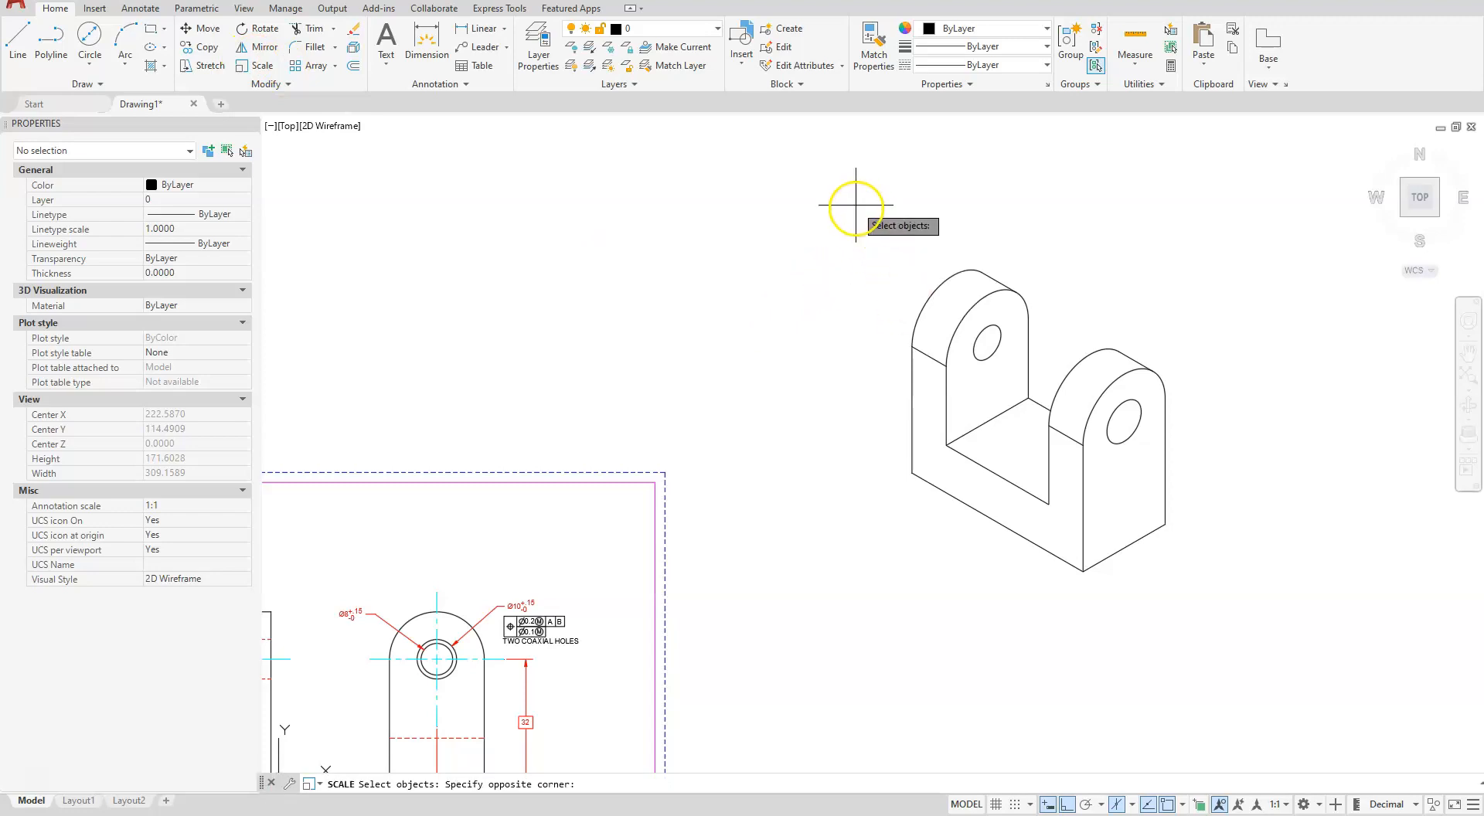
left_click(1153, 639)
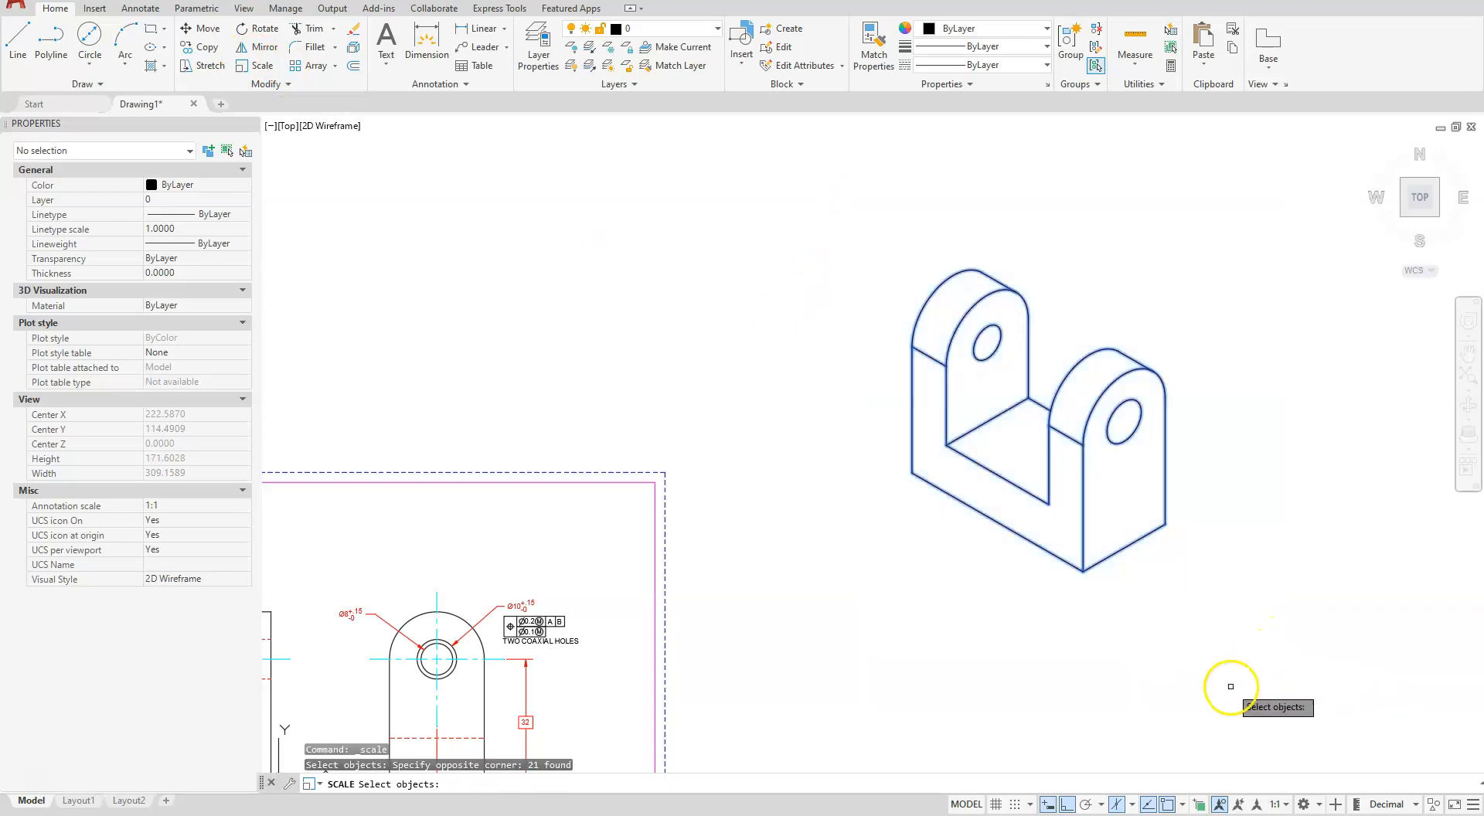
key("Return")
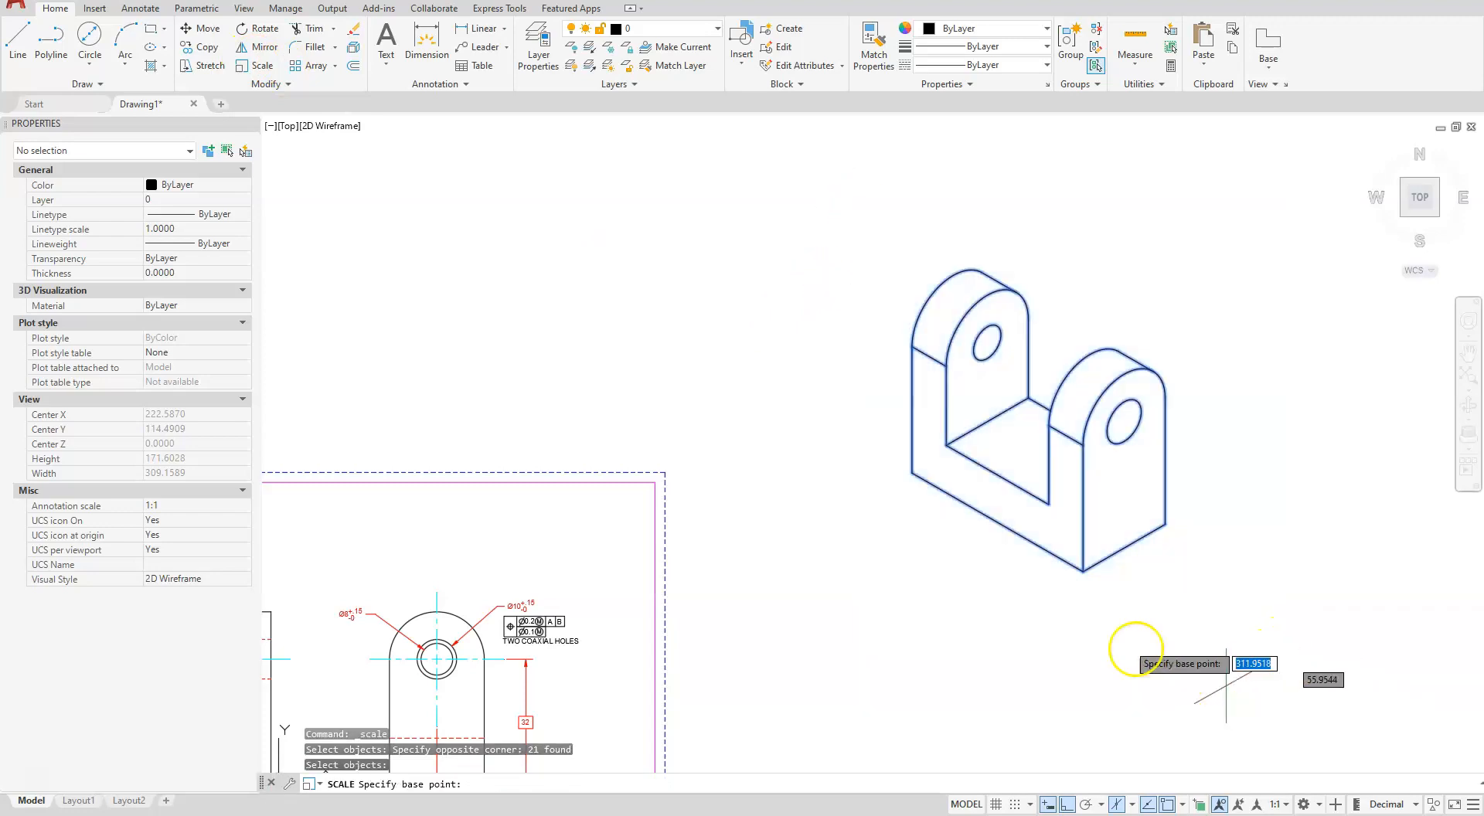
left_click(1018, 454)
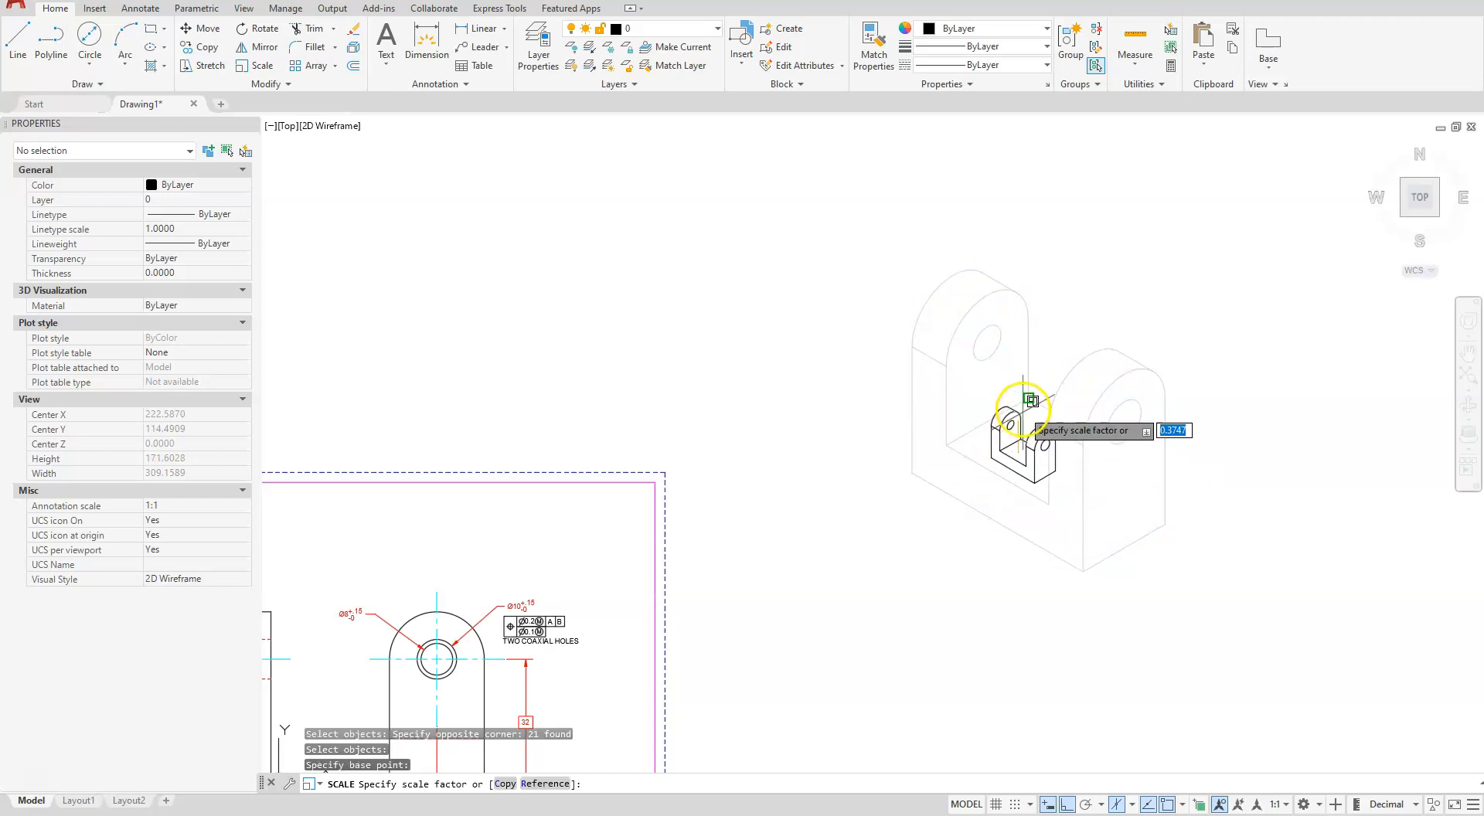
type(".25")
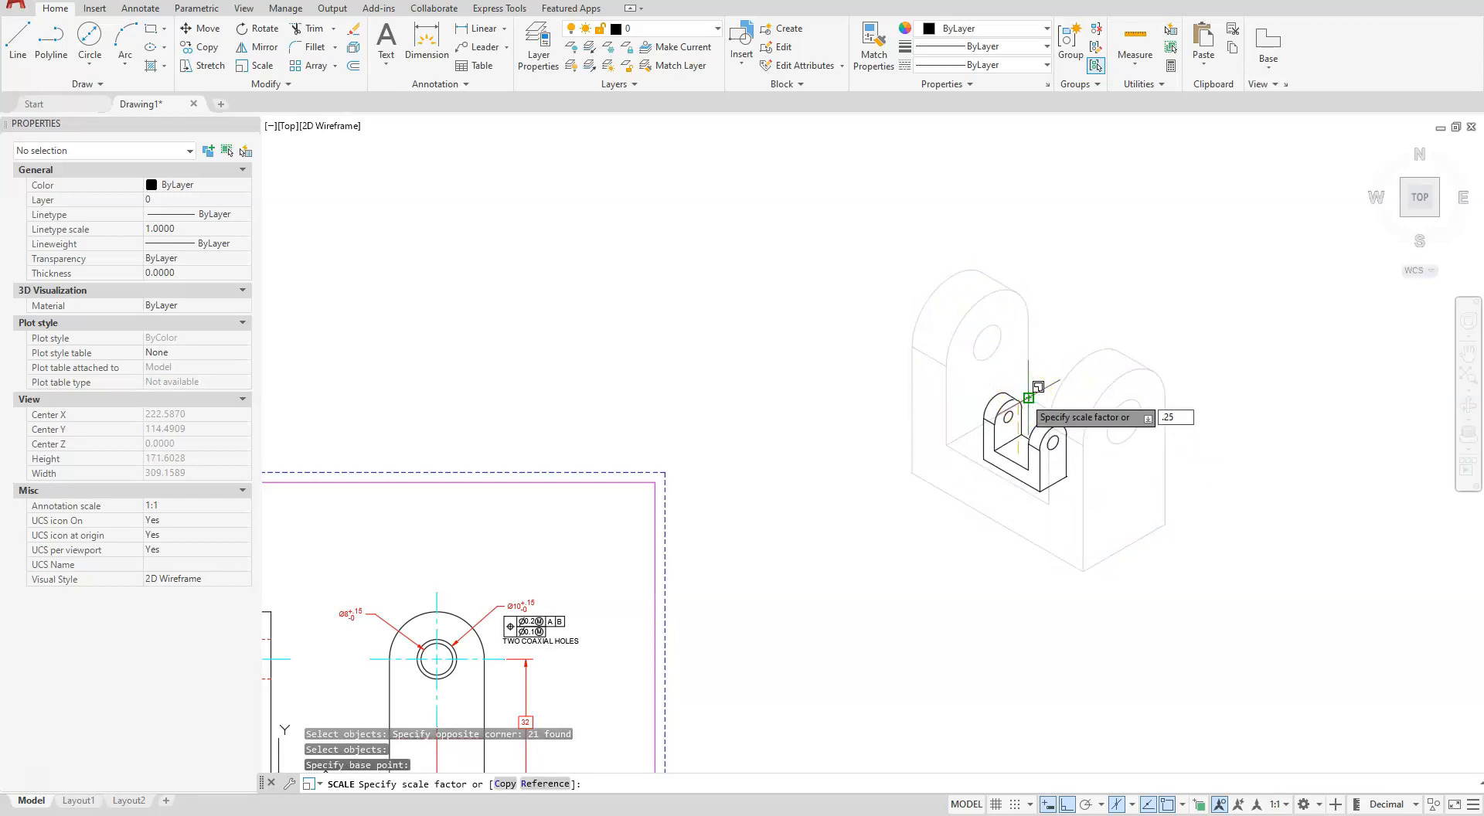
key("Return")
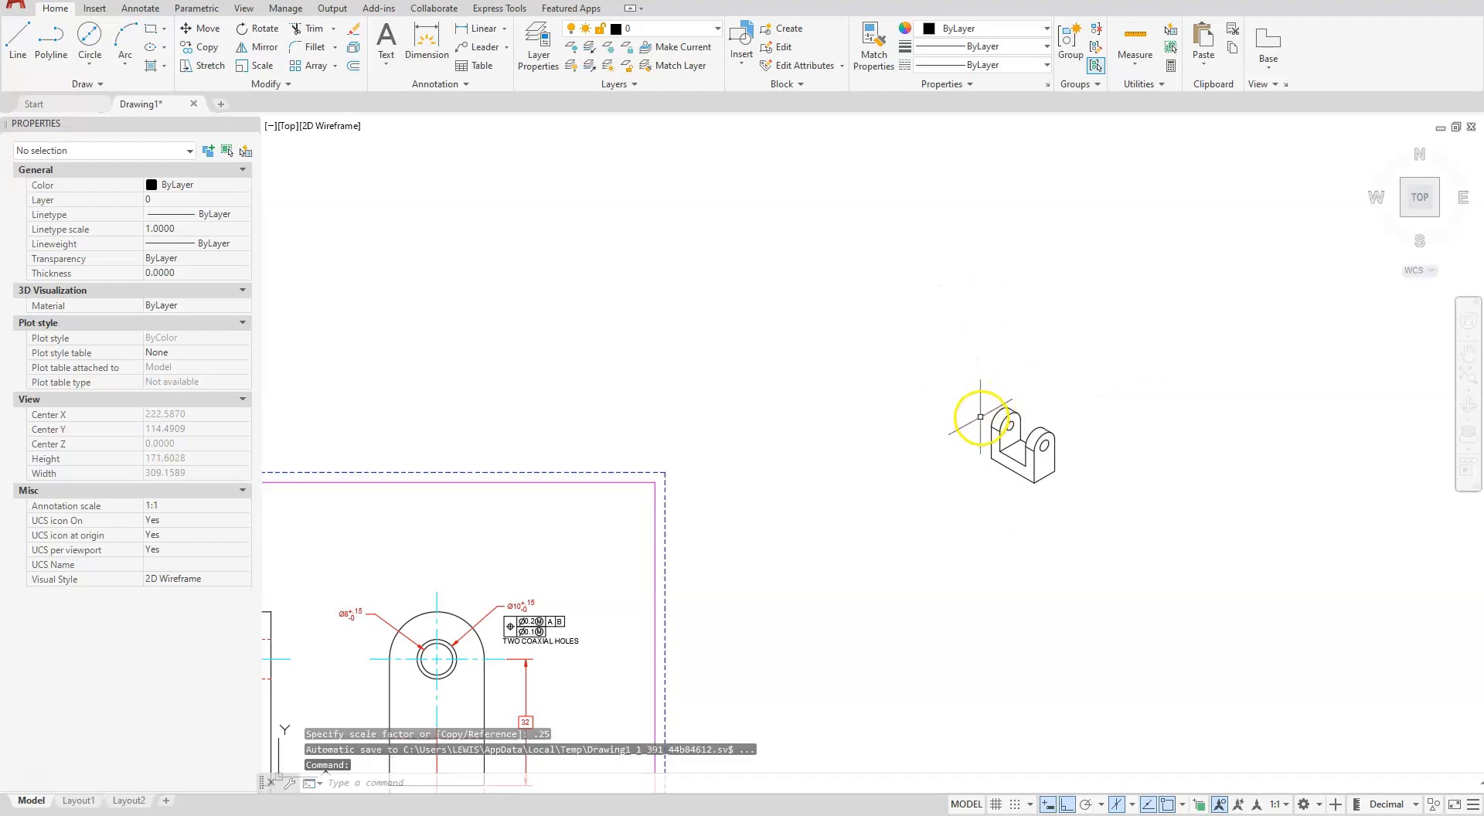
With ortho off, move the isometric view into the sheet's upper-right corner above the coaxial-holes tolerance frame, and turn off isometric drafting.
left_click(190, 31)
left_click(951, 370)
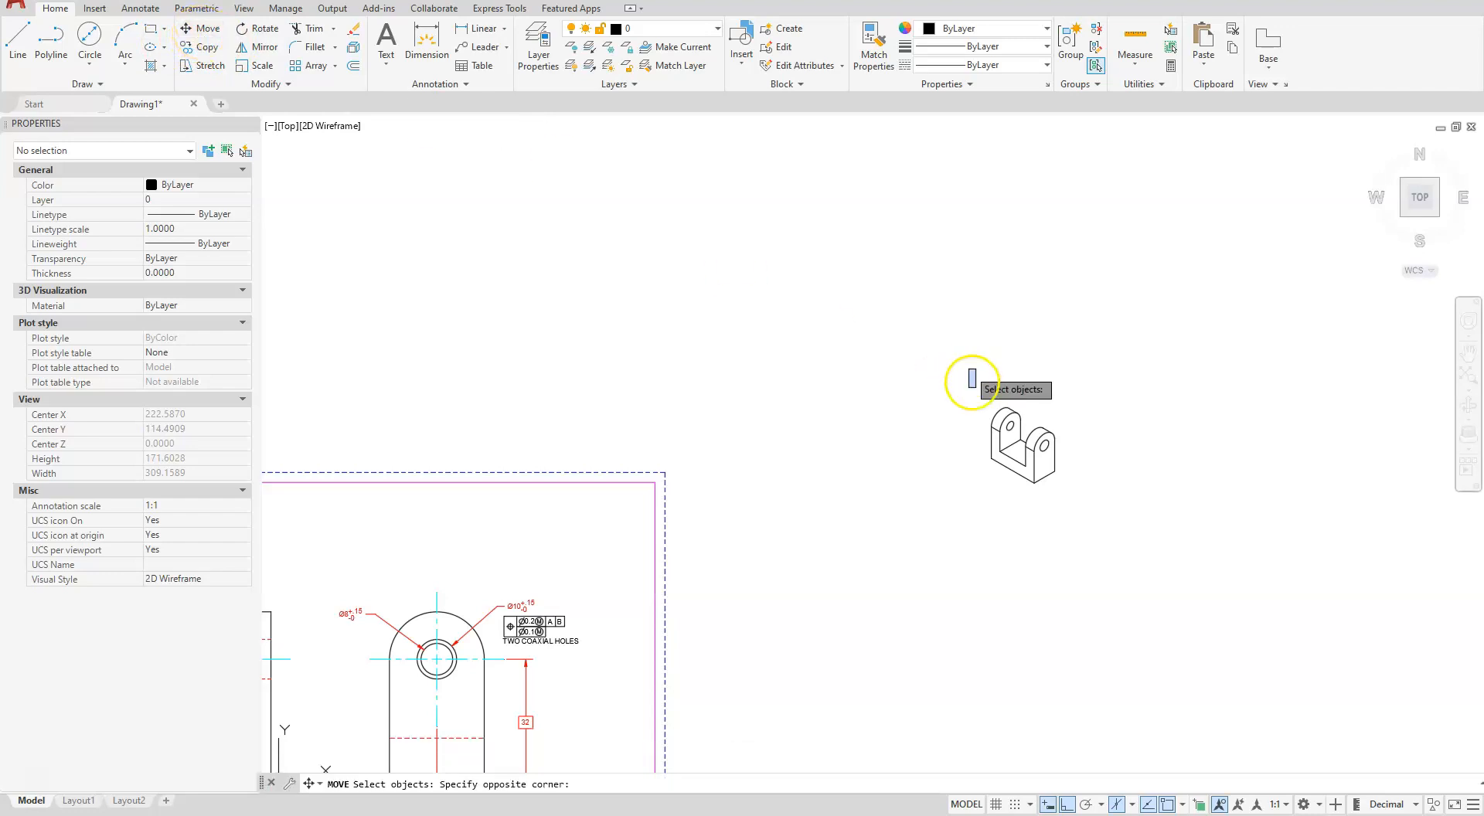
left_click(1200, 545)
key("Return")
left_click(1044, 445)
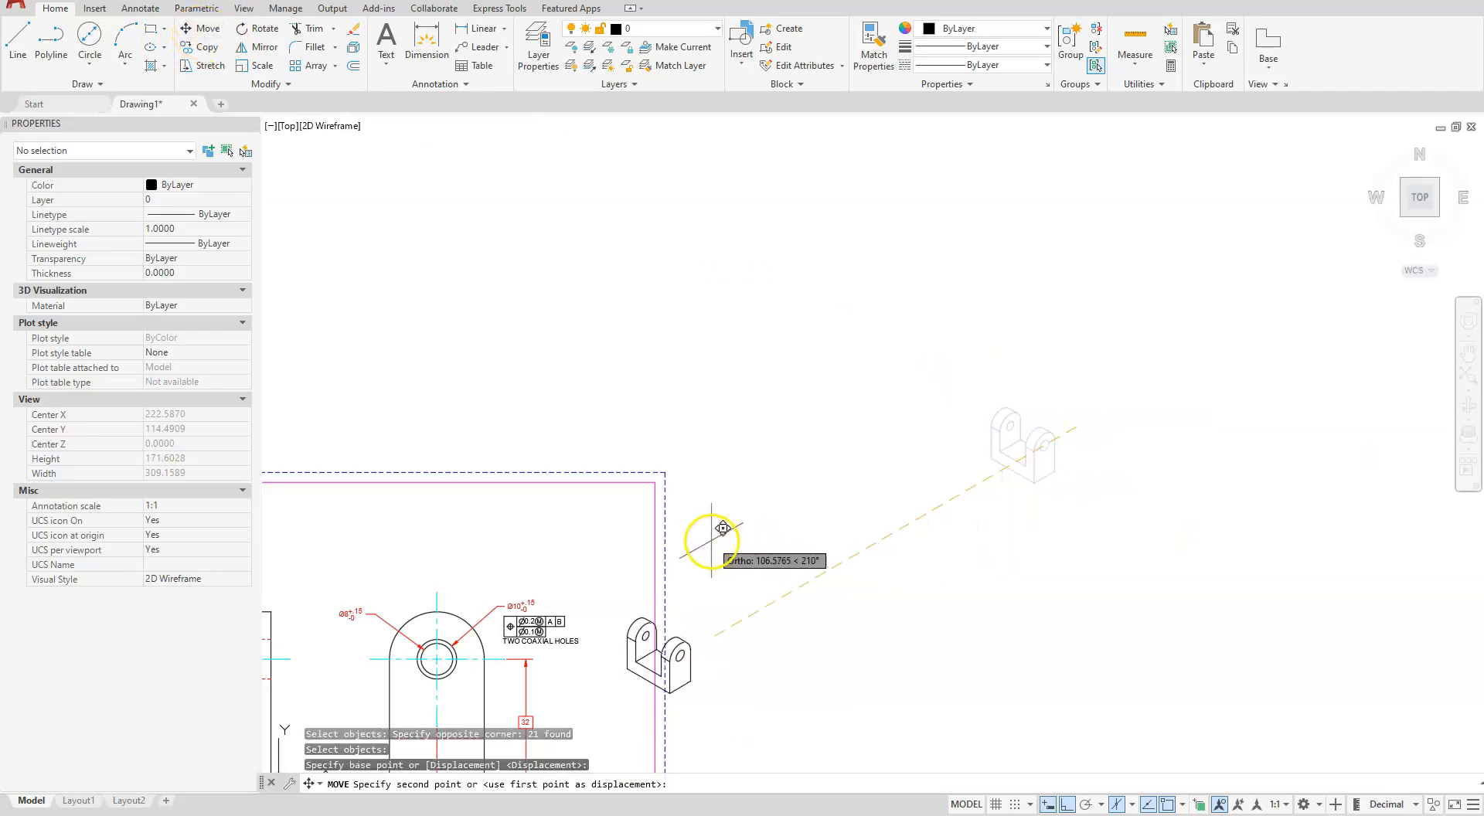
left_click(1067, 804)
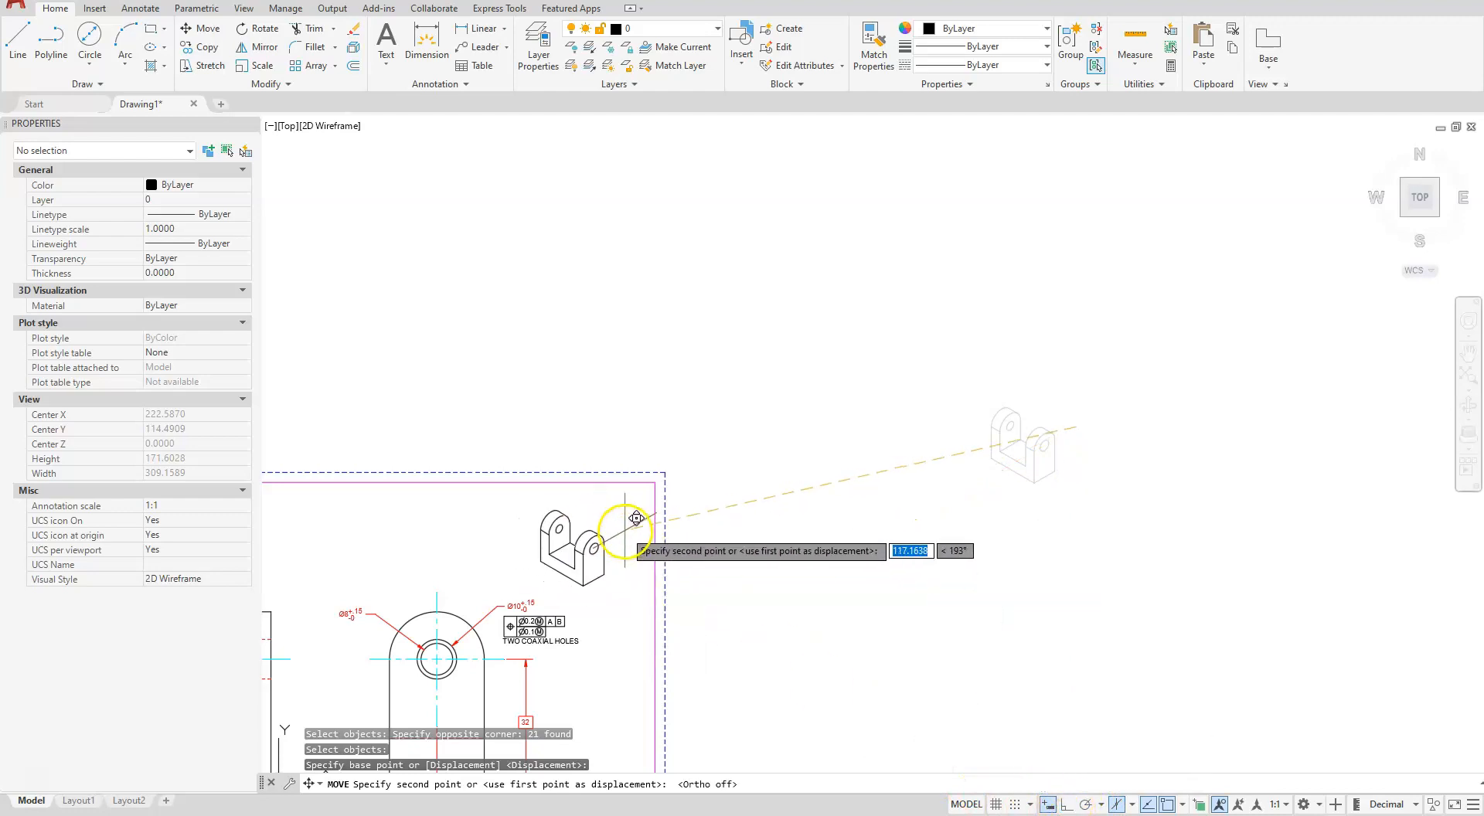
left_click(636, 517)
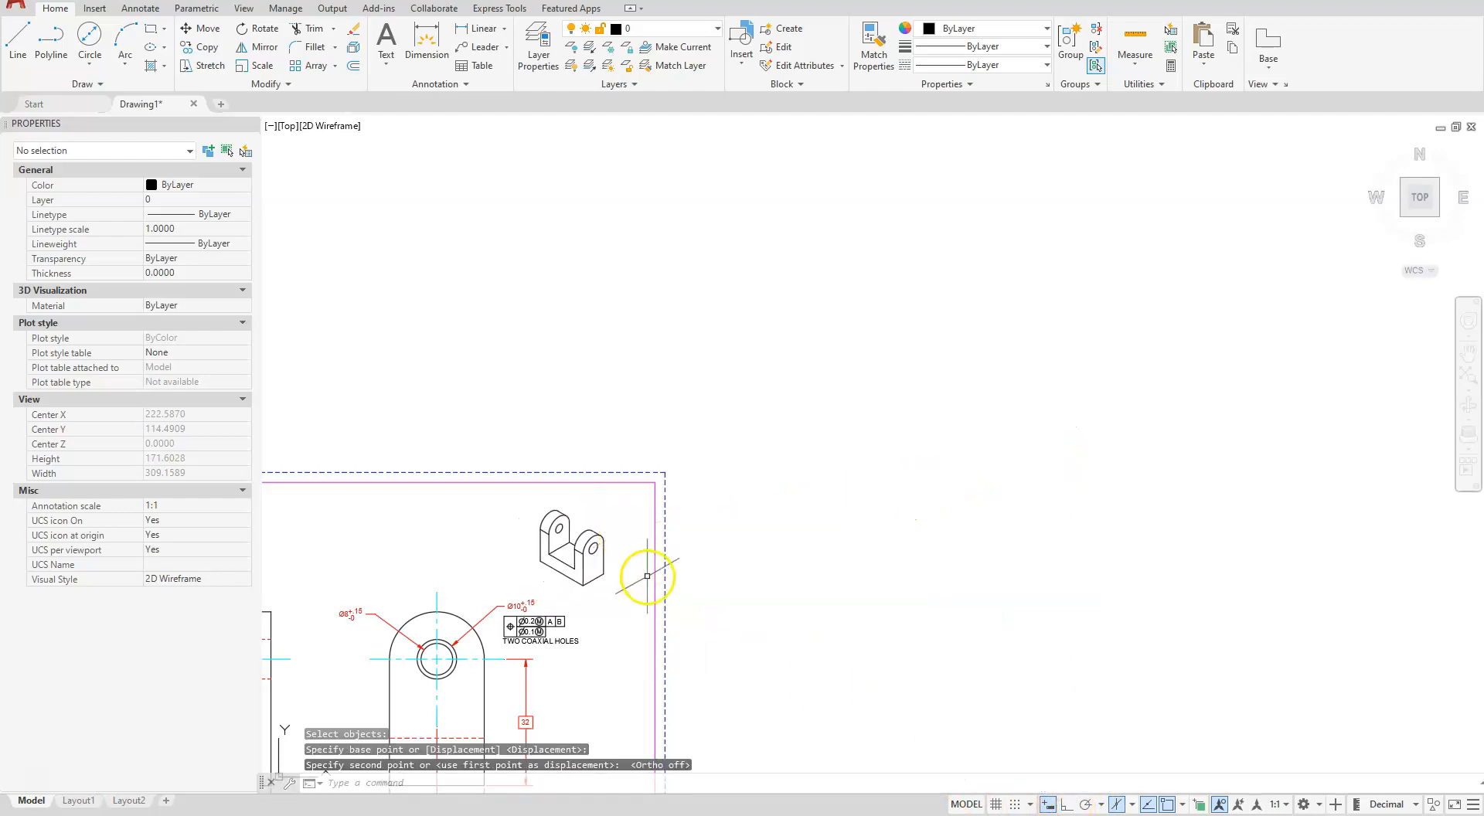
left_click(1117, 804)
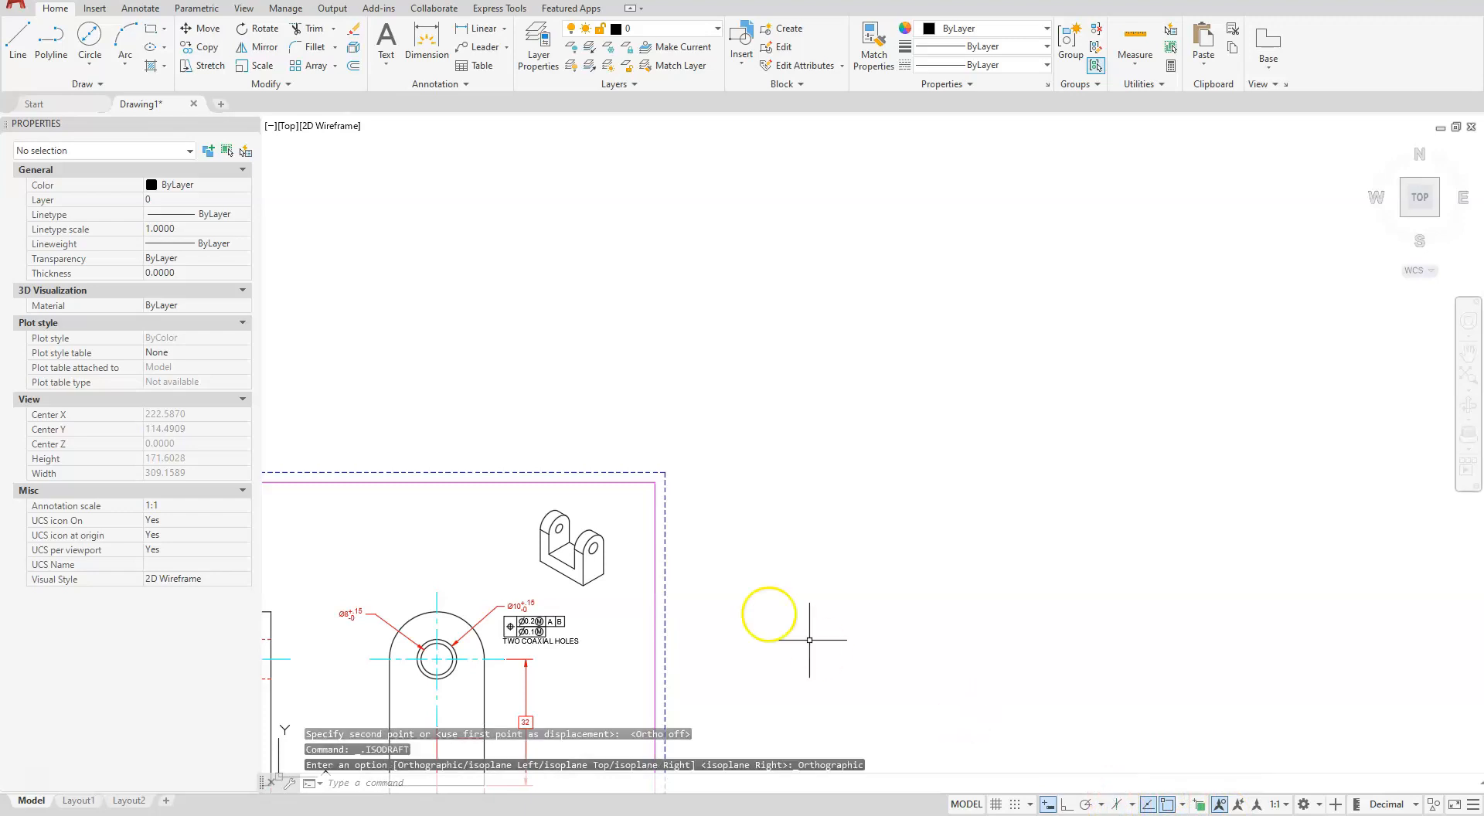
Scale the isometric view by a factor of 1.25 about a point just below its base.
scroll(514, 543, "up", 4)
middle_click_drag(514, 543, 621, 417)
left_click(255, 65)
left_click(624, 253)
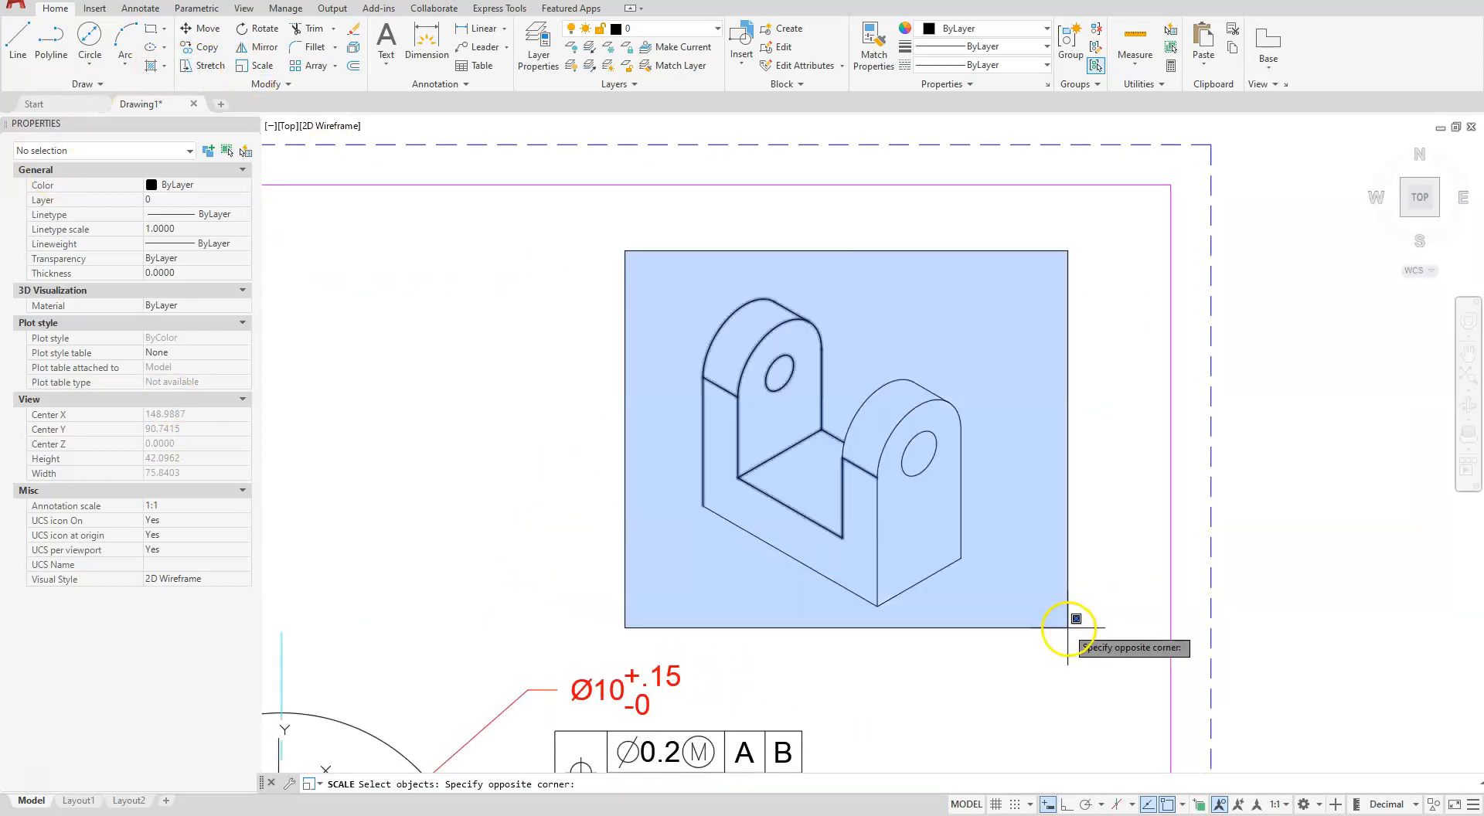
left_click(1058, 623)
key("Return")
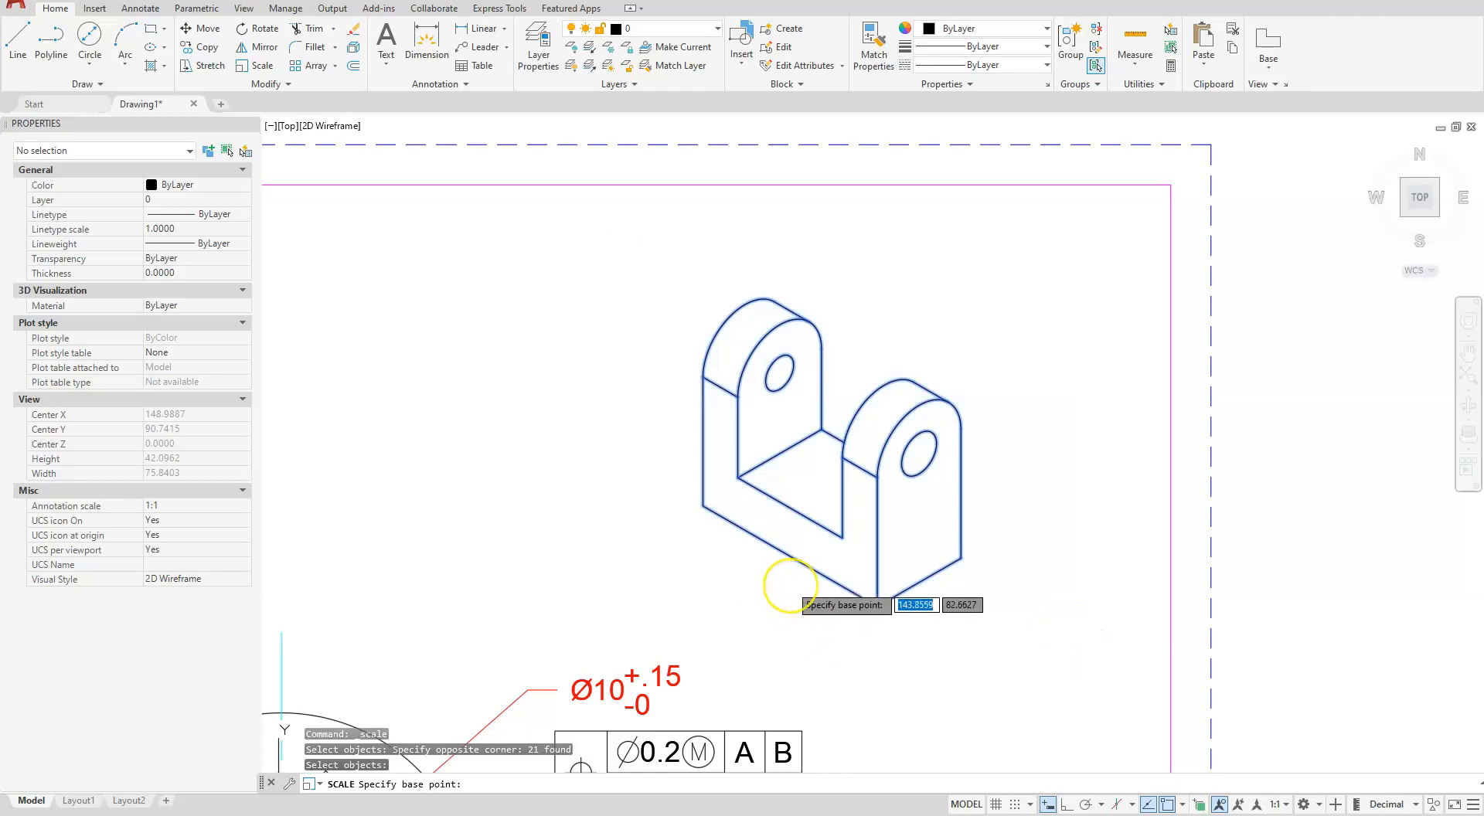
left_click(790, 584)
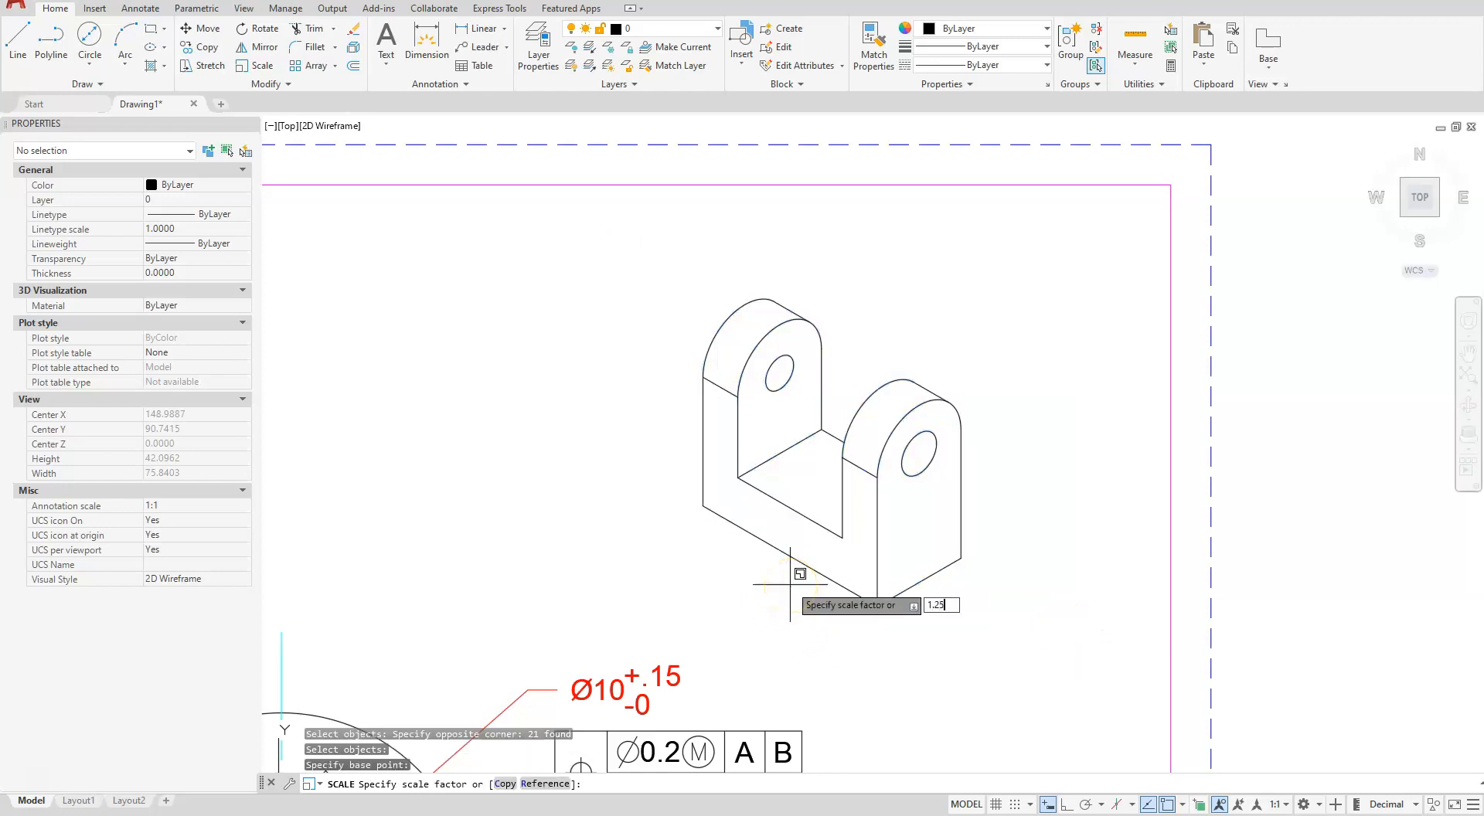
key("Return")
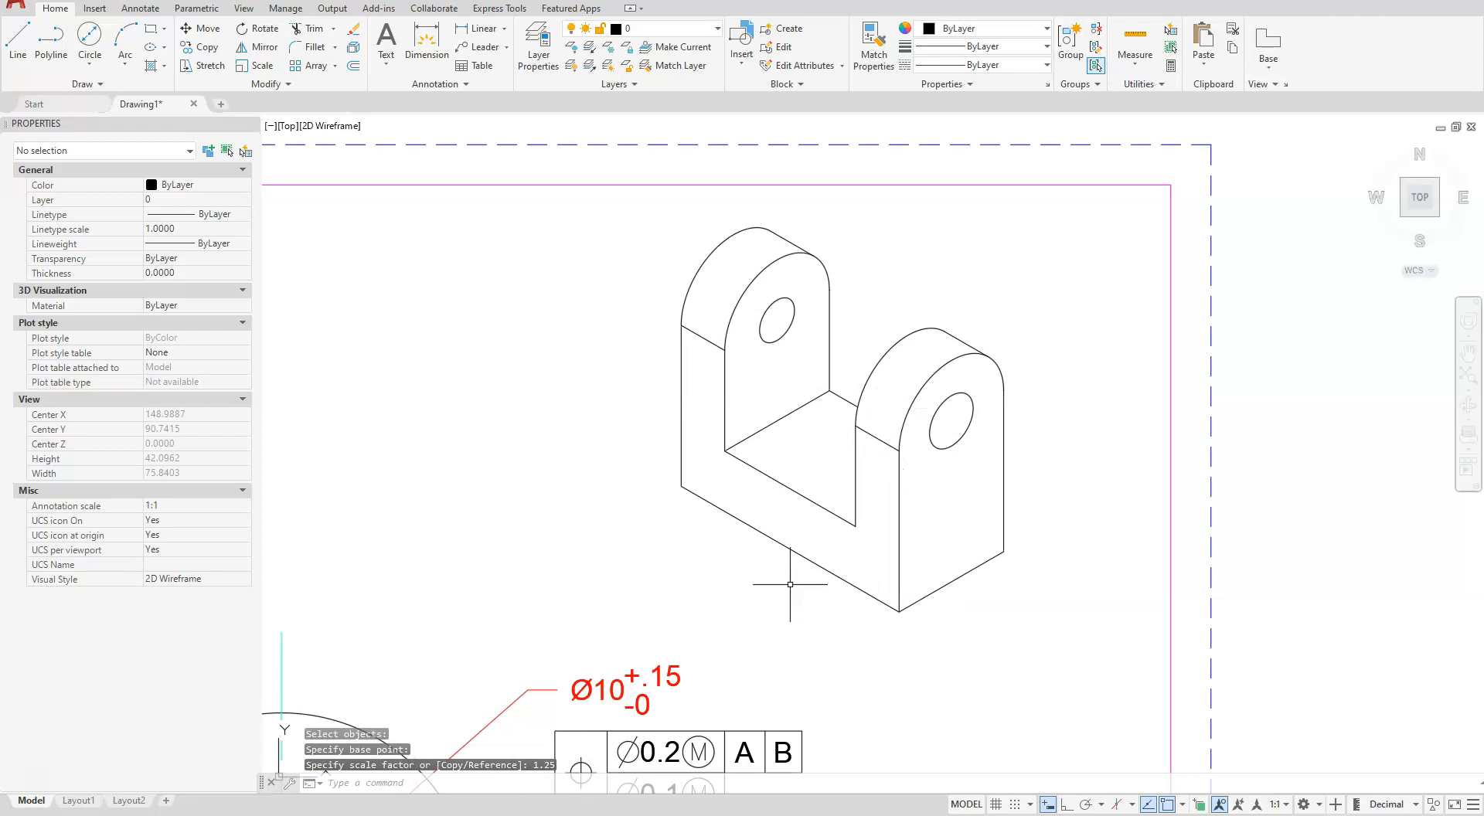
Add a radius dimension to the rounded top of the bracket's end view, placing its text above the 8 mm hole's diameter dimension.
scroll(642, 666, "down", 4)
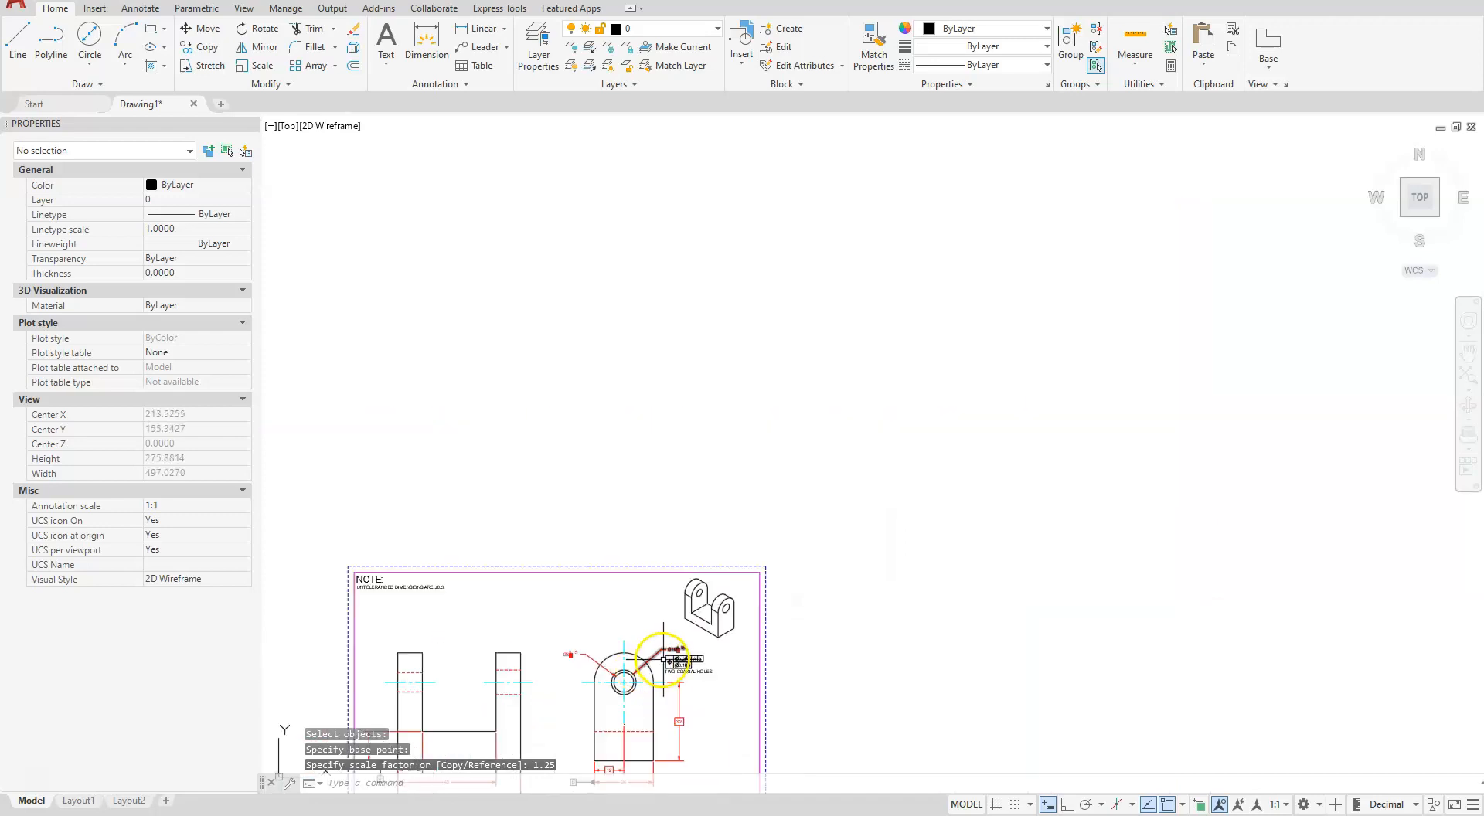
scroll(663, 659, "up", 6)
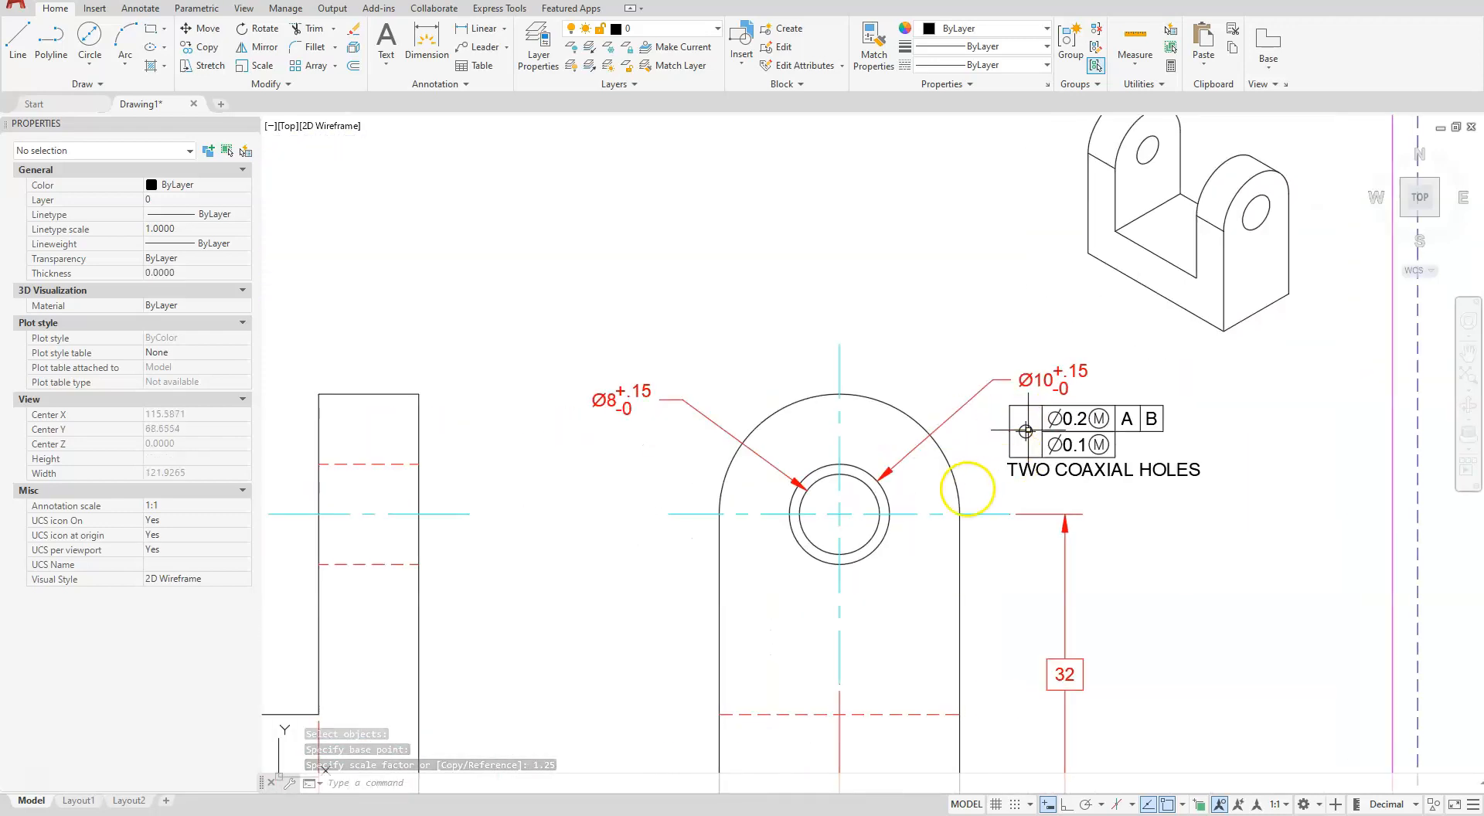
mouse_move(884, 504)
middle_mouse_down()
mouse_move(1097, 586)
mouse_move(1138, 581)
middle_mouse_up()
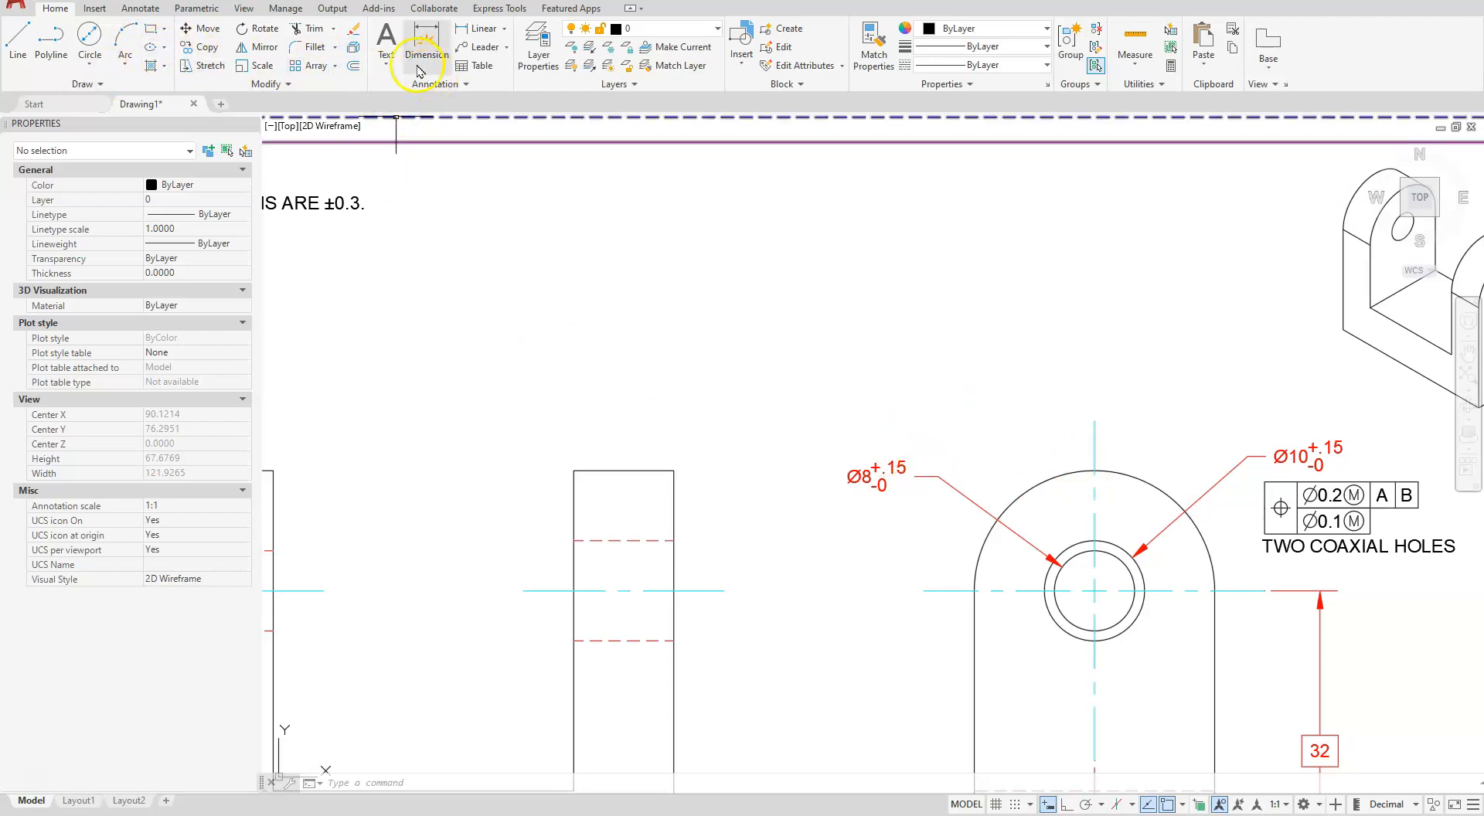
left_click(504, 31)
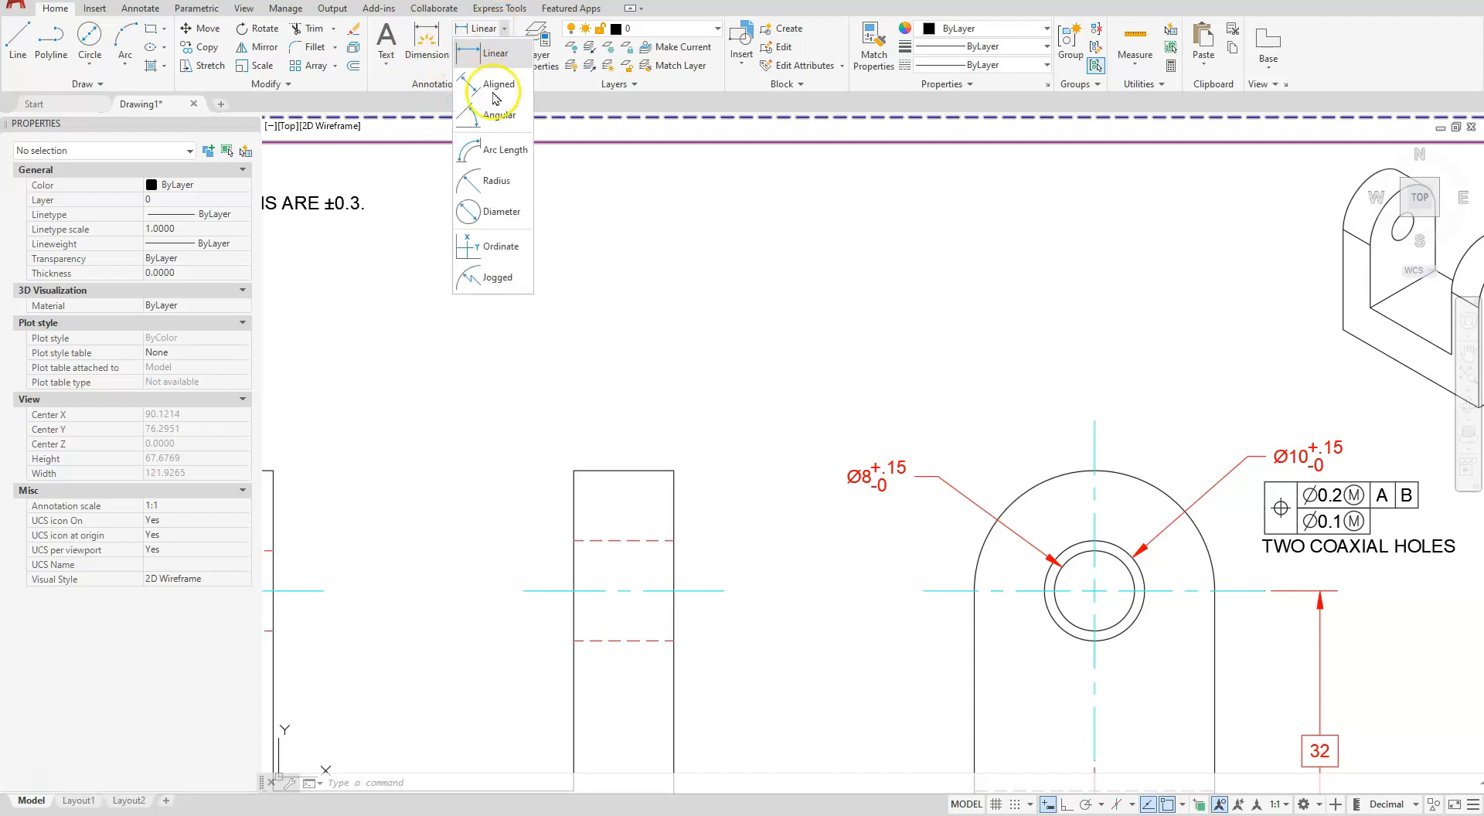
left_click(497, 183)
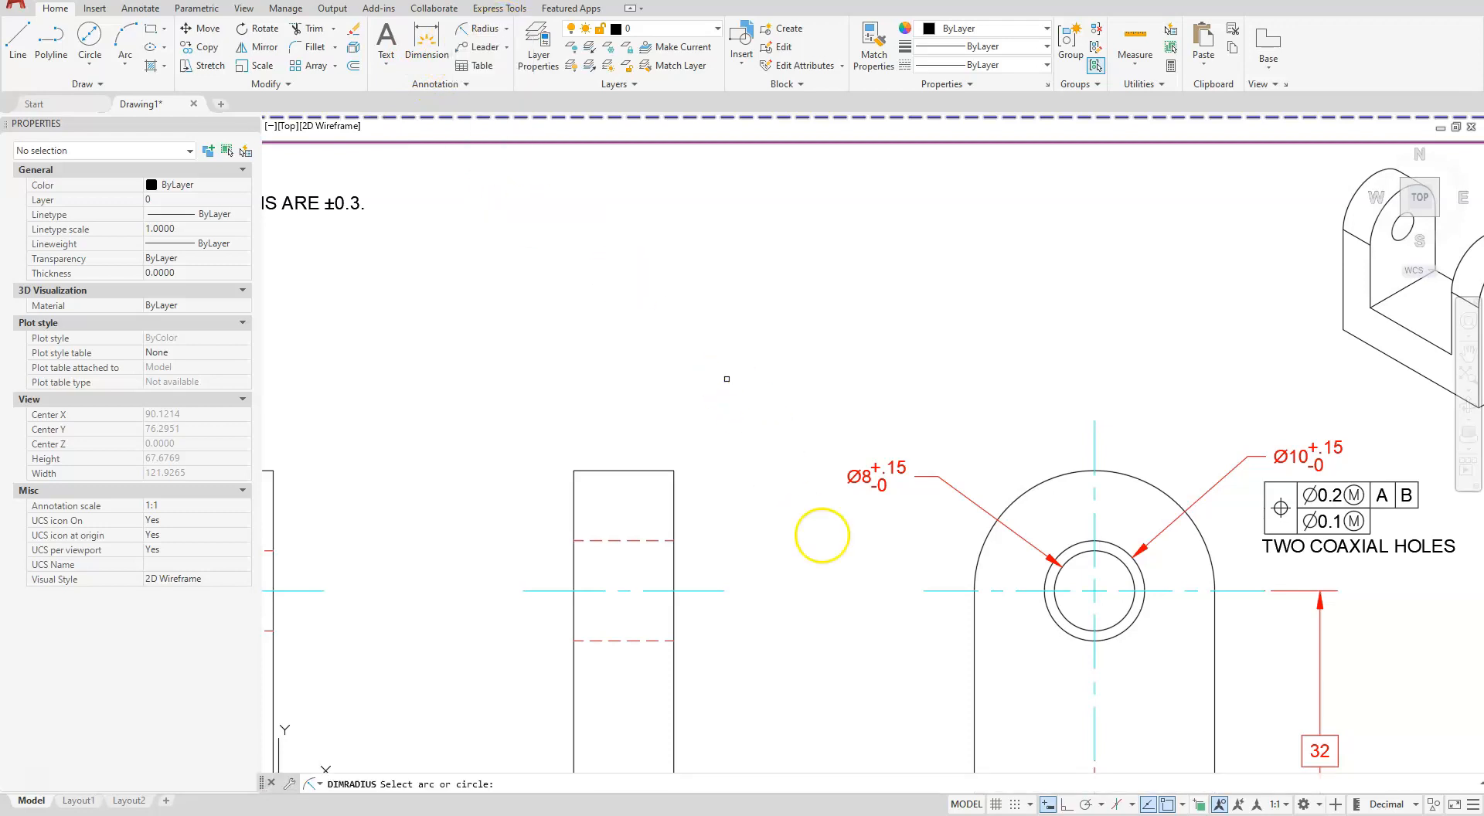
left_click(1021, 490)
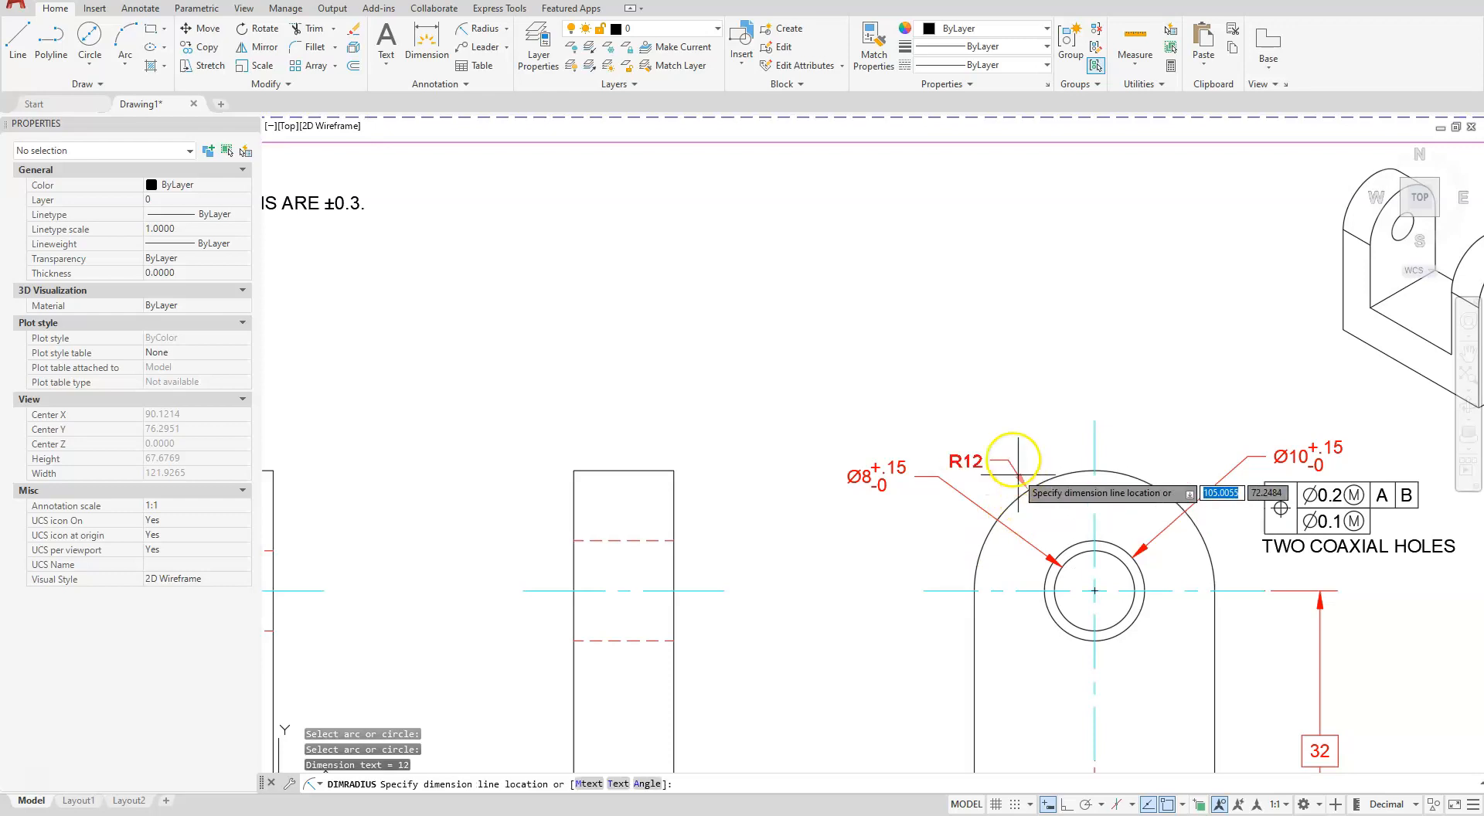
left_click(970, 398)
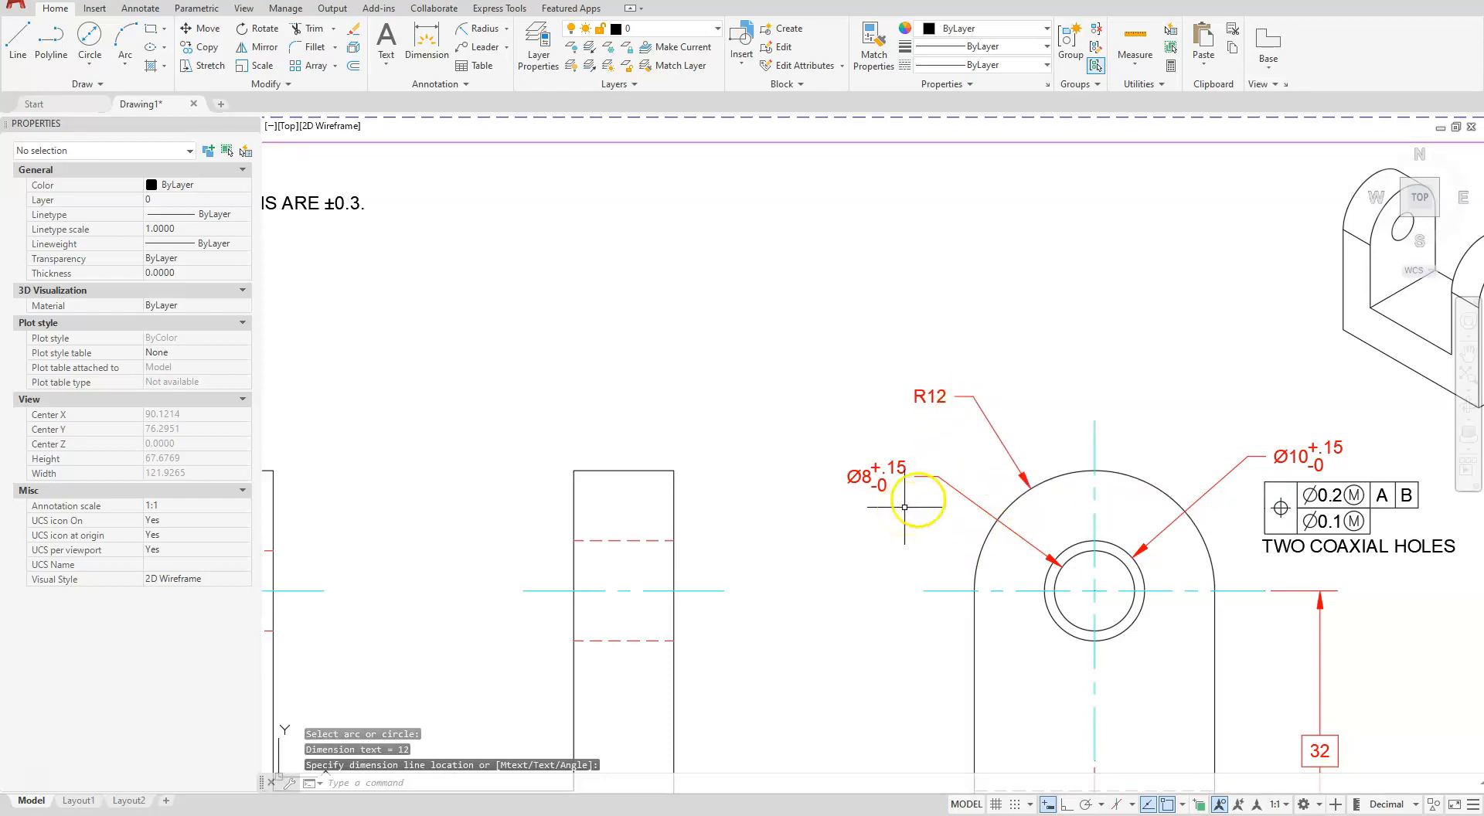
Replace the text of the radius dimension on the end view's rounded top with "2X R".
key("Escape")
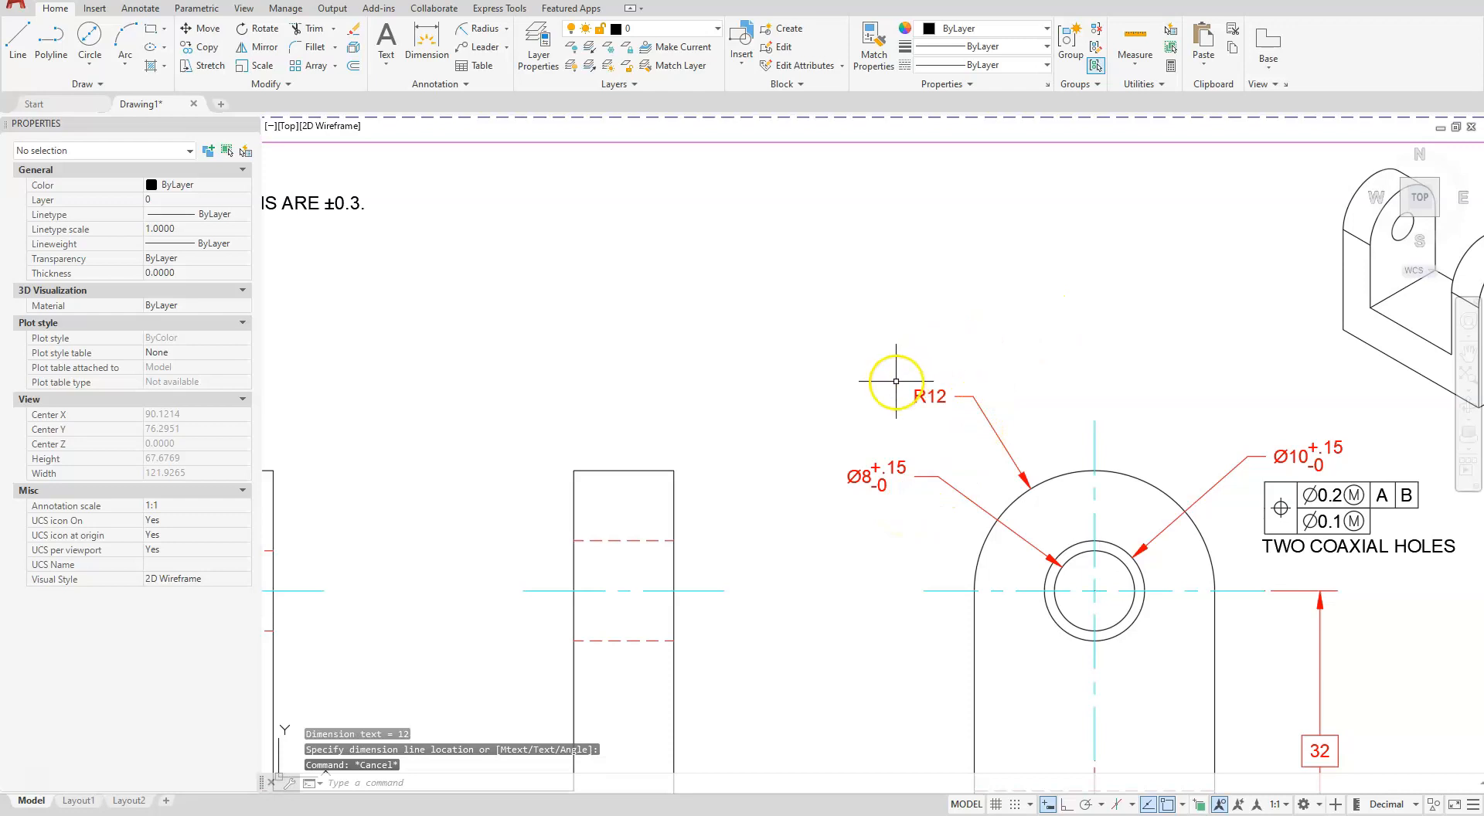
type("ED")
key("Return")
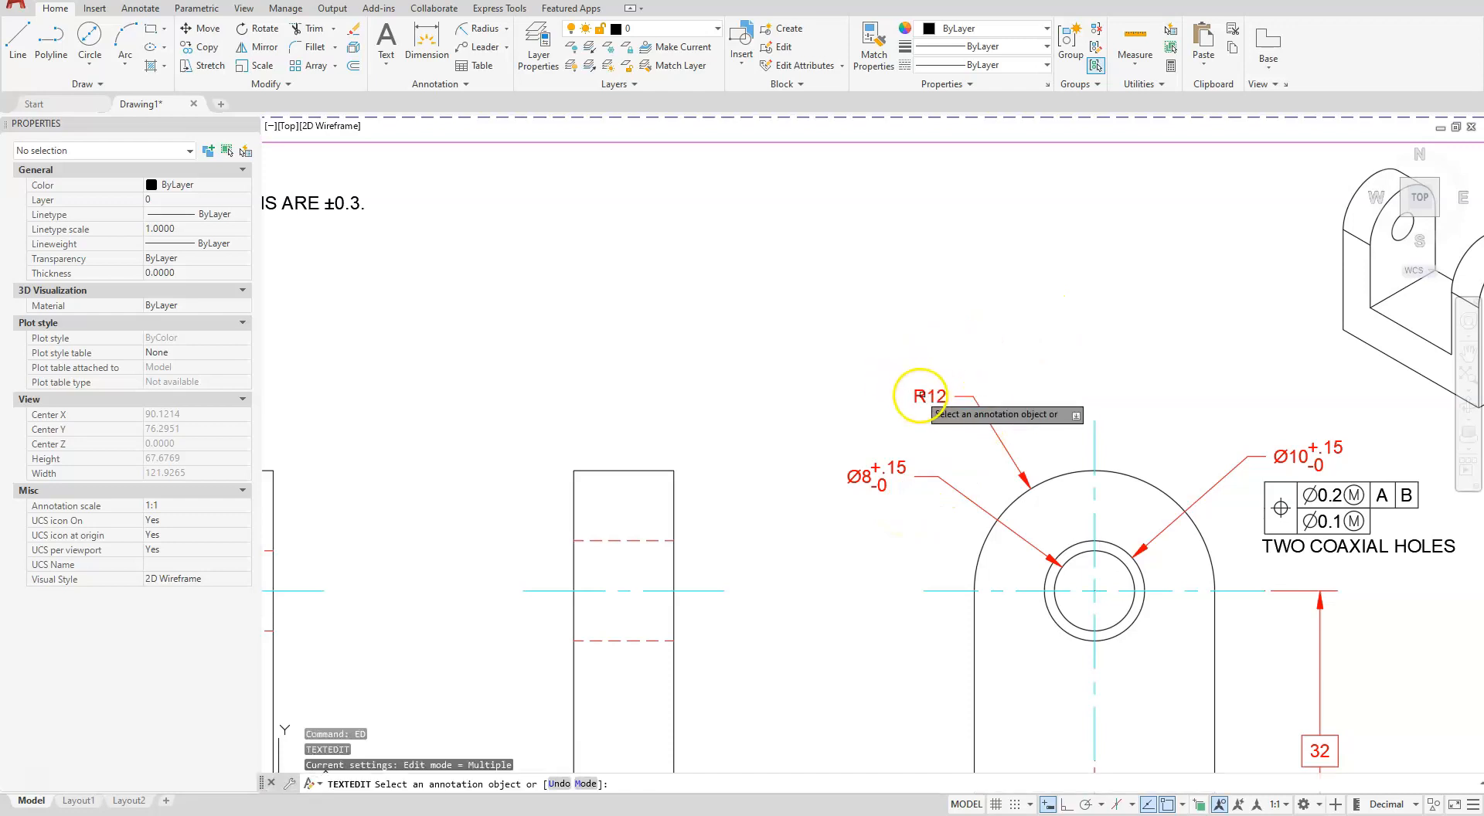
left_click(931, 397)
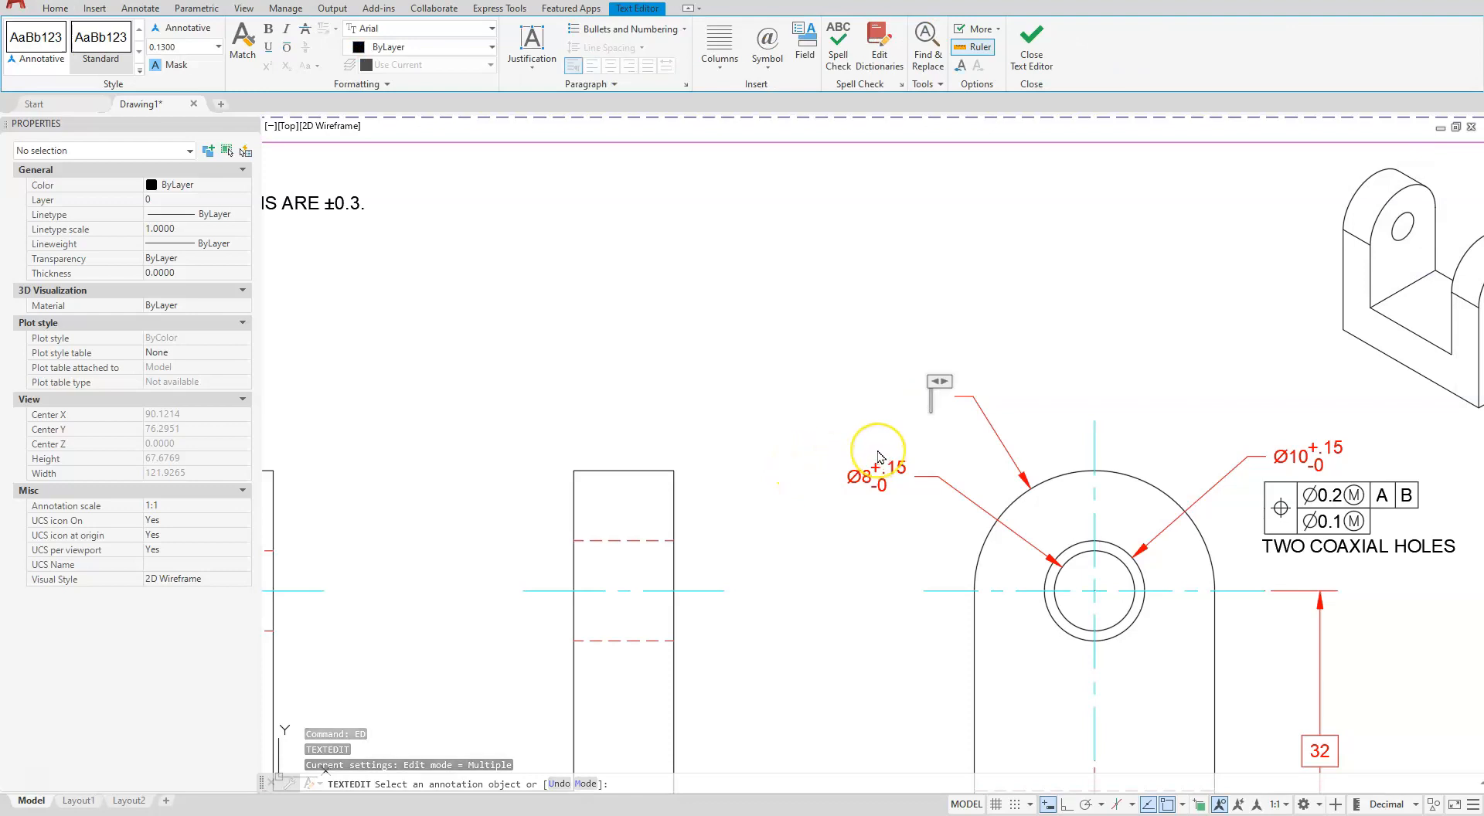
type("2X R")
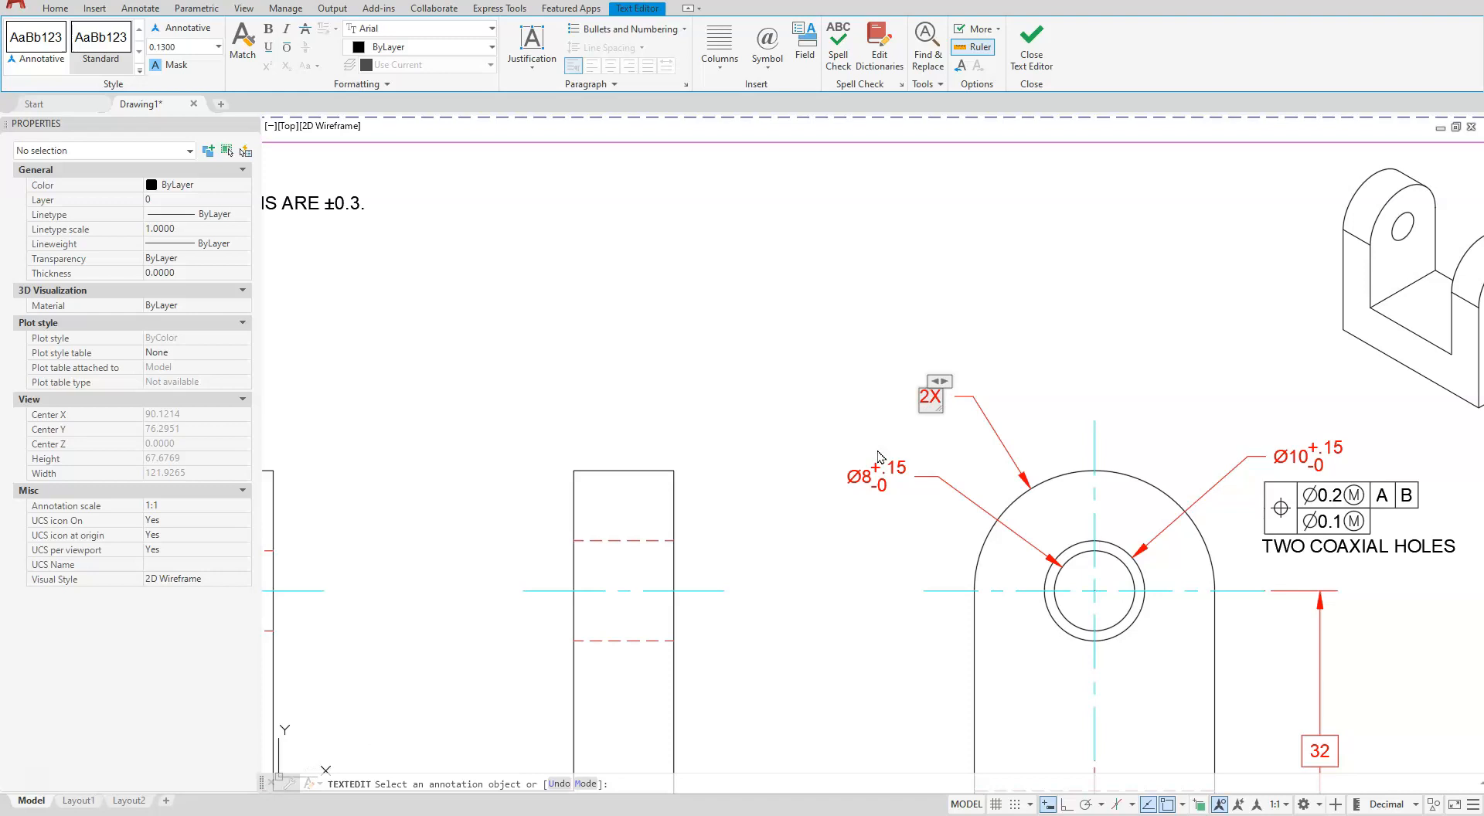
left_click(1037, 51)
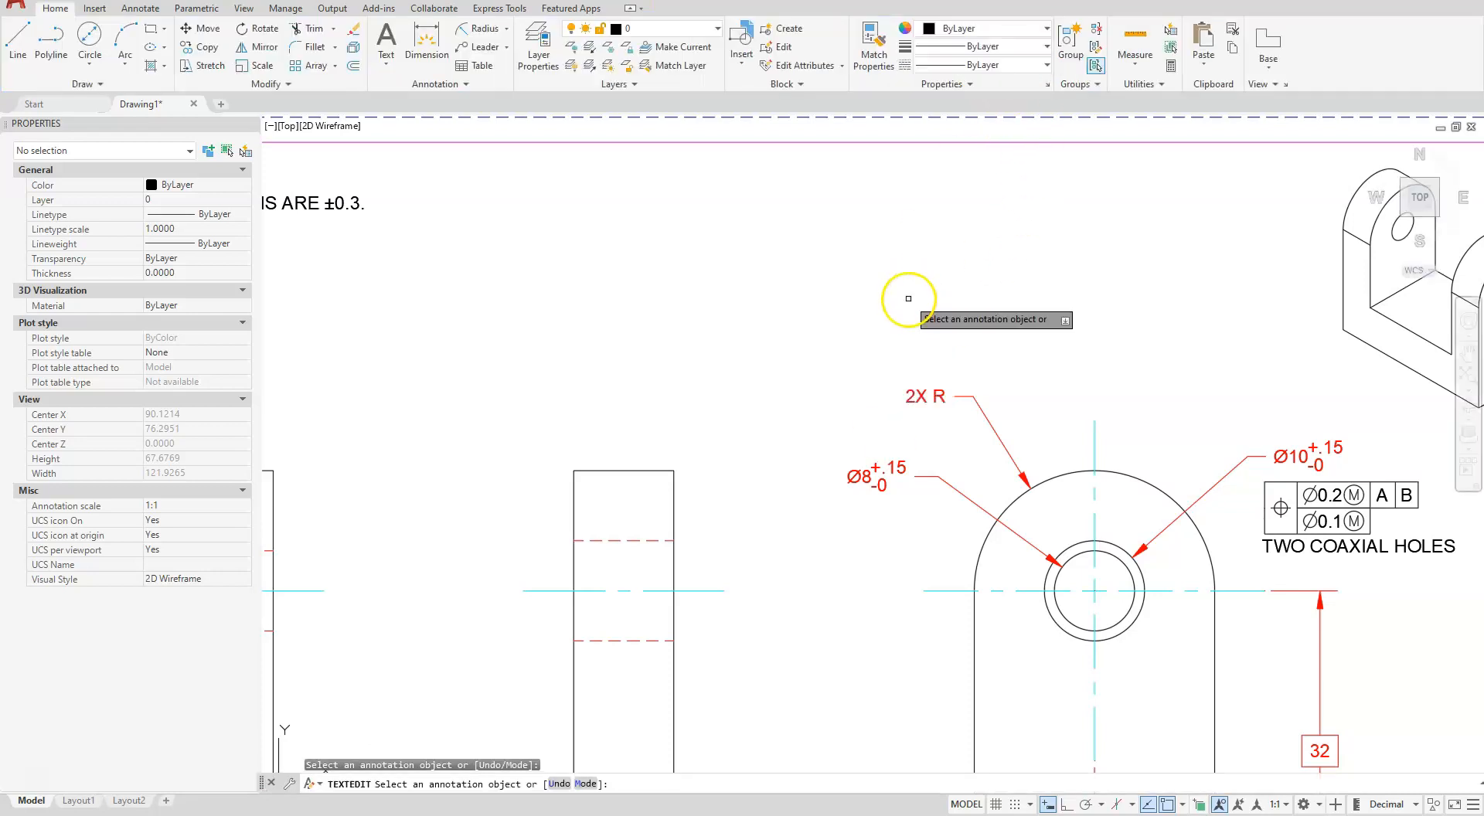
scroll(908, 300, "down", 2)
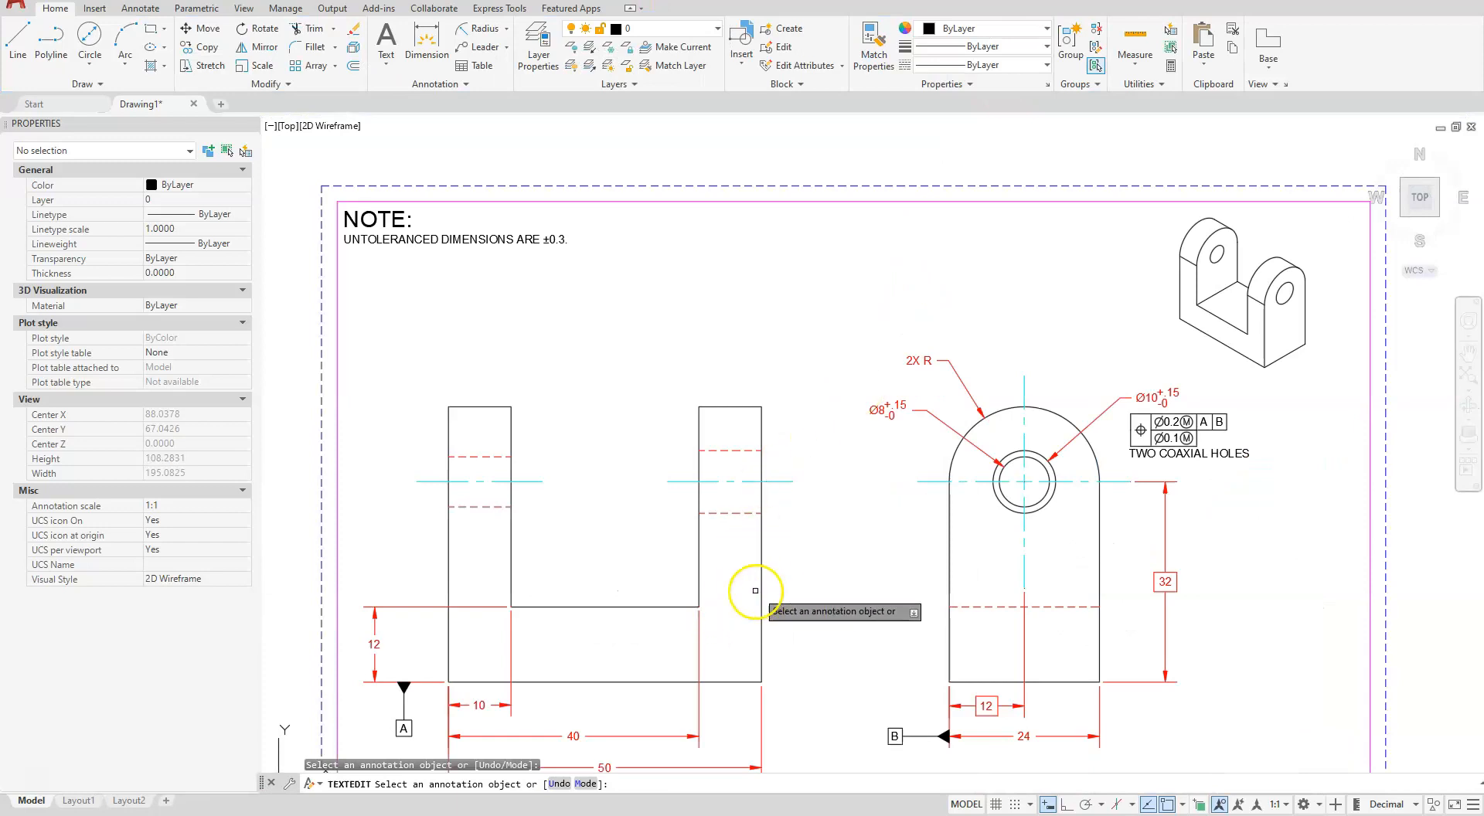
key("Escape")
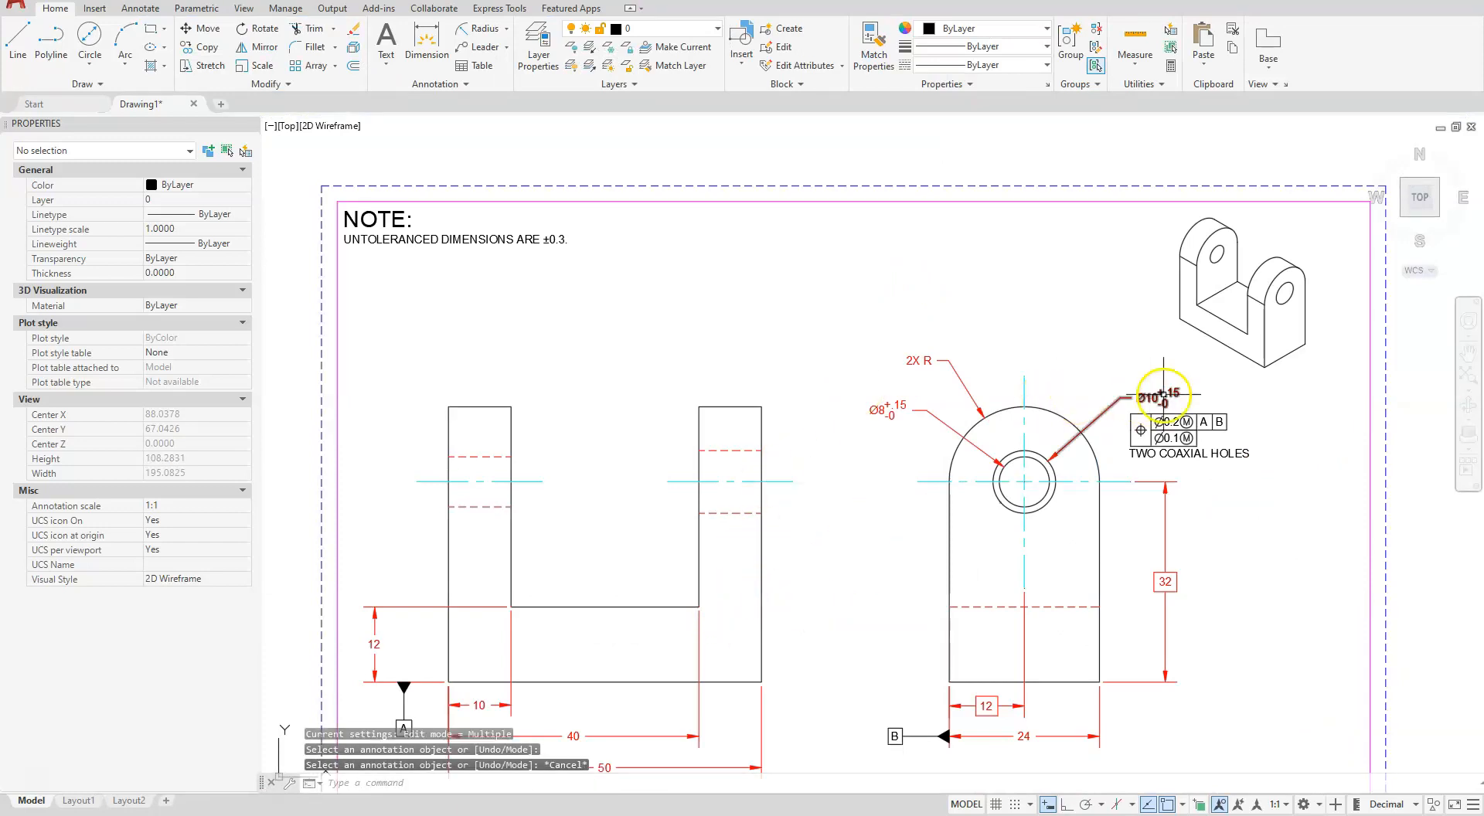
scroll(1021, 300, "down", 3)
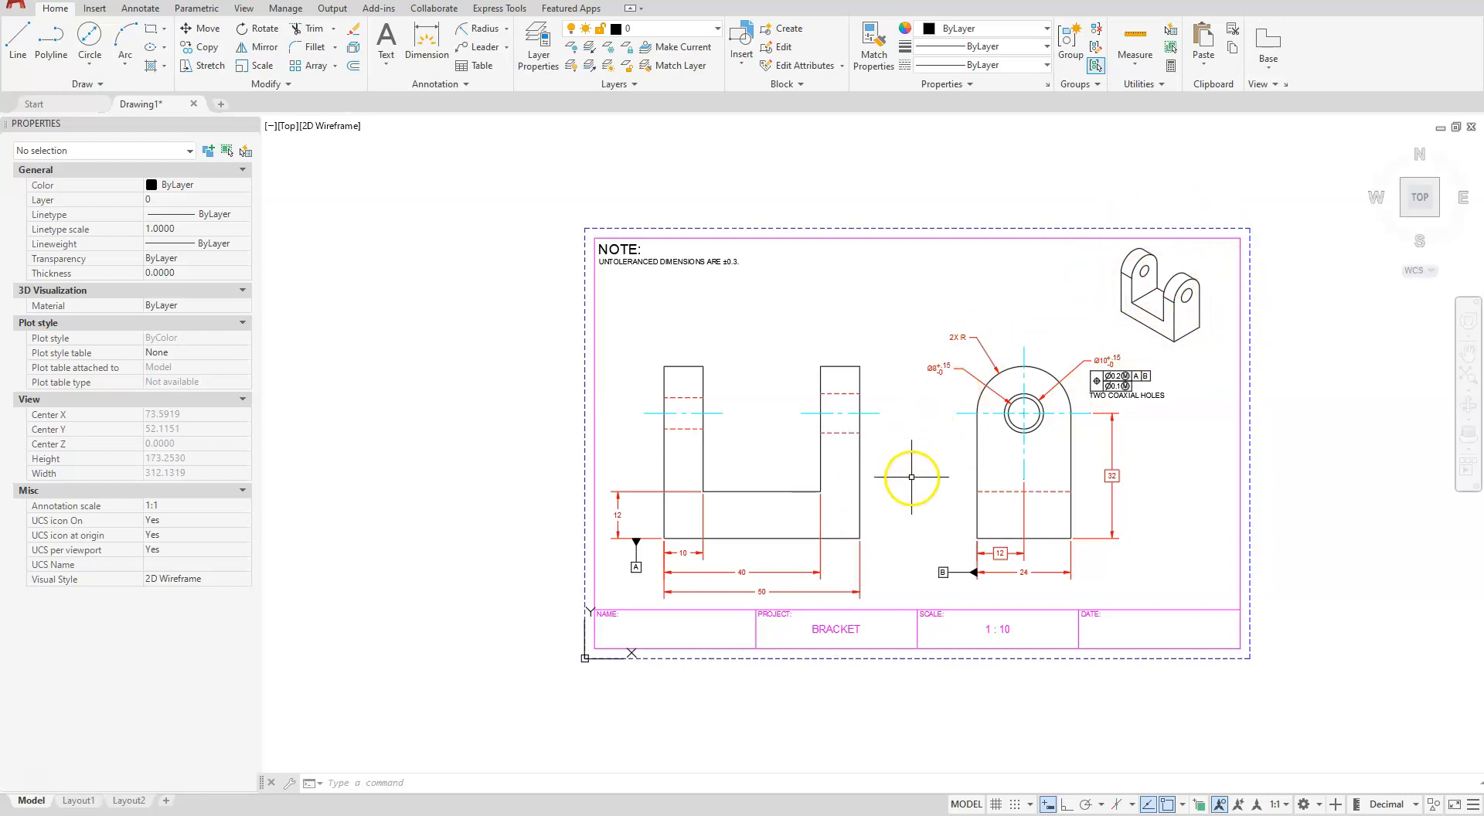
scroll(912, 477, "up", 2)
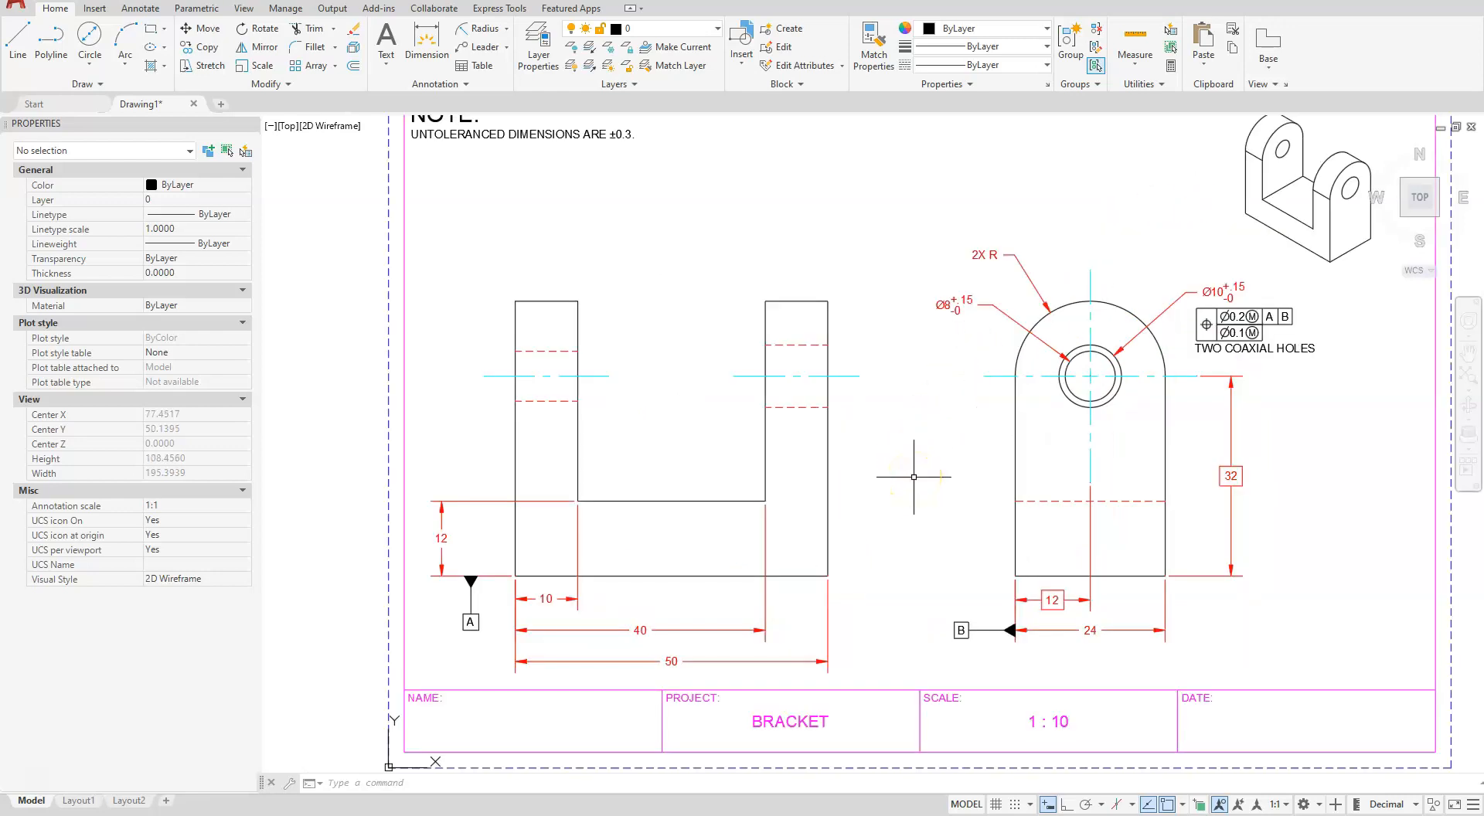
scroll(915, 475, "down", 3)
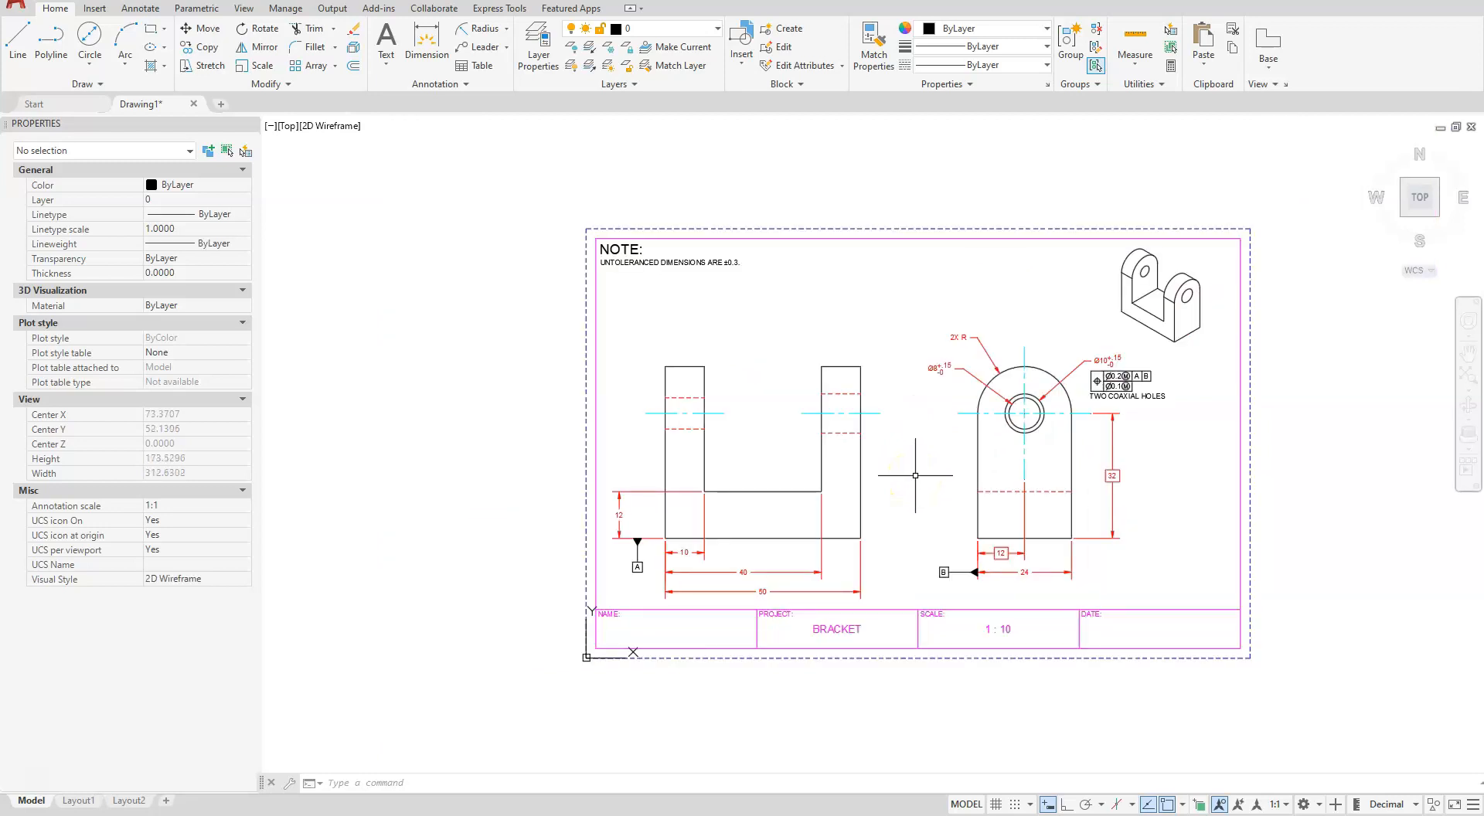